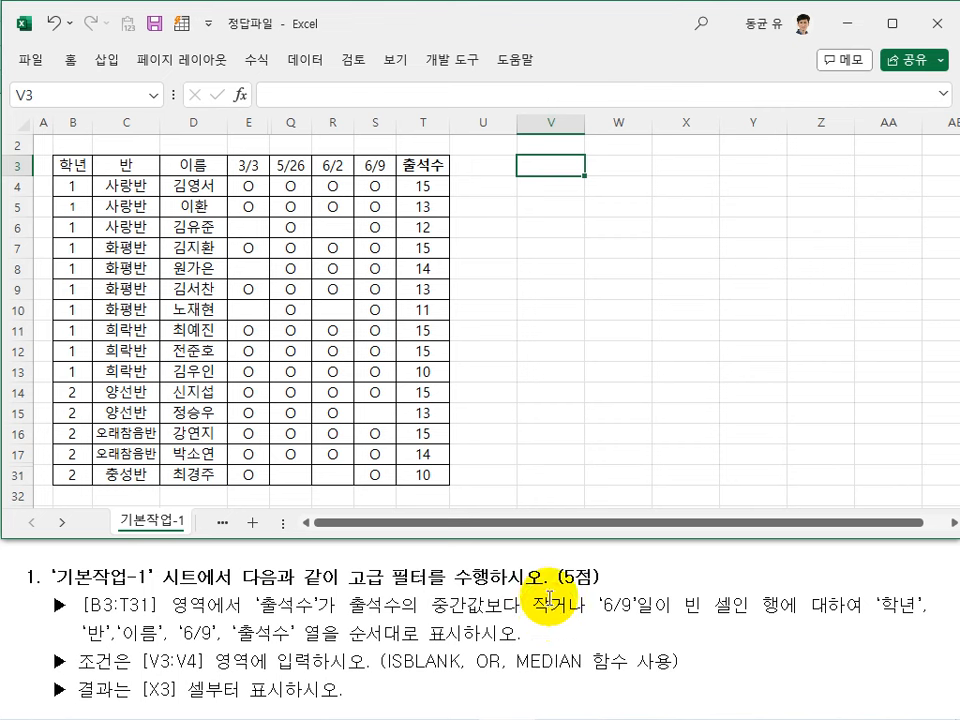
# Step: Enter the formula =MEDIAN($T$4:$T$31) in cell V4 to calculate the median of the 출석수 column
pyautogui.click(556, 195)
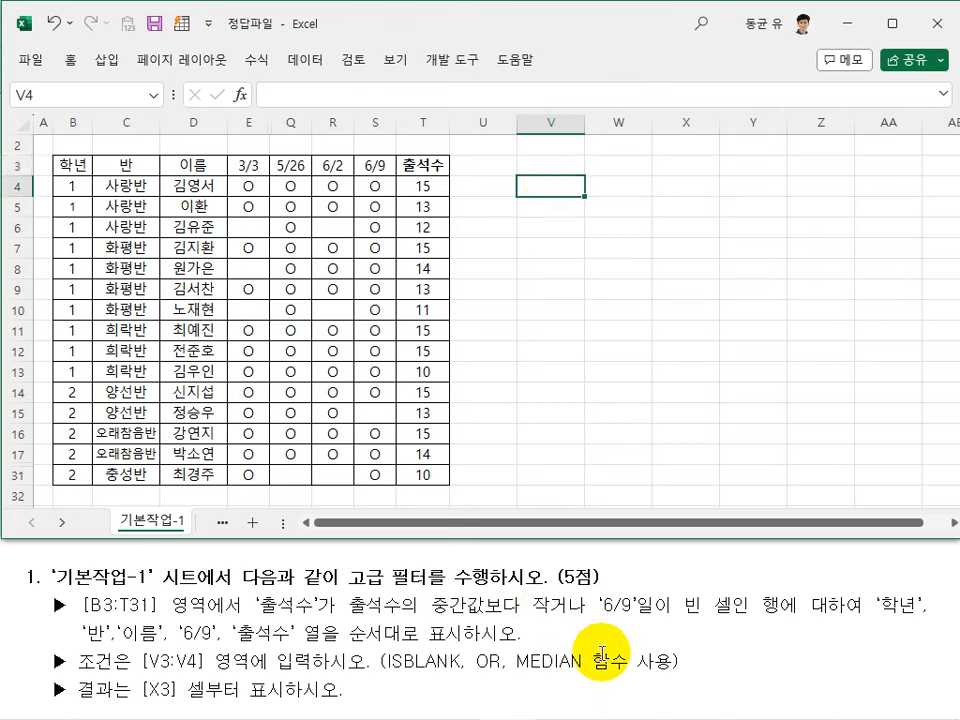
pyautogui.write('=')
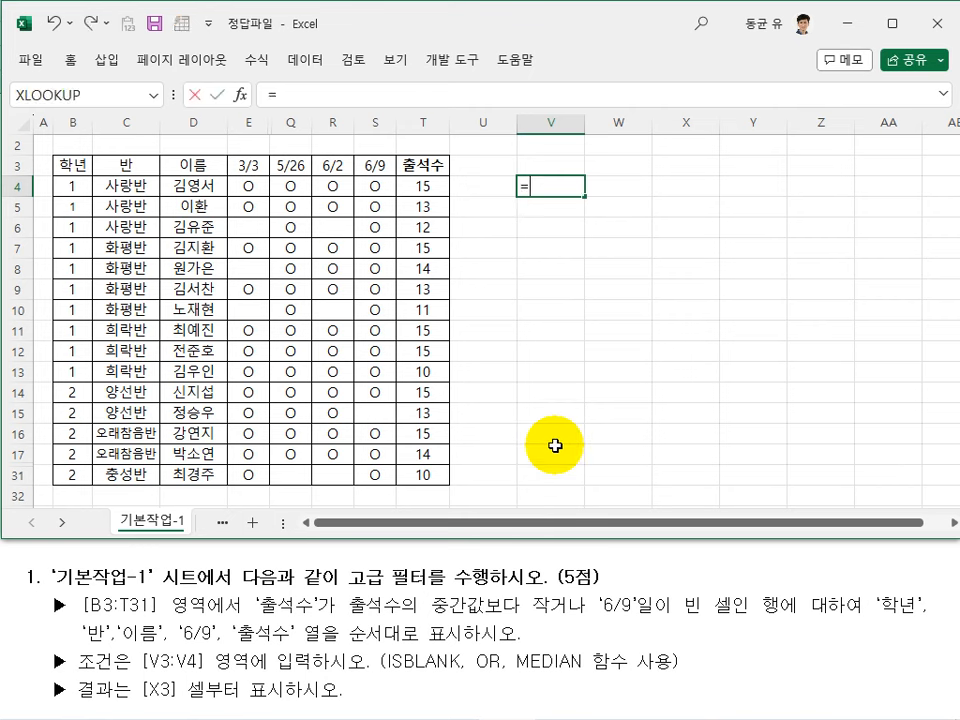
pyautogui.write('mea')
pyautogui.press('BackSpace')
pyautogui.write('d')
pyautogui.press('Tab')
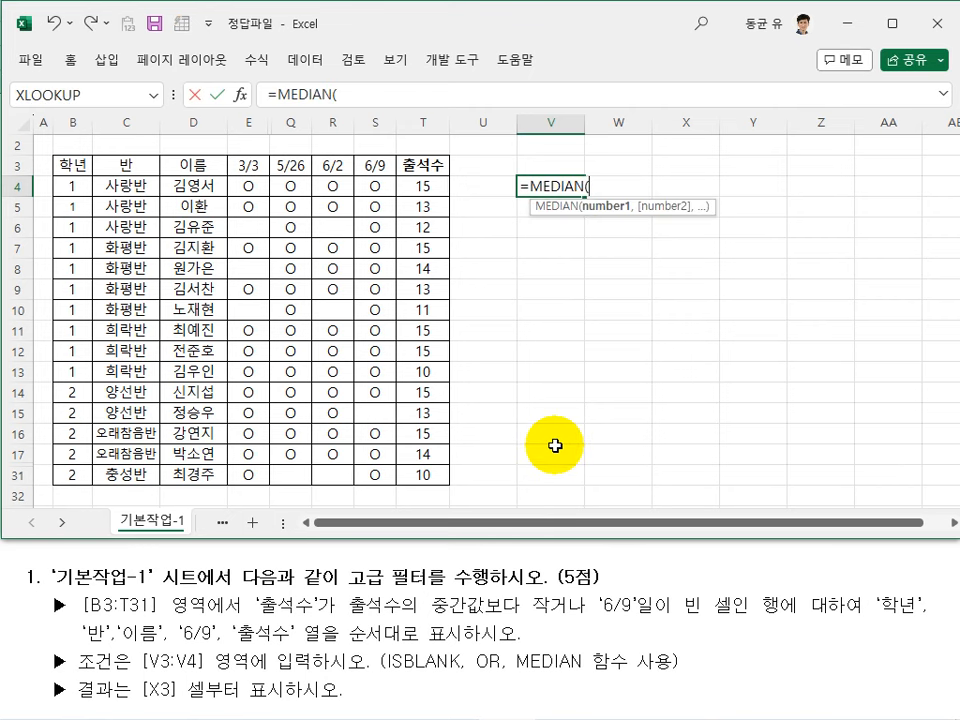
pyautogui.moveTo(428, 186); pyautogui.dragTo(420, 476)
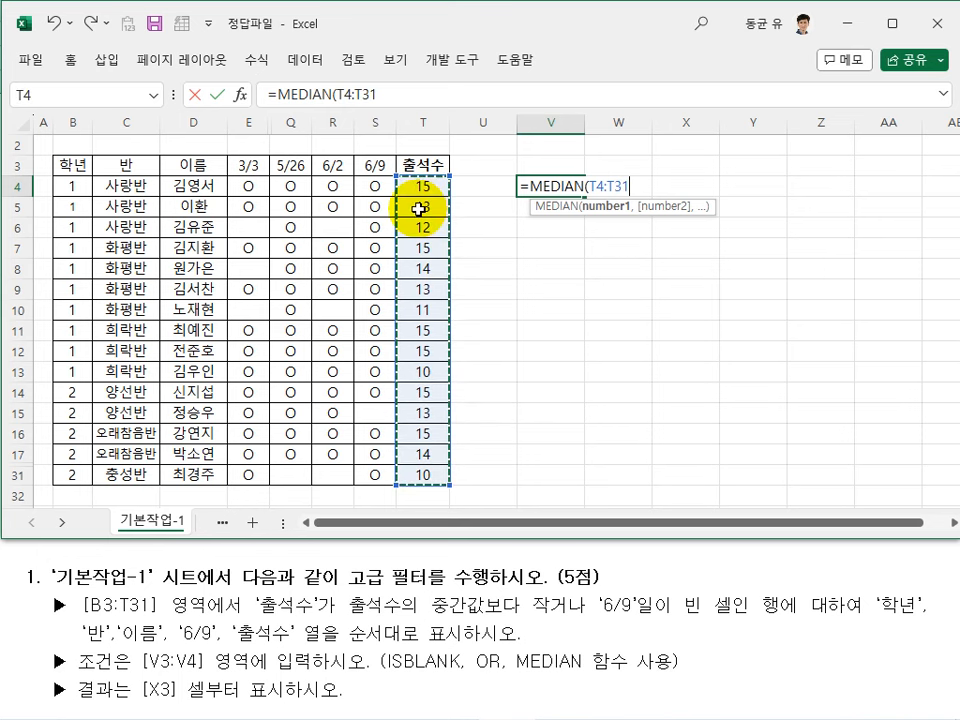
pyautogui.press('F4')
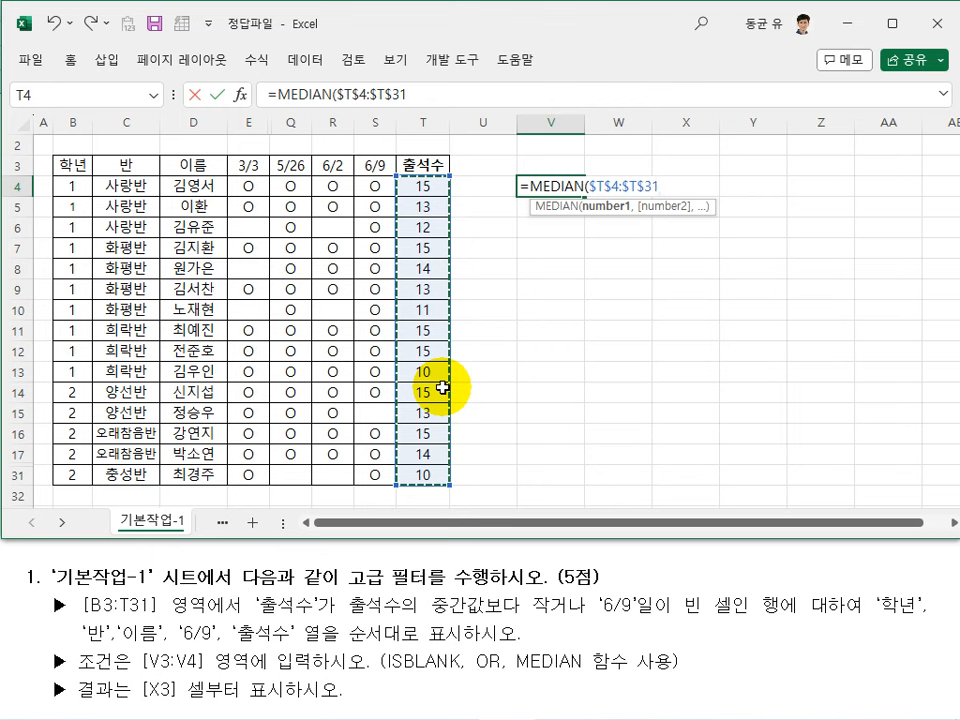
pyautogui.write(')')
pyautogui.press('Return')
pyautogui.press('Up')
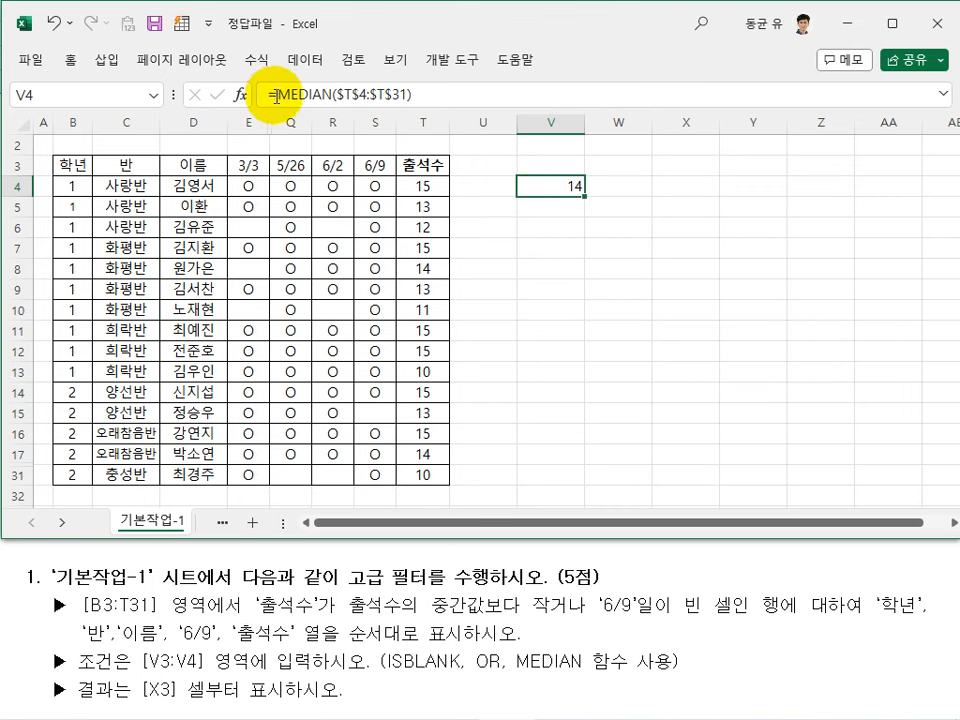
# Step: Extend the V4 formula into the comparison =T4<MEDIAN($T$4:$T$31)
pyautogui.click(275, 88)
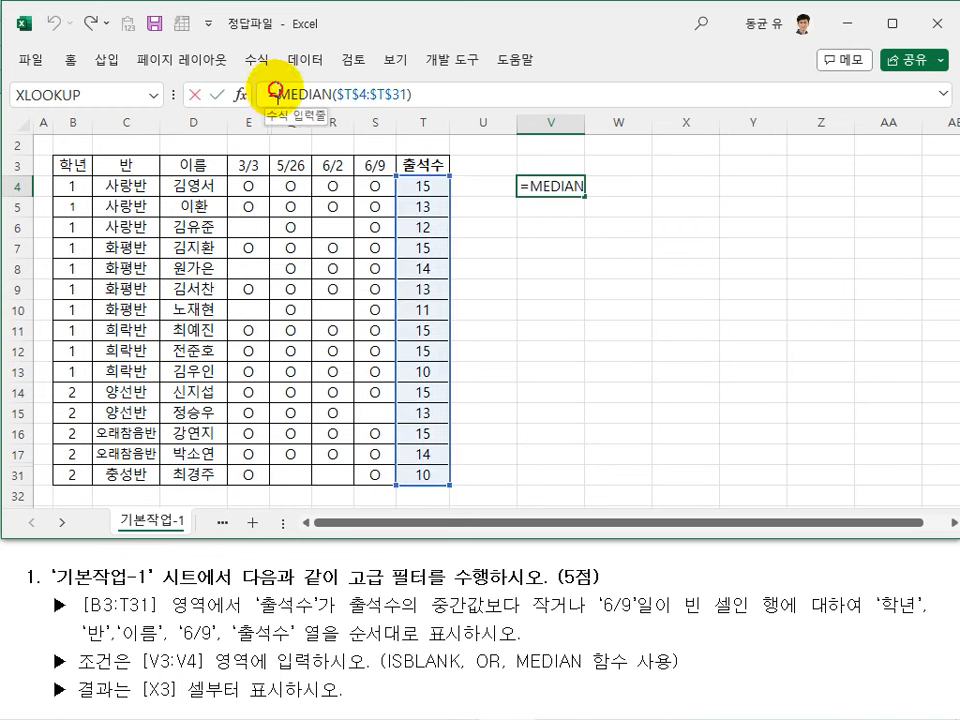
pyautogui.click(413, 187)
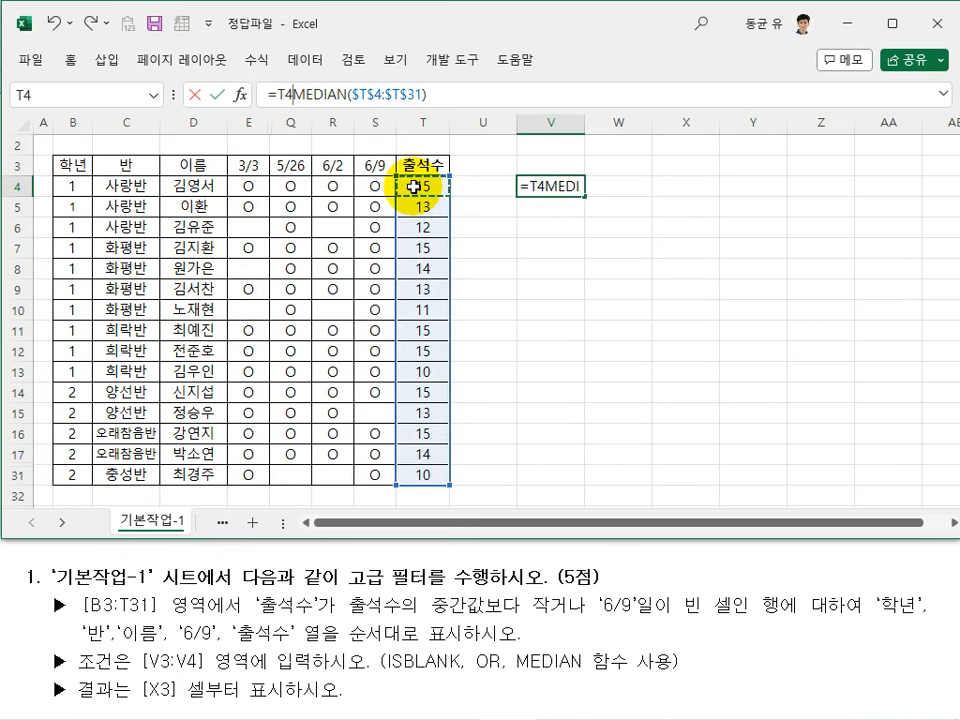
pyautogui.write('<')
pyautogui.press('Return')
# Step: Fill the V4 comparison down to V15 and check the results against the 출석수 values in the same rows
pyautogui.click(550, 186)
pyautogui.moveTo(584, 197); pyautogui.dragTo(613, 403)
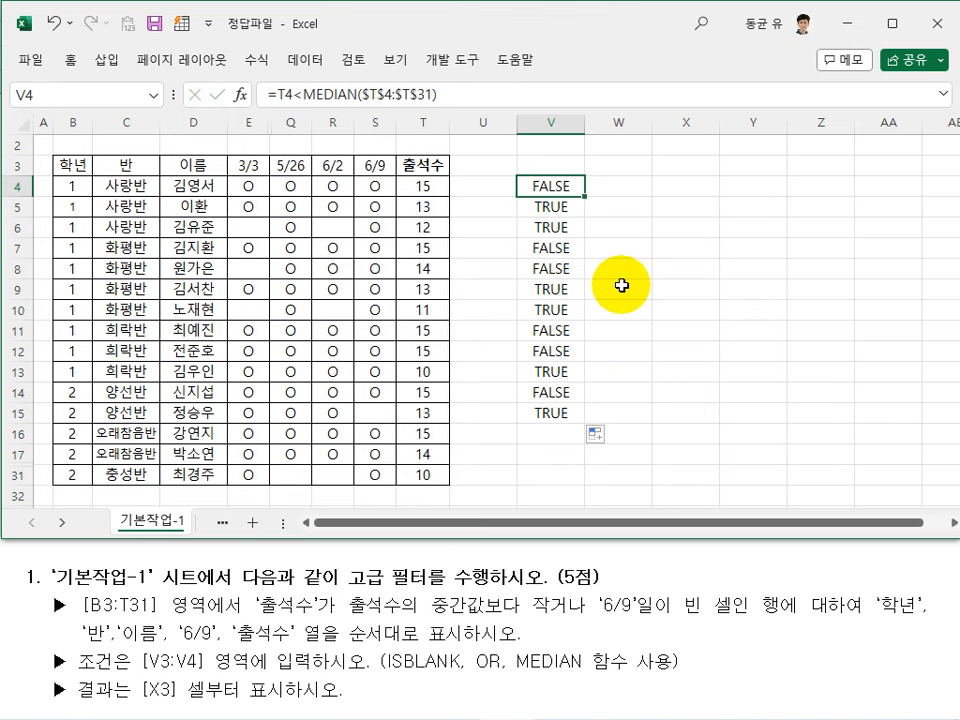
pyautogui.click(421, 206)
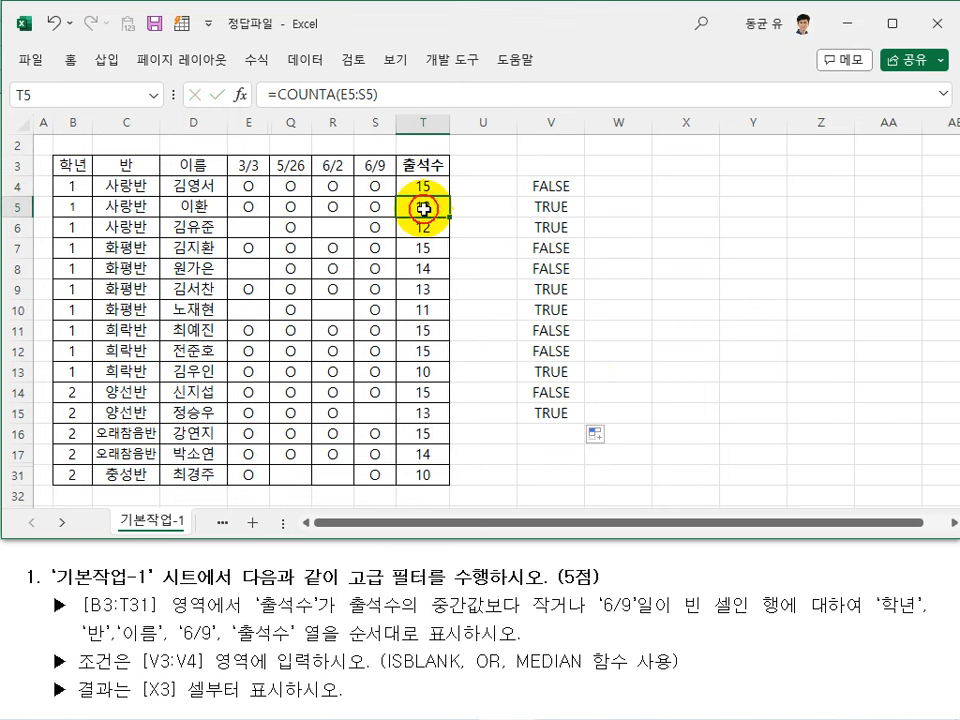
pyautogui.click(539, 207)
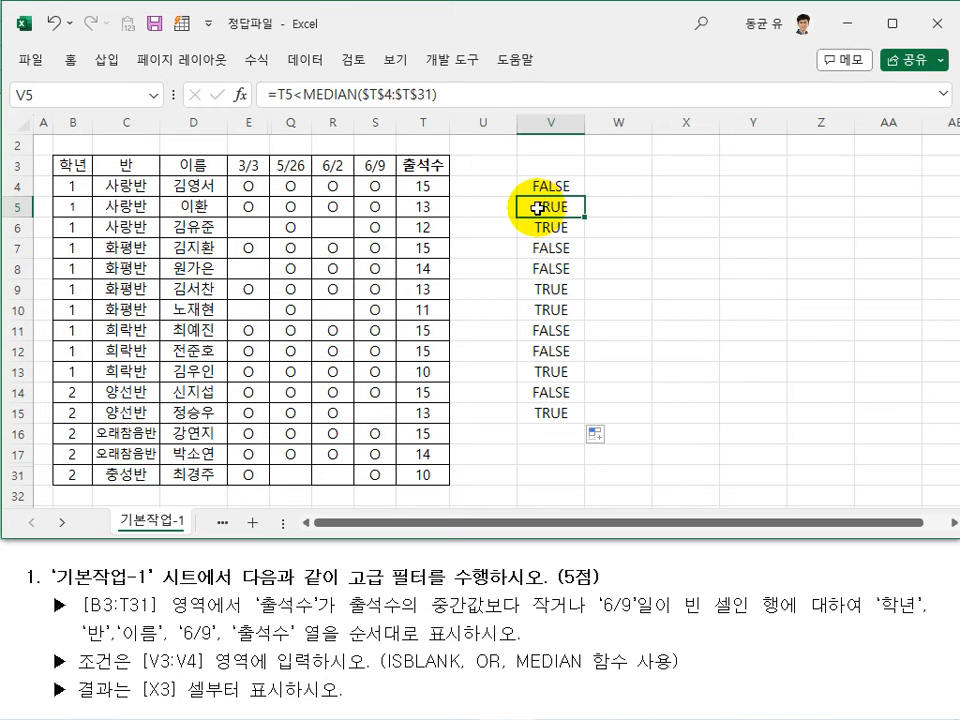
pyautogui.click(426, 265)
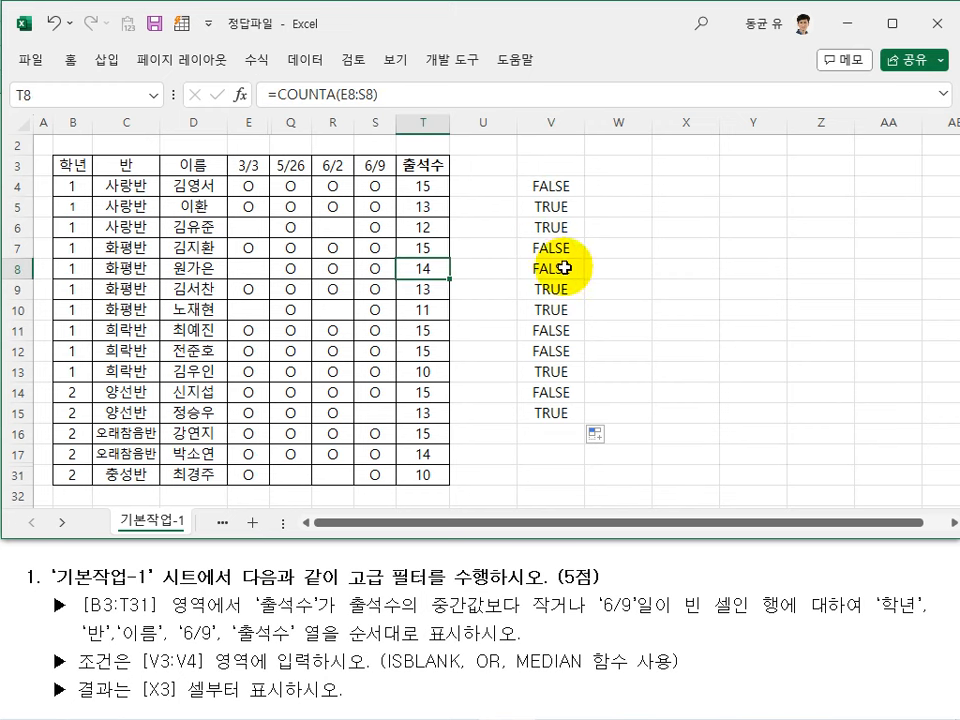
# Step: Clear the filled-down test results in V5:V15, keeping only the condition in V4
pyautogui.moveTo(570, 208); pyautogui.dragTo(553, 407)
pyautogui.press('Delete')
pyautogui.click(648, 367)
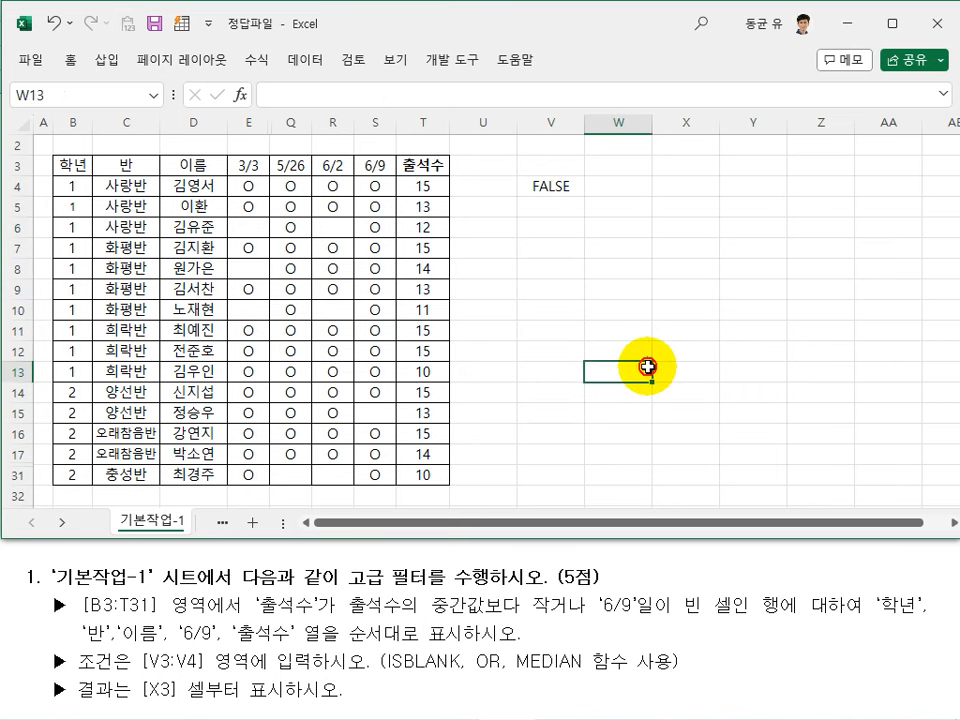
# Step: Enter the formula =ISBLANK(S4) in cell W4 to test whether the 6/9 cell is empty
pyautogui.click(621, 186)
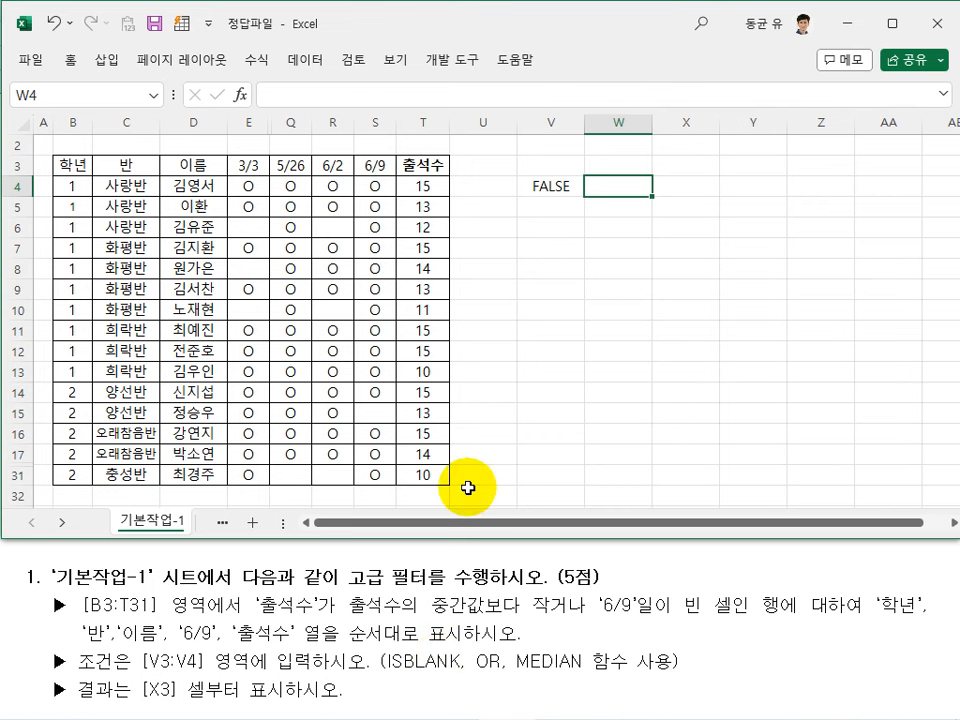
pyautogui.write('is')
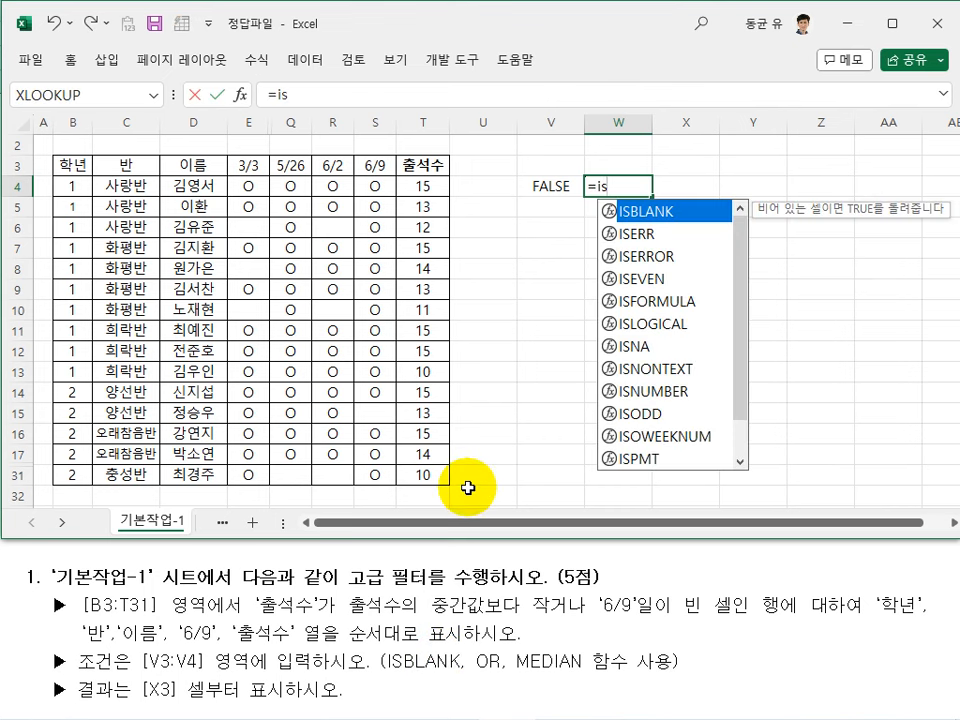
pyautogui.press('Tab')
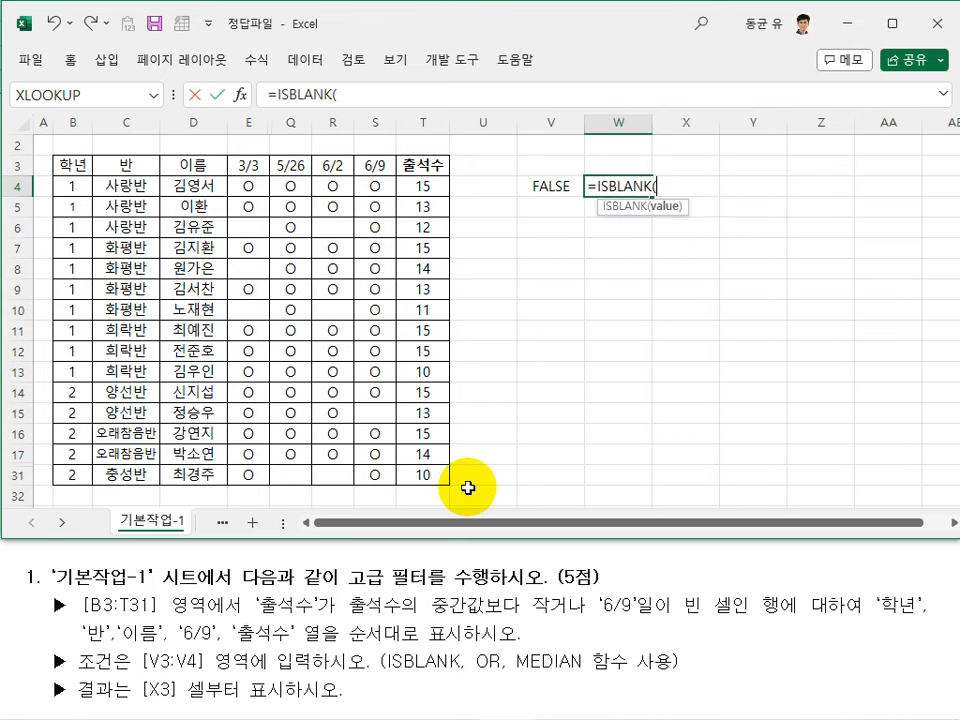
pyautogui.click(375, 184)
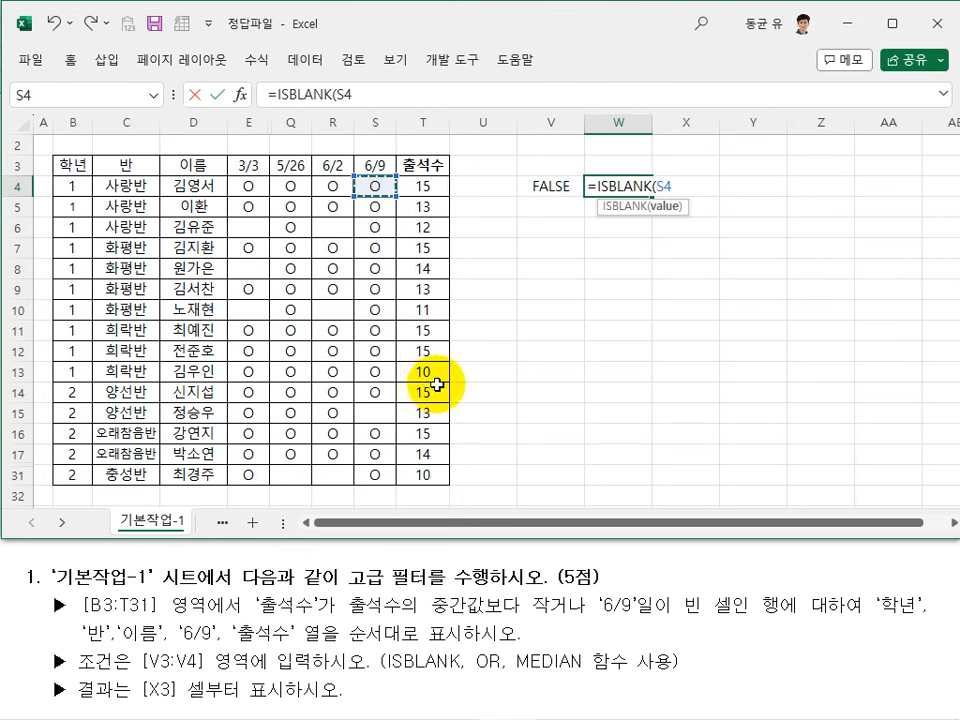
pyautogui.write(')')
pyautogui.press('Return')
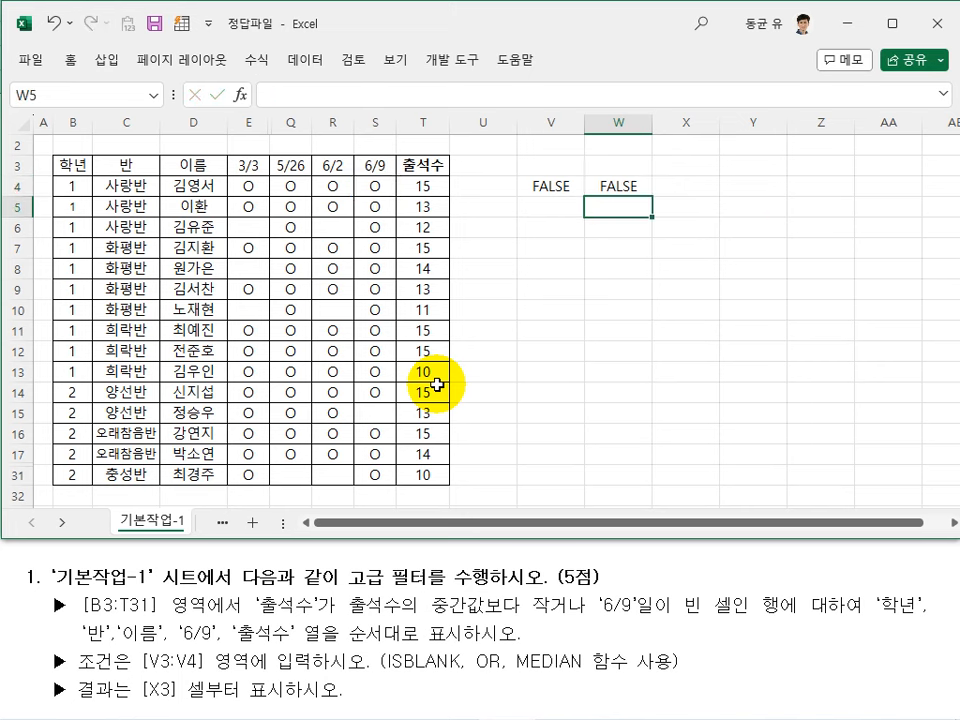
# Step: Fill the W4 formula down to W31 and check the results for the blank and non-blank 6/9 cells
pyautogui.click(649, 196)
pyautogui.moveTo(649, 196); pyautogui.dragTo(634, 478)
pyautogui.click(616, 412)
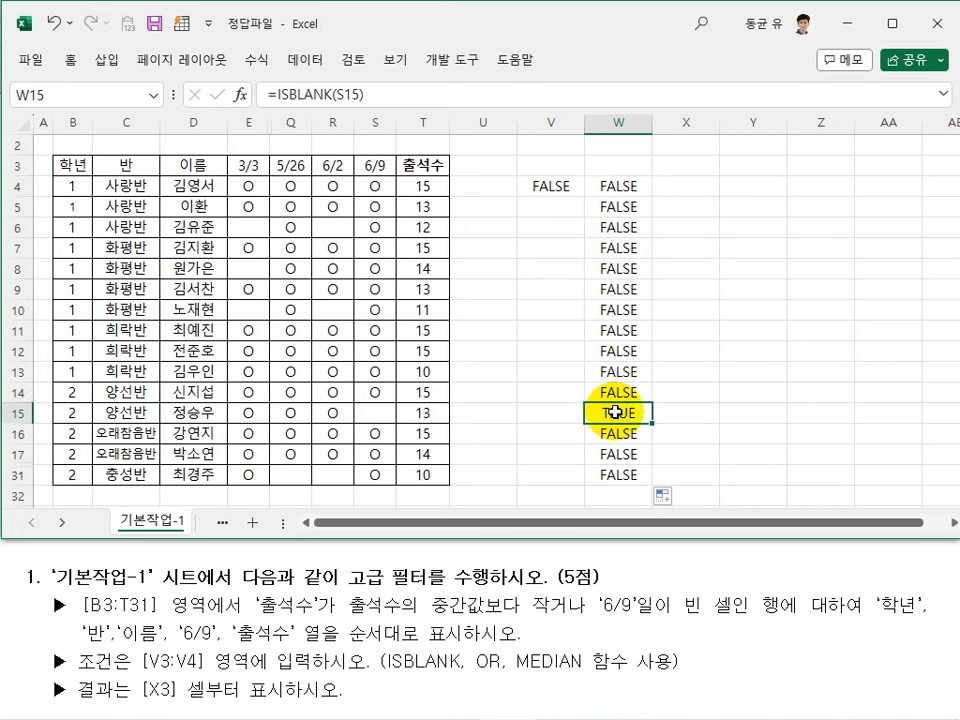
pyautogui.click(622, 330)
pyautogui.click(638, 229)
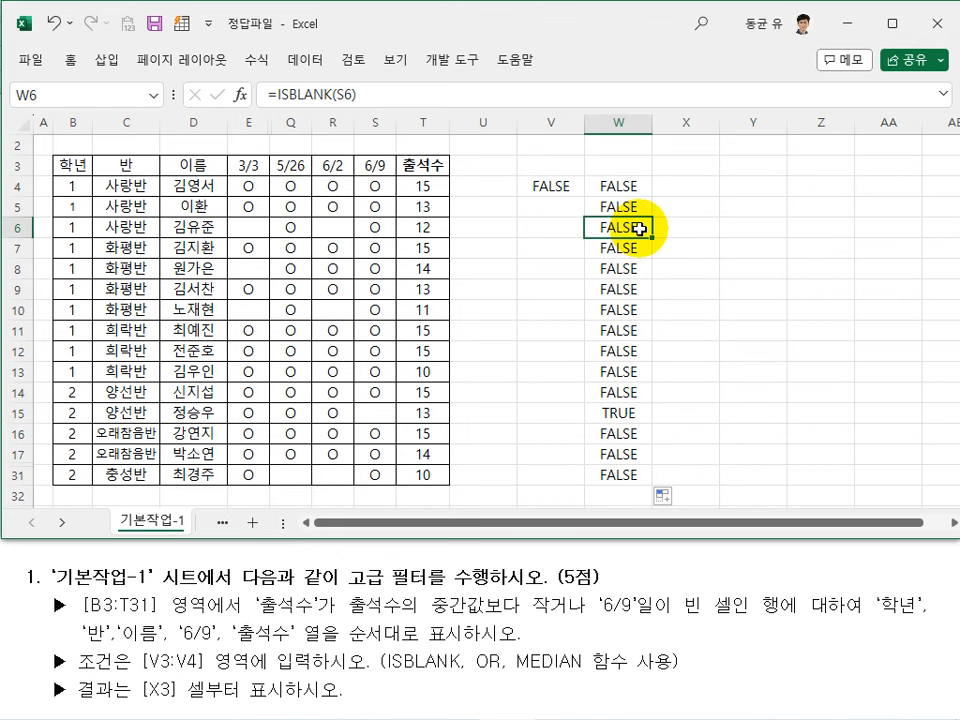
# Step: Append =TRUE to the W4 formula so it reads =ISBLANK(S4)=TRUE
pyautogui.click(626, 189)
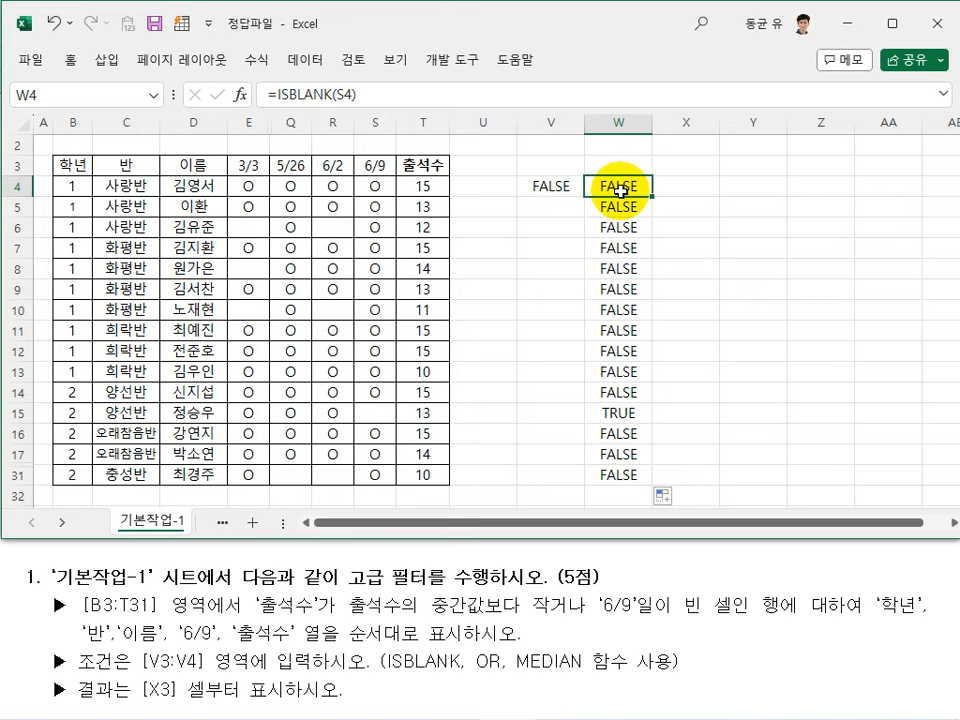
pyautogui.click(397, 94)
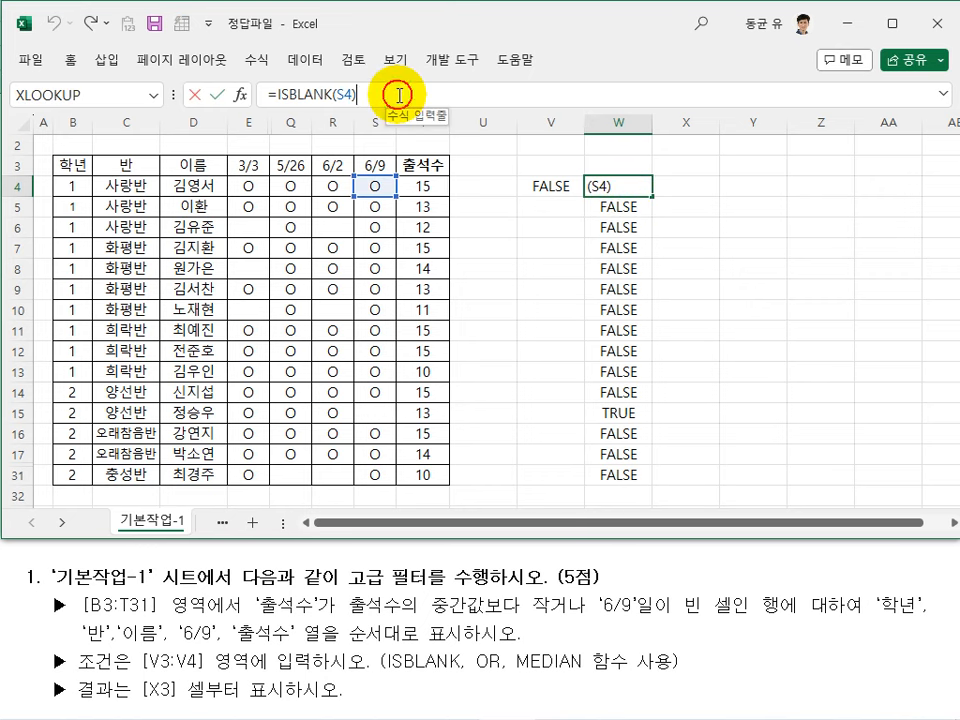
pyautogui.write('=true')
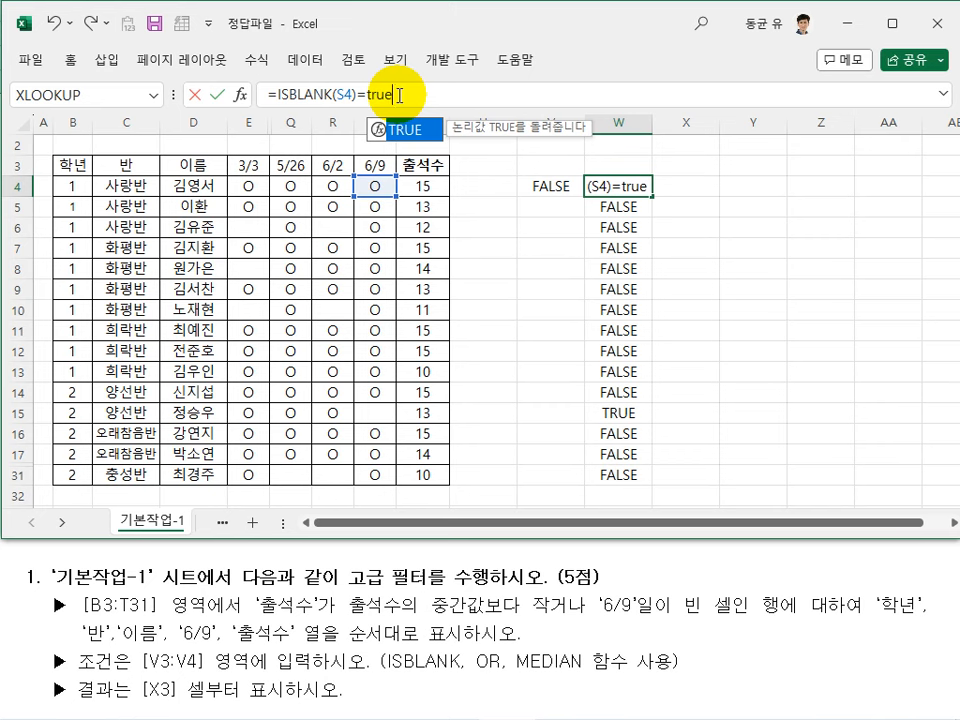
pyautogui.press('Return')
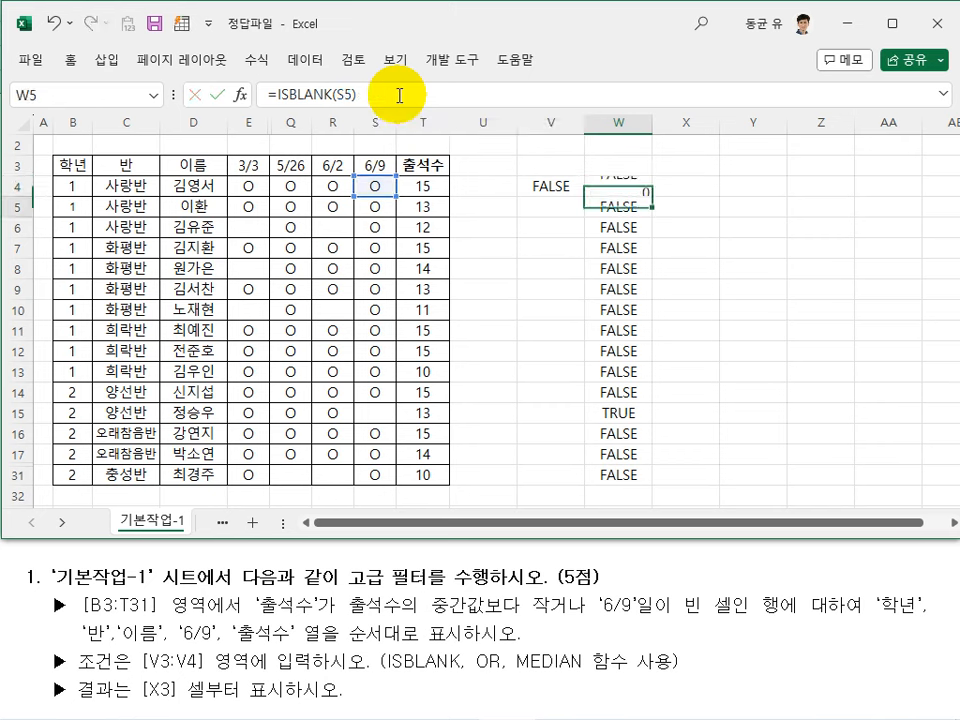
pyautogui.press('Up')
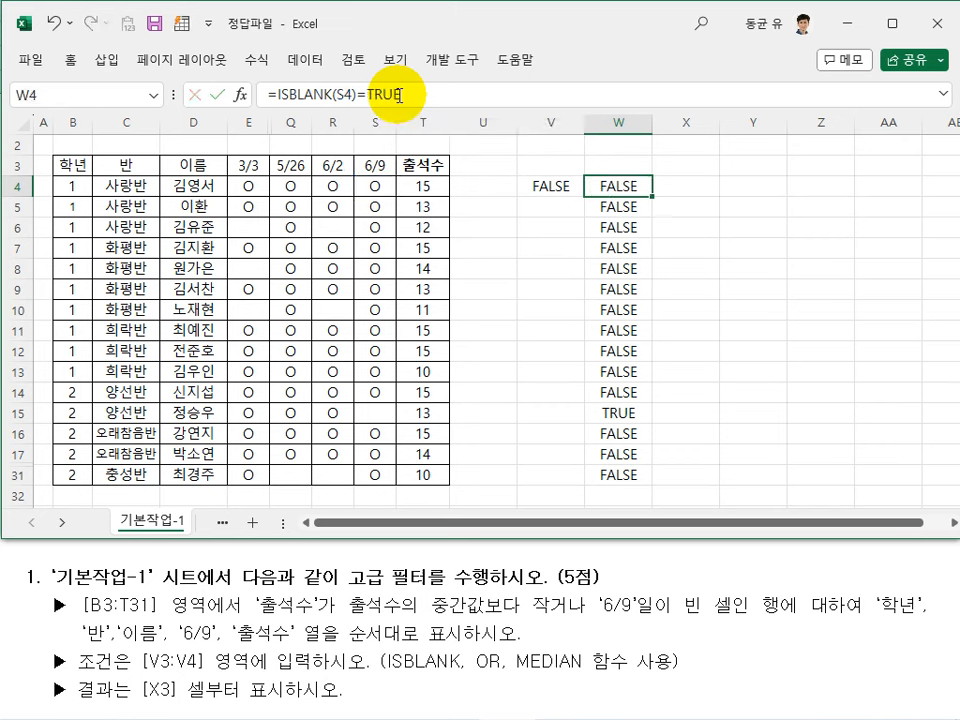
# Step: Clear the filled-down test results below W4 and move the ISBLANK condition from W4 to W5
pyautogui.click(688, 309)
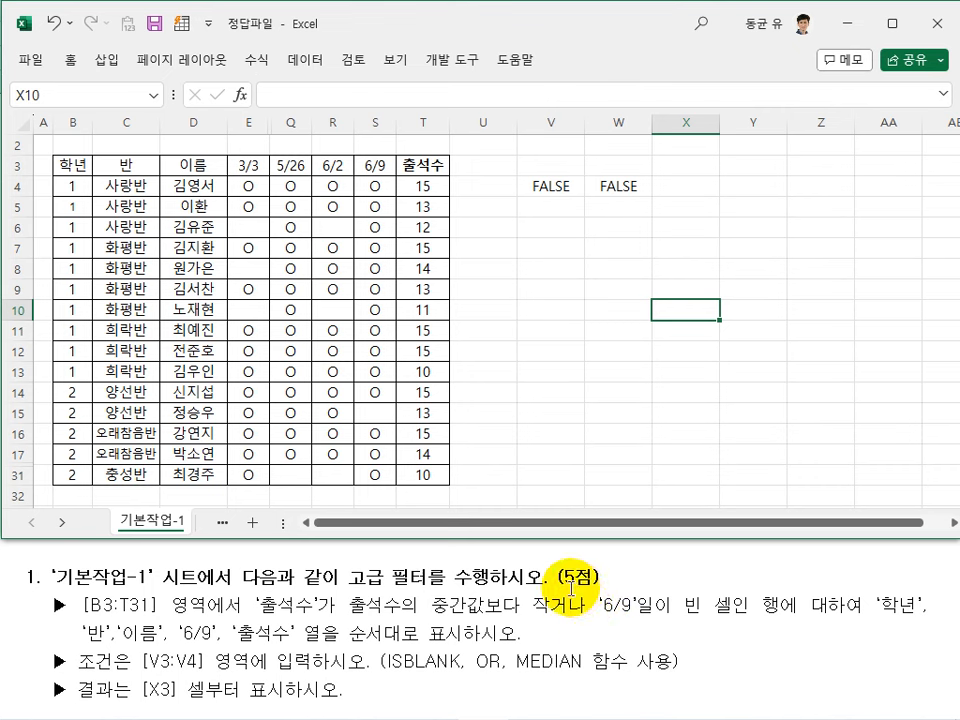
pyautogui.click(630, 190)
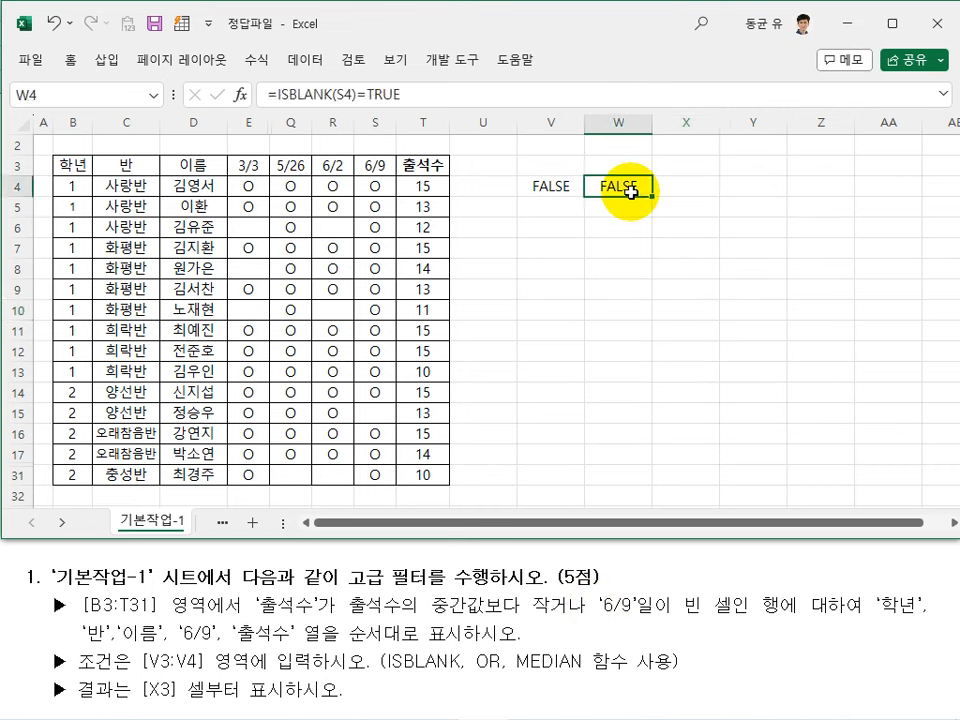
pyautogui.moveTo(630, 196); pyautogui.dragTo(615, 209)
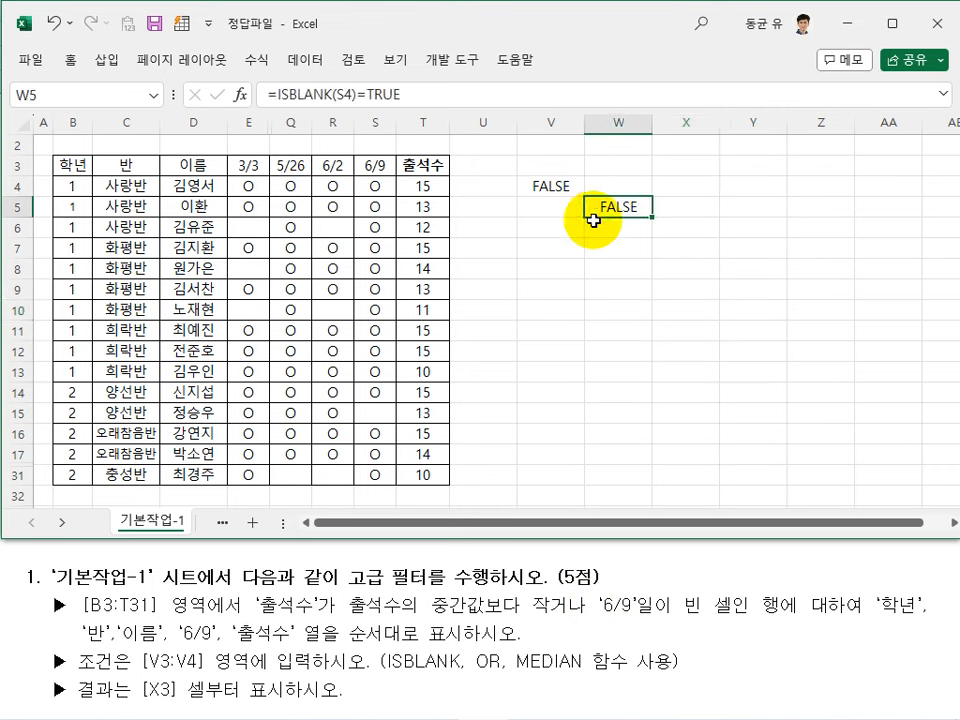
pyautogui.click(613, 287)
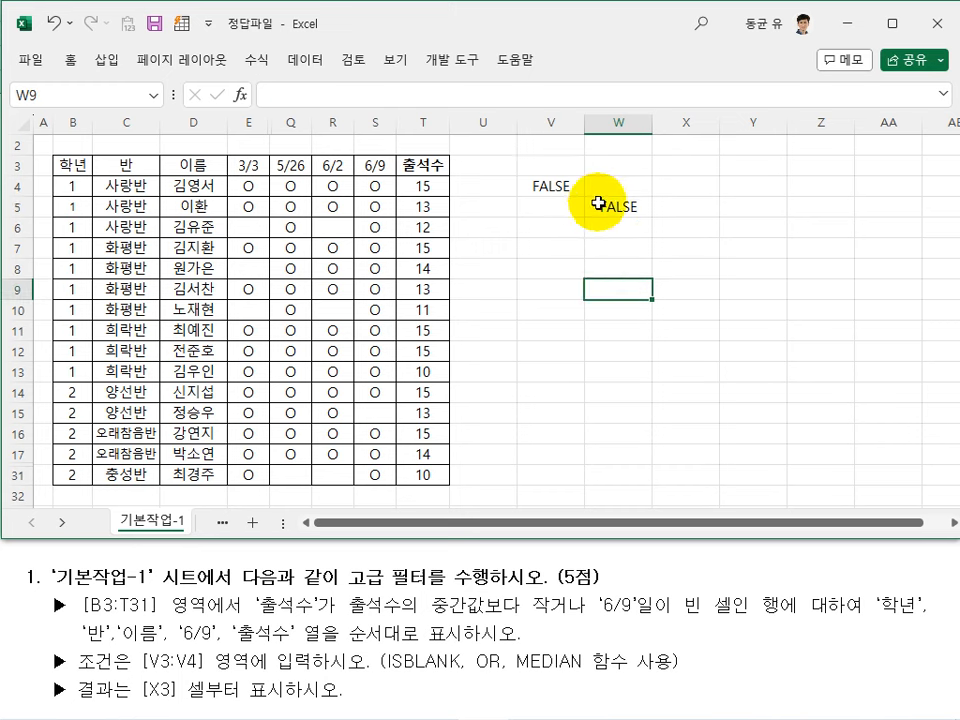
# Step: Examine the median condition in V4 and the ISBLANK condition in W5 without changing either formula
pyautogui.click(594, 200)
pyautogui.click(567, 187)
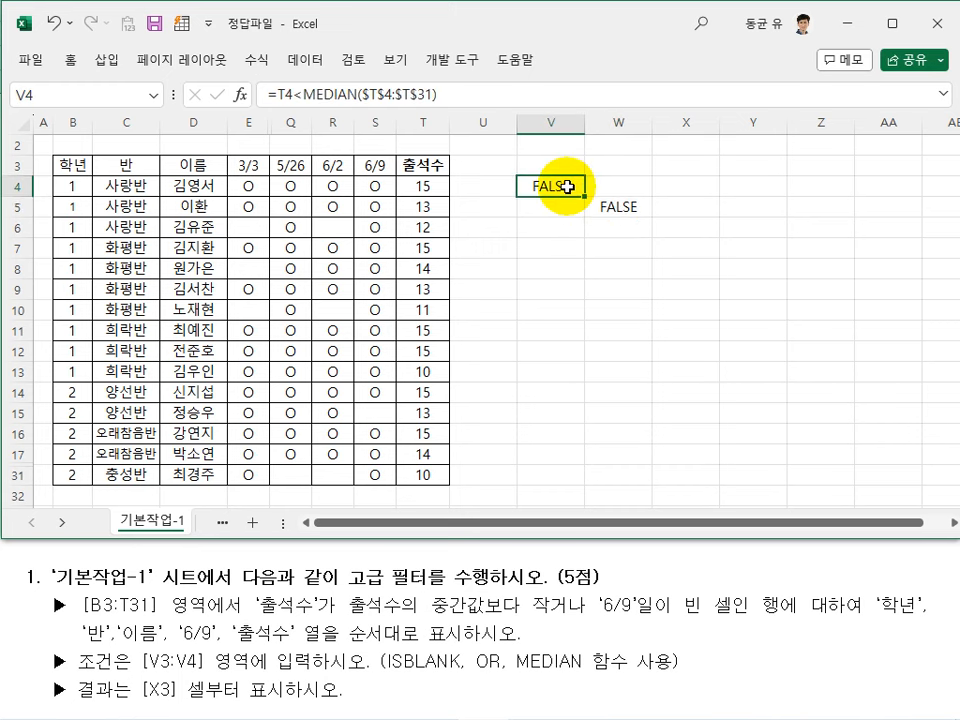
pyautogui.doubleClick(556, 185)
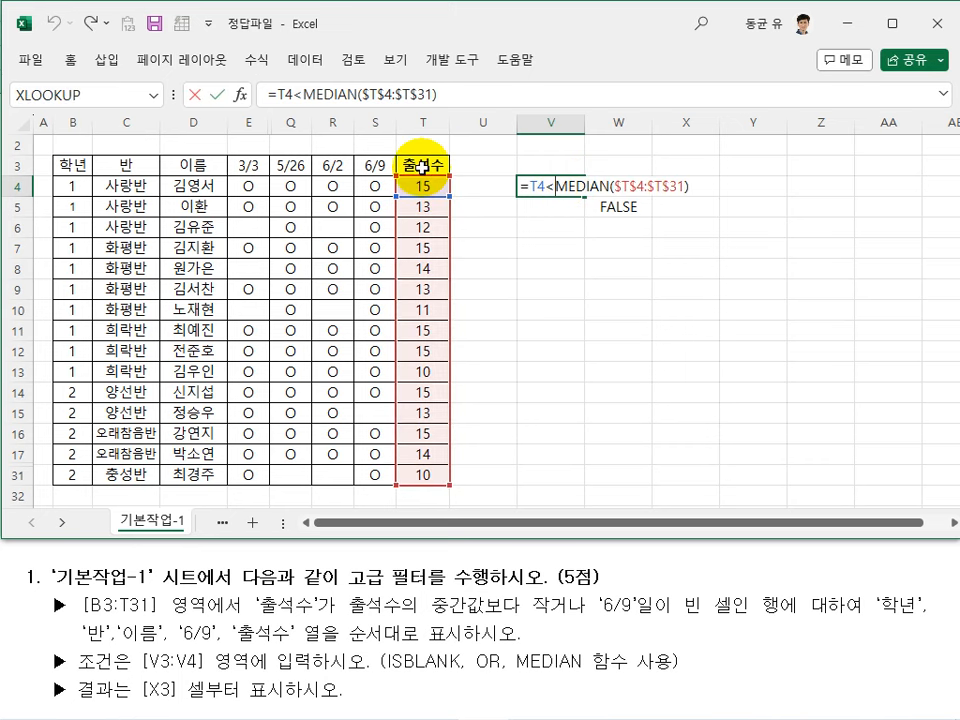
pyautogui.press('Escape')
pyautogui.click(617, 208)
pyautogui.doubleClick(627, 207)
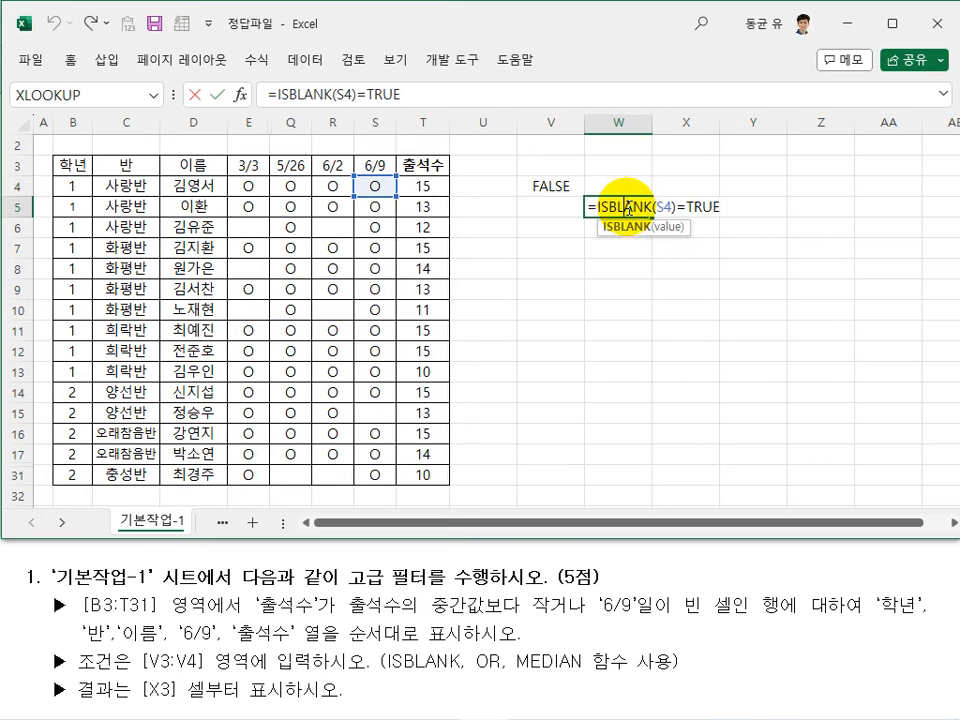
pyautogui.press('Escape')
pyautogui.click(627, 232)
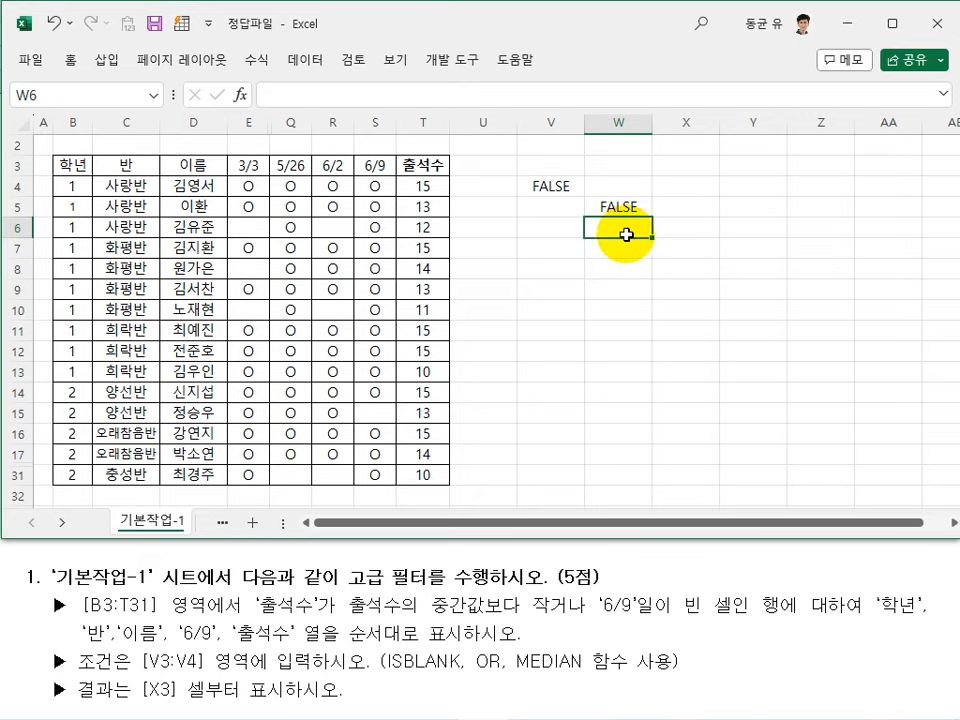
# Step: Switch to the presentation to read the 일반식 / 논리식 구분 slide on field name rules, and return to the Excel workbook
pyautogui.hotkey('alt', 'Tab')
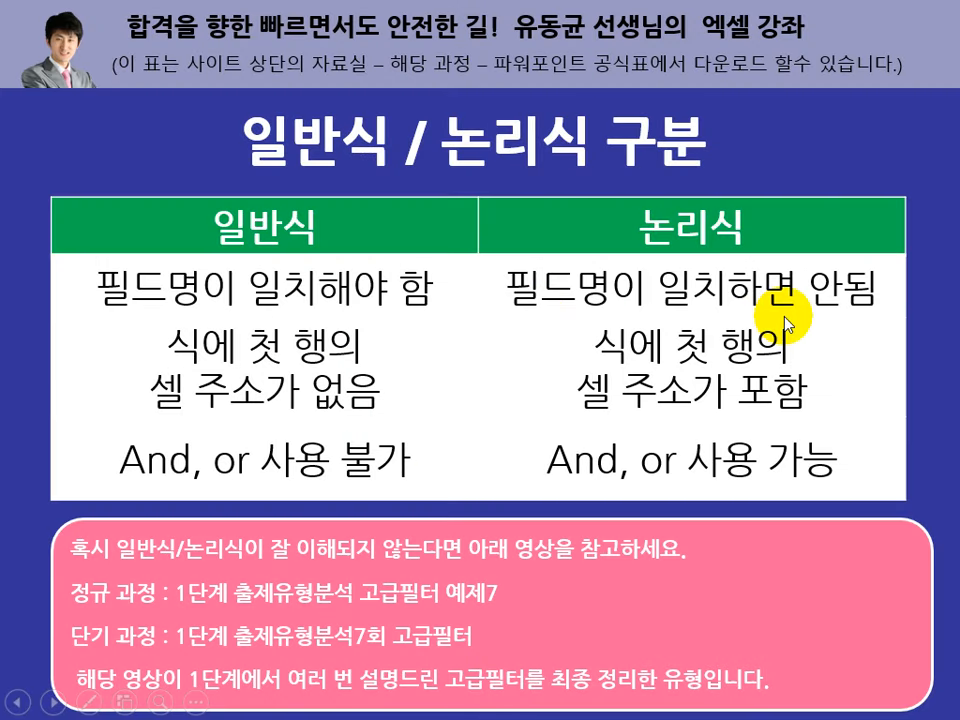
pyautogui.hotkey('alt', 'Tab')
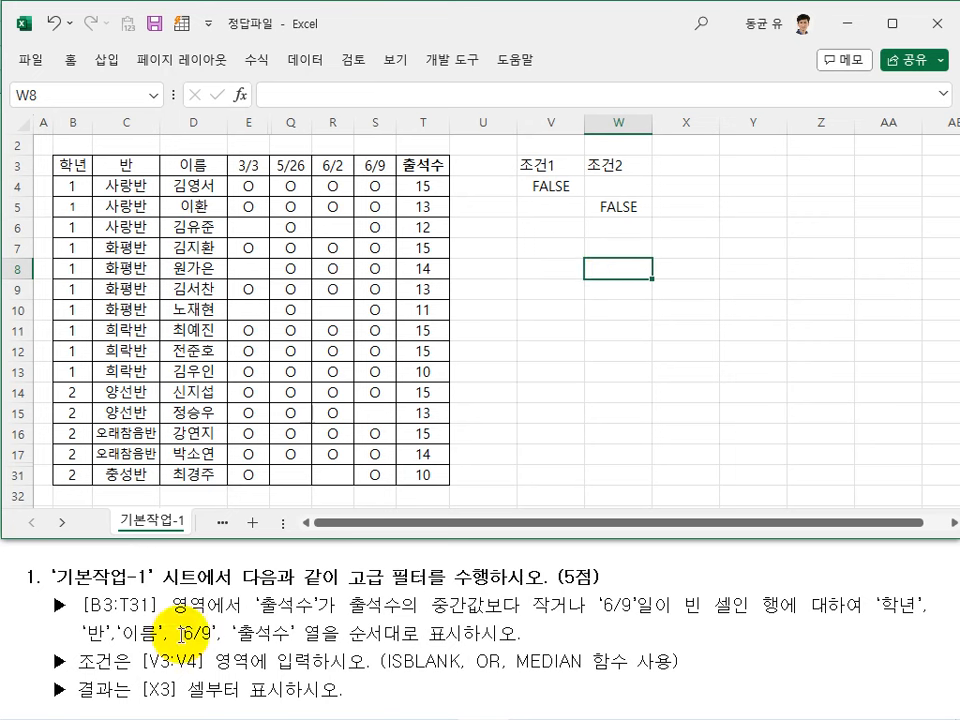
# Step: Append the ISBLANK(S4)=TRUE test from W5 to the V4 formula as a second argument after the median comparison
pyautogui.moveTo(551, 161); pyautogui.dragTo(552, 182)
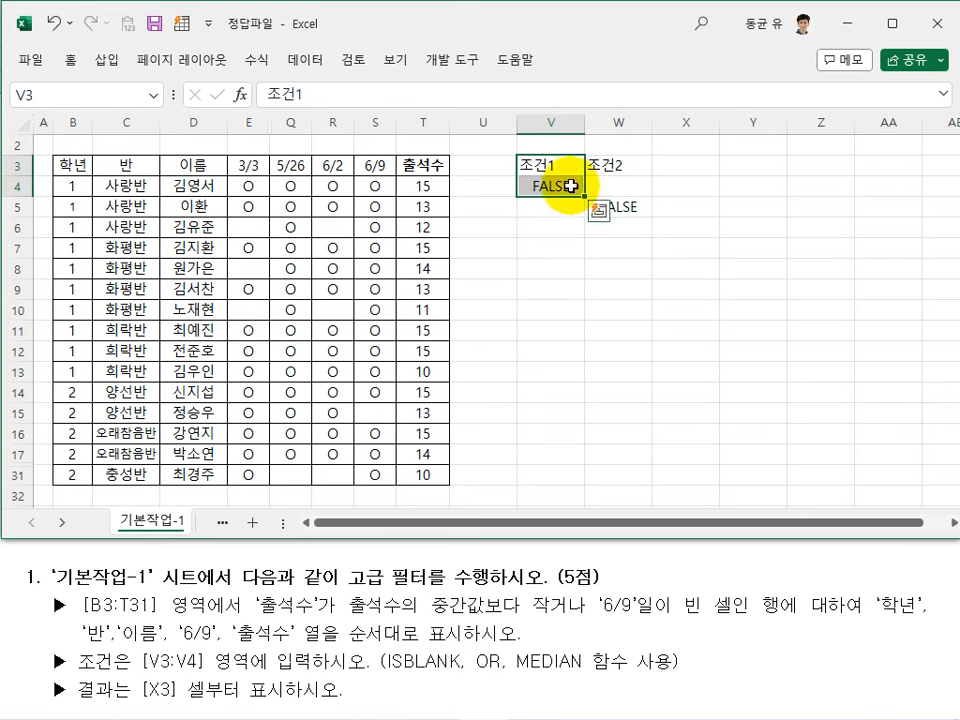
pyautogui.click(631, 213)
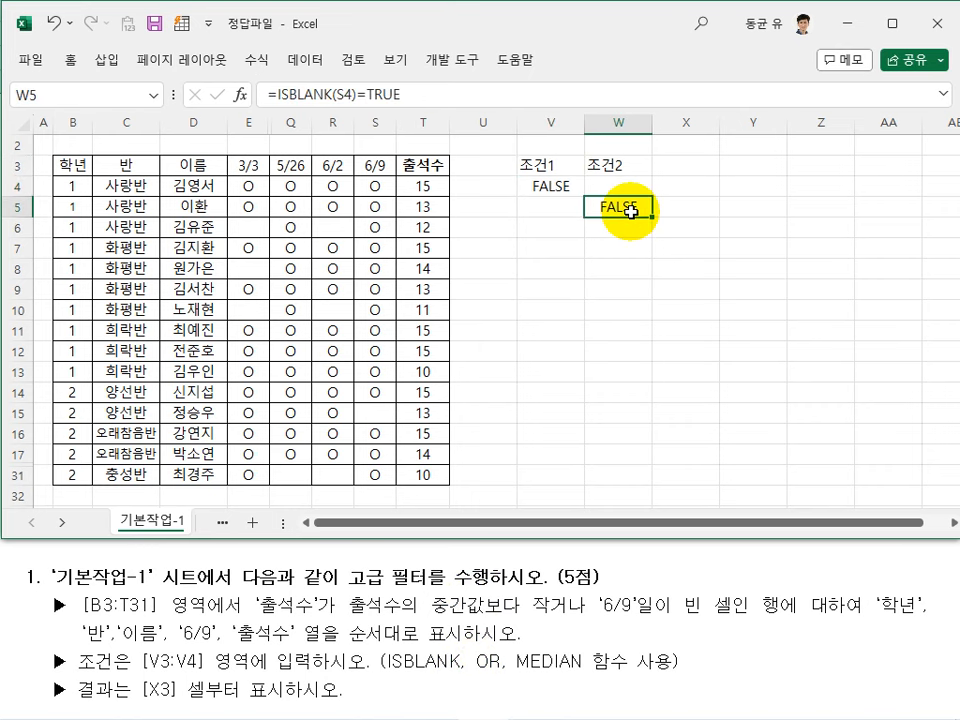
pyautogui.moveTo(410, 93); pyautogui.dragTo(279, 90)
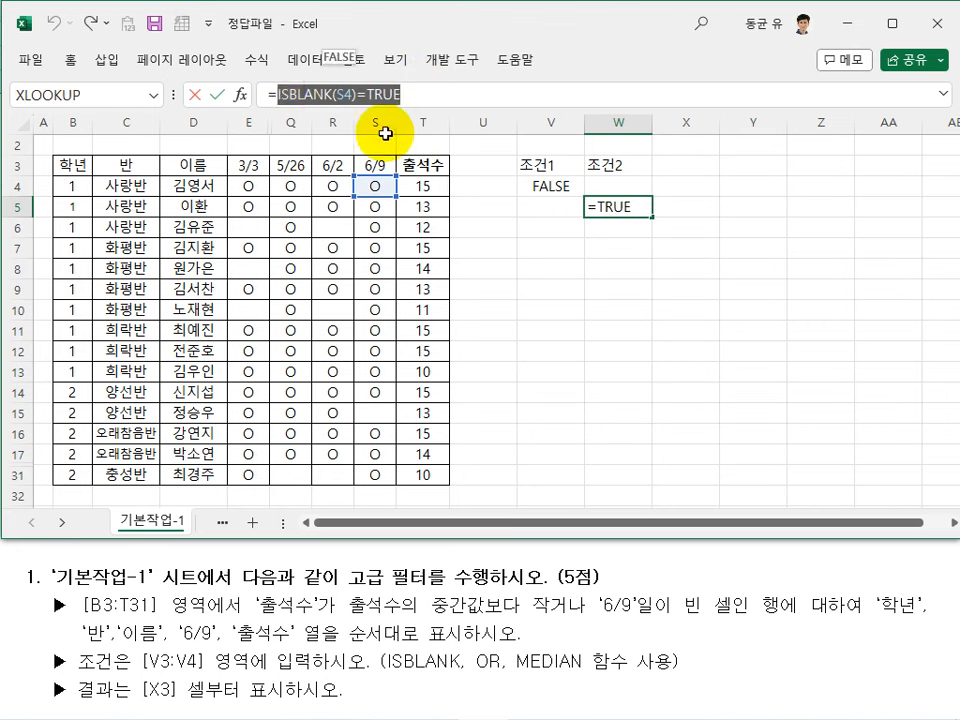
pyautogui.press('Escape')
pyautogui.click(561, 186)
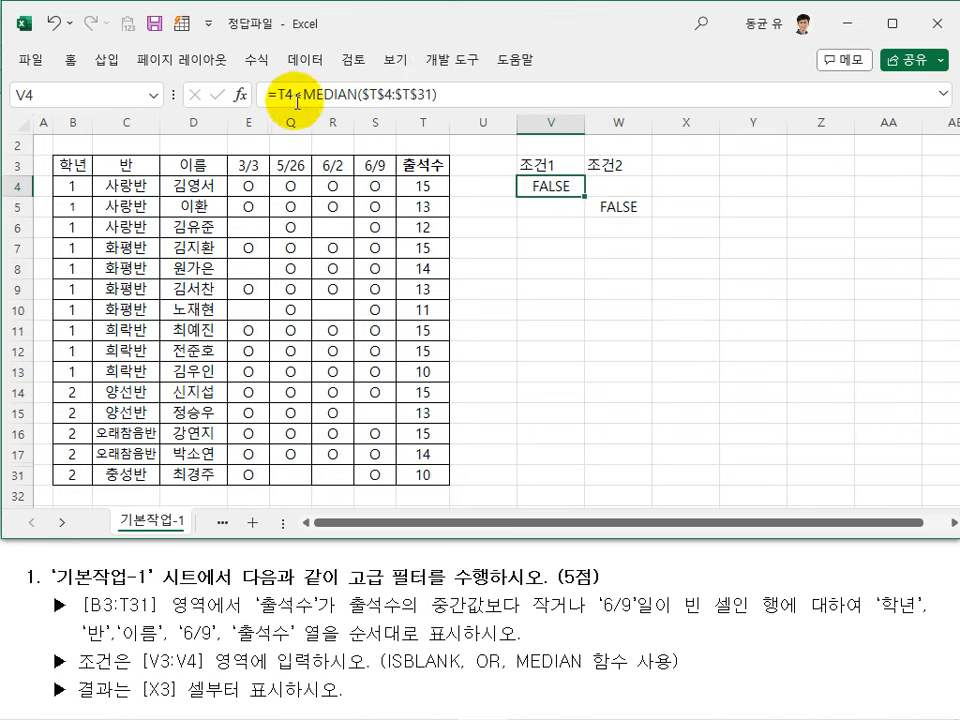
pyautogui.click(449, 97)
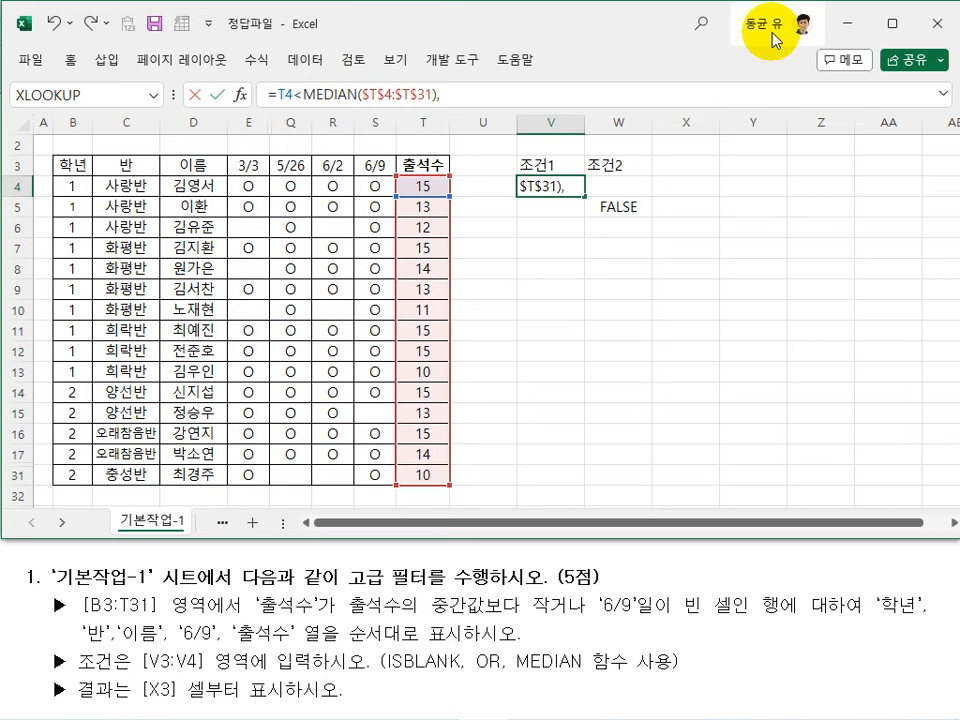
pyautogui.write('ISBLANK(S4)=TRUE')
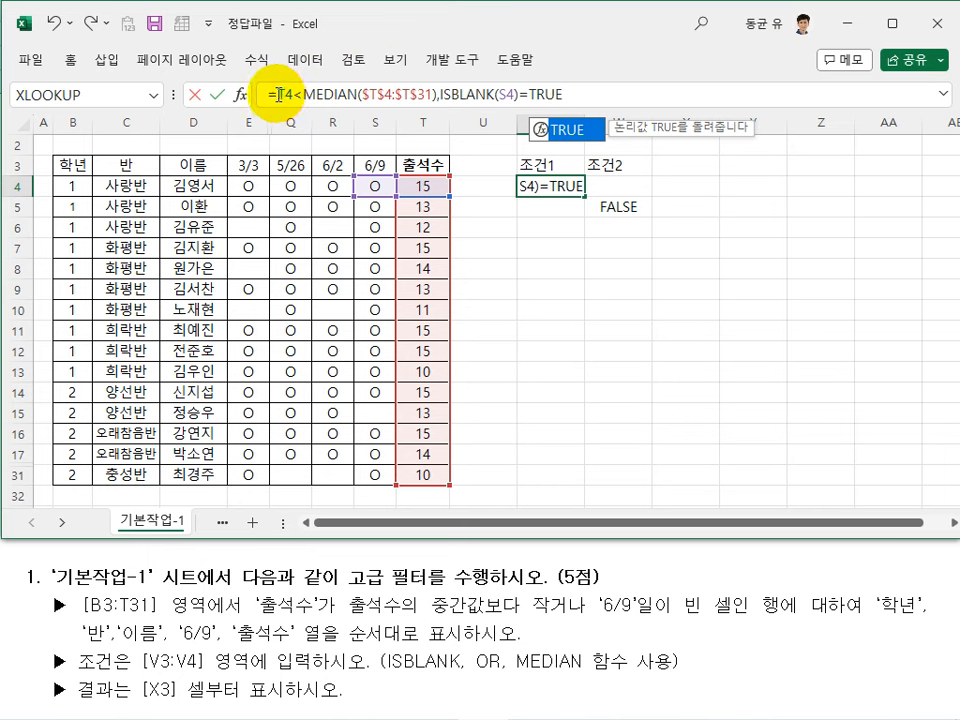
# Step: Wrap the two tests in V4 in an OR function, giving =OR(T4<MEDIAN($T$4:$T$31),ISBLANK(S4)=TRUE)
pyautogui.click(279, 95)
pyautogui.write('ㅐ')
pyautogui.press('BackSpace')
pyautogui.write('or(')
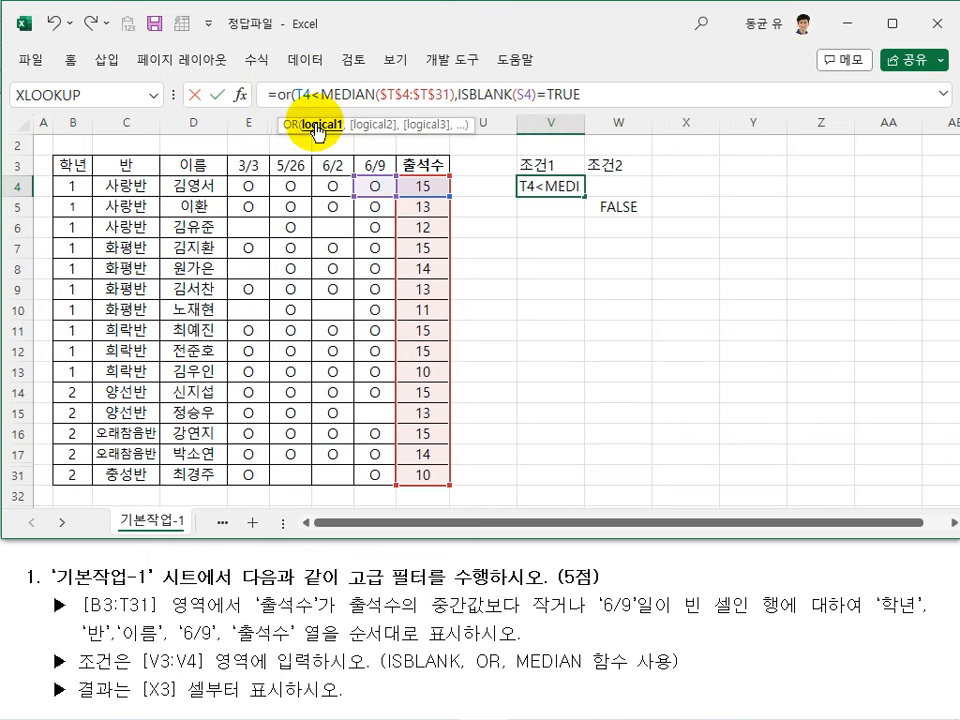
pyautogui.press('End')
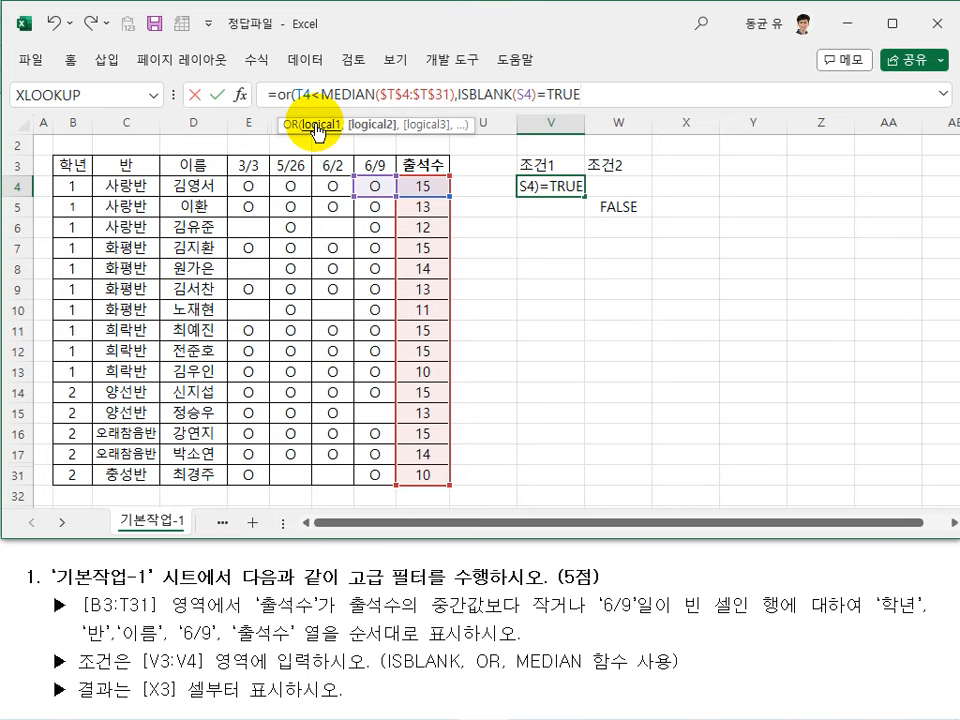
pyautogui.write(')')
pyautogui.press('Return')
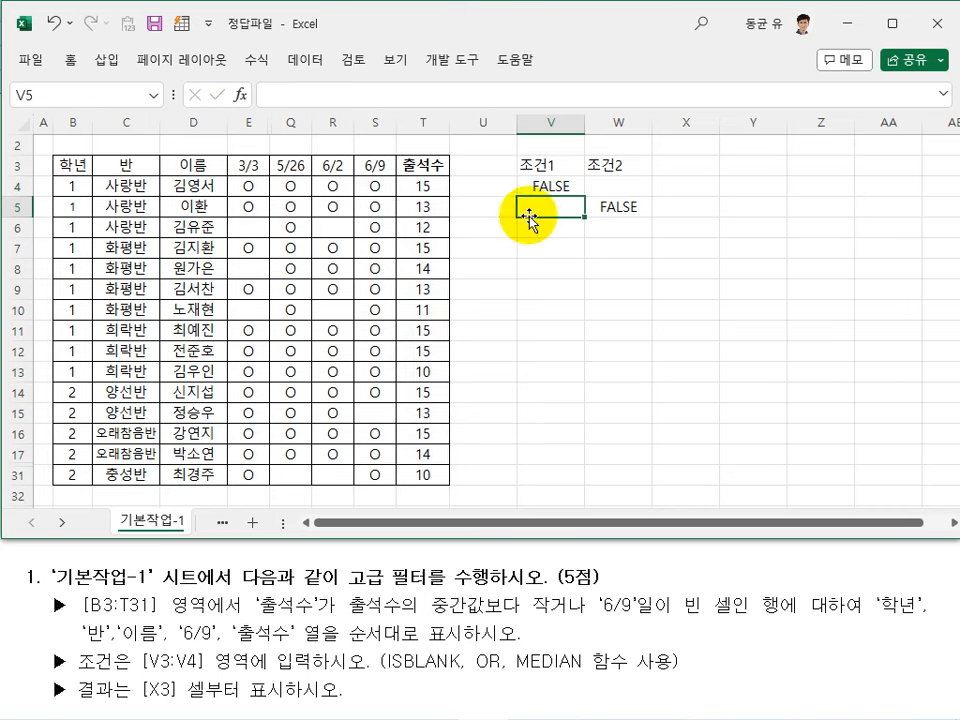
# Step: Clear the 조건2 header and its separate ISBLANK condition from W3:W5
pyautogui.moveTo(621, 169); pyautogui.dragTo(615, 208)
pyautogui.press('Delete')
pyautogui.click(686, 289)
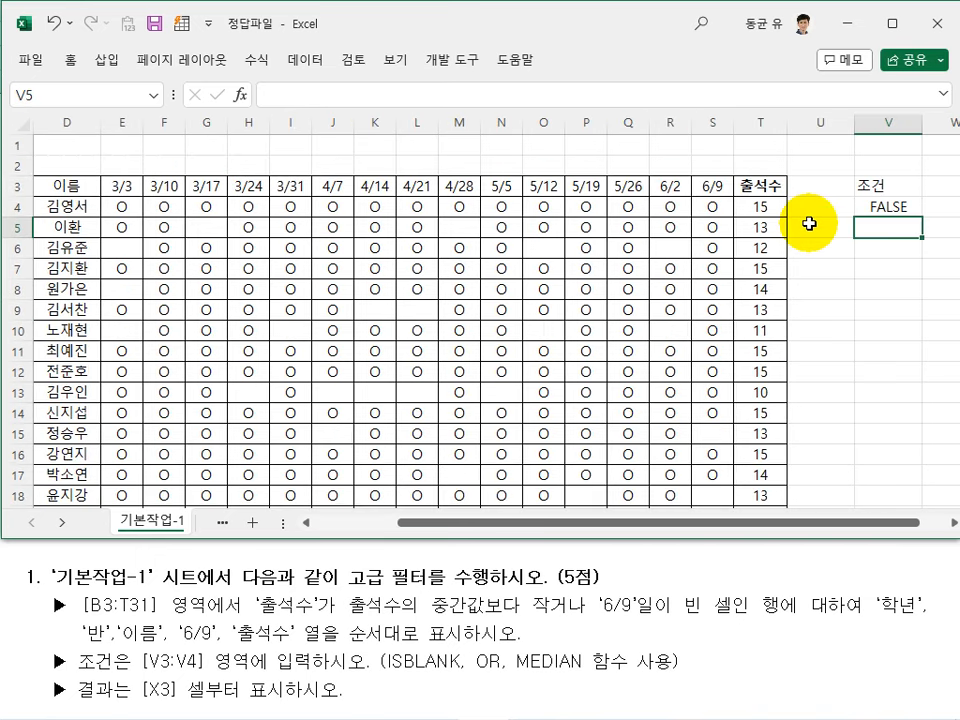
# Step: Copy the 학년, 반, 이름, 6/9 and 출석수 headers from row 3 of the table and paste them starting at X3
pyautogui.press('Left')
pyautogui.press('Left')
pyautogui.press('Left')
pyautogui.press('Left')
pyautogui.press('Left')
pyautogui.press('Left')
pyautogui.press('Left')
pyautogui.press('Left')
pyautogui.press('Left')
pyautogui.press('Left')
pyautogui.press('Left')
pyautogui.press('Left')
pyautogui.press('Left')
pyautogui.press('Left')
pyautogui.press('Left')
pyautogui.press('Left')
pyautogui.press('Left')
pyautogui.press('Left')
pyautogui.press('Left')
pyautogui.press('Left')
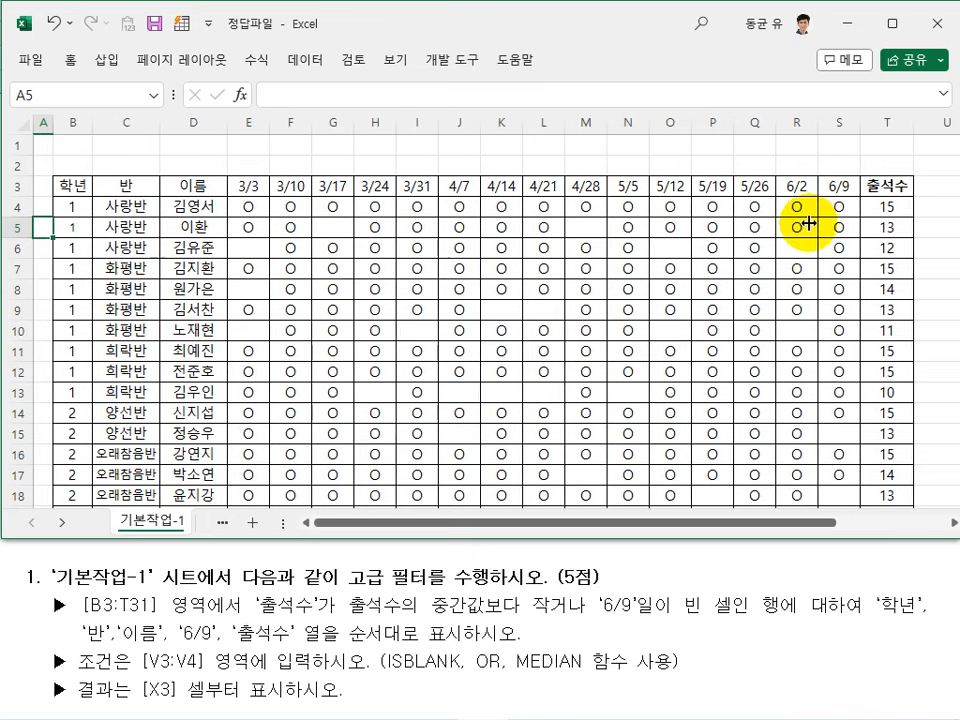
pyautogui.click(72, 185)
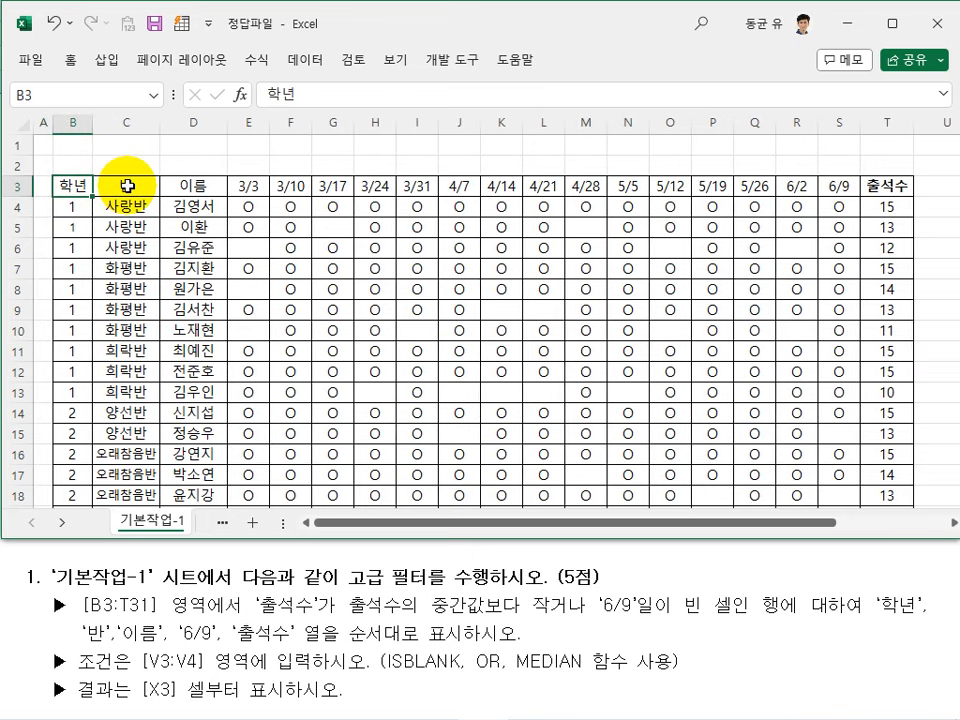
pyautogui.keyDown('ctrl'); pyautogui.click(127, 185); pyautogui.keyUp('ctrl')
pyautogui.keyDown('ctrl'); pyautogui.click(188, 185); pyautogui.keyUp('ctrl')
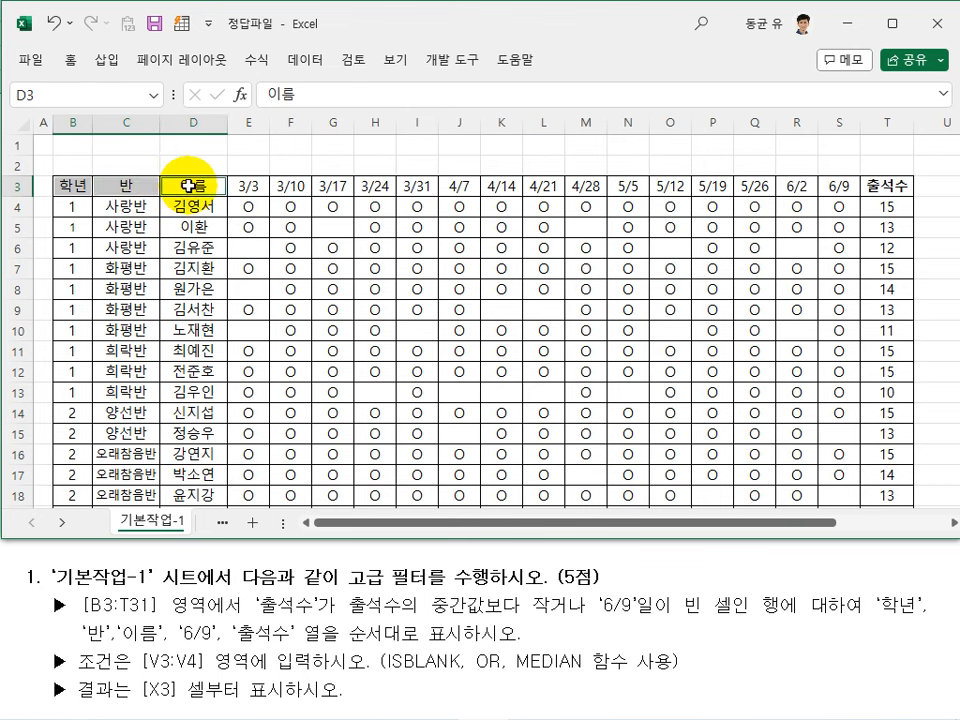
pyautogui.keyDown('ctrl'); pyautogui.click(833, 185); pyautogui.keyUp('ctrl')
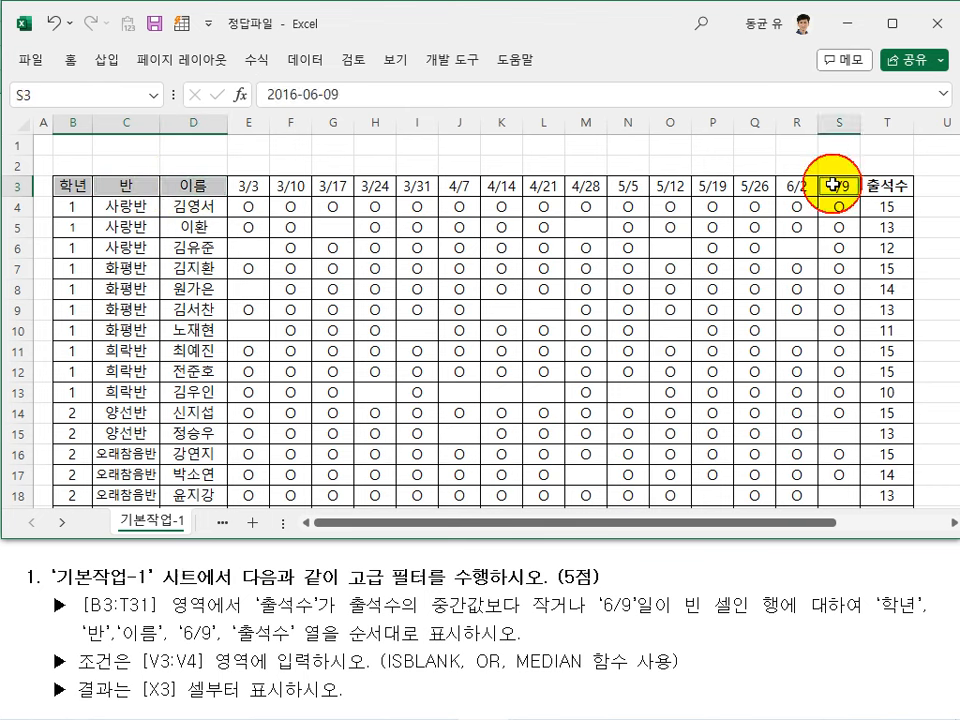
pyautogui.keyDown('ctrl'); pyautogui.click(897, 185); pyautogui.keyUp('ctrl')
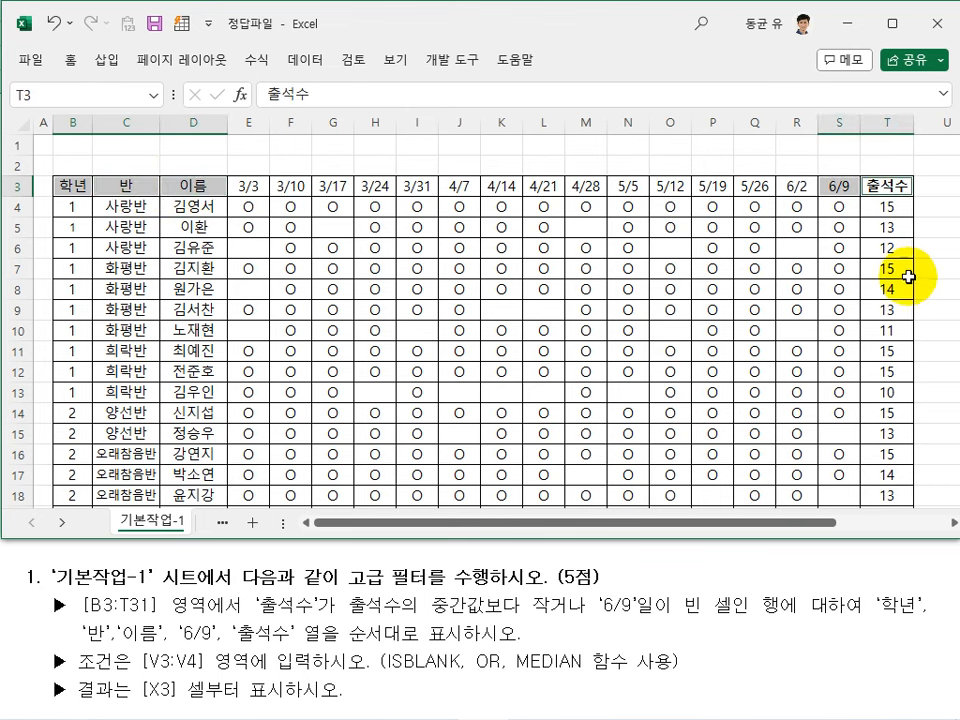
pyautogui.hotkey('ctrl', 'c')
pyautogui.moveTo(836, 521); pyautogui.dragTo(955, 520)
pyautogui.click(954, 523)
pyautogui.click(835, 185)
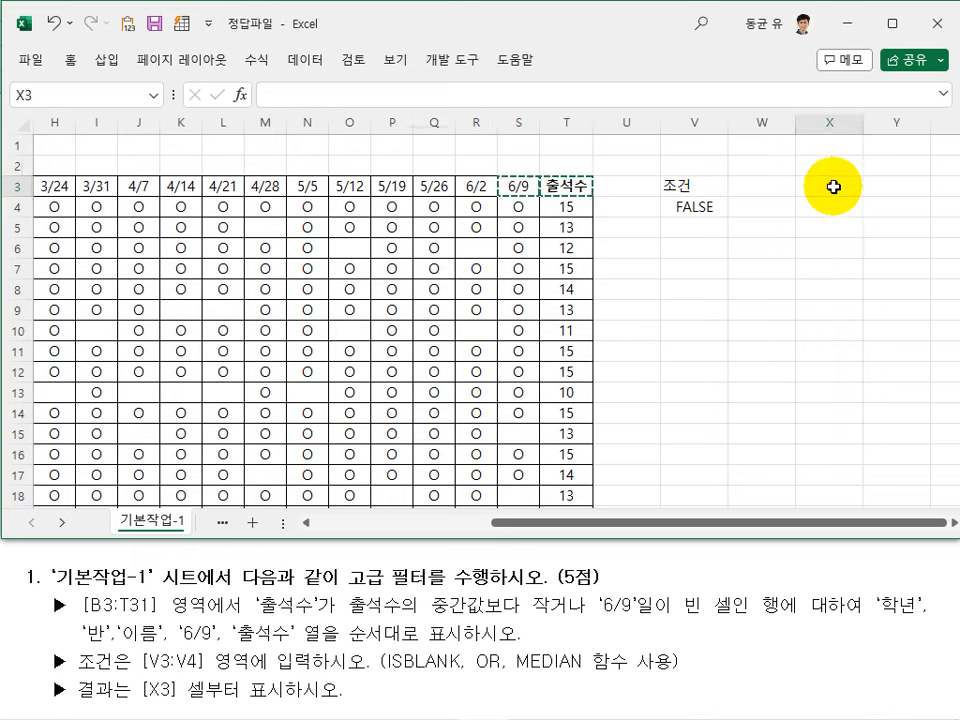
pyautogui.hotkey('ctrl', 'v')
pyautogui.press('Escape')
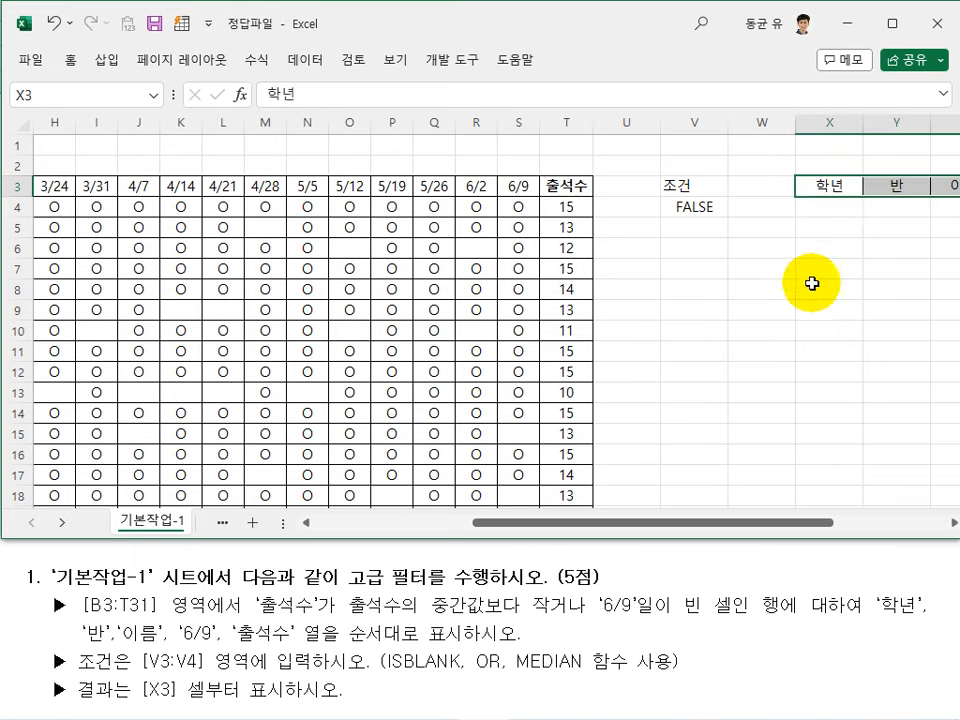
# Step: Start an advanced filter from a cell inside the table, copying results to another location with $B$3:$T$31 as the list range
pyautogui.click(805, 261)
pyautogui.press('Right')
pyautogui.press('Right')
pyautogui.press('Right')
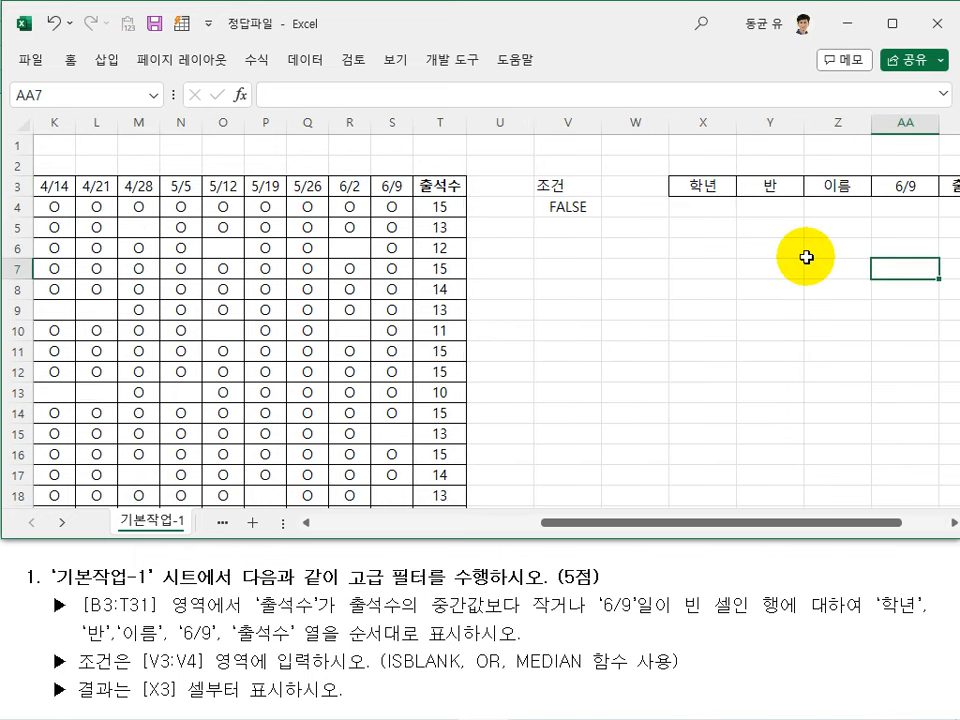
pyautogui.press('Right')
pyautogui.press('Right')
pyautogui.press('Left')
pyautogui.press('Left')
pyautogui.press('Left')
pyautogui.press('Left')
pyautogui.press('Home')
pyautogui.press('Left')
pyautogui.press('Left')
pyautogui.press('Left')
pyautogui.press('Left')
pyautogui.press('Left')
pyautogui.press('Left')
pyautogui.press('Left')
pyautogui.press('Left')
pyautogui.press('Right')
pyautogui.press('Right')
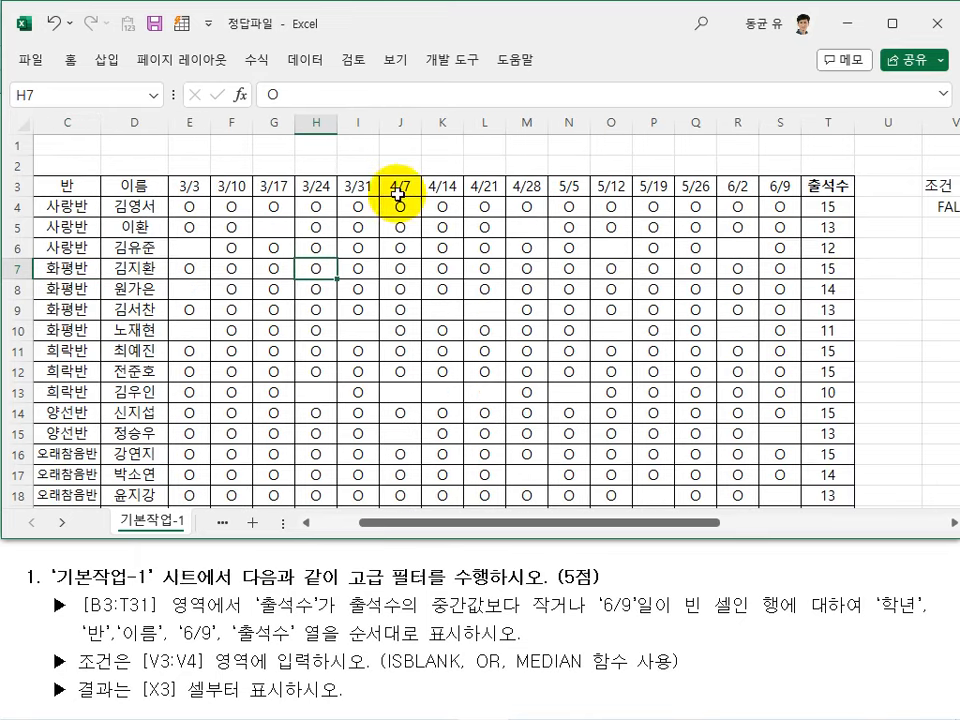
pyautogui.click(309, 62)
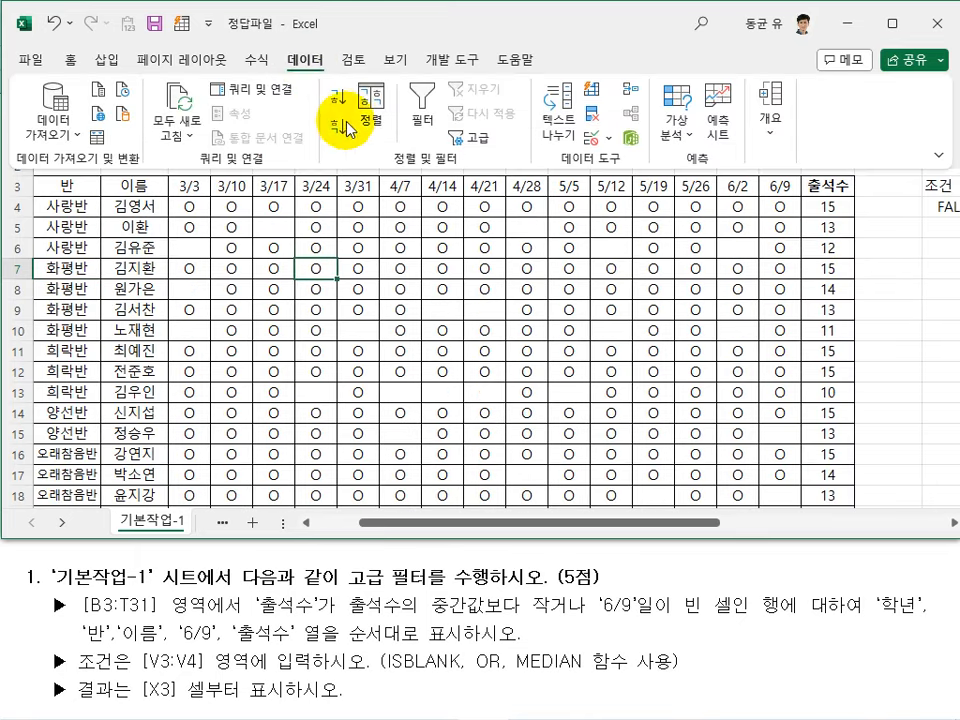
pyautogui.click(457, 135)
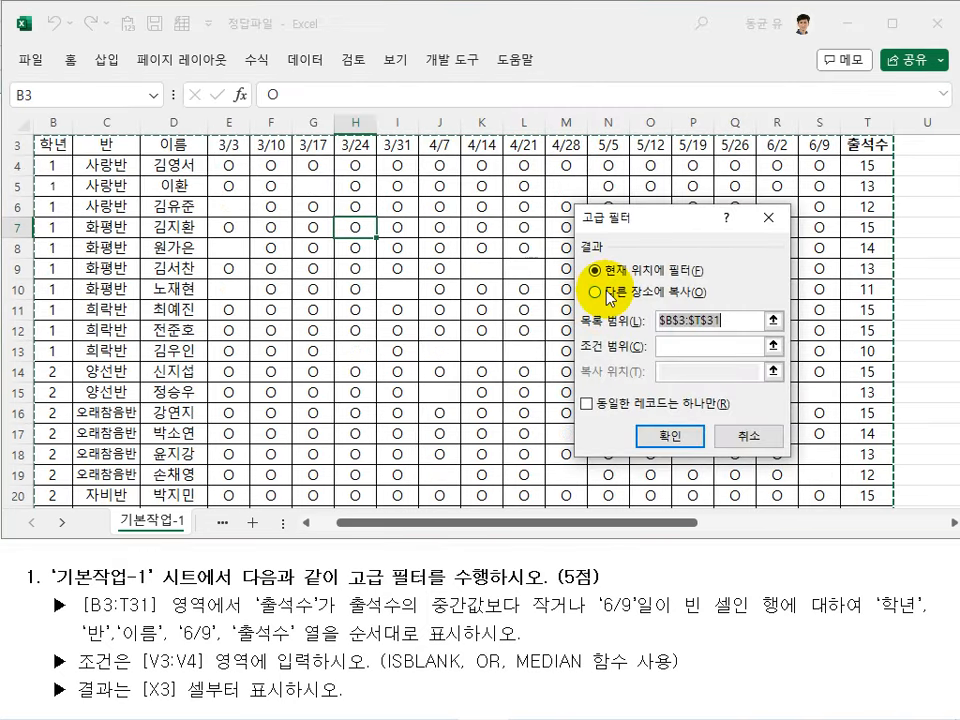
pyautogui.click(596, 292)
pyautogui.click(698, 320)
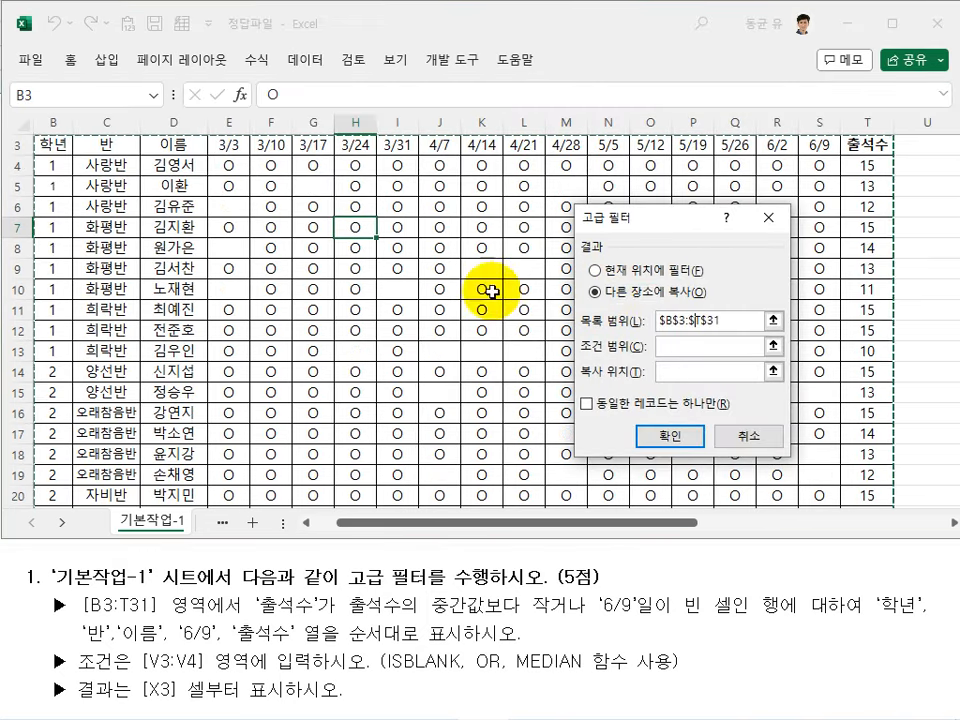
# Step: Set the advanced filter's criteria range to $V$3:$V$4
pyautogui.click(682, 347)
pyautogui.moveTo(669, 522); pyautogui.dragTo(738, 522)
pyautogui.moveTo(670, 222); pyautogui.dragTo(597, 229)
pyautogui.moveTo(797, 186); pyautogui.dragTo(806, 208)
# Step: Set the advanced filter's copy destination to the headers in $X$3:$AB$3 and run the filter
pyautogui.click(601, 376)
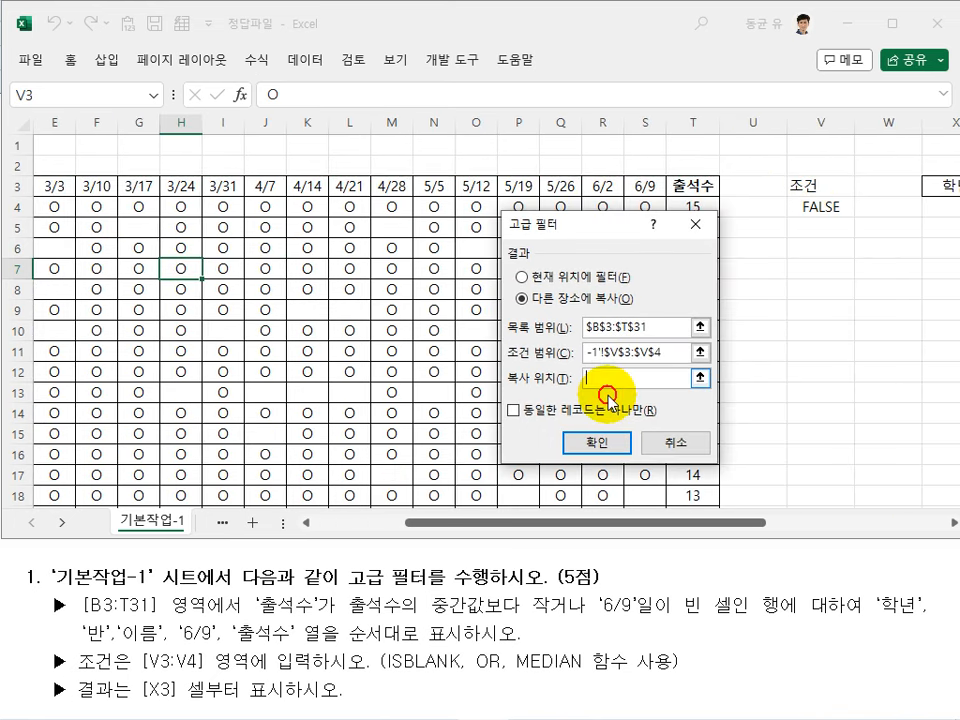
pyautogui.moveTo(606, 527); pyautogui.dragTo(786, 525)
pyautogui.moveTo(601, 181); pyautogui.dragTo(859, 188)
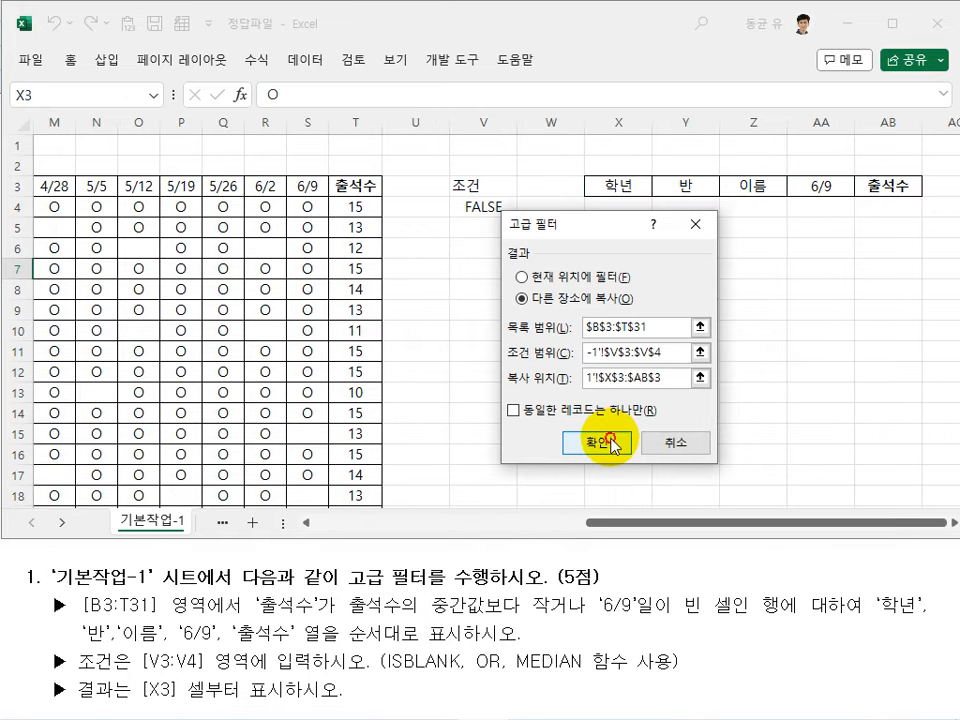
pyautogui.click(614, 444)
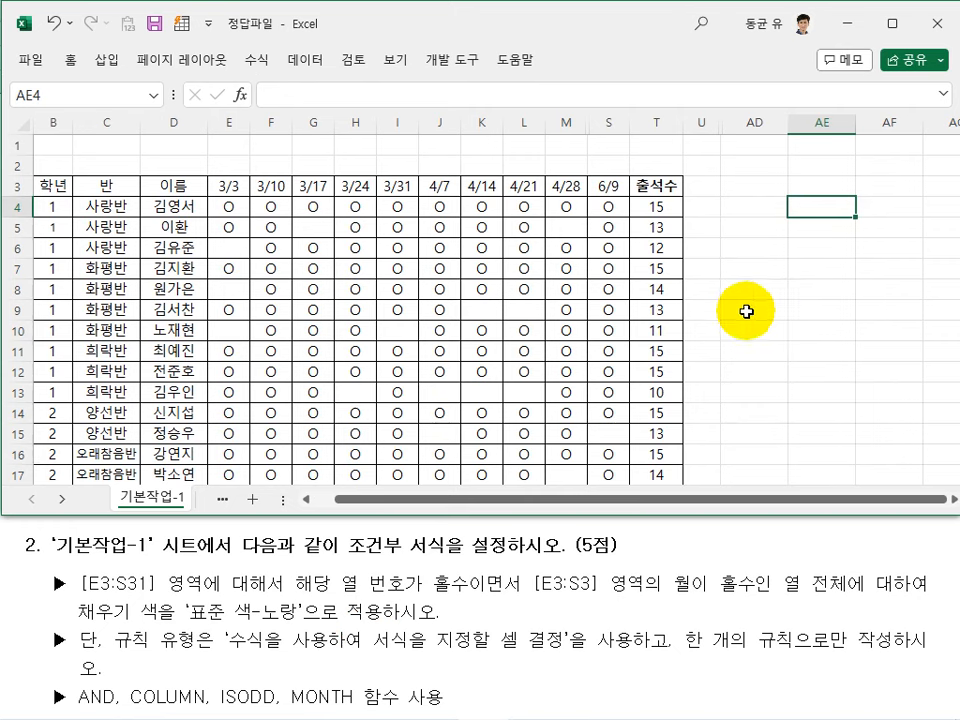
# Step: Examine the table's header row, the data rows from B4, columns B to D and the first date header in E3
pyautogui.moveTo(56, 185); pyautogui.dragTo(364, 189)
pyautogui.moveTo(58, 207); pyautogui.dragTo(642, 456)
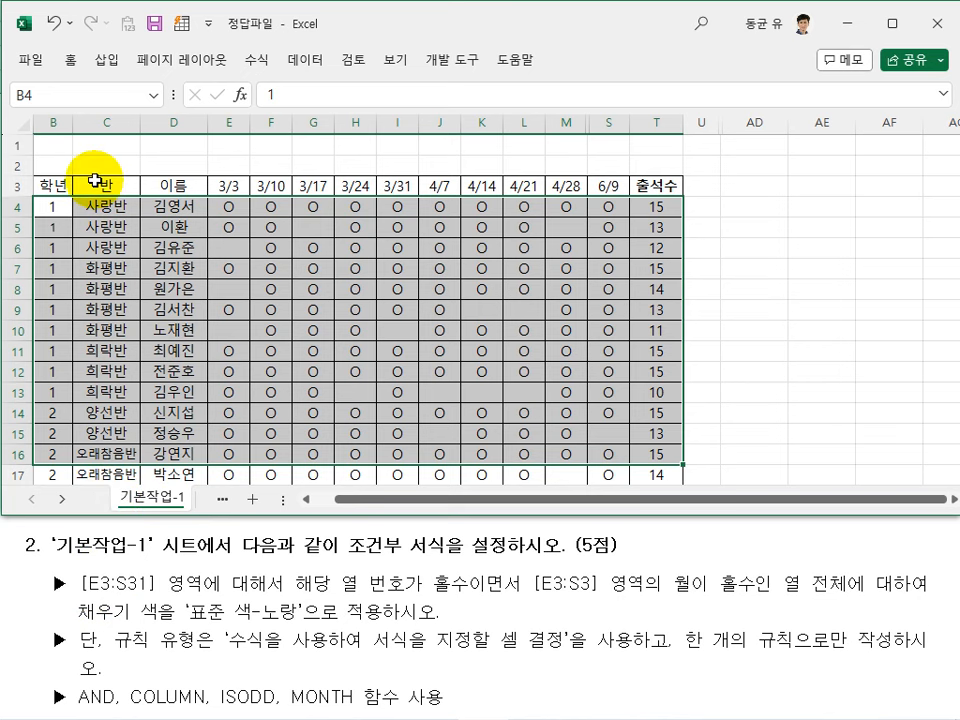
pyautogui.click(100, 227)
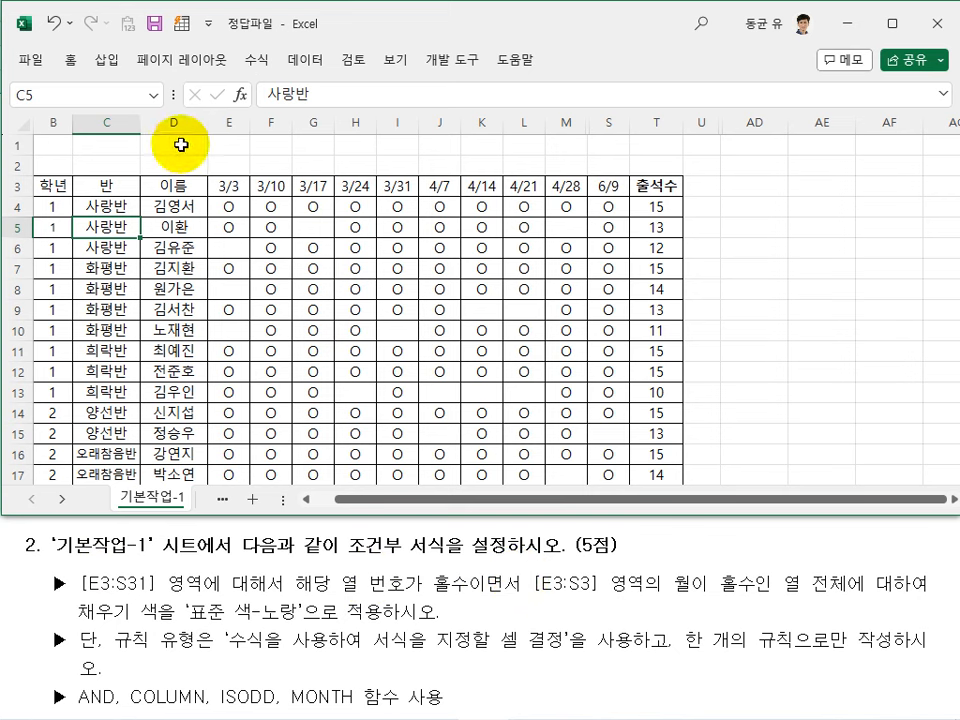
pyautogui.moveTo(188, 123); pyautogui.dragTo(58, 127)
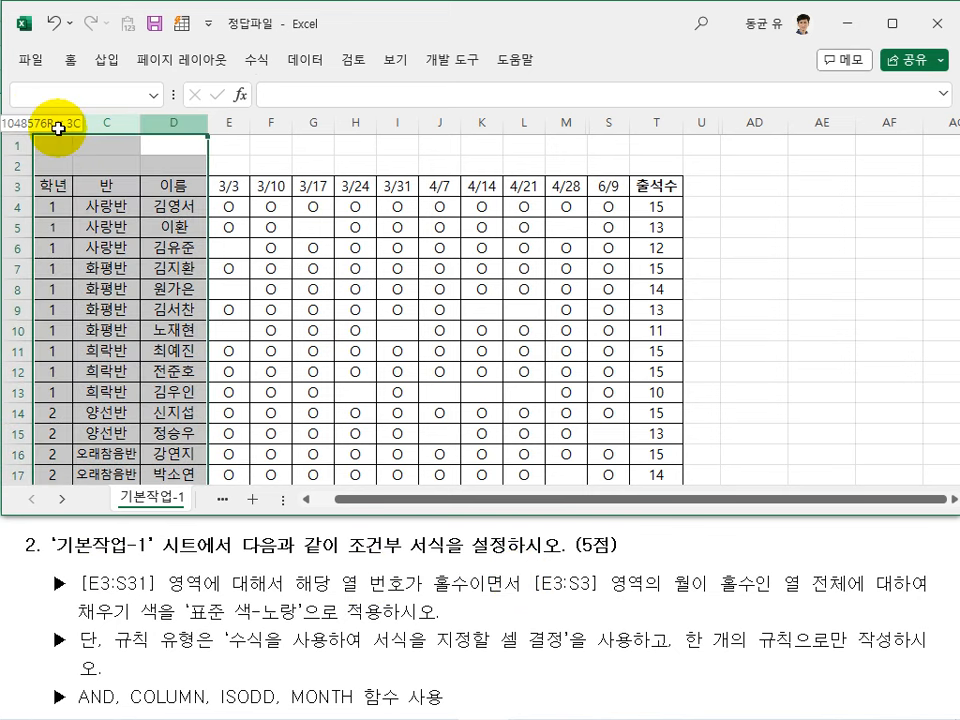
pyautogui.click(234, 186)
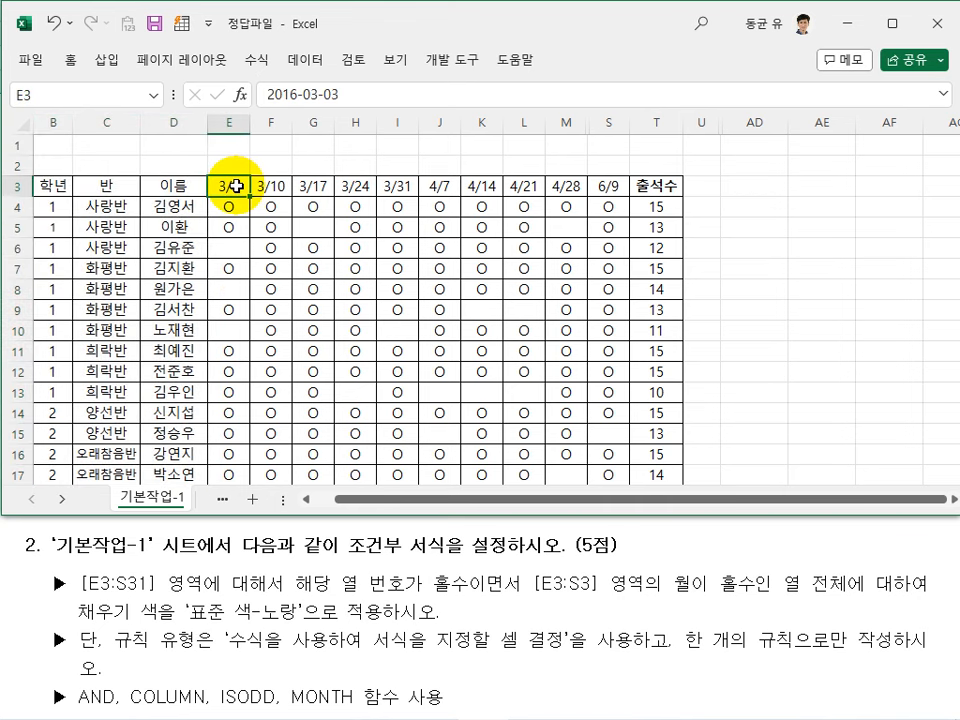
# Step: Enter the test formula =COLUMN(E3) in cell AD3 to get the column number of the first date header
pyautogui.click(761, 186)
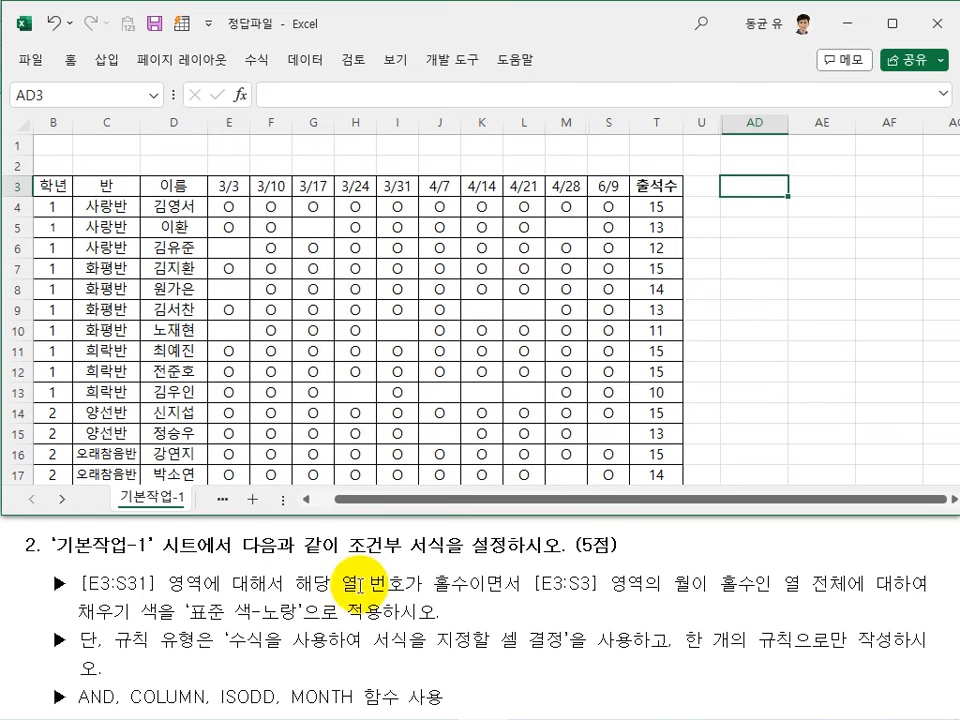
pyautogui.write('=')
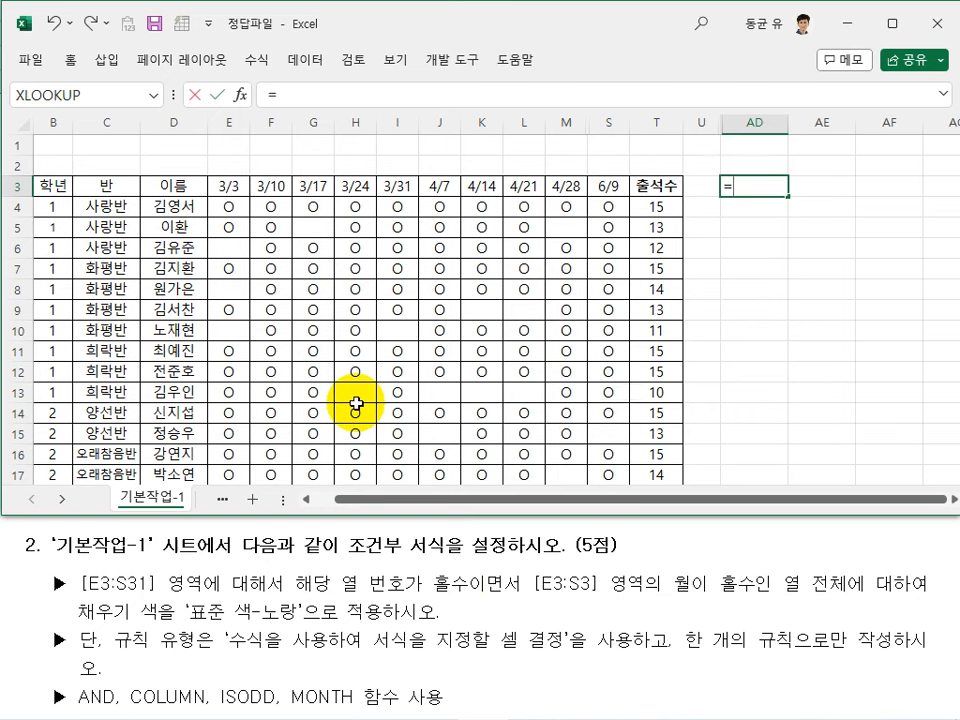
pyautogui.write('col')
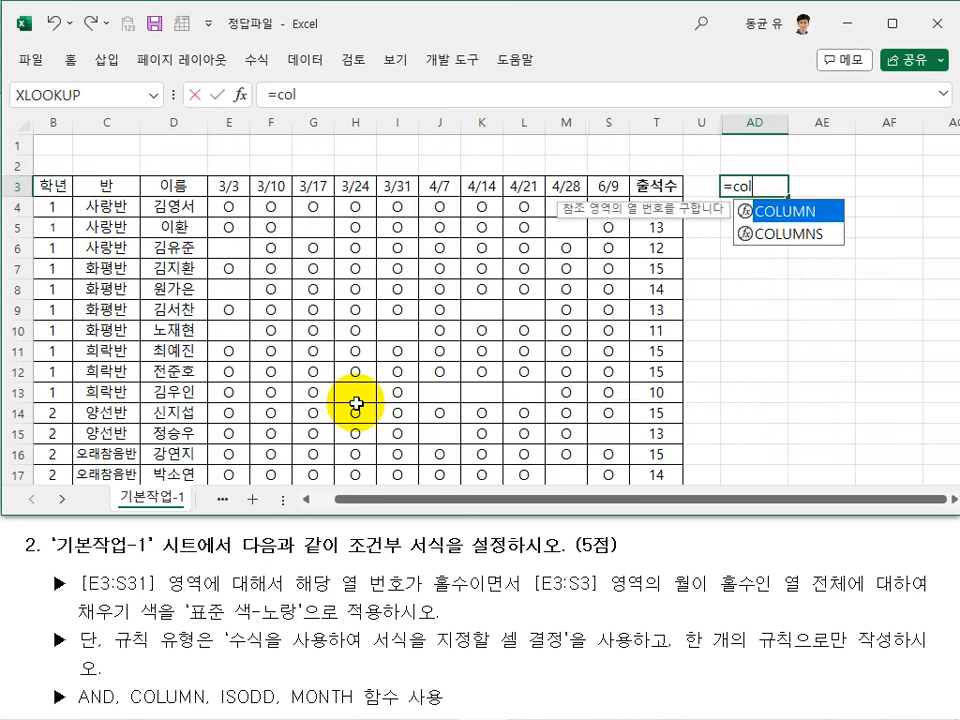
pyautogui.press('Tab')
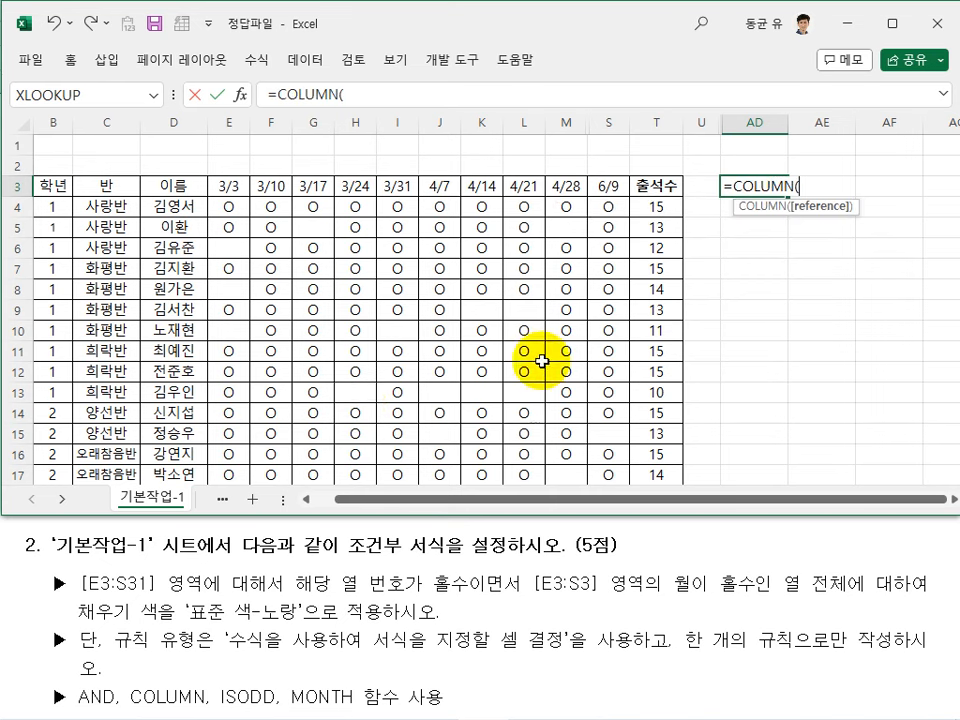
pyautogui.click(230, 185)
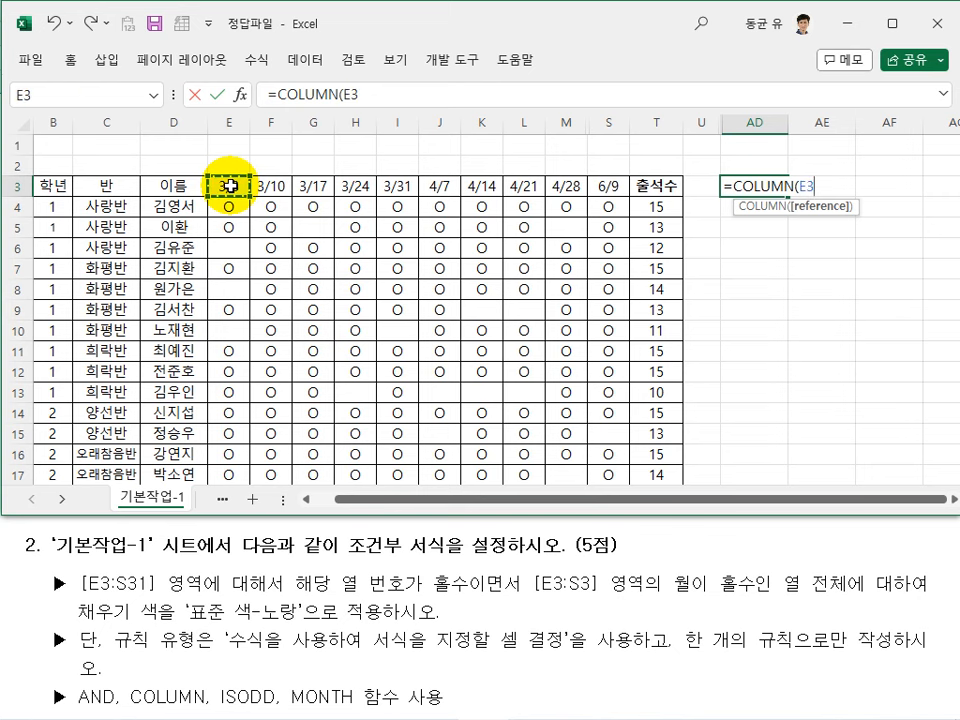
pyautogui.write(')')
pyautogui.press('Return')
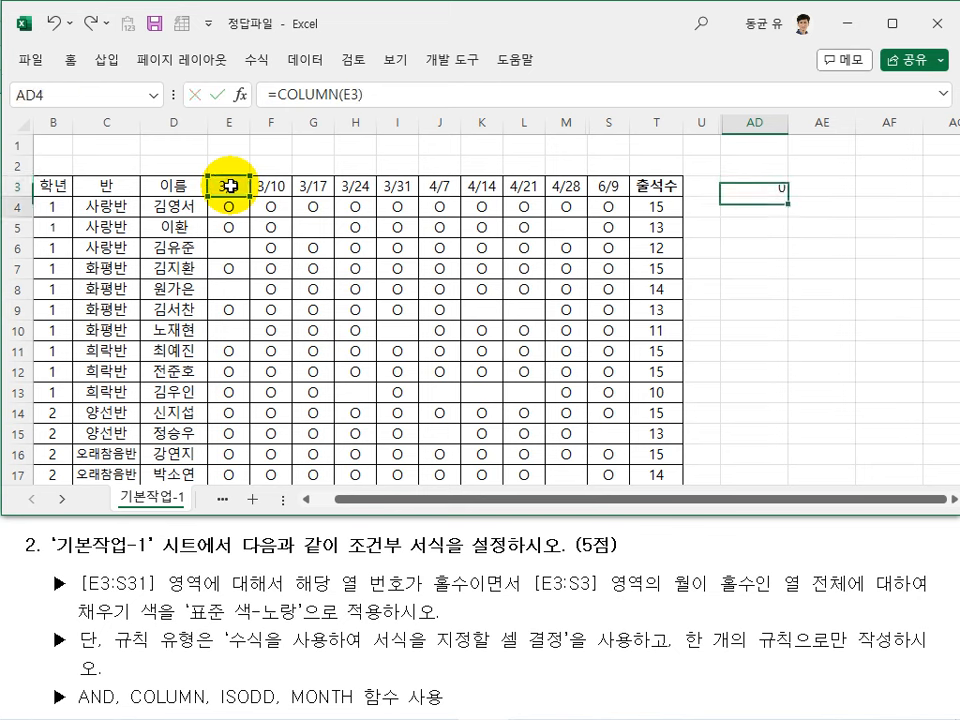
# Step: Fill the COLUMN test formula from AD3 over AD3:AF13 and check the copied formulas in AF3 and AD4
pyautogui.click(762, 185)
pyautogui.moveTo(787, 200); pyautogui.dragTo(789, 403)
pyautogui.moveTo(789, 403); pyautogui.dragTo(911, 402)
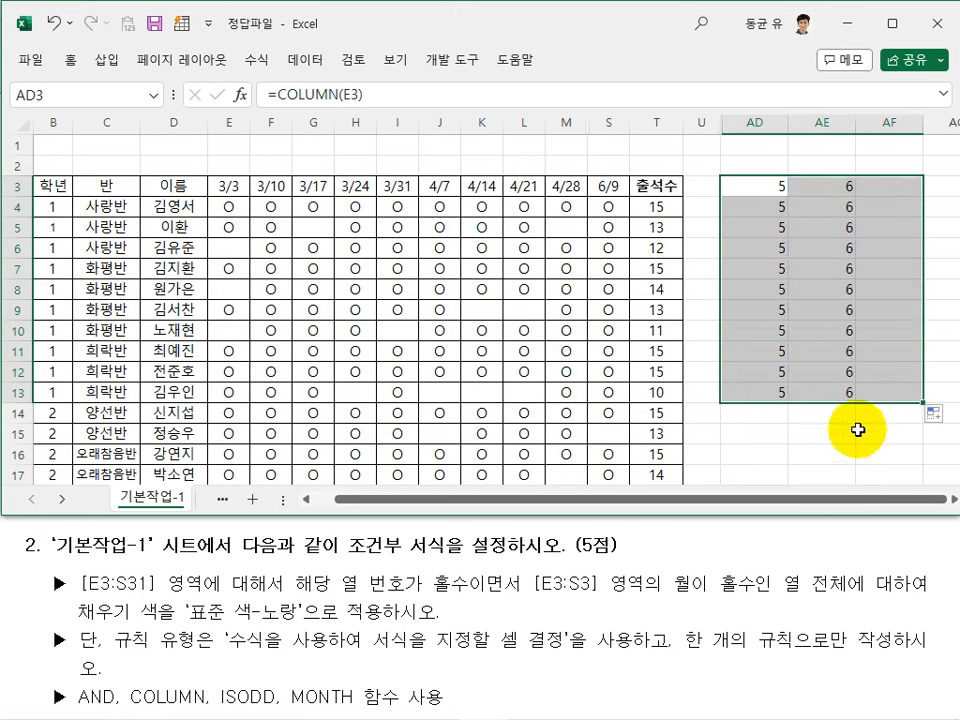
pyautogui.click(825, 352)
pyautogui.click(762, 185)
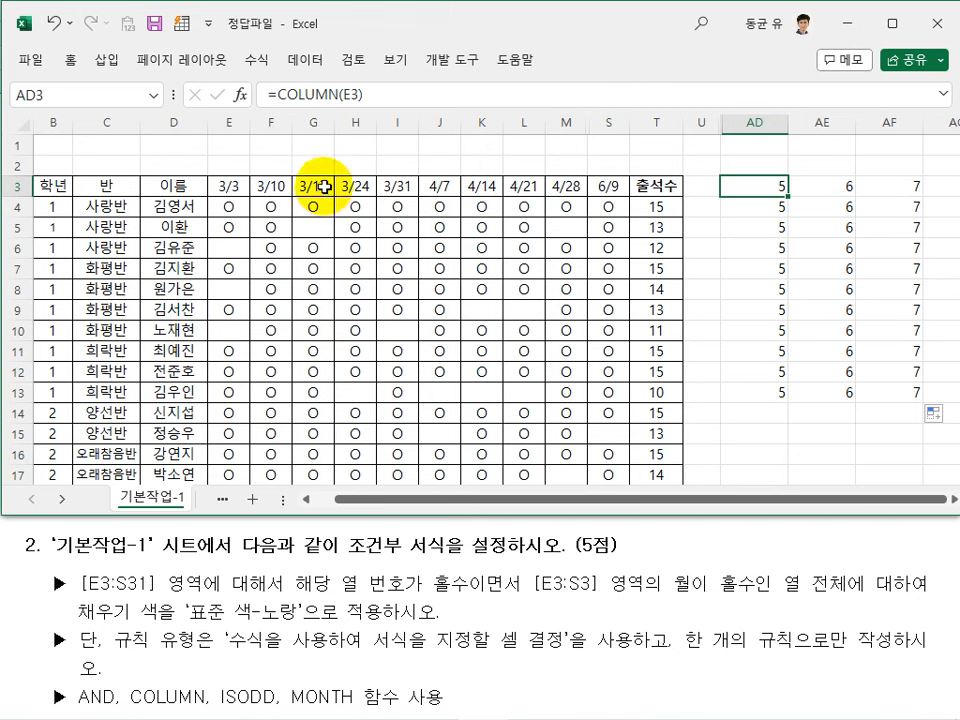
pyautogui.click(889, 186)
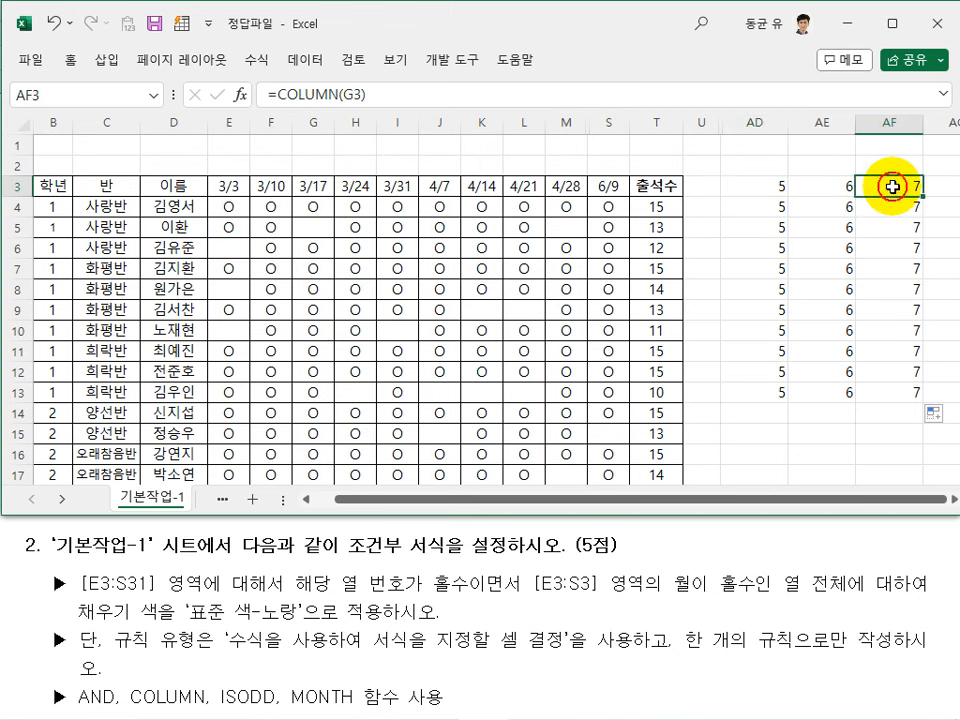
pyautogui.click(778, 212)
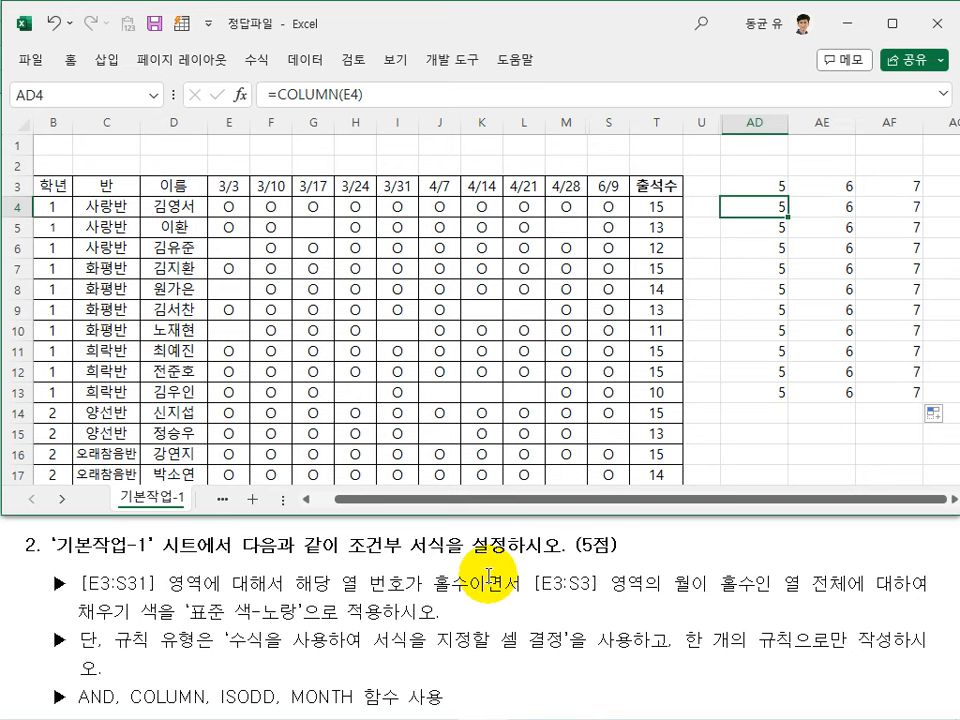
# Step: Wrap the formula in AD3 in ISODD so that it reads =ISODD(COLUMN(E3))
pyautogui.click(746, 185)
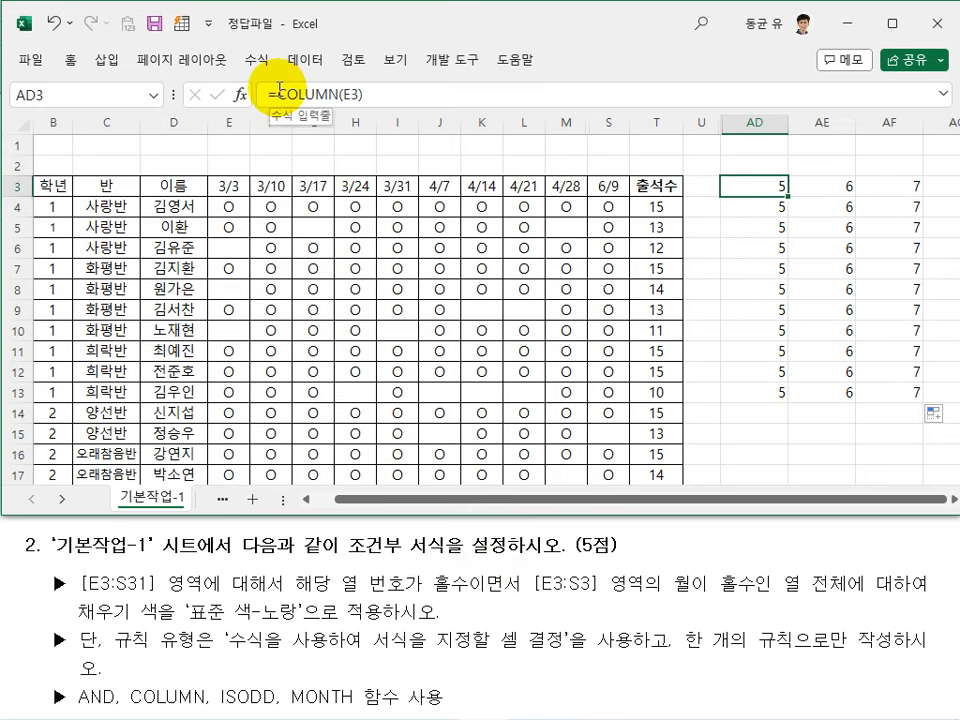
pyautogui.click(280, 92)
pyautogui.write('is')
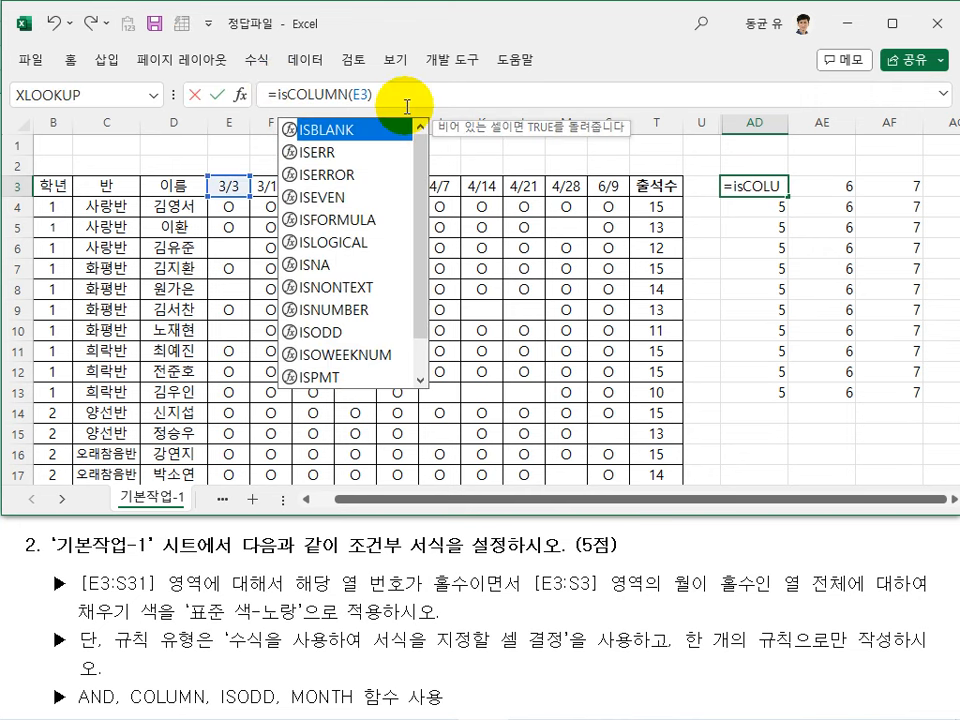
pyautogui.write('odd(')
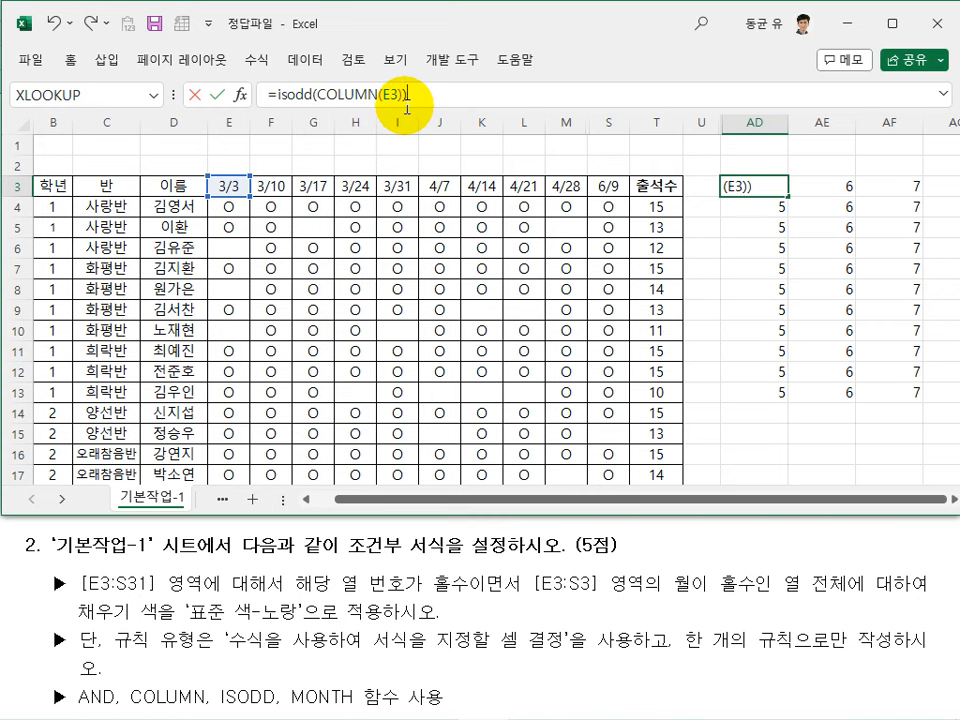
pyautogui.press('Return')
# Step: Fill the ISODD(COLUMN(E3)) test formula from AD3 over AD3:AF13 and check the copied formulas
pyautogui.click(767, 187)
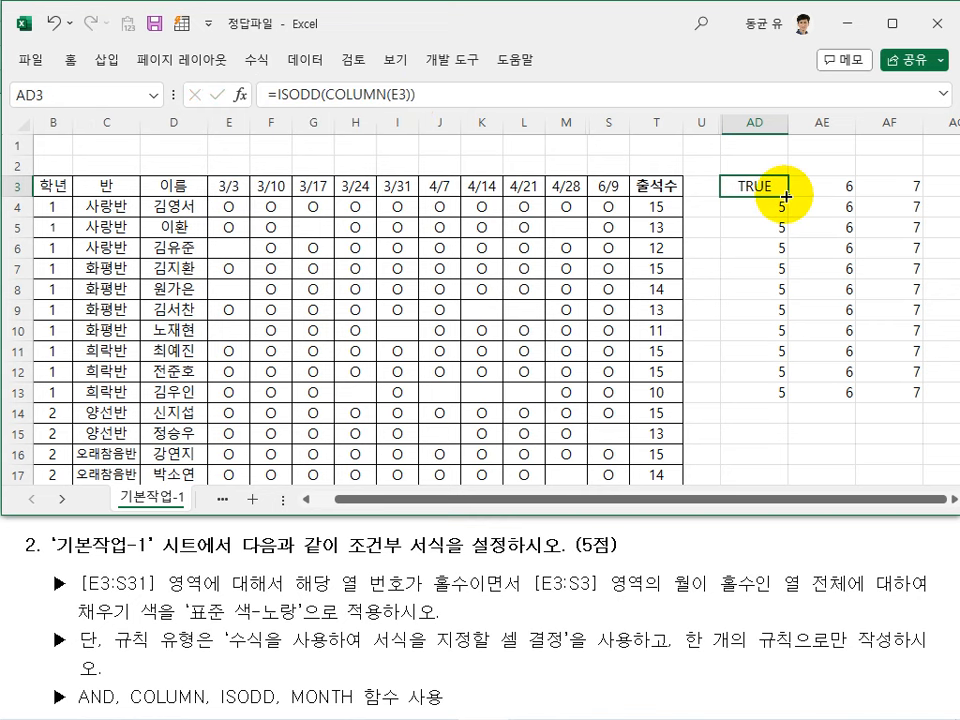
pyautogui.moveTo(785, 197); pyautogui.dragTo(911, 188)
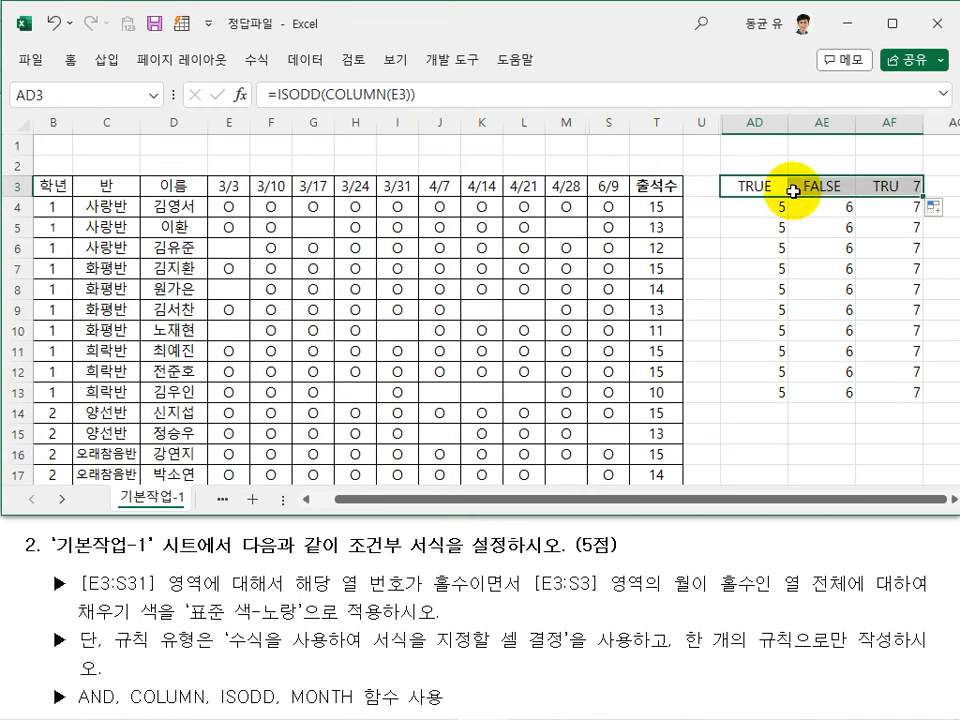
pyautogui.click(817, 205)
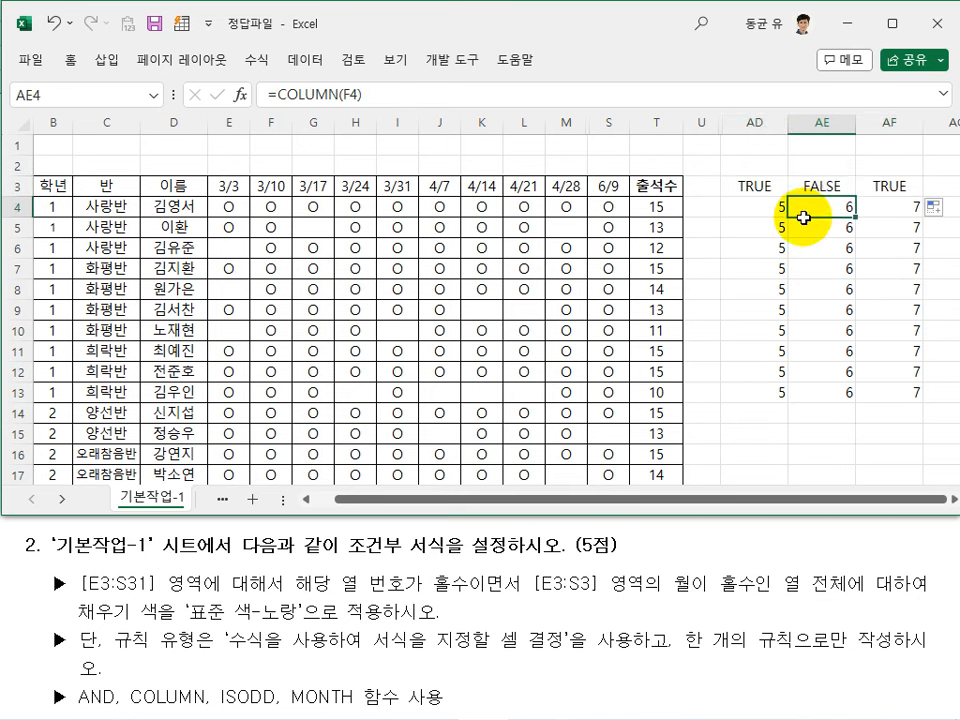
pyautogui.moveTo(785, 187); pyautogui.dragTo(913, 390)
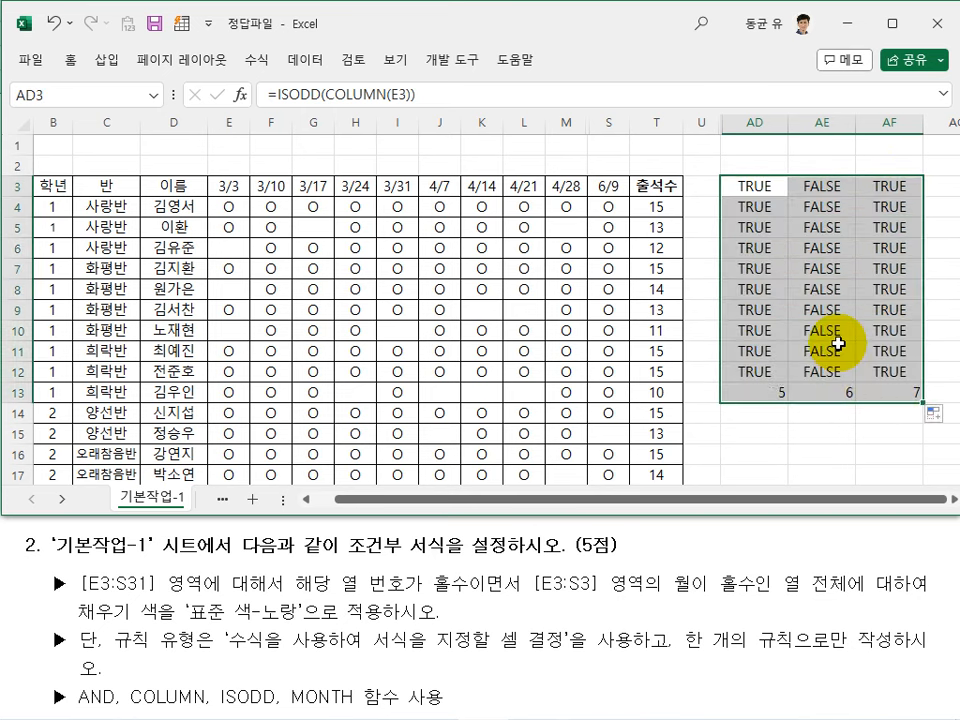
pyautogui.press('Down')
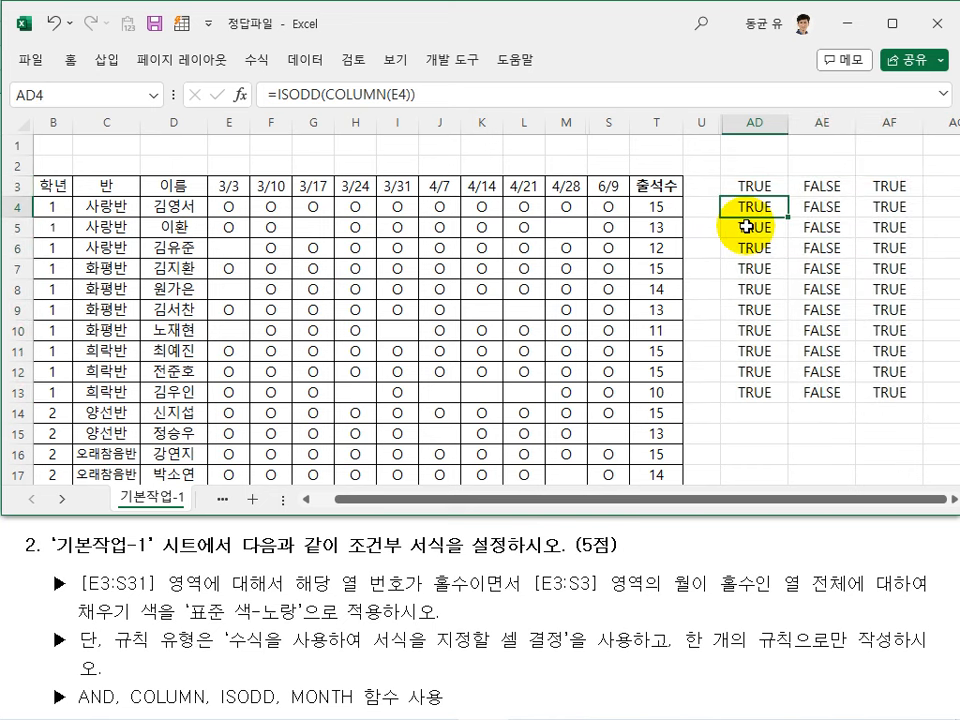
pyautogui.click(755, 186)
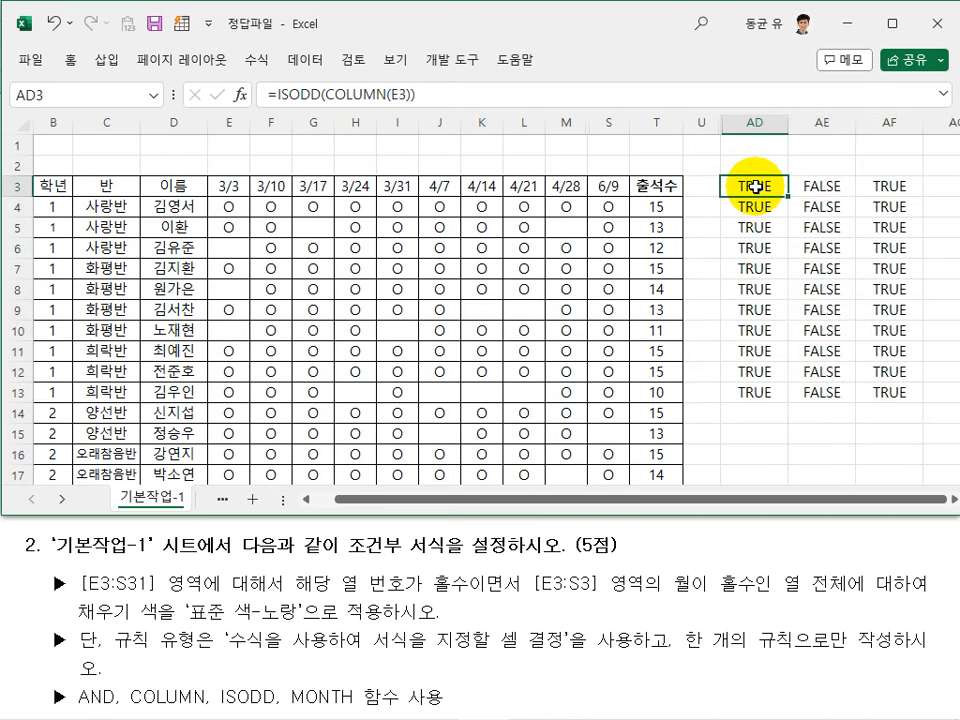
pyautogui.click(829, 186)
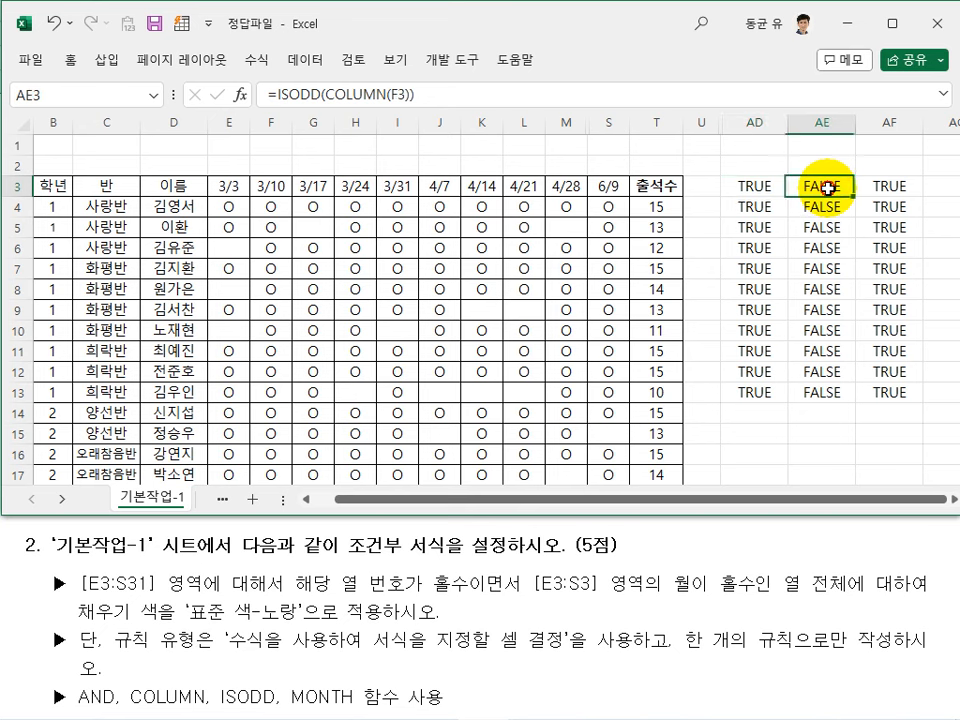
# Step: Add an explicit comparison to TRUE in AD3, making the formula =ISODD(COLUMN(E3))=TRUE
pyautogui.click(755, 186)
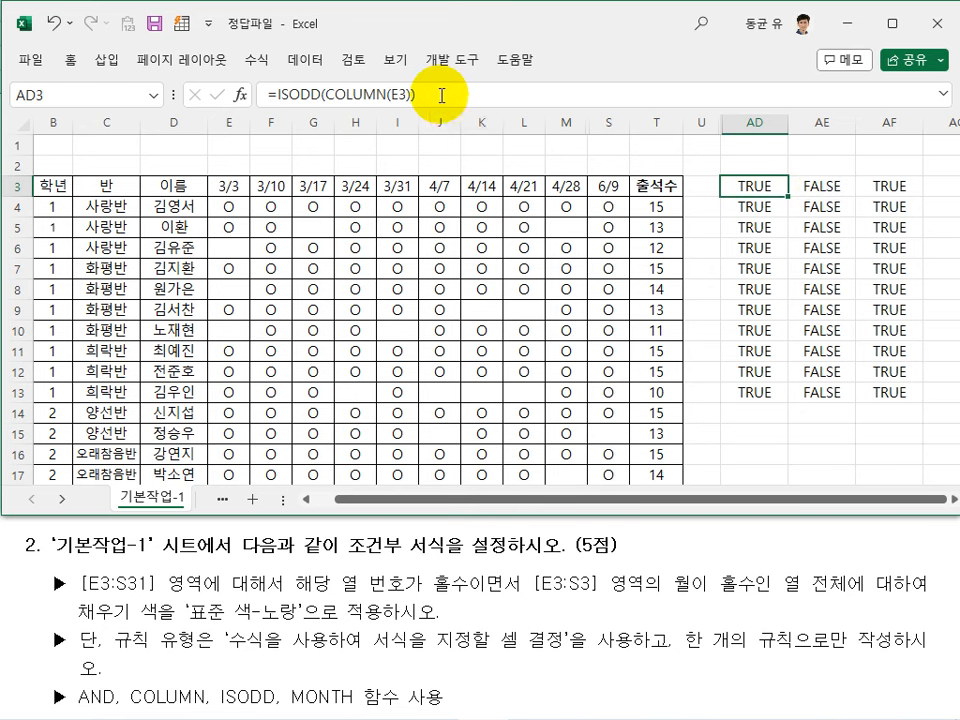
pyautogui.click(440, 95)
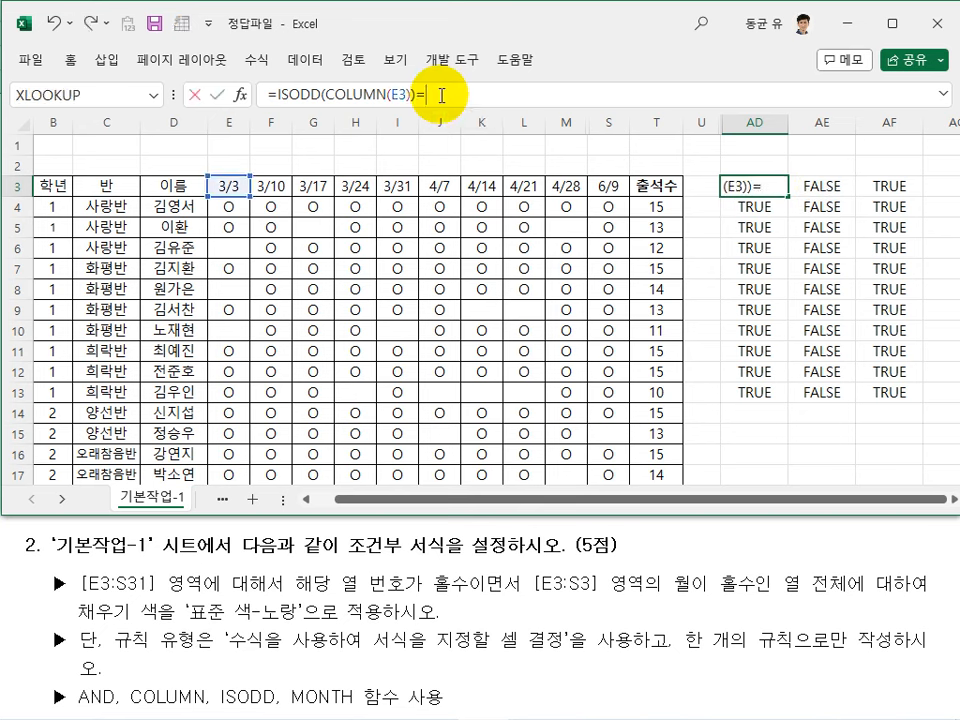
pyautogui.write('=true')
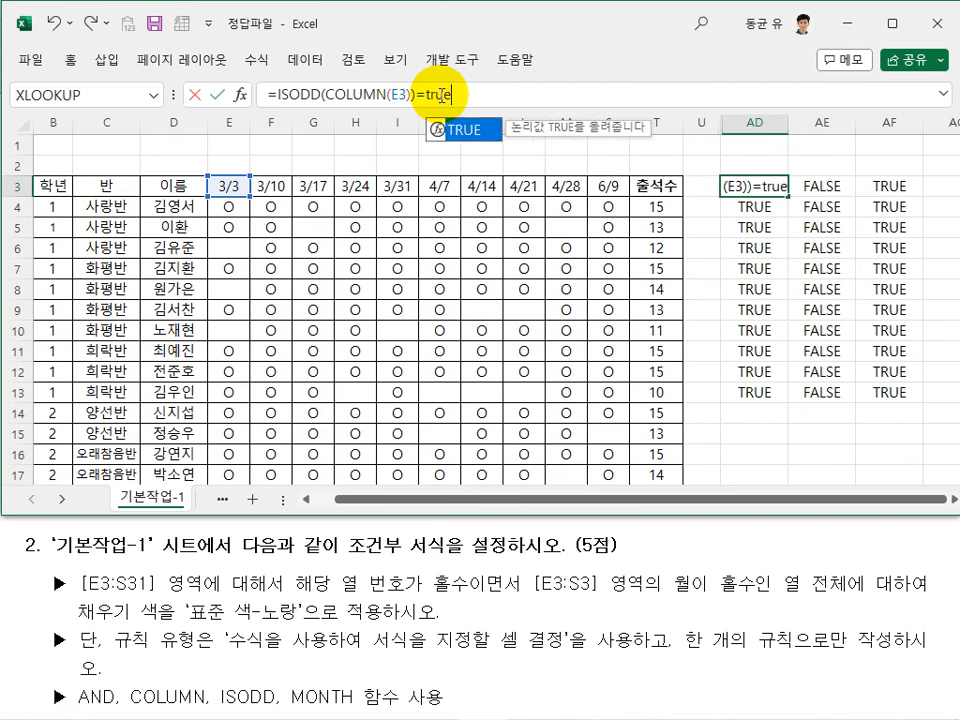
pyautogui.press('Return')
pyautogui.press('Up')
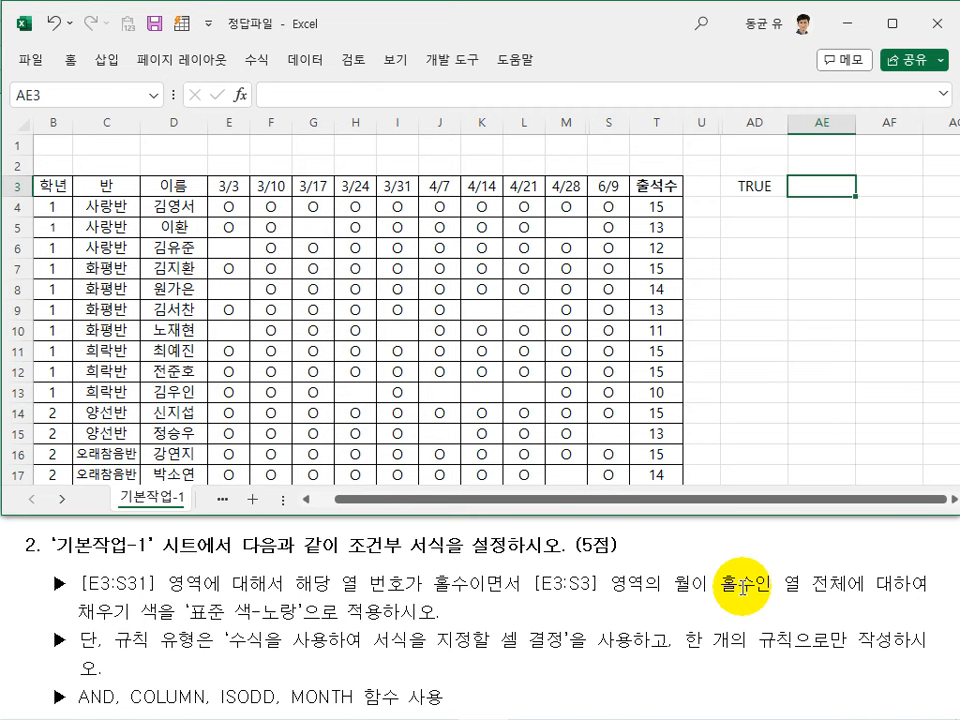
# Step: Enter the test formula =MONTH(E$3) in AE3 with only the row locked, and fill it over AE3:AK12
pyautogui.write('=m')
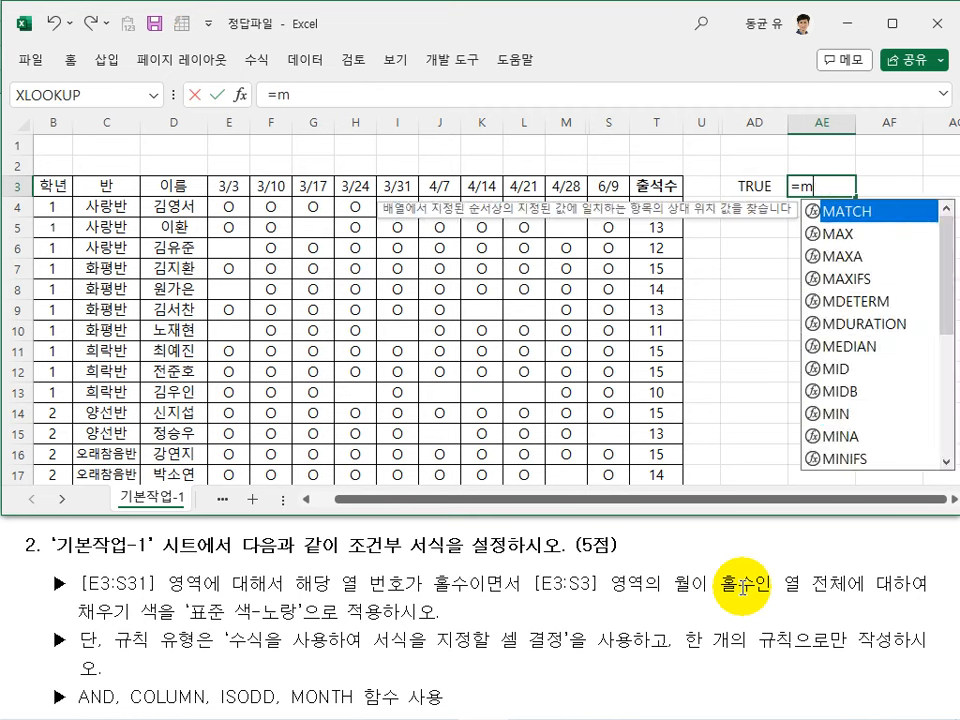
pyautogui.write('onth(')
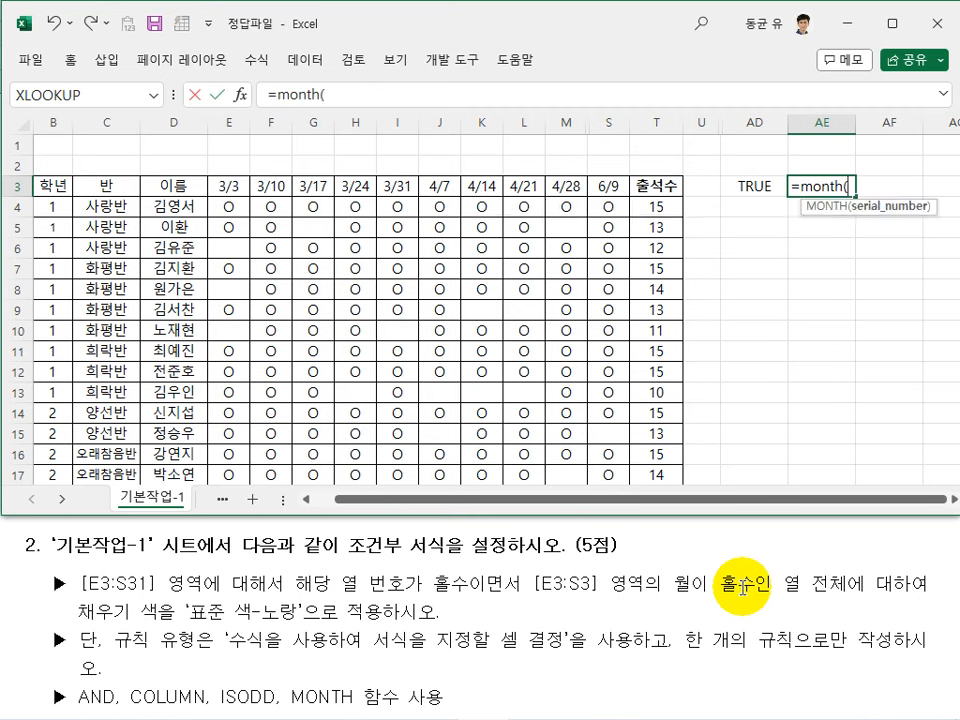
pyautogui.click(234, 187)
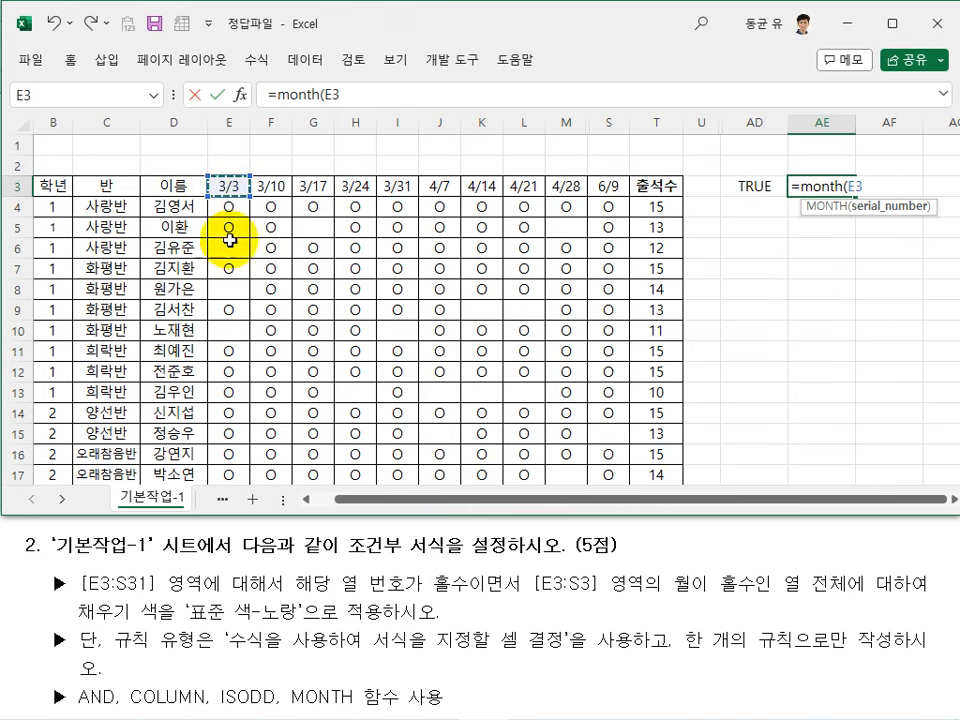
pyautogui.click(330, 93)
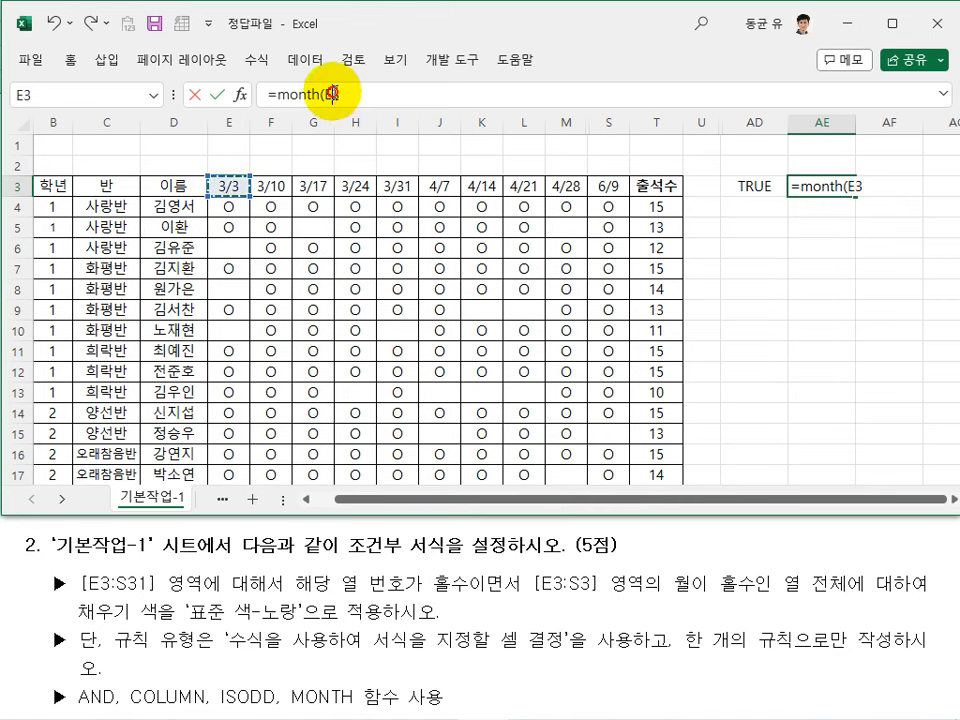
pyautogui.click(360, 96)
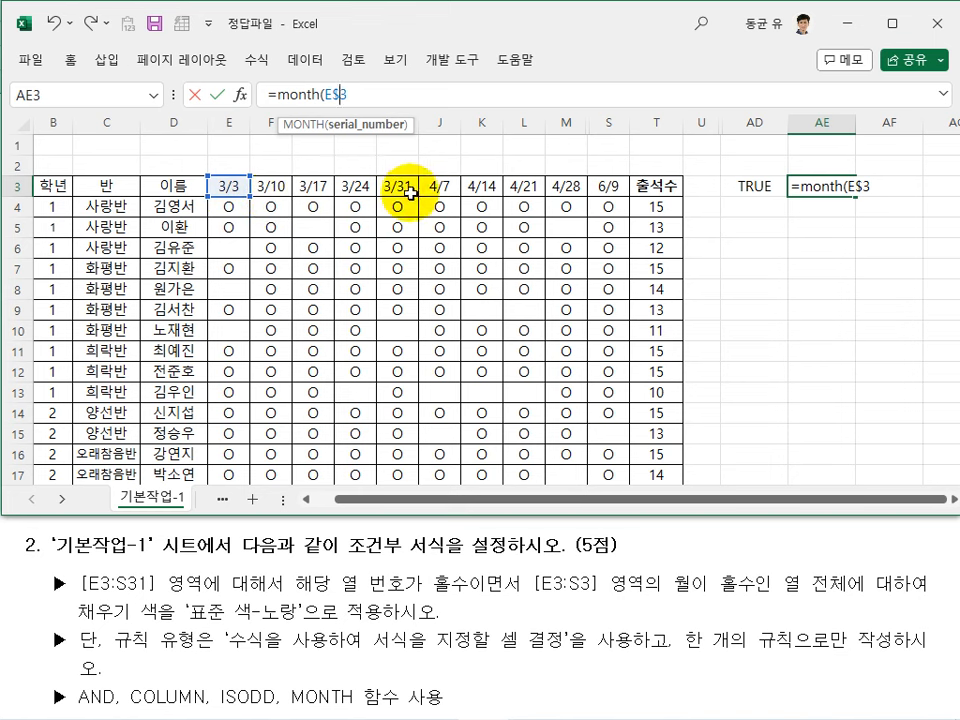
pyautogui.click(385, 96)
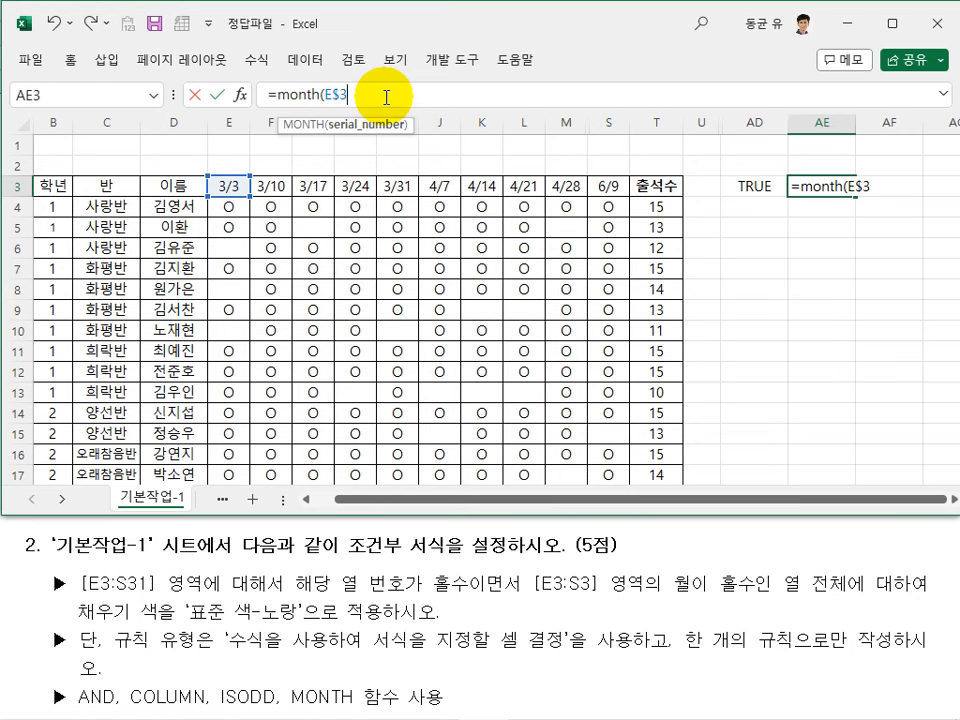
pyautogui.write(')')
pyautogui.press('Return')
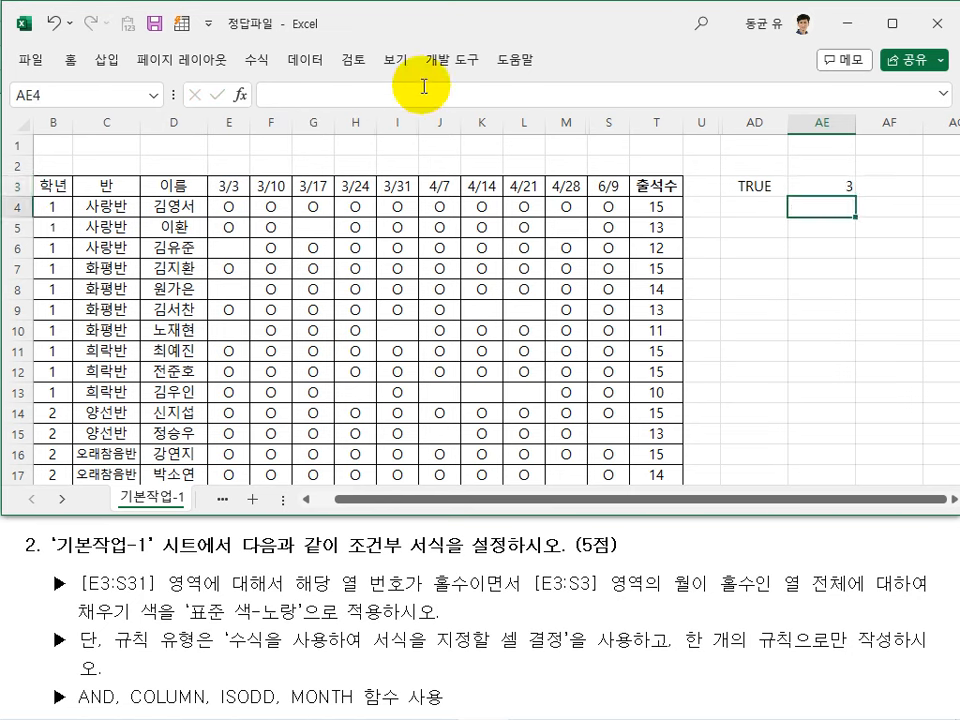
pyautogui.click(826, 184)
pyautogui.moveTo(855, 199); pyautogui.dragTo(710, 371)
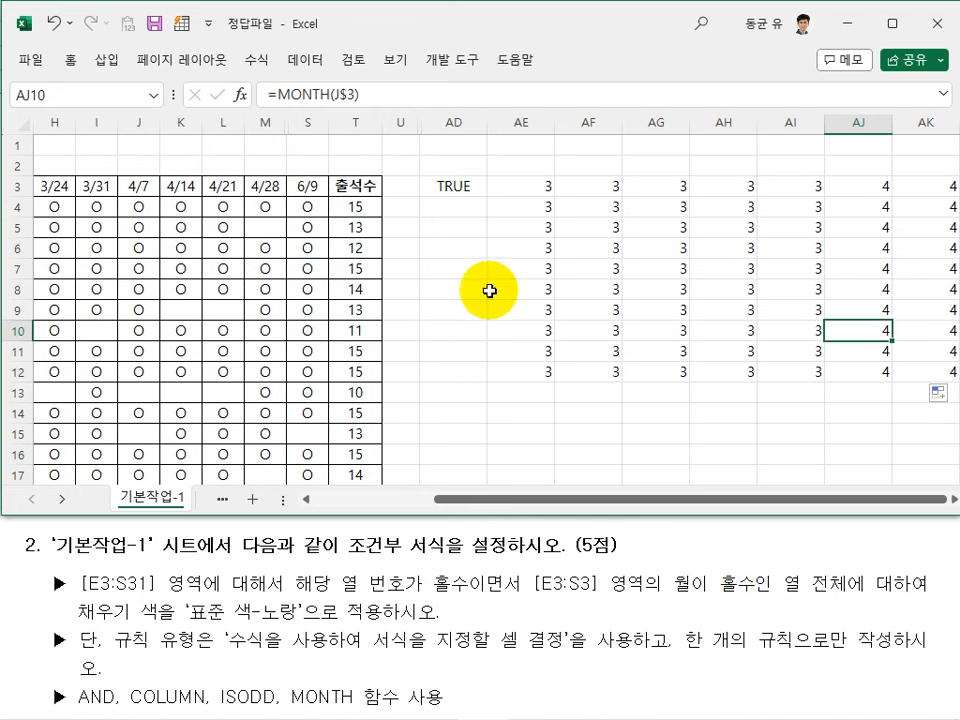
# Step: Change AE3's formula to =ISODD(MONTH(E$3)) and fill it over AE3:AK12
pyautogui.click(532, 187)
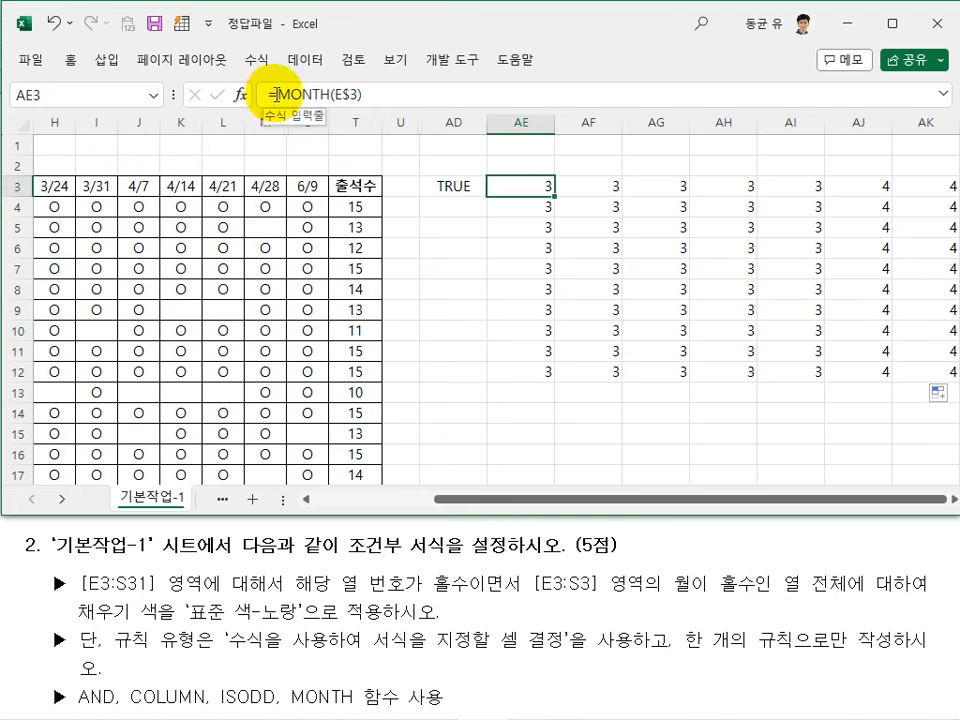
pyautogui.click(270, 91)
pyautogui.write('odd(')
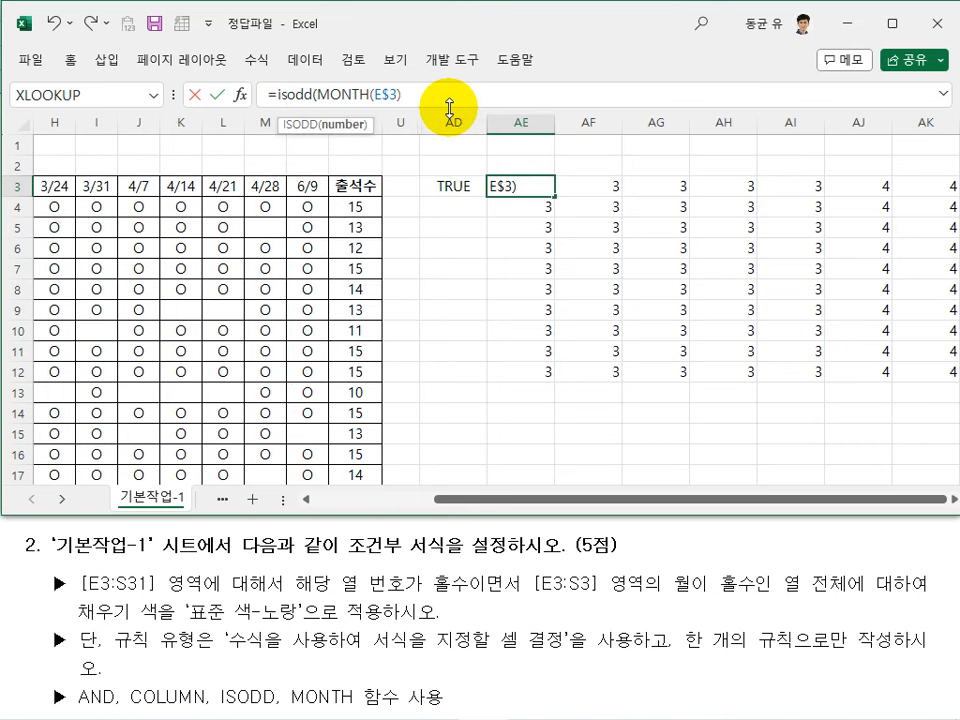
pyautogui.write(')')
pyautogui.press('Return')
pyautogui.click(545, 192)
pyautogui.moveTo(545, 193); pyautogui.dragTo(928, 388)
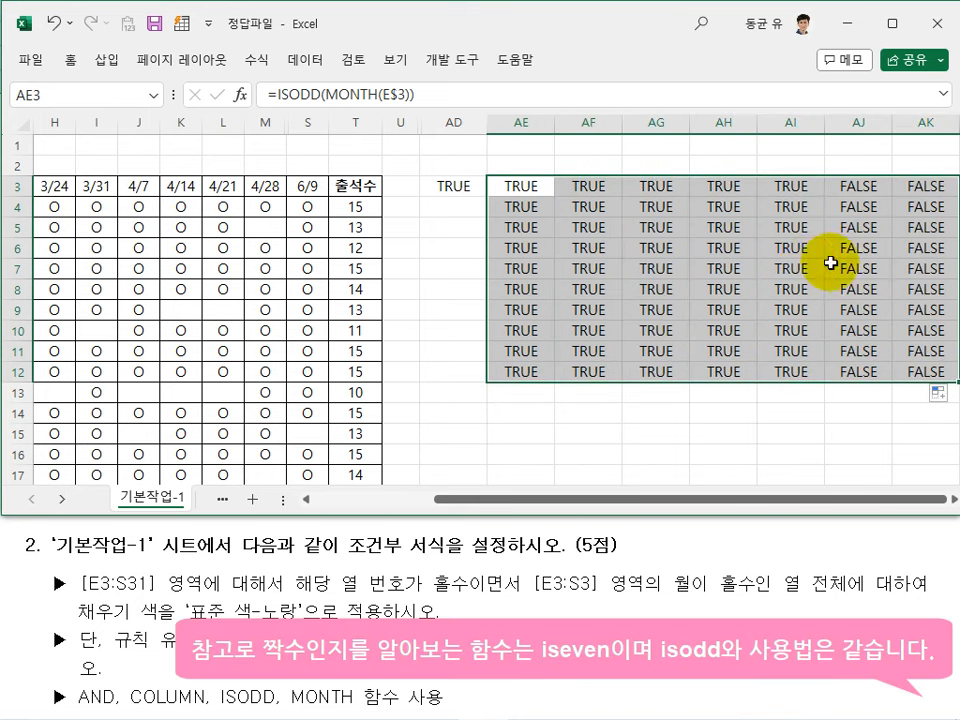
# Step: Clear the copied month test formulas in AF3:AK12 and below AE3, keeping only the one in AE3
pyautogui.click(857, 268)
pyautogui.moveTo(579, 189); pyautogui.dragTo(902, 378)
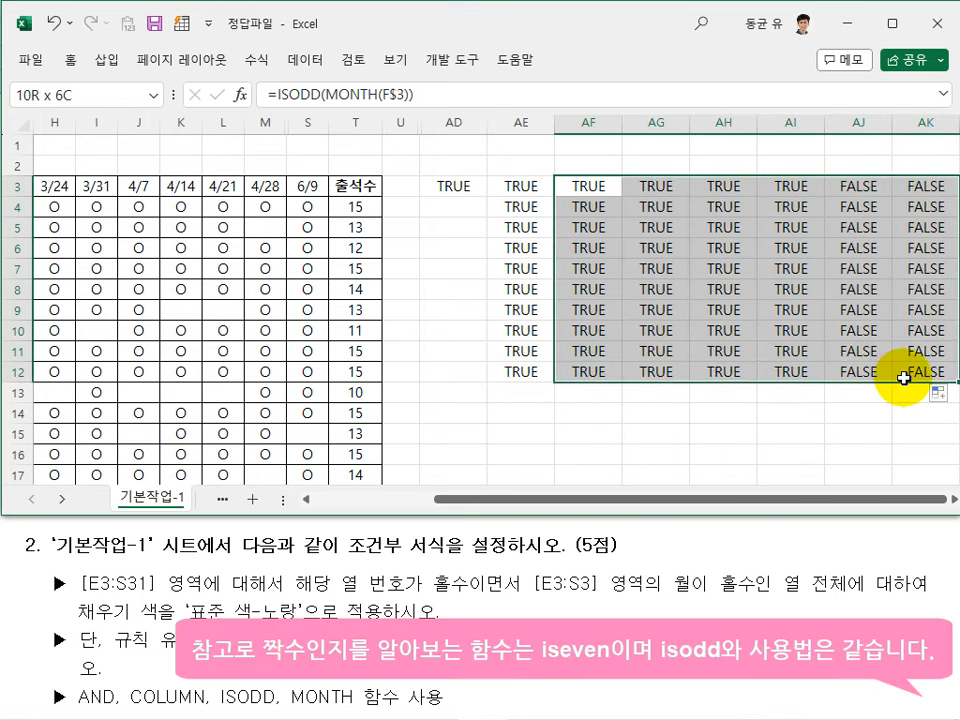
pyautogui.press('Delete')
pyautogui.moveTo(521, 207); pyautogui.dragTo(550, 360)
pyautogui.press('Delete')
pyautogui.click(606, 308)
# Step: Combine AD3's column test with AE3's month test, making AD3's formula =AND(ISODD(COLUMN(E3))=TRUE,ISODD(MONTH(E$3)))
pyautogui.click(521, 184)
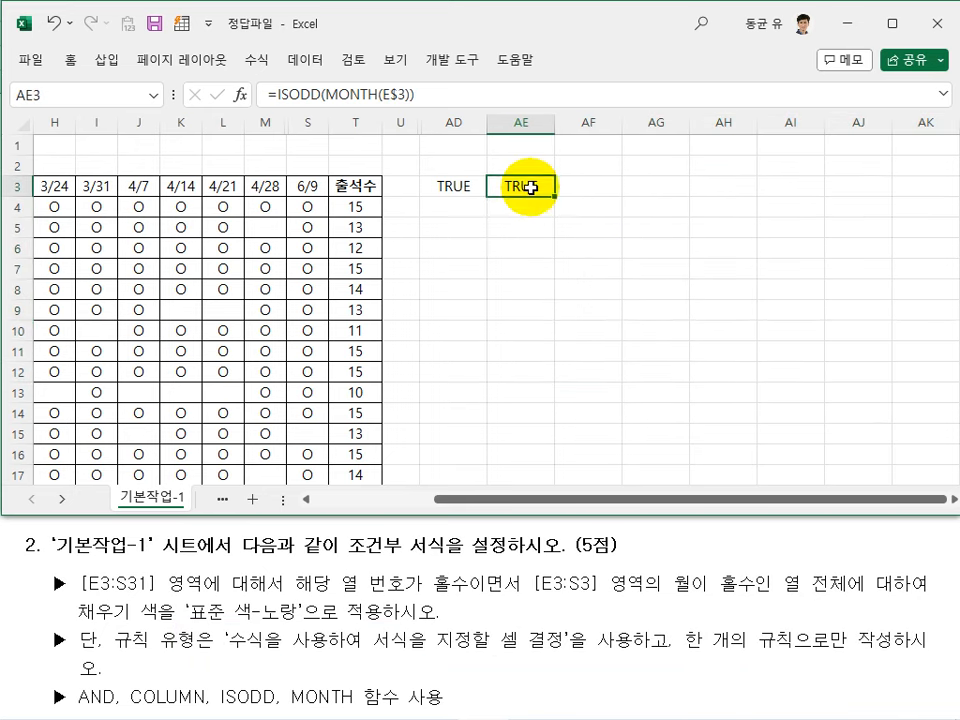
pyautogui.moveTo(437, 98); pyautogui.dragTo(283, 92)
pyautogui.hotkey('ctrl', 'c')
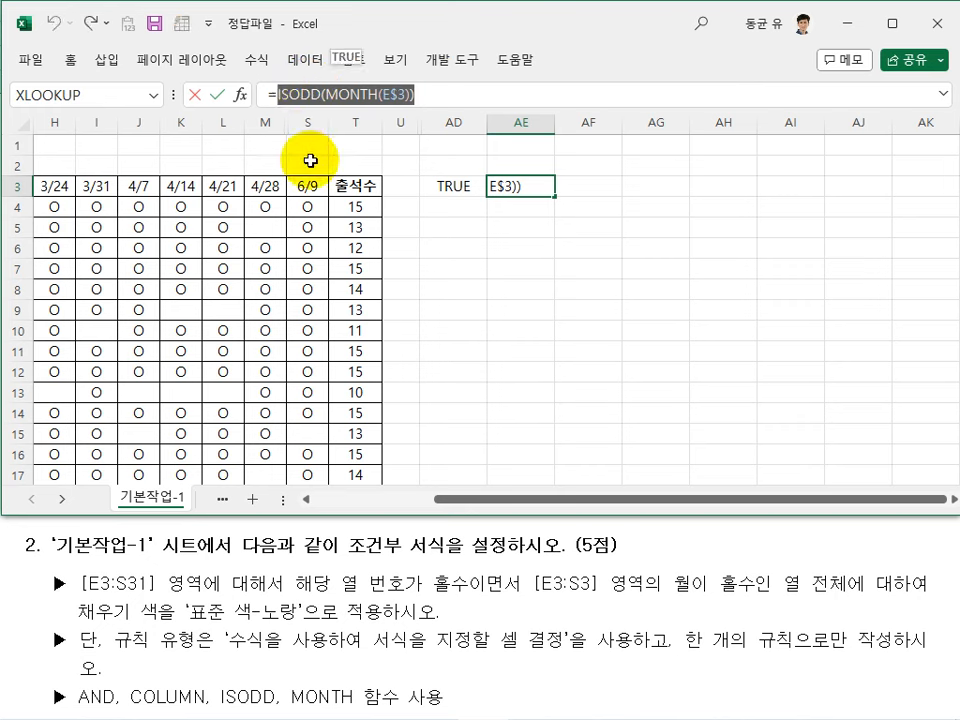
pyautogui.press('Escape')
pyautogui.click(452, 186)
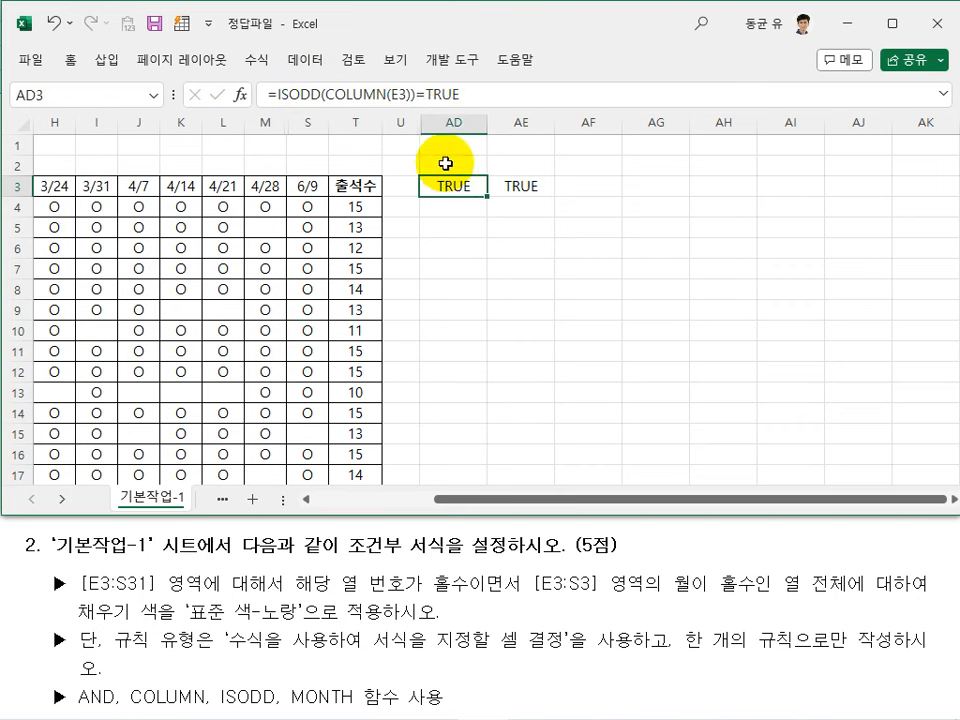
pyautogui.click(466, 94)
pyautogui.write(',')
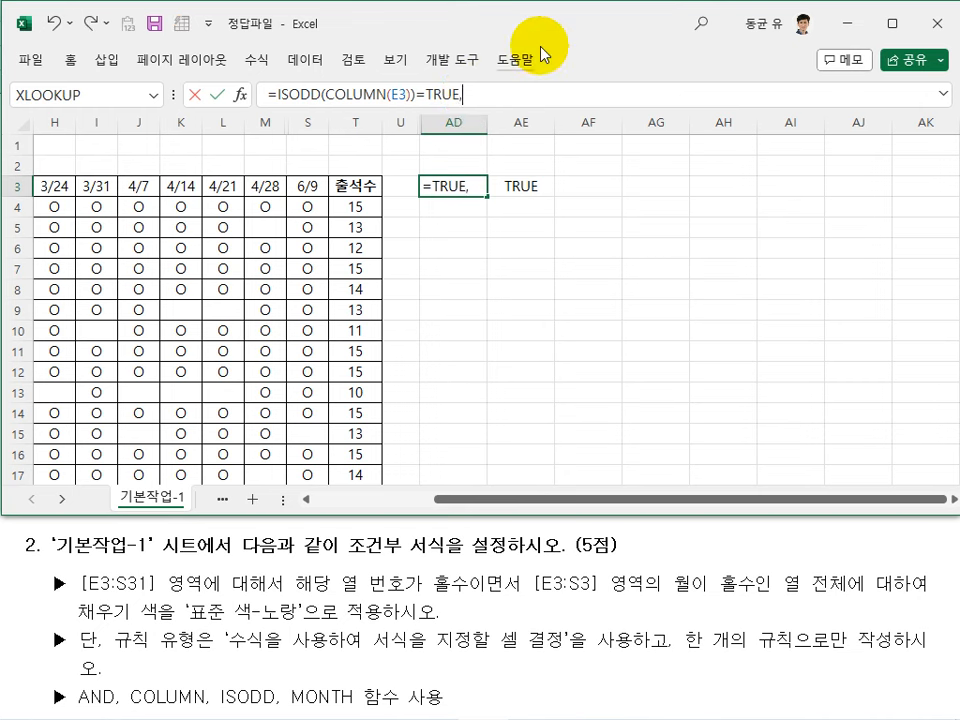
pyautogui.hotkey('ctrl', 'v')
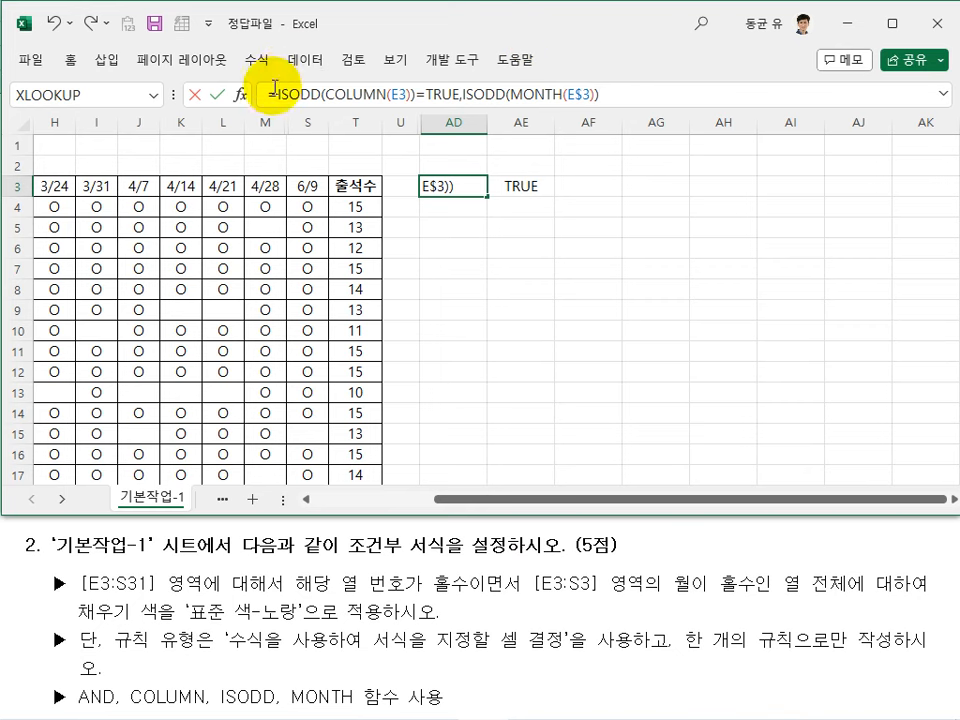
pyautogui.click(274, 91)
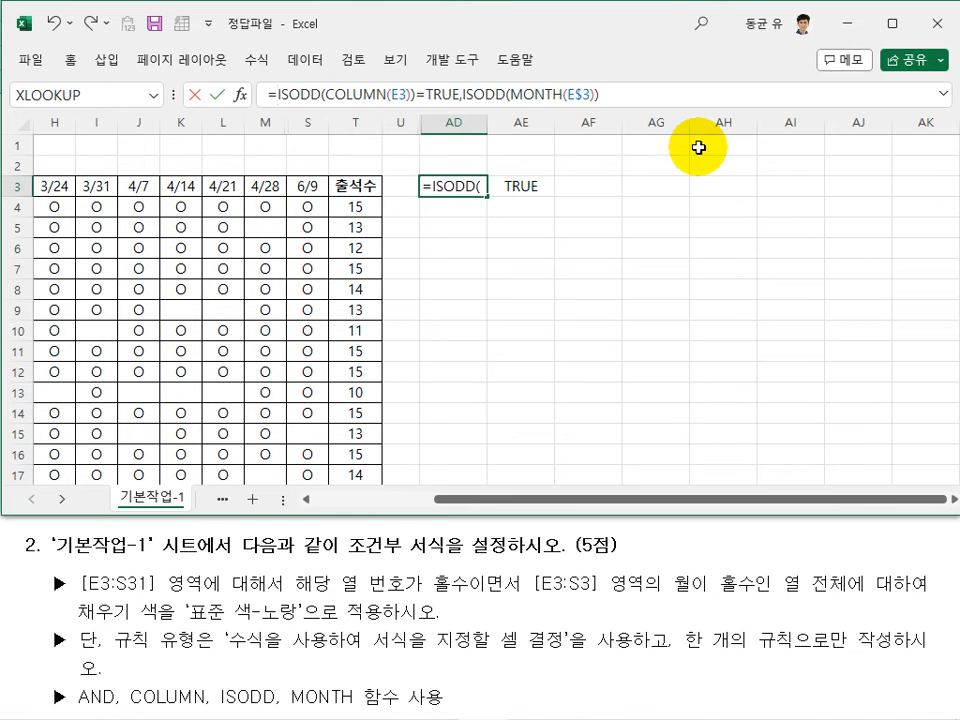
pyautogui.write('and(')
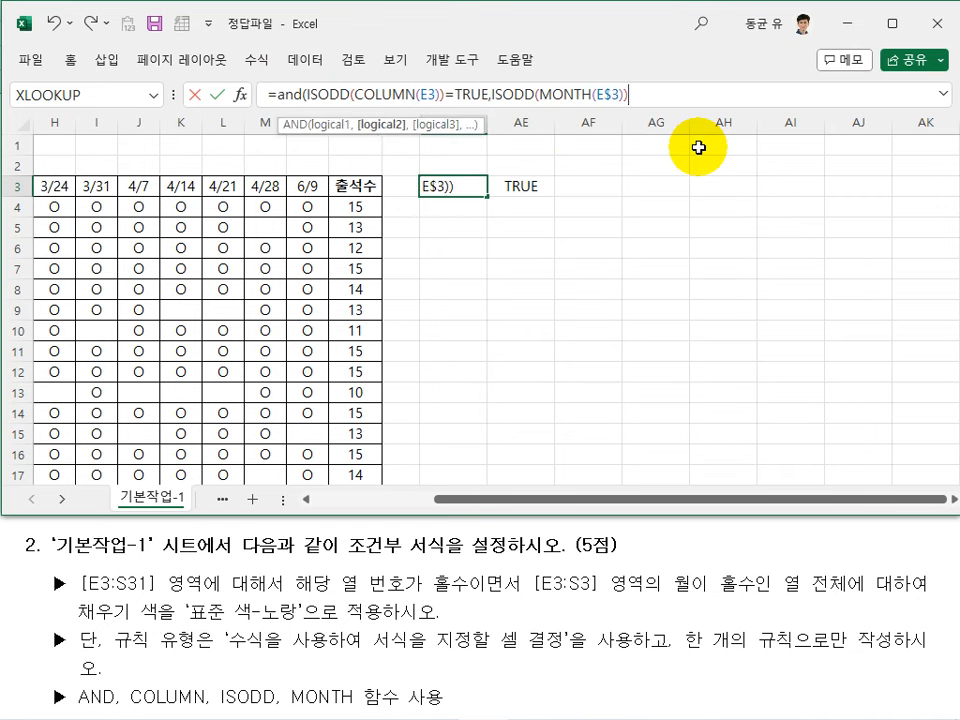
pyautogui.write(')')
pyautogui.press('Return')
# Step: Clear the separate month test in AE3 and fill AD3's AND formula over AD3:AJ15
pyautogui.press('Up')
pyautogui.press('Right')
pyautogui.press('Delete')
pyautogui.press('Left')
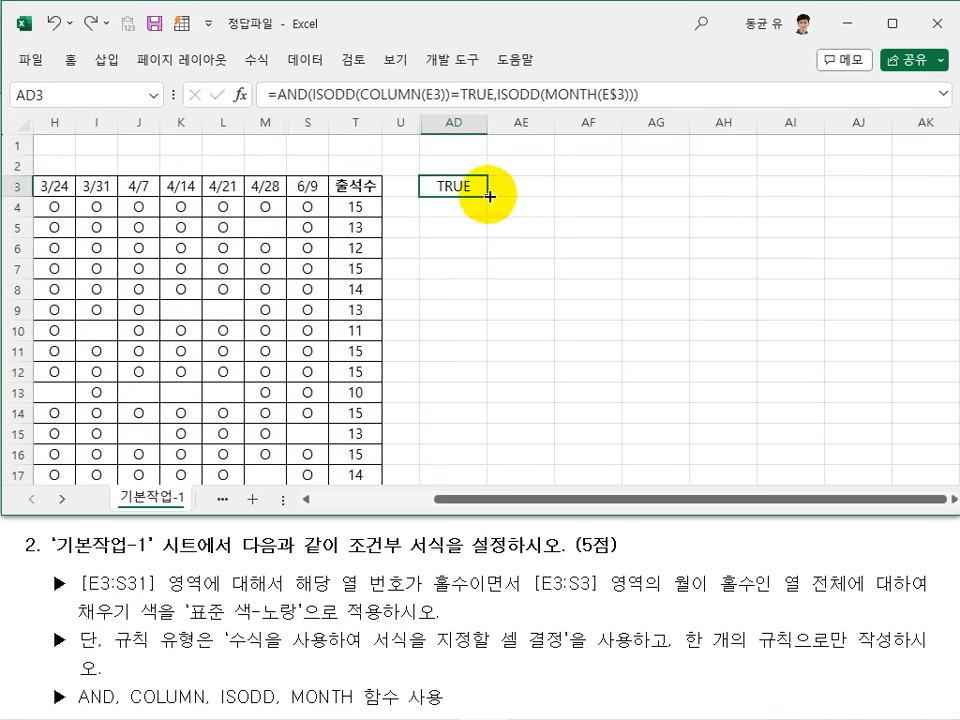
pyautogui.moveTo(488, 197); pyautogui.dragTo(922, 461)
pyautogui.click(692, 392)
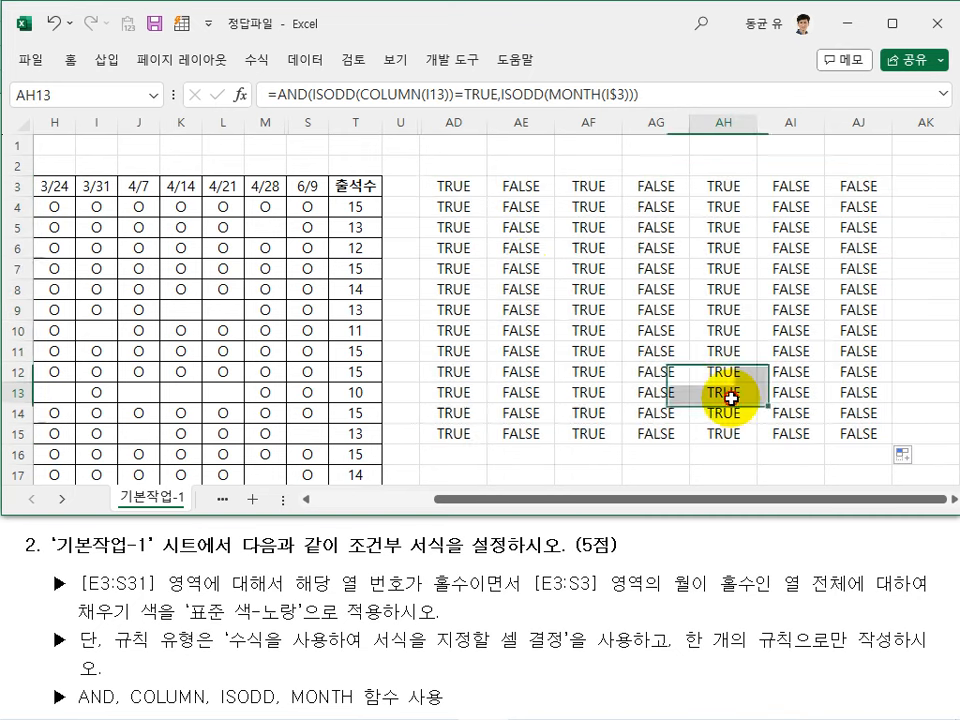
# Step: Copy the text of AD3's AND formula without its equals sign, leaving the cell unedited
pyautogui.click(465, 181)
pyautogui.moveTo(669, 97); pyautogui.dragTo(289, 97)
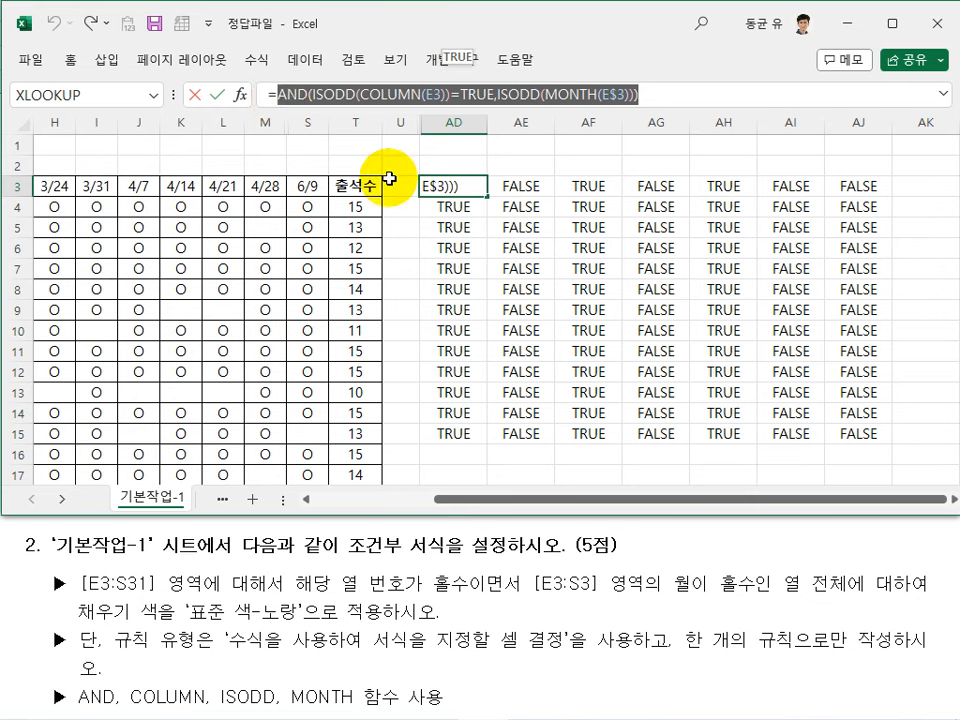
pyautogui.press('Escape')
pyautogui.click(474, 264)
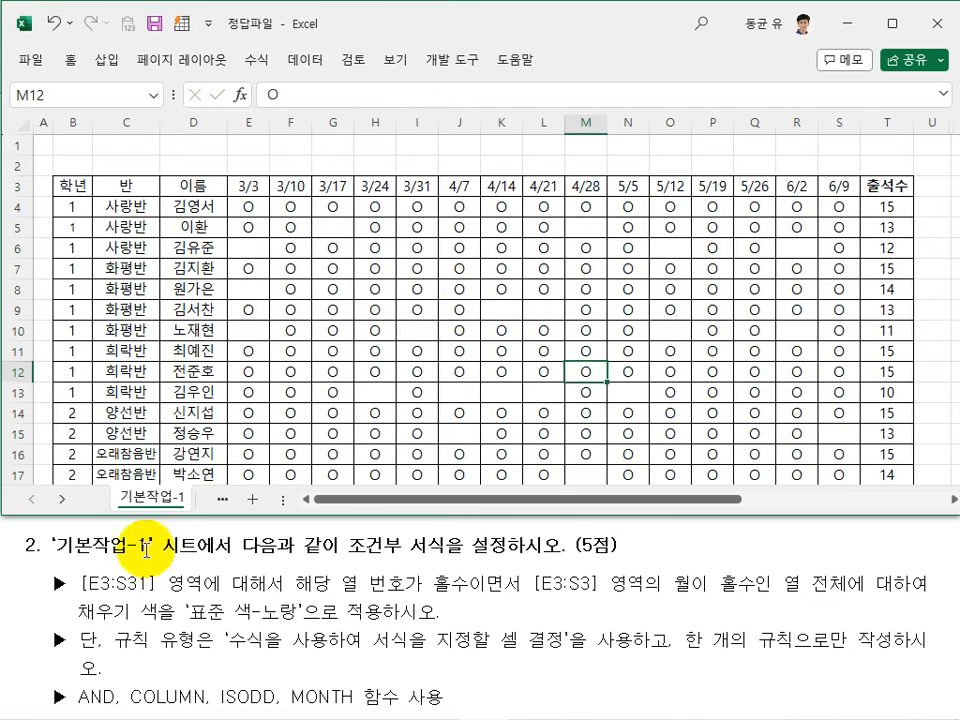
# Step: Create a formula-based conditional formatting rule for E3:S31 with =AND(ISODD(COLUMN(E3))=TRUE,ISODD(MONTH(E$3)))
pyautogui.moveTo(259, 194); pyautogui.dragTo(842, 584)
pyautogui.scroll(5, 662, 319)
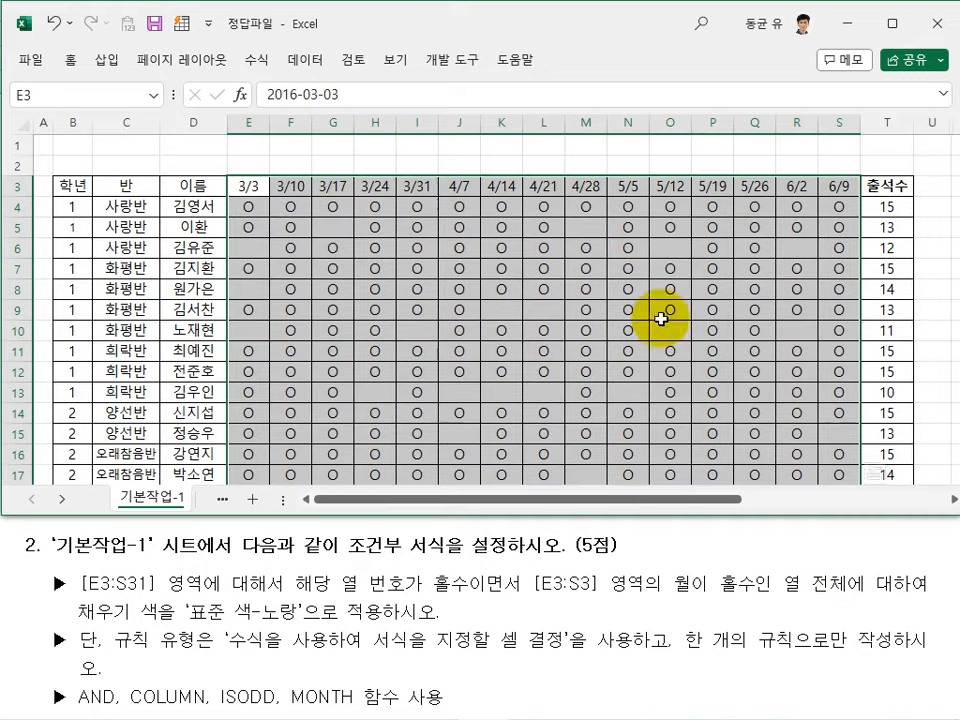
pyautogui.click(66, 60)
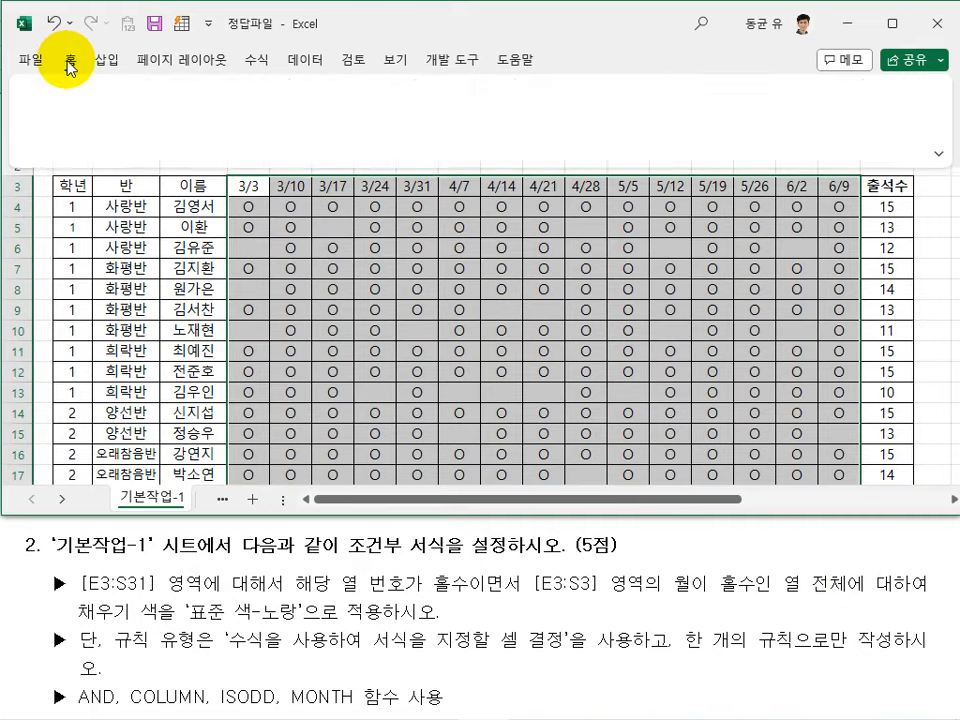
pyautogui.click(570, 89)
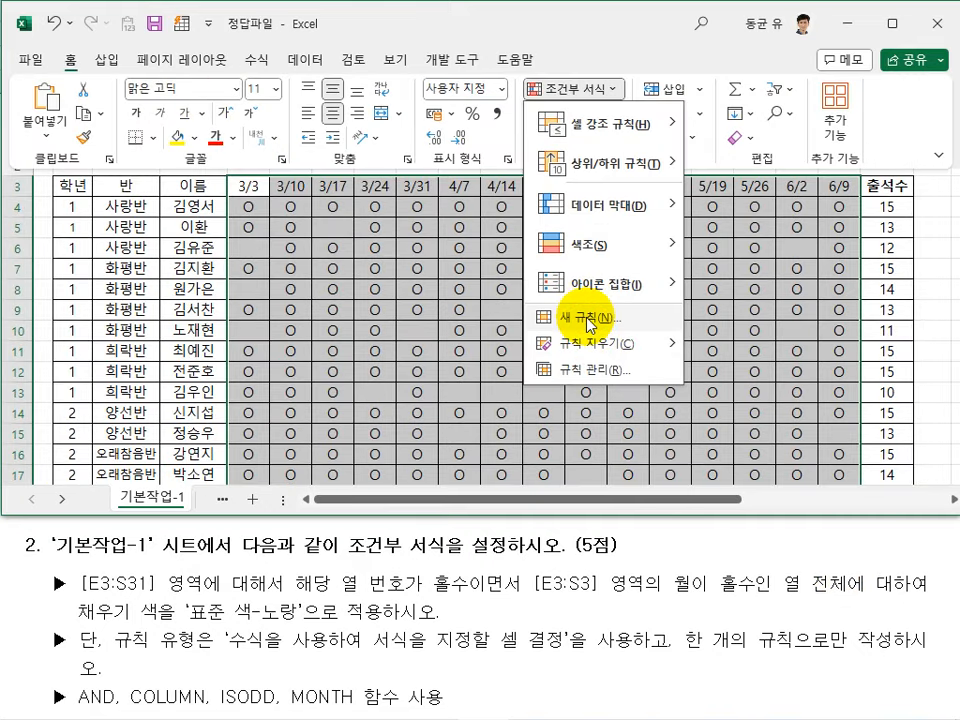
pyautogui.click(588, 320)
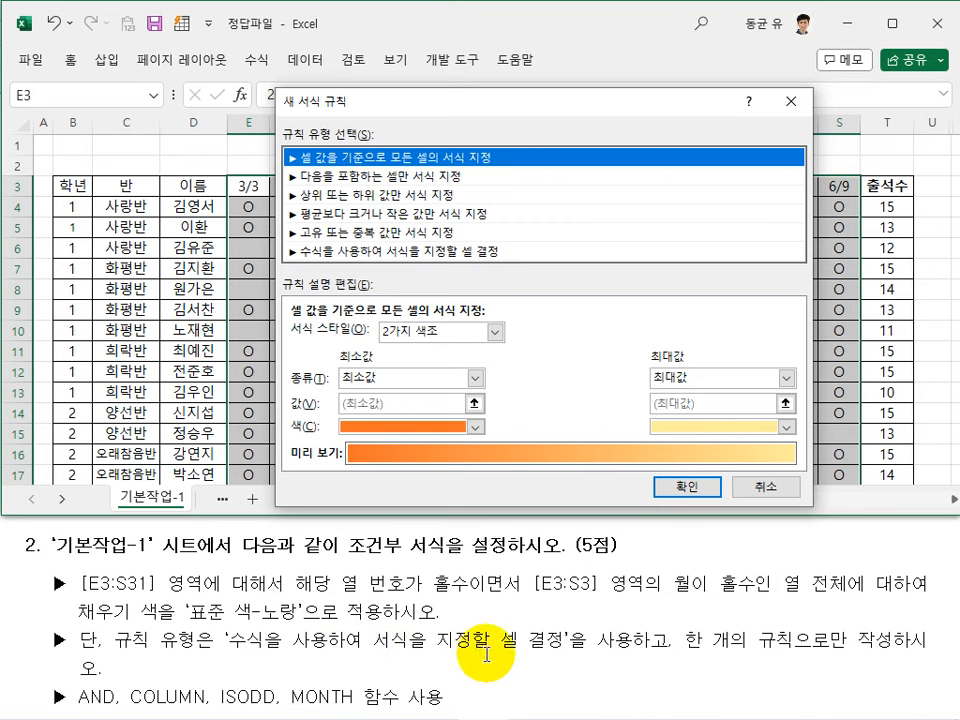
pyautogui.click(395, 252)
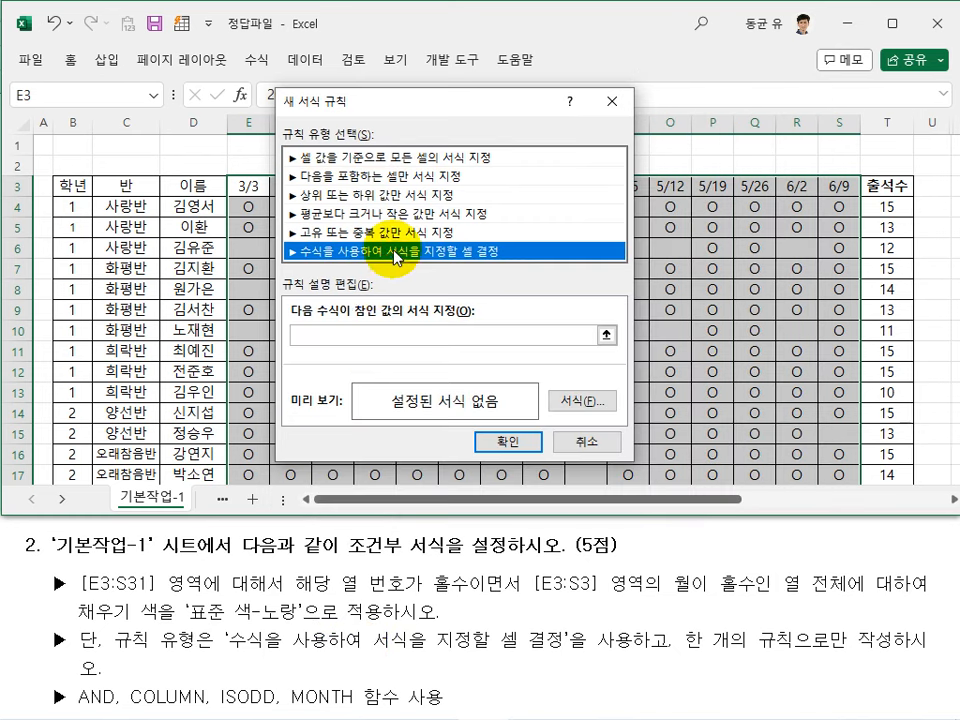
pyautogui.click(317, 336)
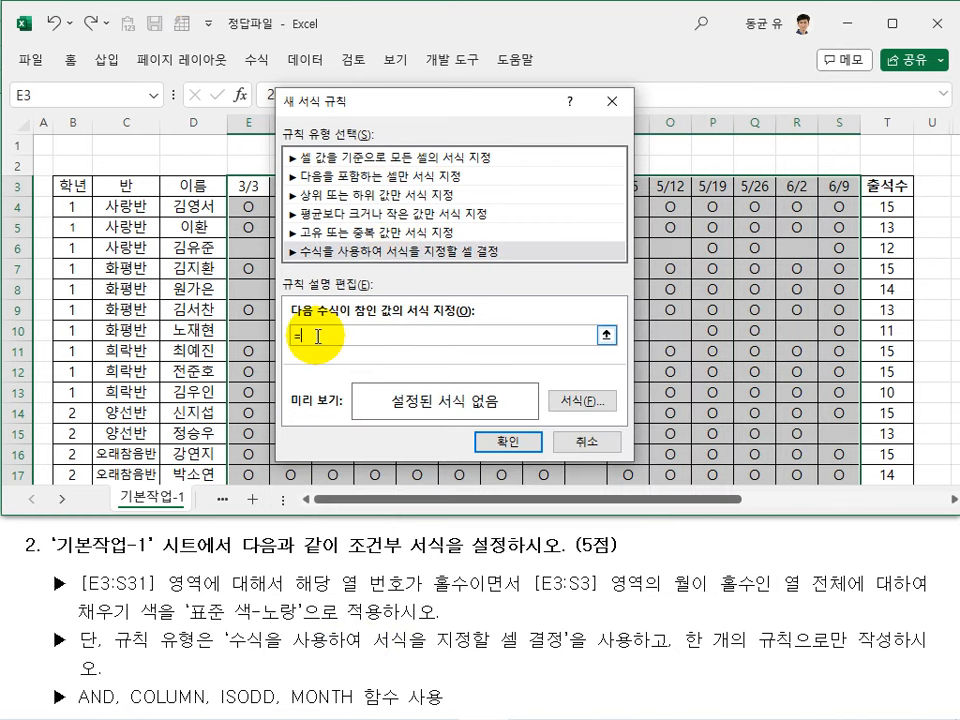
pyautogui.write('=')
pyautogui.write('AND(ISODD(COLUMN(E3))=TRUE,ISODD(MONTH(E$3)))')
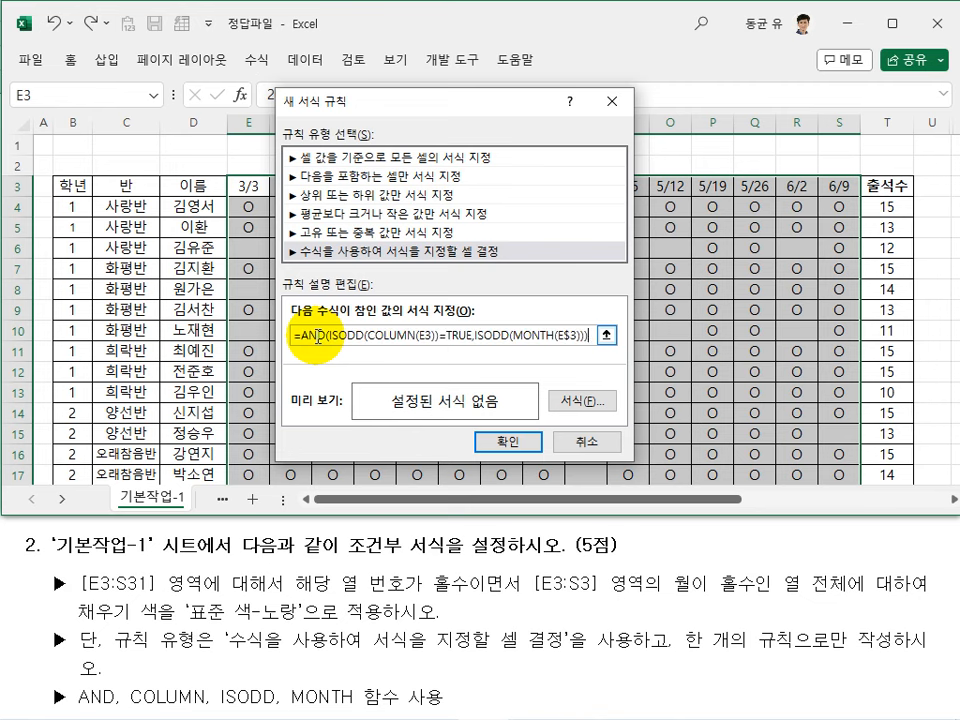
# Step: Set the new rule's fill to standard yellow and apply the rule to E3:S31
pyautogui.click(582, 402)
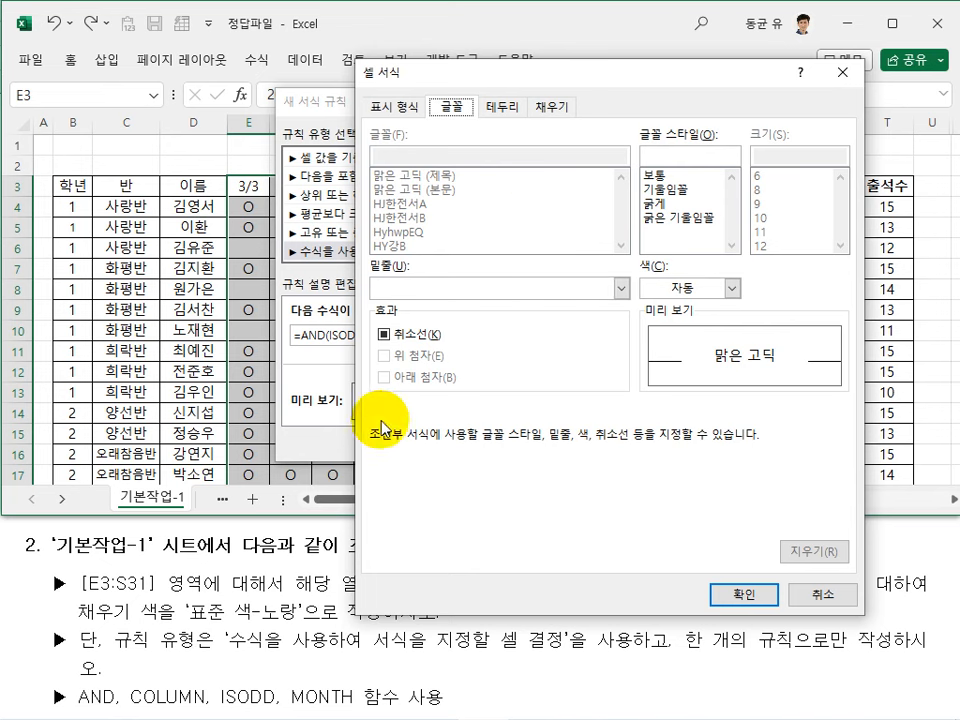
pyautogui.click(540, 107)
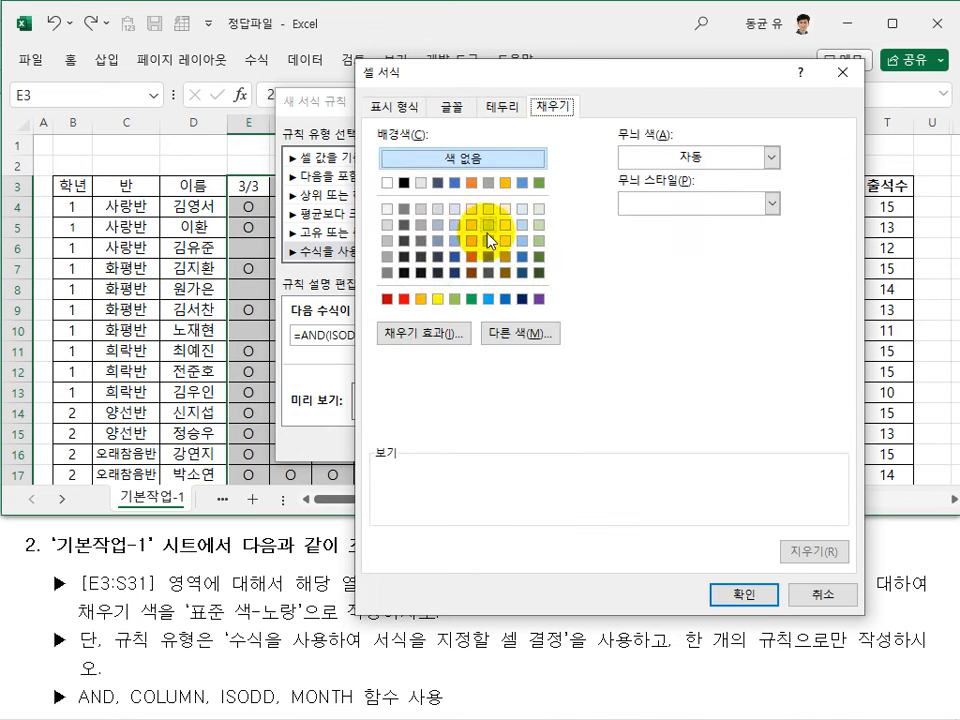
pyautogui.click(440, 300)
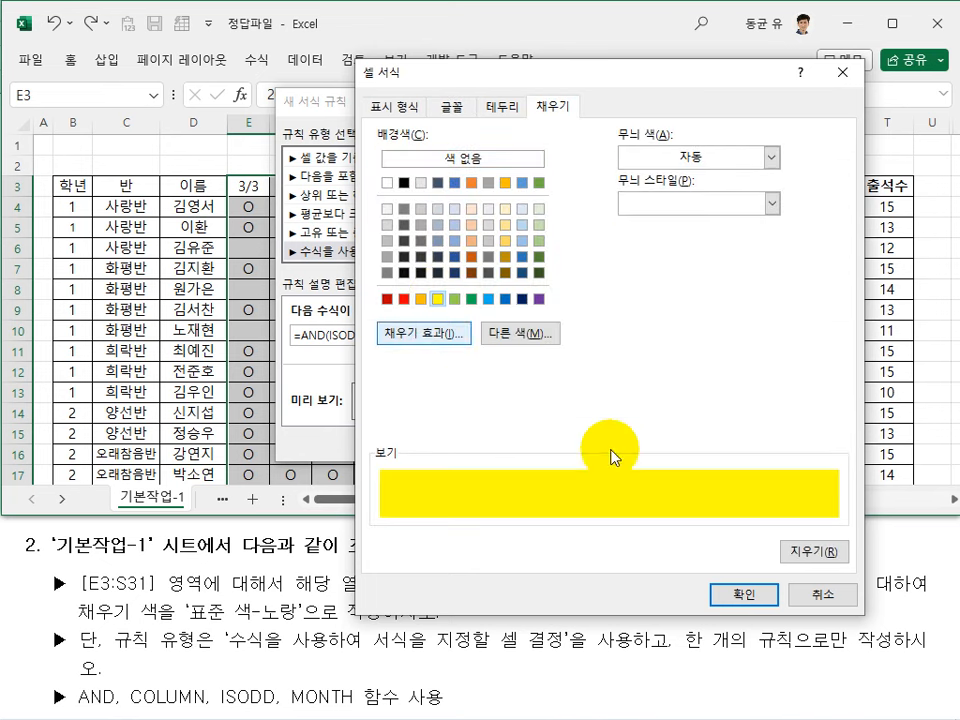
pyautogui.click(716, 593)
pyautogui.click(508, 441)
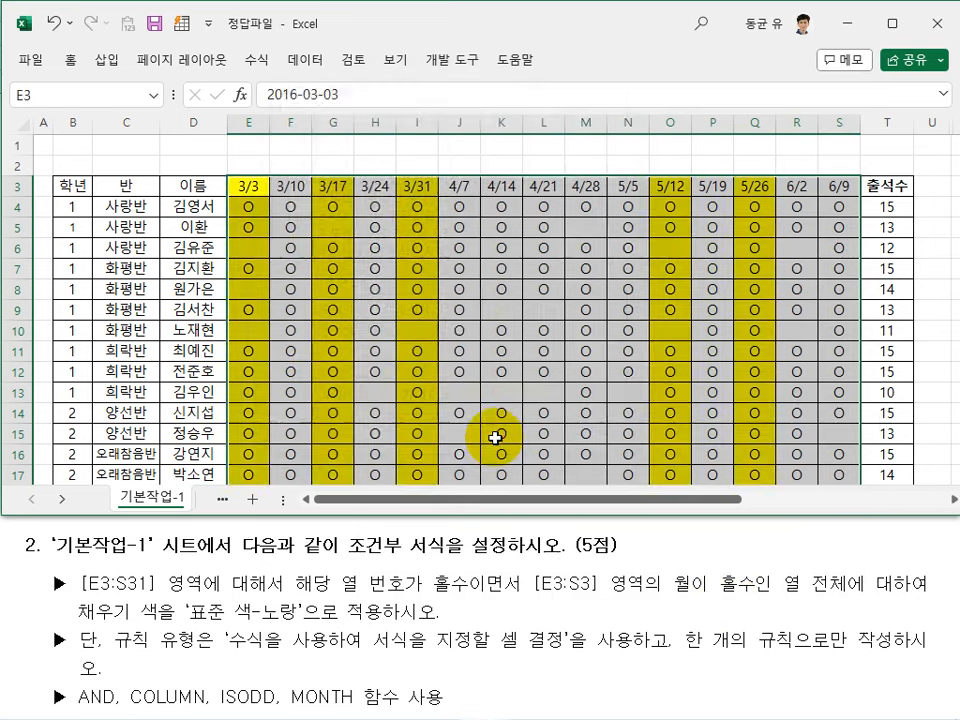
# Step: Compare the formatted date columns with the test results beside the table and review AD3's AND formula
pyautogui.press('Right')
pyautogui.press('Right')
pyautogui.press('Right')
pyautogui.press('Right')
pyautogui.press('Right')
pyautogui.press('Right')
pyautogui.press('Right')
pyautogui.press('Right')
pyautogui.press('Right')
pyautogui.press('Right')
pyautogui.press('Right')
pyautogui.press('Right')
pyautogui.press('Right')
pyautogui.press('Right')
pyautogui.press('Right')
pyautogui.press('Right')
pyautogui.press('Right')
pyautogui.press('Right')
pyautogui.press('Right')
pyautogui.press('Right')
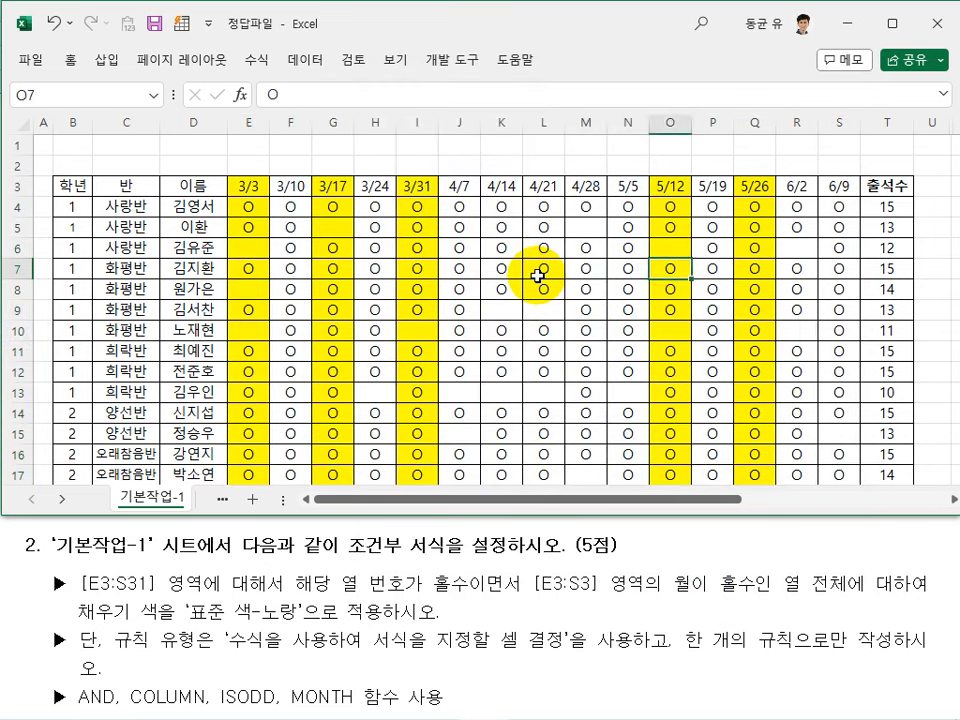
pyautogui.press('Right')
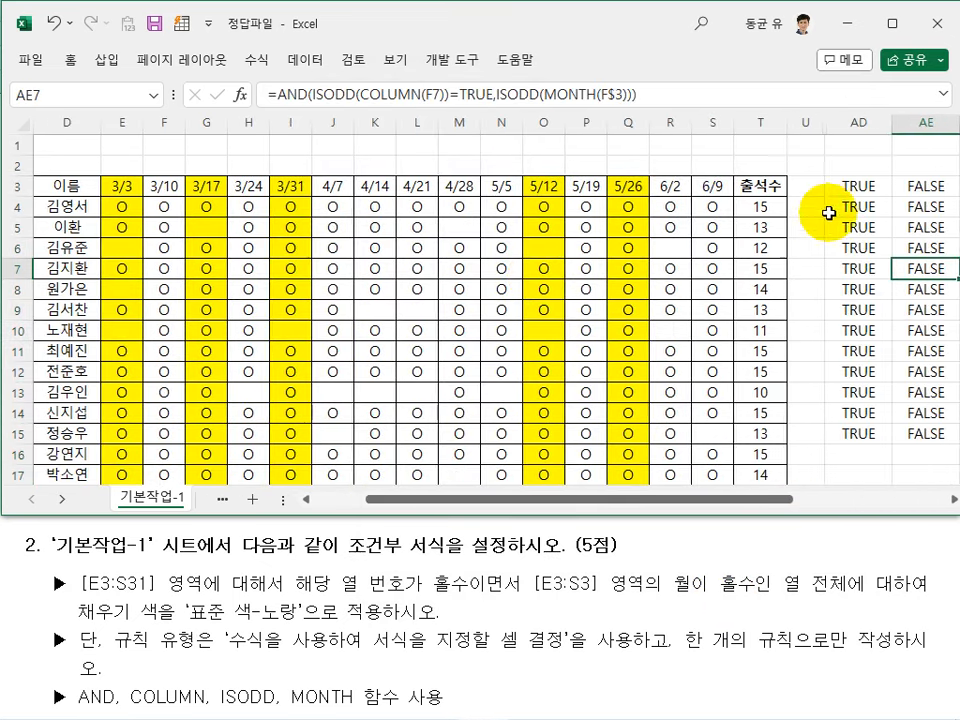
pyautogui.click(846, 187)
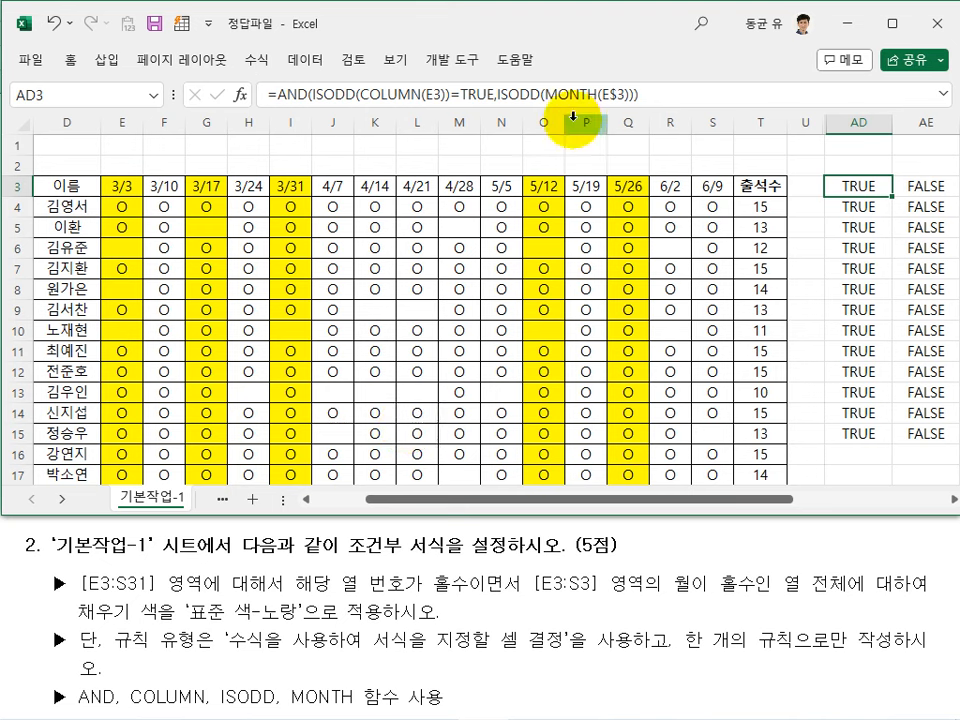
# Step: Clear the AND test formulas in the helper range starting at AD3
pyautogui.moveTo(857, 184); pyautogui.dragTo(815, 448)
pyautogui.press('Delete')
pyautogui.press('Left')
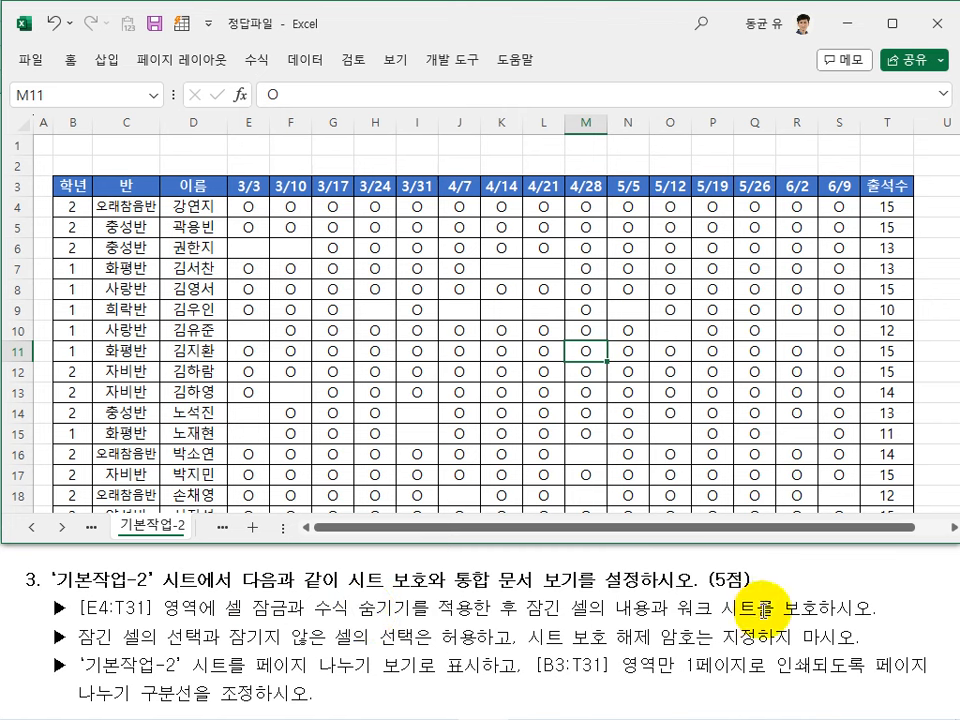
# Step: Check the locked and hidden protection options of cell C6 on the 기본작업-2 sheet, leaving them unchanged
pyautogui.click(328, 367)
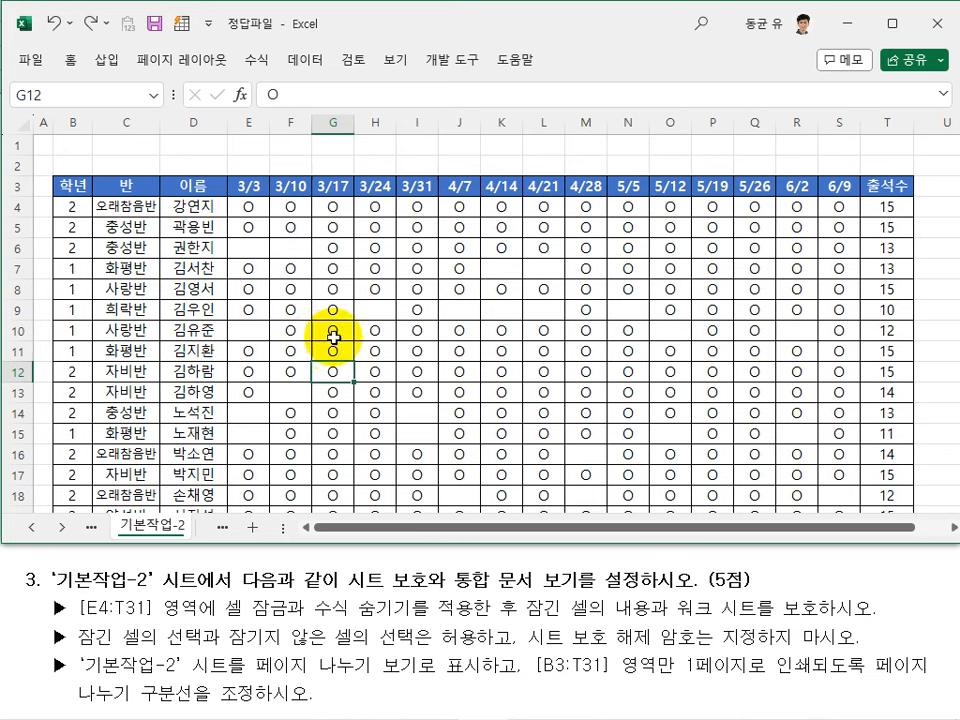
pyautogui.click(342, 334)
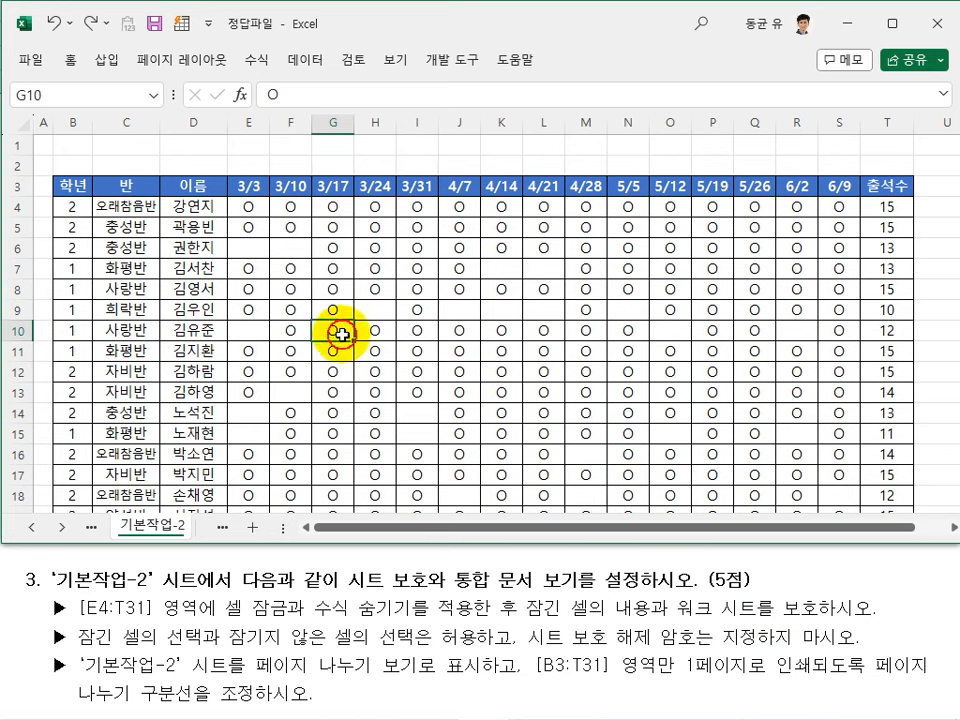
pyautogui.click(133, 244)
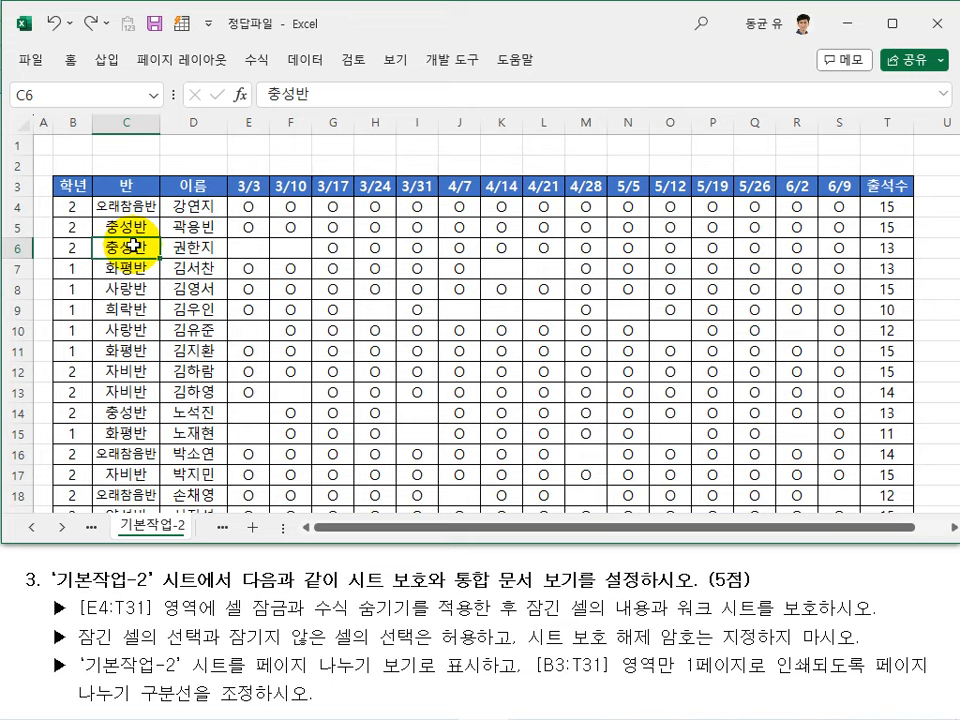
pyautogui.hotkey('ctrl', '1')
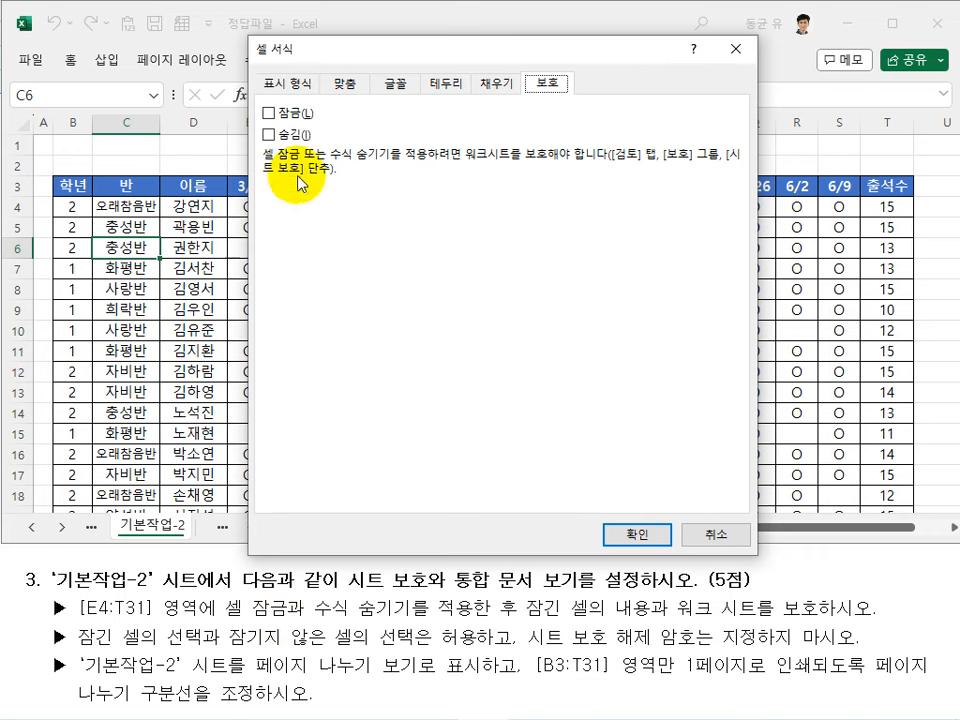
pyautogui.click(712, 533)
pyautogui.click(630, 370)
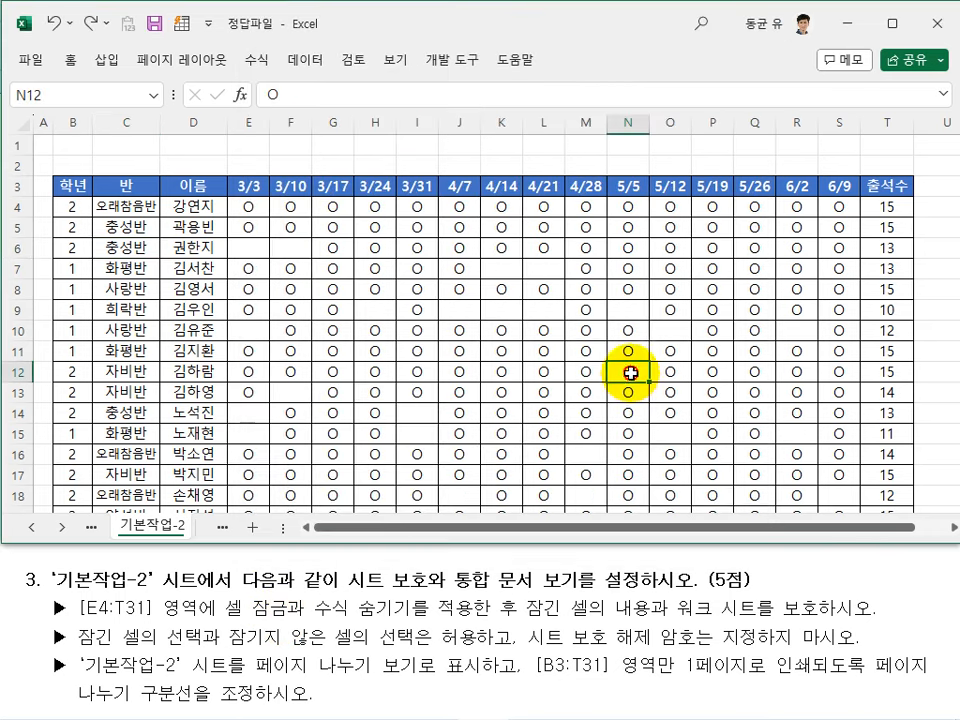
# Step: Examine the attendance count formulas in T4, T7 and T11
pyautogui.click(888, 205)
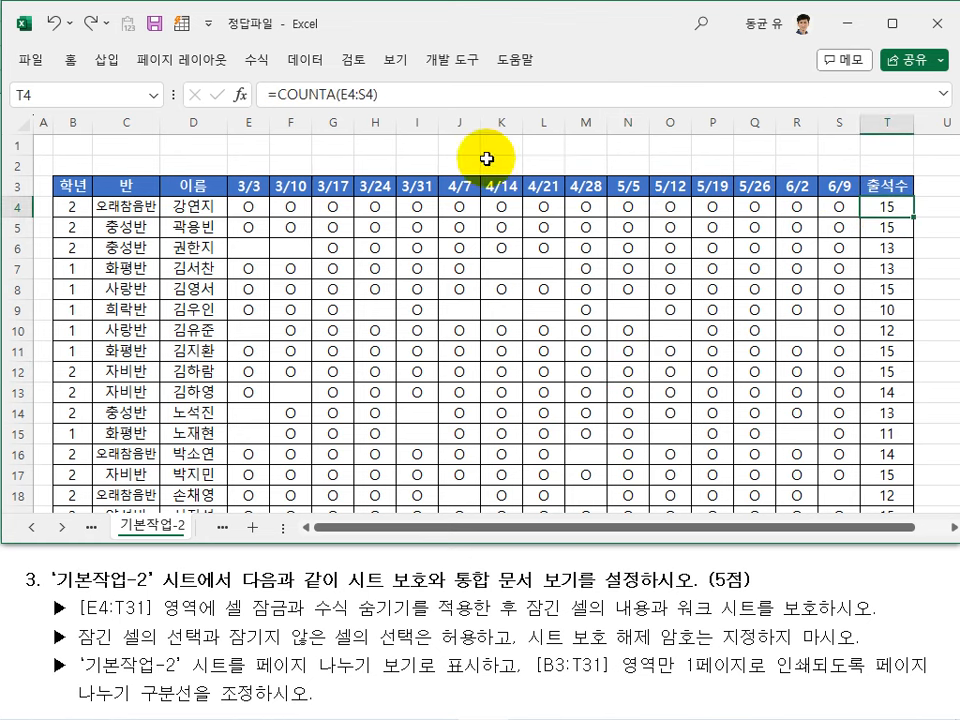
pyautogui.click(890, 270)
pyautogui.click(893, 350)
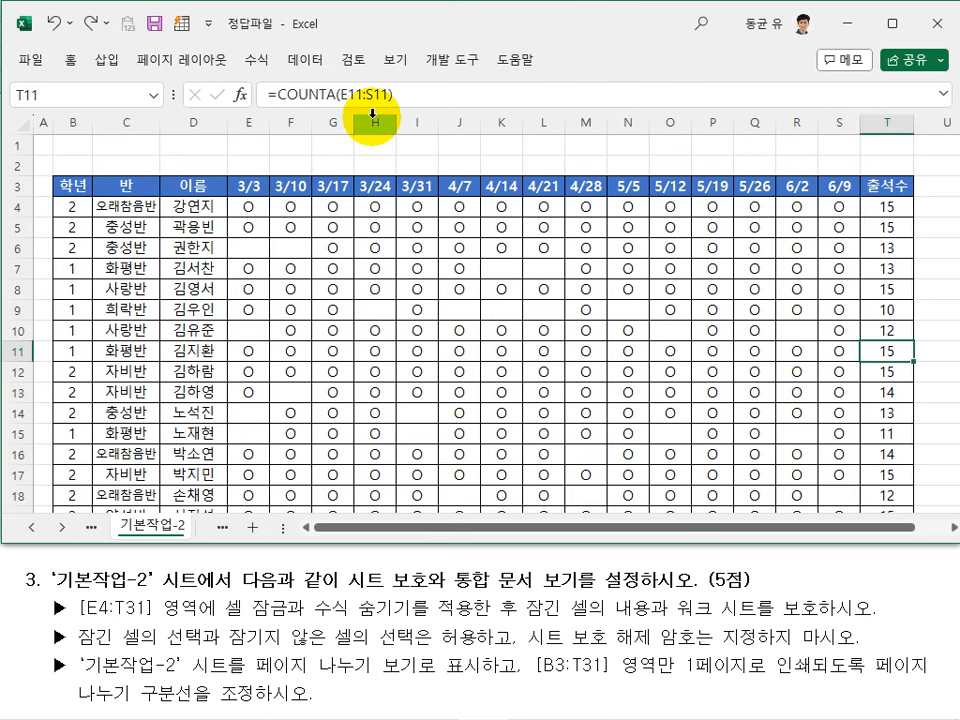
# Step: Apply both the locked and hidden protection options to the cells E4:T31
pyautogui.moveTo(248, 205); pyautogui.dragTo(858, 445)
pyautogui.scroll(5, 561, 360)
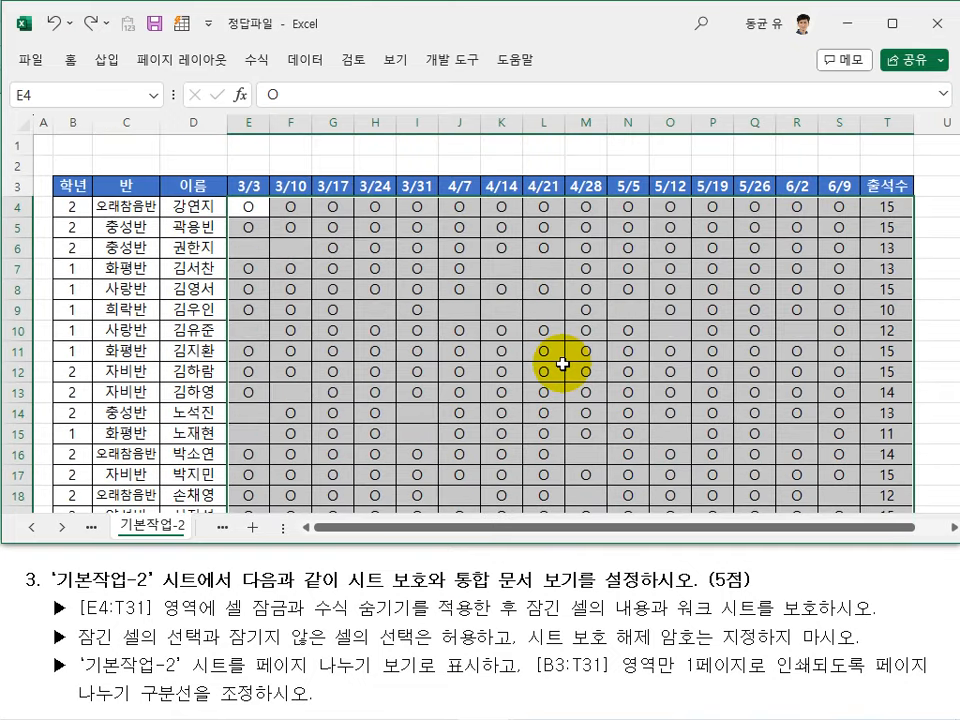
pyautogui.hotkey('ctrl', '1')
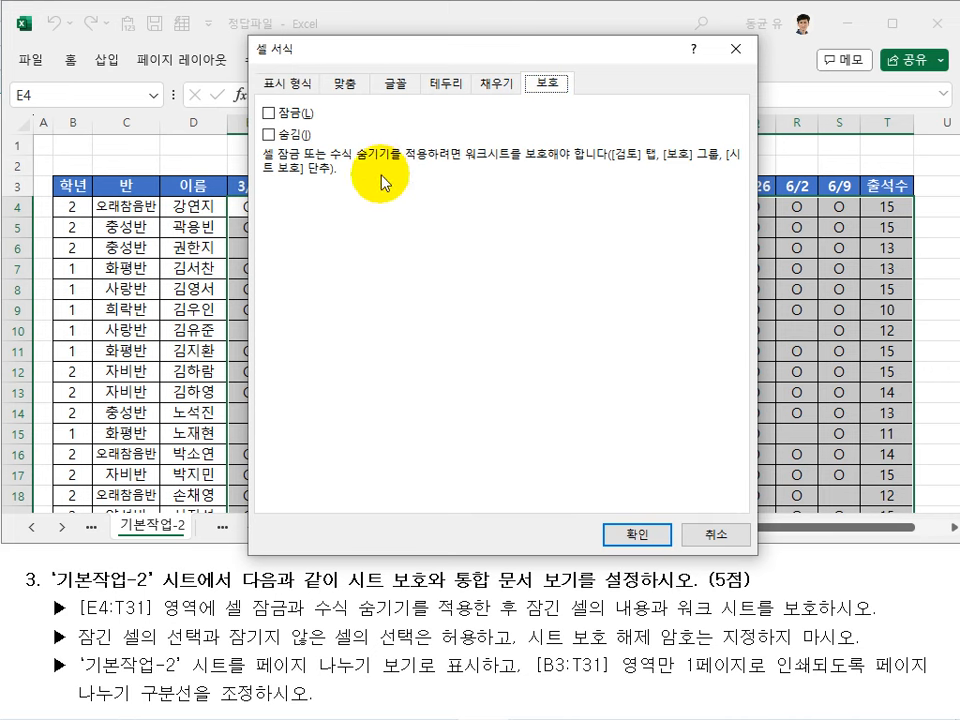
pyautogui.click(279, 112)
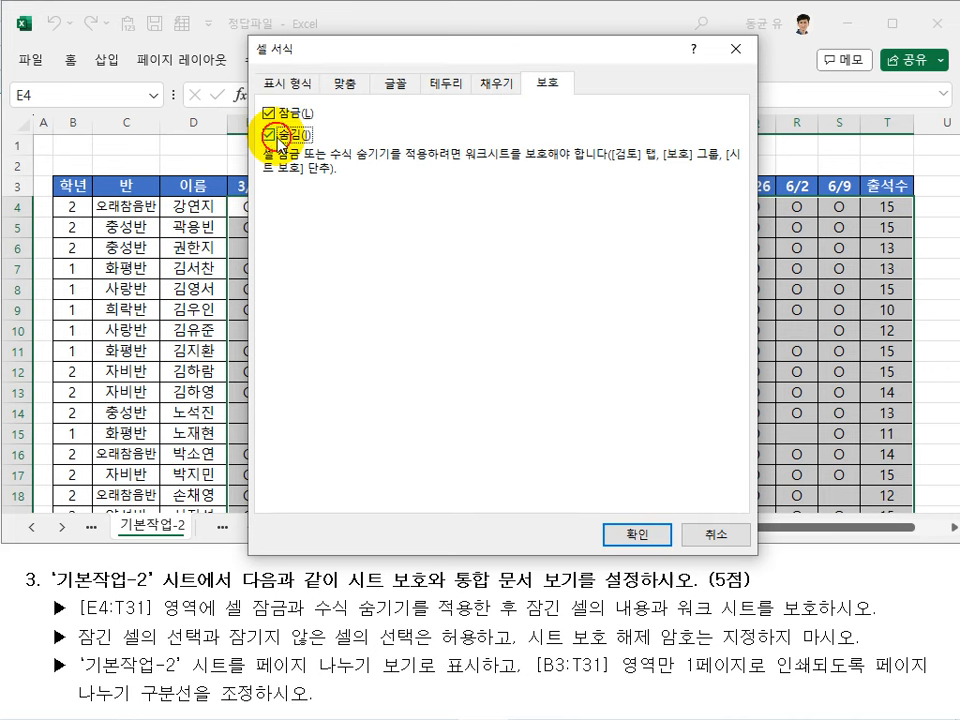
pyautogui.click(631, 533)
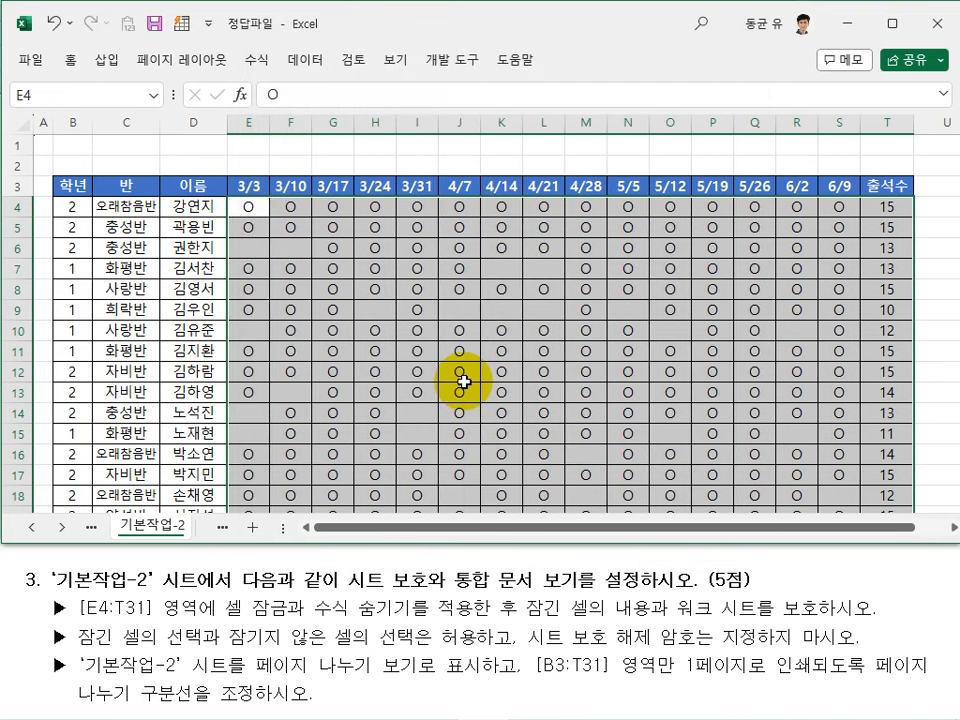
# Step: Protect the 기본작업-2 sheet and its locked cell contents without a password, allowing selection of both locked and unlocked cells
pyautogui.click(812, 342)
pyautogui.click(891, 336)
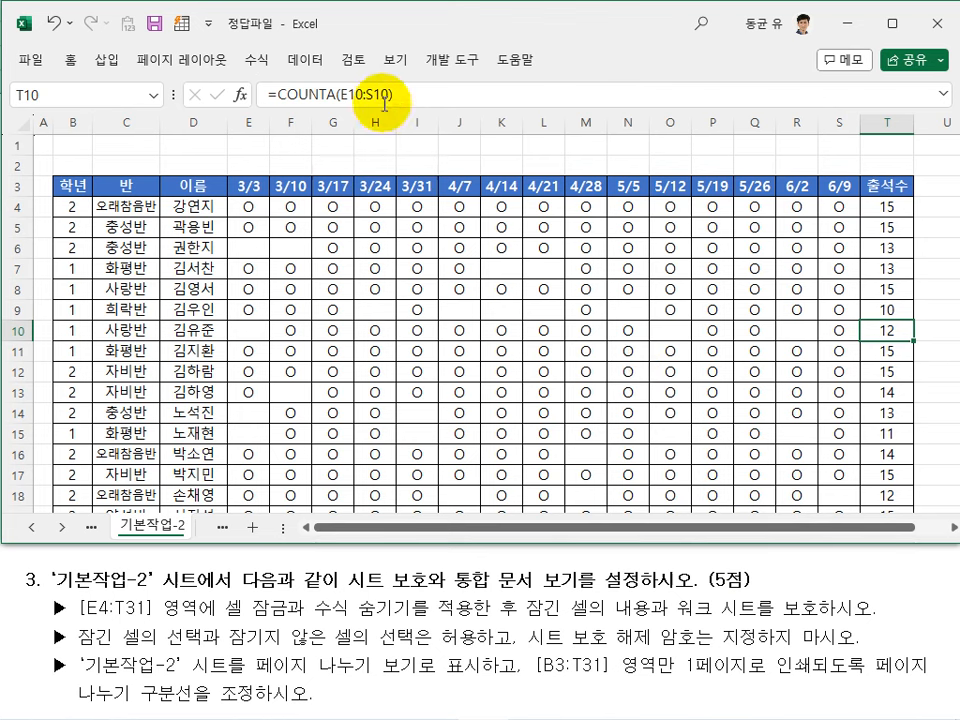
pyautogui.click(360, 66)
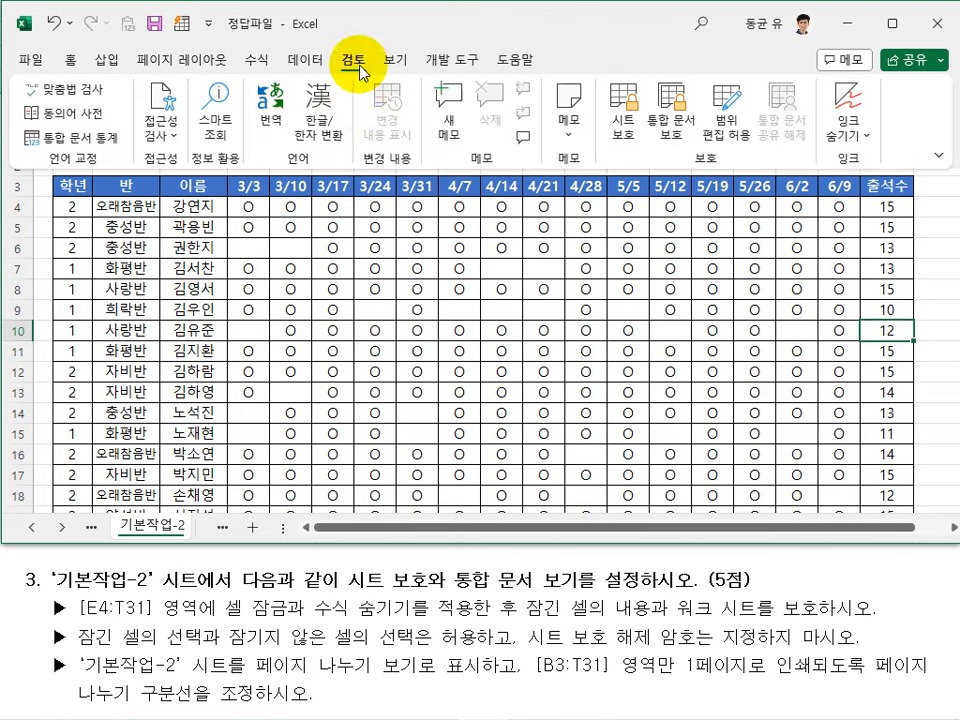
pyautogui.click(618, 130)
pyautogui.moveTo(488, 165); pyautogui.dragTo(564, 124)
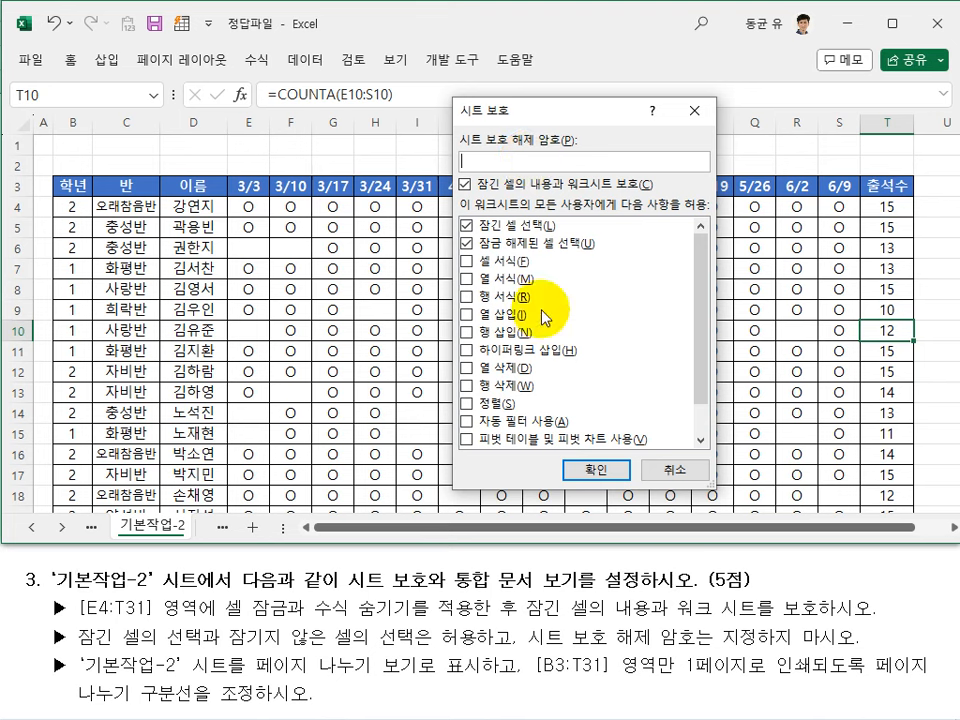
pyautogui.click(584, 470)
# Step: Test the sheet protection by trying to edit locked cell E4 and unlocked cell B7 and checking whether T4's formula is hidden
pyautogui.click(501, 393)
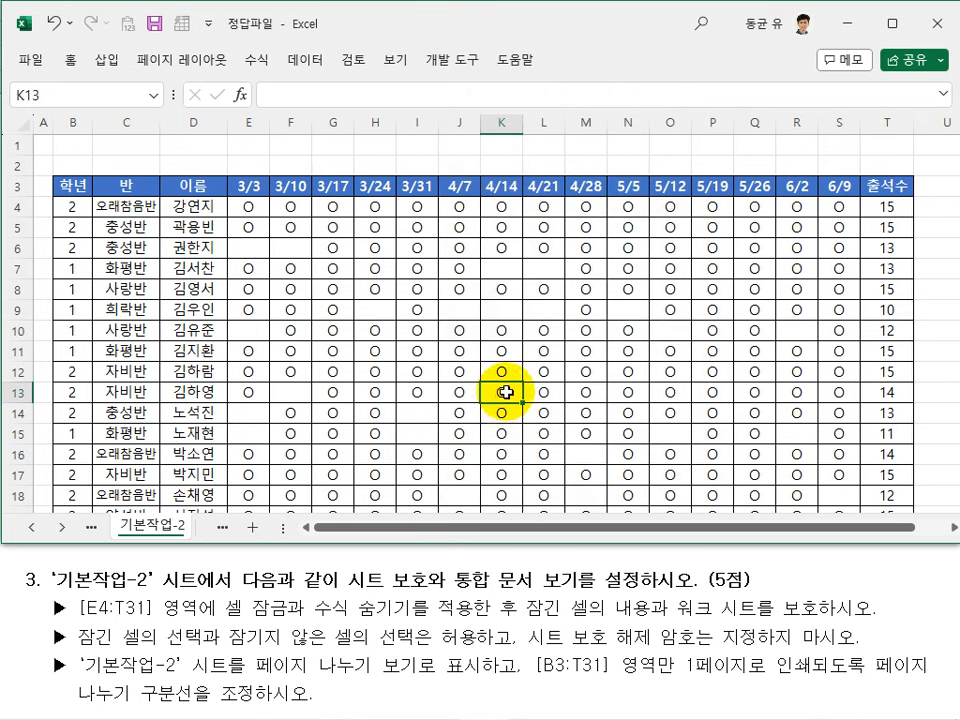
pyautogui.click(249, 207)
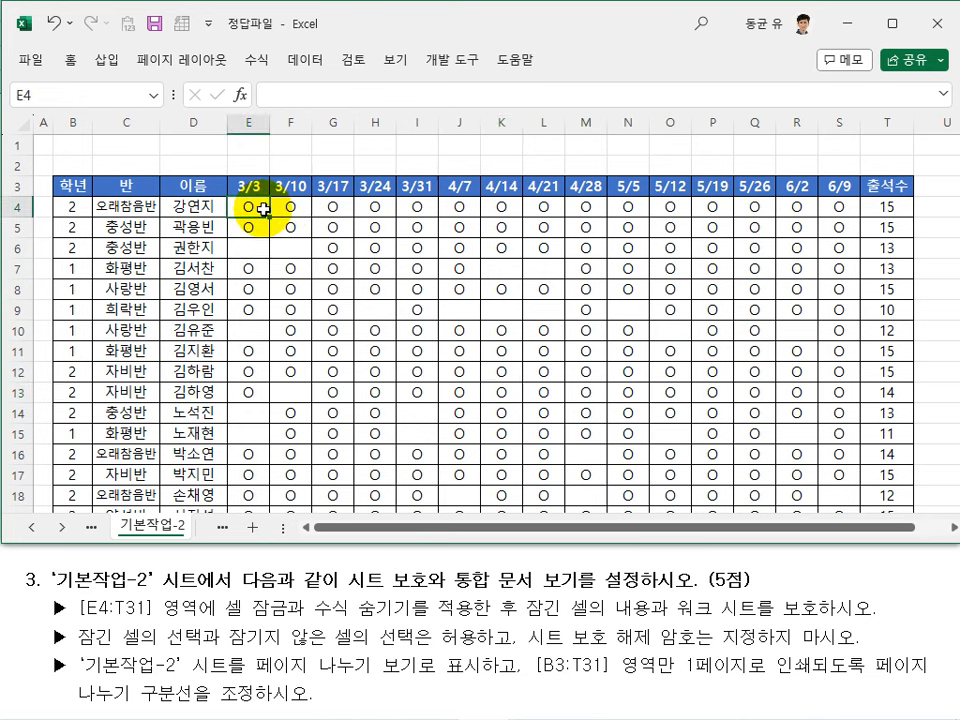
pyautogui.doubleClick(256, 208)
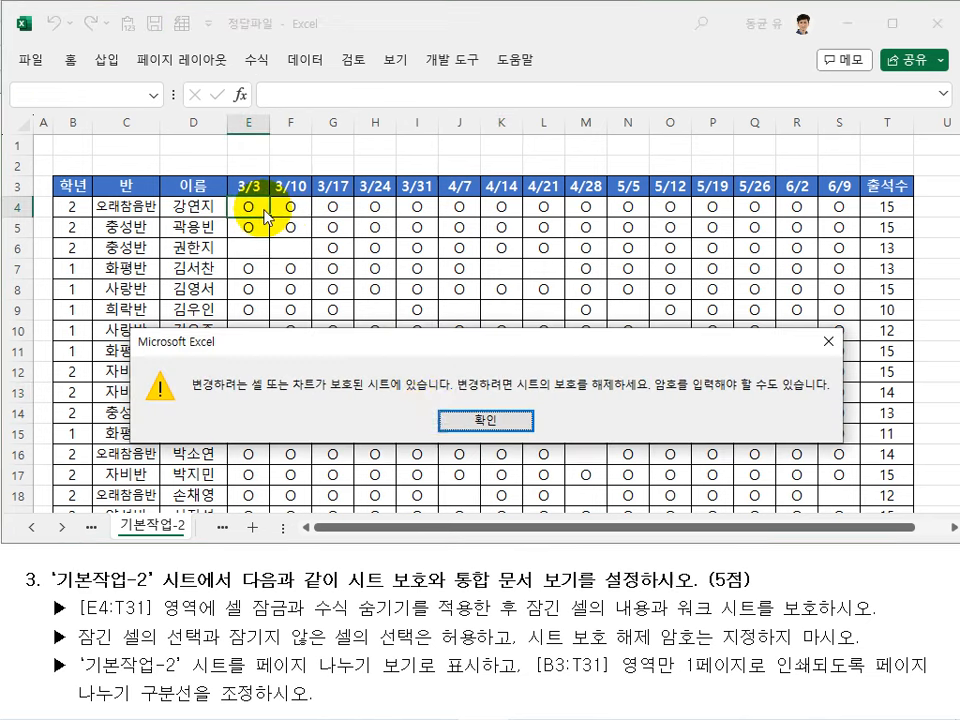
pyautogui.click(484, 425)
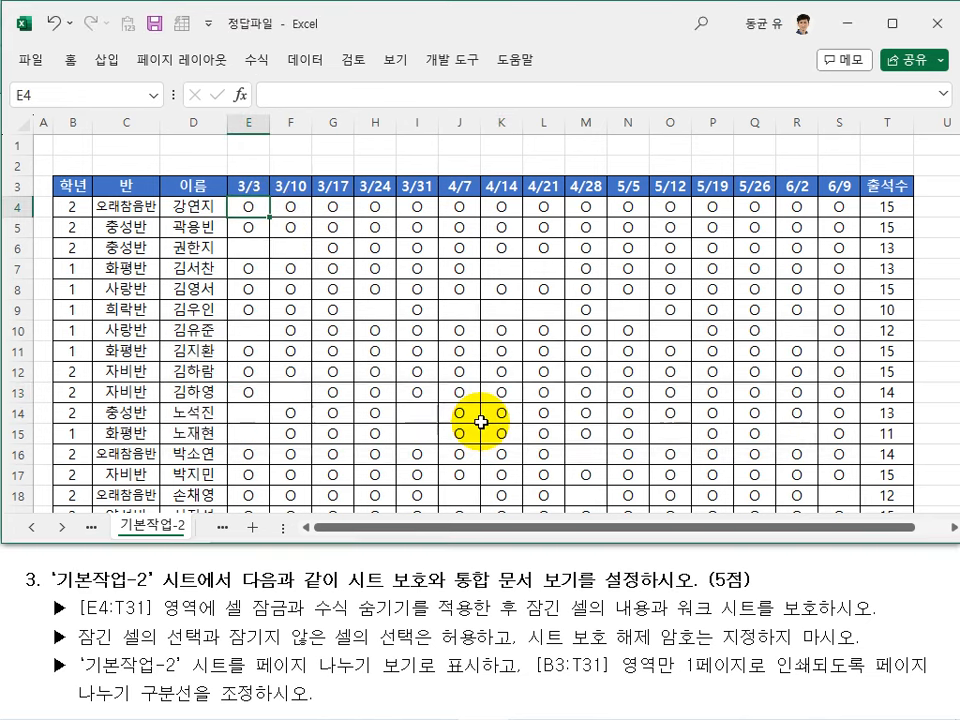
pyautogui.click(498, 391)
pyautogui.click(335, 353)
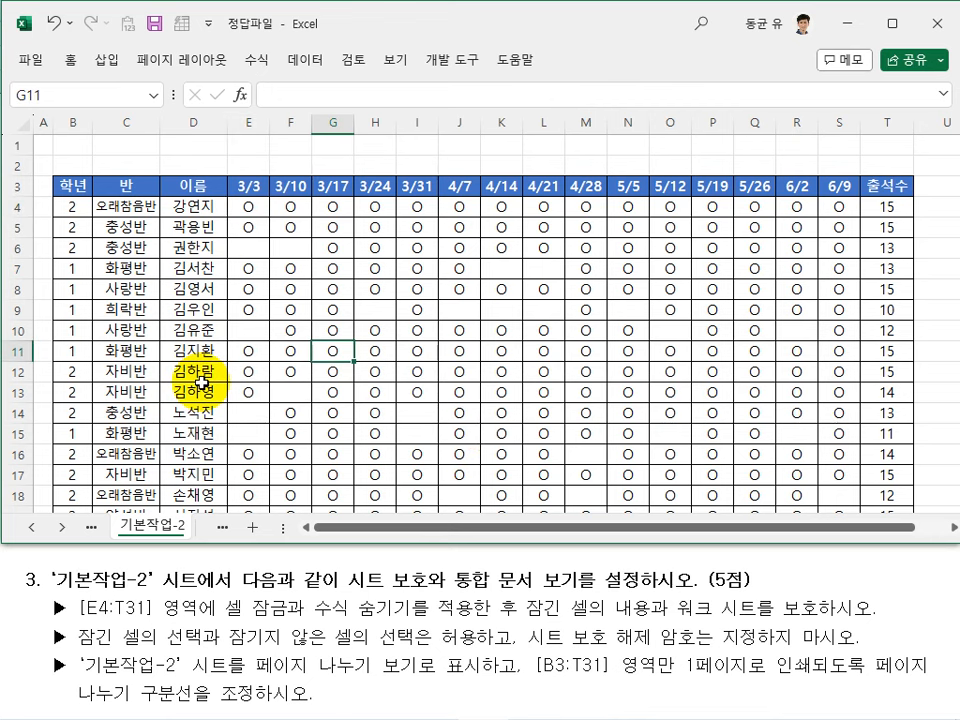
pyautogui.click(72, 268)
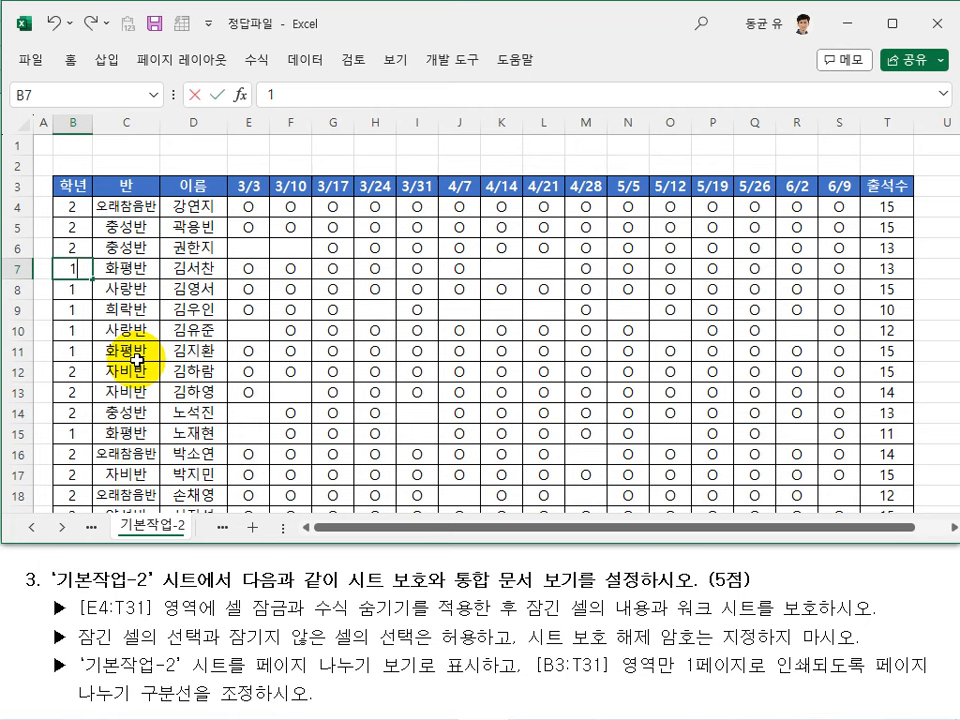
pyautogui.click(540, 353)
pyautogui.click(901, 206)
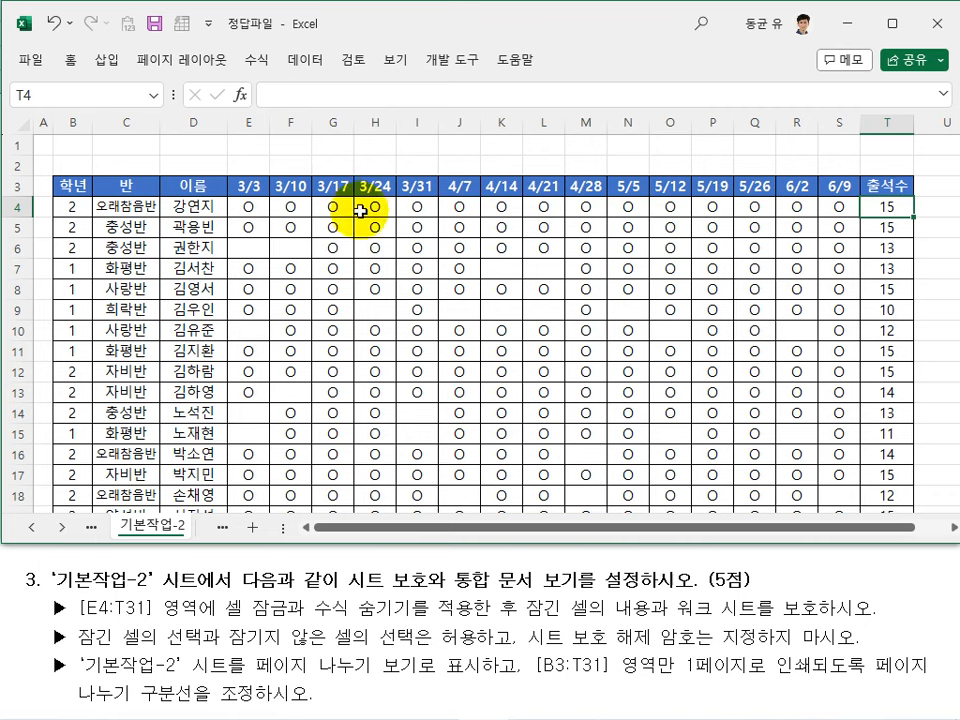
pyautogui.click(418, 292)
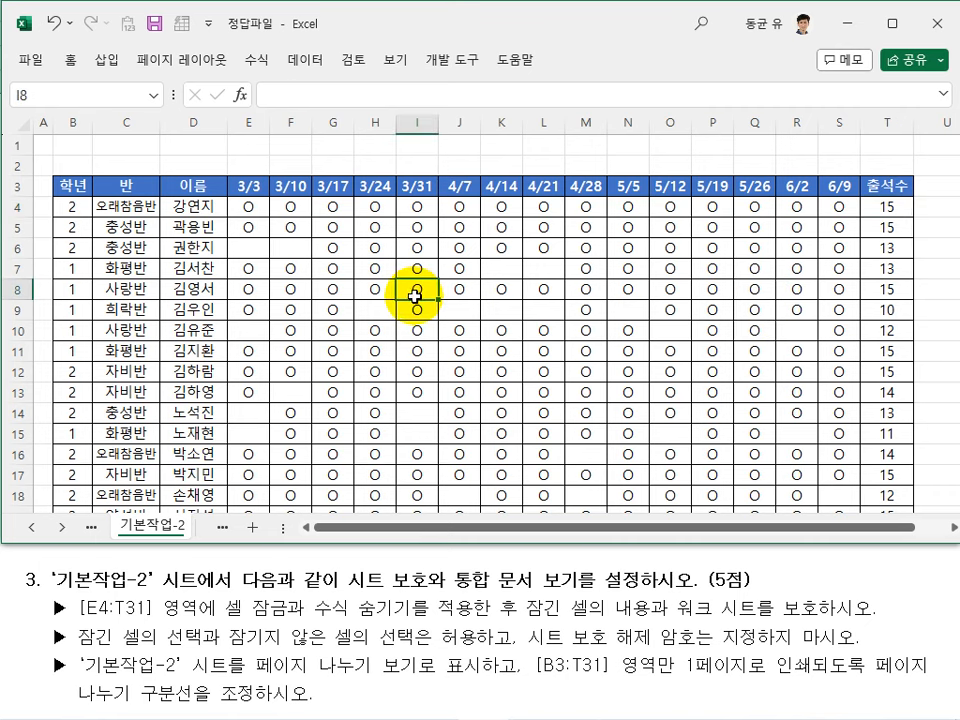
pyautogui.click(366, 62)
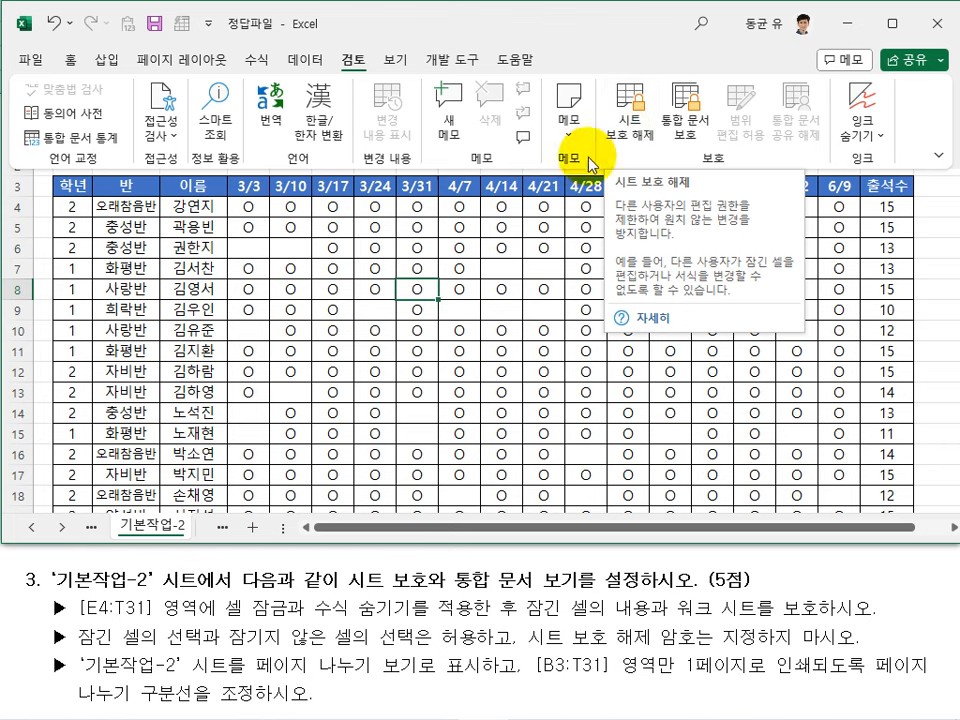
pyautogui.click(417, 349)
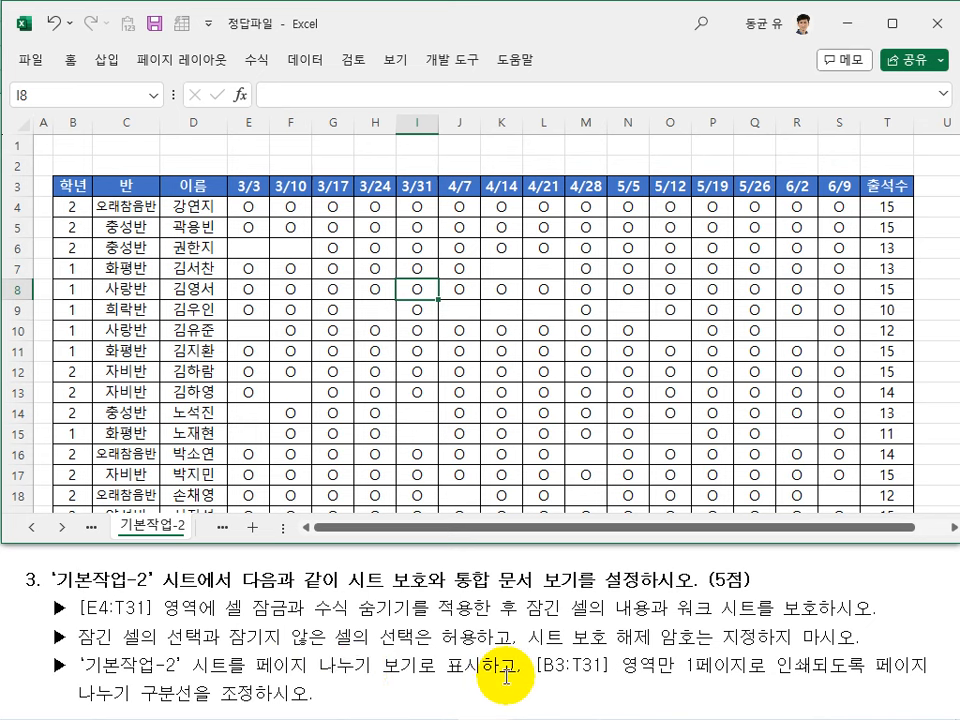
# Step: Show the 기본작업-2 sheet in page break preview and move the print area's left boundary to exclude column A
pyautogui.click(397, 63)
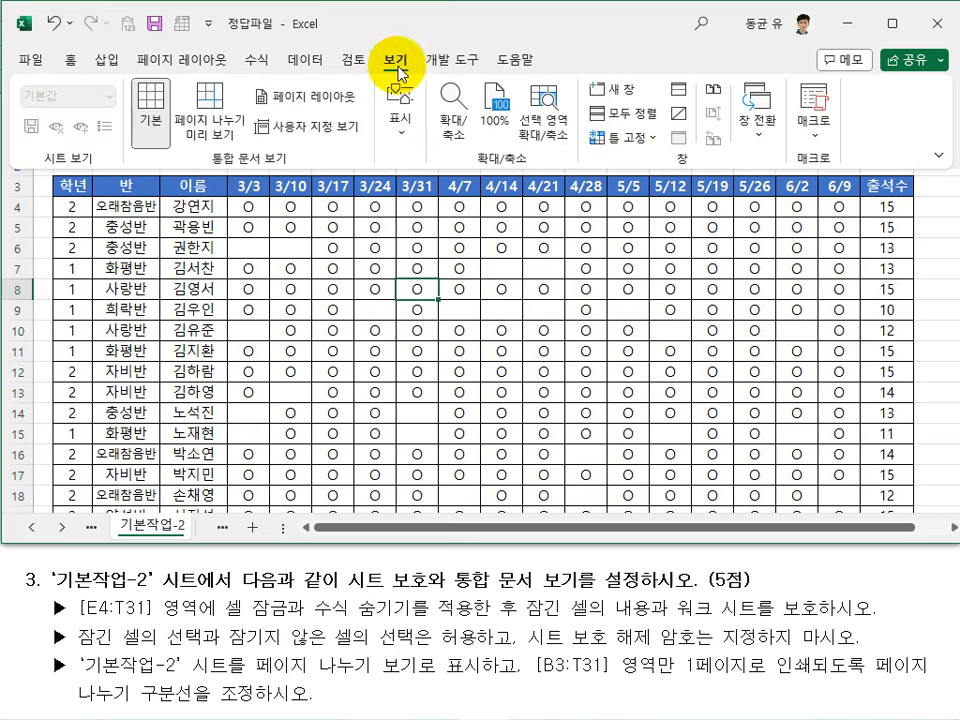
pyautogui.click(203, 128)
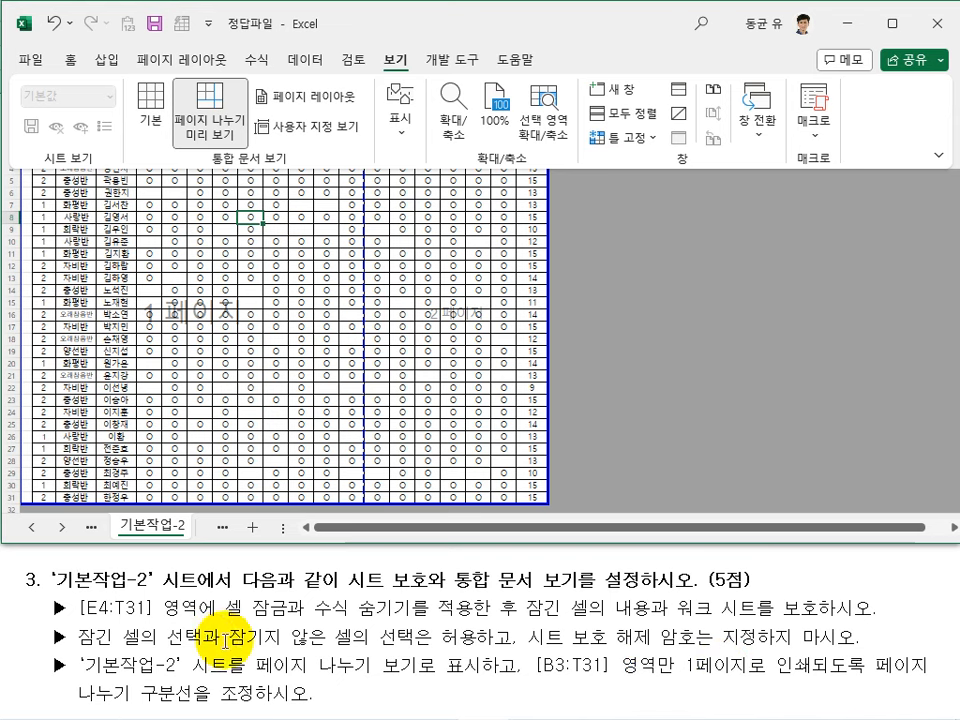
pyautogui.click(259, 405)
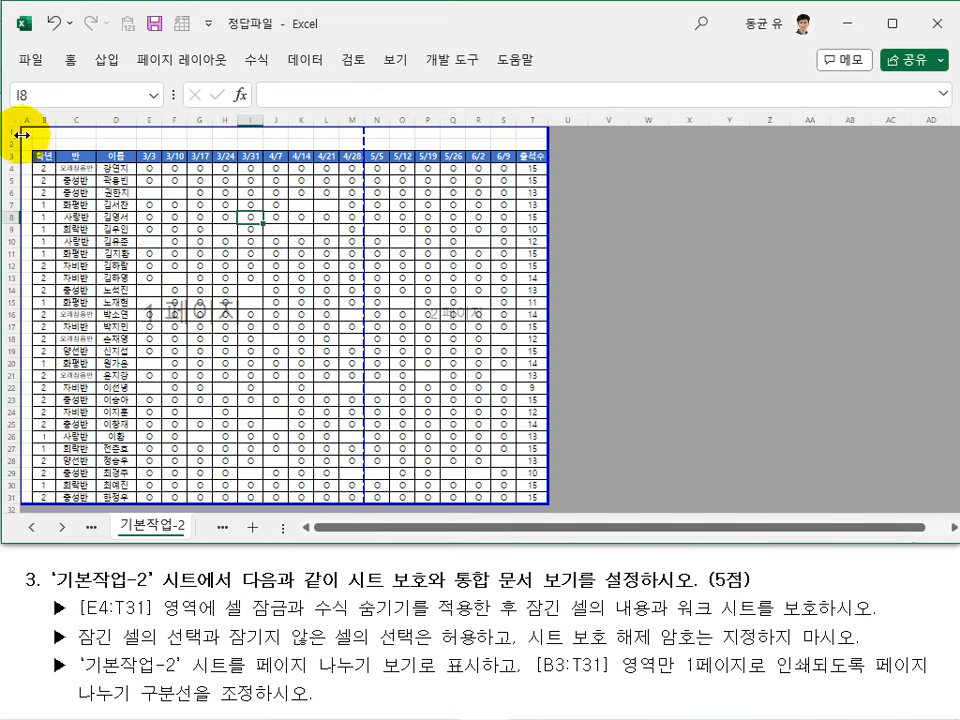
pyautogui.moveTo(21, 120); pyautogui.dragTo(28, 150)
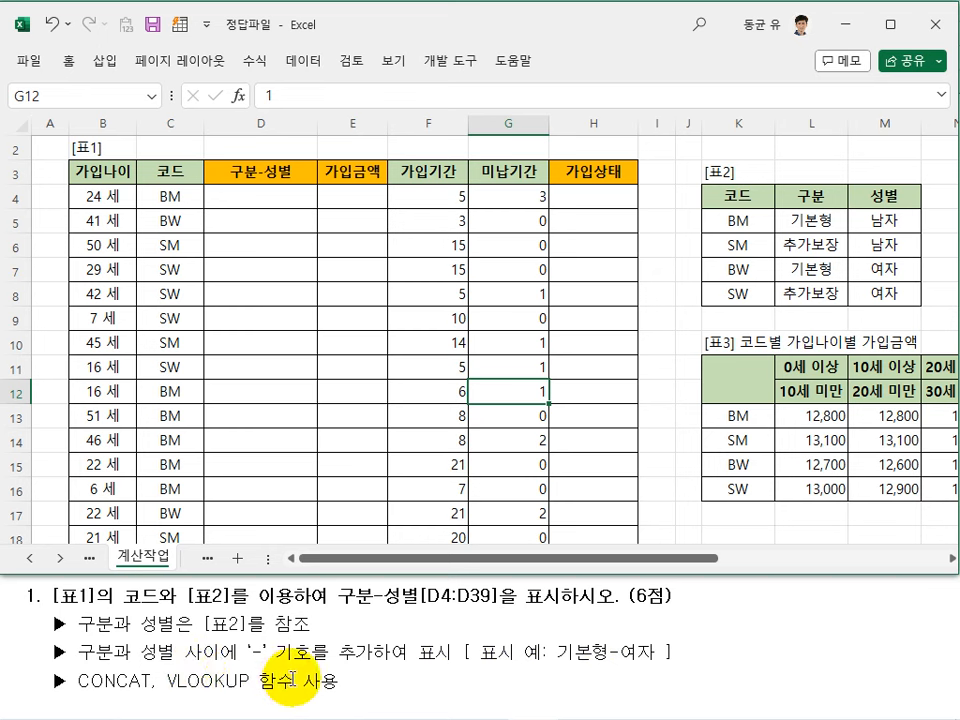
# Step: Compare the codes in [표1] of the 계산작업 sheet with the code, 구분 and 성별 columns of [표2]
pyautogui.click(168, 197)
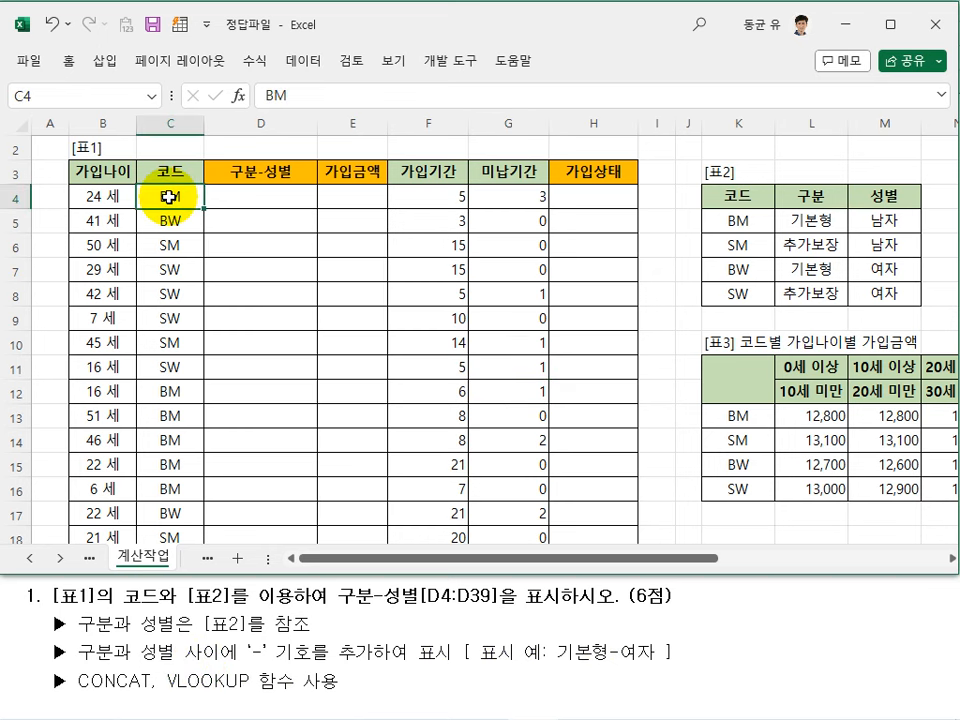
pyautogui.click(800, 220)
pyautogui.click(866, 217)
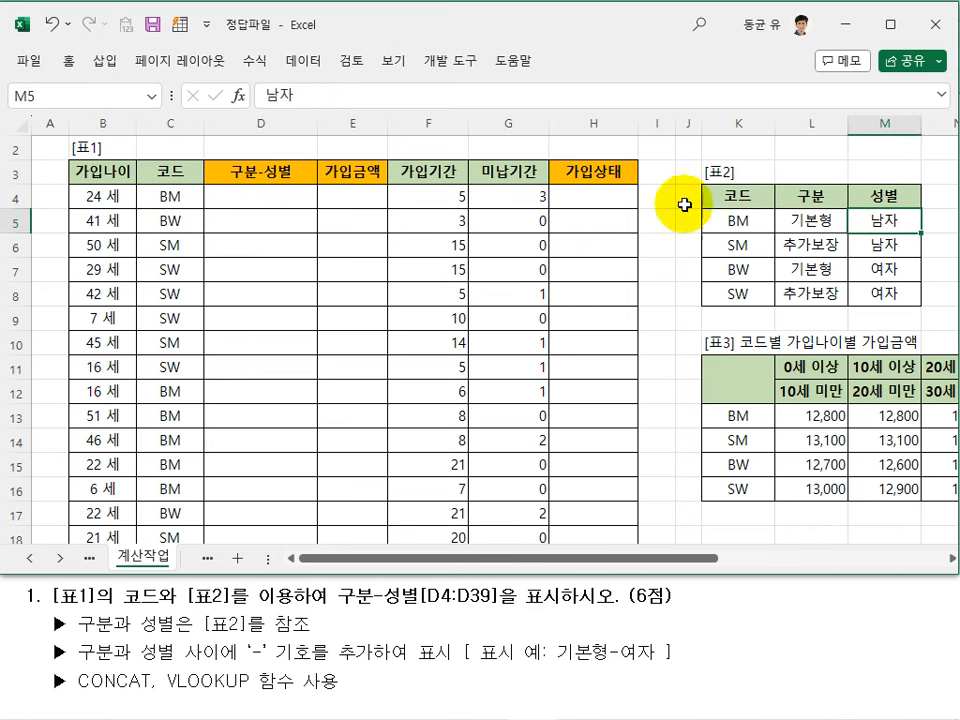
pyautogui.click(284, 196)
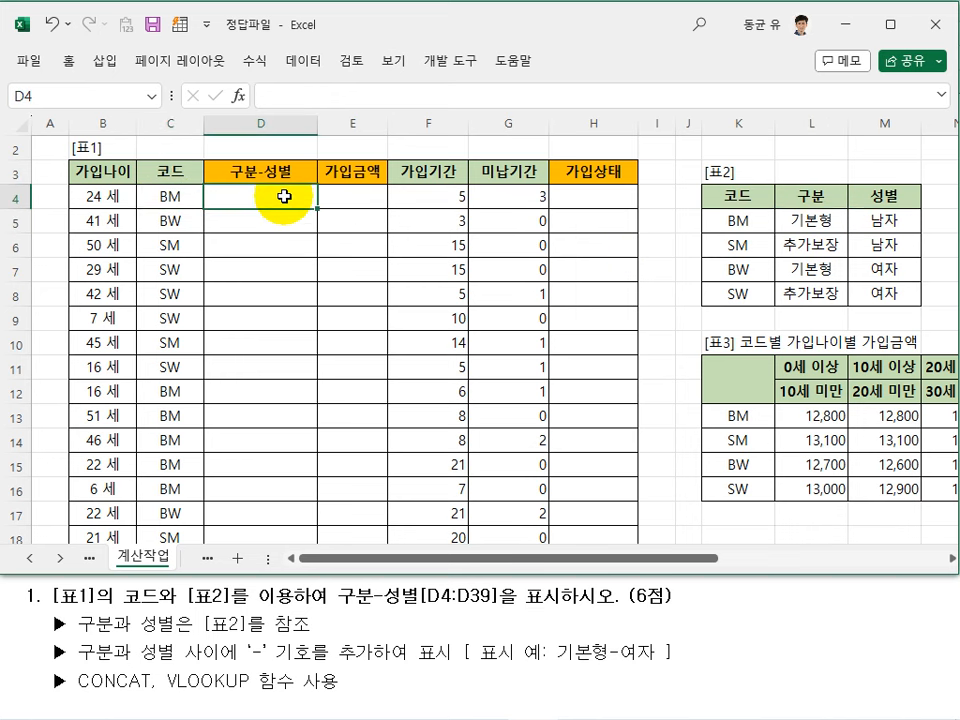
pyautogui.click(175, 194)
pyautogui.click(737, 221)
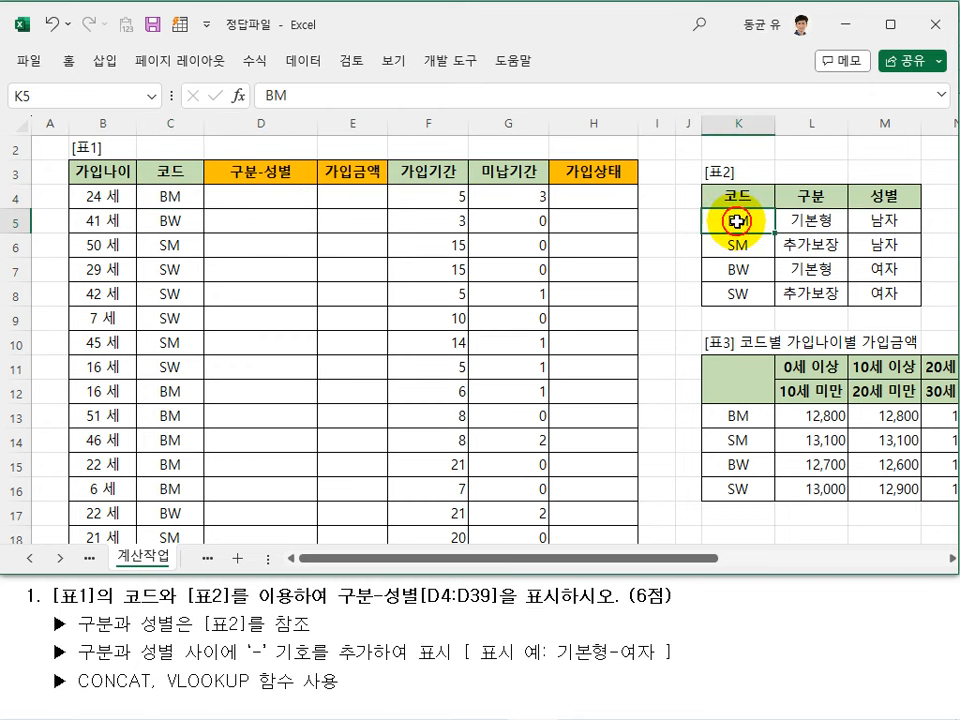
pyautogui.moveTo(736, 221); pyautogui.dragTo(734, 295)
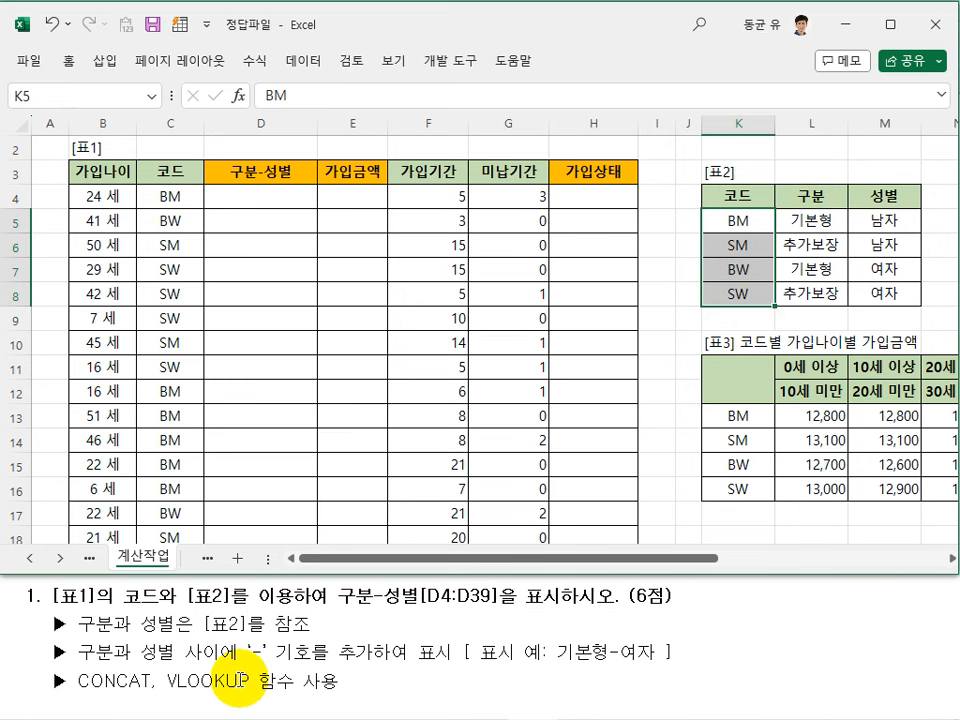
pyautogui.click(241, 335)
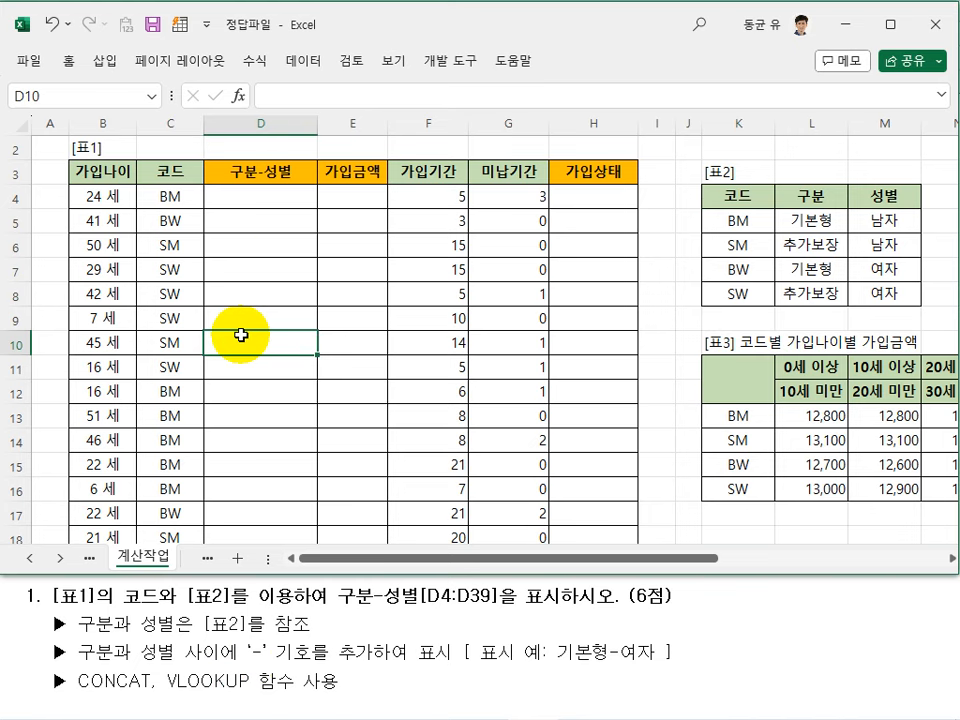
# Step: Enter a VLOOKUP in D4 with lookup value C4, table array $K$5:$M$8, column index 2 and range lookup 0
pyautogui.click(290, 200)
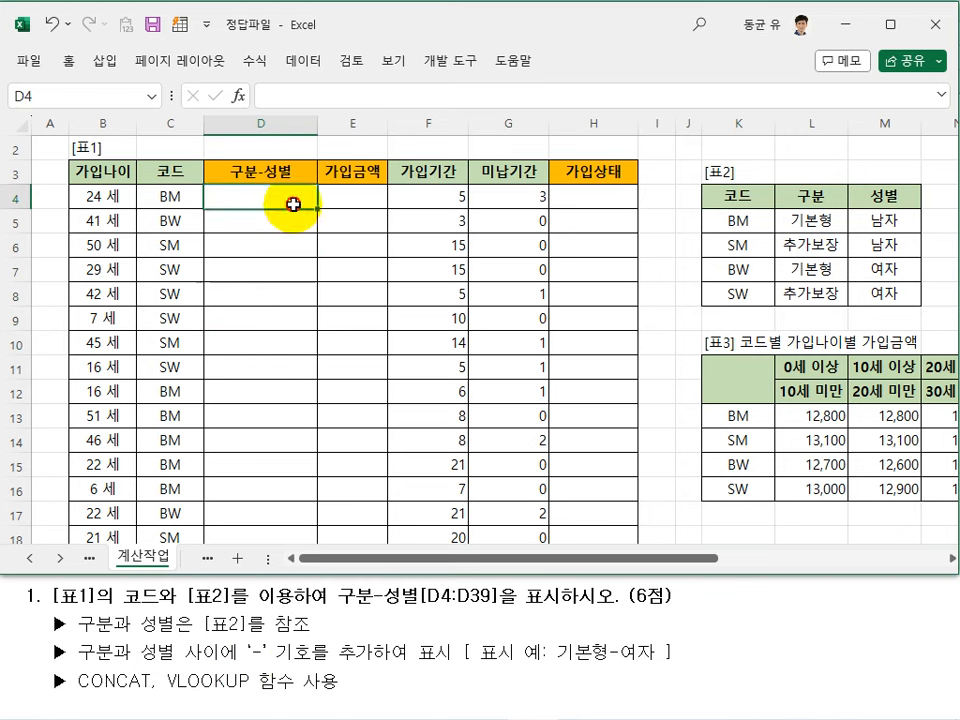
pyautogui.click(239, 96)
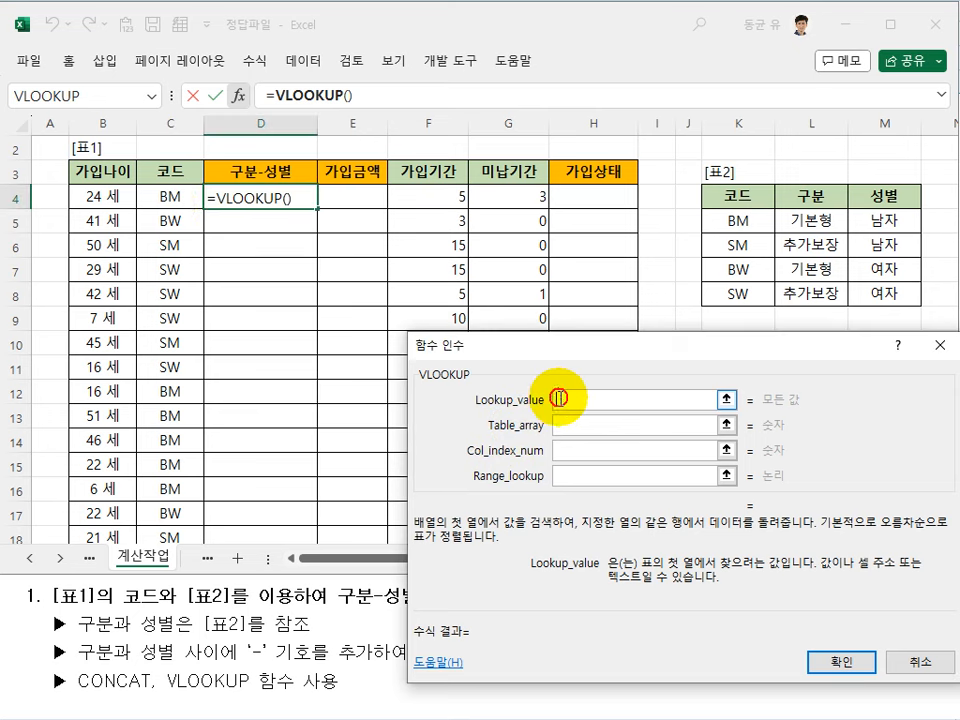
pyautogui.click(167, 199)
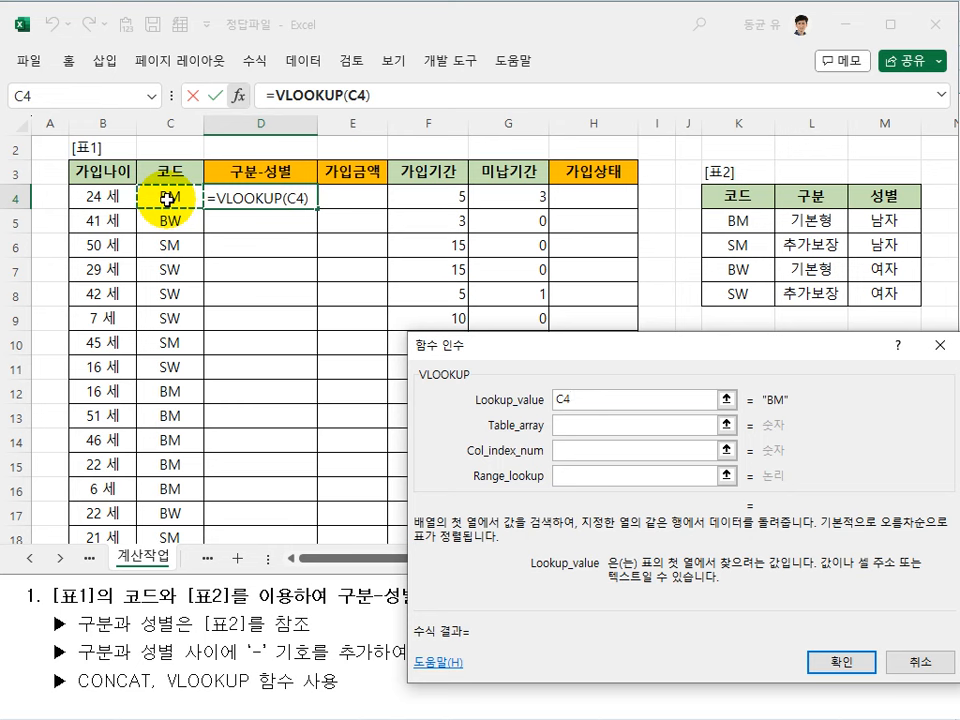
pyautogui.click(566, 426)
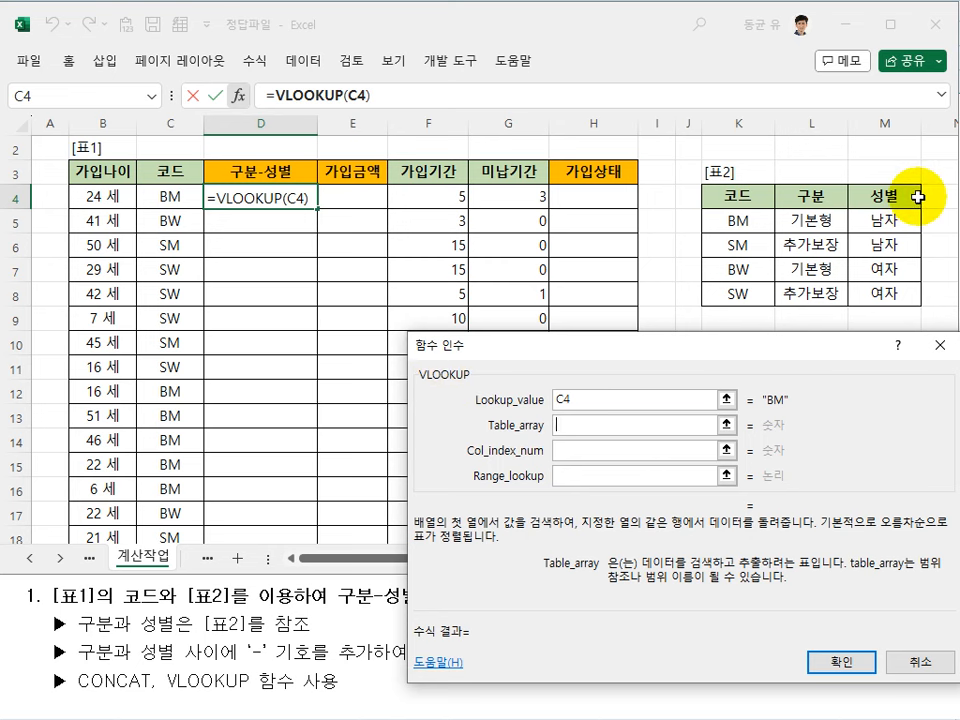
pyautogui.moveTo(754, 217); pyautogui.dragTo(884, 292)
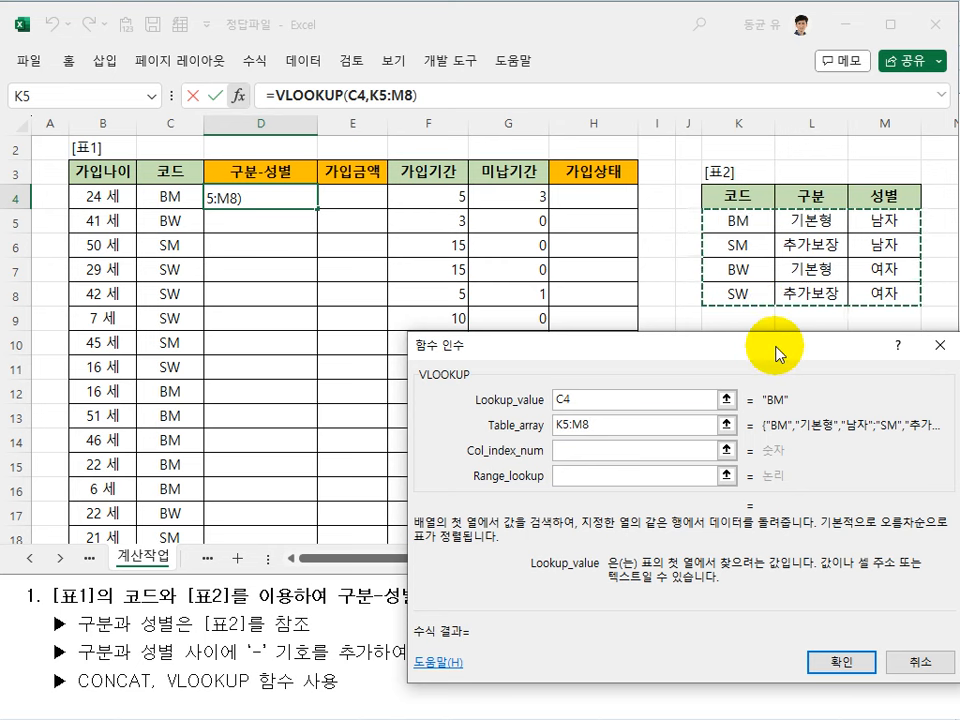
pyautogui.press('F4')
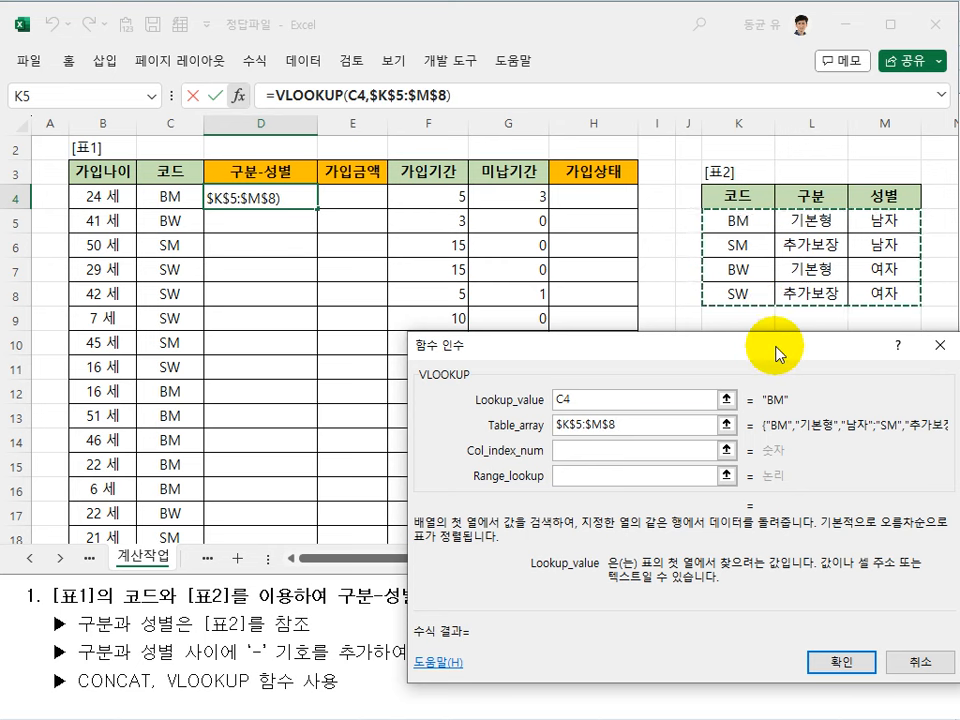
pyautogui.click(594, 457)
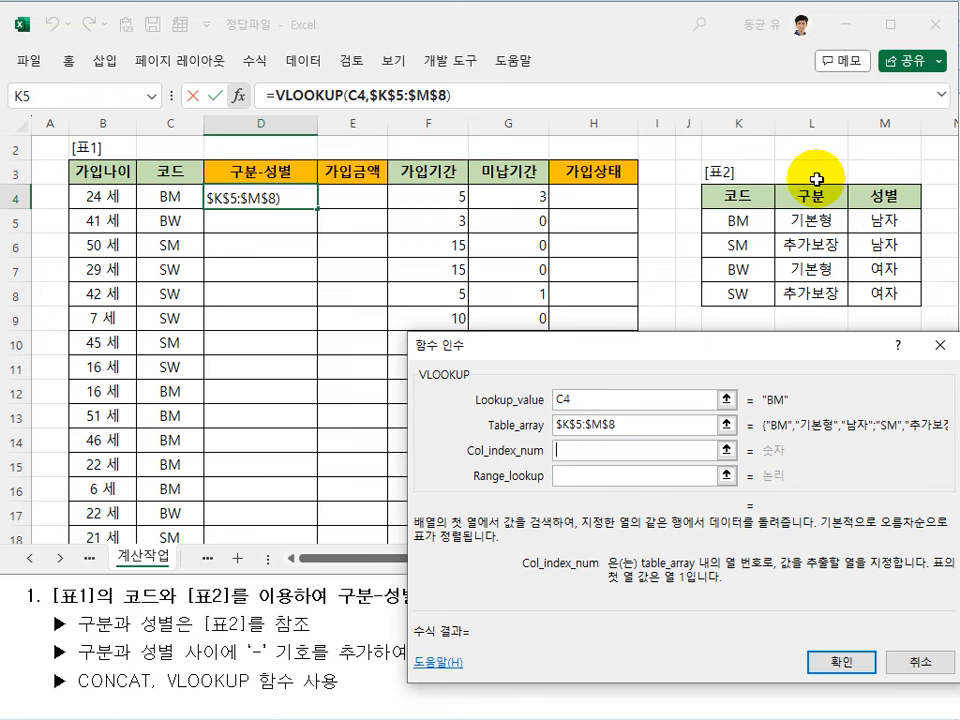
pyautogui.write('2')
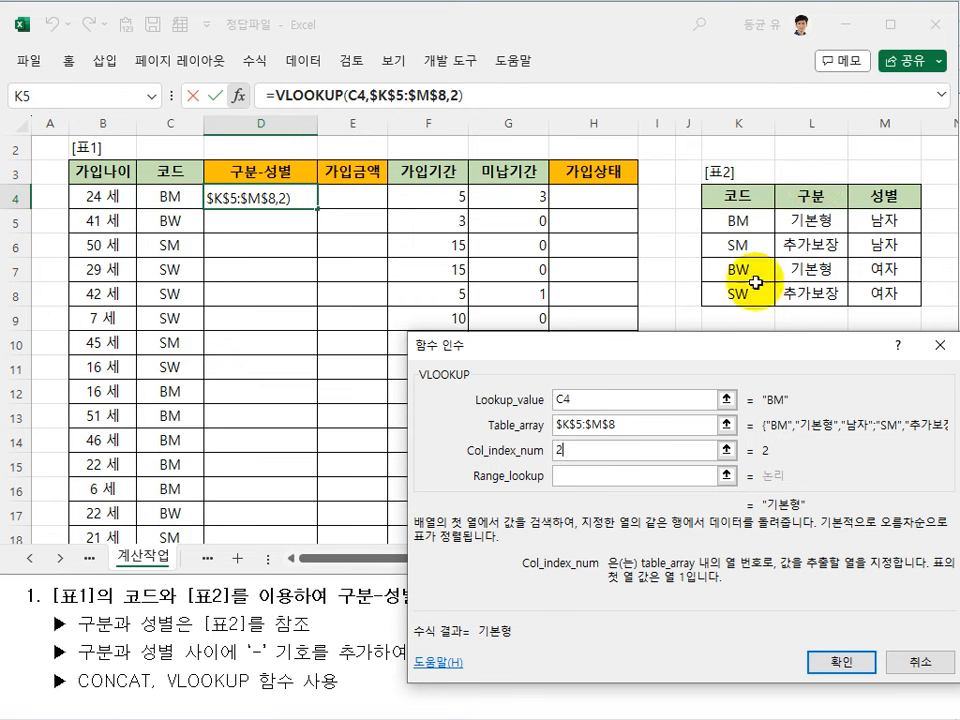
pyautogui.click(585, 477)
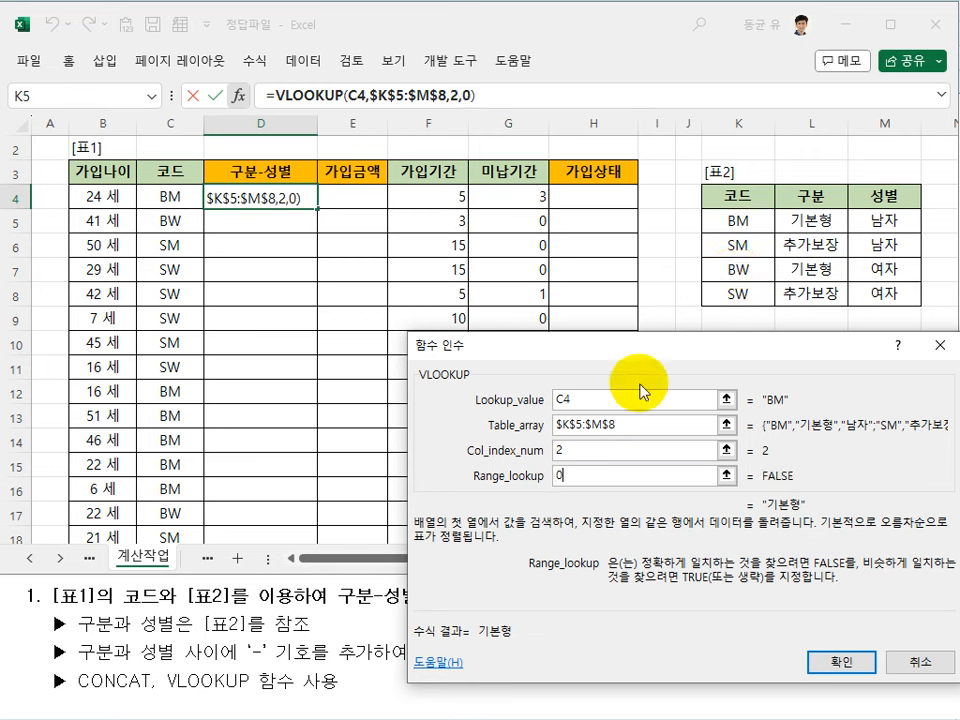
pyautogui.click(846, 656)
# Step: Copy the VLOOKUP formula from D4 down to D11 and check the cell references in D10
pyautogui.moveTo(320, 207); pyautogui.dragTo(316, 366)
pyautogui.click(395, 343)
pyautogui.doubleClick(270, 341)
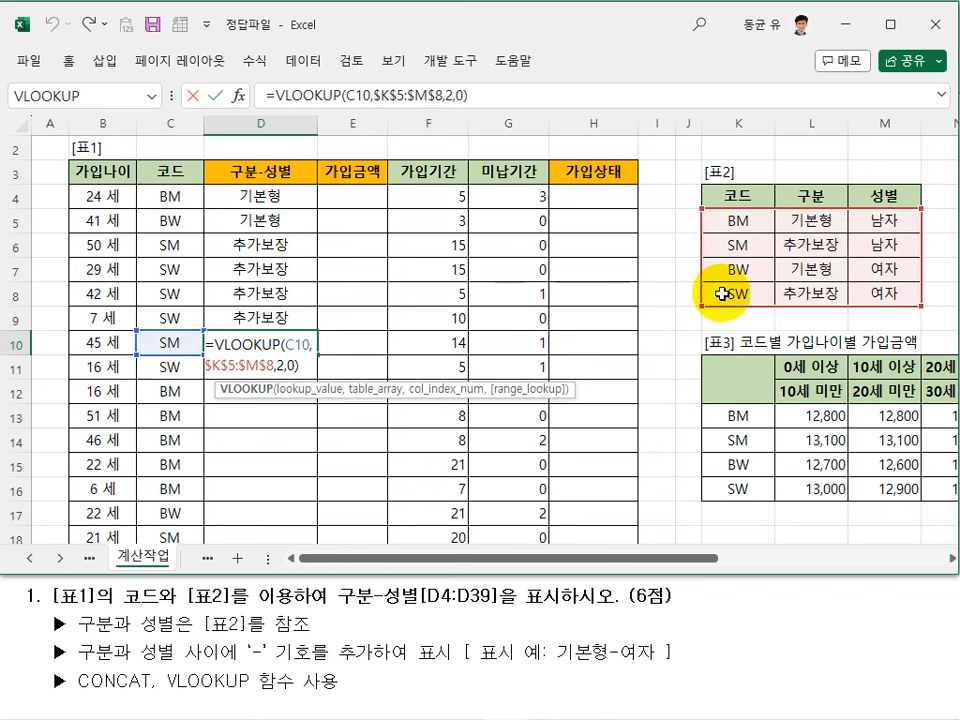
pyautogui.press('Escape')
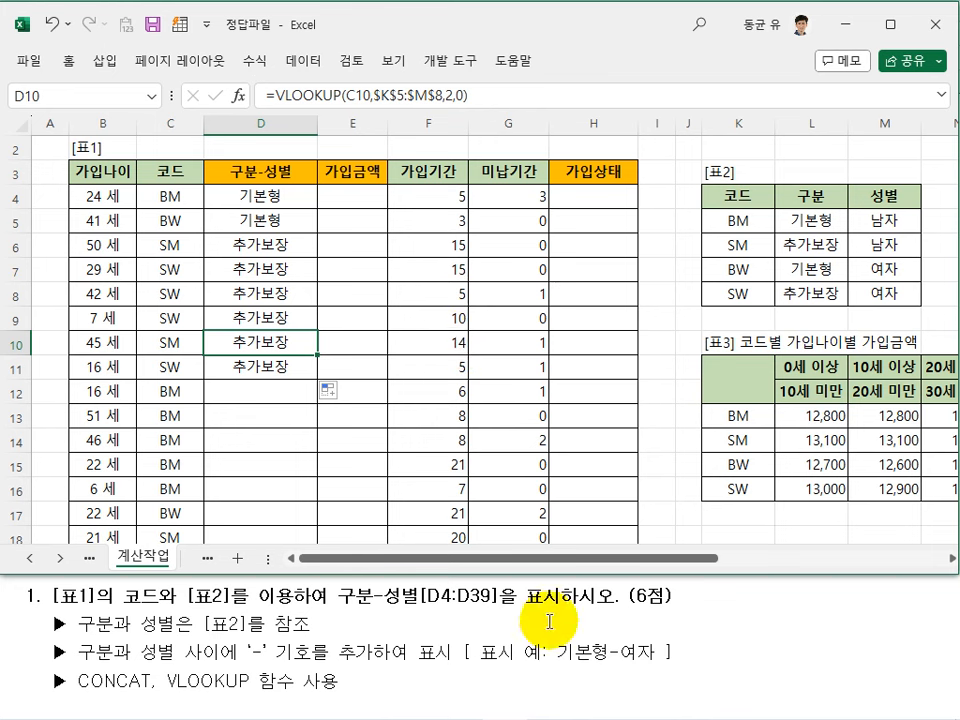
# Step: Cut the VLOOKUP expression out of D4's formula, leaving only the equals sign
pyautogui.click(289, 196)
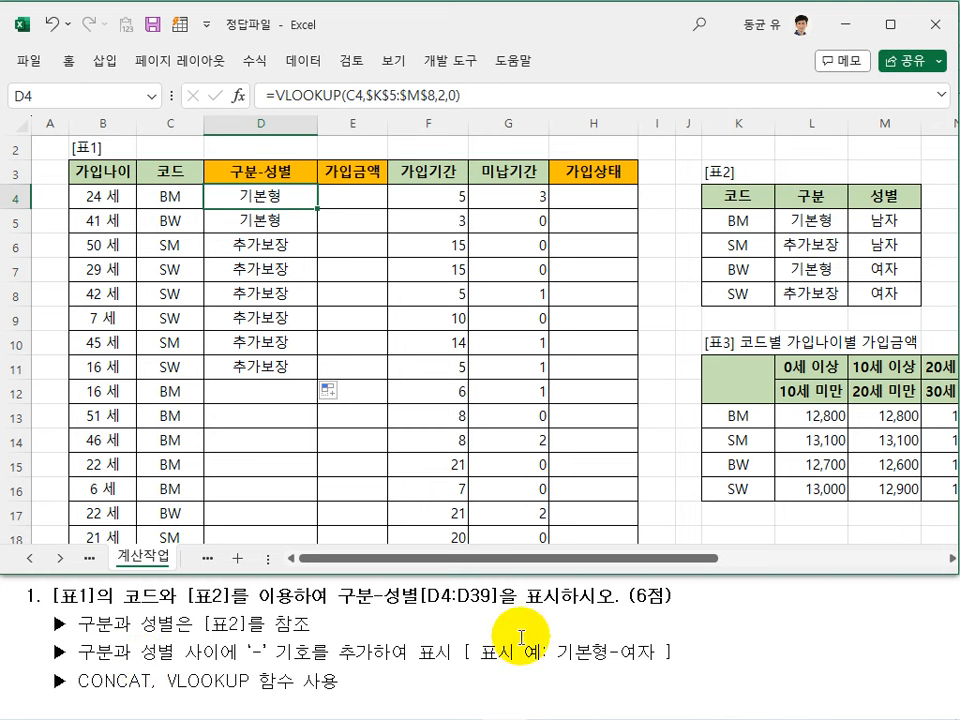
pyautogui.click(280, 266)
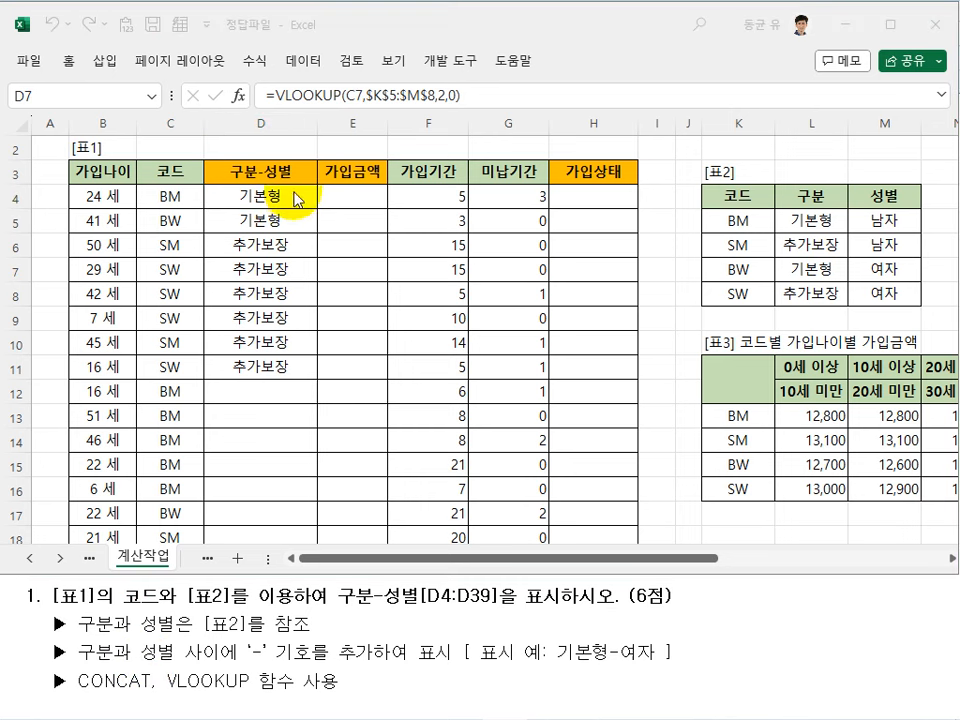
pyautogui.press('F2')
pyautogui.click(300, 191)
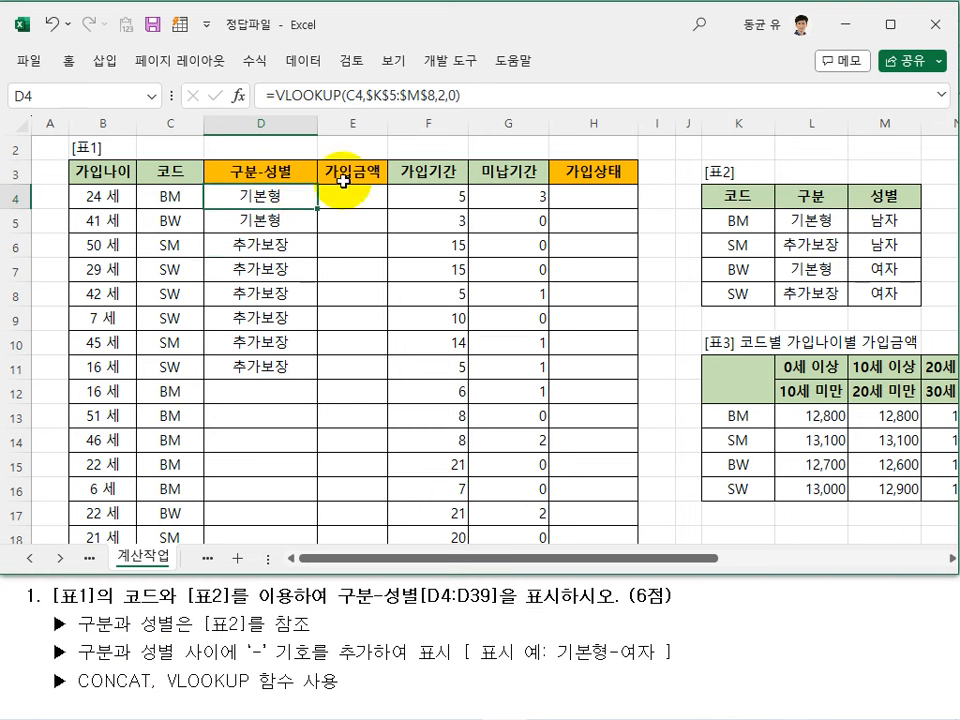
pyautogui.moveTo(511, 97); pyautogui.dragTo(281, 94)
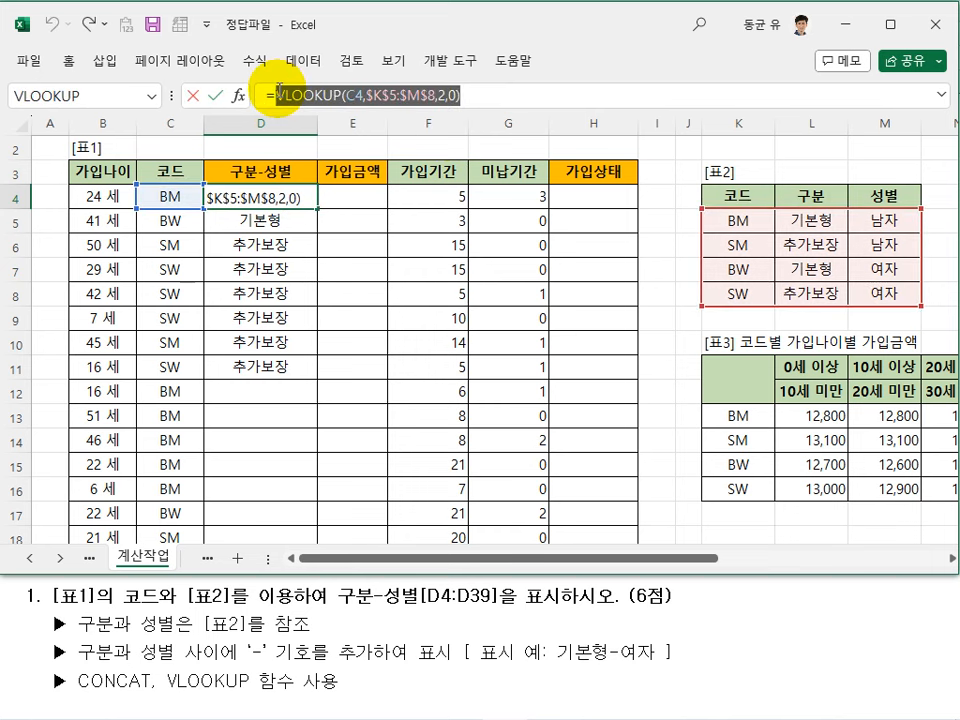
pyautogui.hotkey('ctrl', 'x')
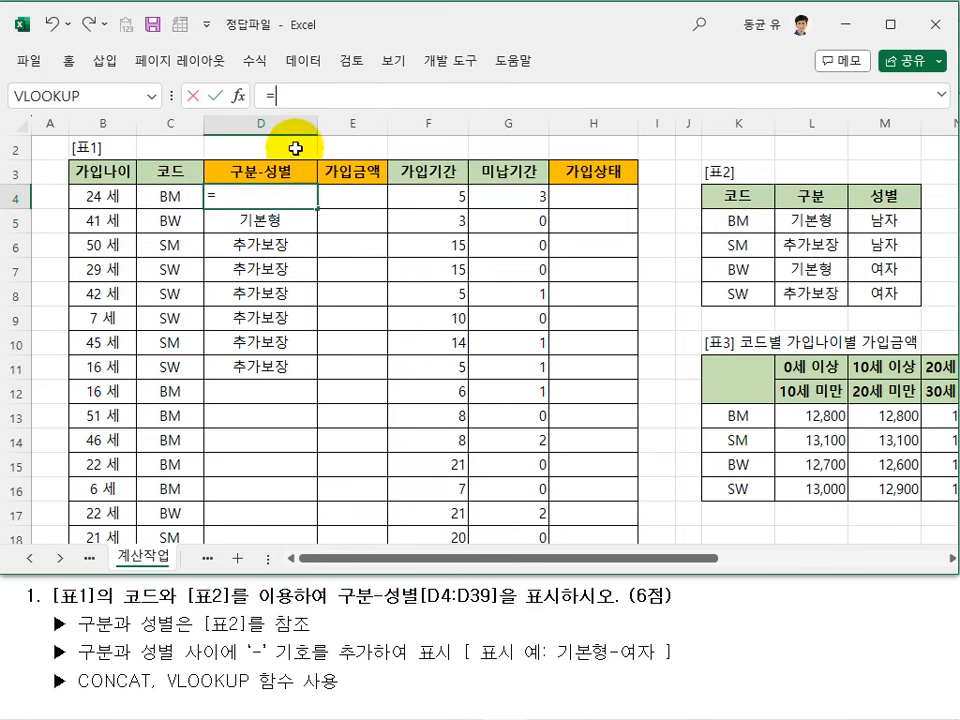
# Step: Start a CONCAT function in D4 with the cut VLOOKUP expression as Text1 and "-" as Text2
pyautogui.click(238, 95)
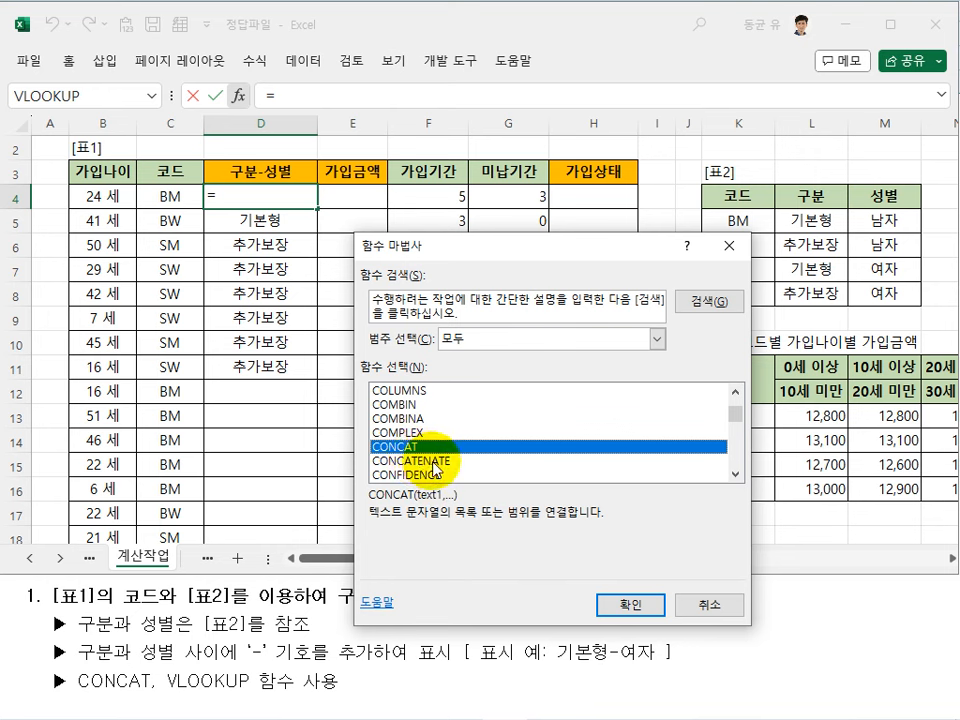
pyautogui.click(430, 461)
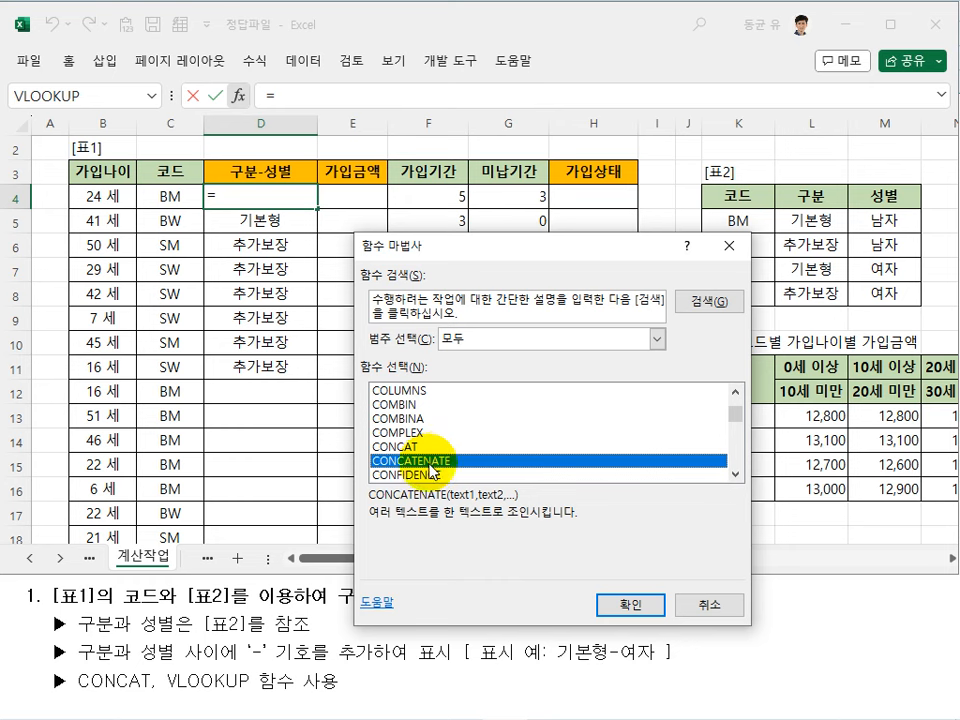
pyautogui.click(395, 446)
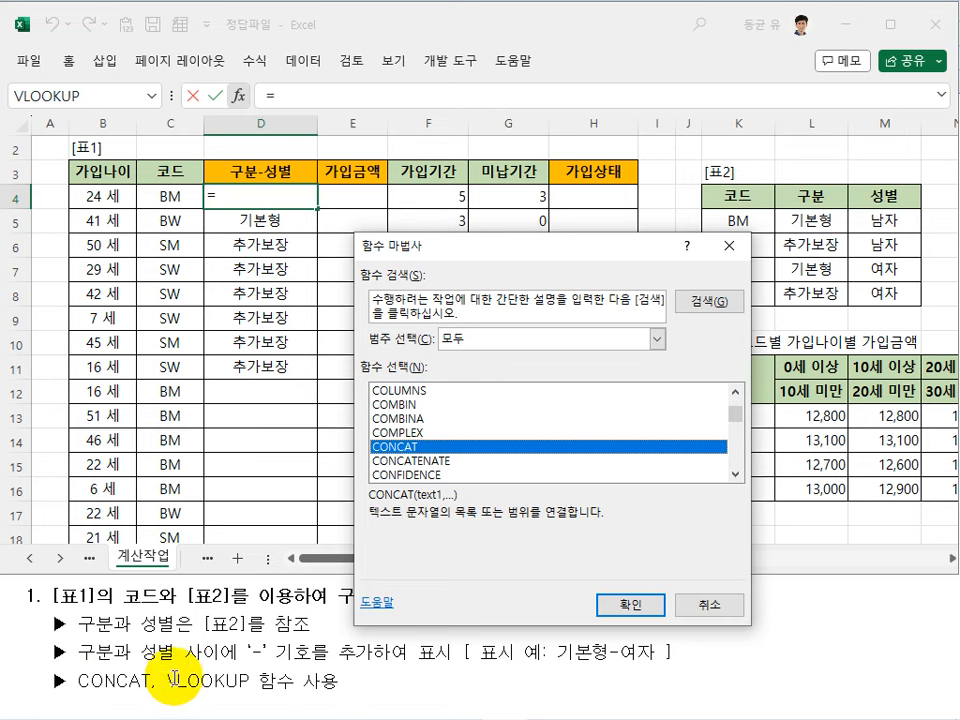
pyautogui.click(617, 605)
pyautogui.moveTo(481, 326); pyautogui.dragTo(514, 261)
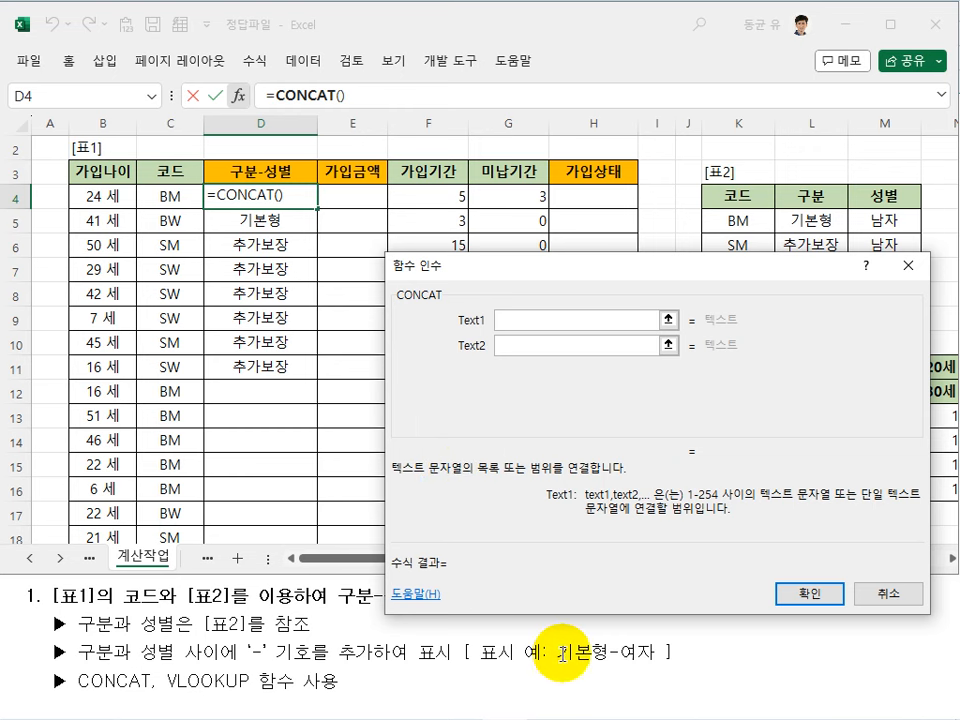
pyautogui.hotkey('ctrl', 'v')
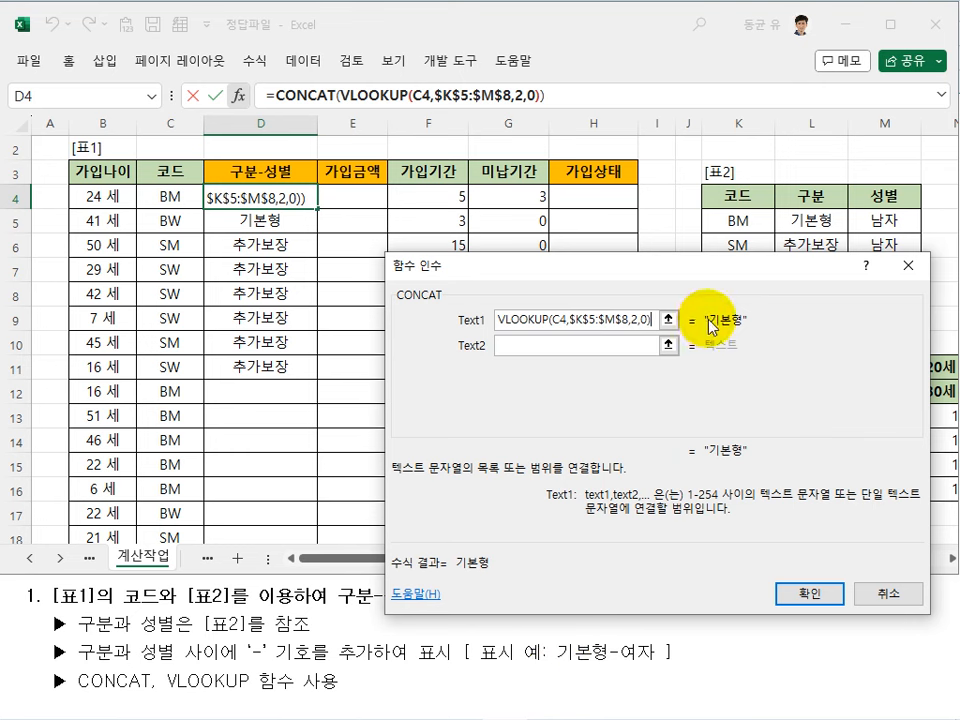
pyautogui.click(527, 347)
pyautogui.write('-')
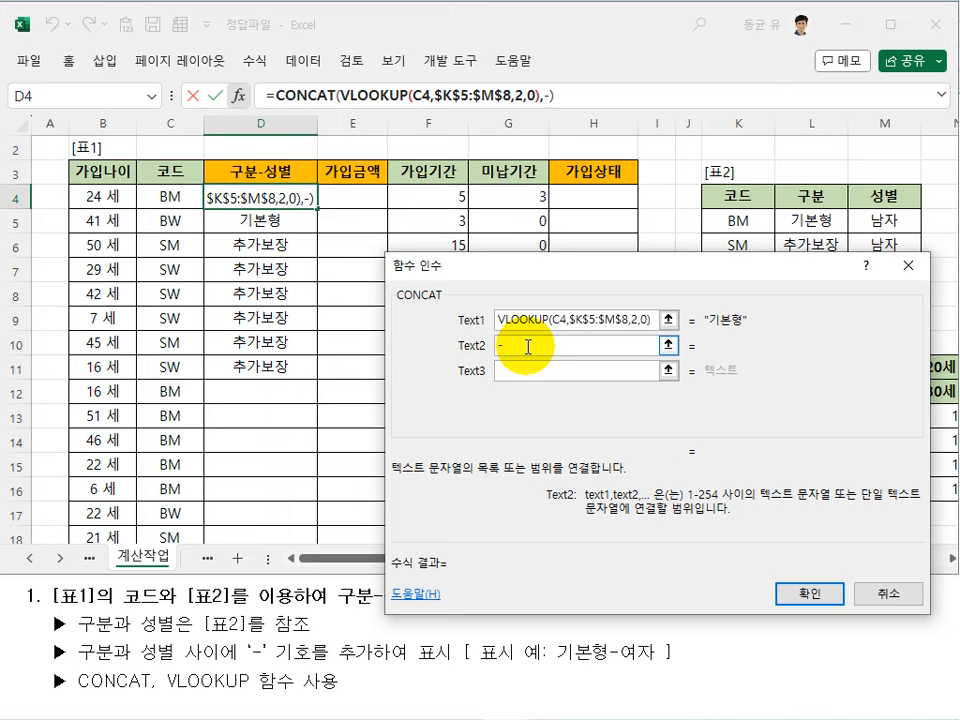
# Step: Add VLOOKUP(C4,$K$5:$M$8,3,0) as Text3 of the CONCAT and copy D4's formula down the 구분-성별 column
pyautogui.click(536, 369)
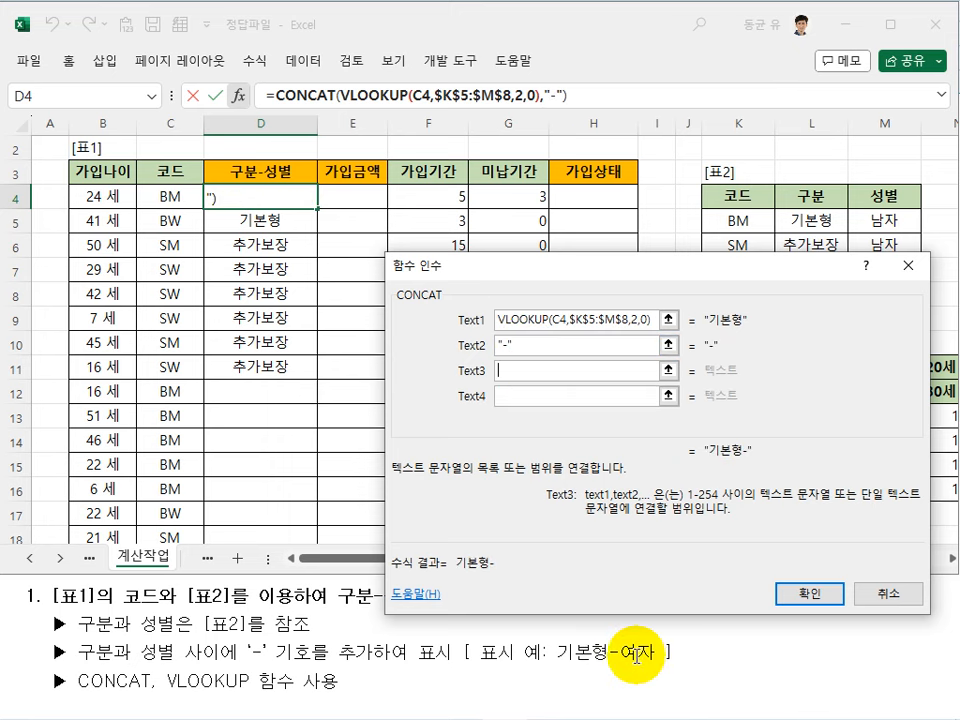
pyautogui.moveTo(648, 268); pyautogui.dragTo(560, 311)
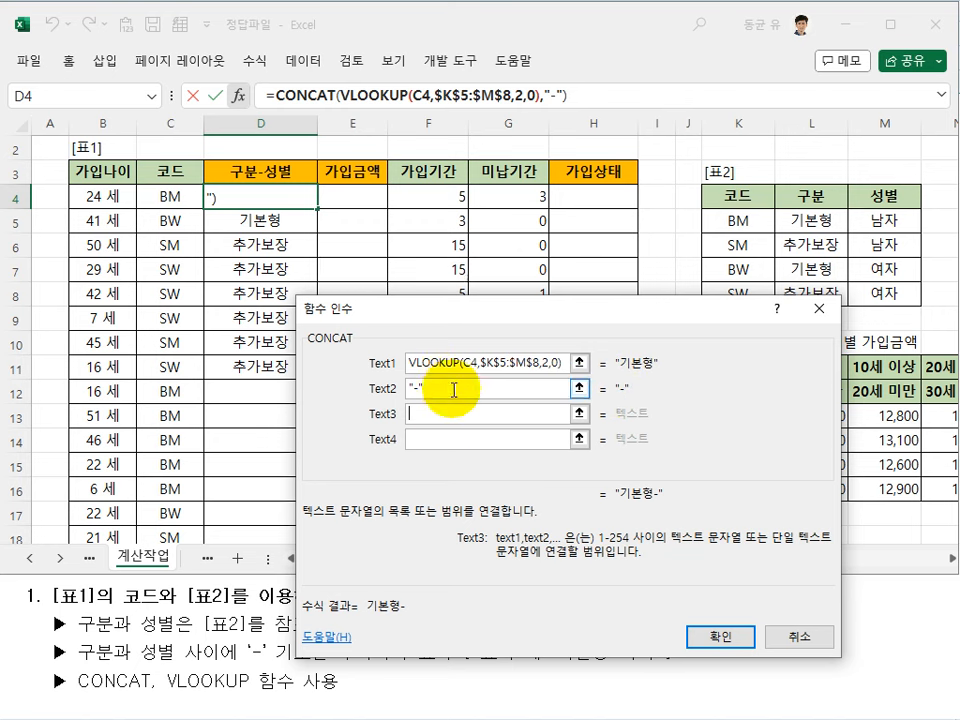
pyautogui.hotkey('ctrl', 'v')
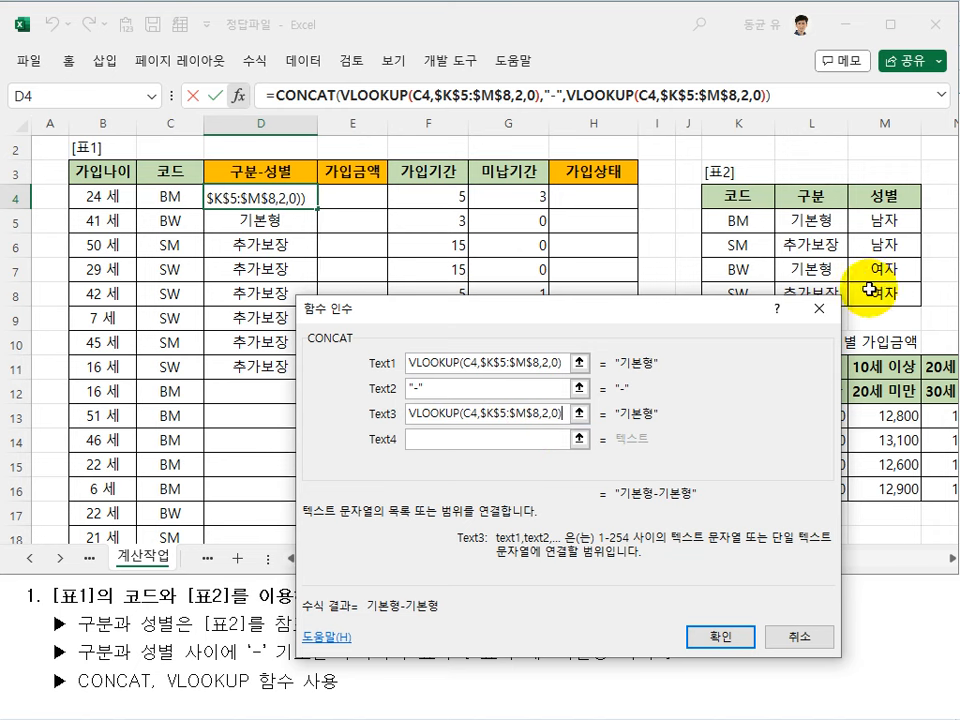
pyautogui.click(549, 411)
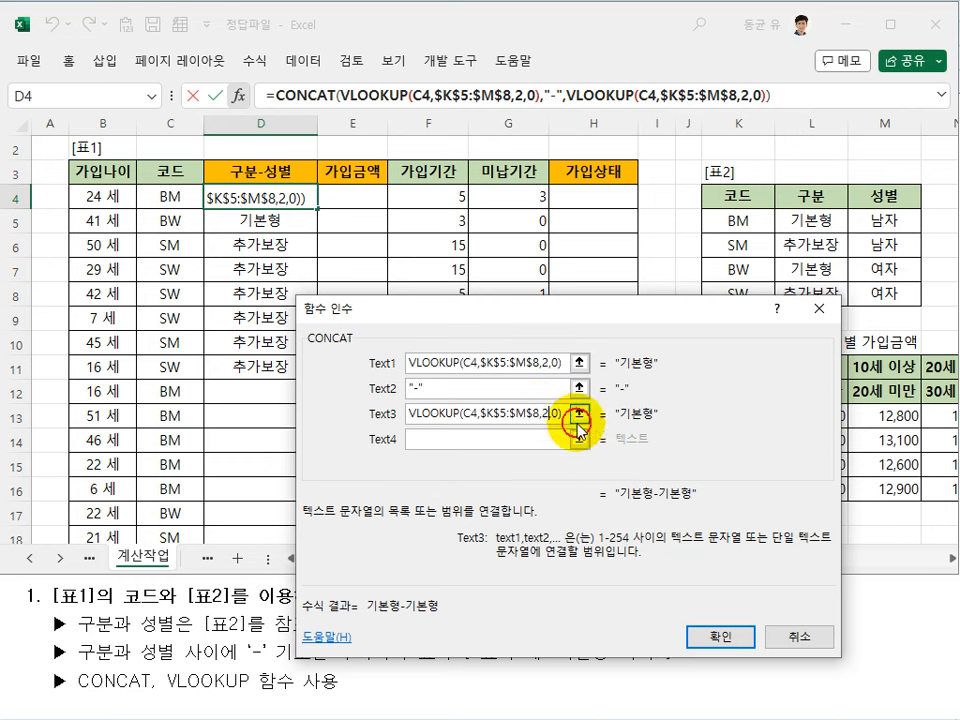
pyautogui.press('BackSpace')
pyautogui.write('3')
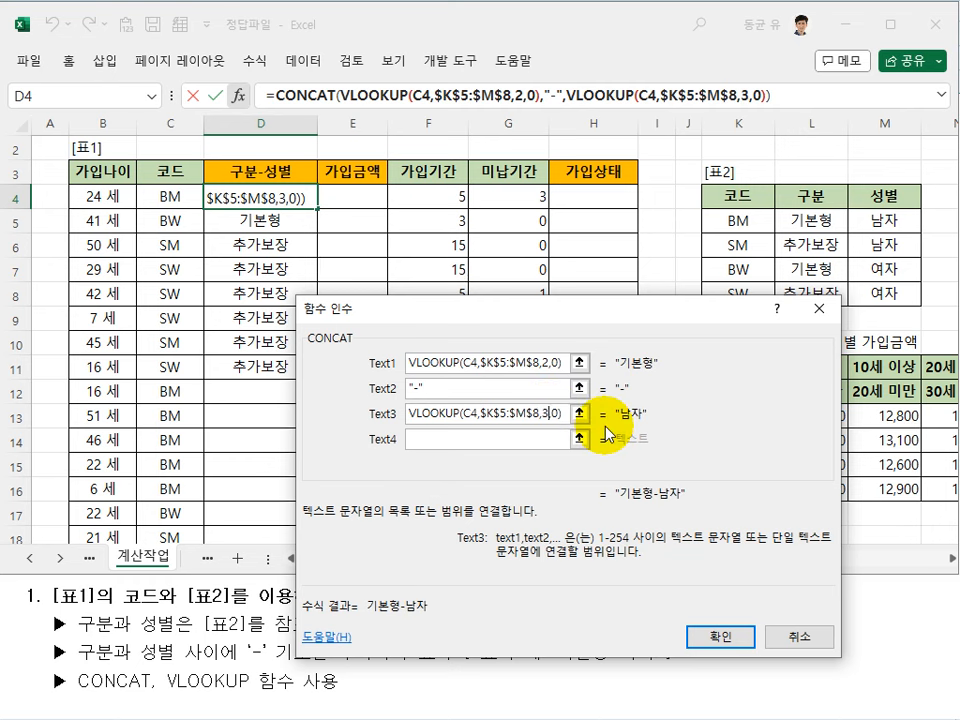
pyautogui.press('Return')
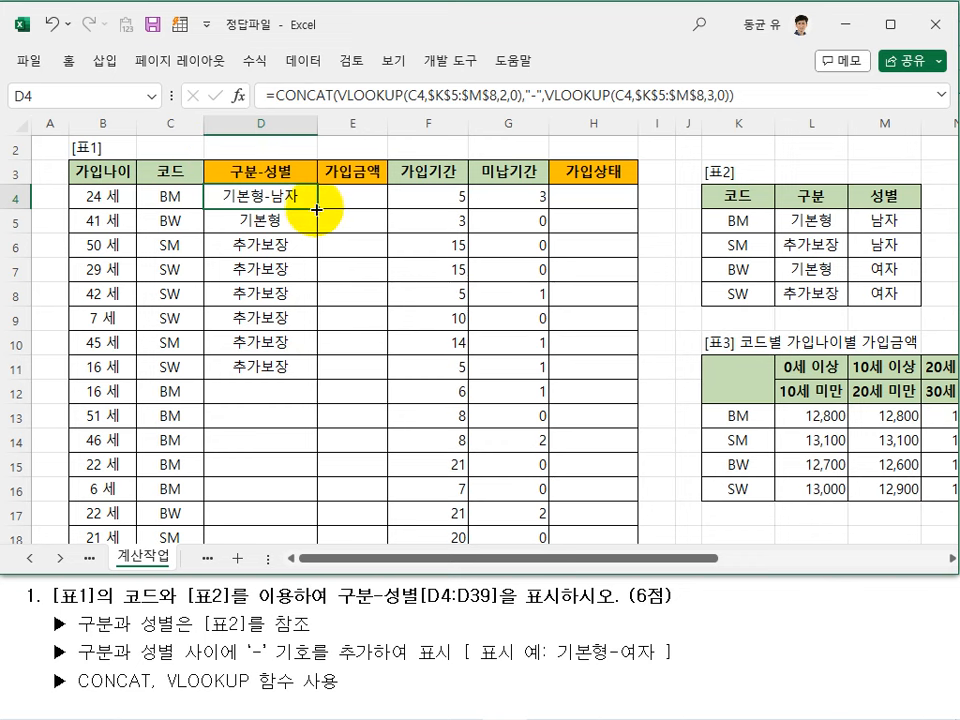
pyautogui.moveTo(317, 210); pyautogui.dragTo(279, 486)
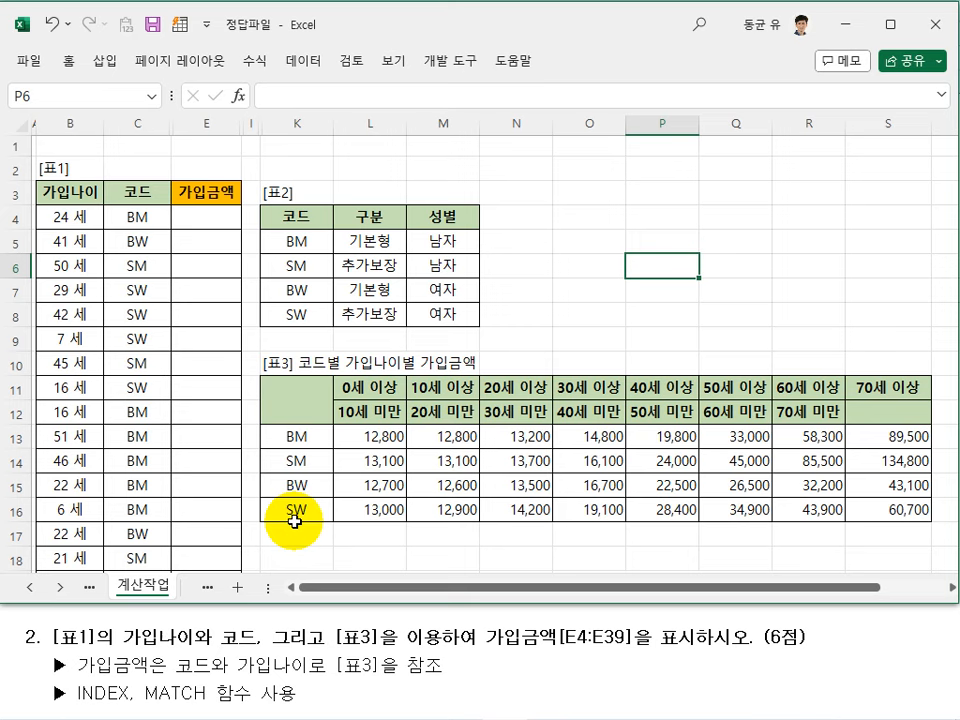
# Step: Enter a MATCH function in E4 that looks up C4 in the absolute range $K$13:$K$16 with match type 0
pyautogui.click(200, 216)
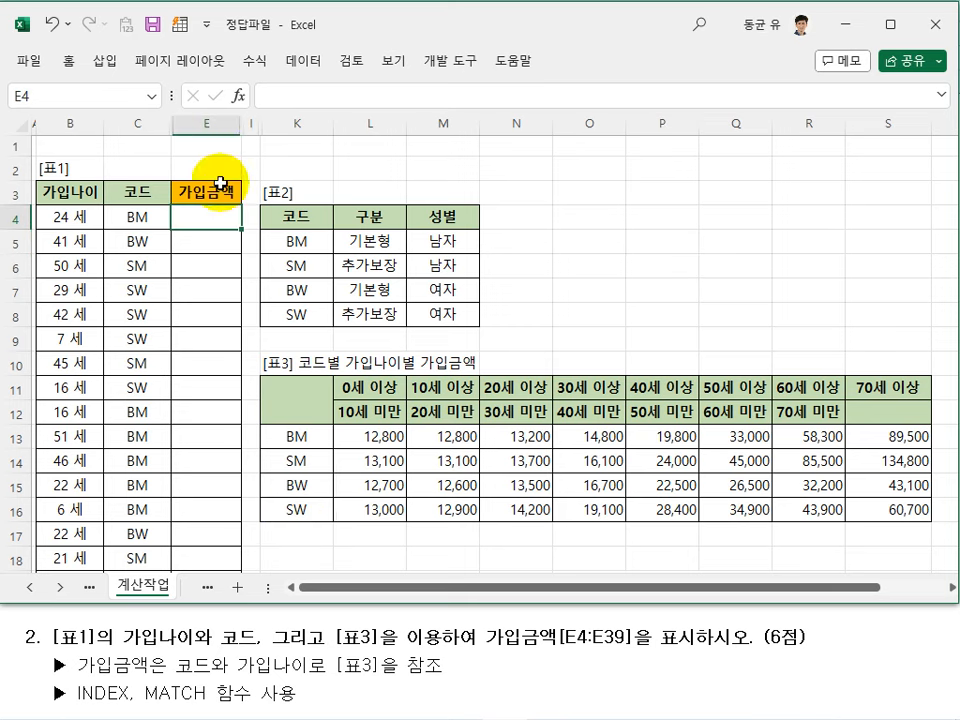
pyautogui.click(240, 96)
pyautogui.click(505, 522)
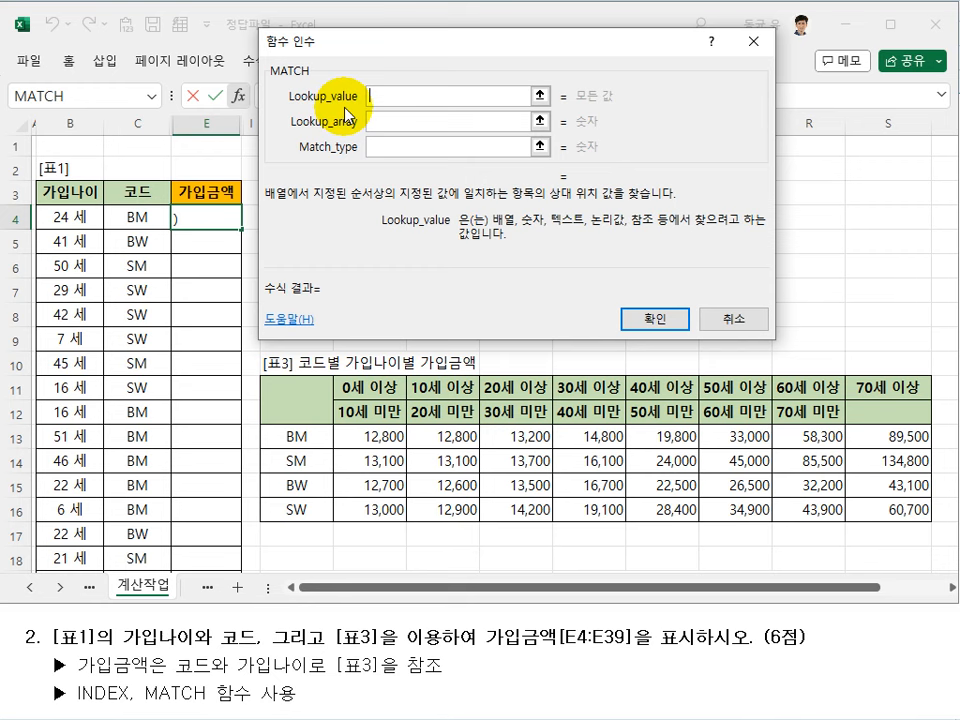
pyautogui.click(137, 220)
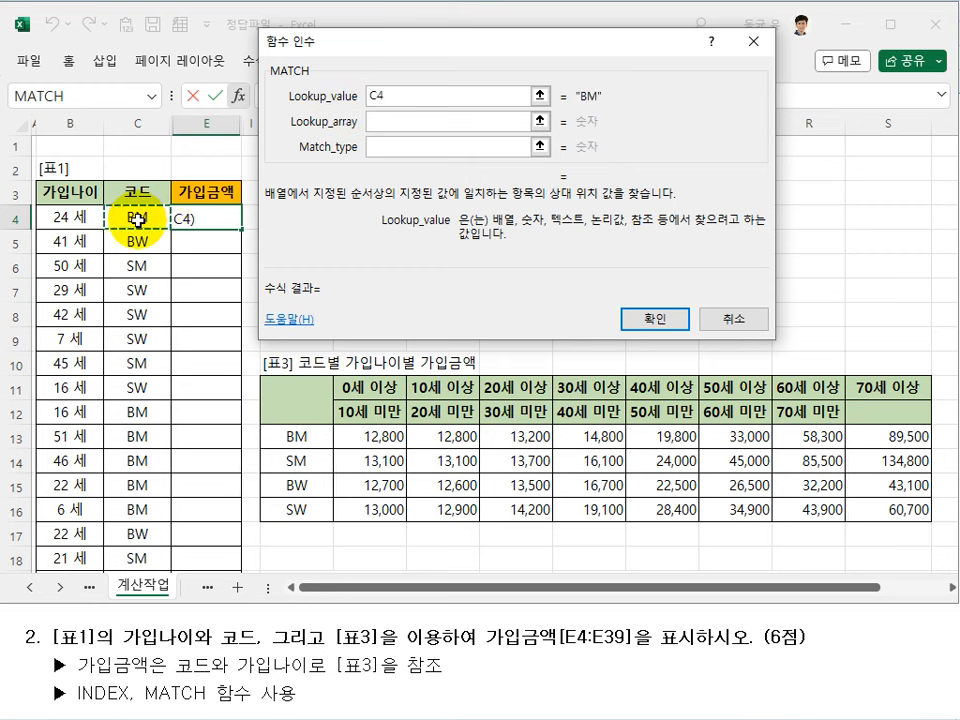
pyautogui.click(386, 121)
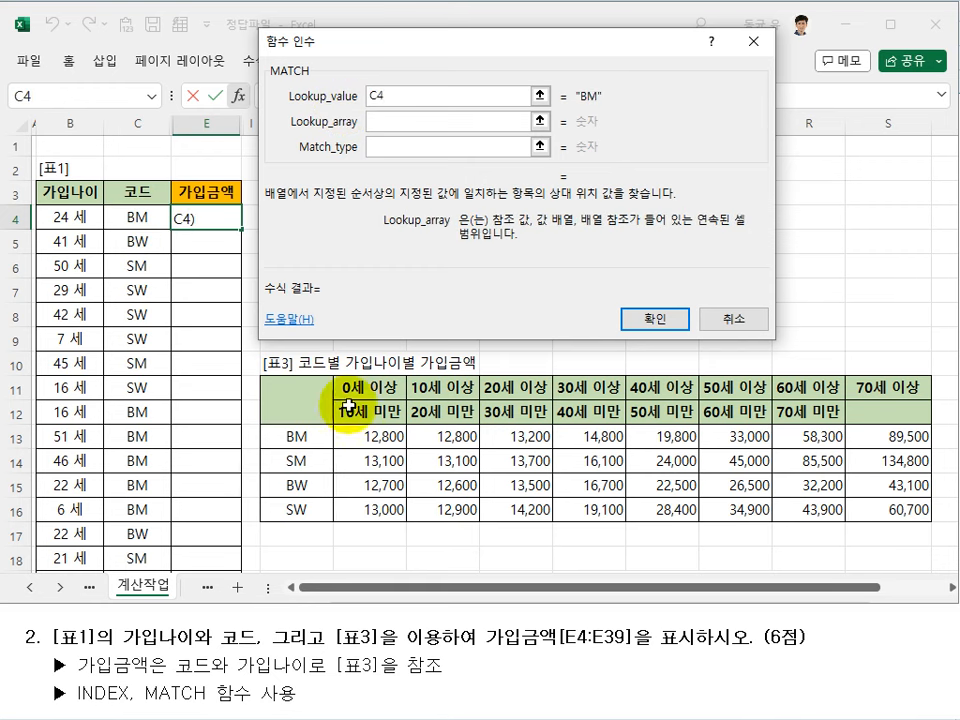
pyautogui.moveTo(308, 436); pyautogui.dragTo(311, 508)
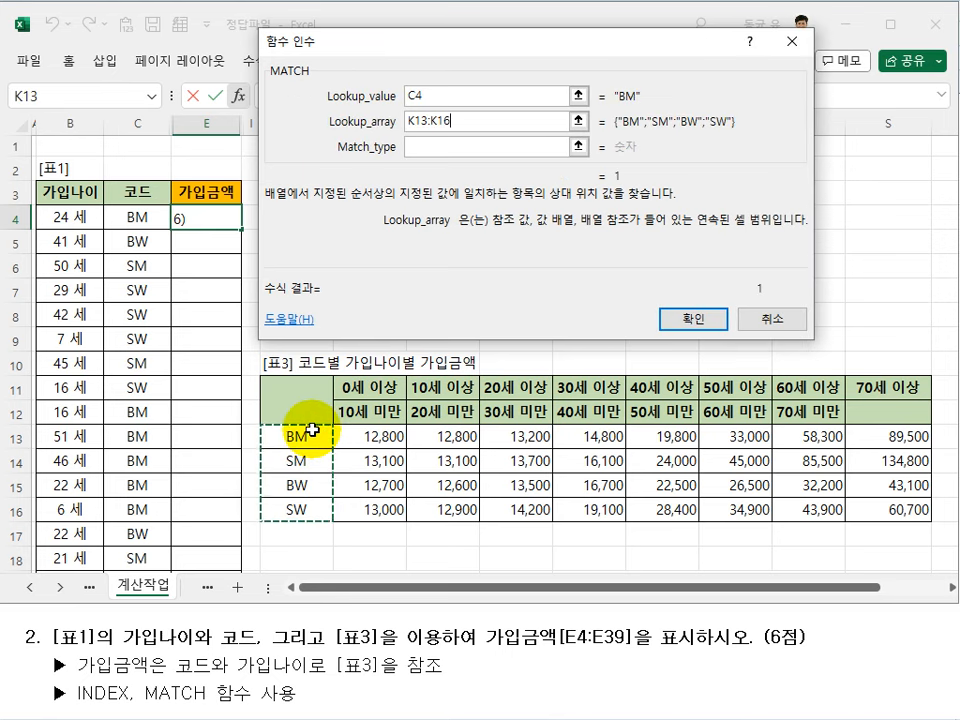
pyautogui.press('F4')
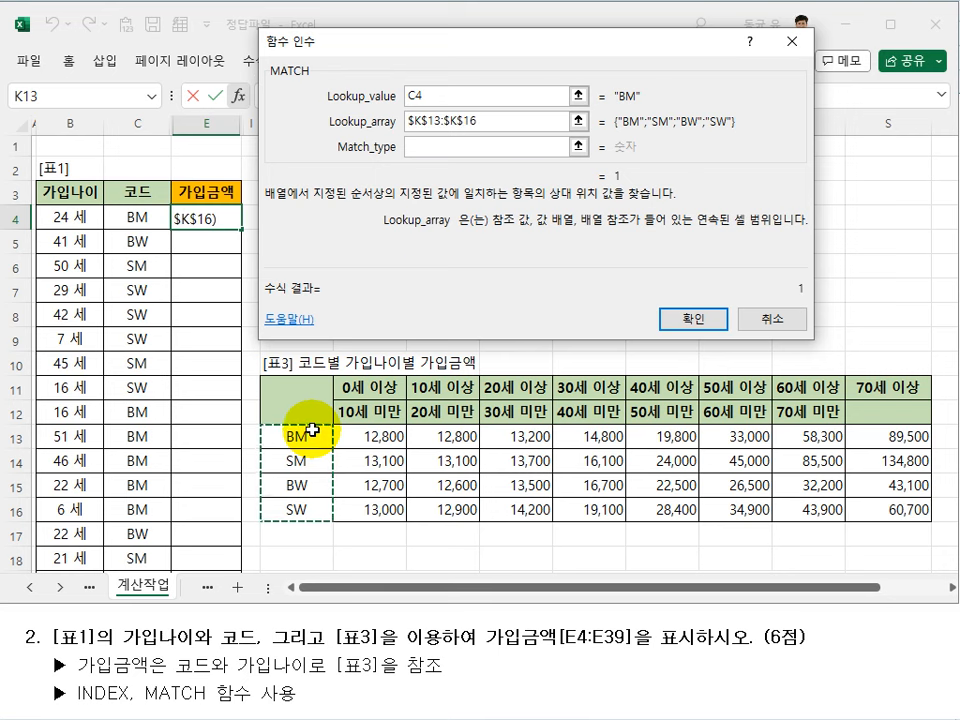
pyautogui.click(430, 147)
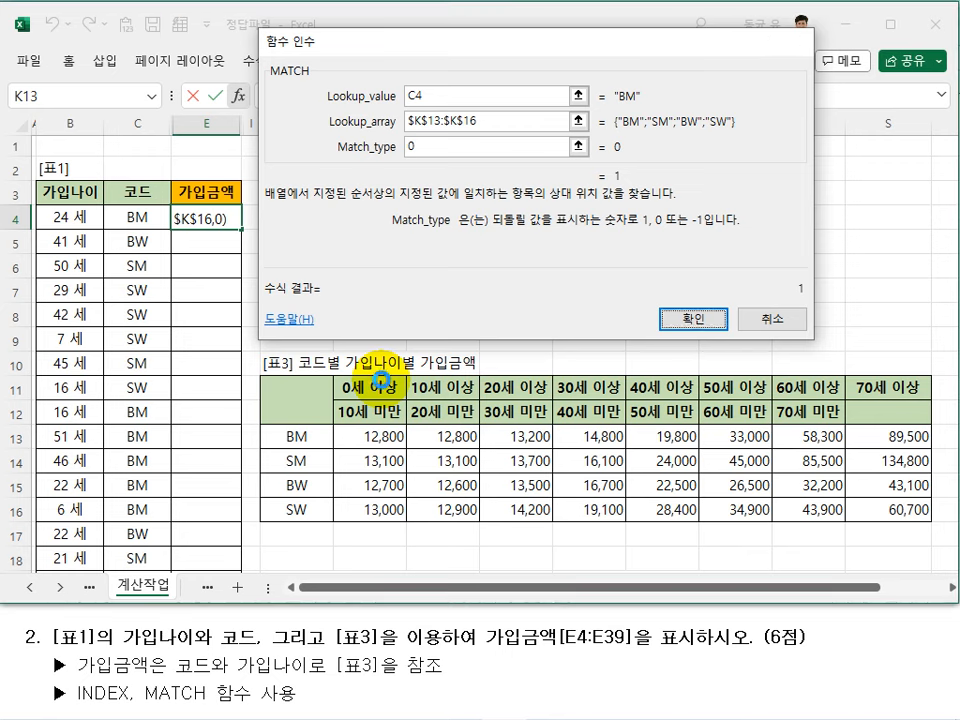
pyautogui.press('Return')
# Step: Copy the MATCH formula from E4 down to E10 and check the cell references in E5
pyautogui.moveTo(241, 230); pyautogui.dragTo(229, 370)
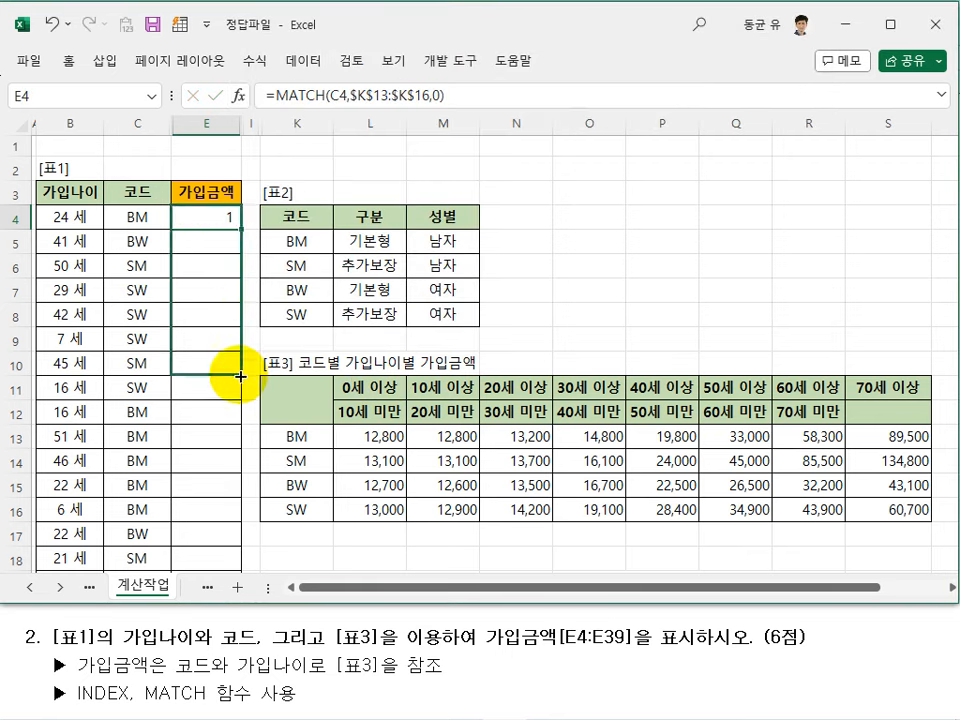
pyautogui.click(223, 435)
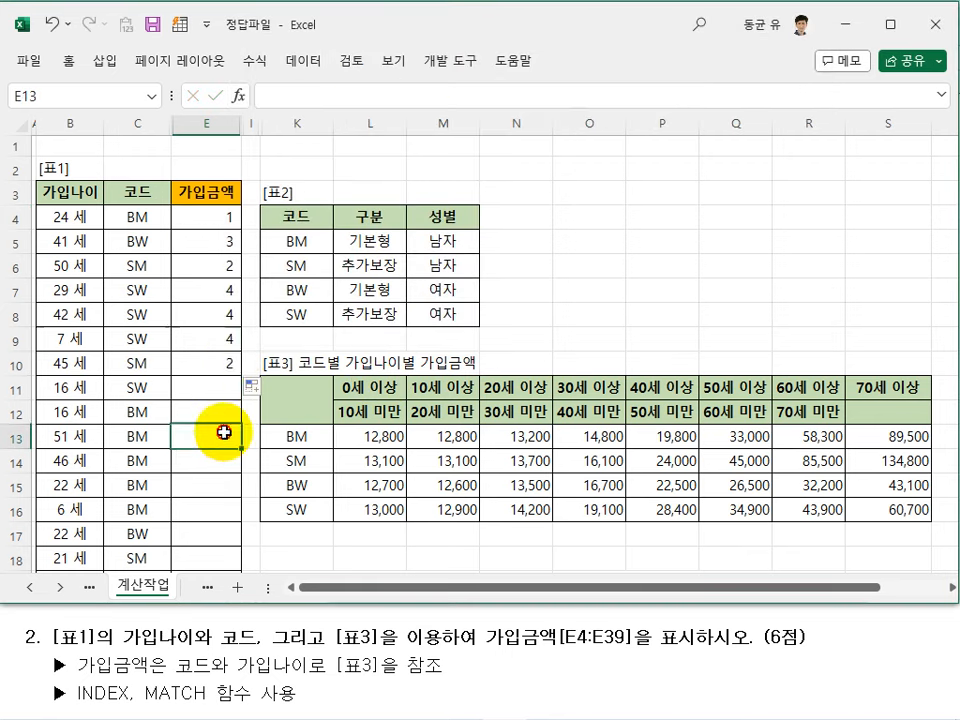
pyautogui.click(135, 216)
pyautogui.click(204, 220)
pyautogui.click(153, 244)
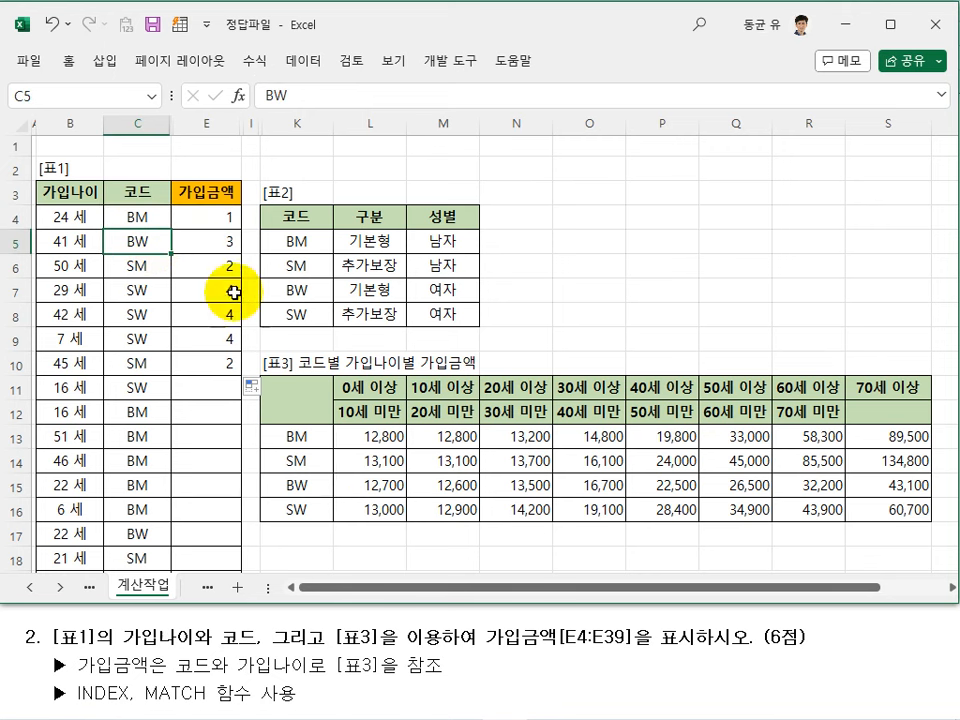
pyautogui.click(219, 240)
pyautogui.doubleClick(219, 240)
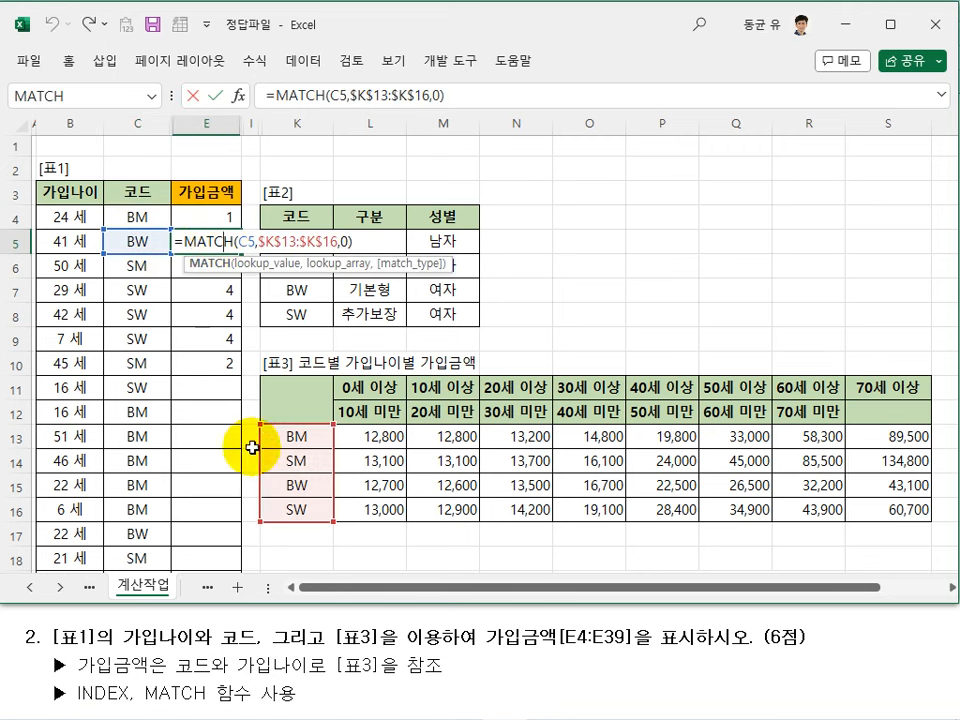
pyautogui.hotkey('ctrl', 'Return')
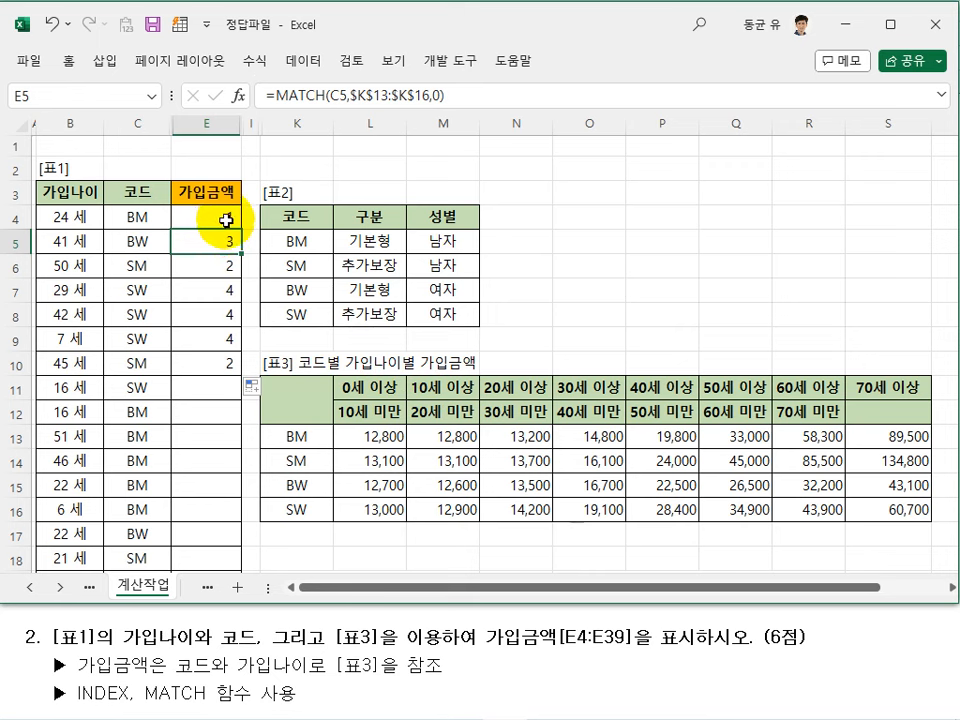
# Step: Examine the underlying values of the age headers in row 11 of [표3] and of the 가입나이 cells in [표1]
pyautogui.click(607, 218)
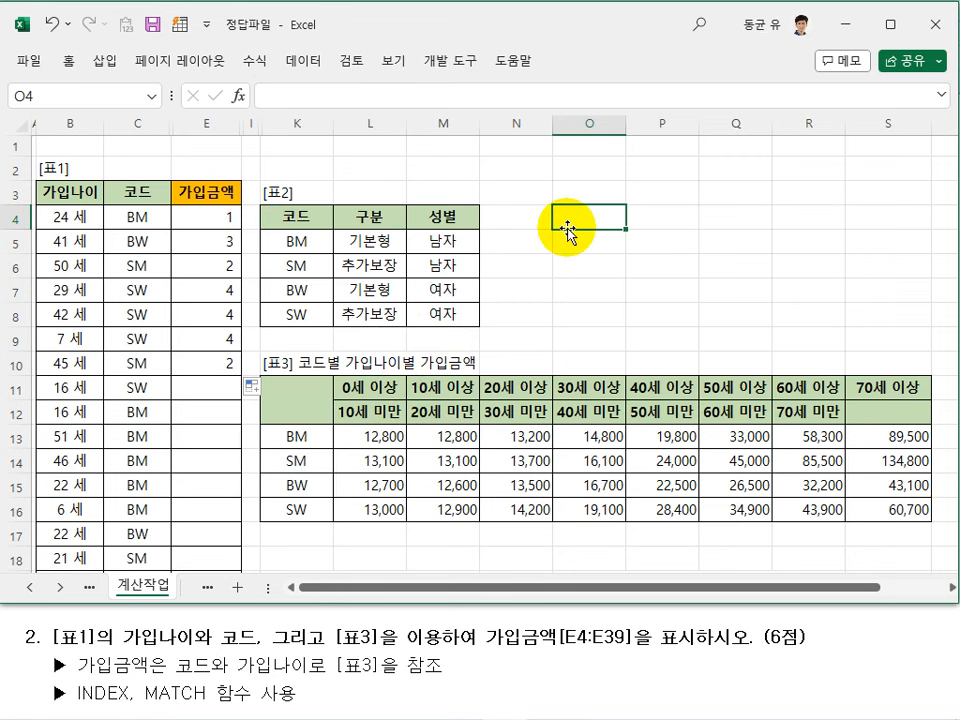
pyautogui.click(518, 411)
pyautogui.click(387, 393)
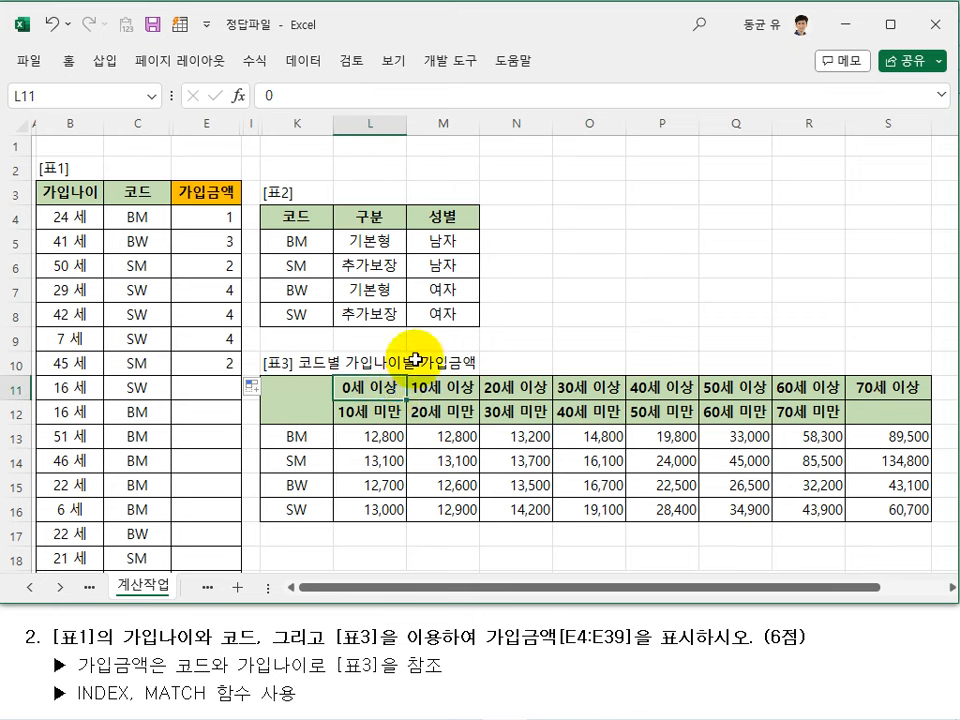
pyautogui.click(419, 394)
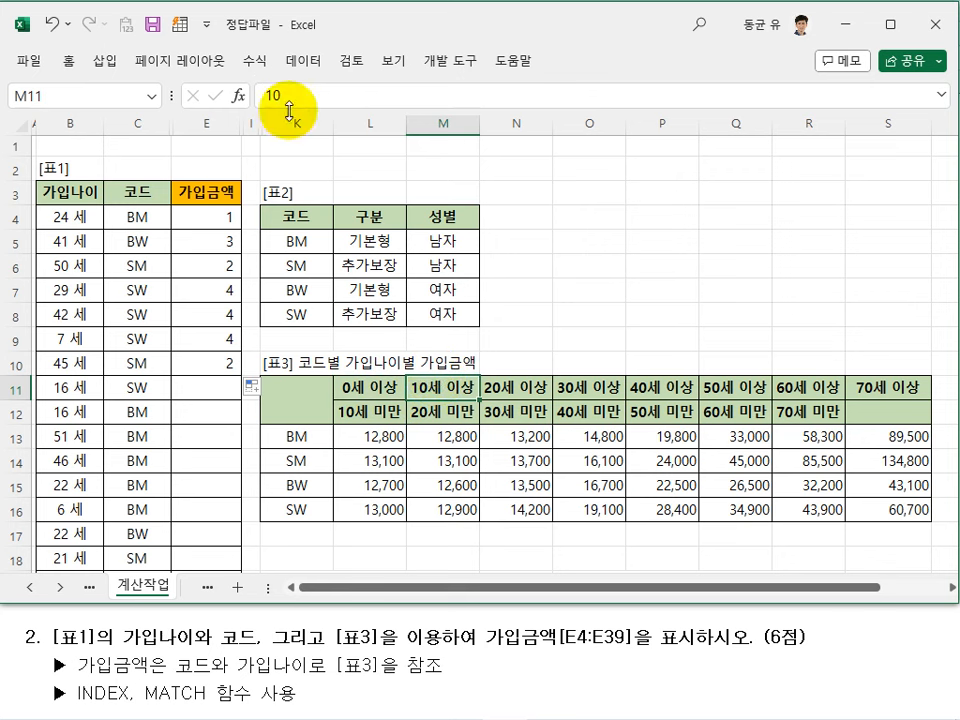
pyautogui.click(496, 389)
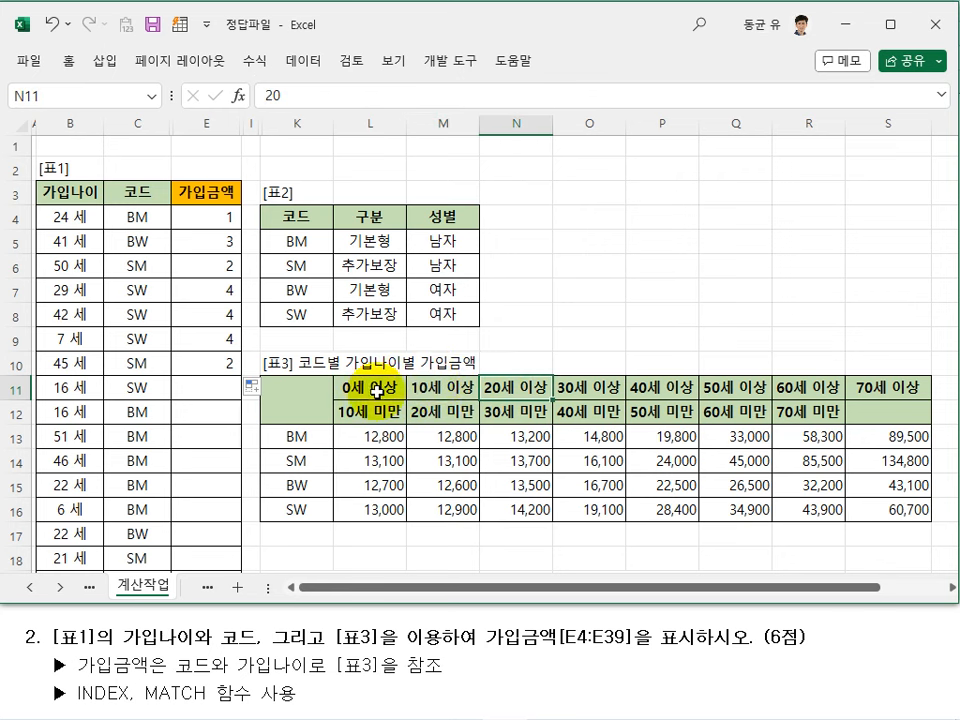
pyautogui.click(567, 390)
pyautogui.click(675, 388)
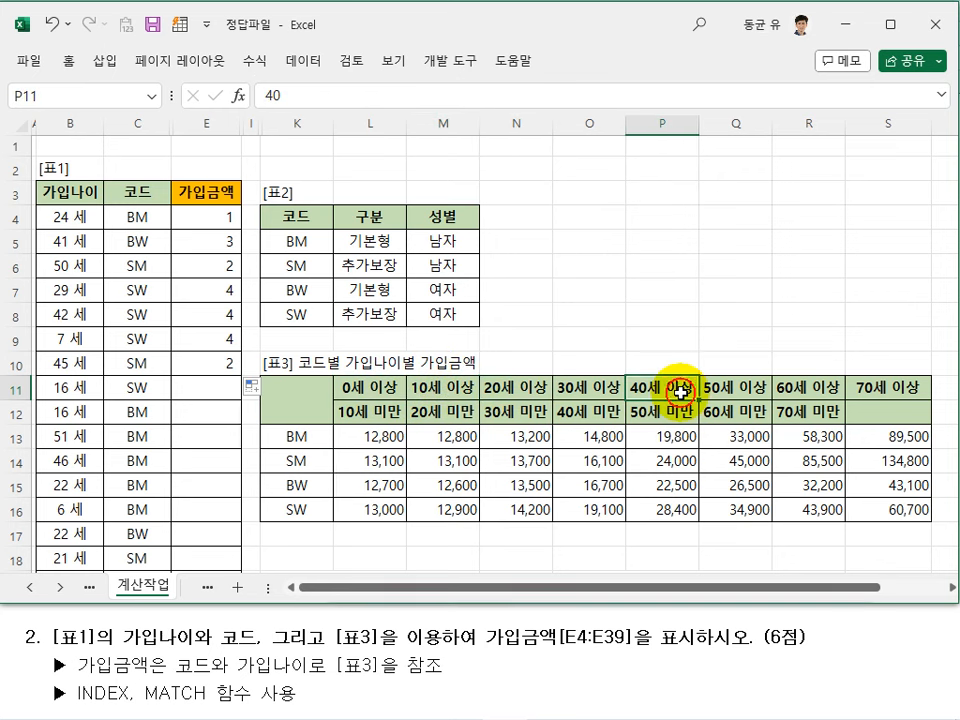
pyautogui.click(57, 217)
pyautogui.click(73, 270)
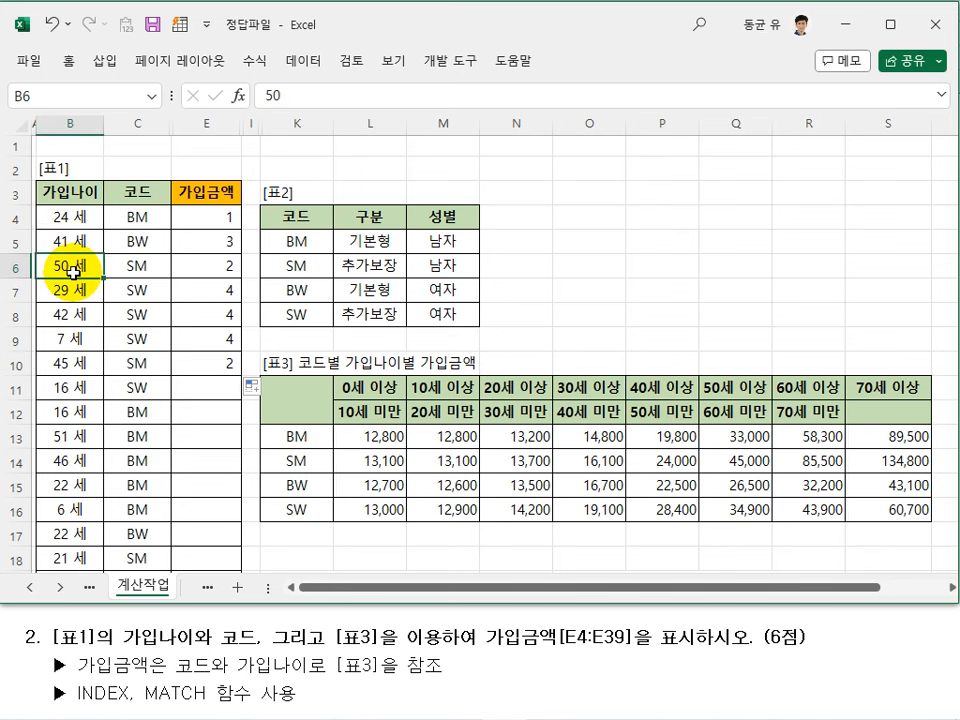
pyautogui.click(82, 218)
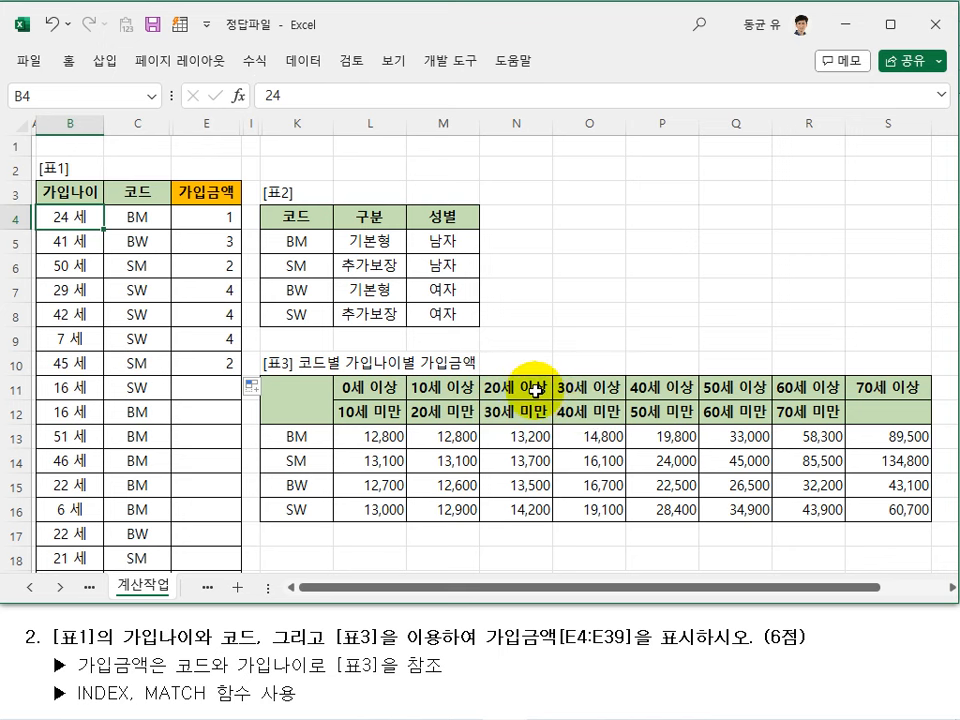
# Step: Start a MATCH function in the empty cell O4 with B4 as the lookup value
pyautogui.click(589, 217)
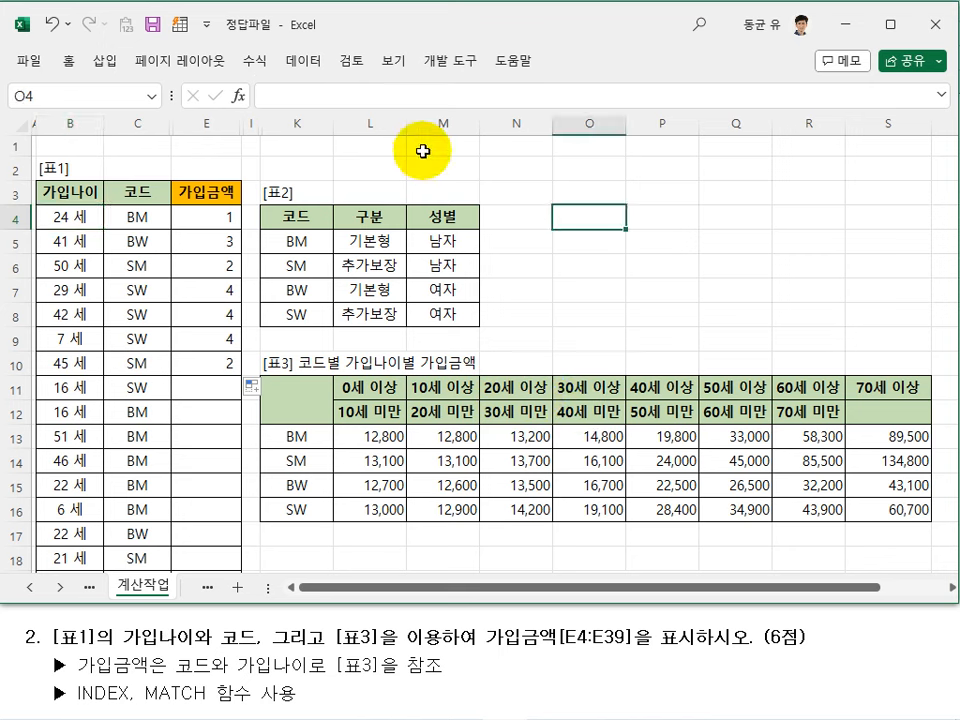
pyautogui.click(238, 96)
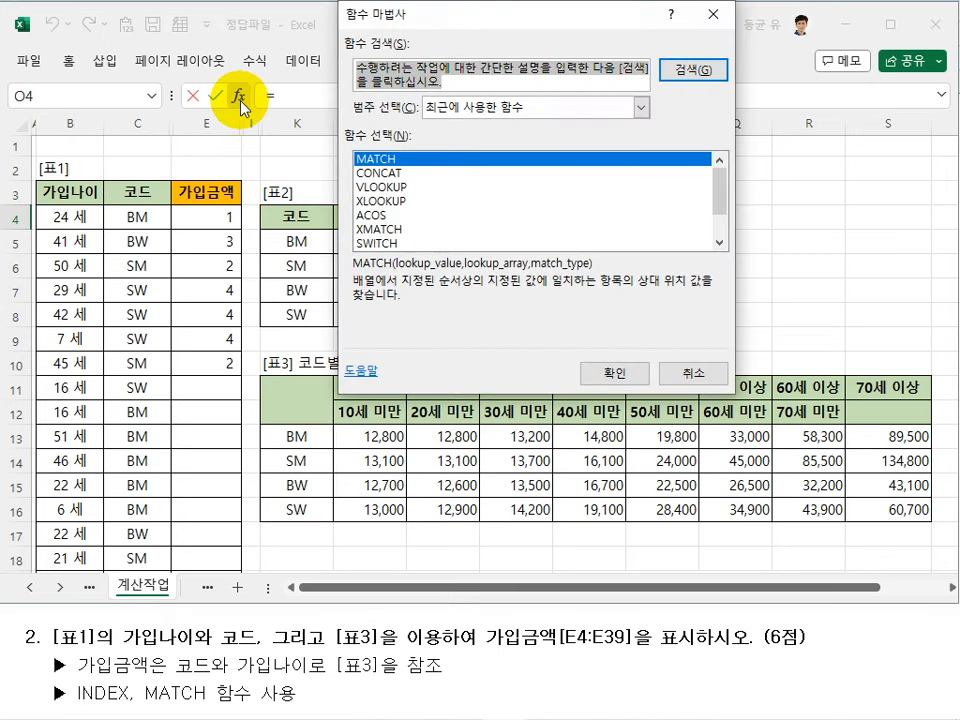
pyautogui.click(588, 370)
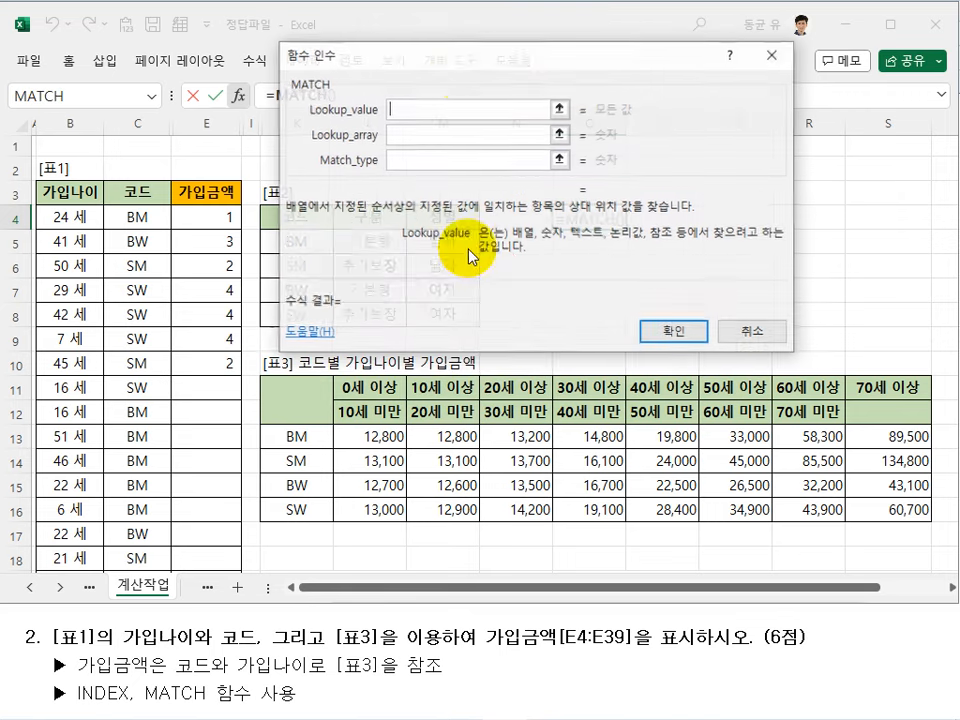
pyautogui.moveTo(416, 62); pyautogui.dragTo(542, 52)
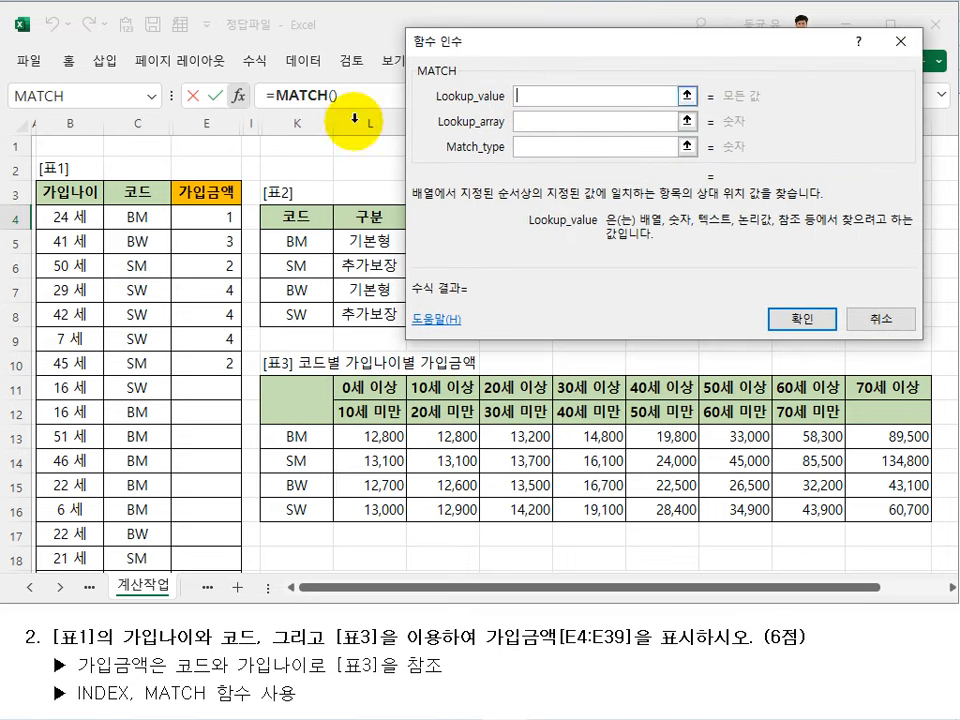
pyautogui.click(70, 216)
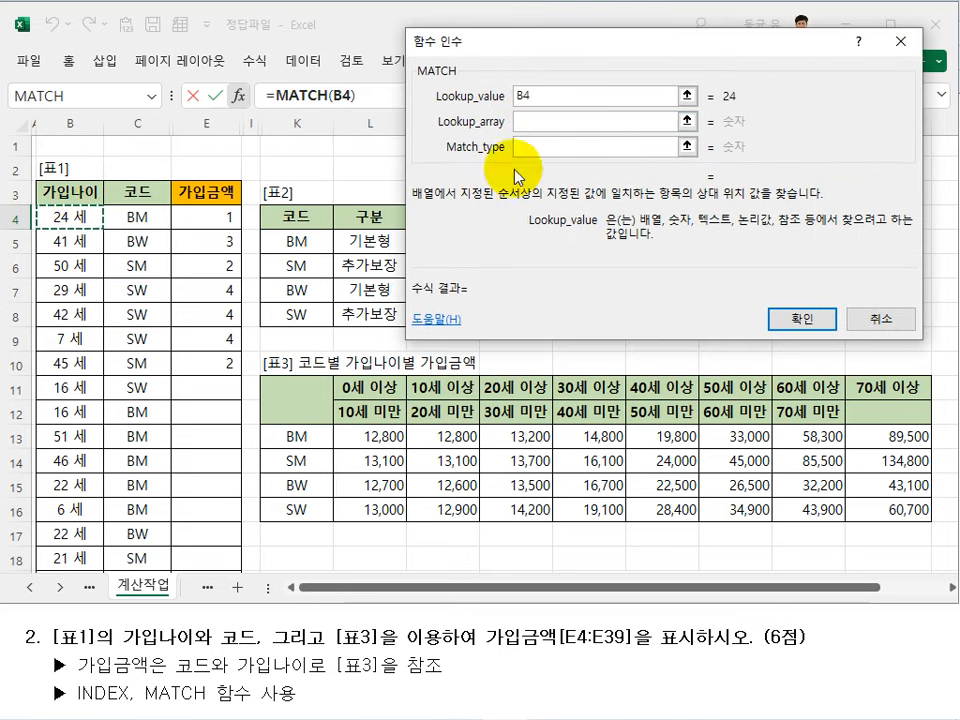
# Step: Complete O4's MATCH function with $L$11:$S$11 as the absolute lookup array and 1 as the match type
pyautogui.click(546, 121)
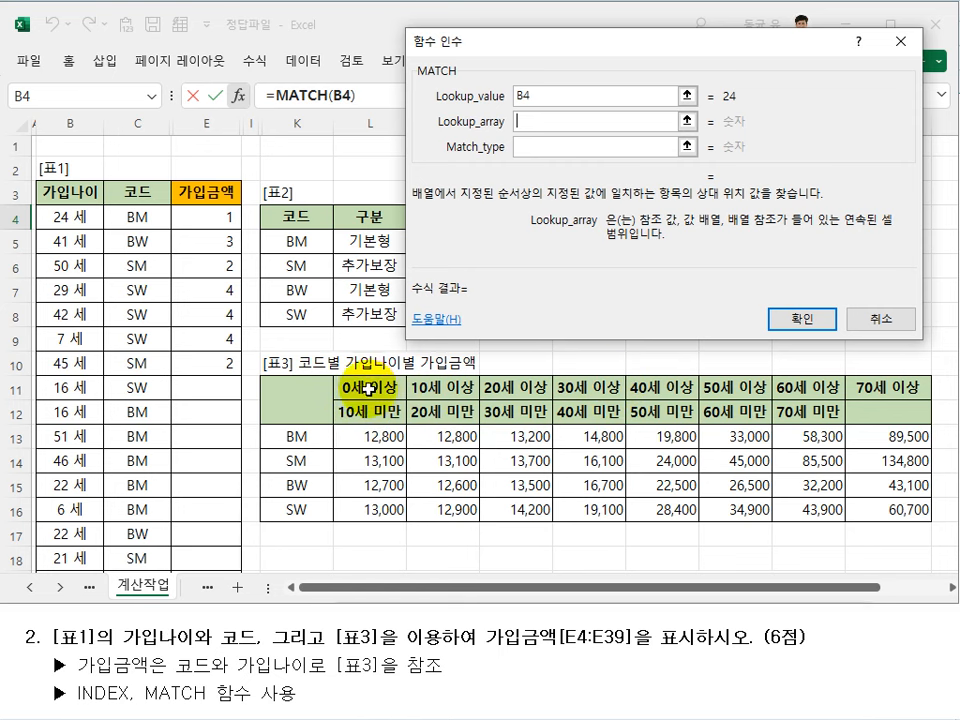
pyautogui.moveTo(368, 386); pyautogui.dragTo(881, 381)
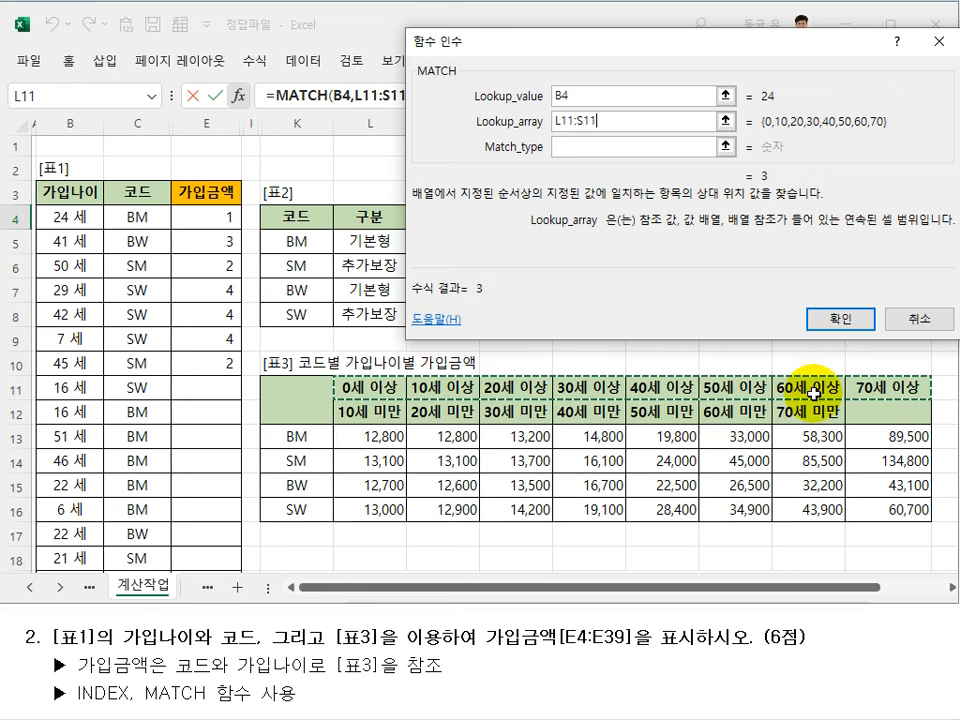
pyautogui.press('F4')
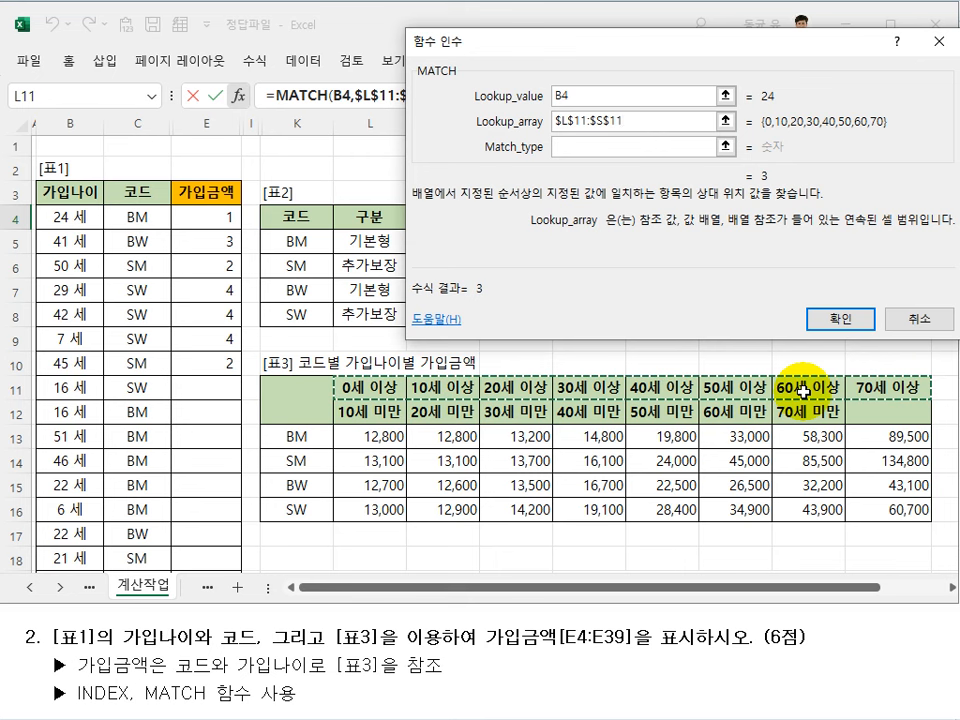
pyautogui.click(634, 145)
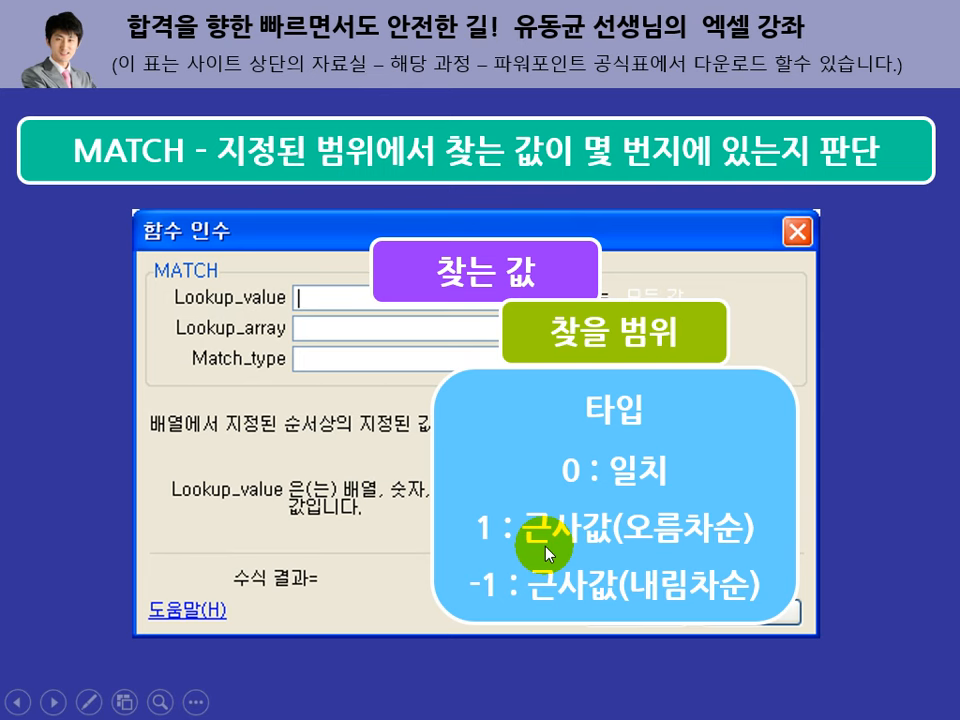
pyautogui.click(452, 529)
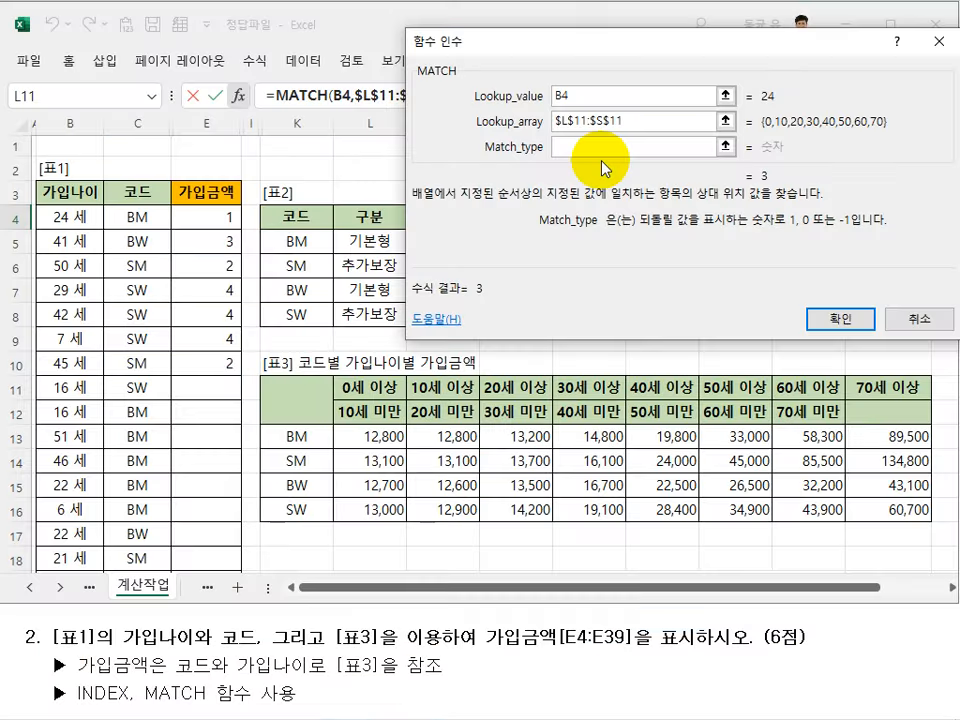
pyautogui.write('11:$')
pyautogui.click(834, 319)
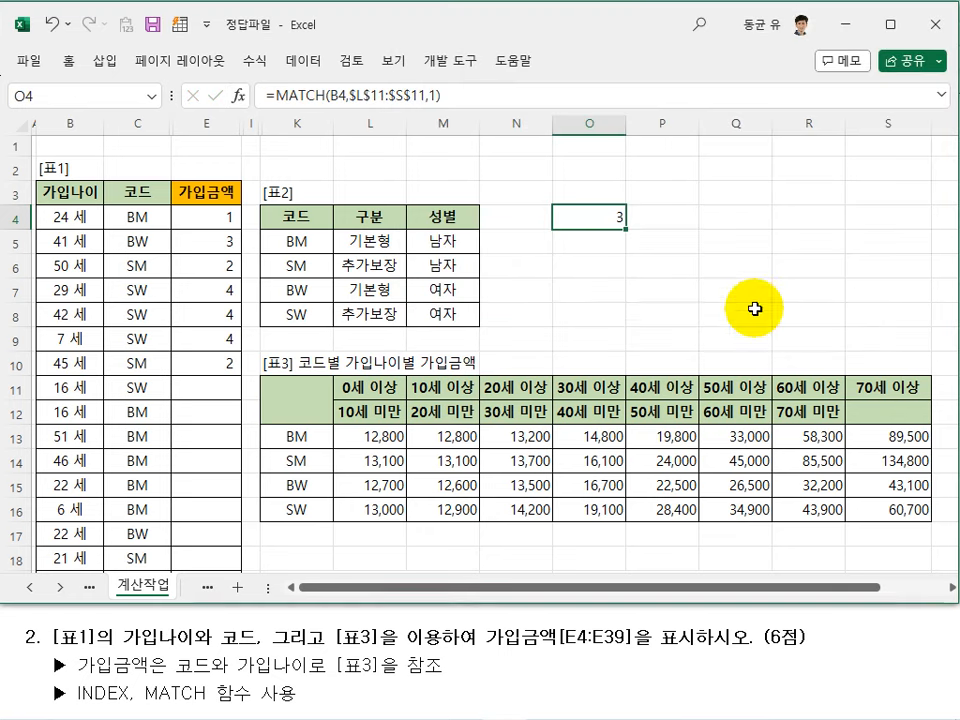
# Step: Copy O4's MATCH formula down to O9 and compare the positions with the age headers in L11:S11
pyautogui.moveTo(628, 229); pyautogui.dragTo(634, 328)
pyautogui.click(705, 270)
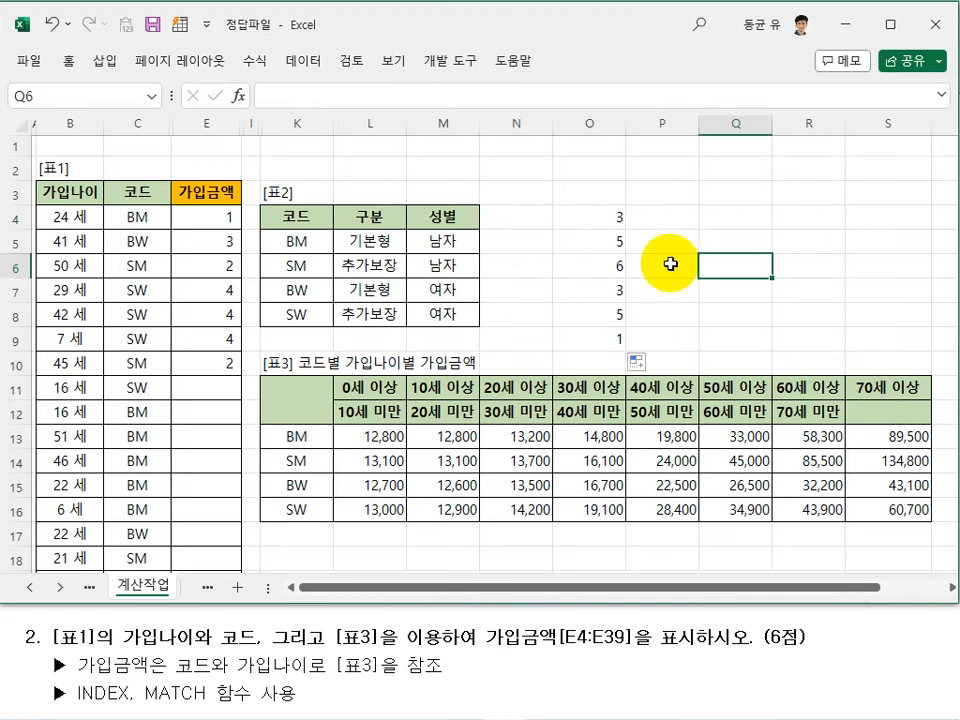
pyautogui.click(614, 218)
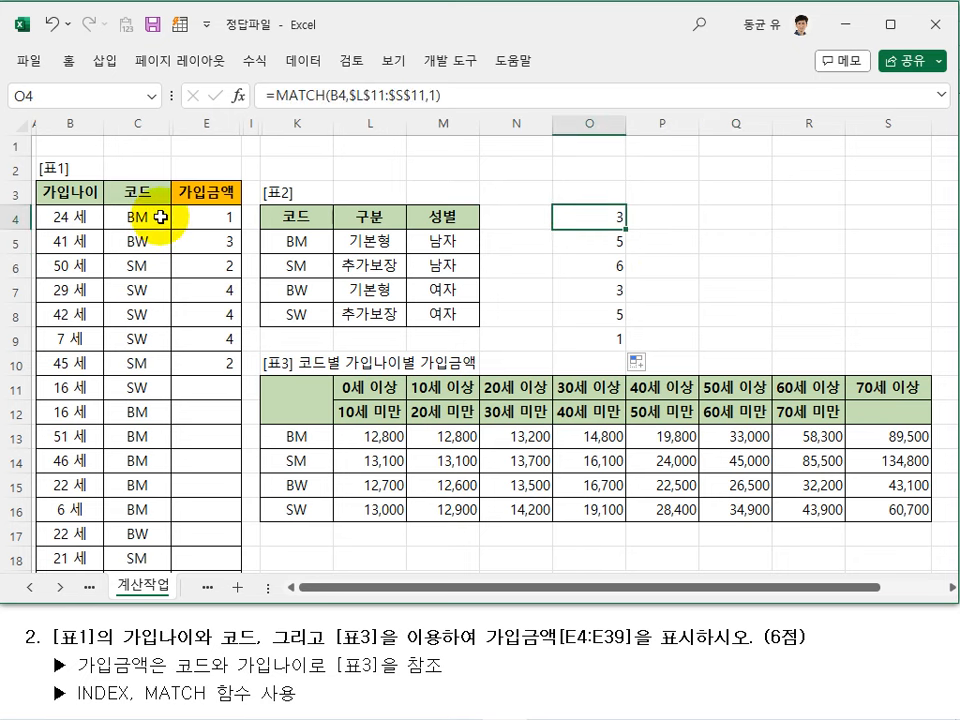
pyautogui.moveTo(372, 388); pyautogui.dragTo(900, 394)
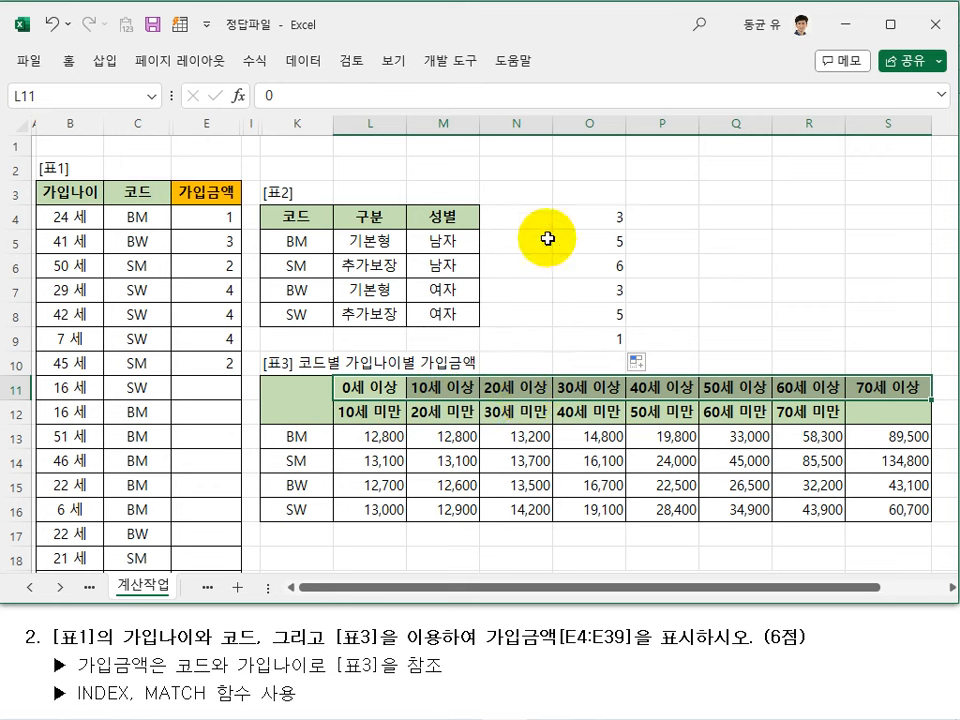
pyautogui.click(671, 386)
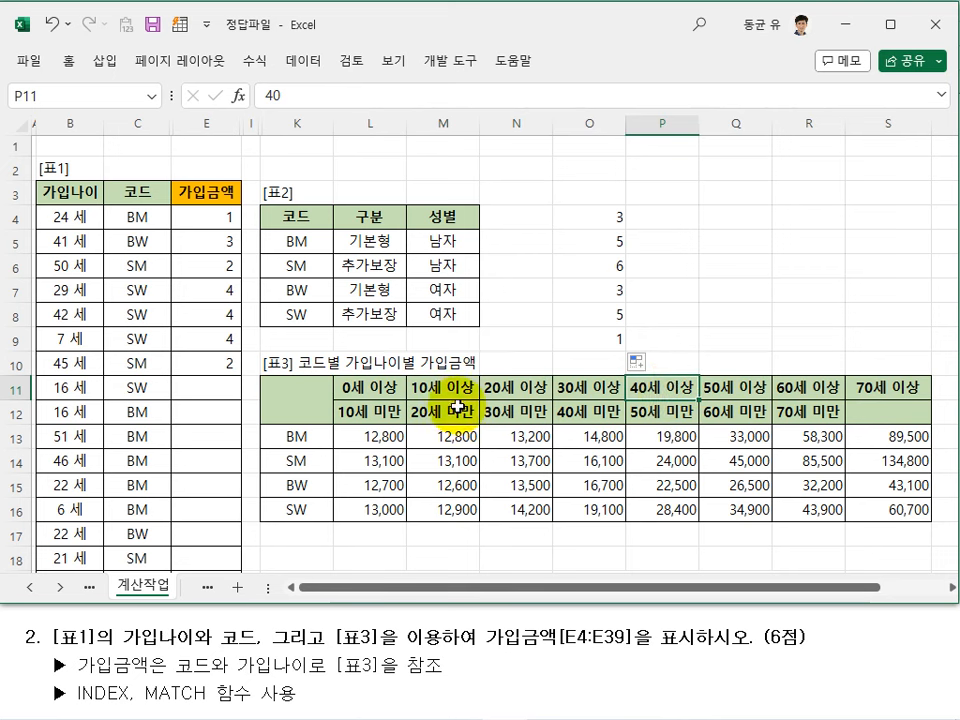
# Step: Clear the copied formulas from O5:O9, keeping the one in O4
pyautogui.click(612, 242)
pyautogui.moveTo(612, 243); pyautogui.dragTo(606, 338)
pyautogui.press('Delete')
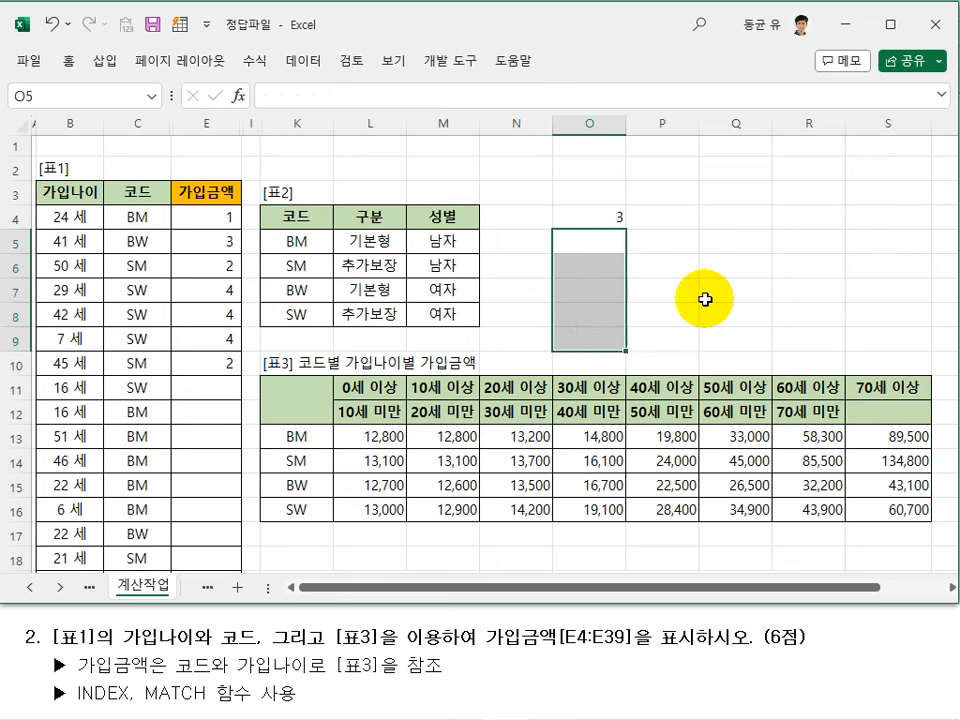
# Step: Cut the expression MATCH(C4,$K$13:$K$16,0) out of E4's formula, leaving only the equals sign
pyautogui.press('Up')
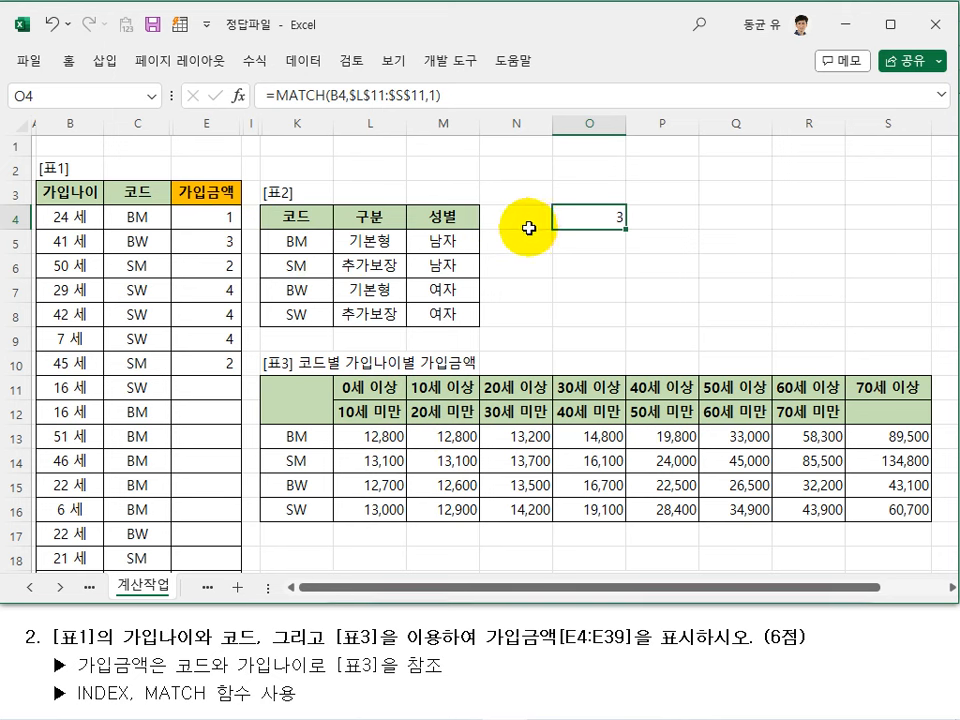
pyautogui.click(227, 223)
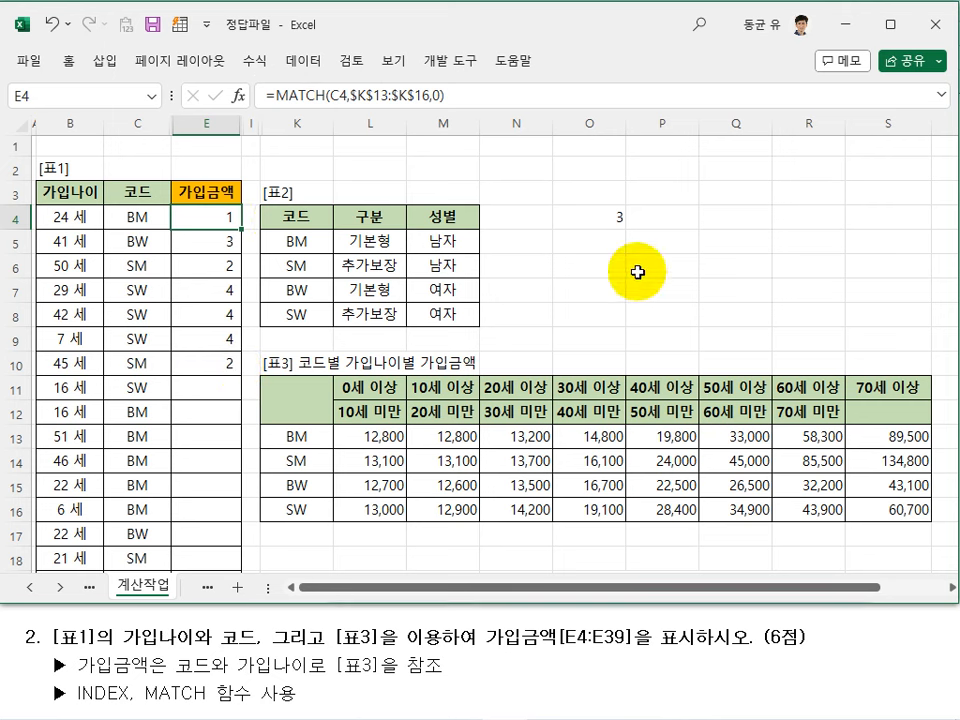
pyautogui.click(614, 215)
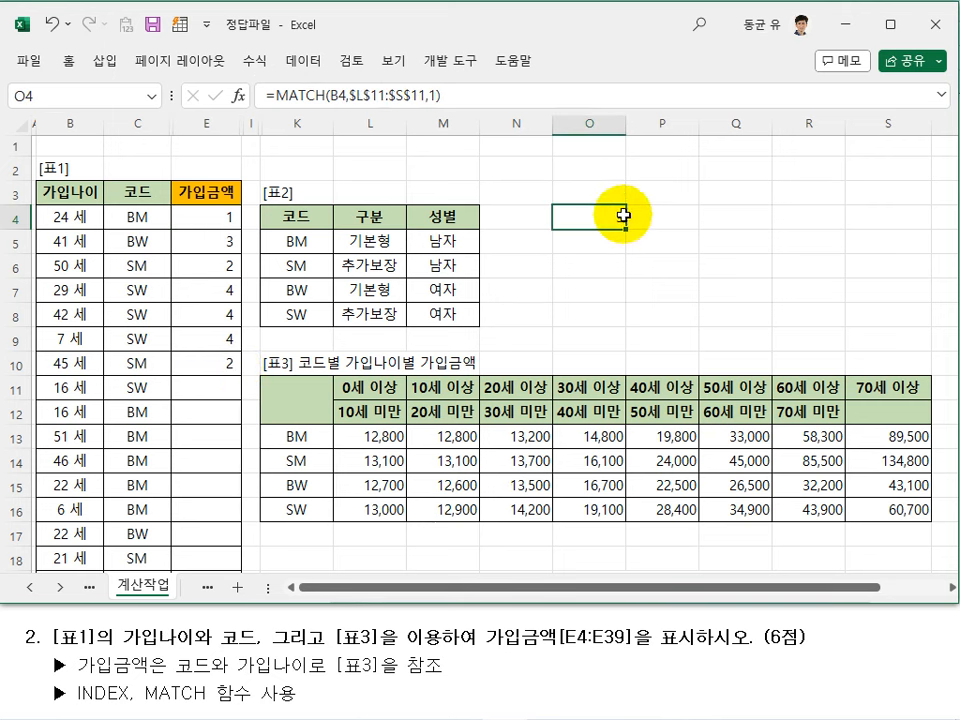
pyautogui.click(210, 218)
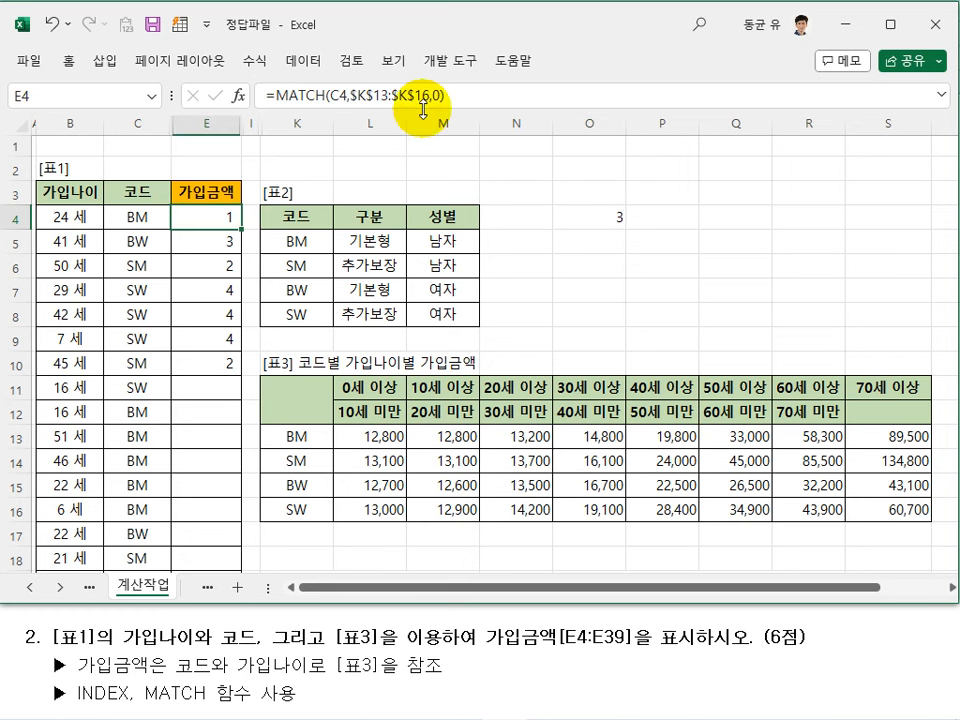
pyautogui.click(448, 95)
pyautogui.moveTo(448, 95); pyautogui.dragTo(278, 86)
pyautogui.hotkey('ctrl', 'c')
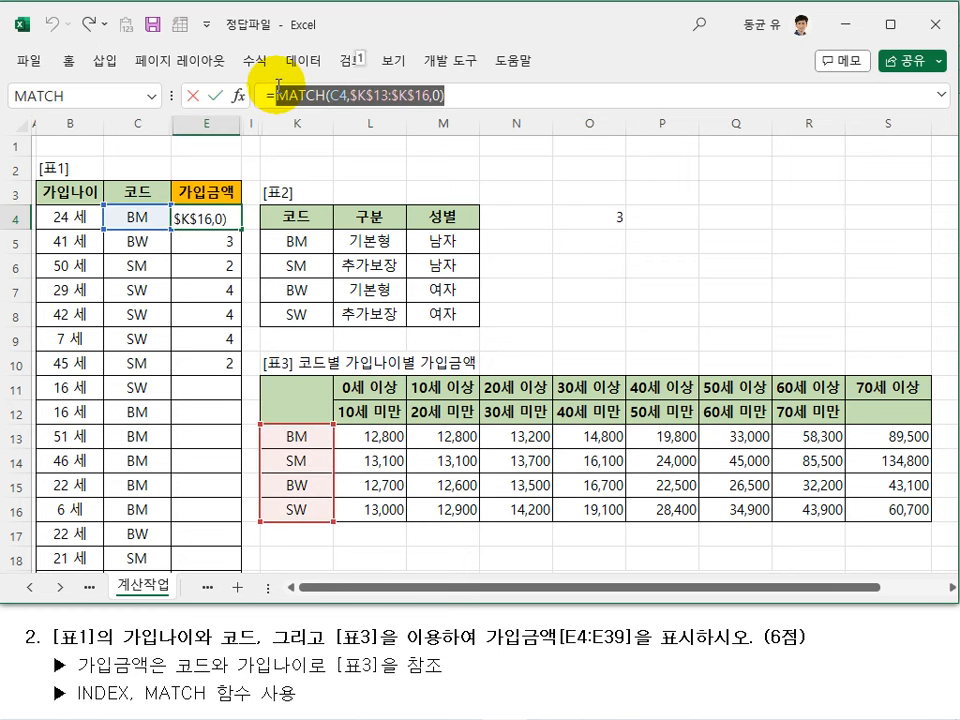
pyautogui.press('Delete')
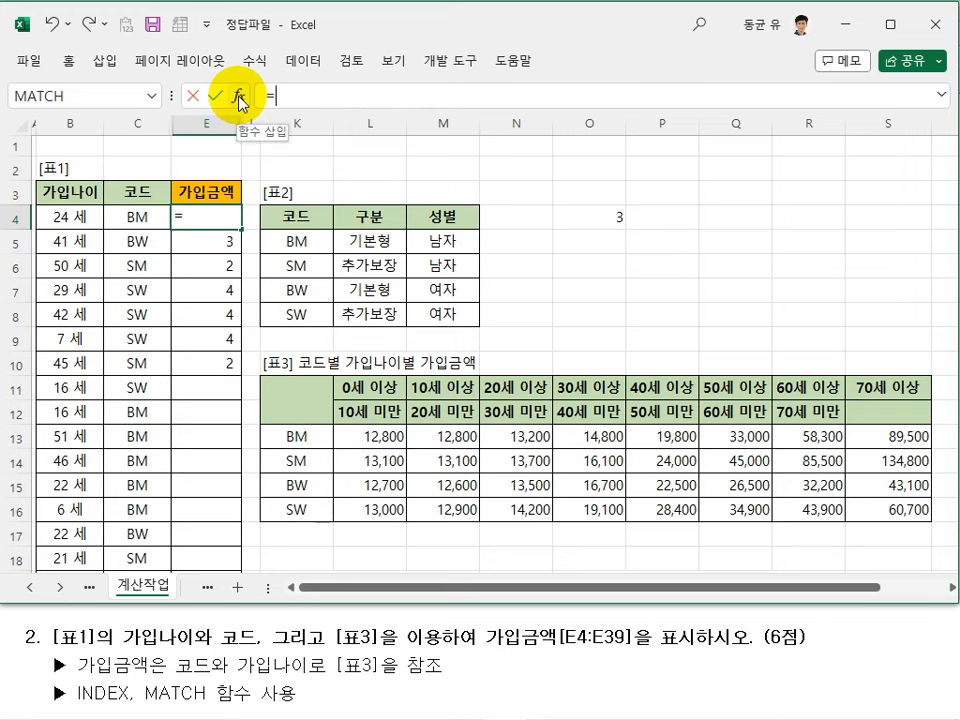
# Step: Insert INDEX in E4 using the array,row_num,column_num form, with $L$13:$S$16 as the absolute array
pyautogui.click(240, 100)
pyautogui.click(695, 337)
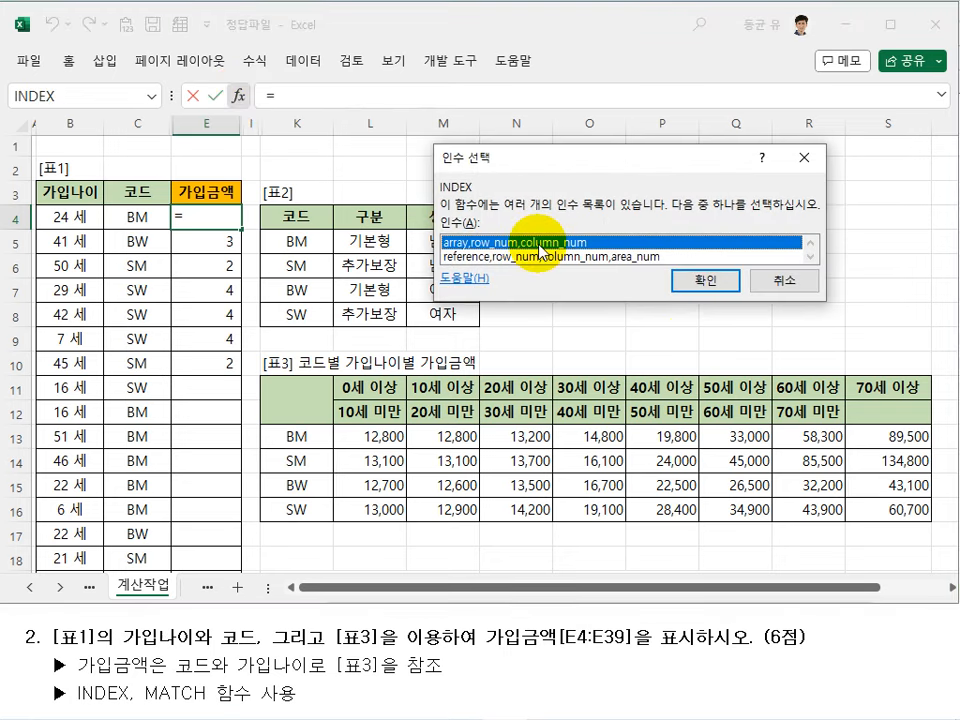
pyautogui.click(704, 279)
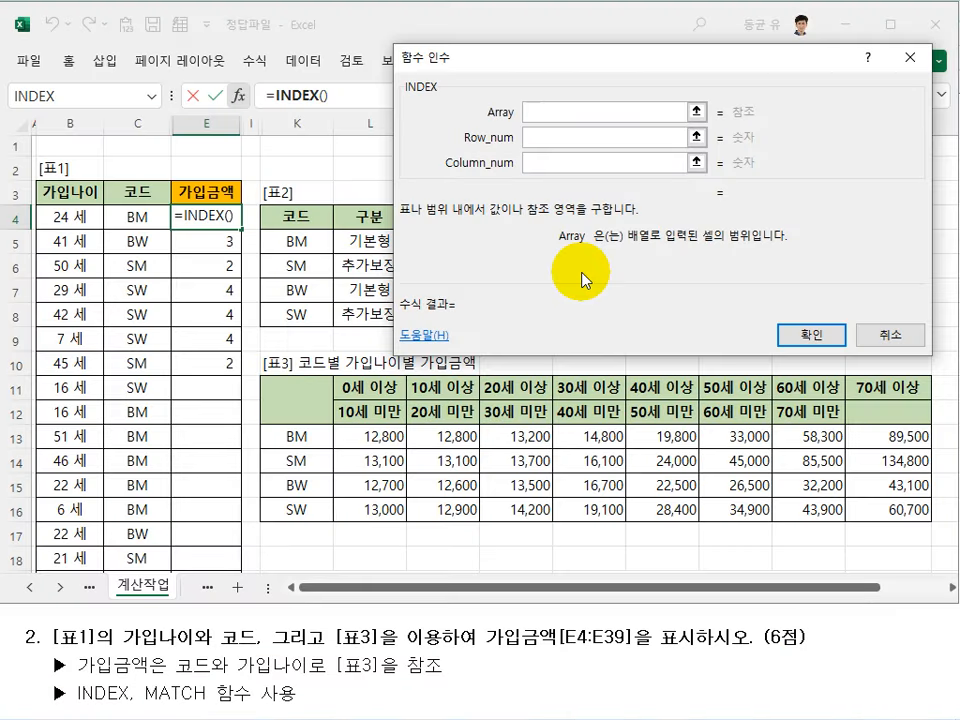
pyautogui.moveTo(380, 436); pyautogui.dragTo(858, 500)
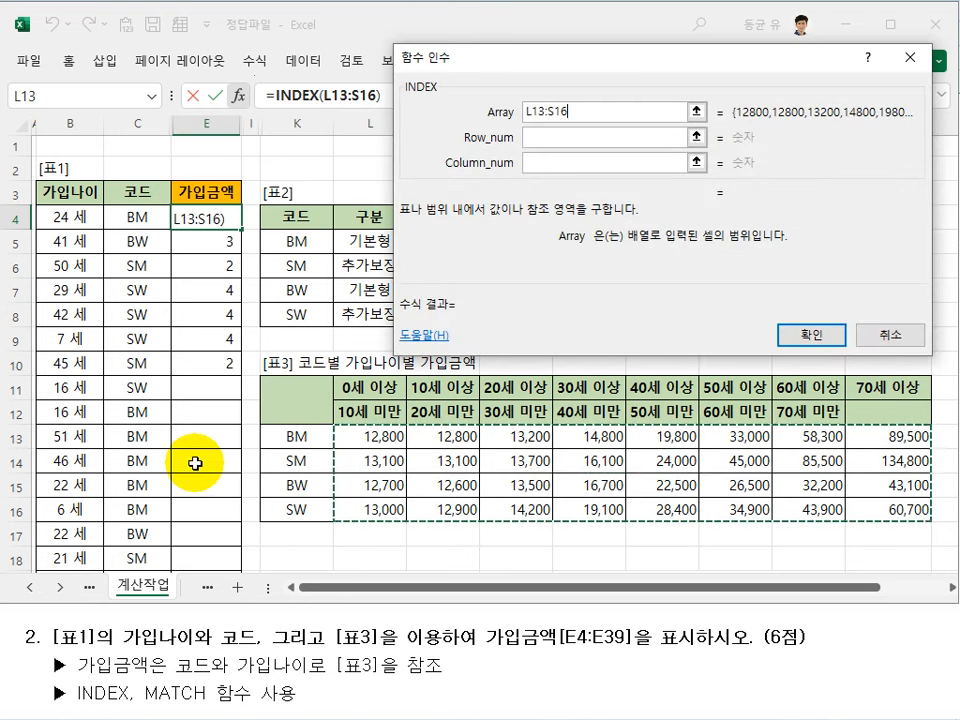
pyautogui.press('F4')
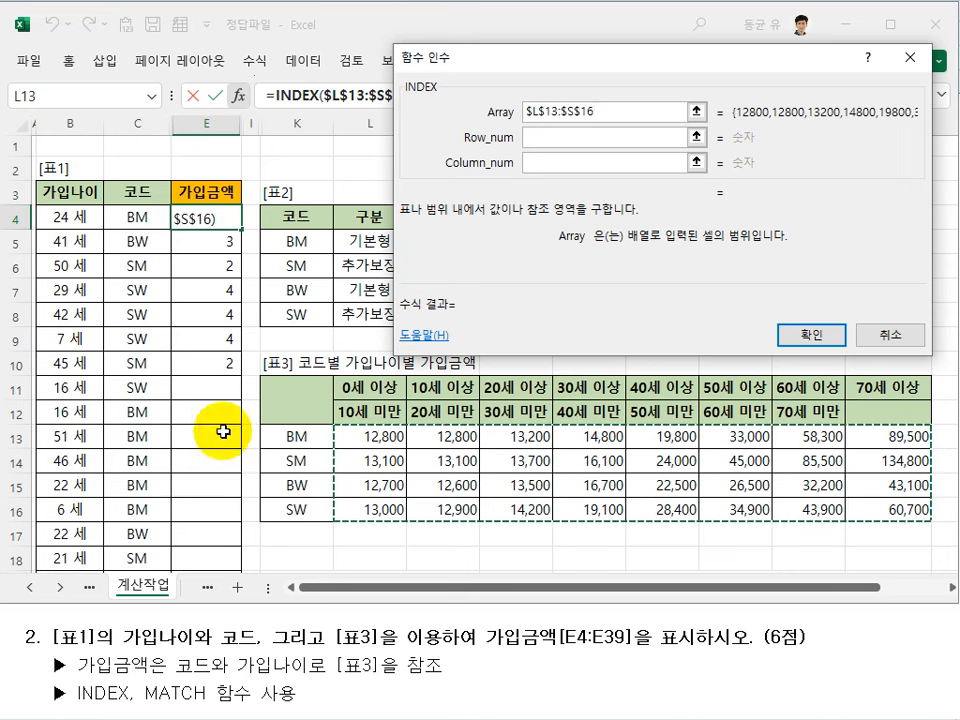
# Step: Complete E4's INDEX with the copied MATCH(C4,$K$13:$K$16,0) as the row number and 1 as the column number
pyautogui.click(545, 137)
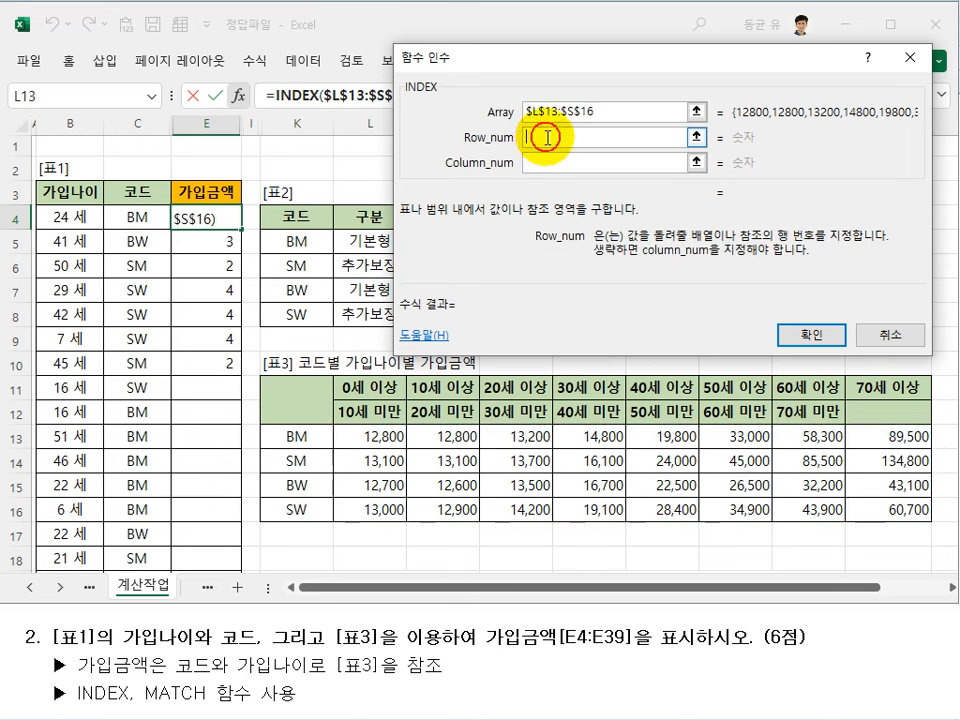
pyautogui.hotkey('ctrl', 'v')
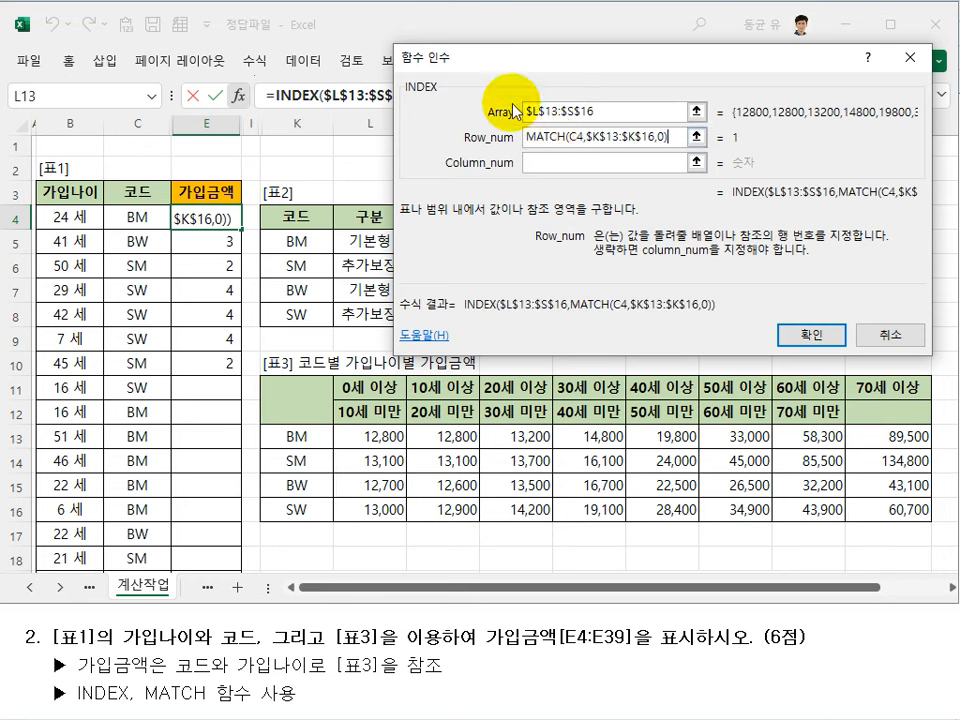
pyautogui.moveTo(523, 62); pyautogui.dragTo(466, 262)
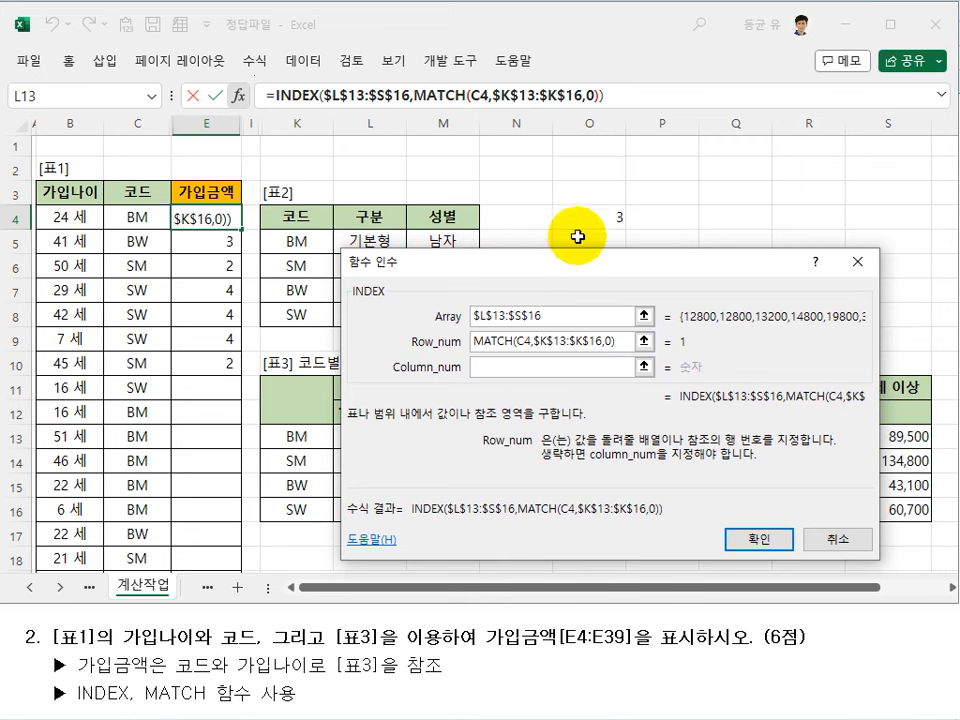
pyautogui.click(540, 364)
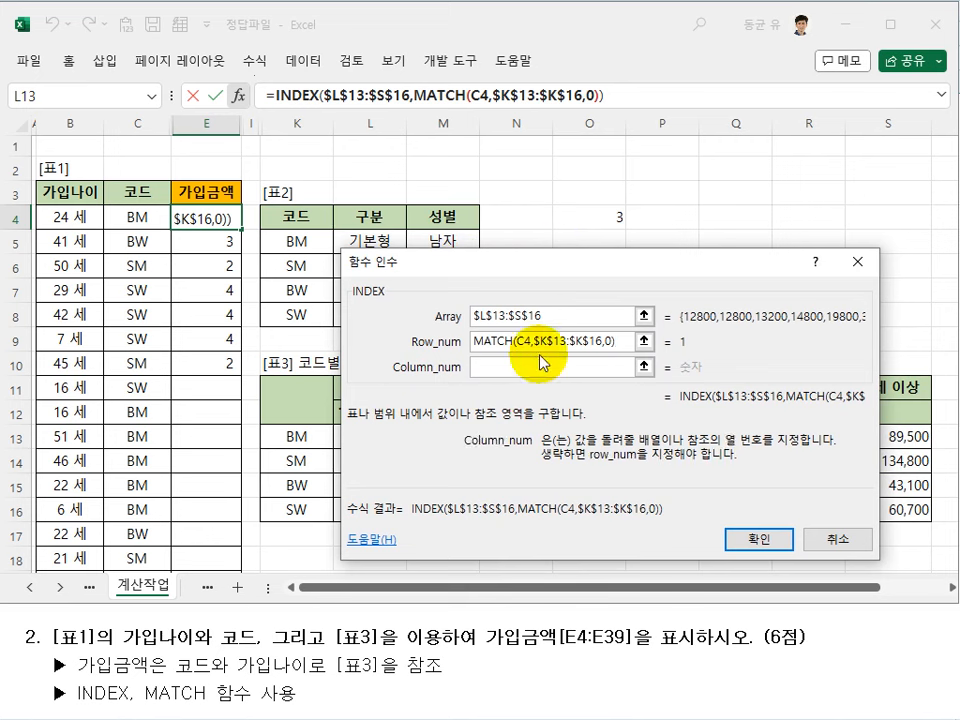
pyautogui.write('1')
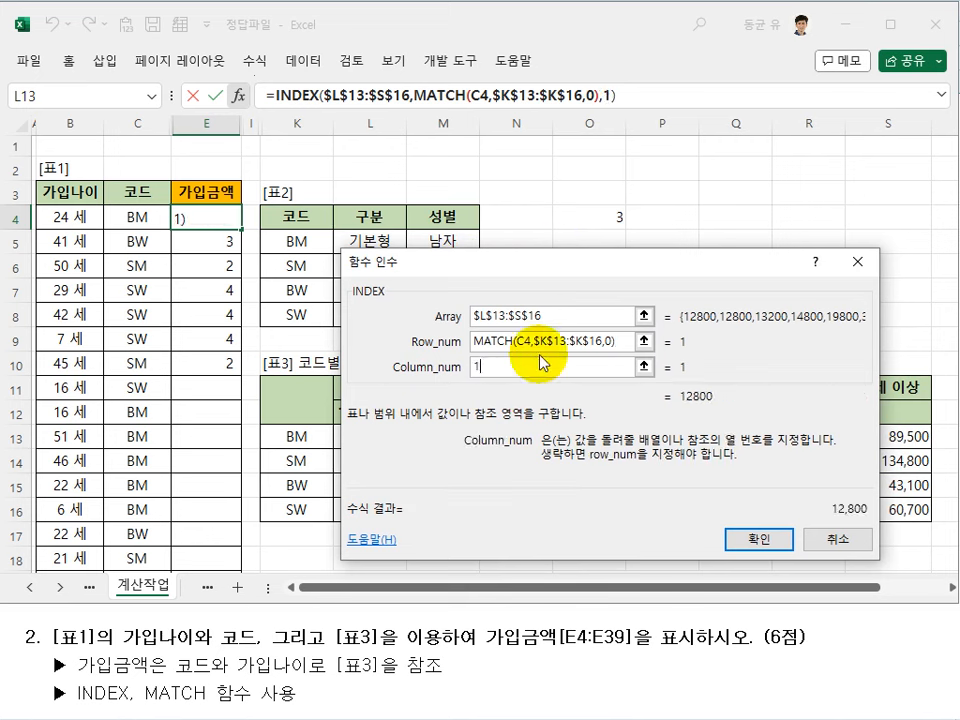
pyautogui.press('Return')
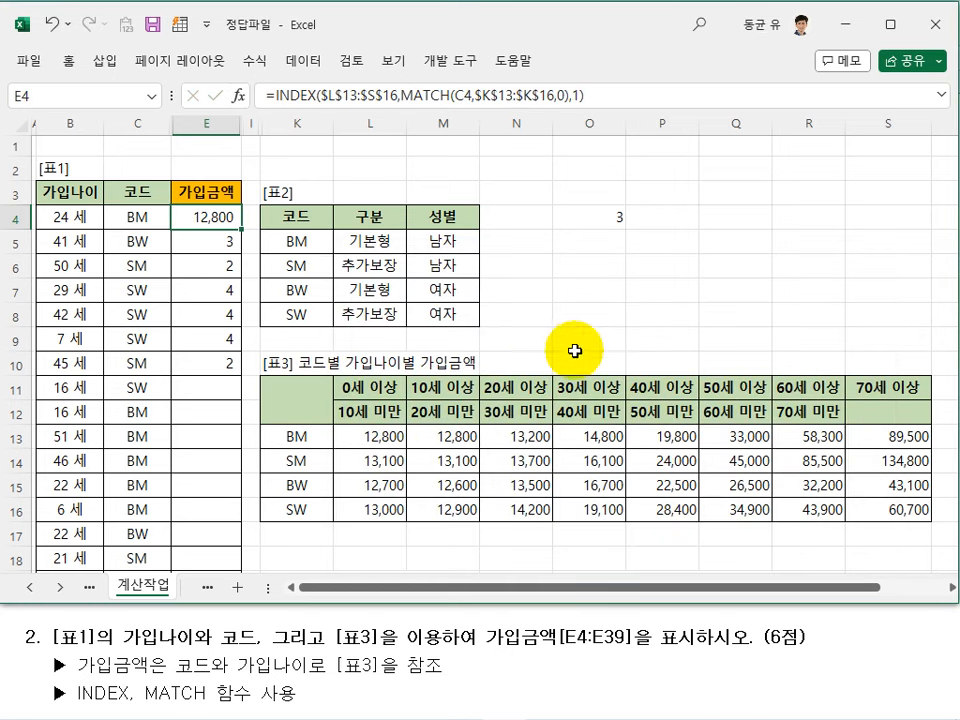
# Step: Copy the expression MATCH(B4,$L$11:$S$11,1) from O4 without its equals sign, leaving the cell's formula in place
pyautogui.click(615, 218)
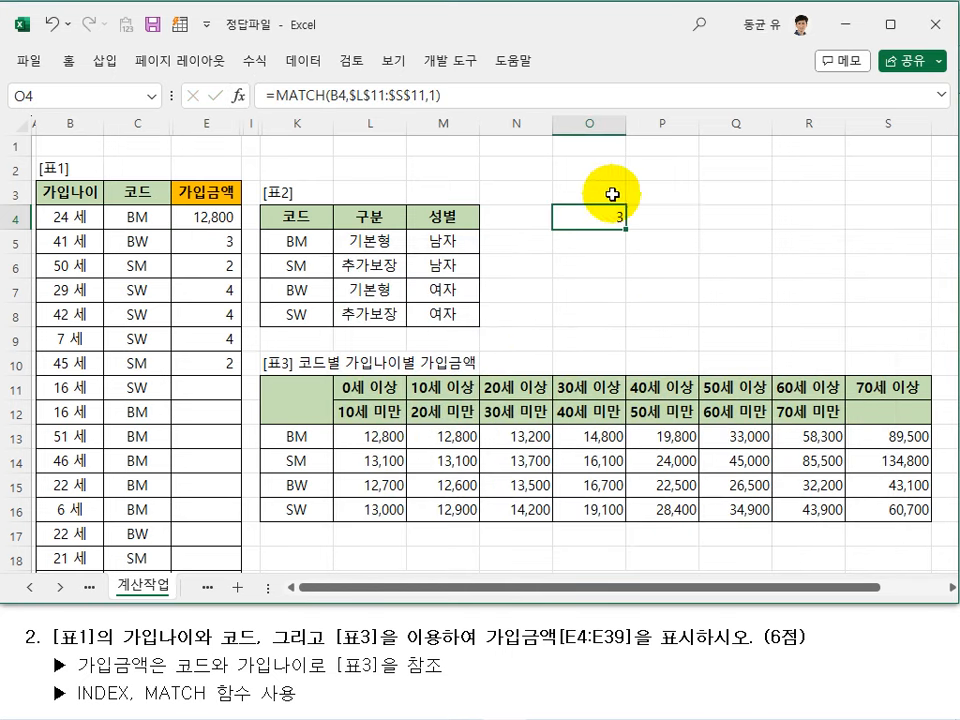
pyautogui.moveTo(499, 100); pyautogui.dragTo(271, 100)
pyautogui.hotkey('ctrl', 'c')
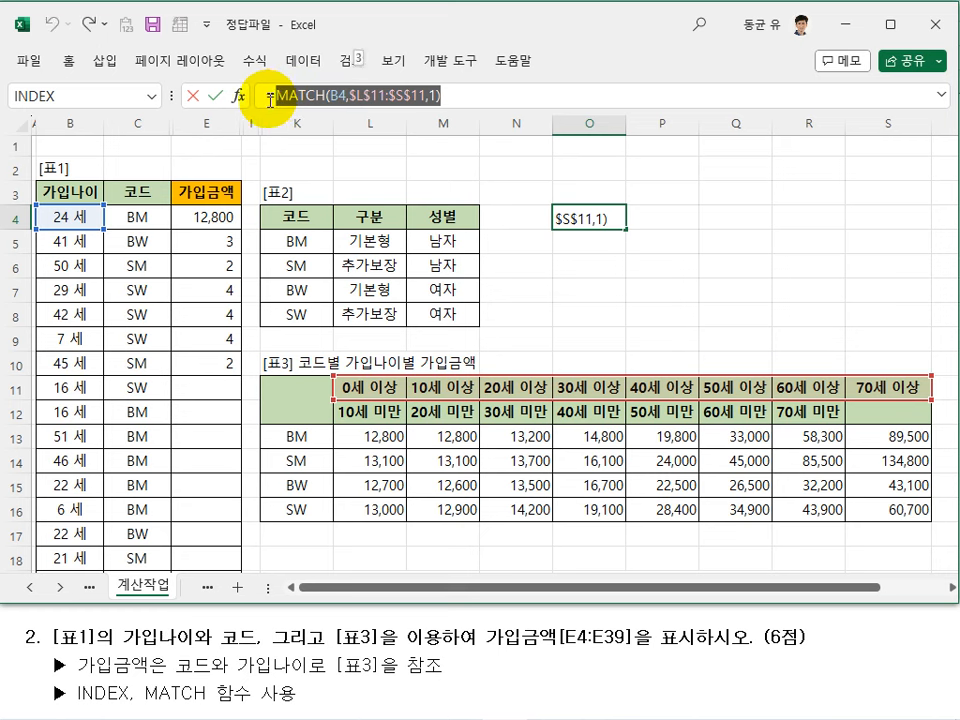
pyautogui.press('Escape')
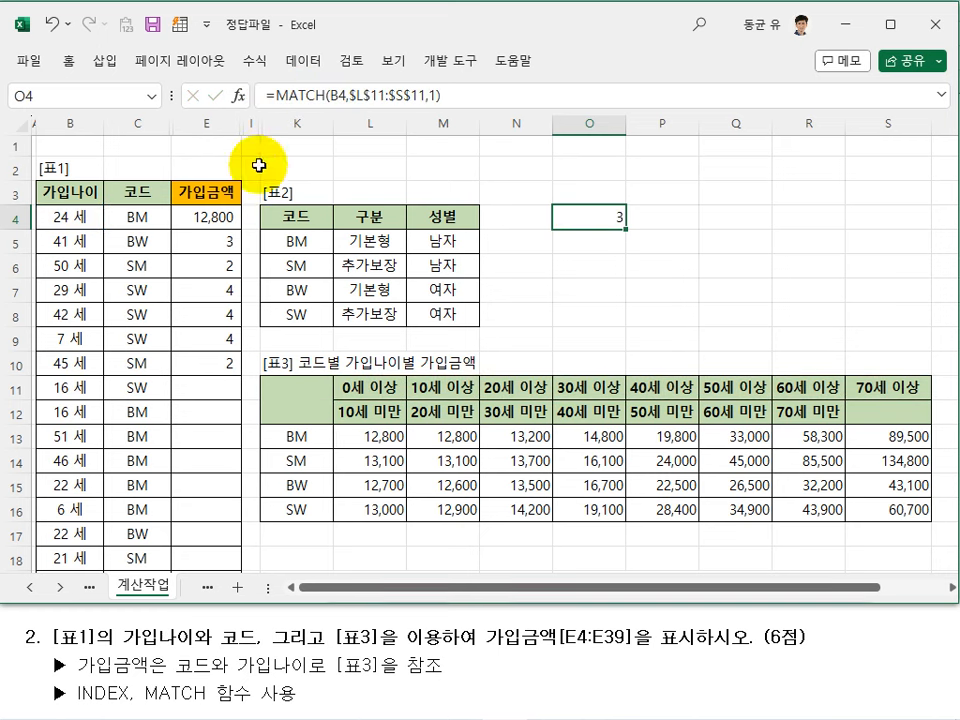
# Step: Replace the column number in E4's INDEX formula with MATCH(B4,$L$11:$S$11,1) and fill the formula down the 가입금액 column
pyautogui.click(216, 218)
pyautogui.click(584, 95)
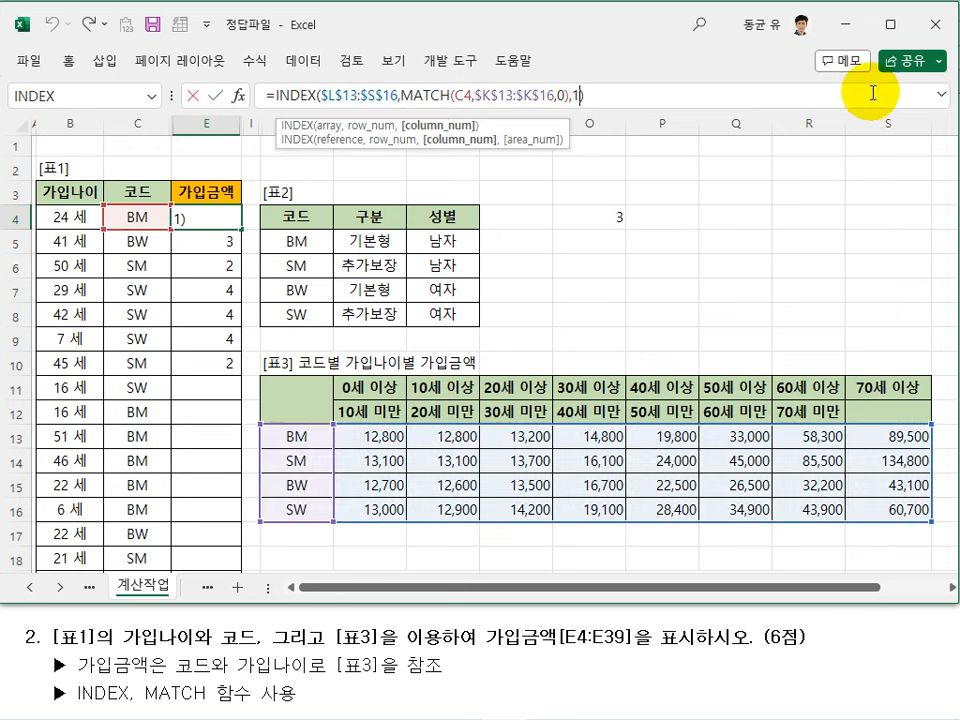
pyautogui.hotkey('ctrl', 'v')
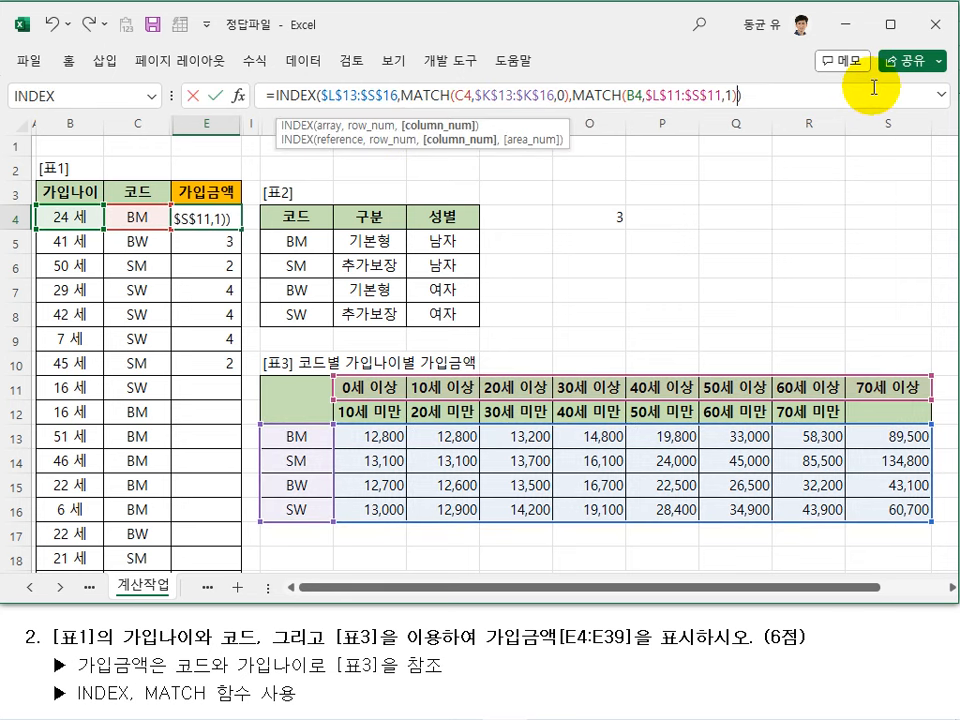
pyautogui.press('Return')
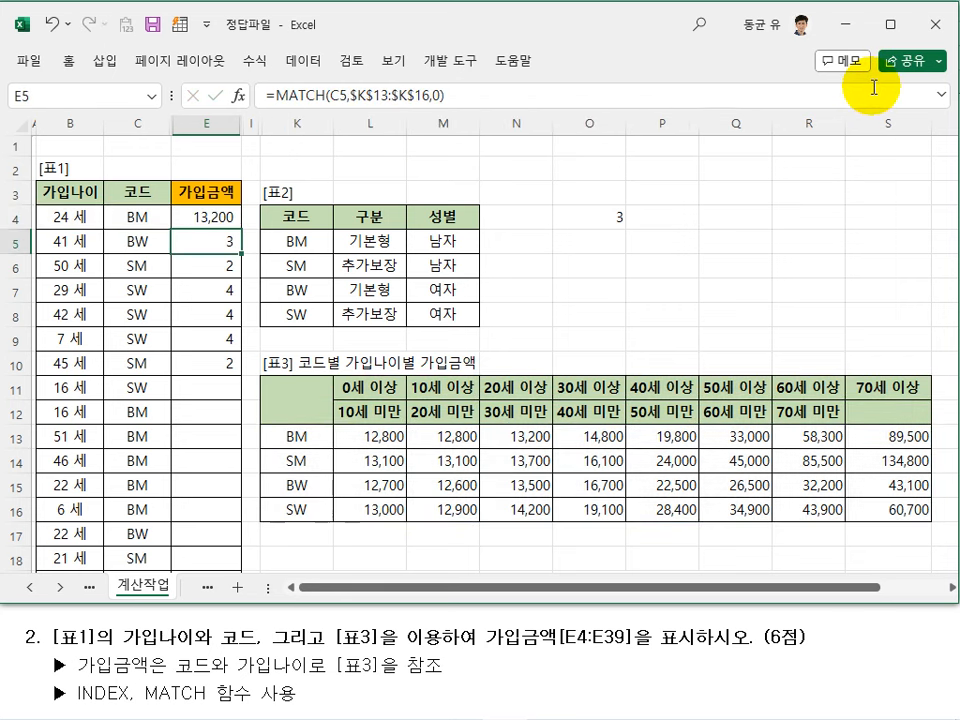
pyautogui.click(225, 215)
pyautogui.doubleClick(243, 230)
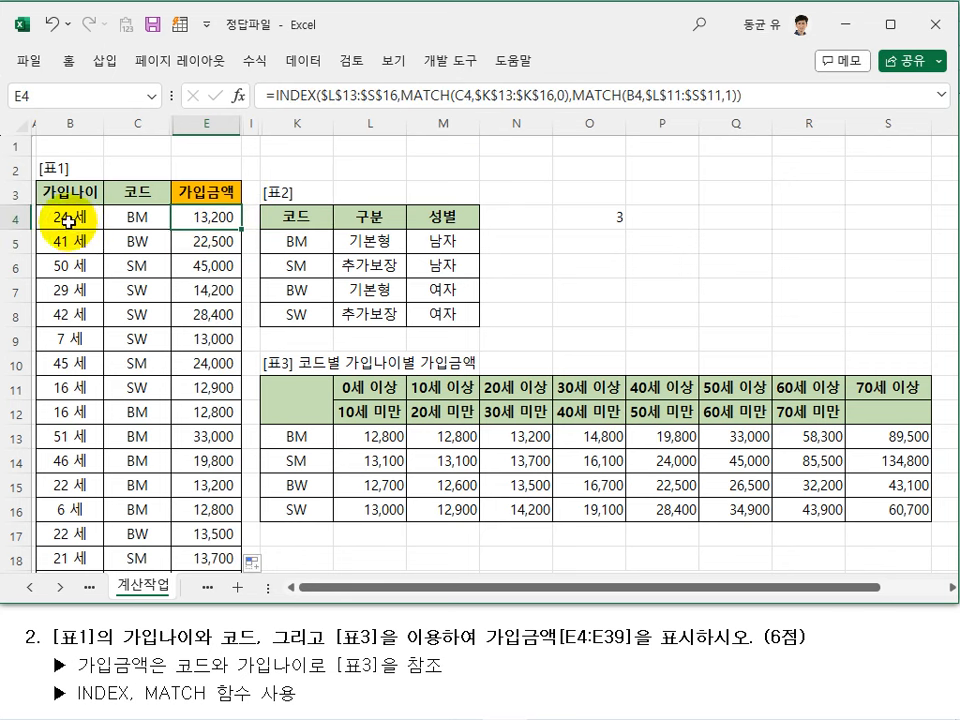
# Step: Check the 가입금액 results in rows 4 and 5 against the matching code and age cells in [표3]
pyautogui.click(296, 440)
pyautogui.click(527, 391)
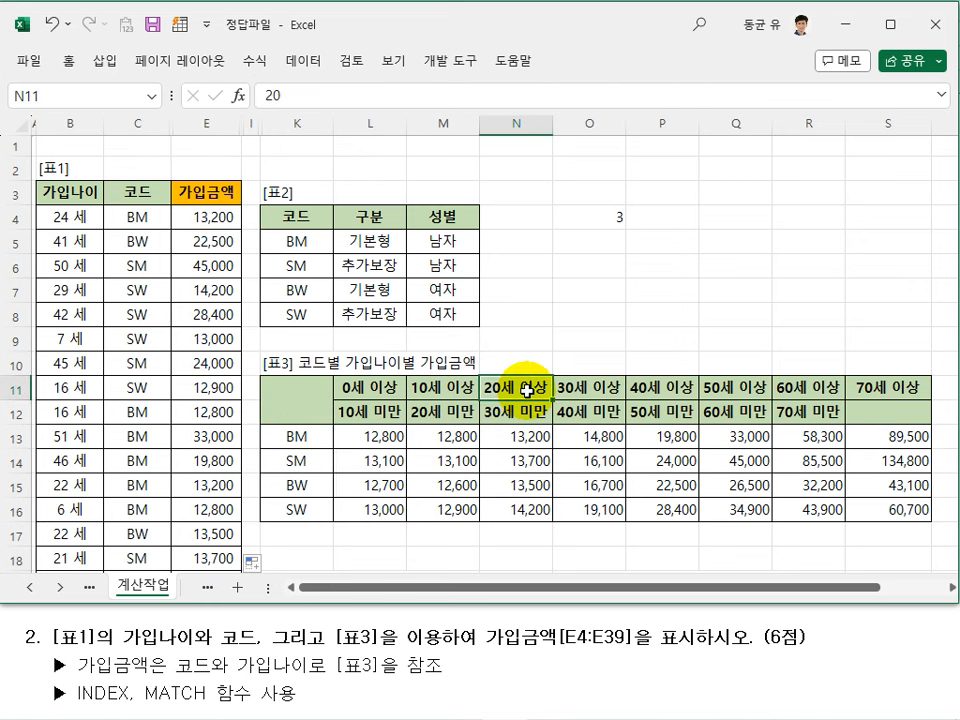
pyautogui.click(536, 440)
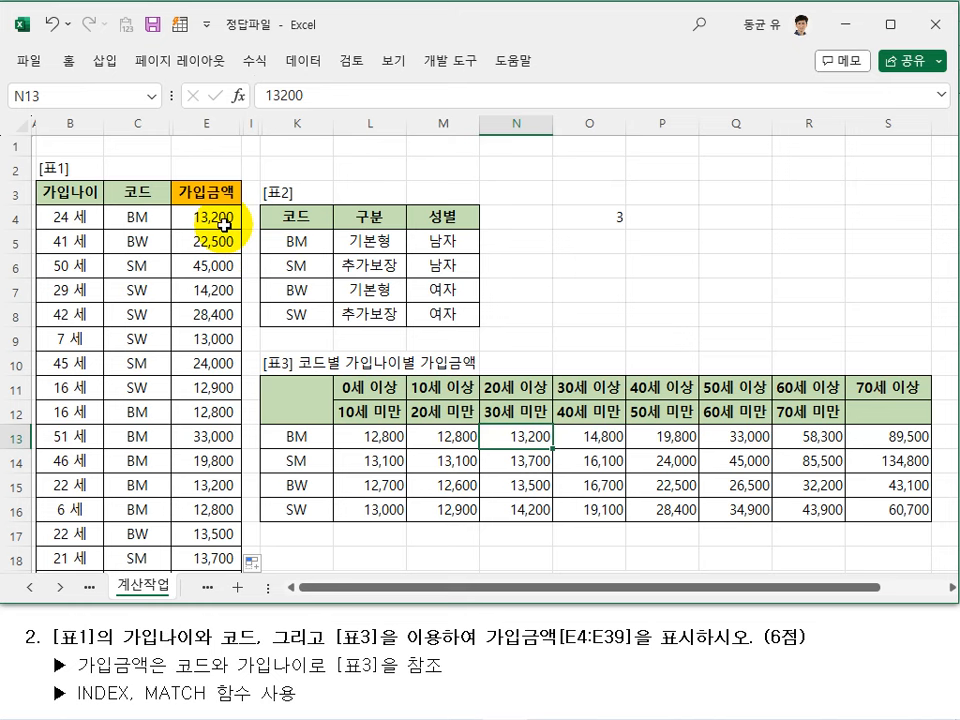
pyautogui.click(80, 243)
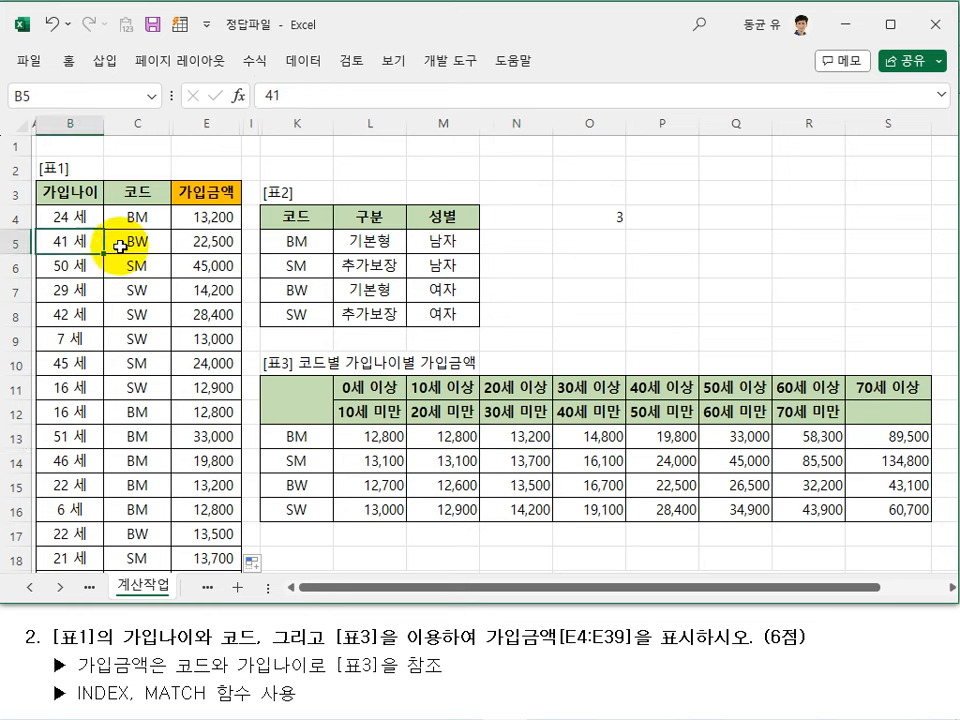
pyautogui.click(296, 485)
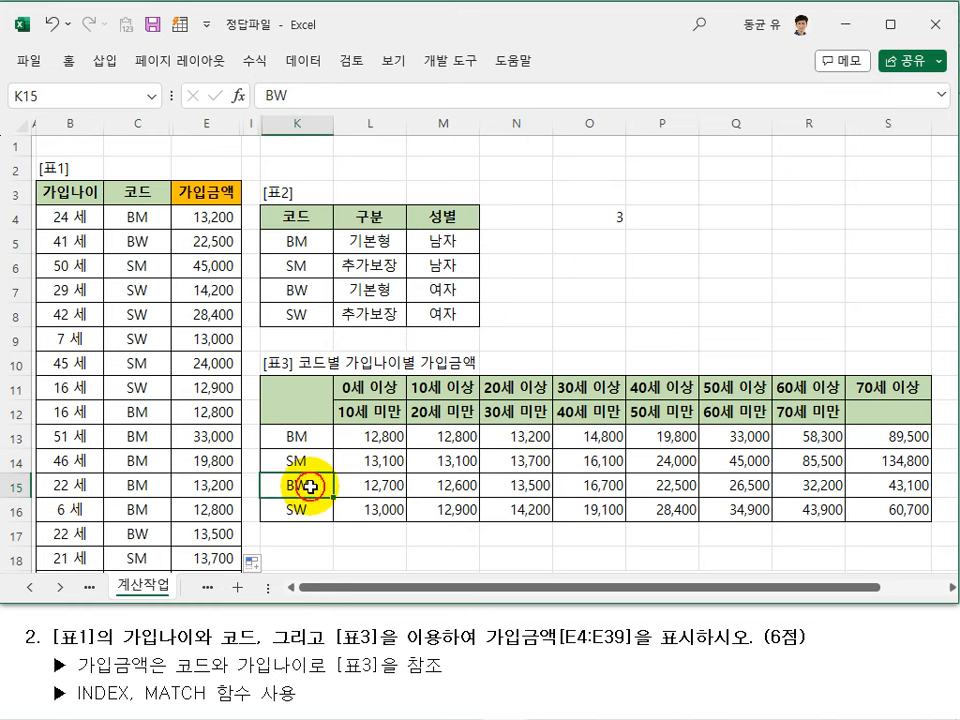
pyautogui.click(667, 485)
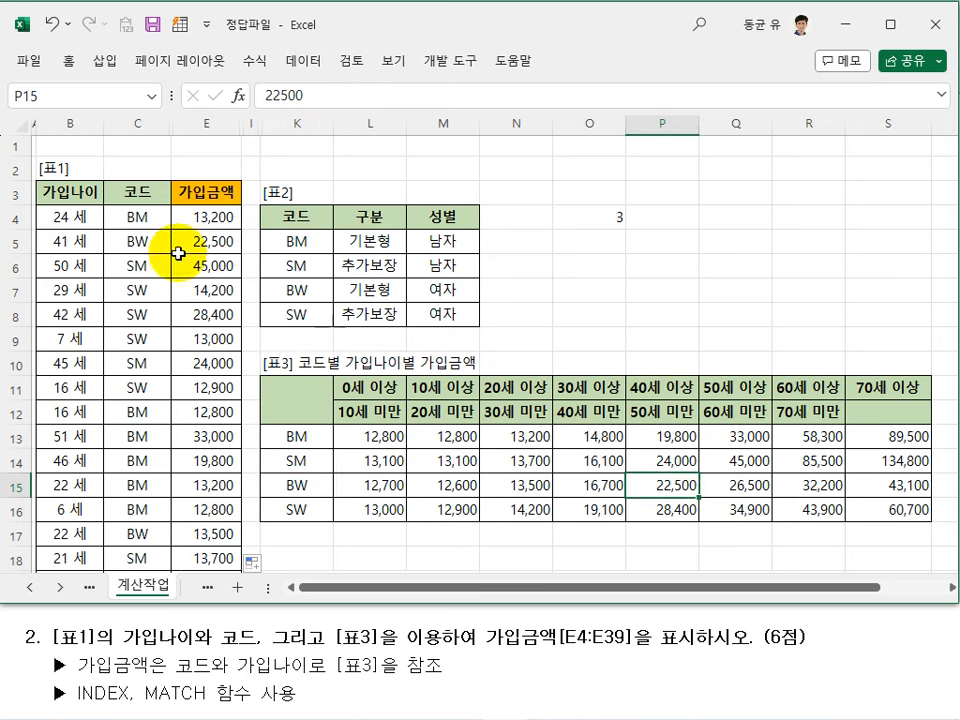
# Step: Inspect the copied INDEX formula in E14 without changing it, and clear the helper MATCH formula from O4
pyautogui.click(208, 460)
pyautogui.doubleClick(208, 460)
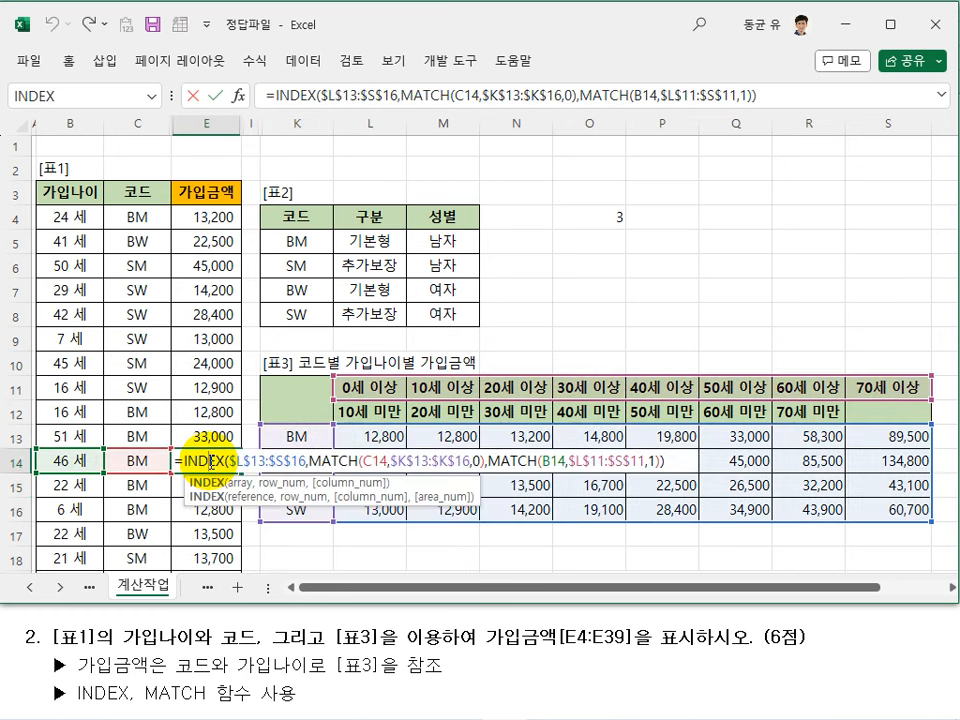
pyautogui.press('Escape')
pyautogui.click(619, 216)
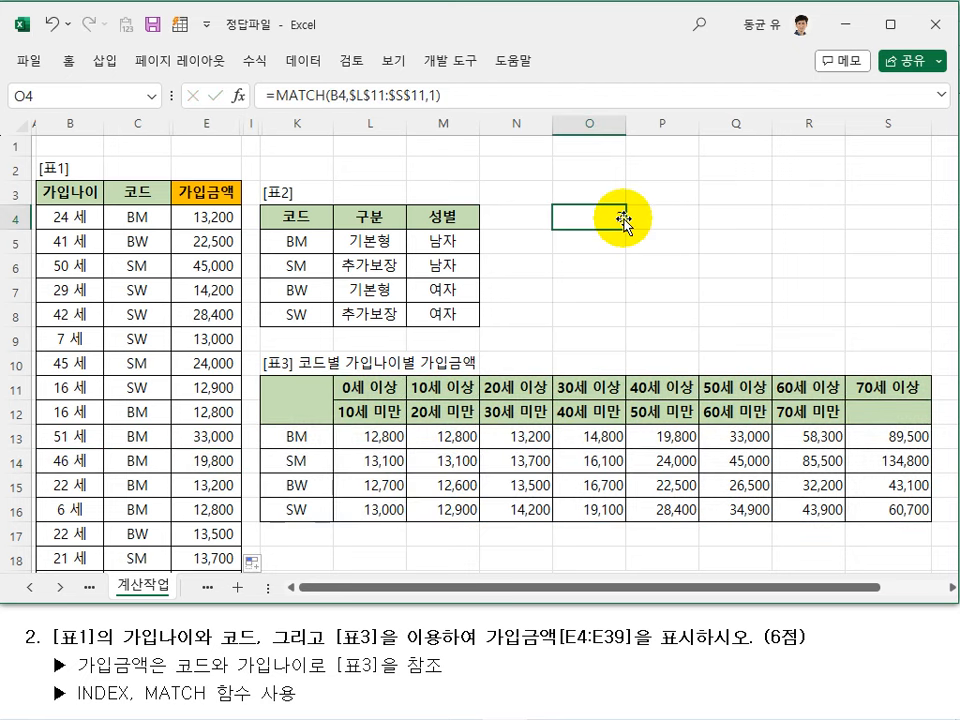
pyautogui.press('Delete')
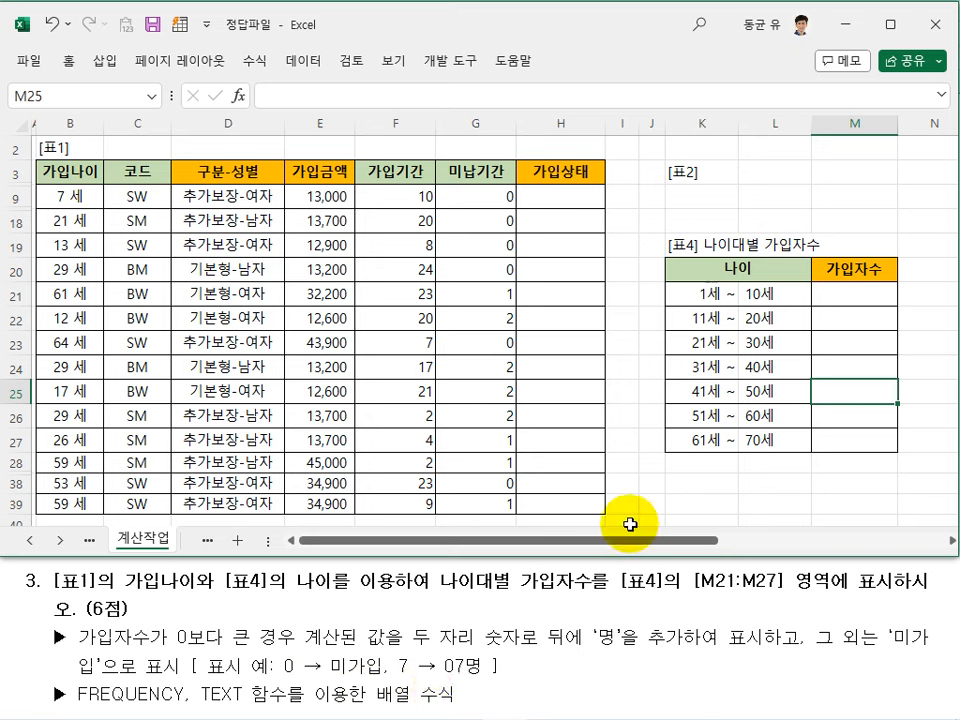
# Step: Examine the age ranges in [표4] next to 가입자수 and the upper-limit values stored in L21:L27
pyautogui.moveTo(701, 296); pyautogui.dragTo(790, 296)
pyautogui.click(842, 294)
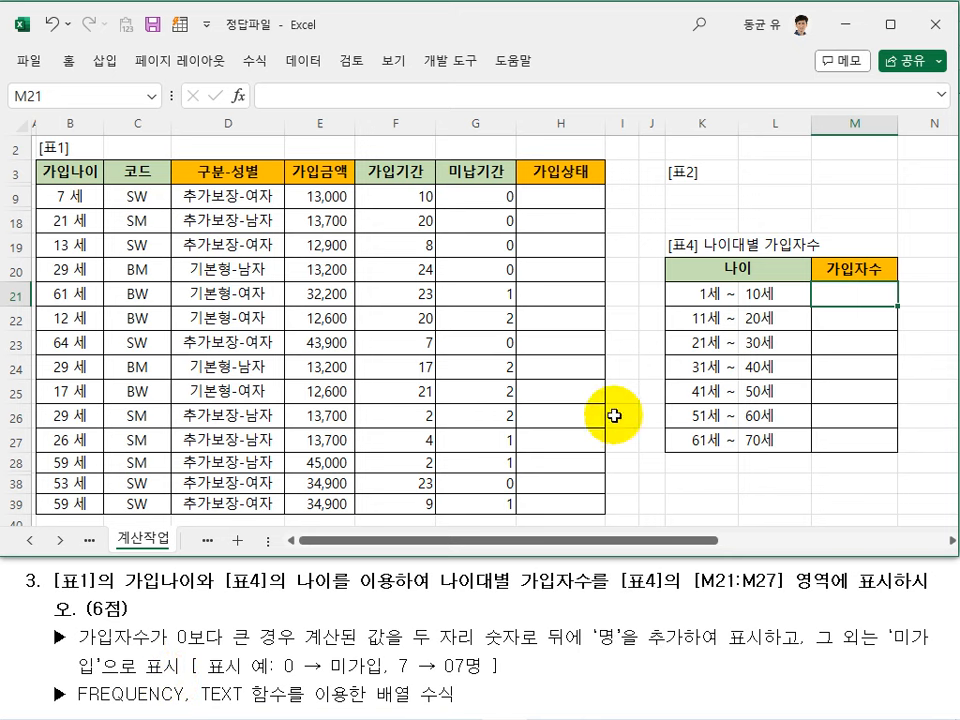
pyautogui.click(760, 296)
pyautogui.moveTo(760, 296); pyautogui.dragTo(760, 441)
pyautogui.click(782, 416)
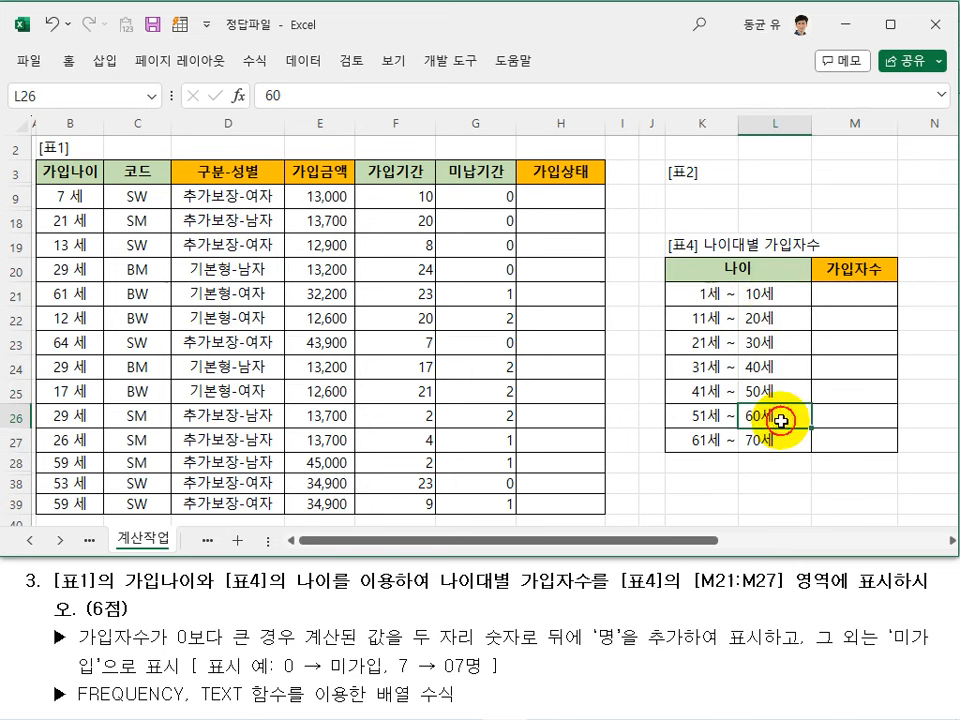
pyautogui.click(777, 296)
pyautogui.click(771, 319)
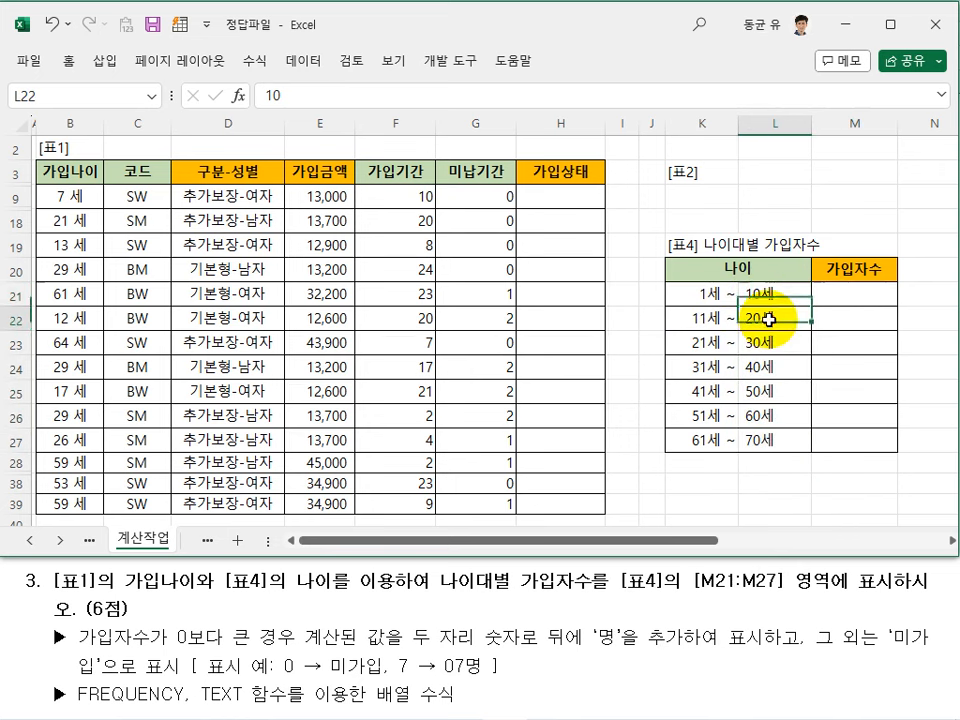
pyautogui.click(776, 343)
pyautogui.click(780, 366)
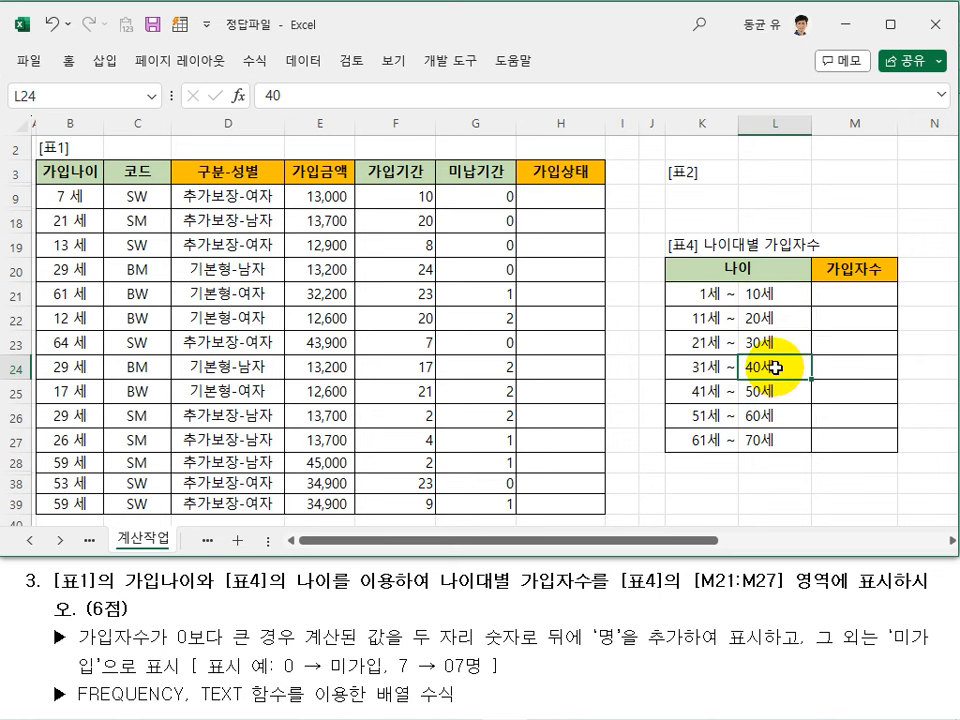
# Step: Start a FREQUENCY formula over M21:M27 with B4:B39 as the data array and L21:L27 as the bins array
pyautogui.click(757, 484)
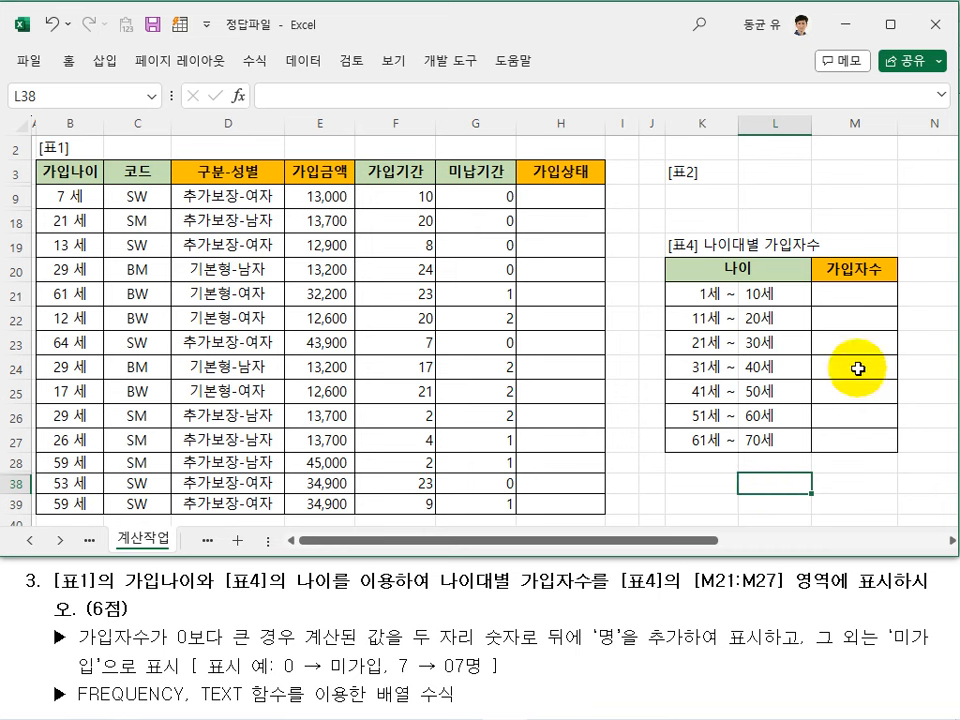
pyautogui.click(855, 295)
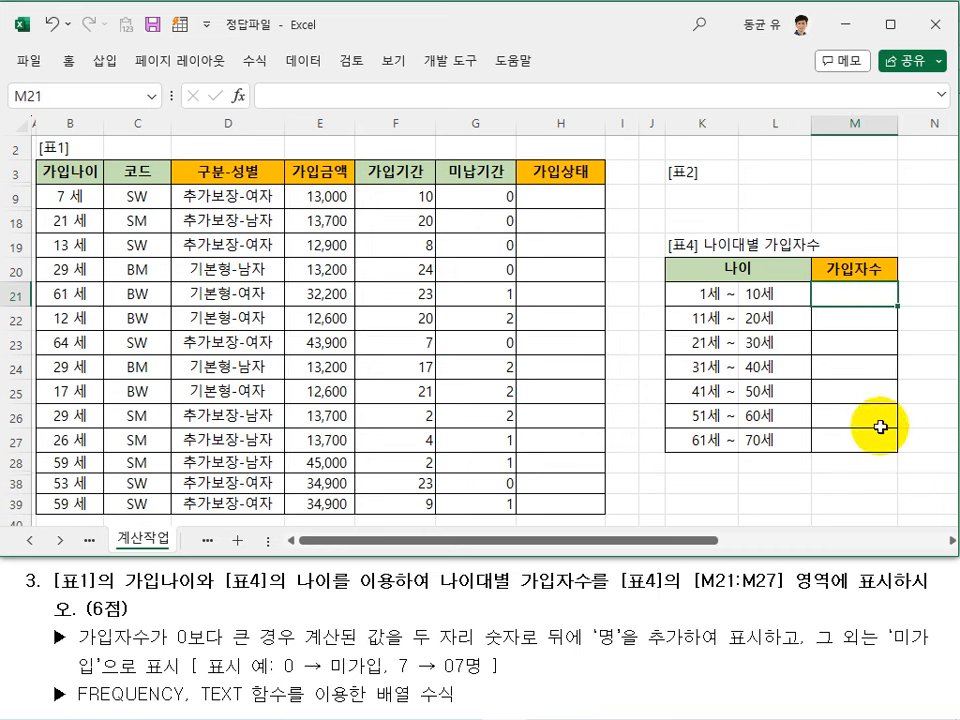
pyautogui.moveTo(853, 296); pyautogui.dragTo(843, 434)
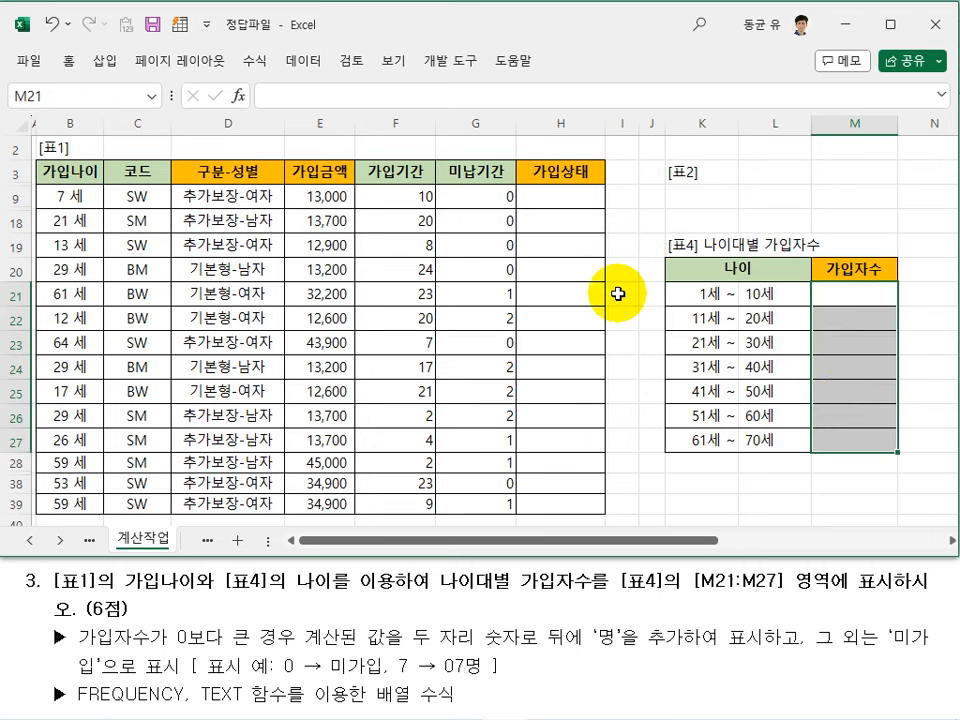
pyautogui.click(239, 96)
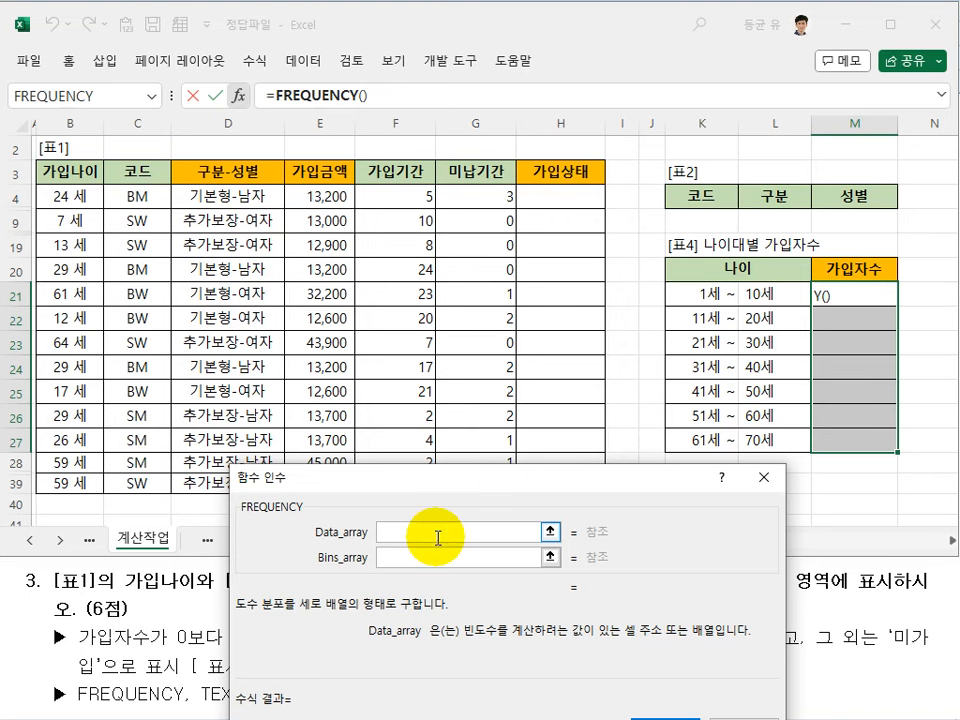
pyautogui.moveTo(84, 193); pyautogui.dragTo(81, 482)
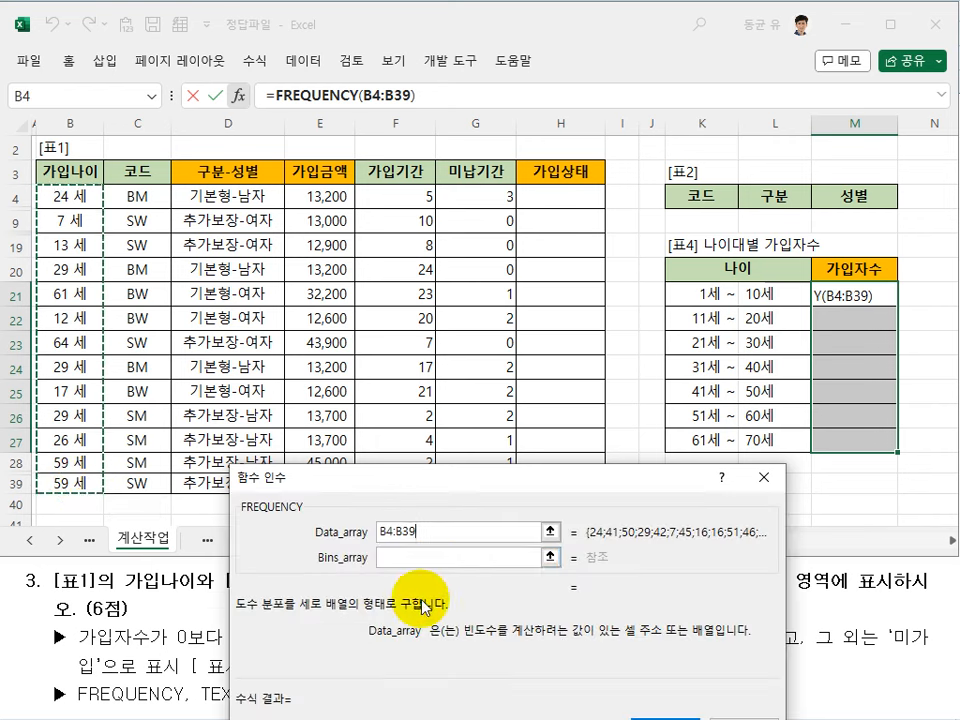
pyautogui.click(452, 558)
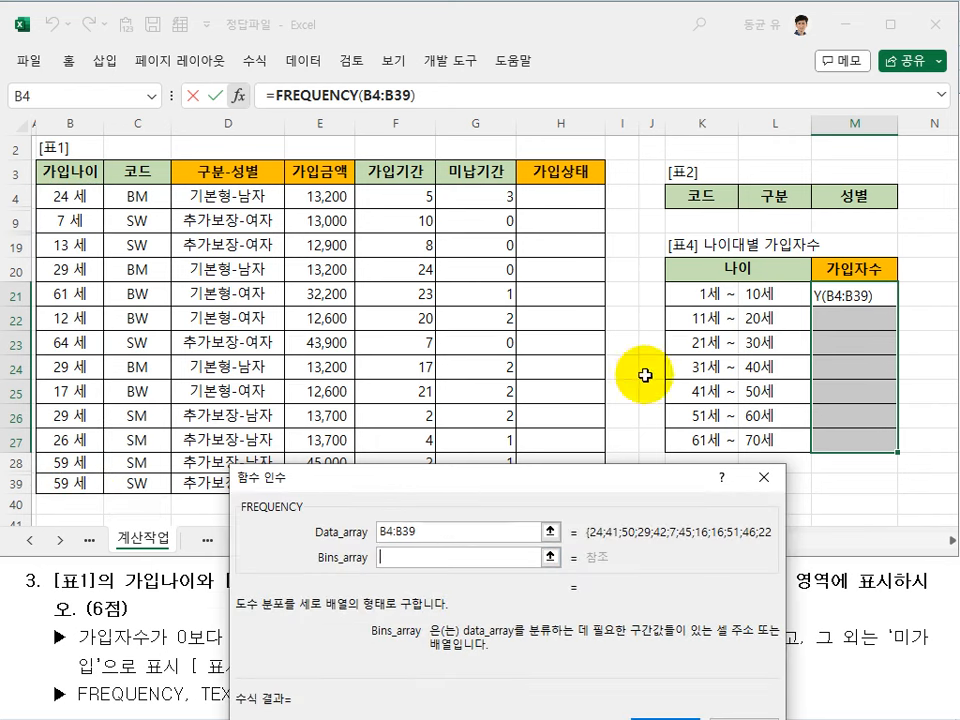
pyautogui.click(763, 295)
pyautogui.moveTo(763, 295); pyautogui.dragTo(767, 438)
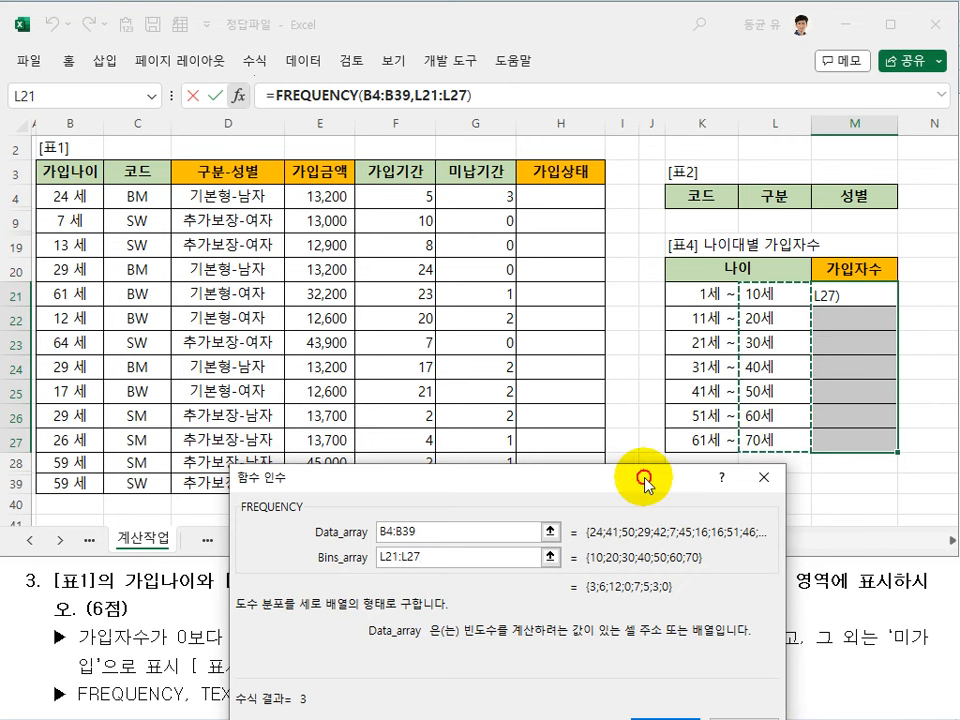
pyautogui.moveTo(643, 482); pyautogui.dragTo(627, 445)
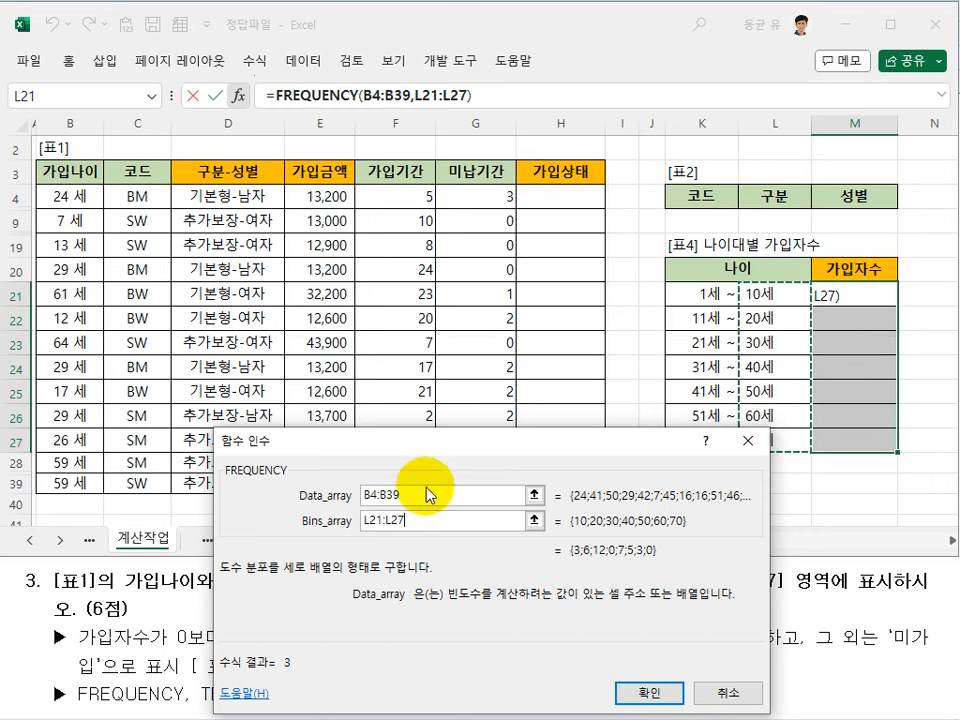
# Step: Try converting FREQUENCY's data range B4:B39 and bins range L21:L27 to absolute references
pyautogui.click(318, 500)
pyautogui.press('F4')
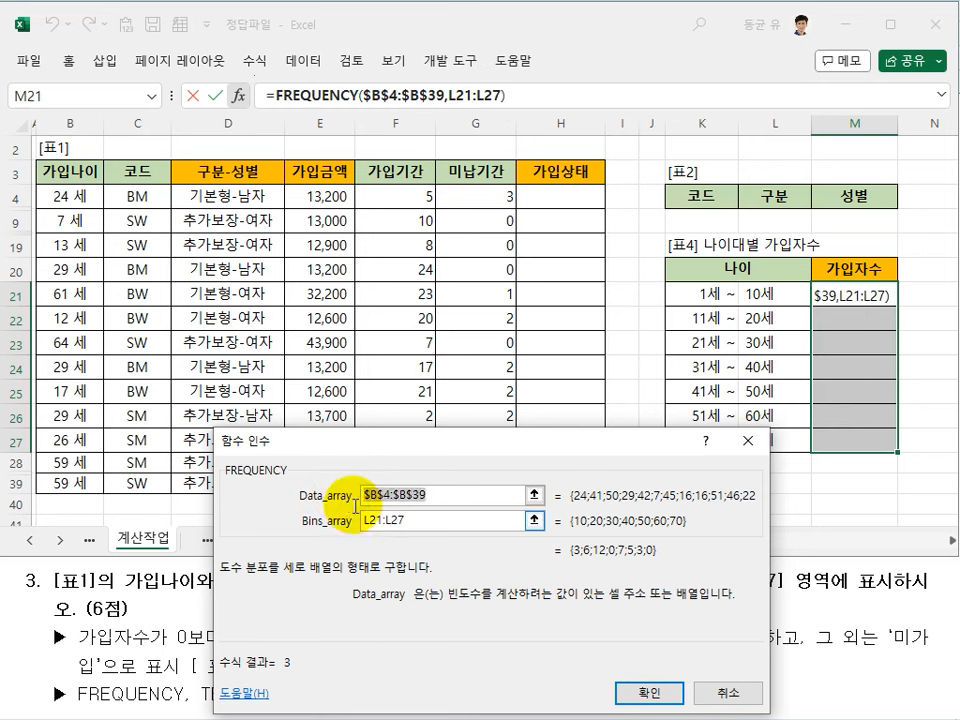
pyautogui.click(422, 524)
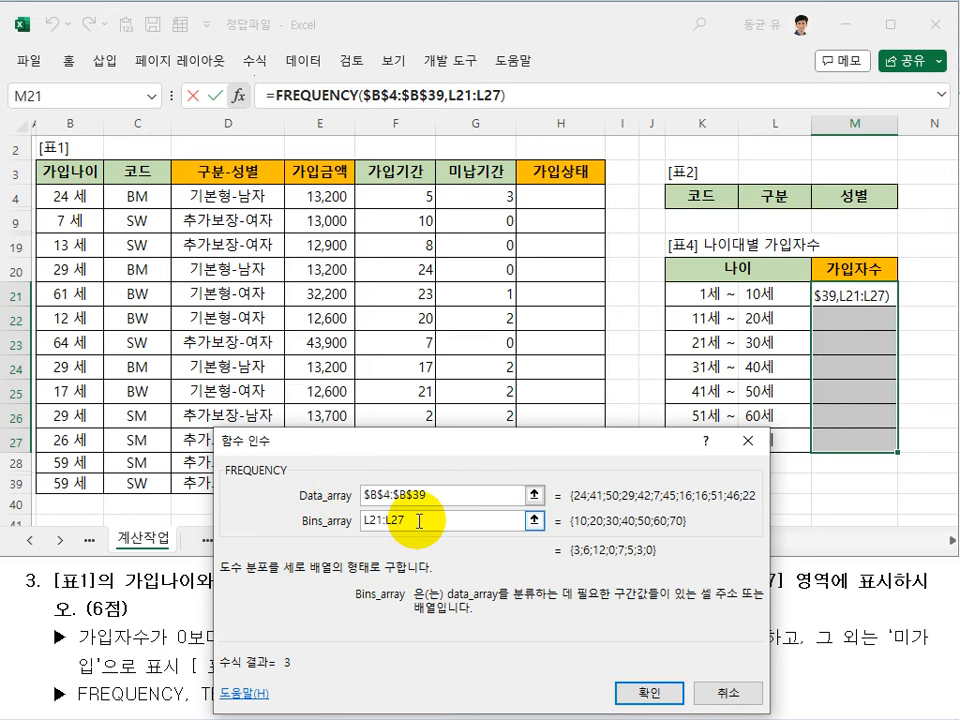
pyautogui.click(321, 523)
pyautogui.press('F4')
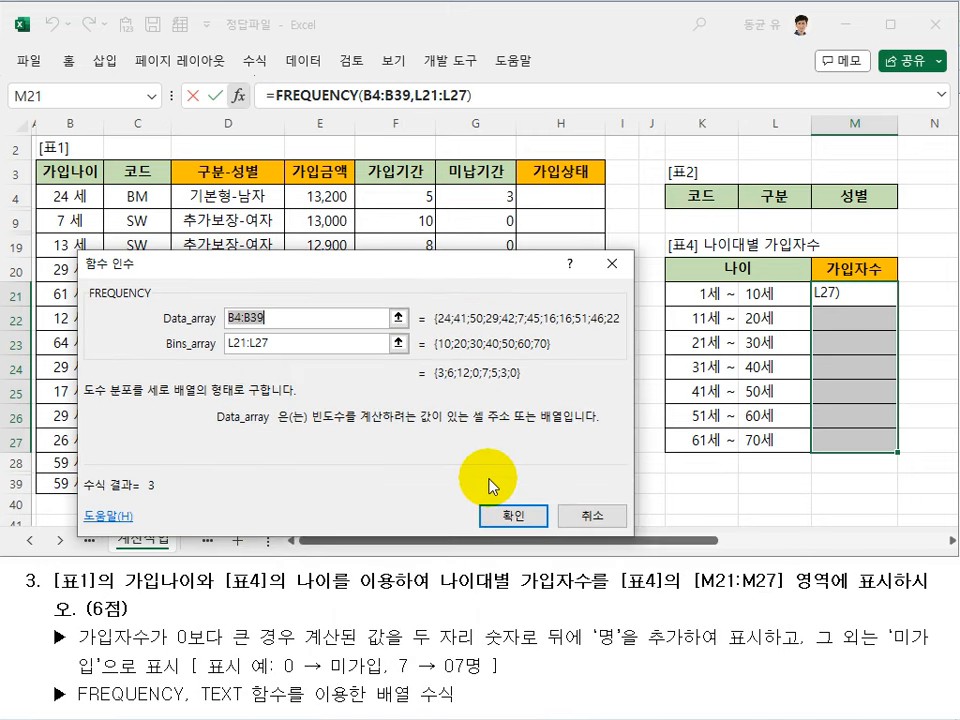
# Step: Enter the FREQUENCY formula as an array formula in M21:M27 and inspect its references from M26 without changing them
pyautogui.hotkey('ctrl', 'shift', 'Return')
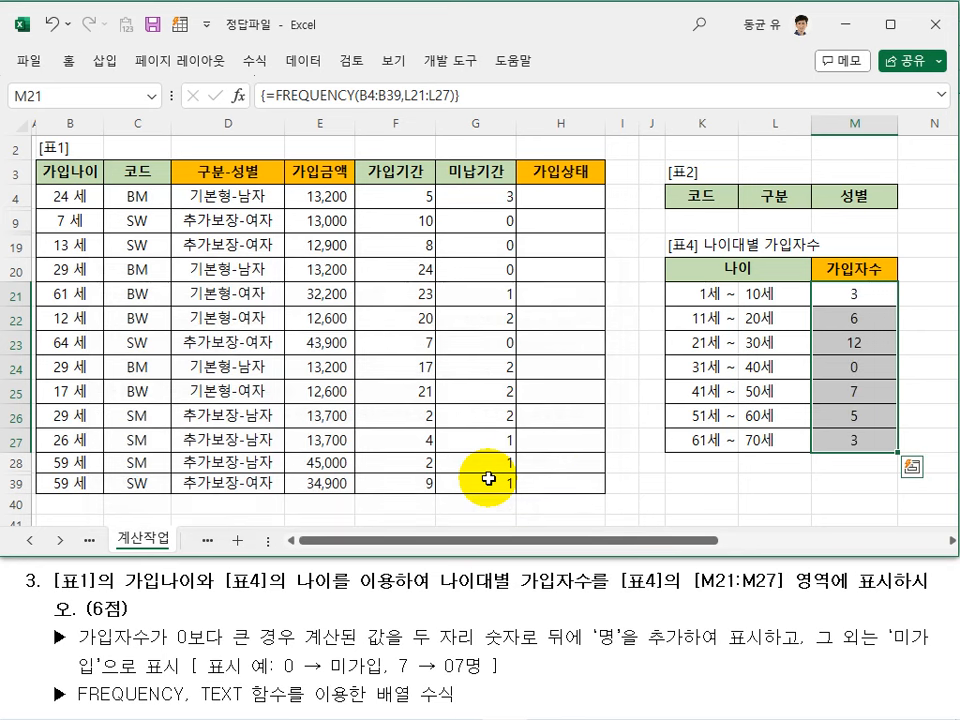
pyautogui.click(760, 395)
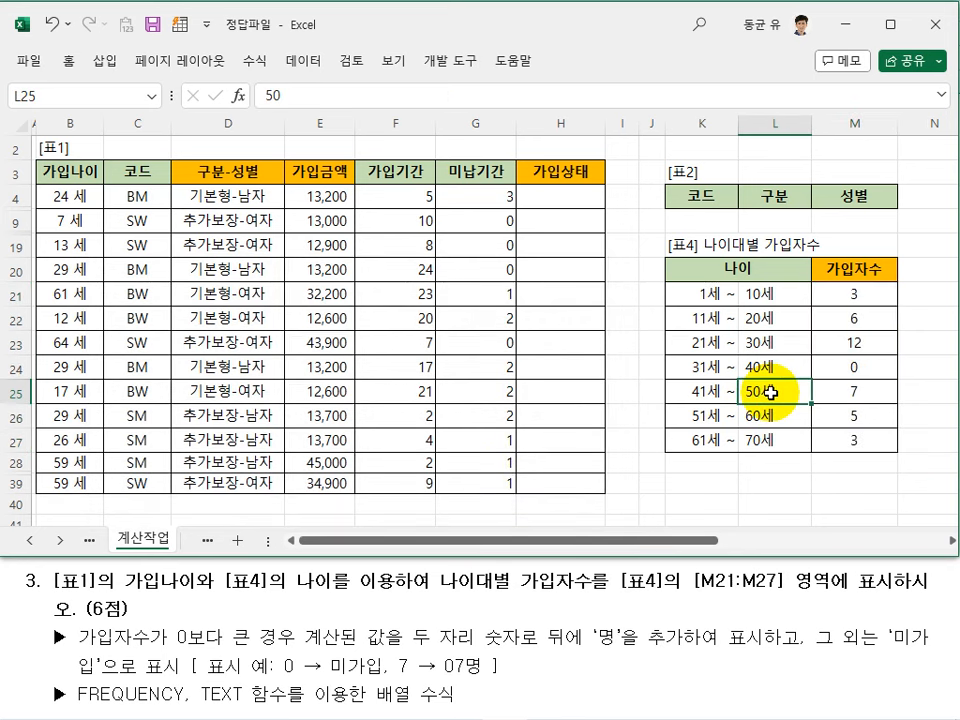
pyautogui.doubleClick(856, 410)
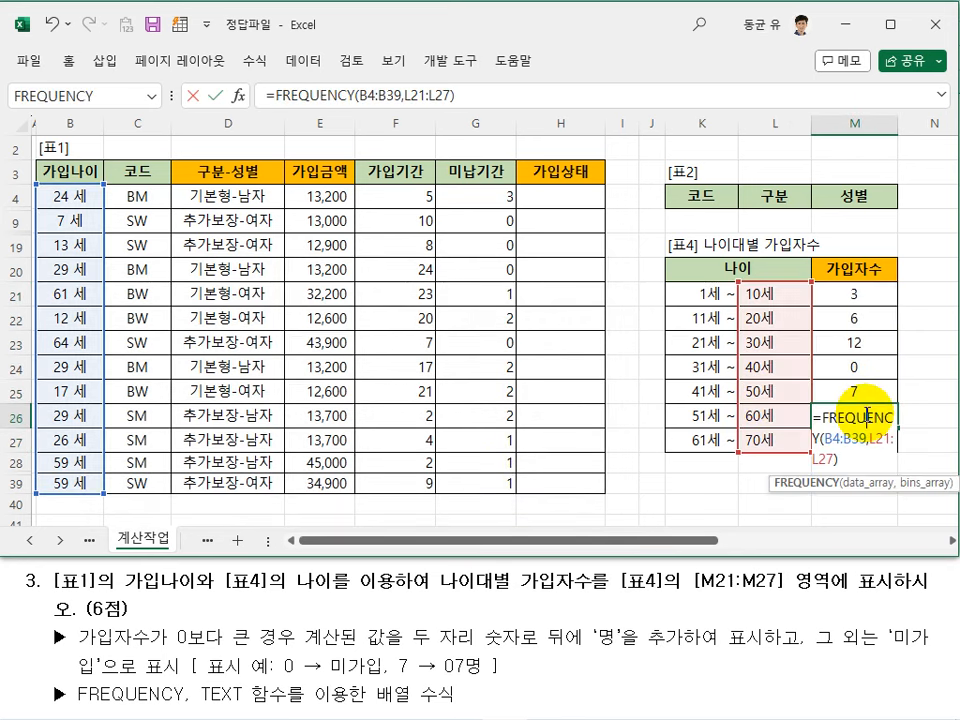
pyautogui.press('Escape')
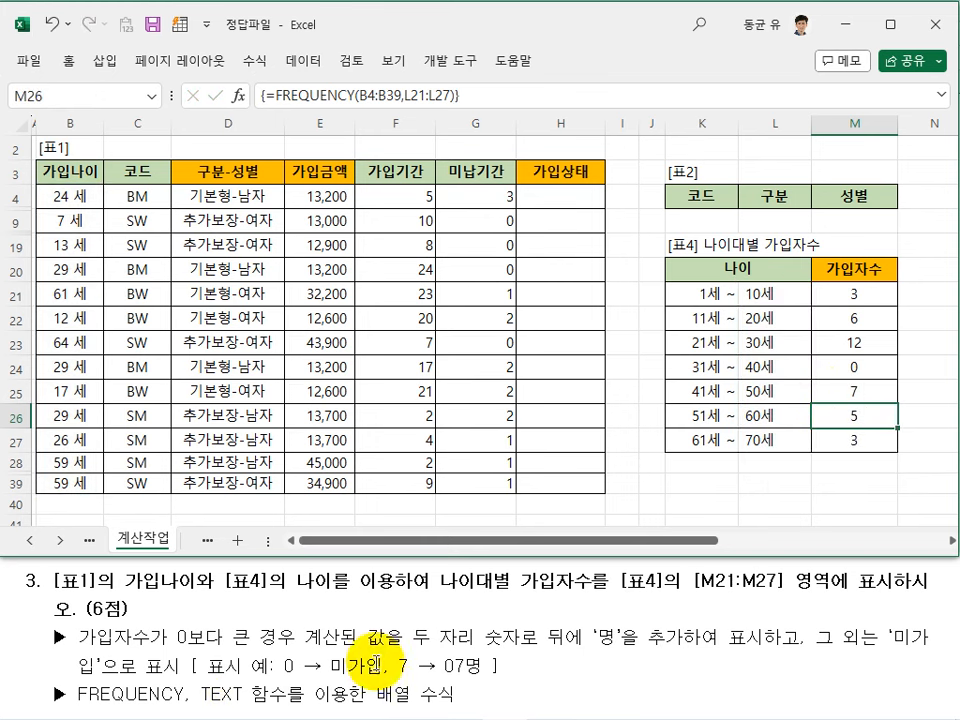
# Step: Wrap M21's formula in the TEXT function, using FREQUENCY(B4:B39,L21:L27) as its value argument
pyautogui.click(879, 291)
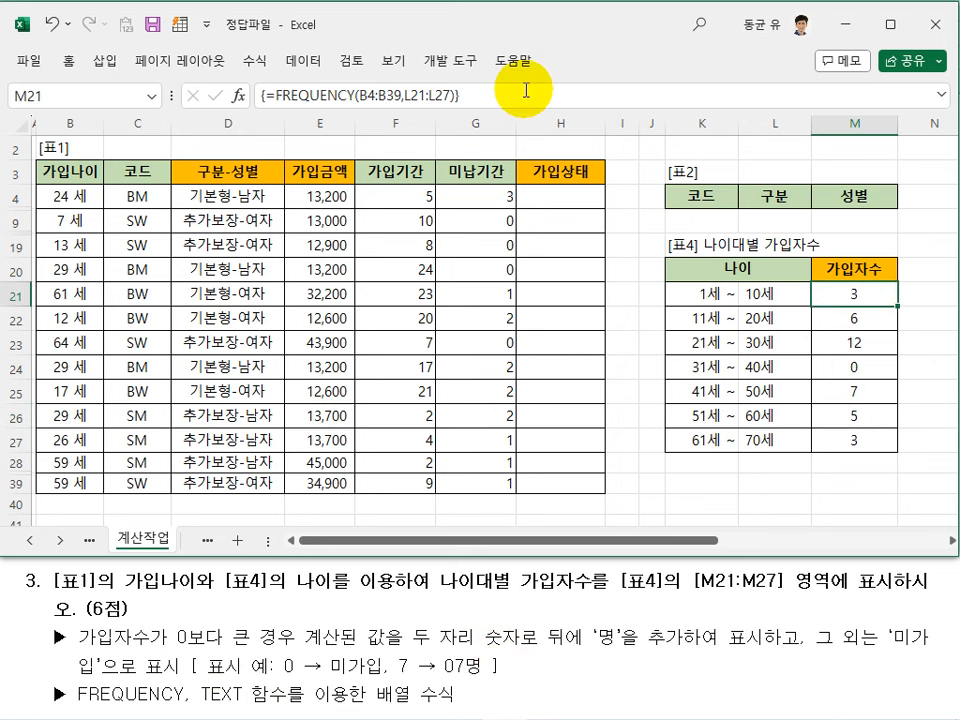
pyautogui.moveTo(523, 95); pyautogui.dragTo(279, 92)
pyautogui.press('Delete')
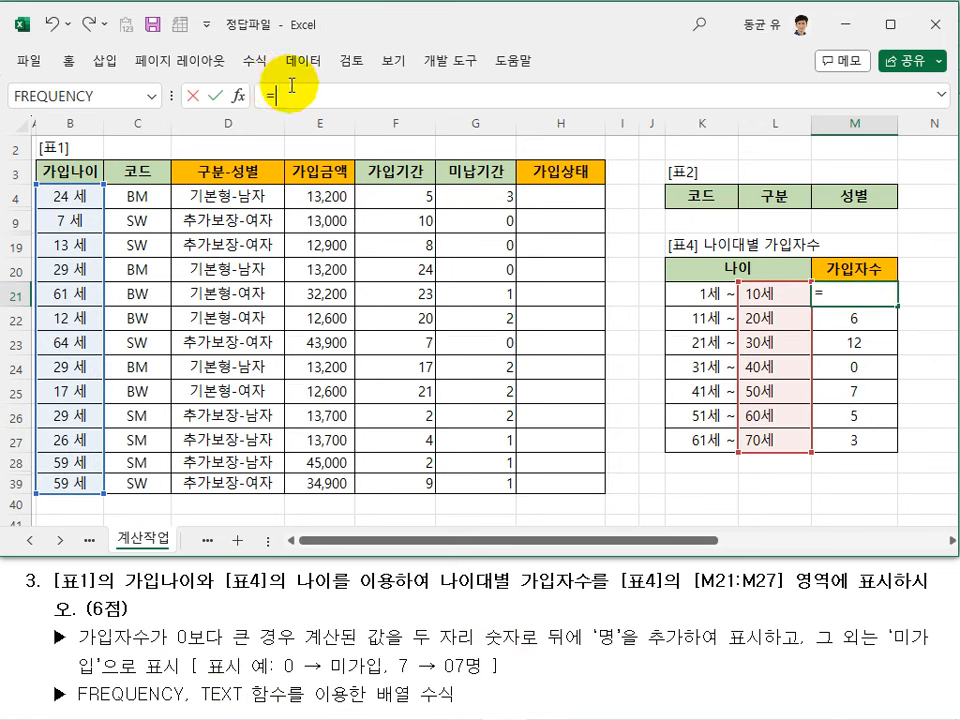
pyautogui.click(240, 97)
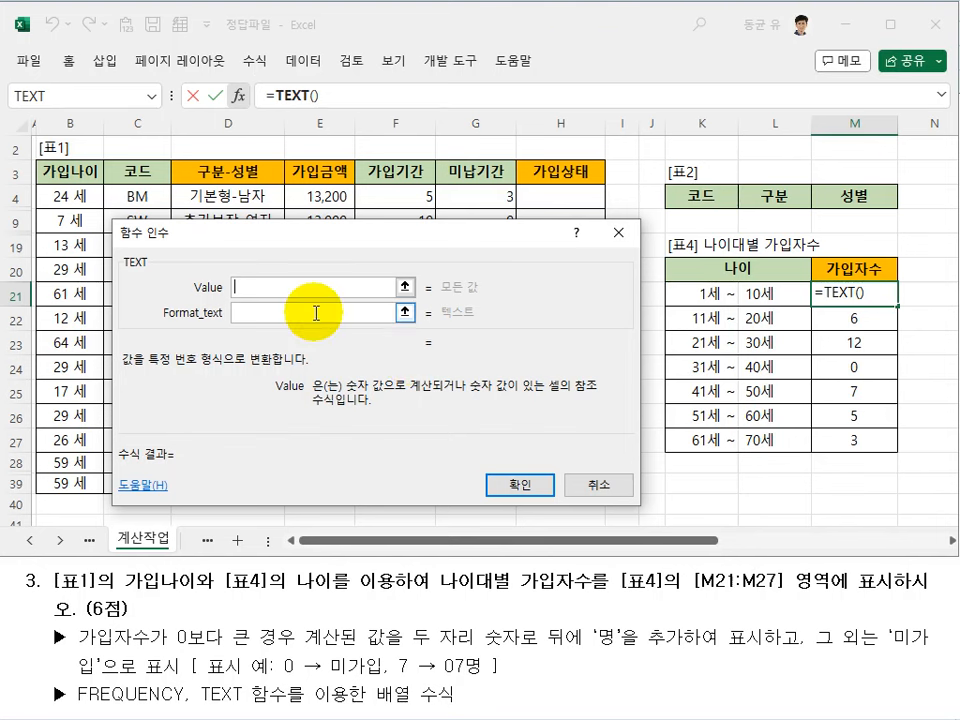
pyautogui.hotkey('ctrl', 'v')
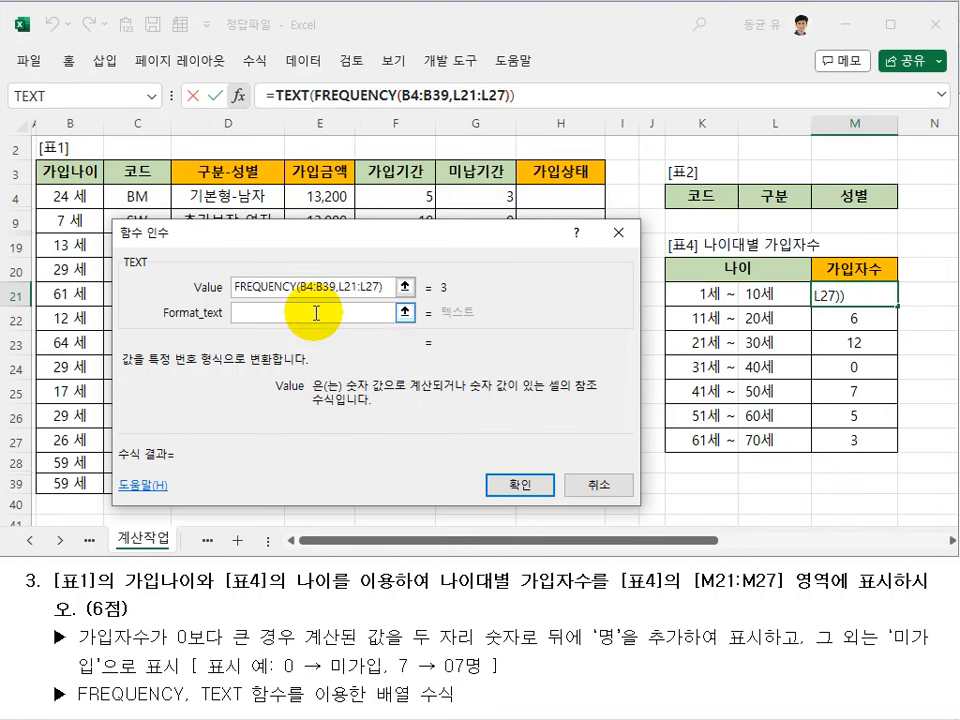
# Step: Set the TEXT format to "00명", enter it as an array formula, and check the 31세~40세 result in M24
pyautogui.click(316, 313)
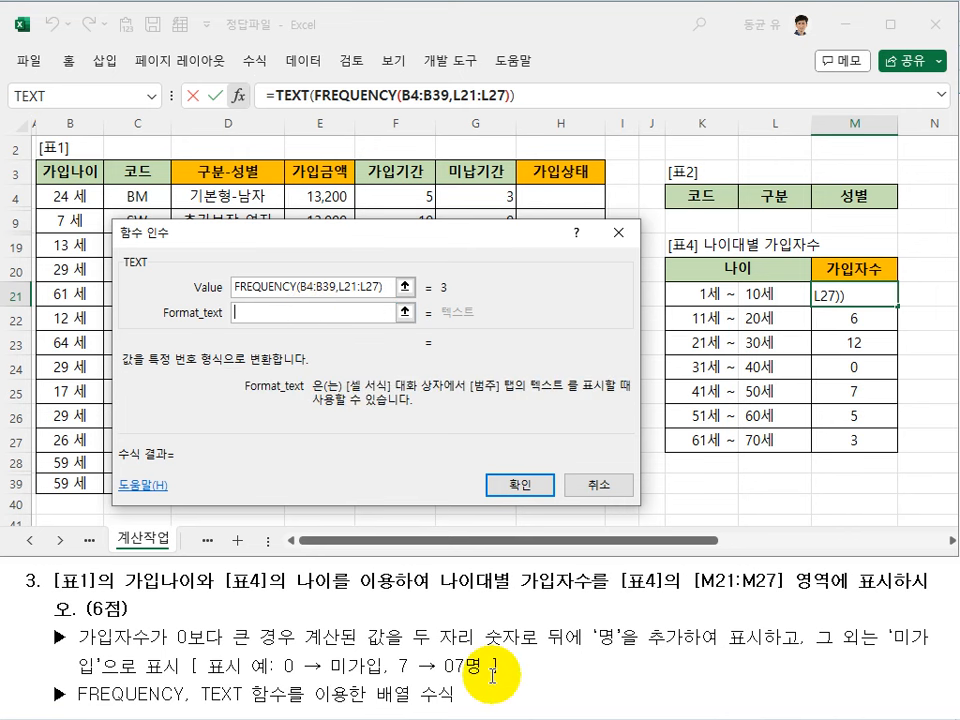
pyautogui.write('00')
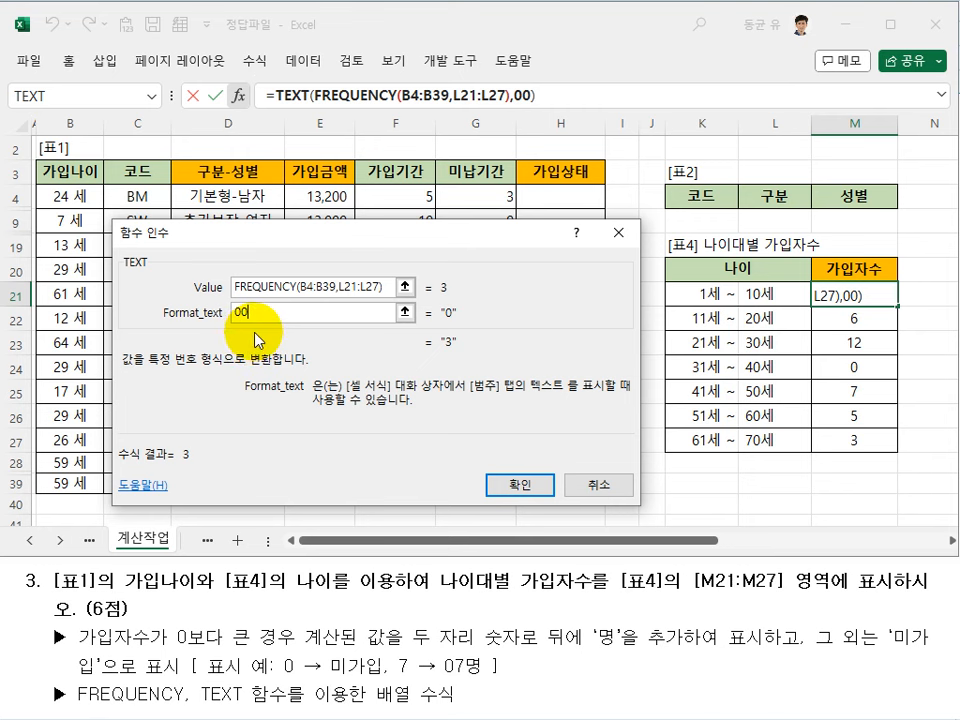
pyautogui.write('a')
pyautogui.press('BackSpace')
pyautogui.press('Hangul')
pyautogui.write('명')
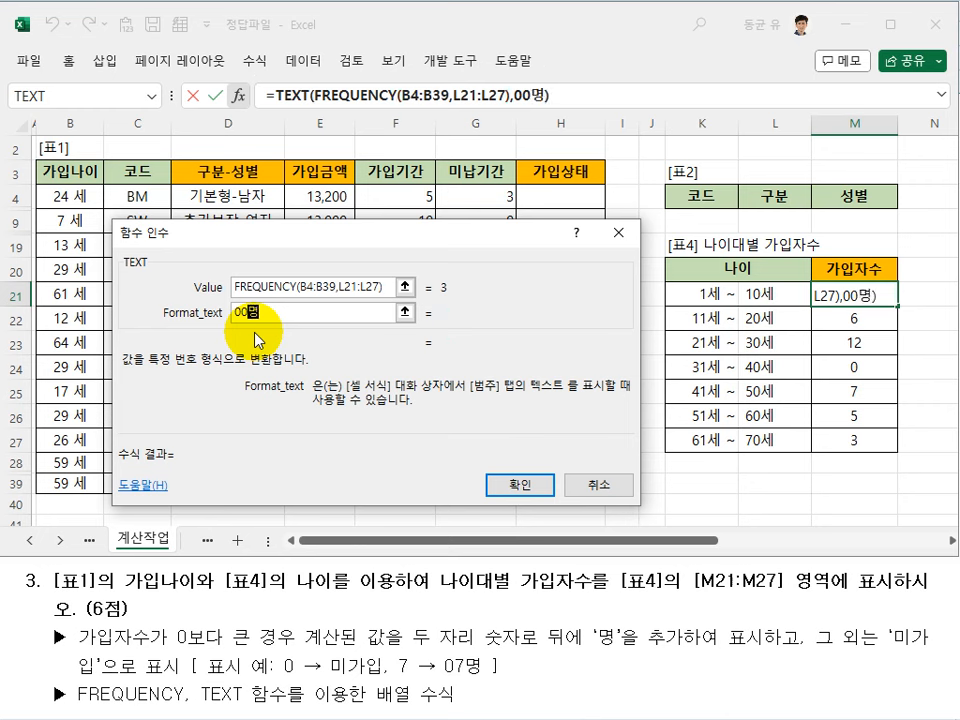
pyautogui.click(345, 288)
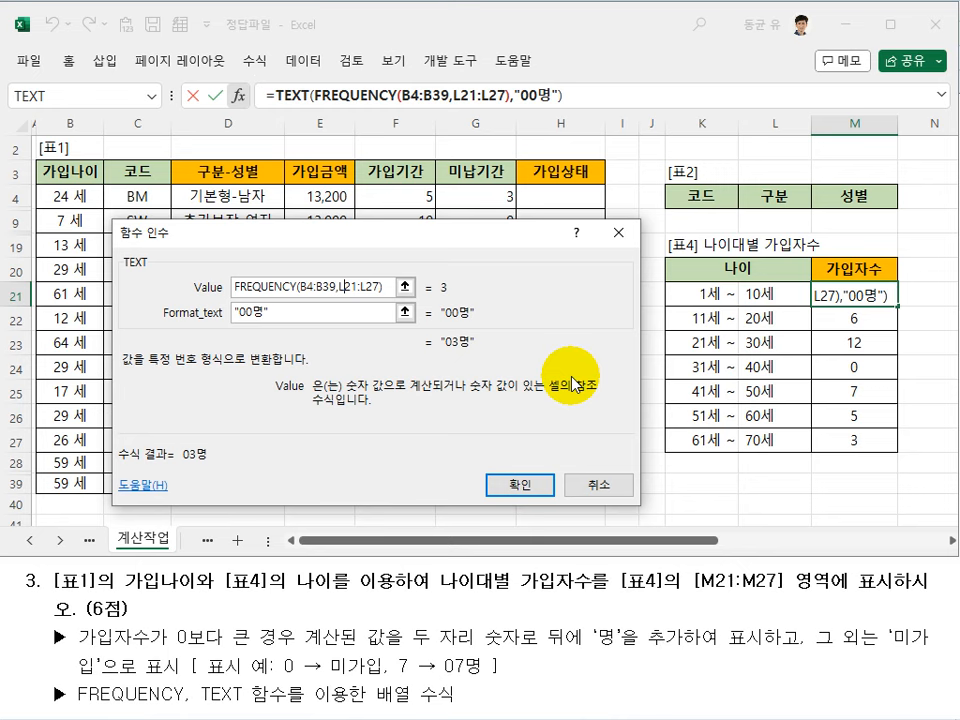
pyautogui.hotkey('ctrl', 'shift', 'Return')
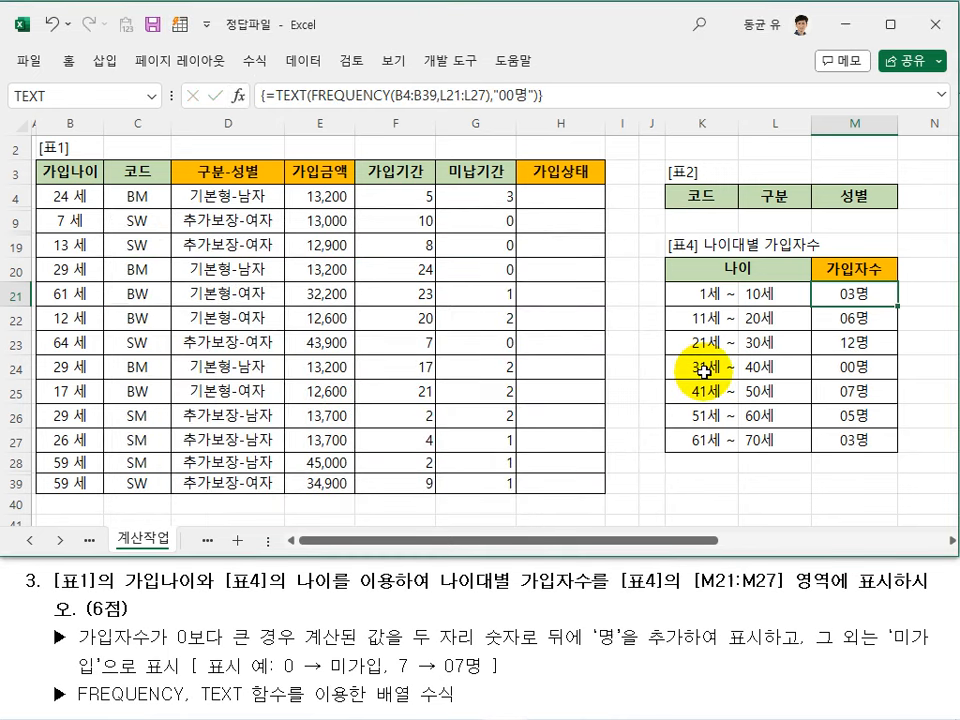
pyautogui.click(851, 368)
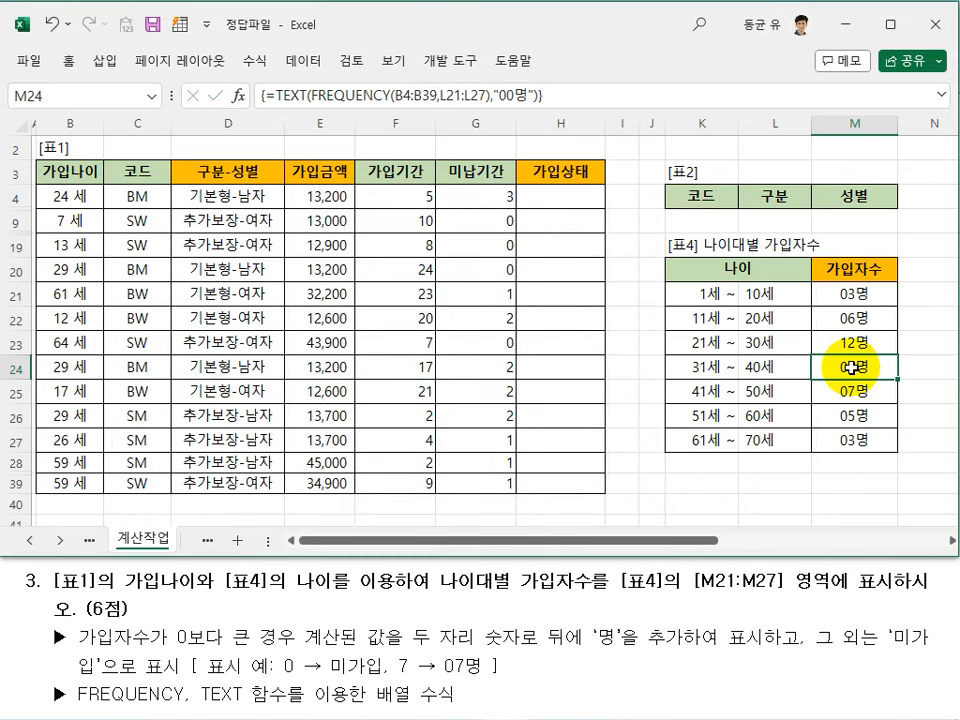
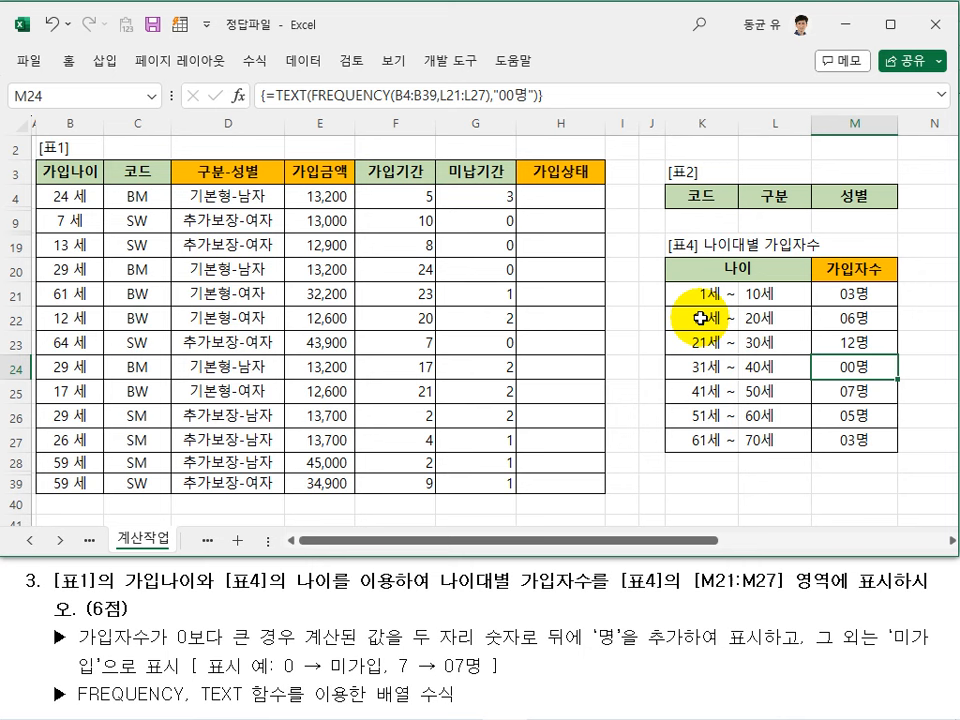
# Step: Replace the format in M21's TEXT function with "[>0]00명;미가입" and re-enter it as an array formula
pyautogui.click(862, 294)
pyautogui.click(283, 96)
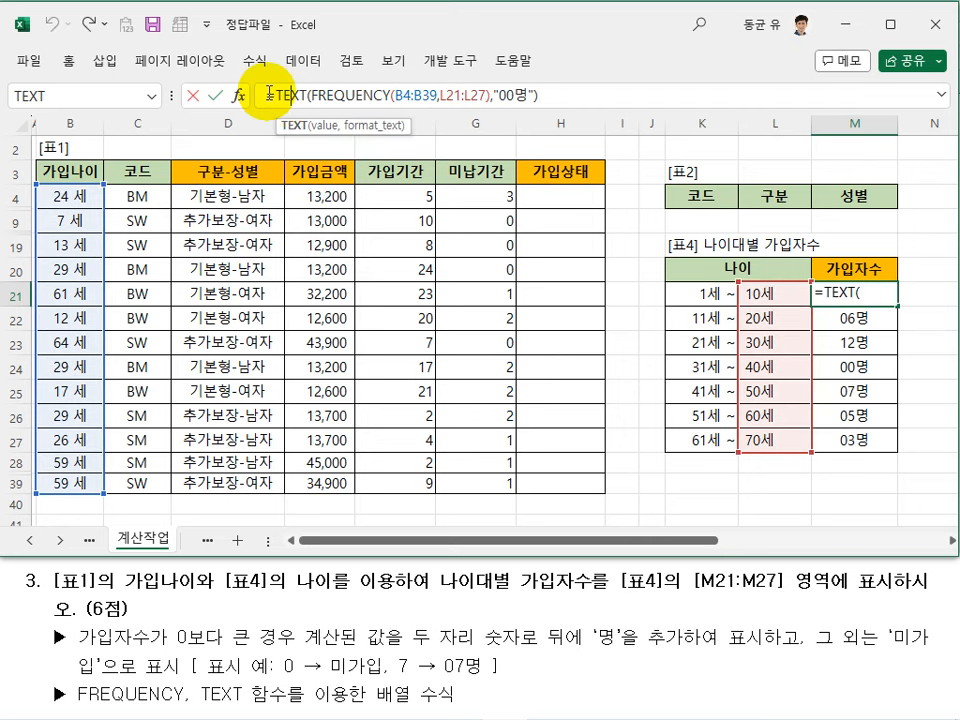
pyautogui.click(239, 96)
pyautogui.moveTo(148, 236); pyautogui.dragTo(302, 248)
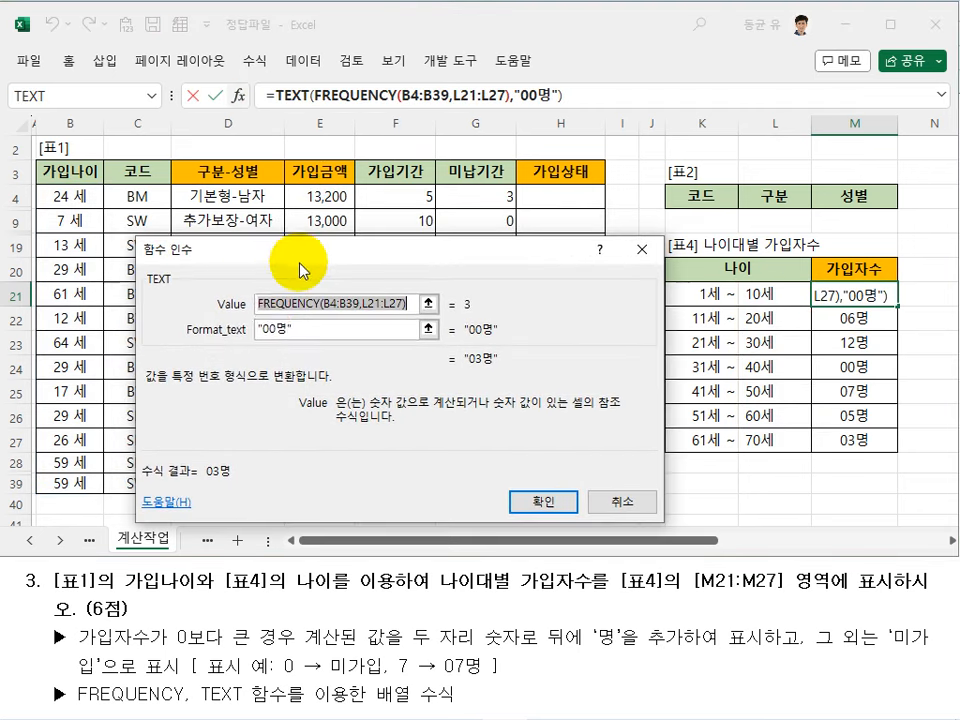
pyautogui.click(452, 326)
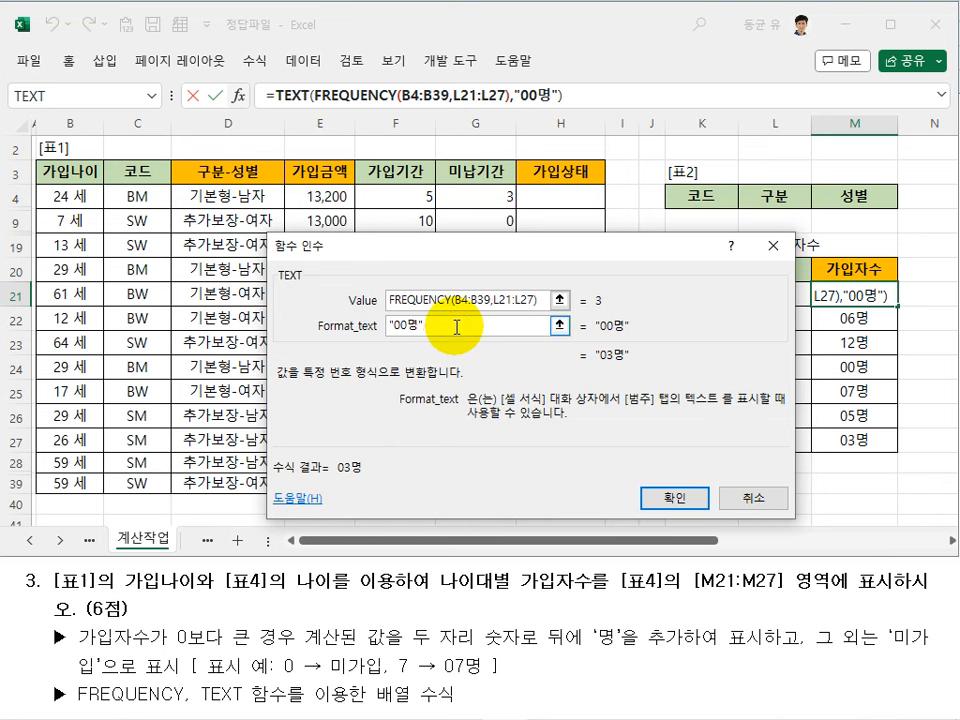
pyautogui.press('BackSpace')
pyautogui.press('BackSpace')
pyautogui.press('BackSpace')
pyautogui.press('BackSpace')
pyautogui.press('BackSpace')
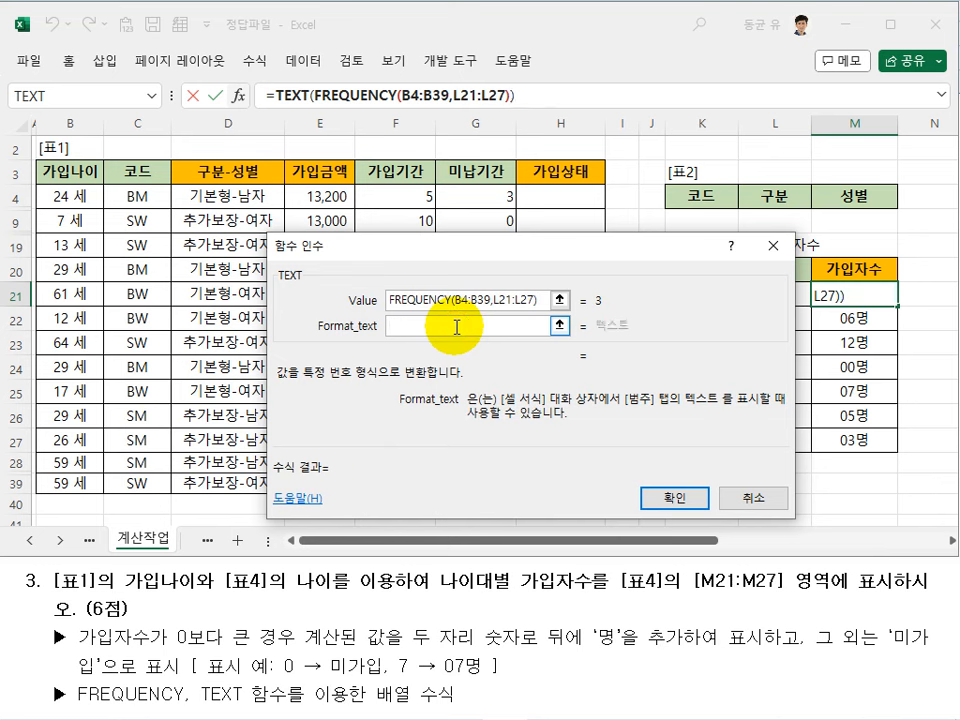
pyautogui.write('[')
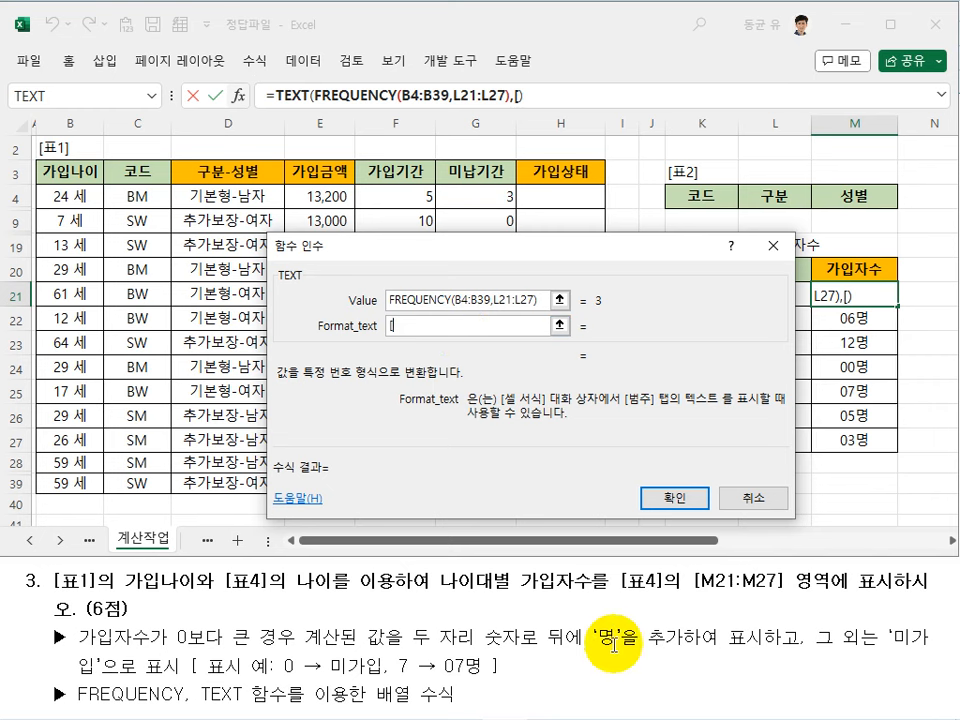
pyautogui.write('>0]00명')
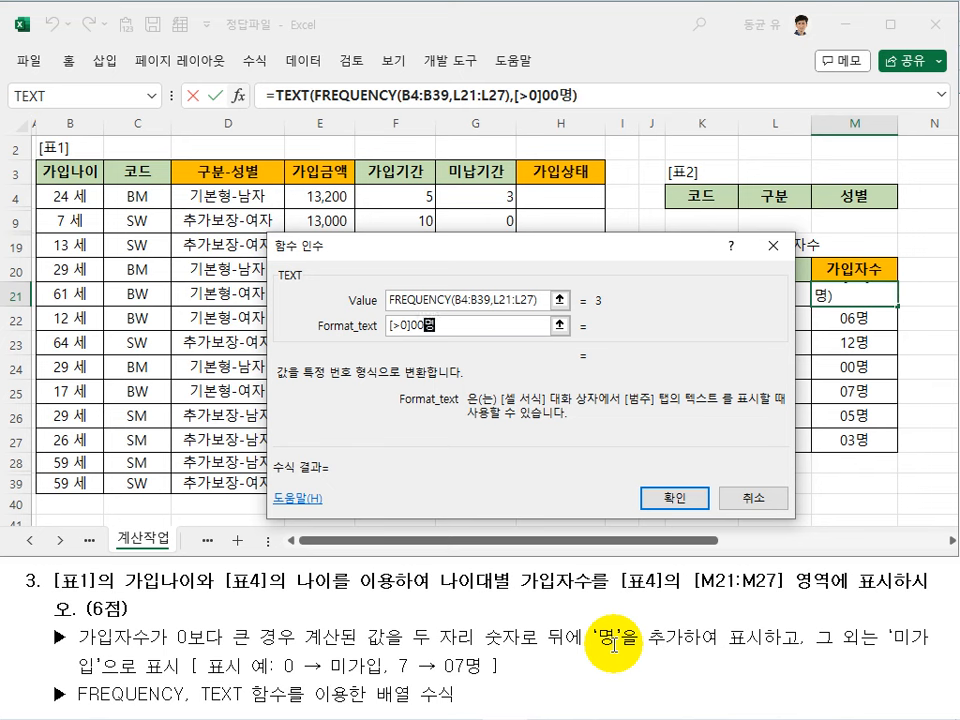
pyautogui.write(';')
pyautogui.write('ㅁ')
pyautogui.write('미가입')
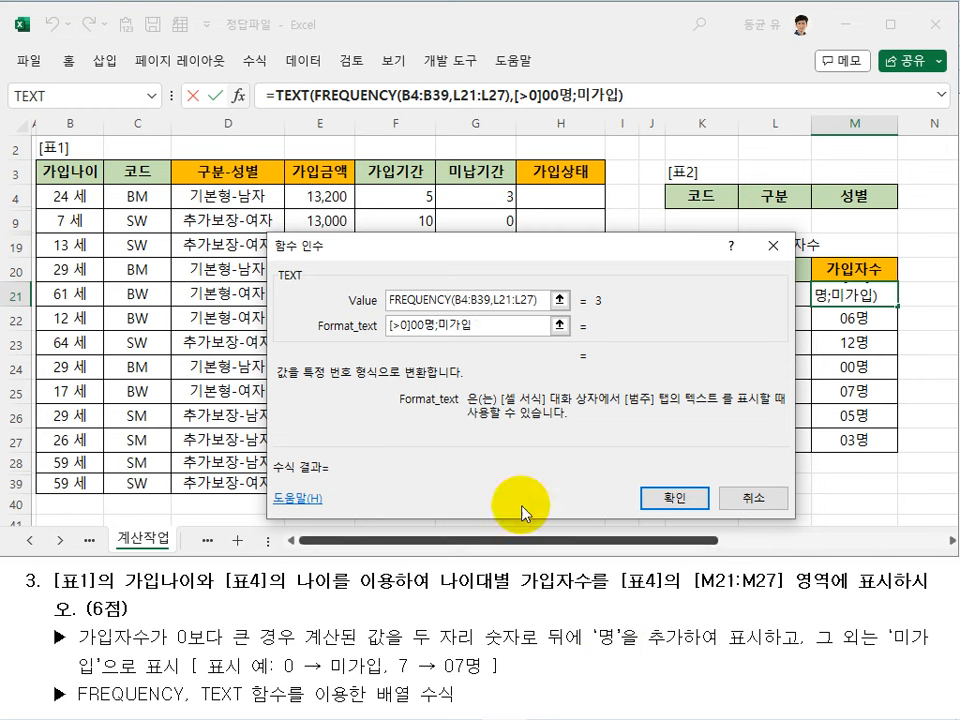
pyautogui.click(495, 300)
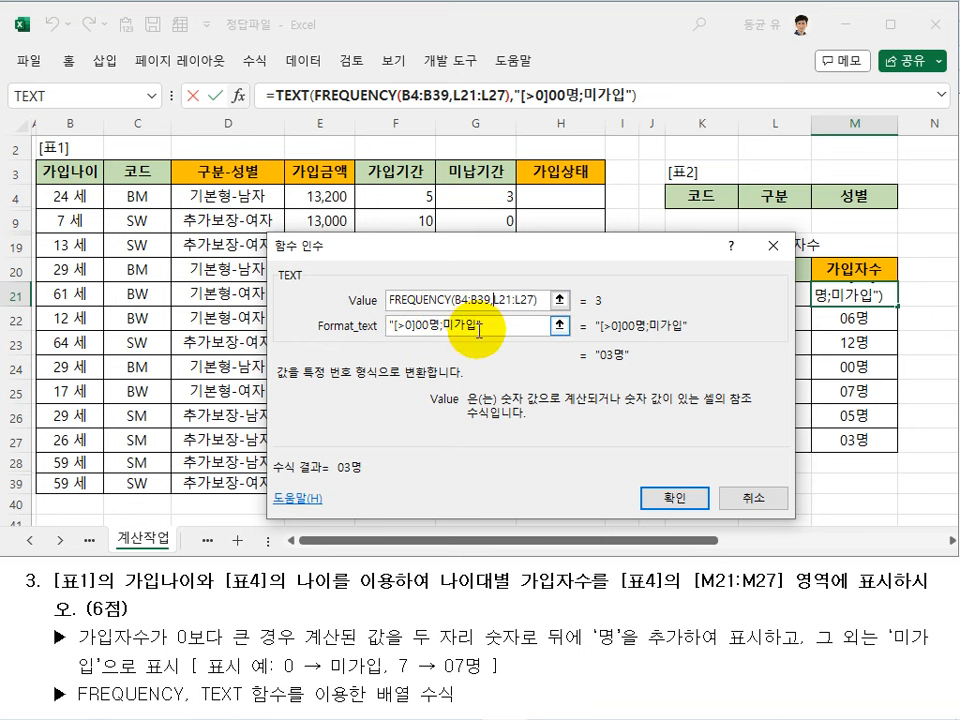
pyautogui.hotkey('ctrl', 'shift', 'Return')
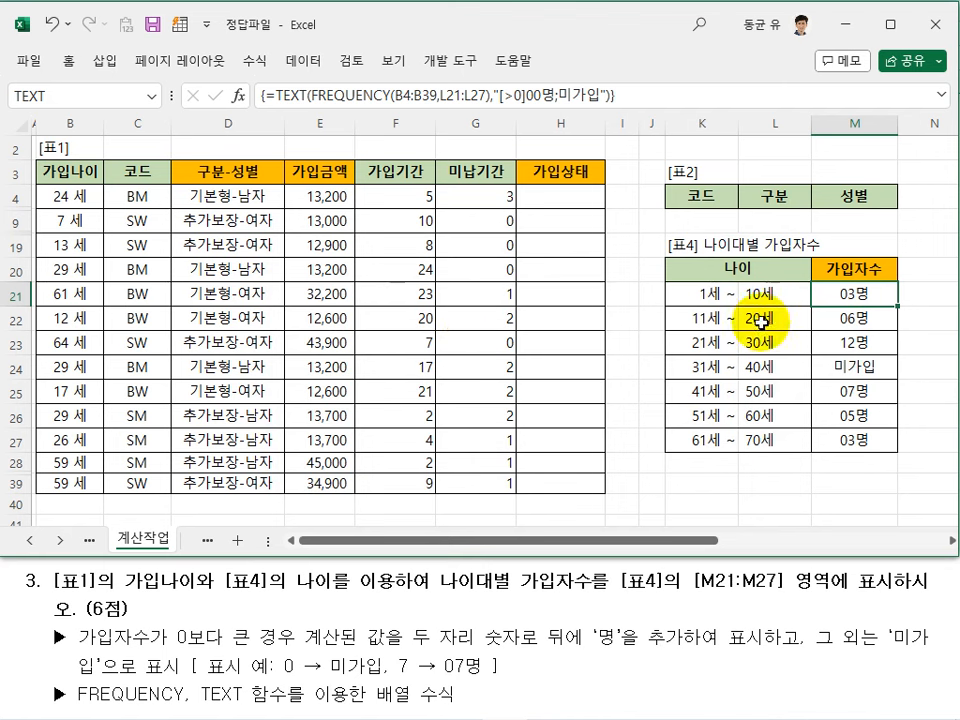
# Step: Check M24's 31세~40세 result, then examine [표5]'s codes in O22:O25 and its age limits in P20:T21
pyautogui.click(866, 366)
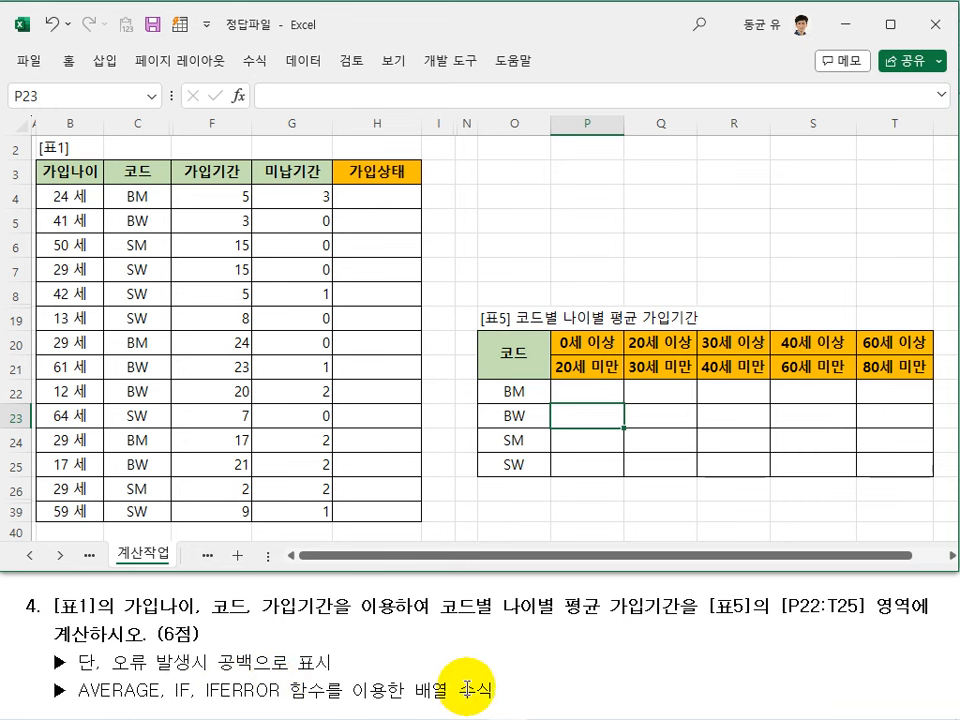
pyautogui.click(514, 391)
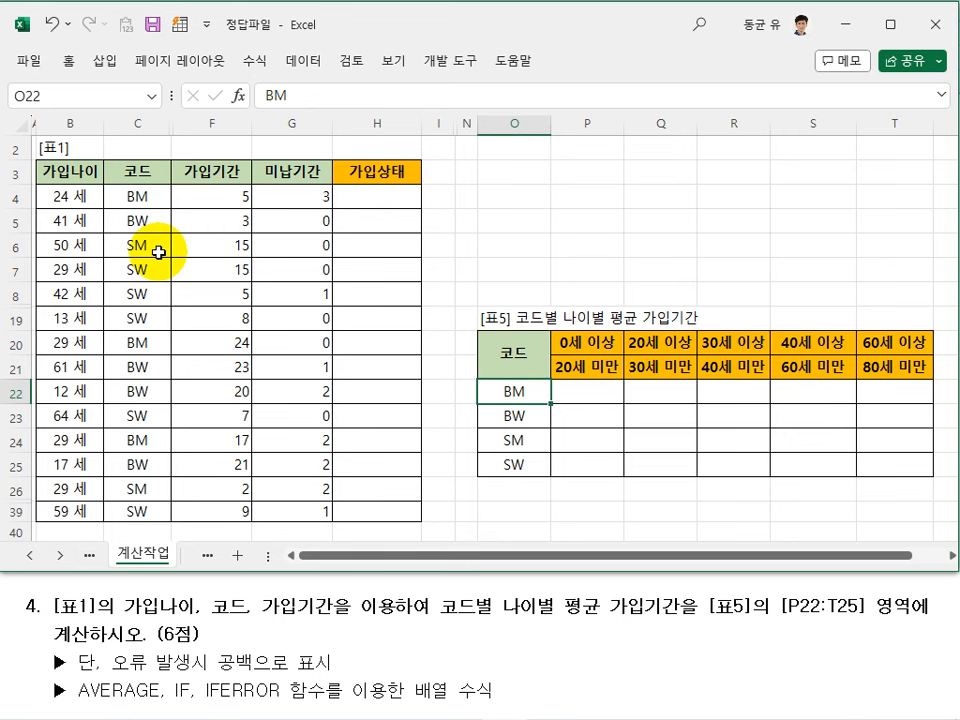
pyautogui.click(615, 340)
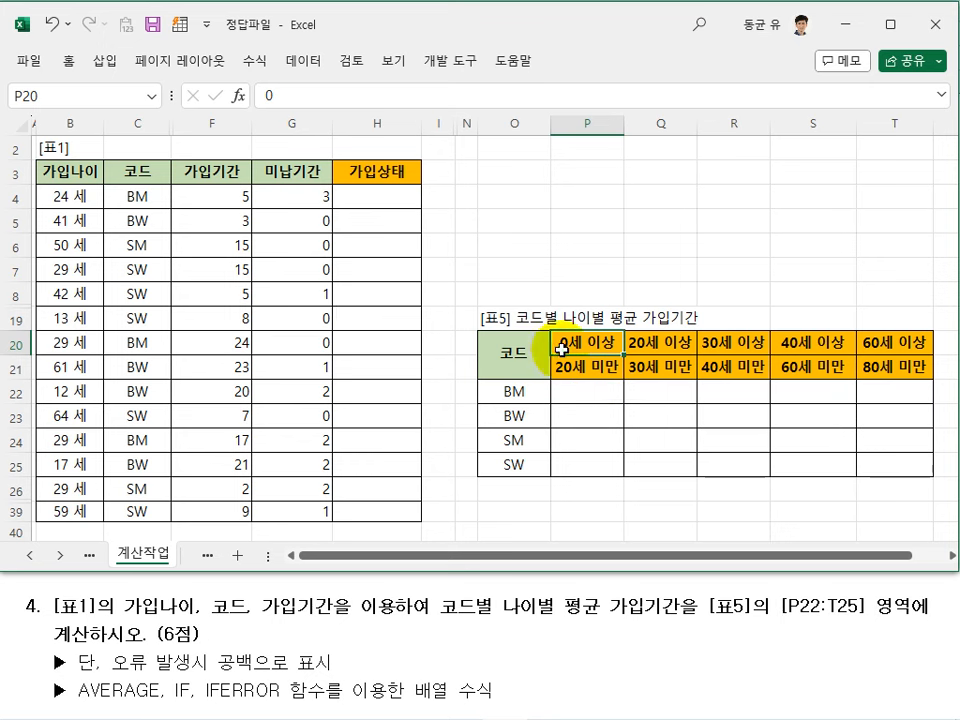
pyautogui.press('Down')
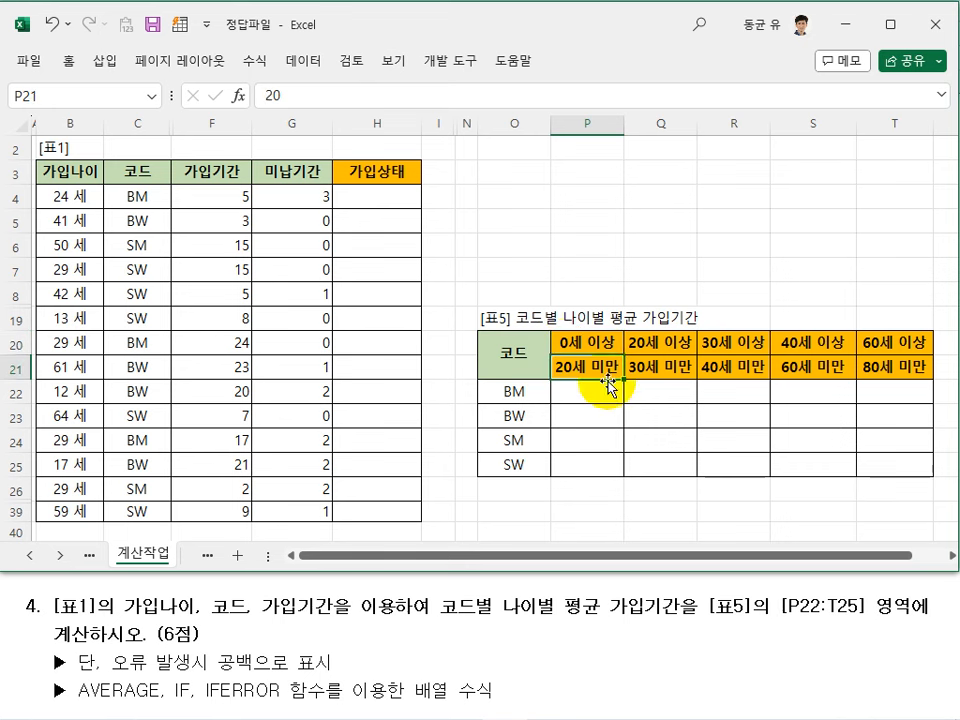
pyautogui.click(645, 415)
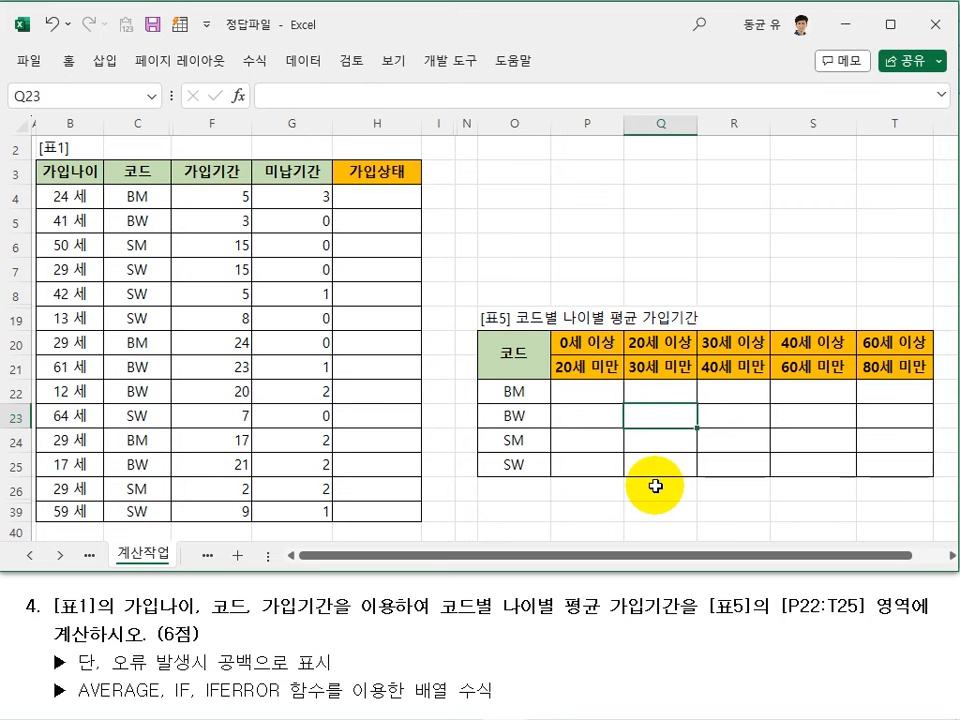
pyautogui.moveTo(501, 390); pyautogui.dragTo(501, 465)
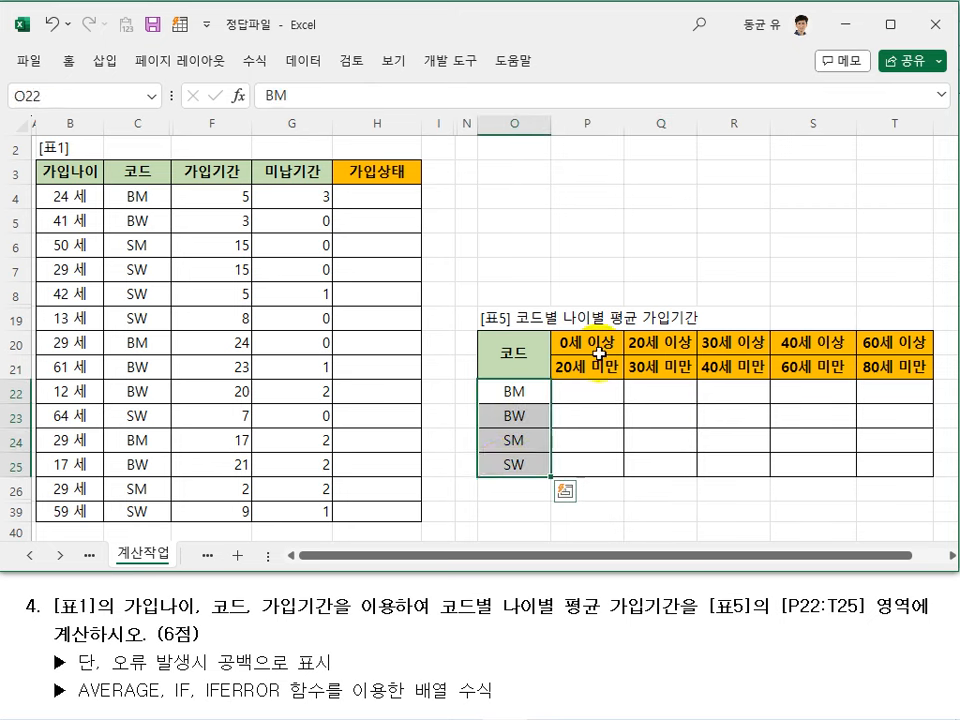
pyautogui.moveTo(599, 353); pyautogui.dragTo(864, 339)
pyautogui.moveTo(598, 366); pyautogui.dragTo(890, 367)
pyautogui.click(743, 469)
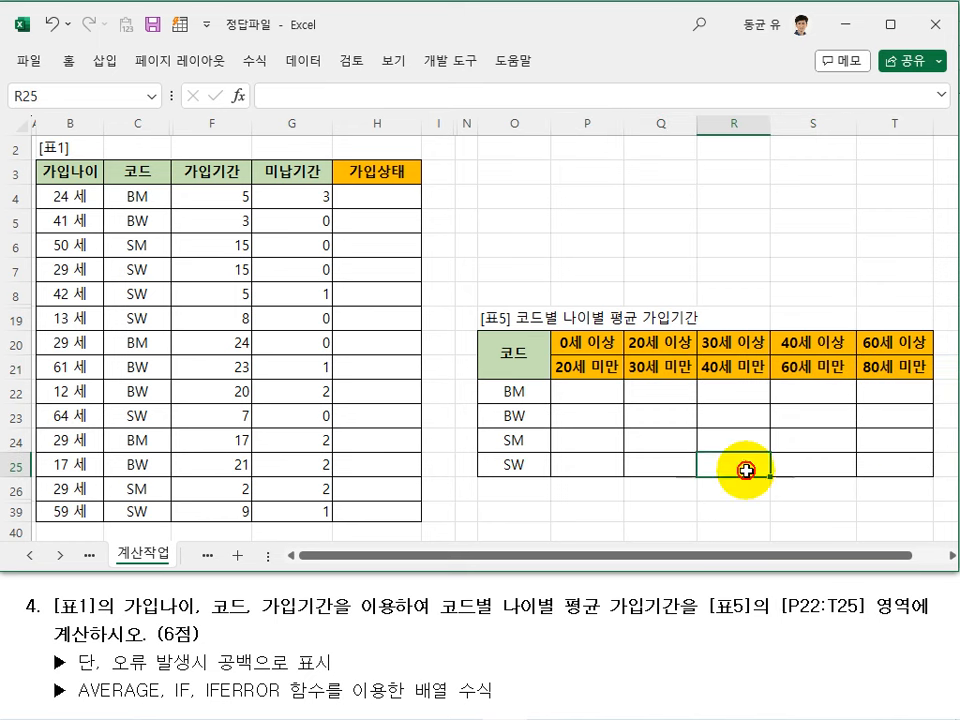
# Step: Trace which code and age limits apply to Q23 in [표5], inspecting O23, Q20 and Q21
pyautogui.click(653, 416)
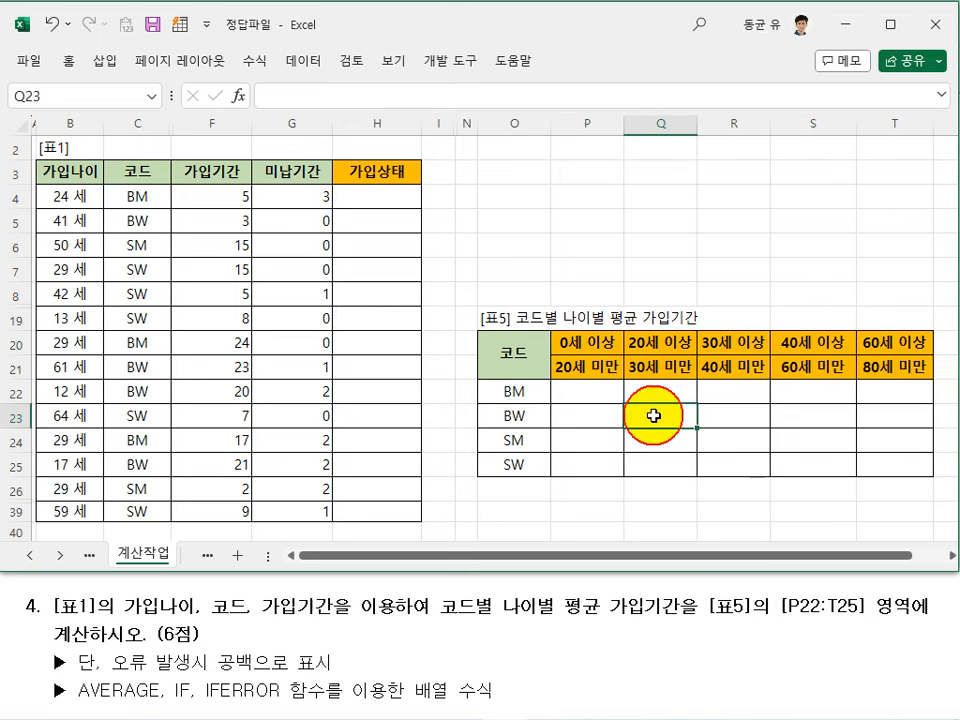
pyautogui.click(528, 416)
pyautogui.click(675, 350)
pyautogui.click(676, 367)
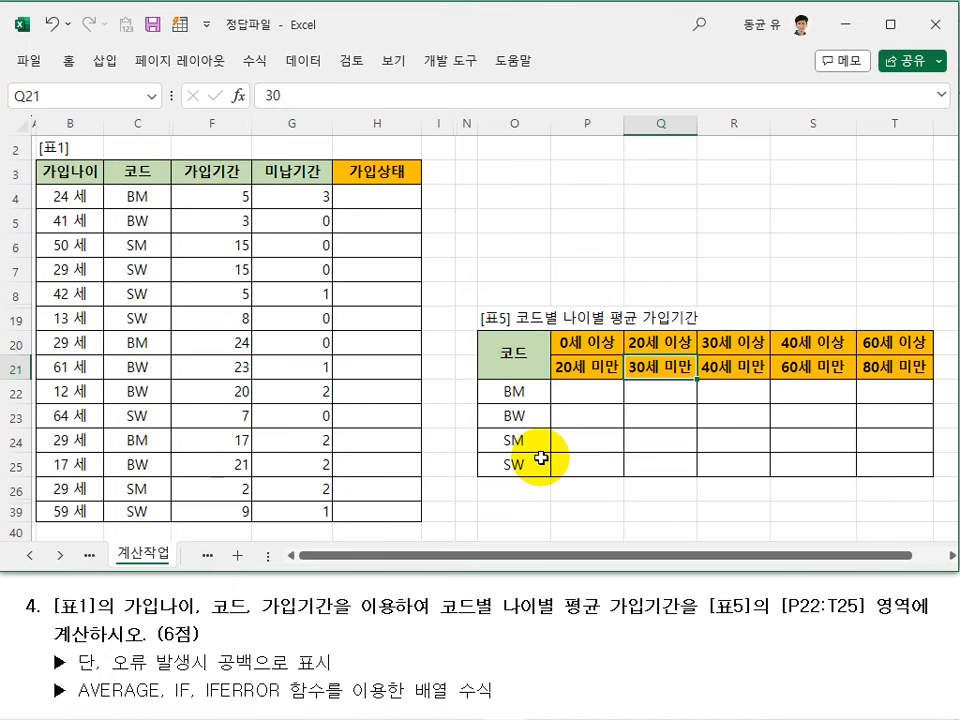
# Step: Begin P22's formula with an AVERAGE function containing a nested IF and an opening parenthesis for its first condition
pyautogui.click(581, 390)
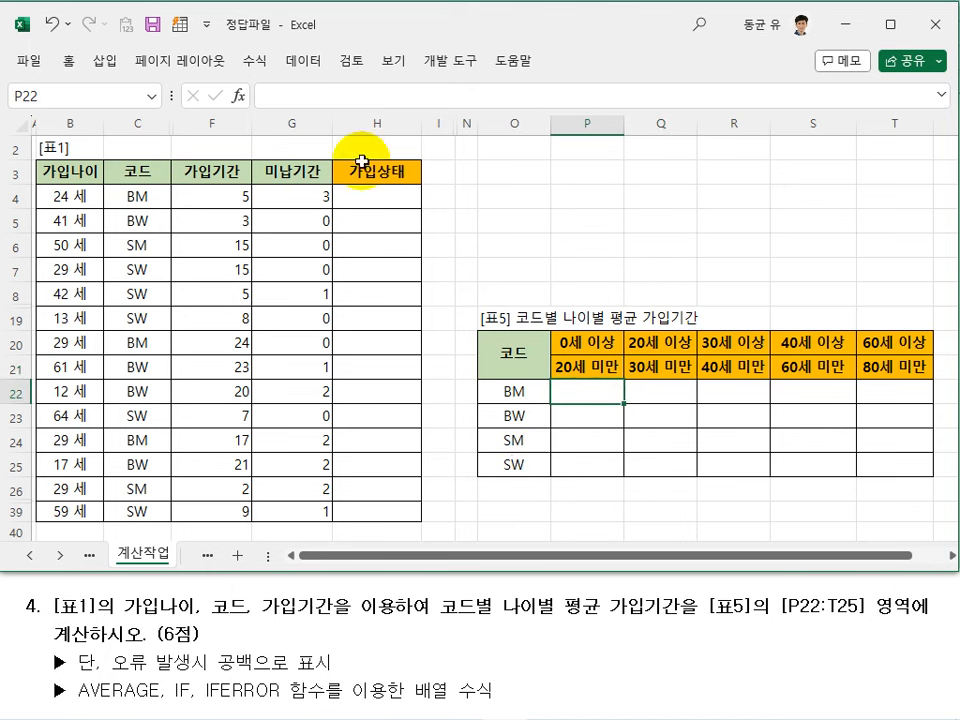
pyautogui.click(430, 93)
pyautogui.write('=')
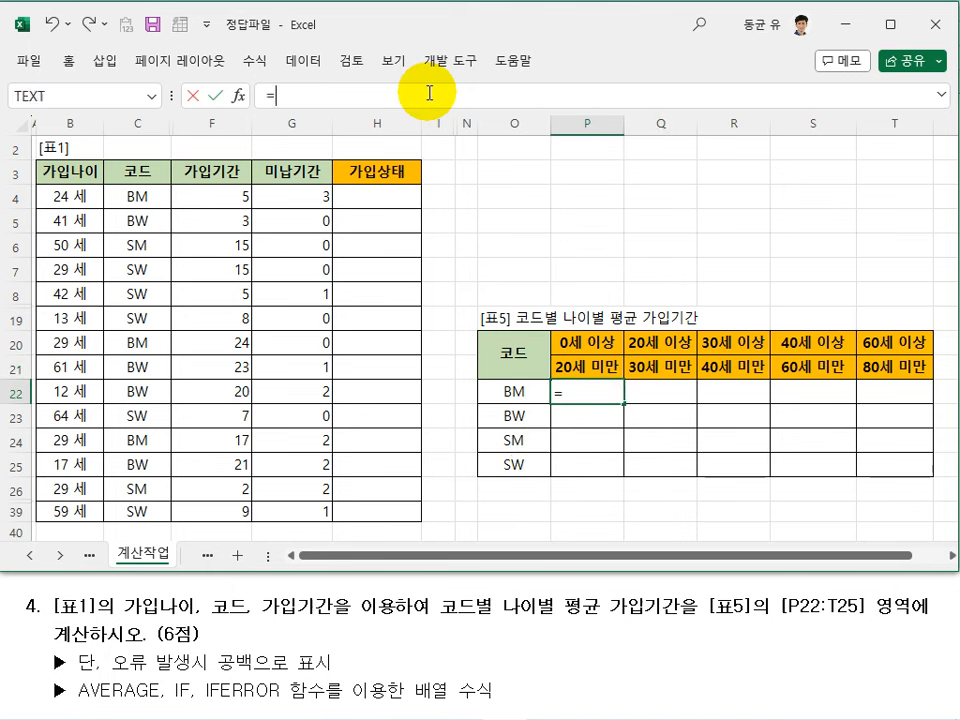
pyautogui.write('average(')
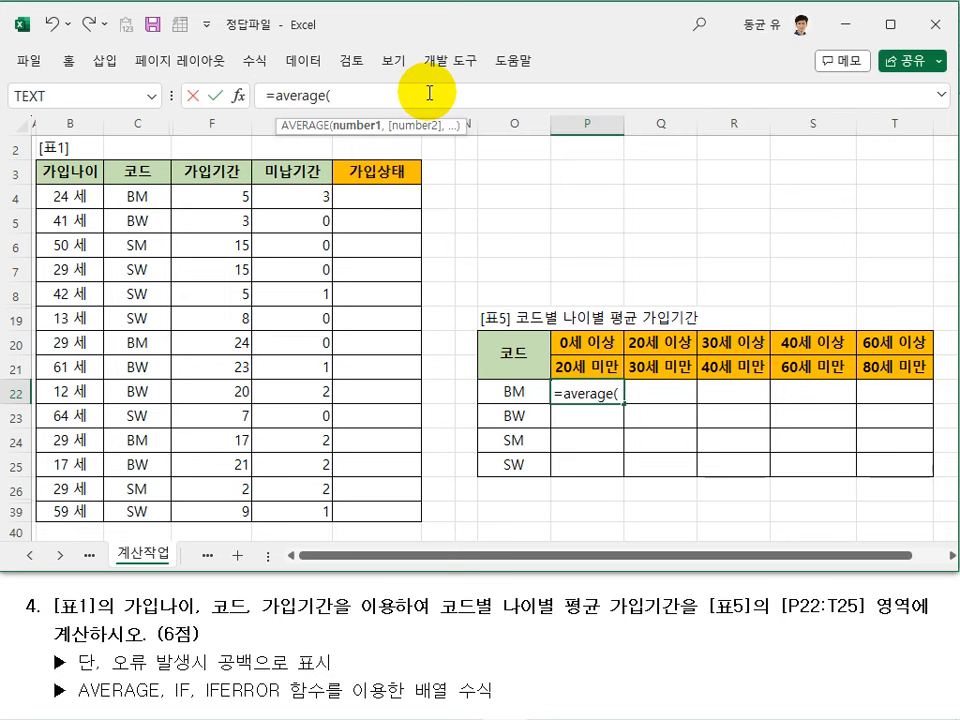
pyautogui.write('if')
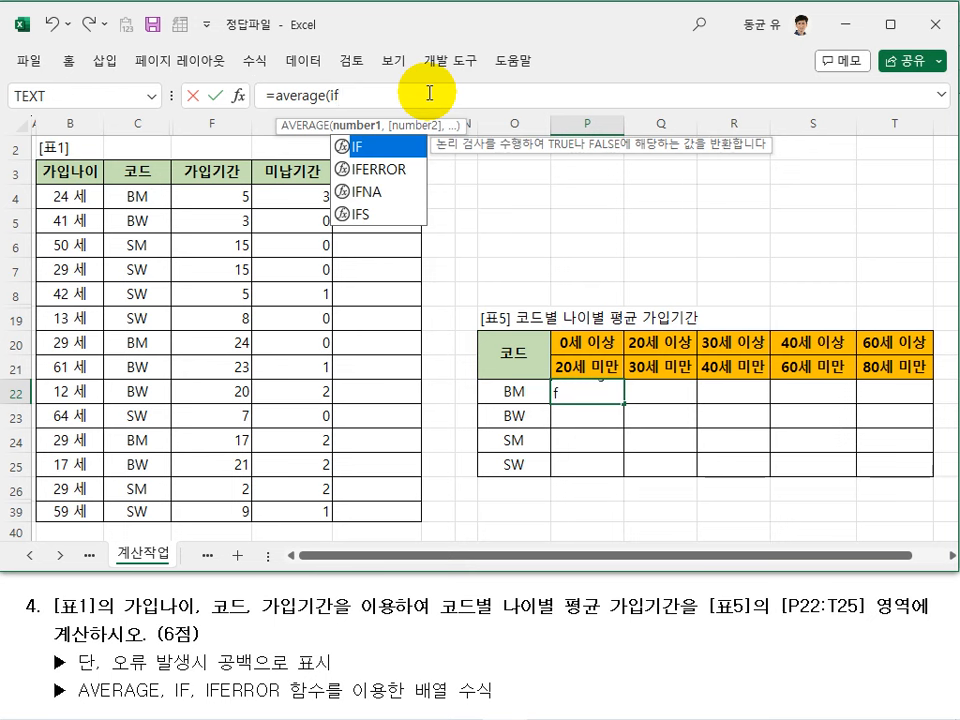
pyautogui.write('(')
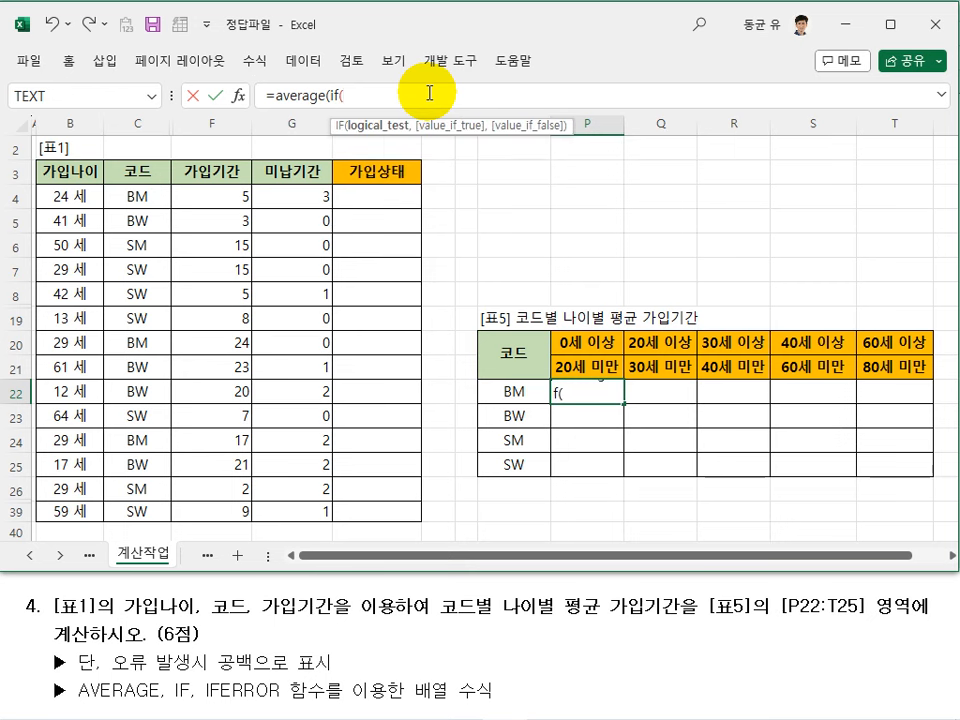
pyautogui.write('(')
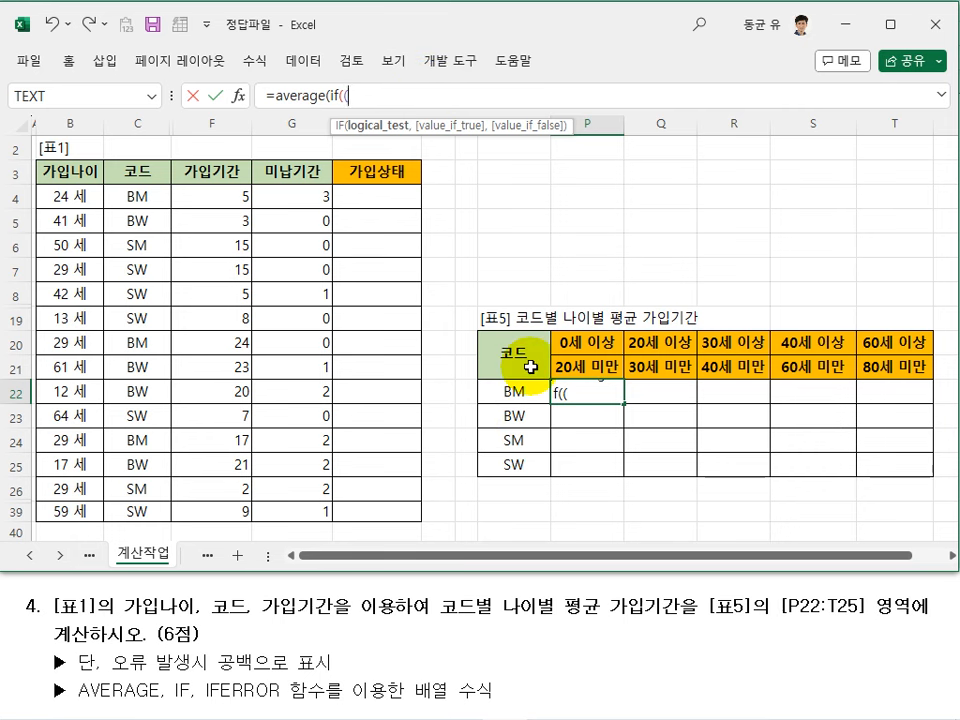
# Step: Add the code condition ($C$4:$C$39=$O22) to the IF test in P22, followed by a multiplication sign and an opening parenthesis
pyautogui.click(147, 198)
pyautogui.moveTo(147, 198); pyautogui.dragTo(139, 510)
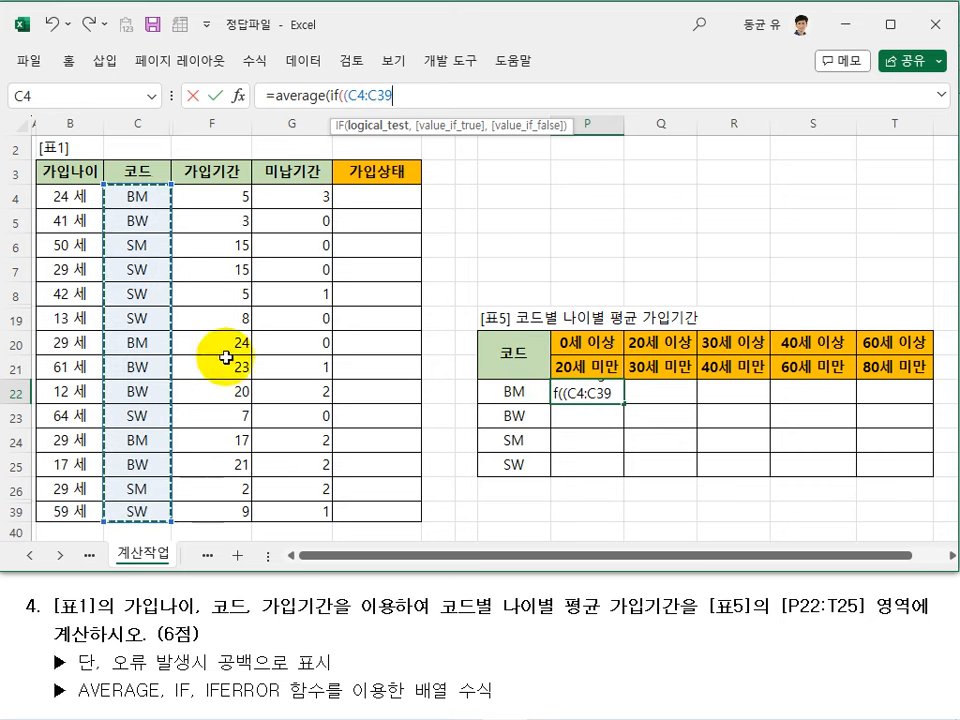
pyautogui.press('F4')
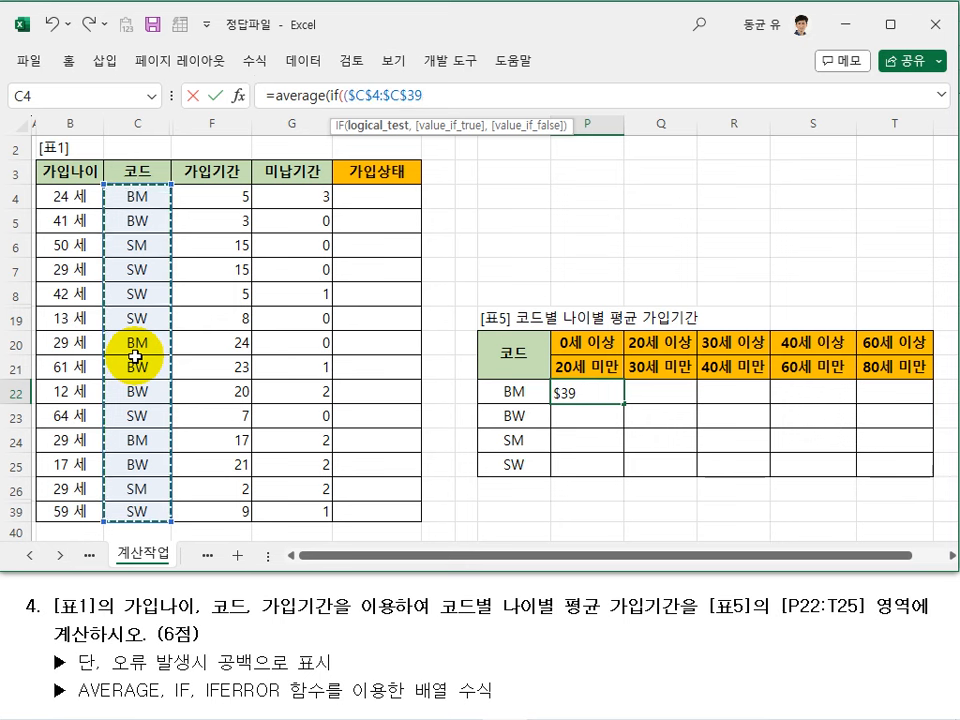
pyautogui.write('=')
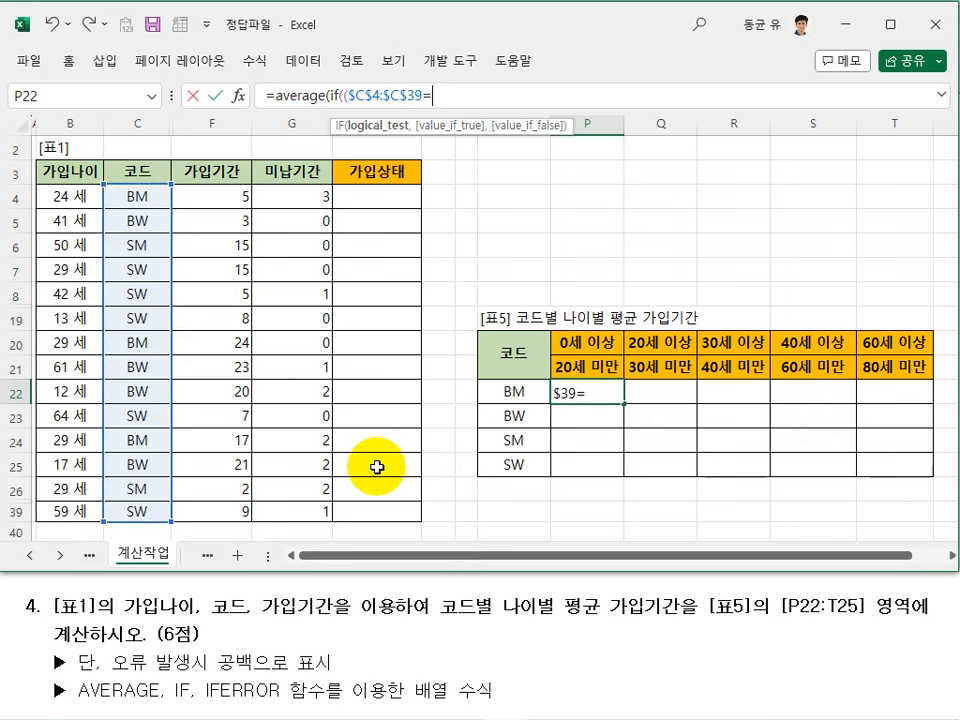
pyautogui.click(514, 392)
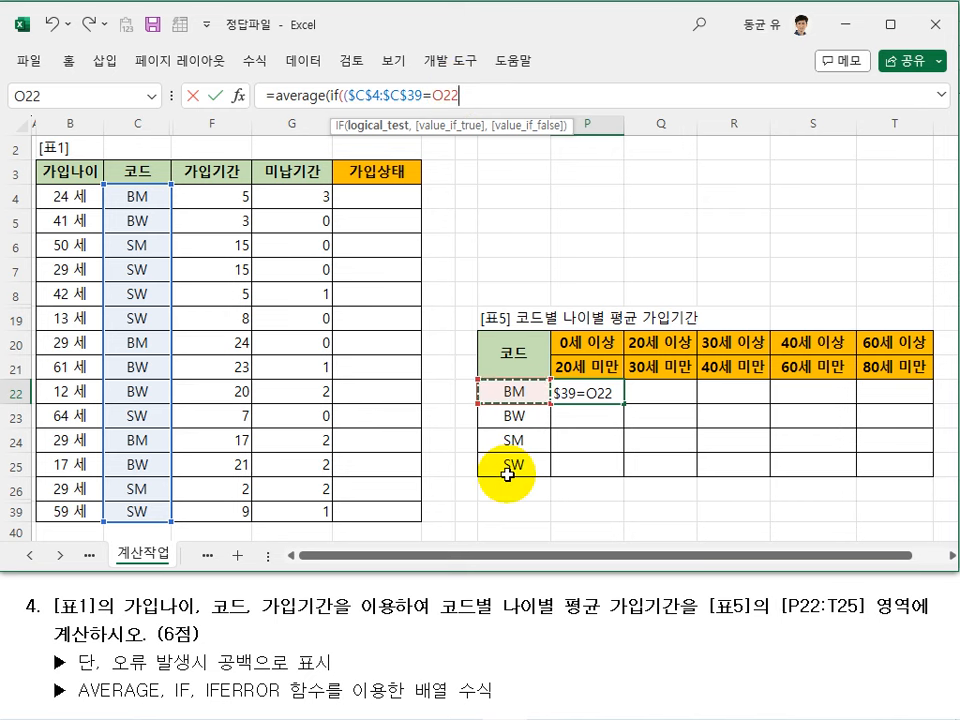
pyautogui.click(450, 95)
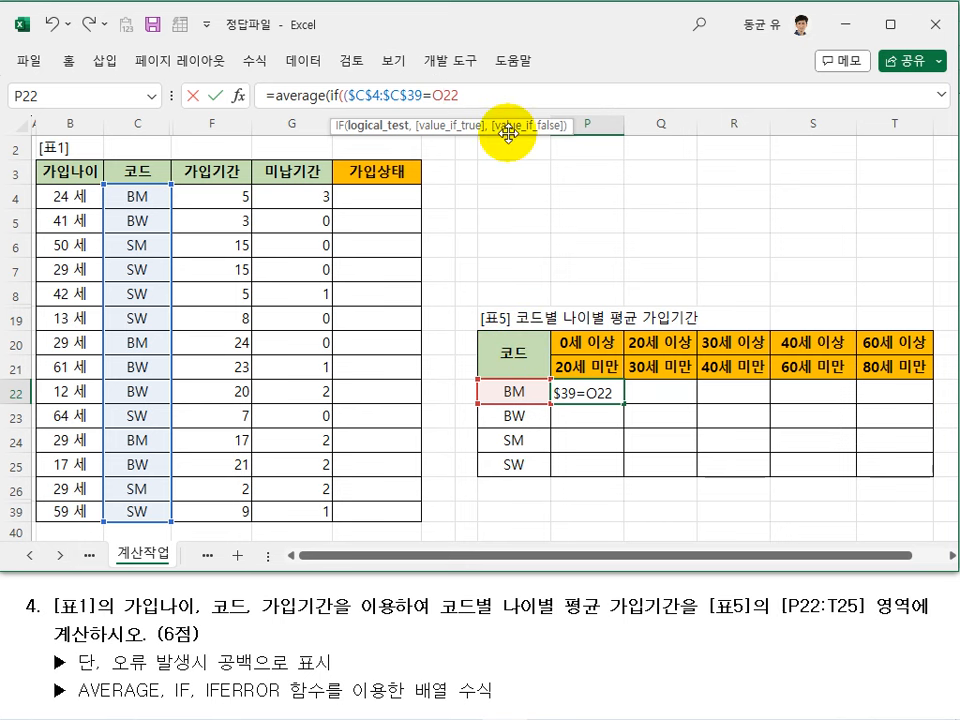
pyautogui.click(432, 95)
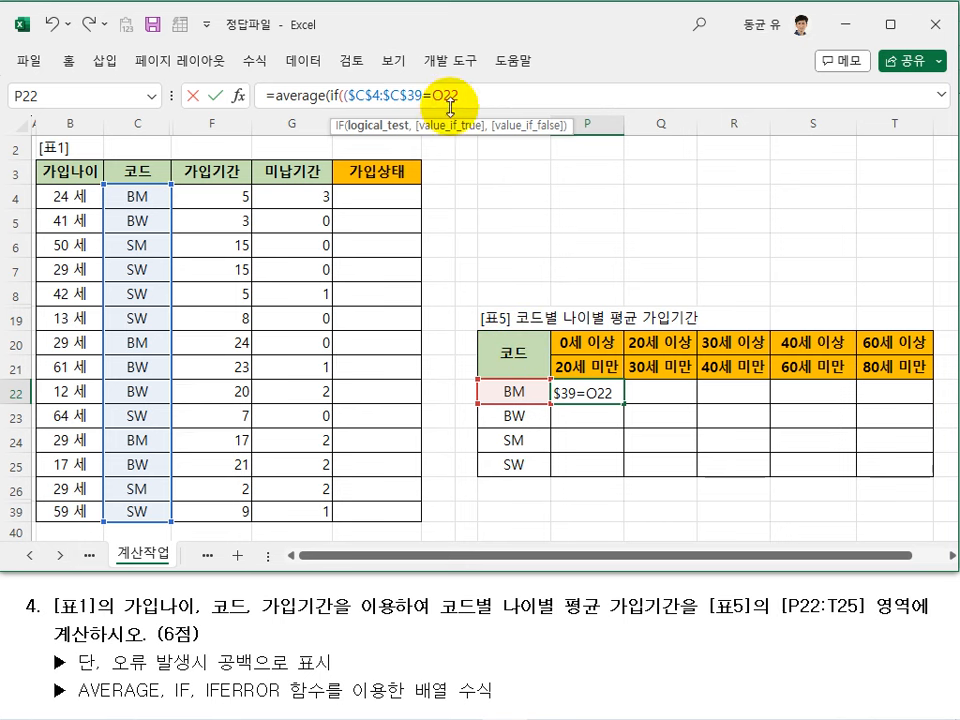
pyautogui.write('$')
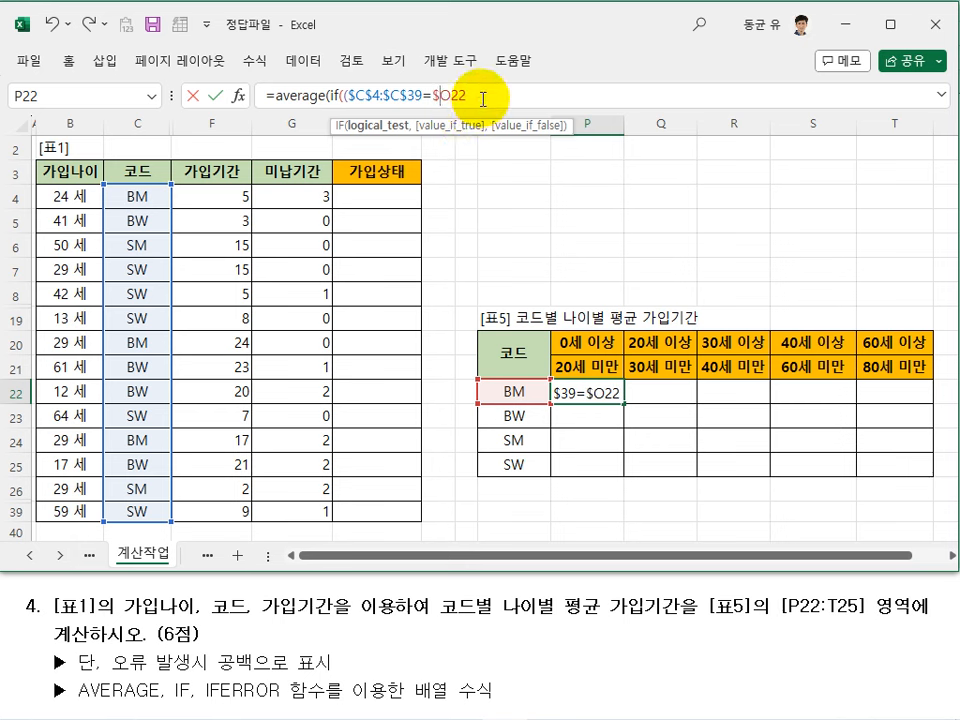
pyautogui.write(')*(')
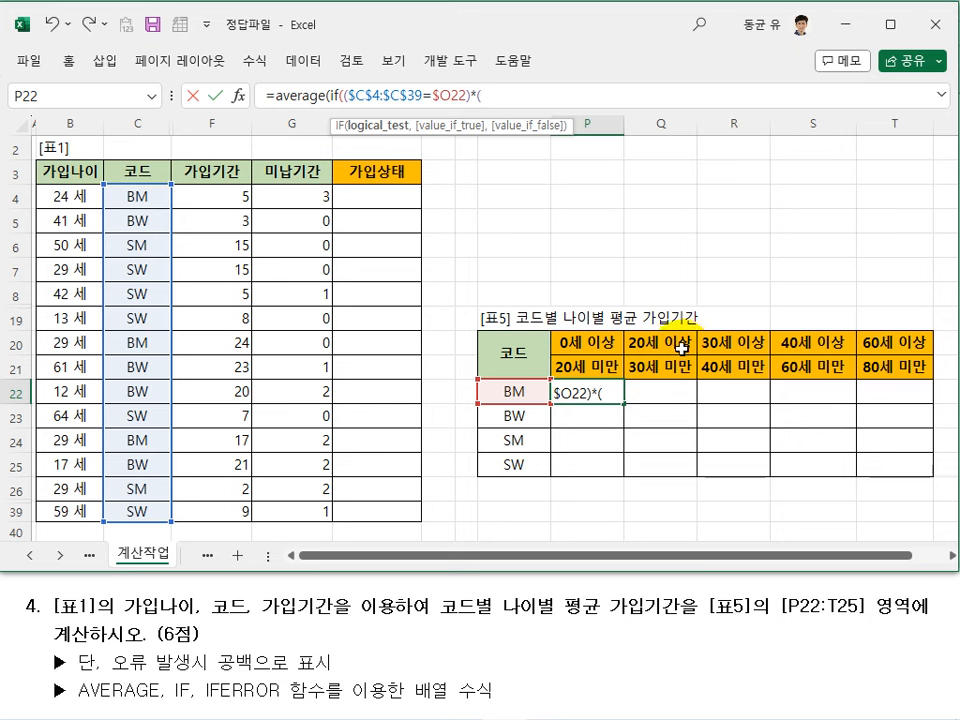
# Step: Add the lower age limit condition $B$4:$B$39>=P$20 to the IF test, fixing only the row of P20
pyautogui.click(69, 197)
pyautogui.moveTo(69, 197); pyautogui.dragTo(66, 510)
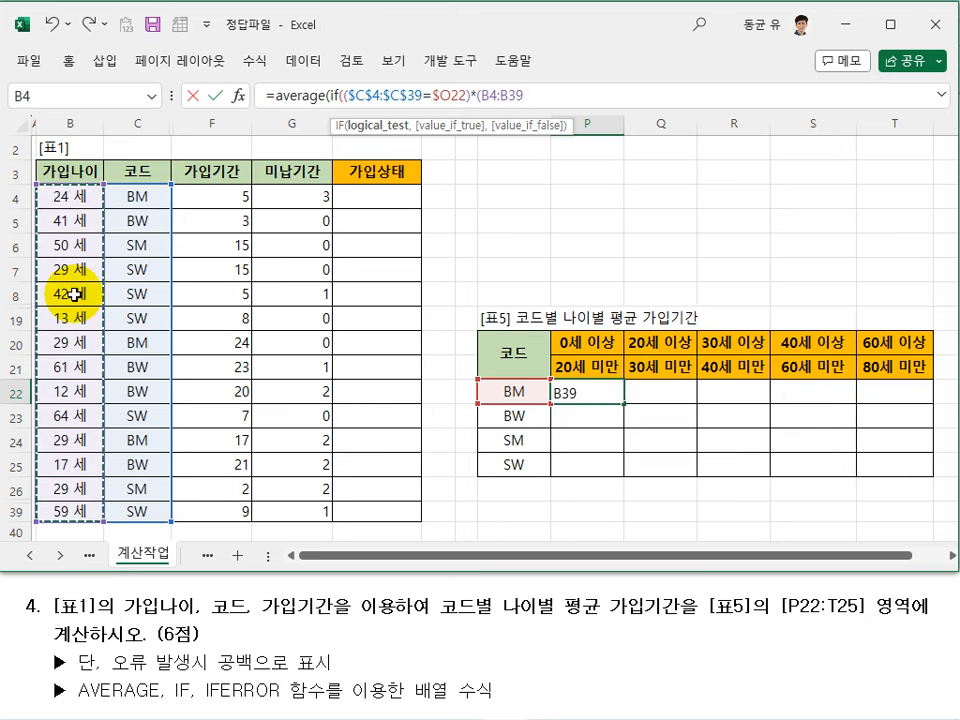
pyautogui.press('F4')
pyautogui.write('>')
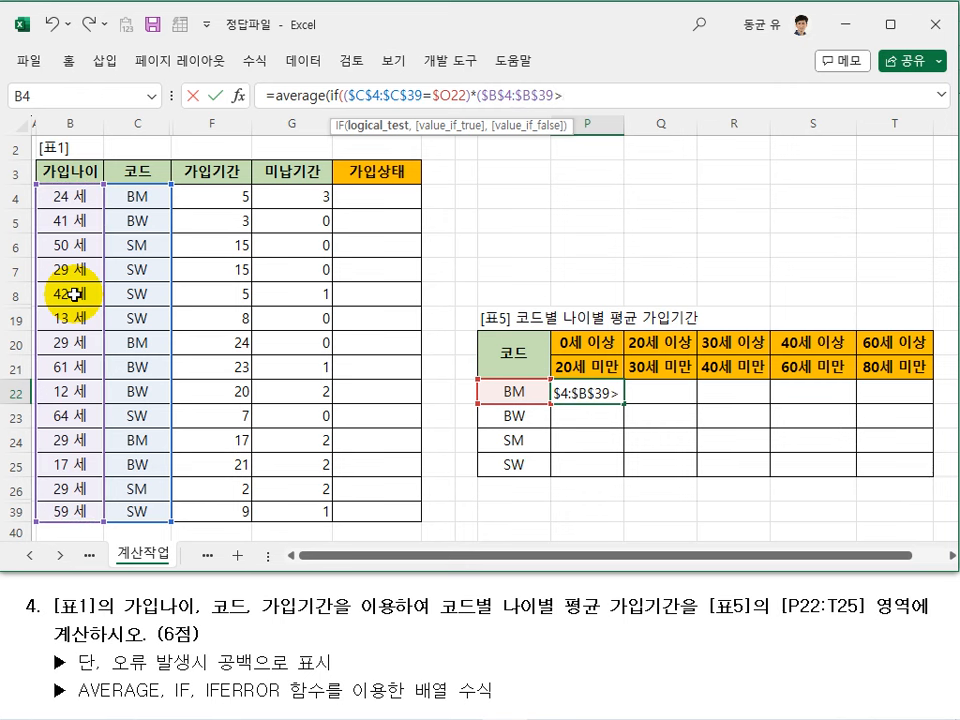
pyautogui.write('=')
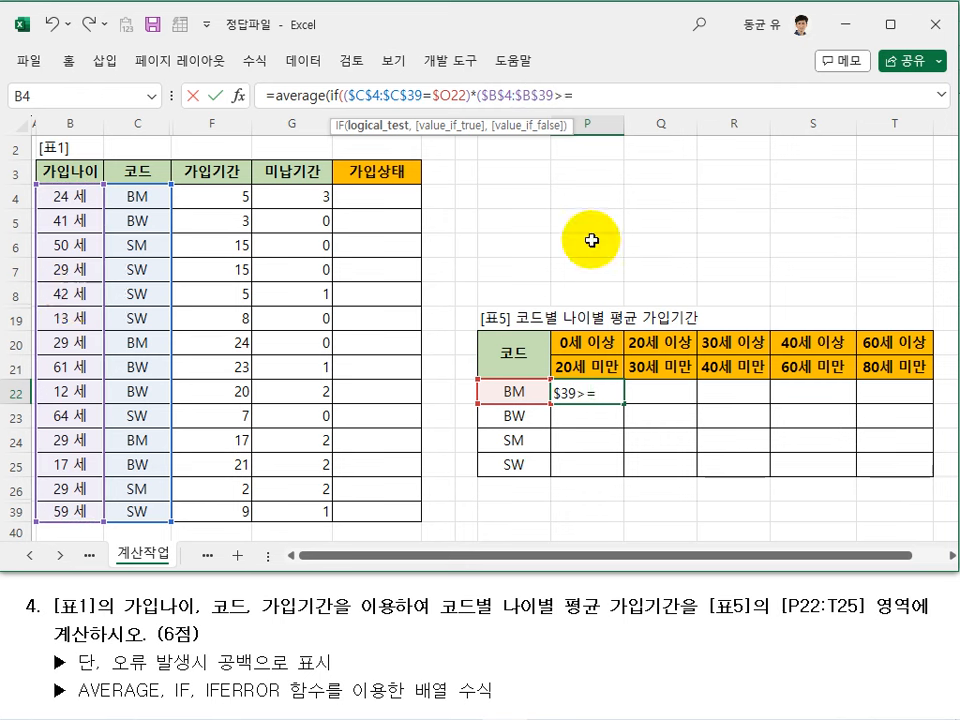
pyautogui.click(572, 342)
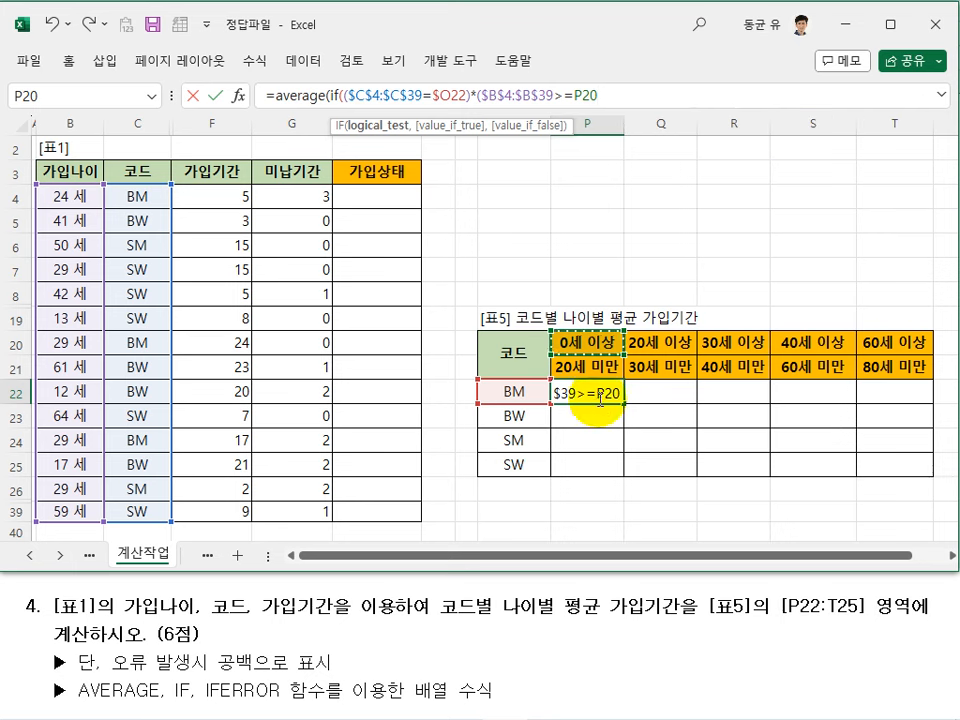
pyautogui.click(590, 96)
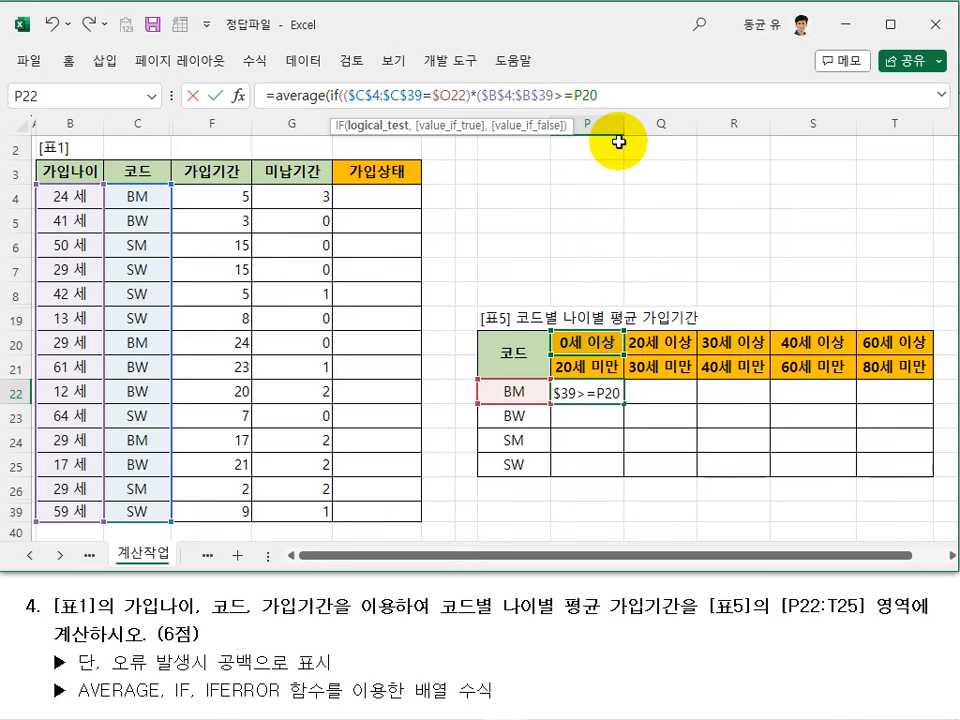
pyautogui.write('$')
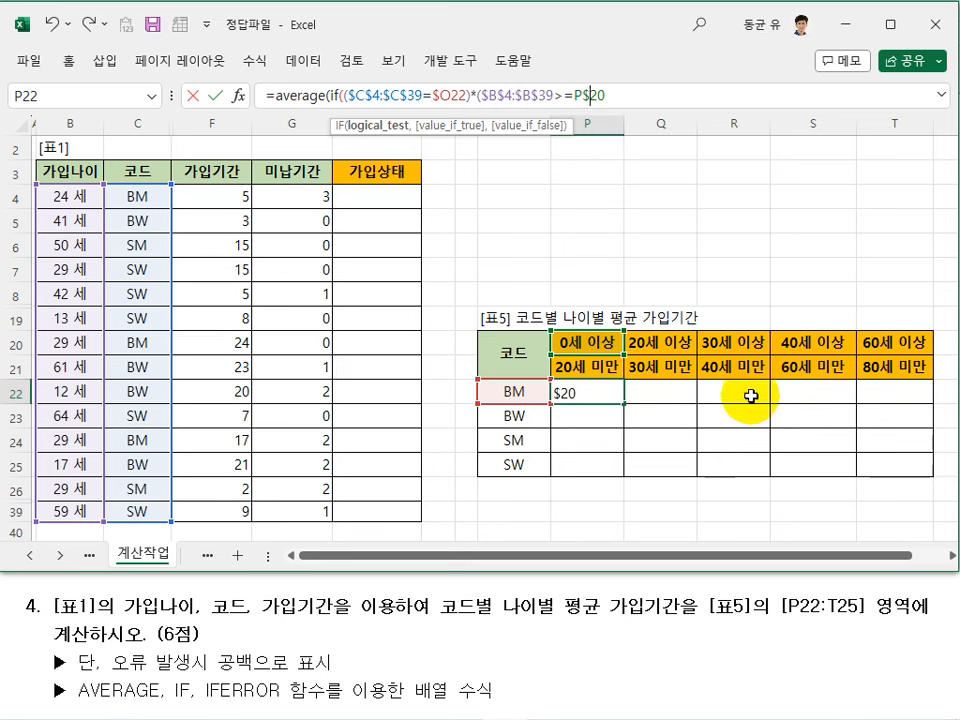
# Step: Close the lower limit condition and multiply it by the upper age limit condition ($B$4:$B$39<P$21) in P22's IF test
pyautogui.click(654, 101)
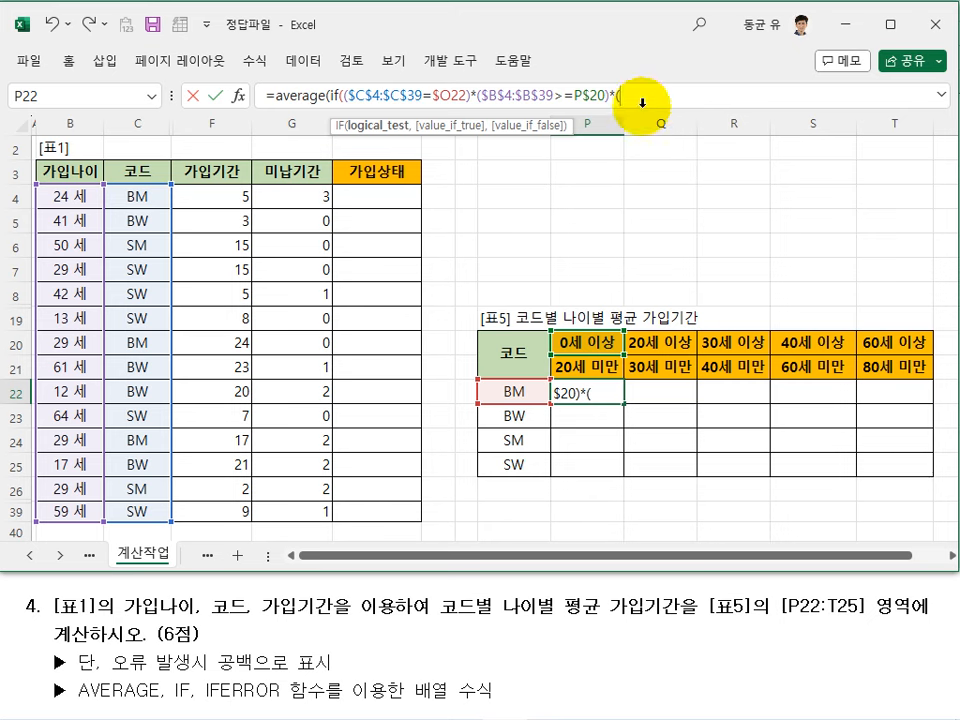
pyautogui.moveTo(79, 192); pyautogui.dragTo(103, 506)
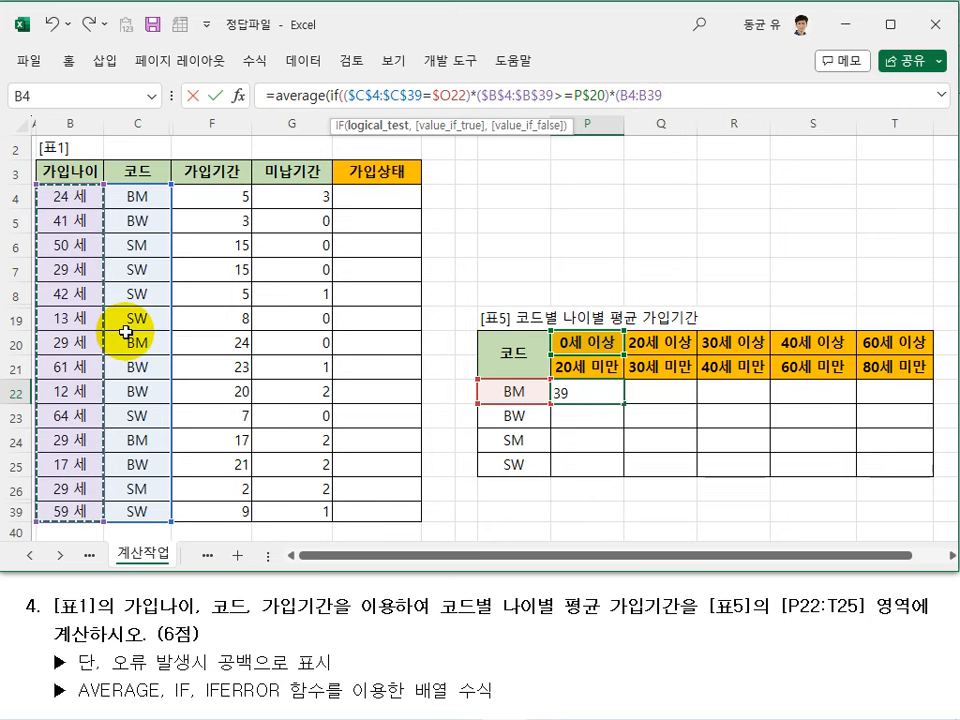
pyautogui.press('F4')
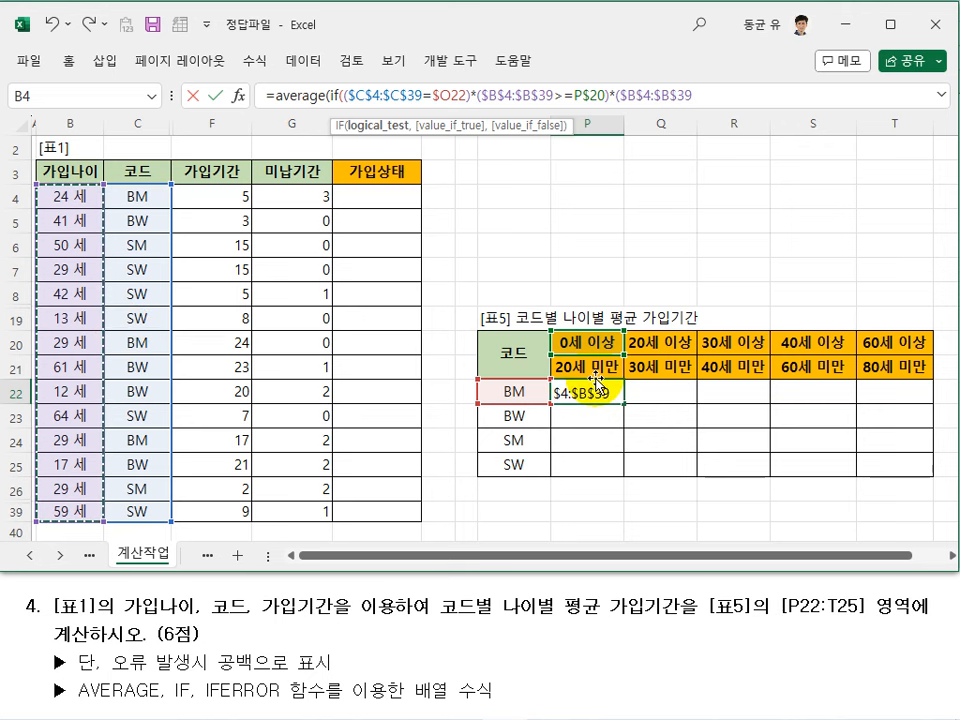
pyautogui.write('<')
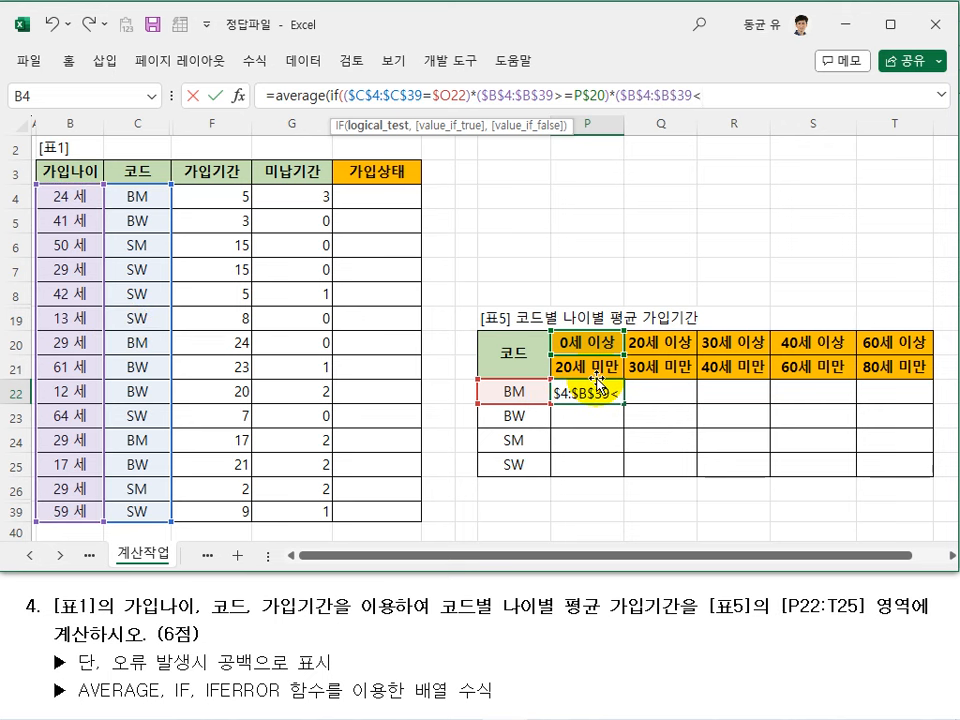
pyautogui.click(592, 369)
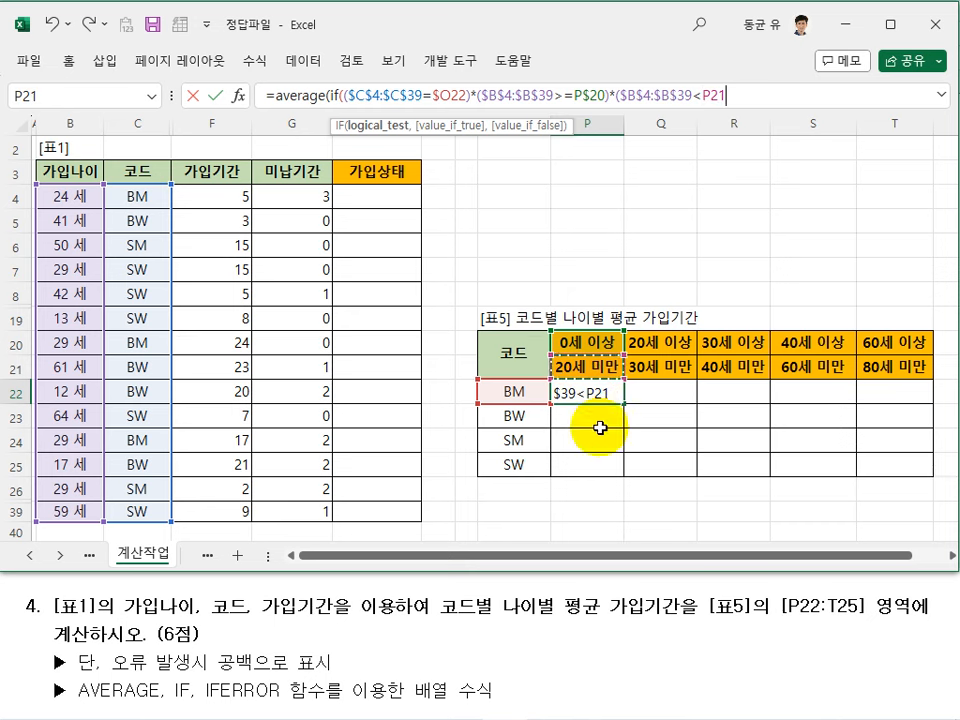
pyautogui.click(713, 97)
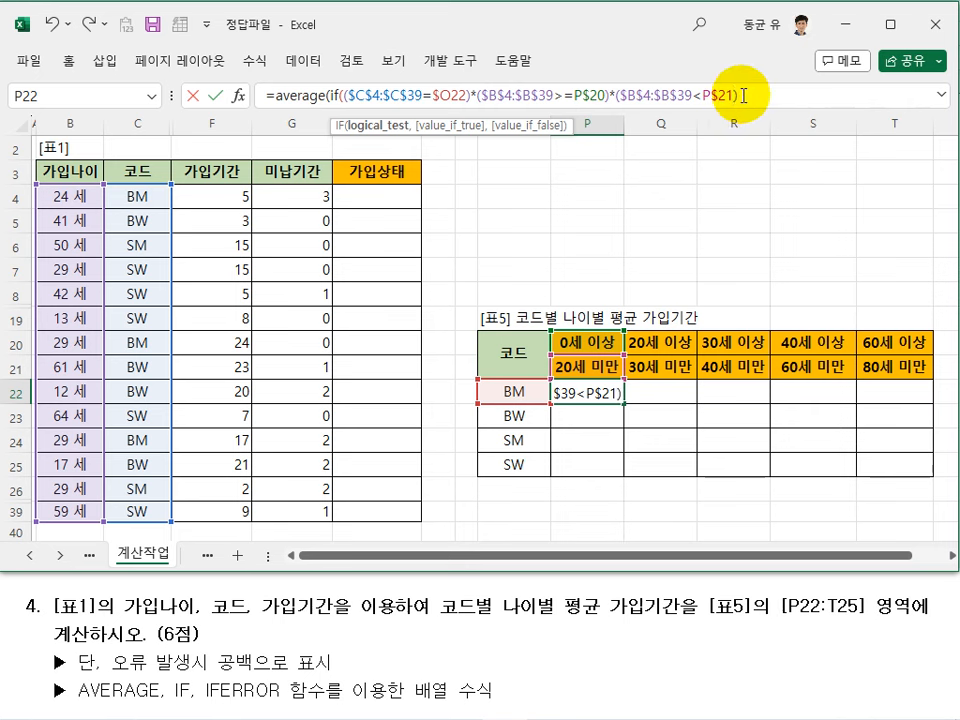
# Step: Add $F$4:$F$39 as the IF function's value if true, close both functions, and enter P22 as an array formula
pyautogui.write(',')
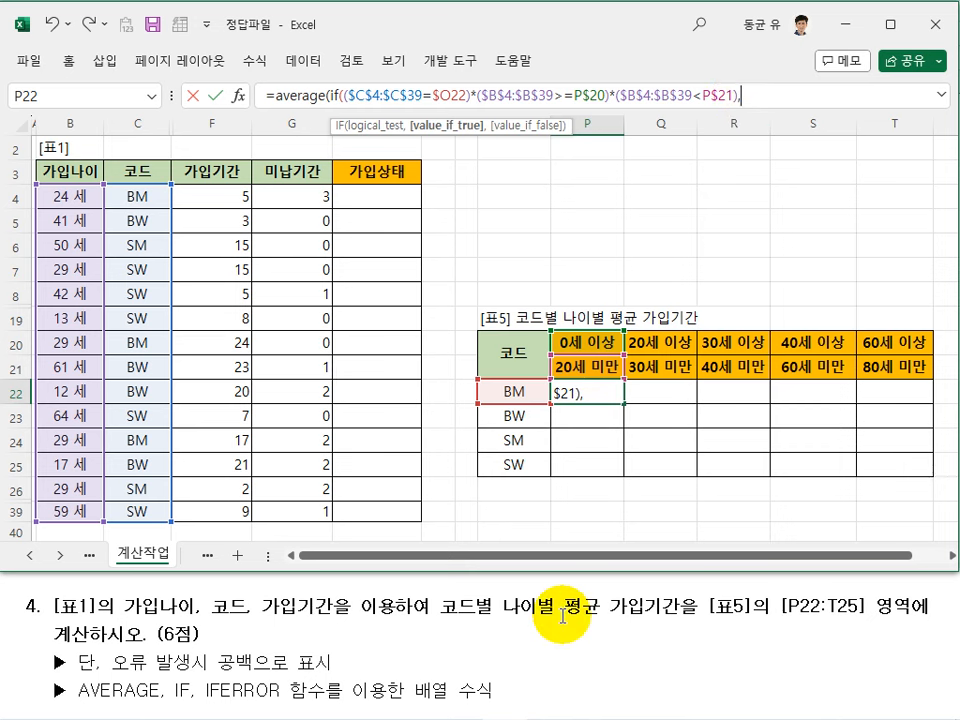
pyautogui.click(231, 203)
pyautogui.moveTo(231, 203); pyautogui.dragTo(199, 508)
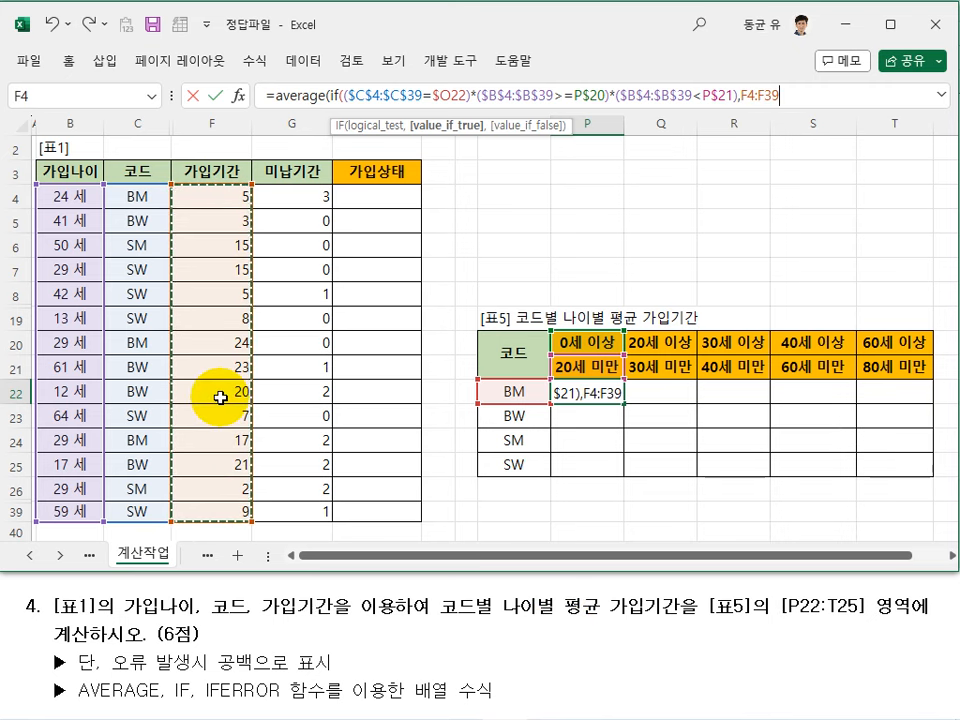
pyautogui.press('F4')
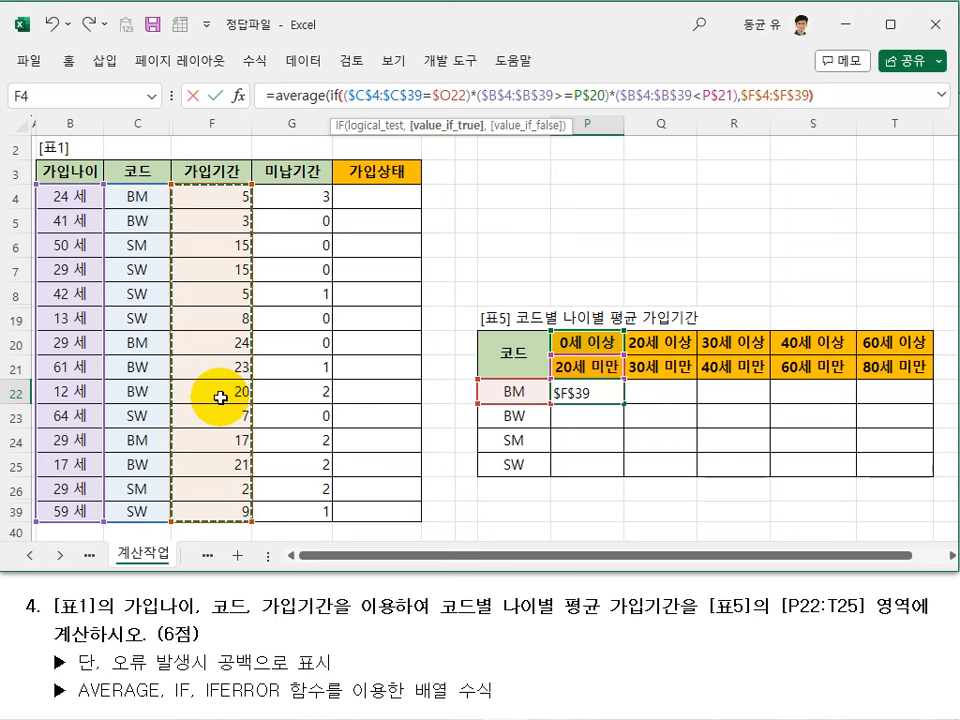
pyautogui.write(')')
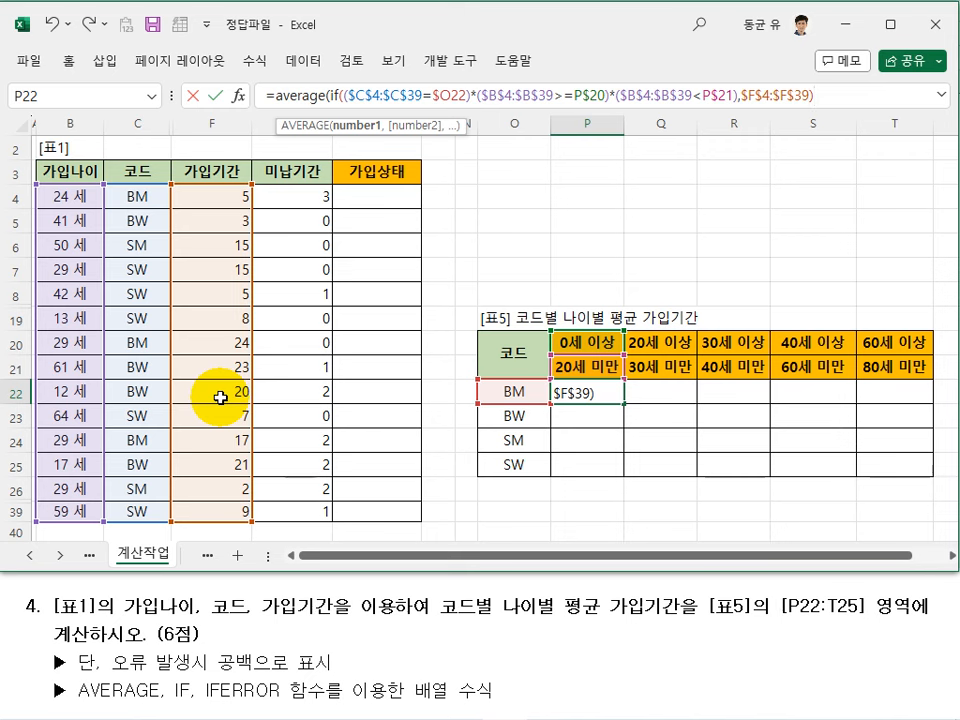
pyautogui.write(')')
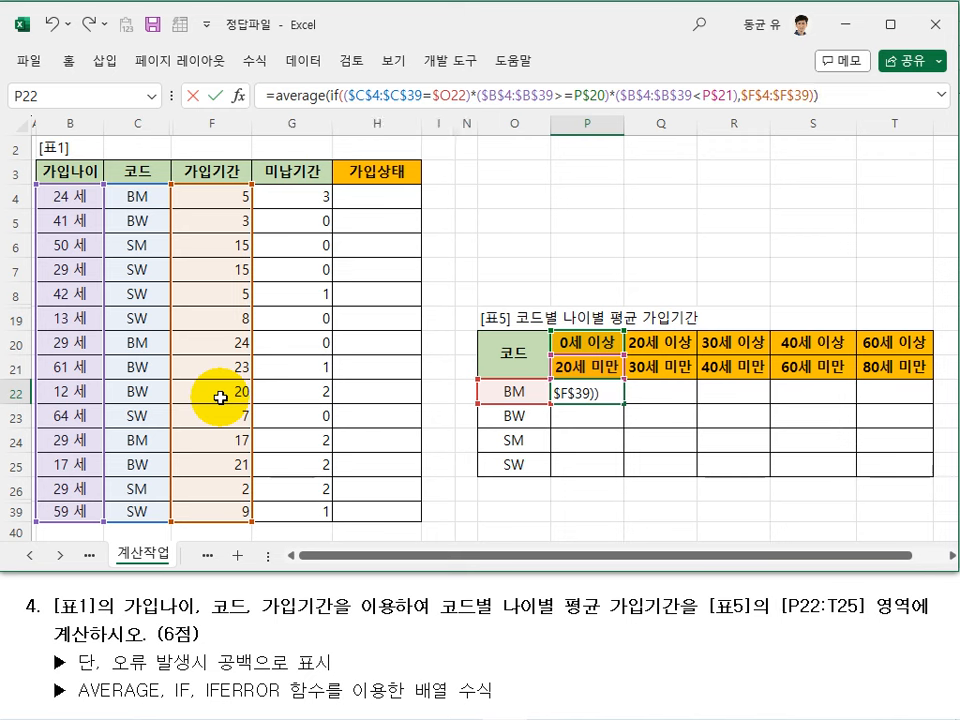
pyautogui.hotkey('ctrl', 'shift', 'Return')
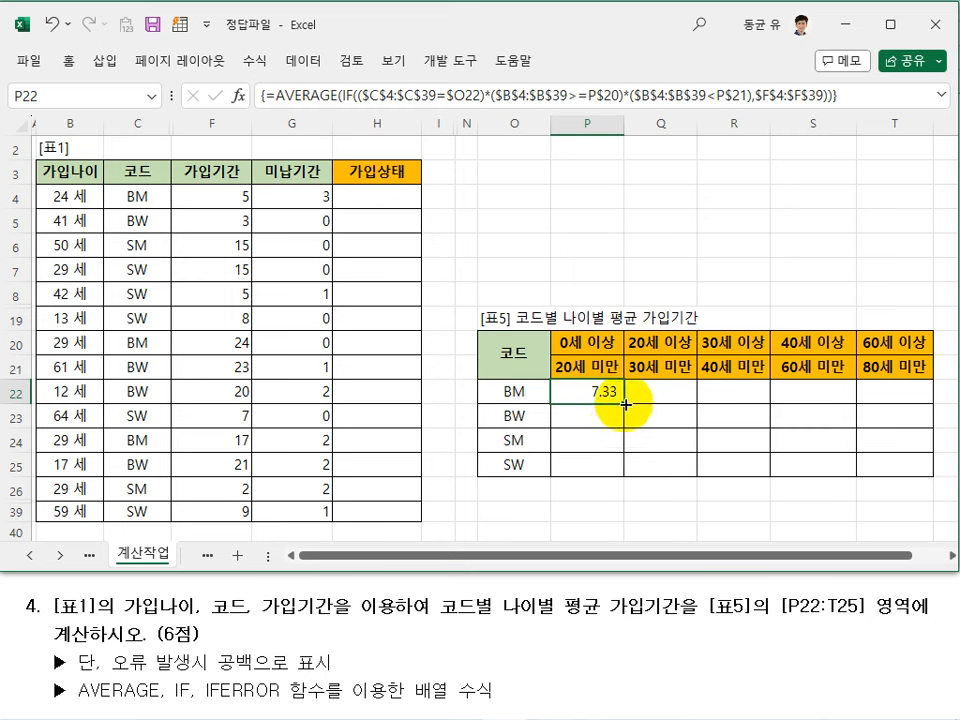
# Step: Fill P22's AVERAGE array formula through P22:T25 and check the copied formulas in T25, R22 and R24
pyautogui.moveTo(623, 406); pyautogui.dragTo(890, 478)
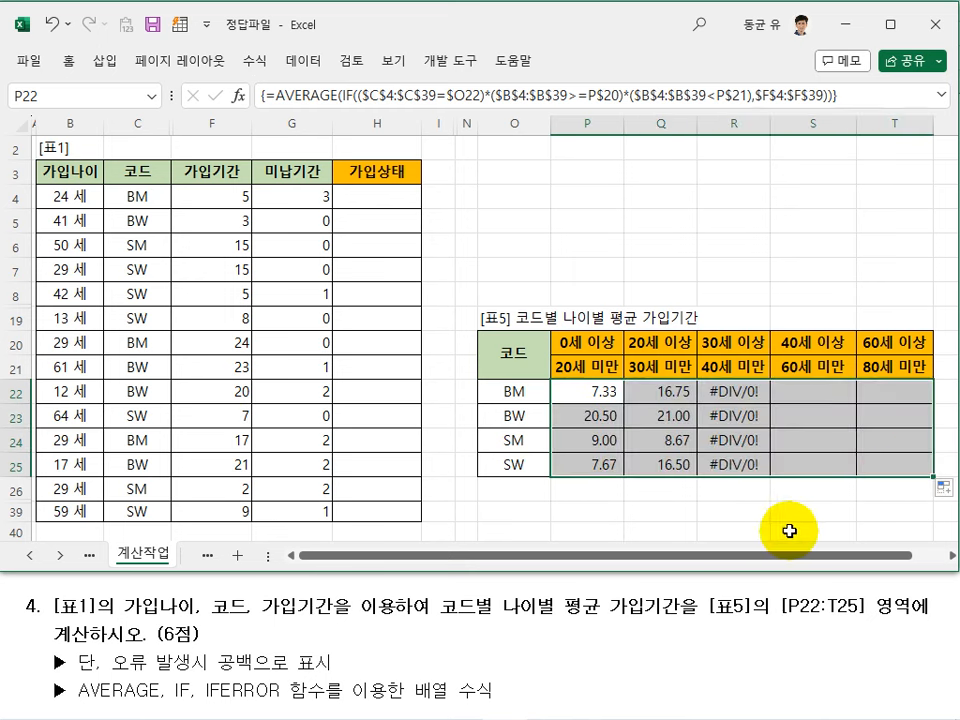
pyautogui.click(787, 496)
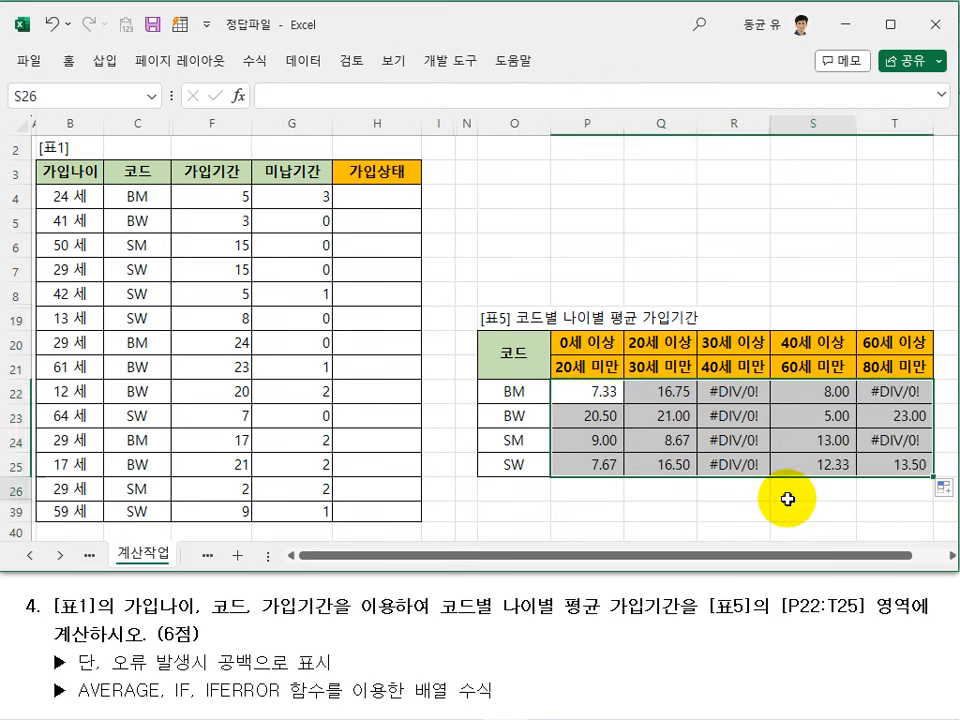
pyautogui.doubleClick(886, 465)
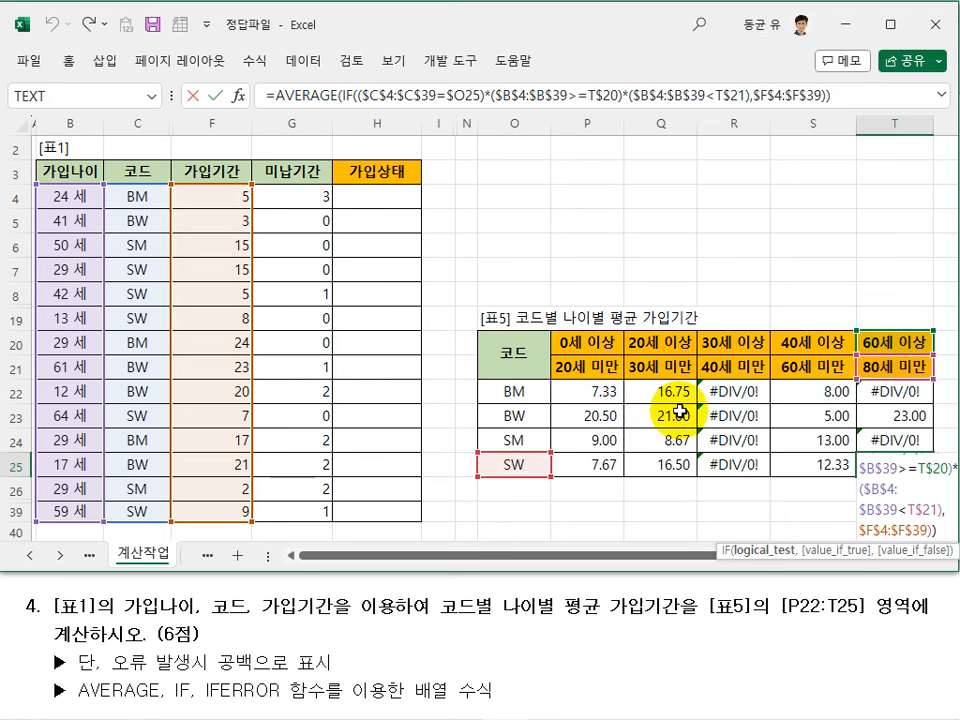
pyautogui.hotkey('ctrl', 'shift', 'Return')
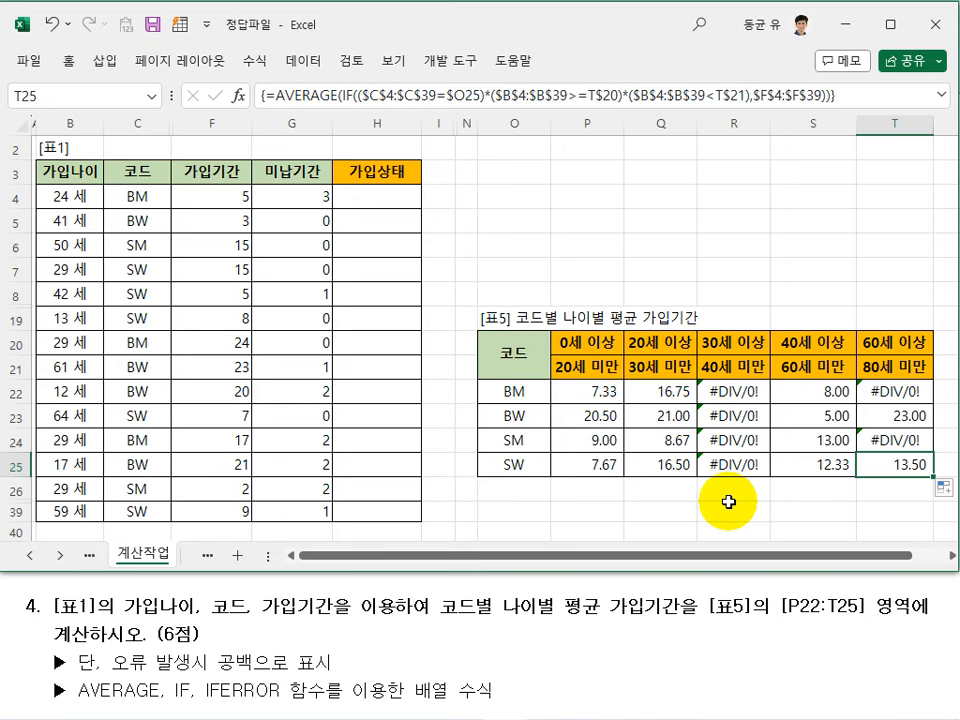
pyautogui.click(736, 392)
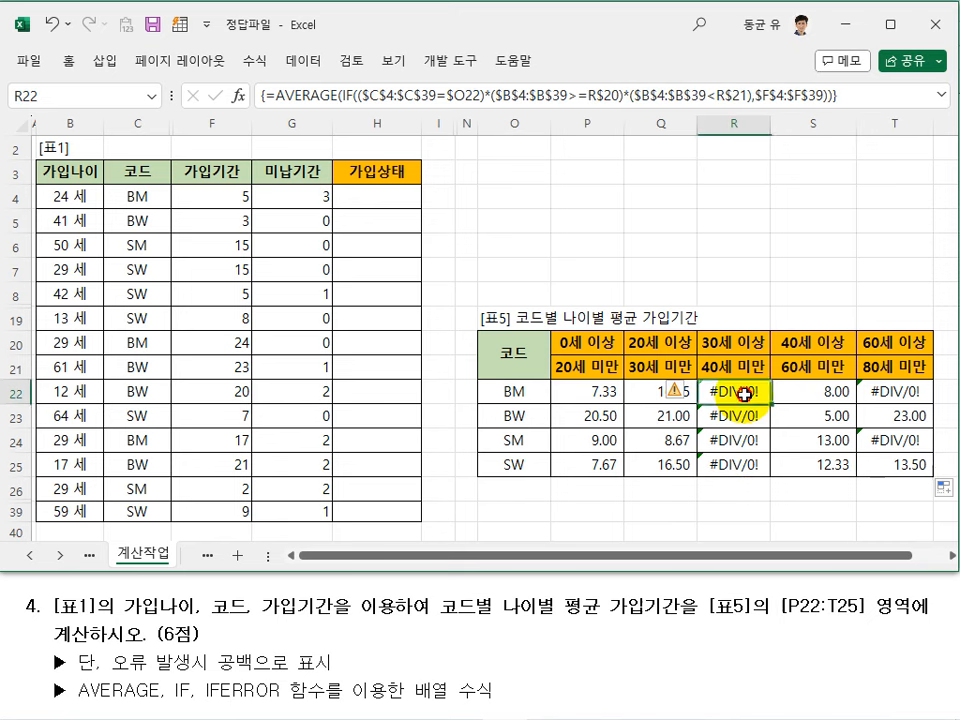
pyautogui.click(745, 442)
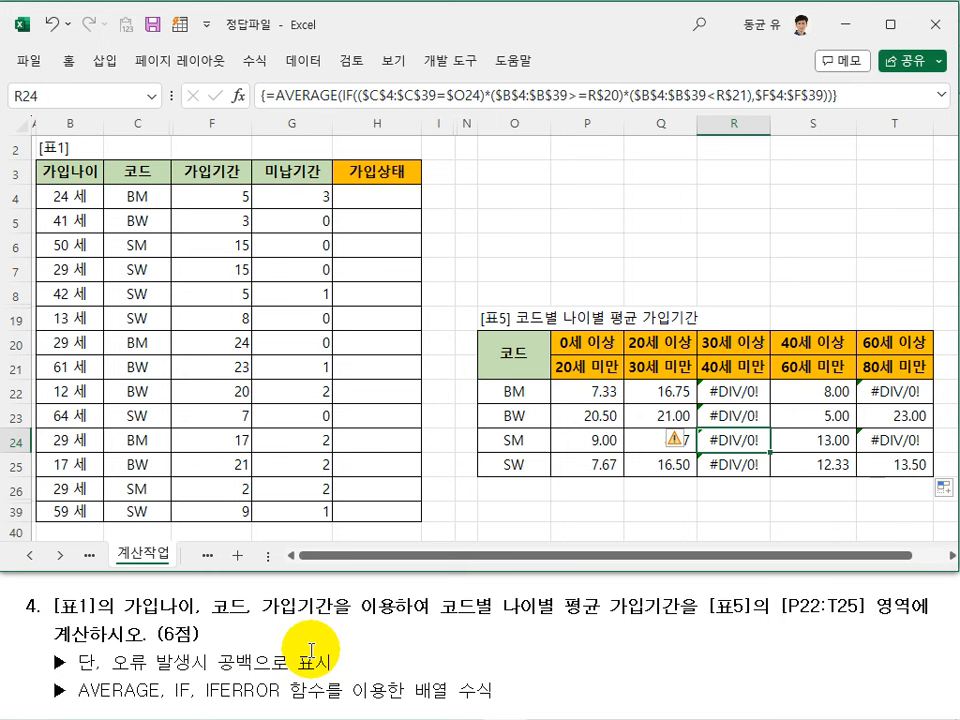
# Step: Cut the whole AVERAGE expression out of P22's formula, keeping only the equals sign
pyautogui.click(586, 391)
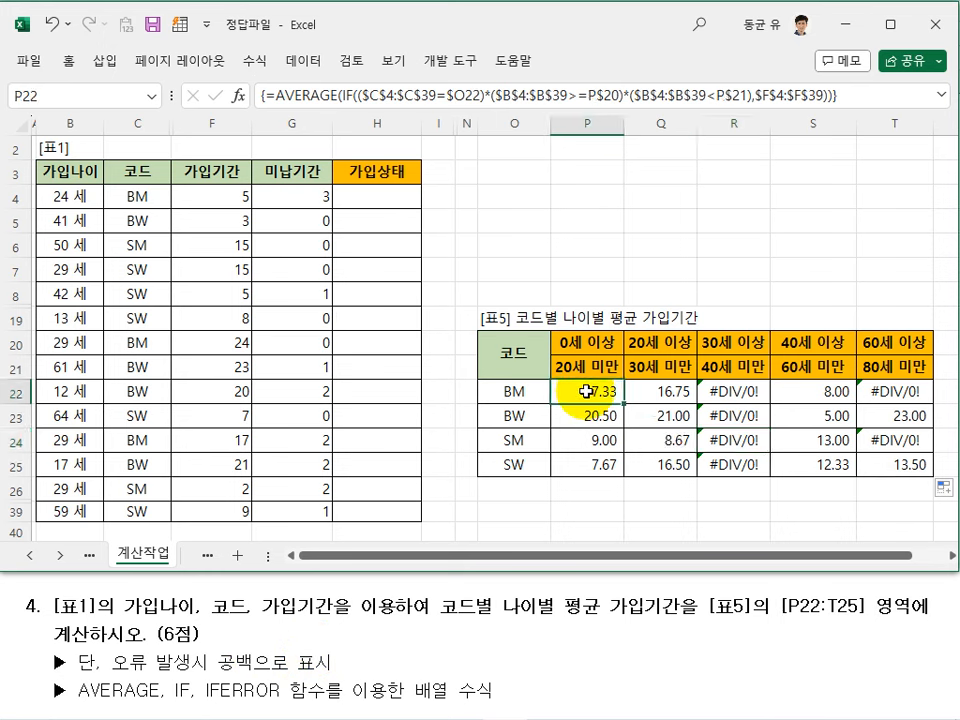
pyautogui.click(866, 92)
pyautogui.moveTo(866, 92); pyautogui.dragTo(281, 88)
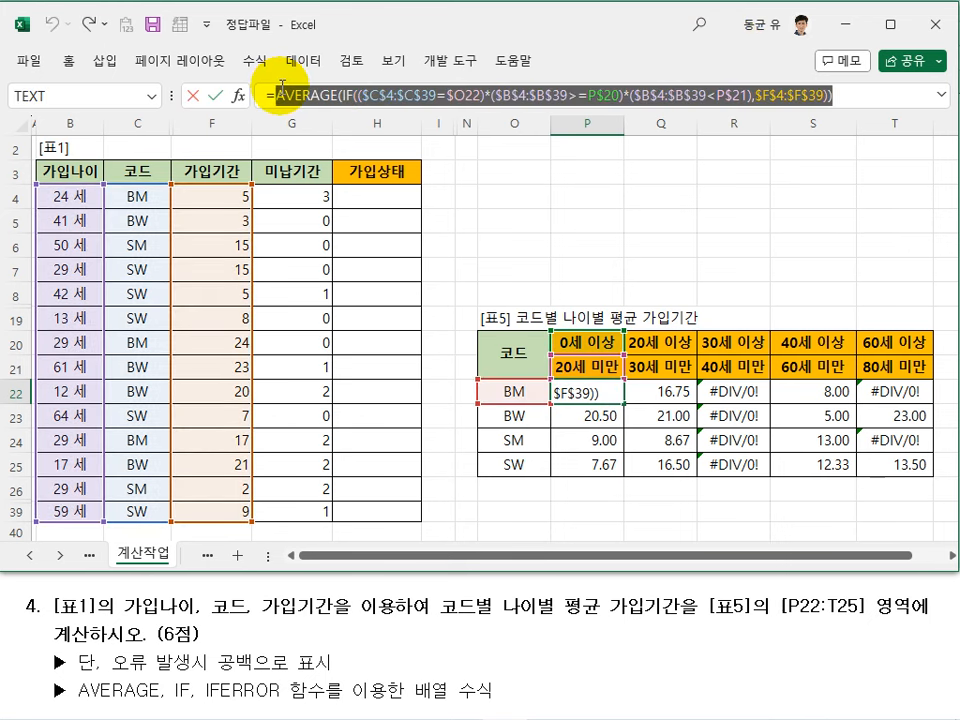
pyautogui.press('BackSpace')
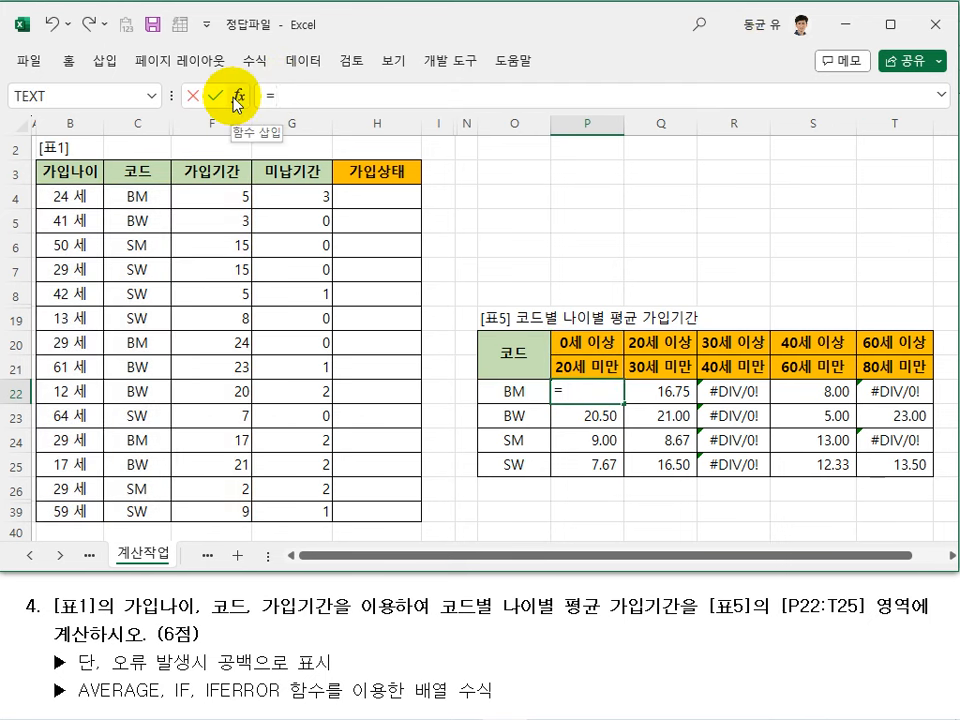
# Step: Wrap the cut AVERAGE expression in IFERROR with "" for errors as P22's array formula, and fill it through P22:T25
pyautogui.click(238, 97)
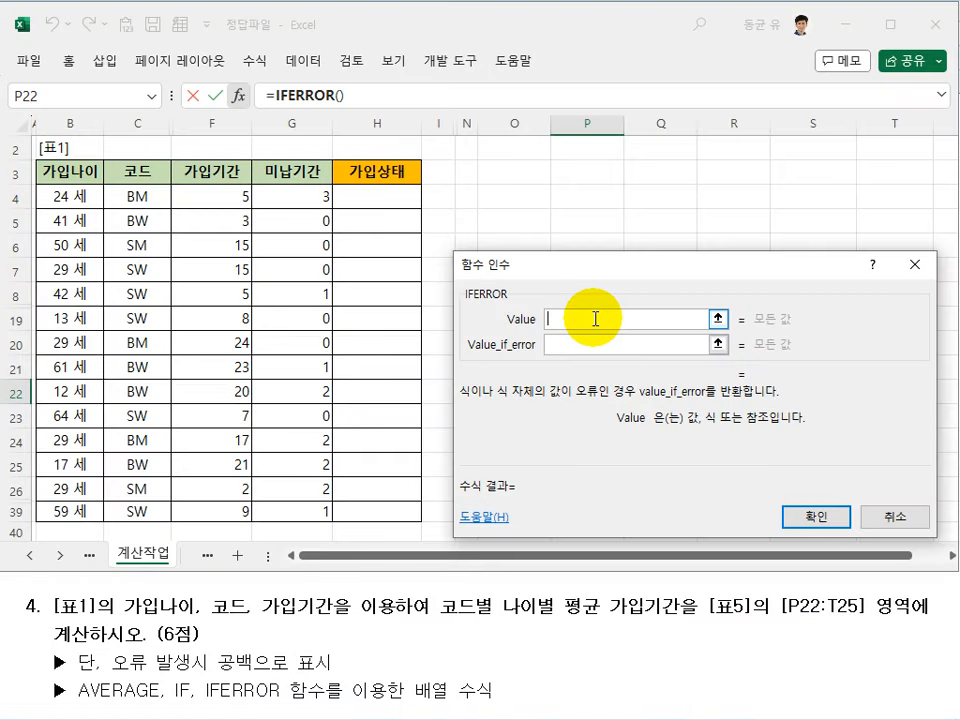
pyautogui.hotkey('ctrl', 'v')
pyautogui.click(584, 344)
pyautogui.write('""')
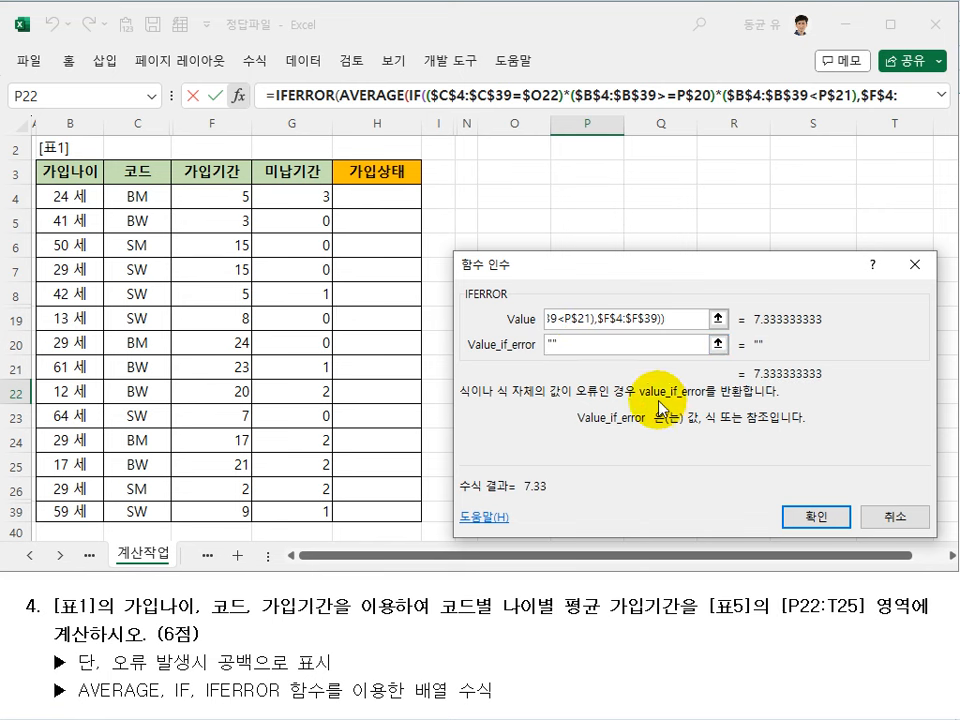
pyautogui.hotkey('ctrl', 'shift', 'Return')
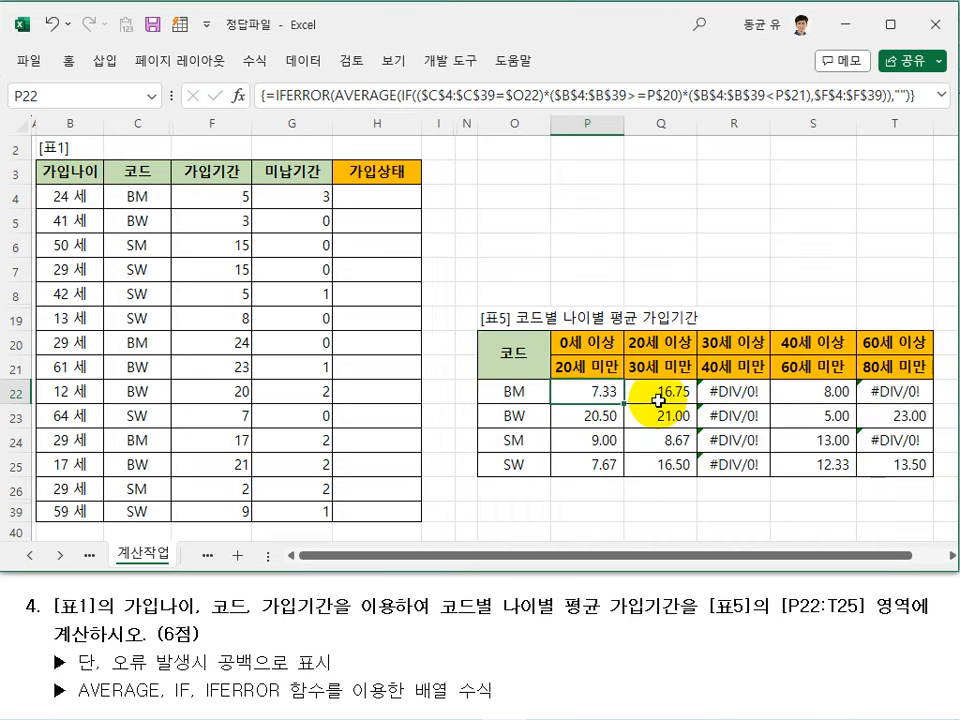
pyautogui.moveTo(606, 392); pyautogui.dragTo(936, 476)
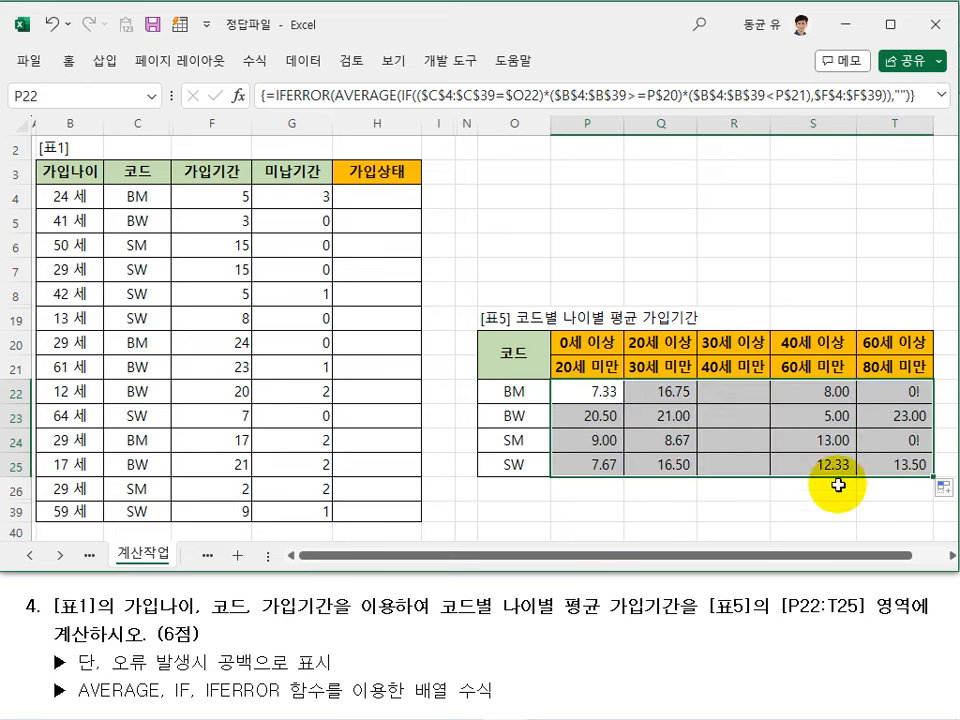
pyautogui.click(794, 495)
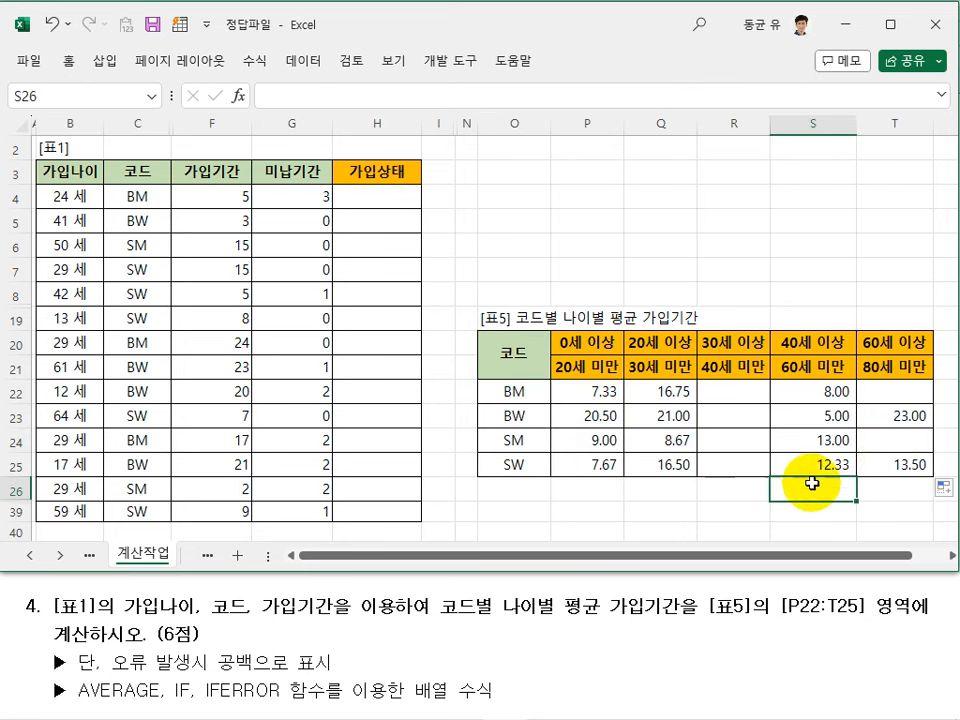
pyautogui.click(890, 462)
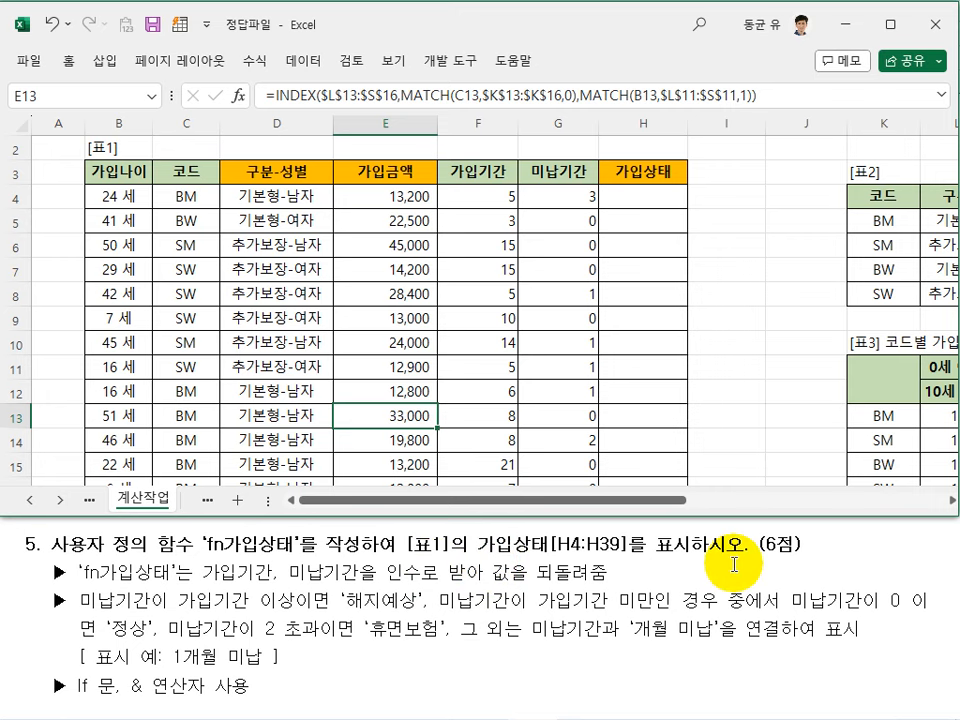
pyautogui.click(805, 344)
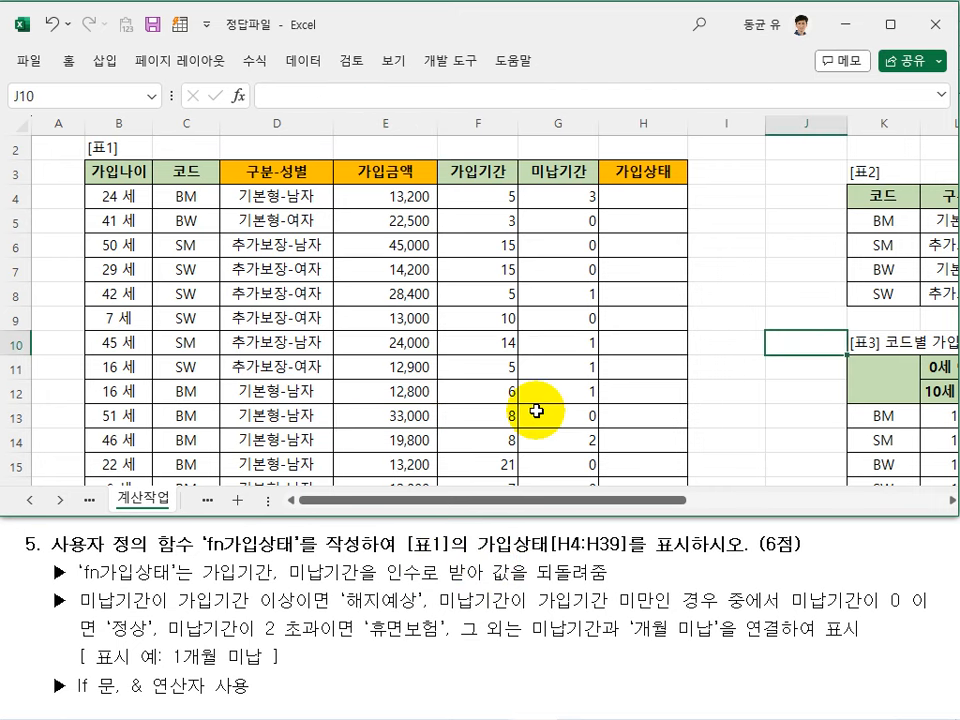
# Step: Insert a new module in the Visual Basic editor and declare Public Function fn가입상태(가입기간, 미납기간)
pyautogui.hotkey('alt', 'F11')
pyautogui.click(217, 38)
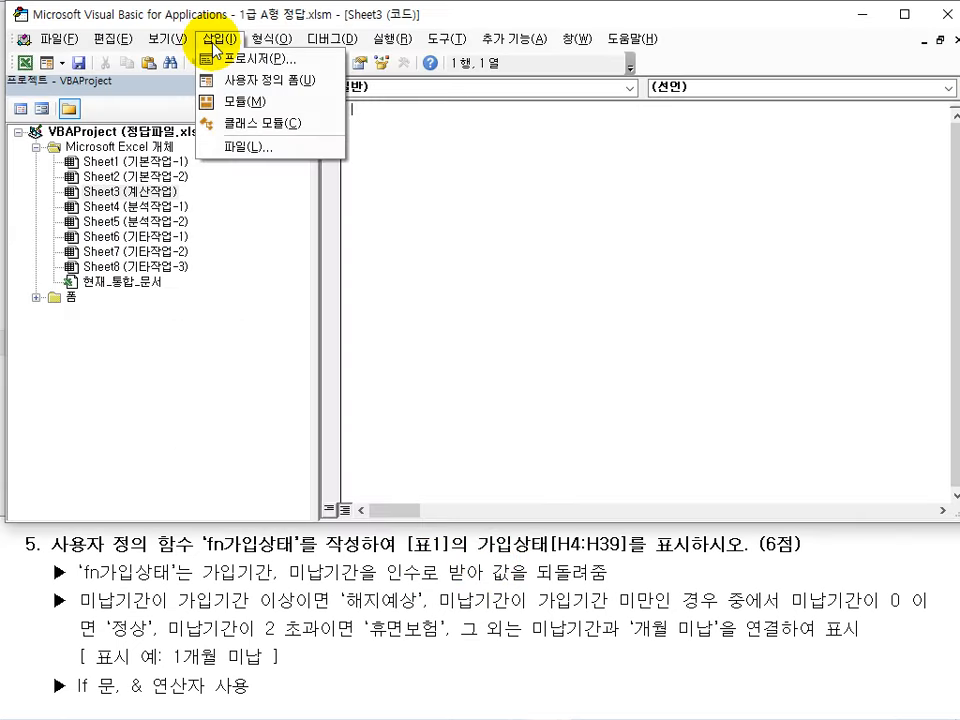
pyautogui.click(228, 102)
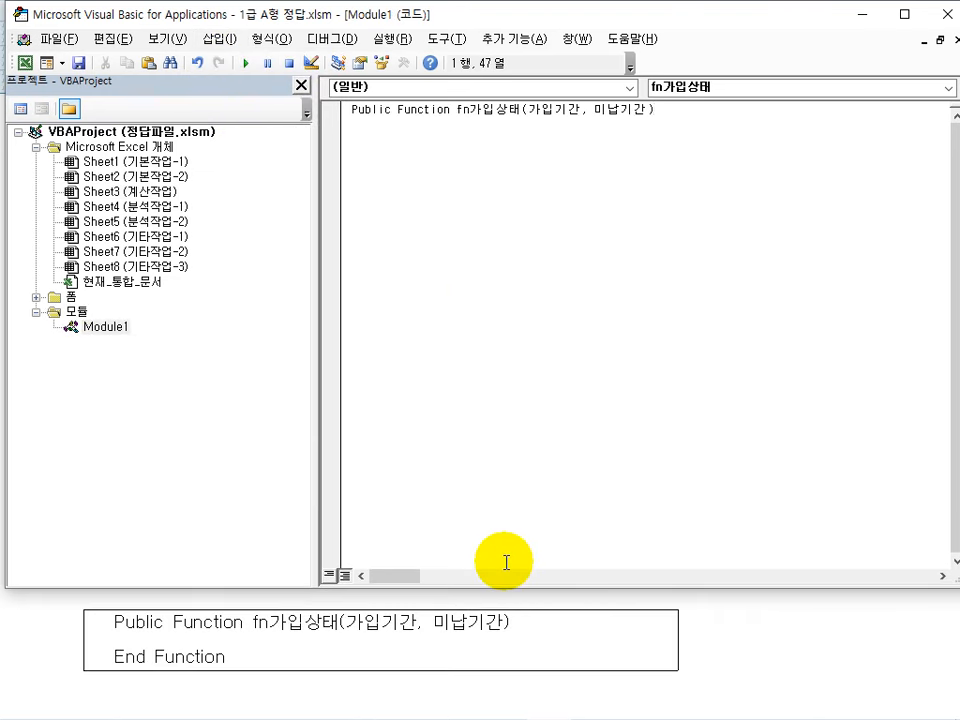
pyautogui.press('Return')
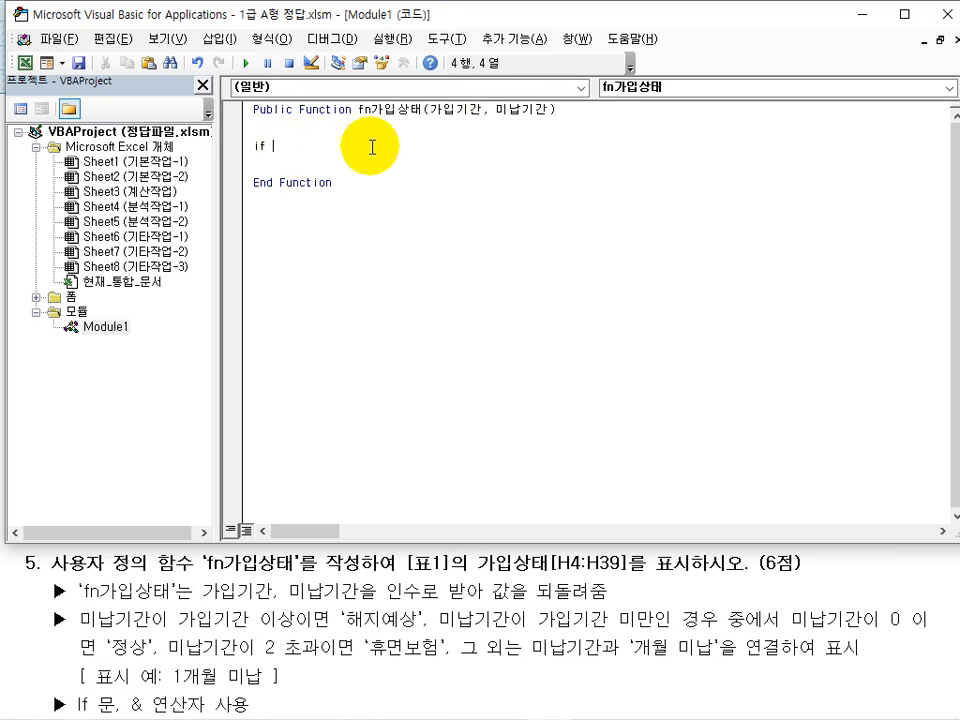
# Step: Write the condition If 미납기간 >= 가입기간 Then and have fn가입상태 return "해지예상" in that case
pyautogui.write('미납기간 >= 가입기간')
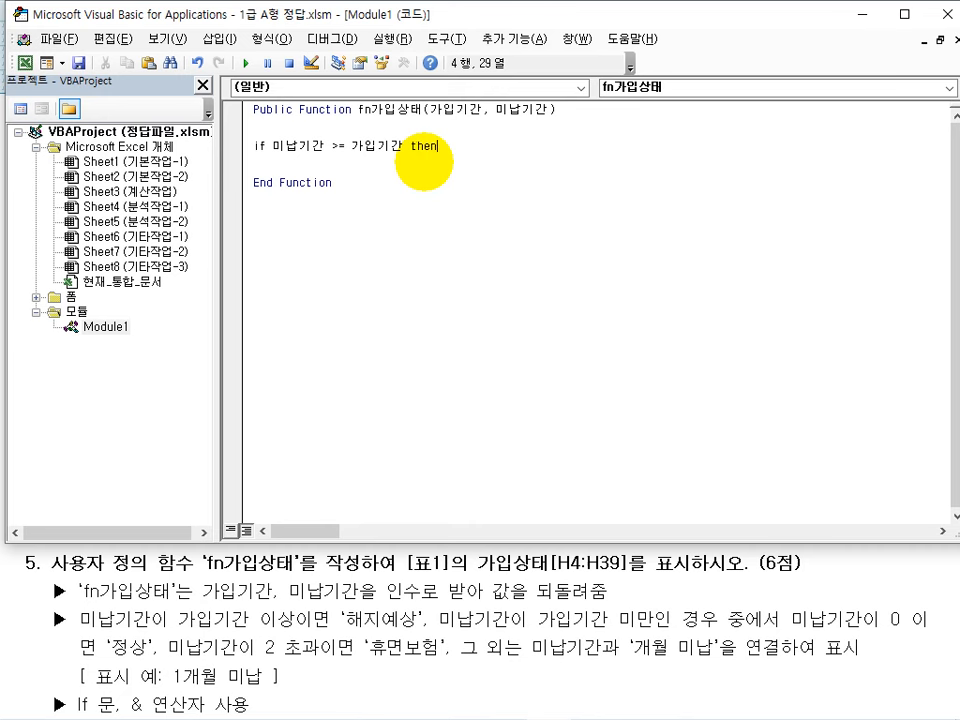
pyautogui.write(' then')
pyautogui.press('Return')
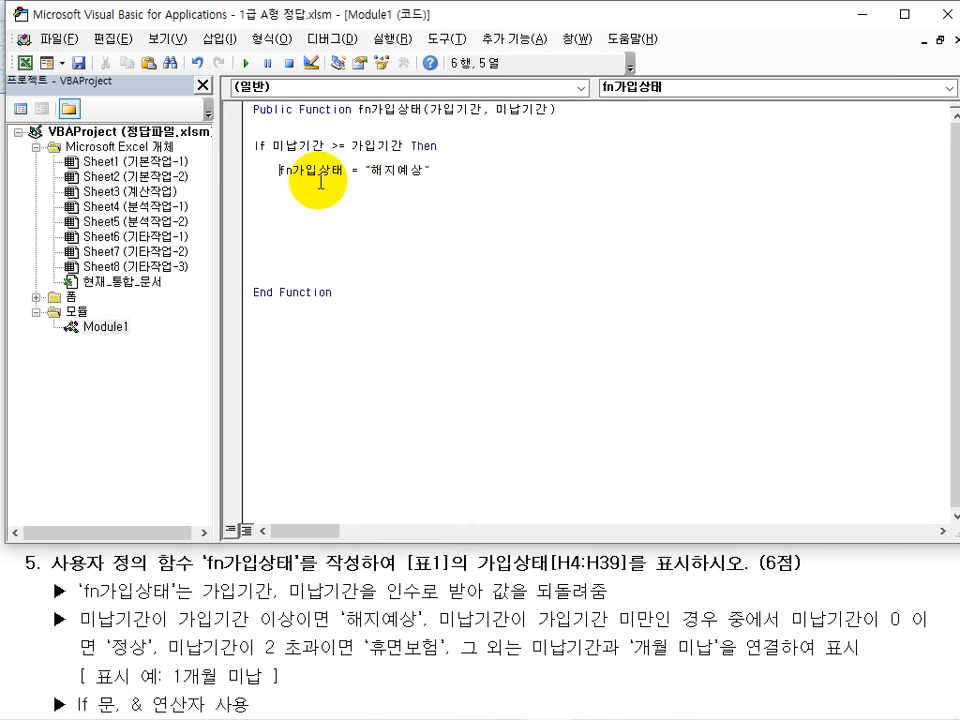
# Step: Add an Else branch with a nested If 미납기간 = 0 Then that sets fn가입상태 to "정상"
pyautogui.click(443, 170)
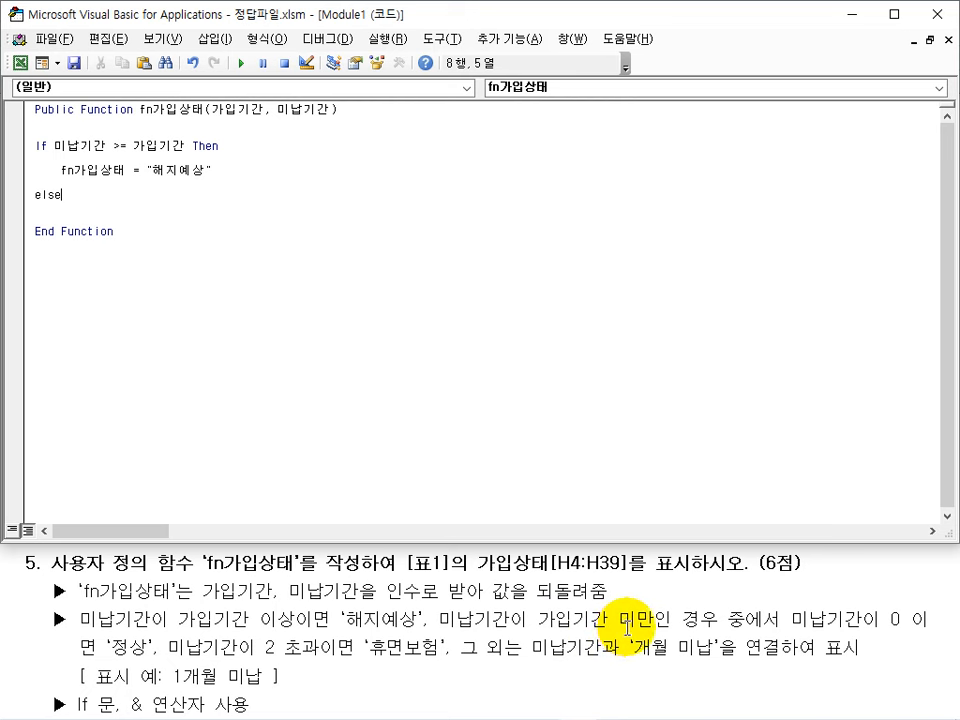
pyautogui.press('Return')
pyautogui.press('Tab')
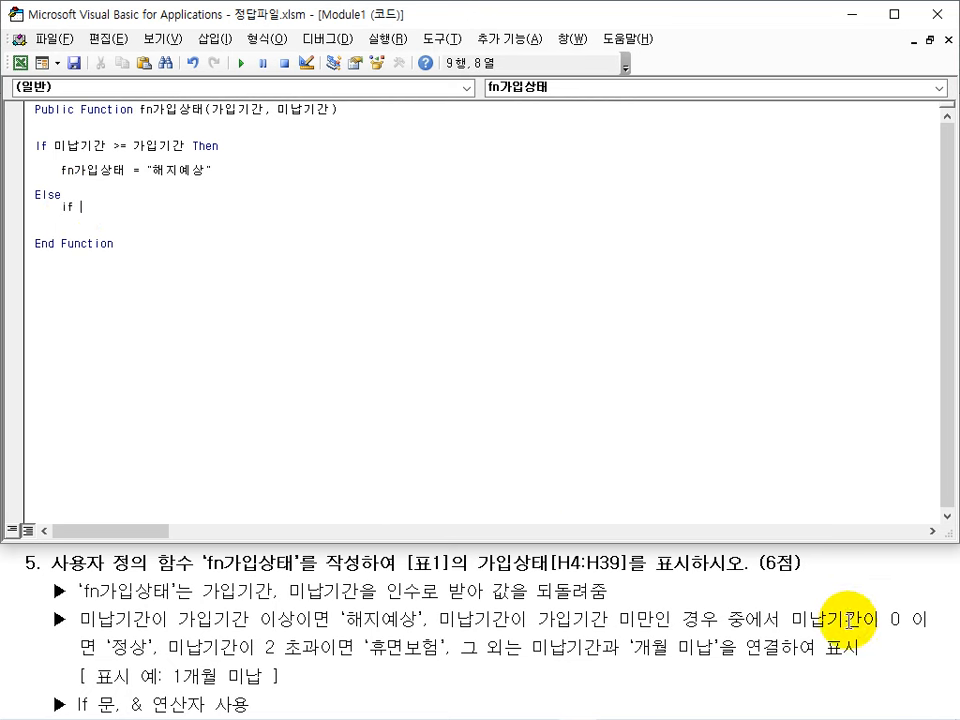
pyautogui.write('미납기간 = 0 Then')
pyautogui.press('Return')
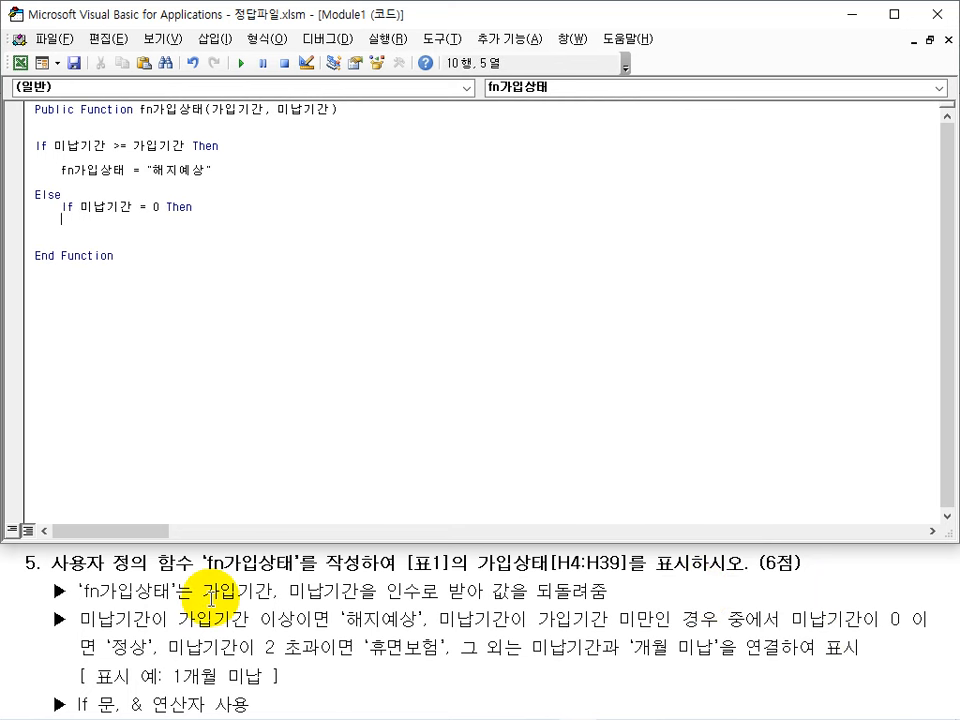
pyautogui.press('Tab')
pyautogui.write('fn가입상태 = "정상"')
pyautogui.press('Return')
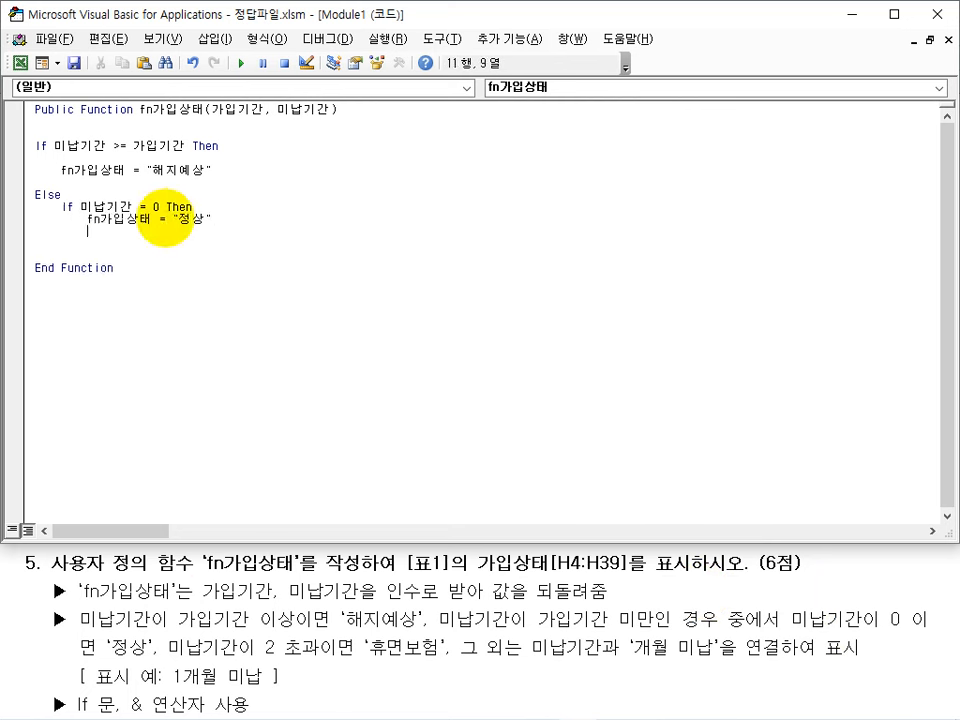
# Step: Extend the nested If with ElseIf 미납기간 > 2 returning "휴면보험" and Else returning 미납기간 & "개월 미납"
pyautogui.write('elseif')
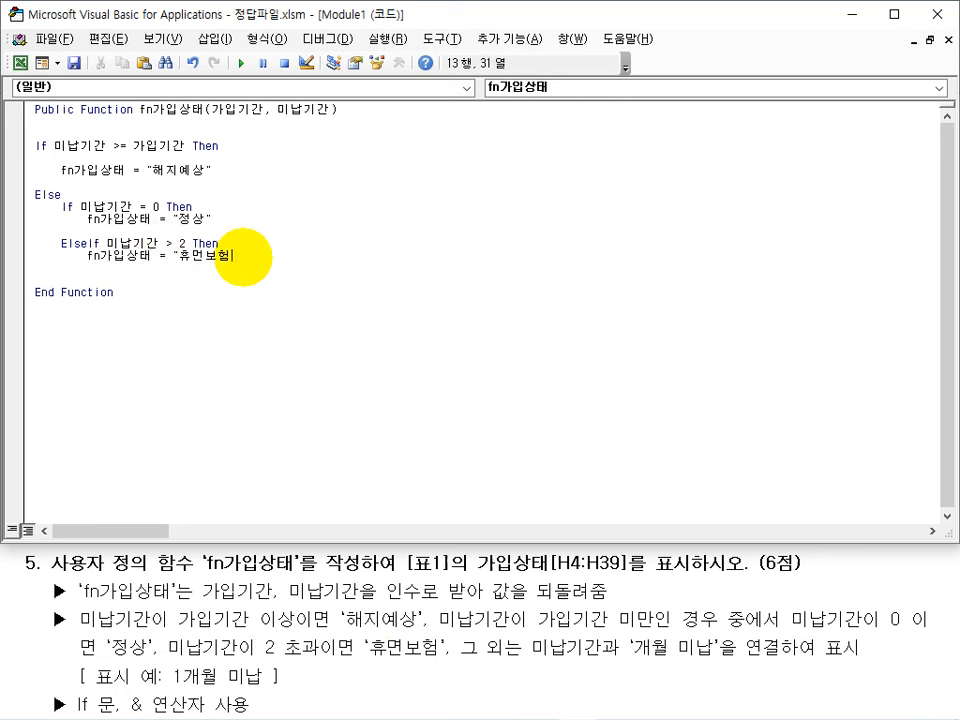
pyautogui.press('Return')
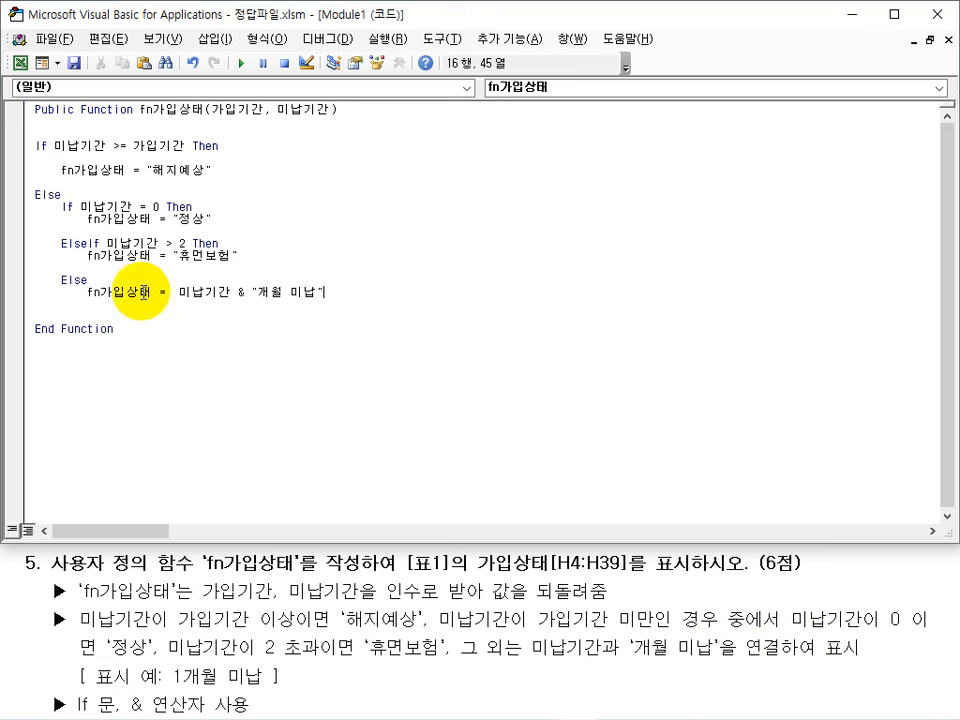
pyautogui.moveTo(178, 292); pyautogui.dragTo(229, 292)
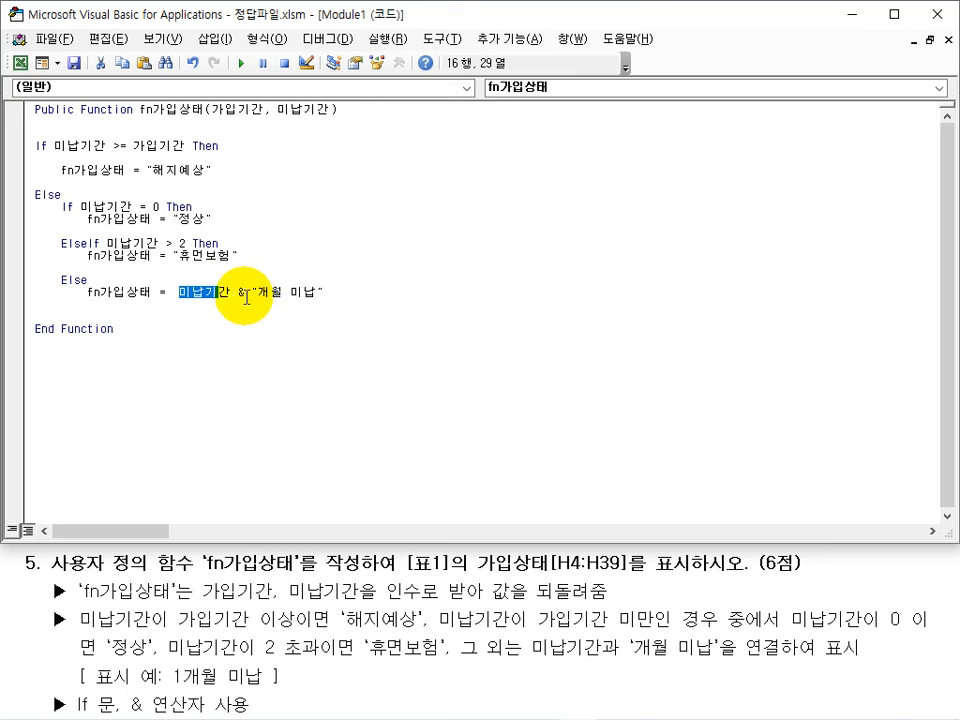
pyautogui.click(245, 290)
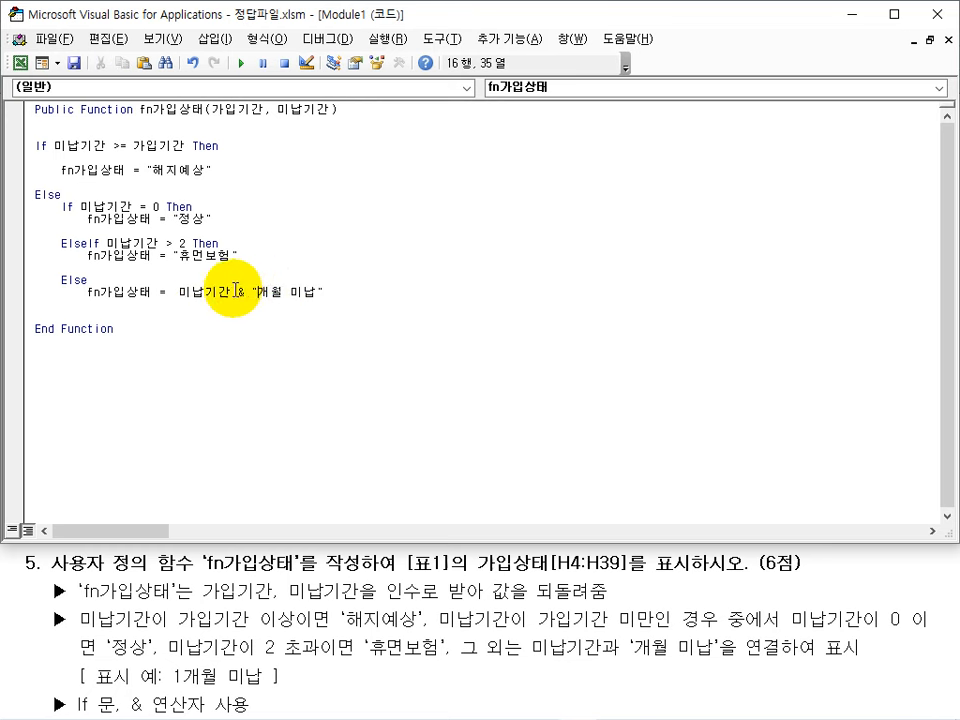
pyautogui.moveTo(232, 290); pyautogui.dragTo(246, 290)
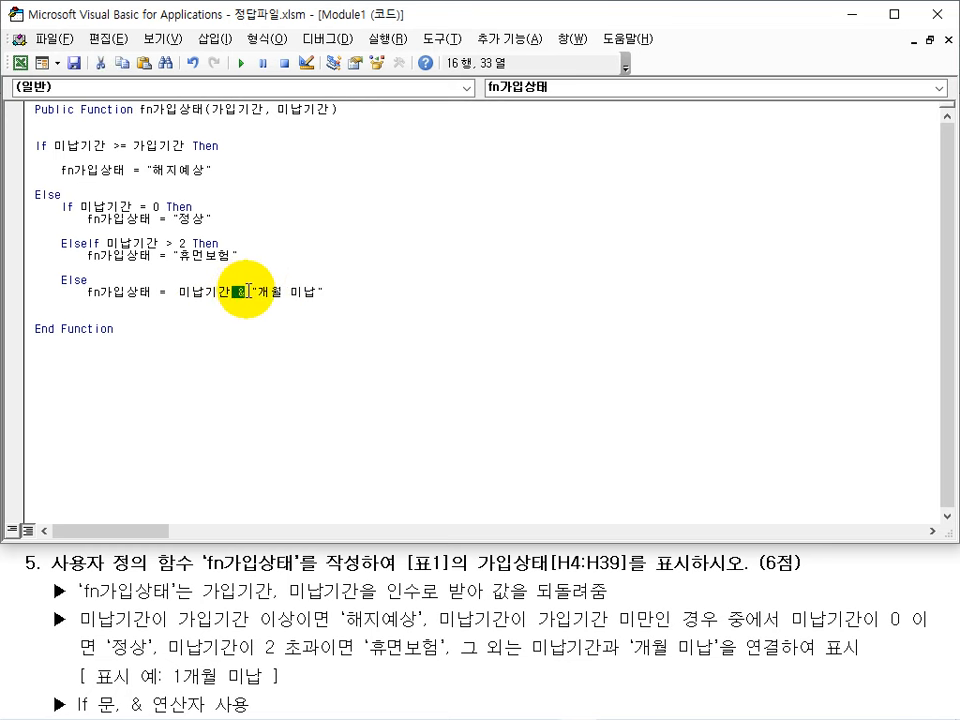
# Step: Finish both the nested and the outer If blocks with End If, and return to the worksheet
pyautogui.click(325, 290)
pyautogui.press('Return')
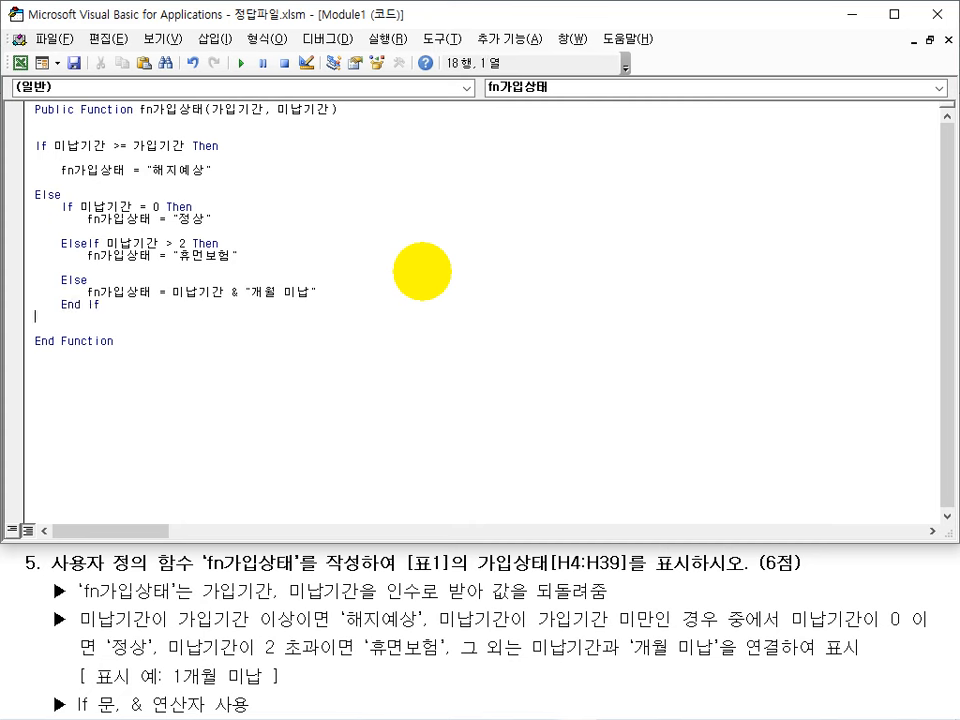
pyautogui.click(58, 207)
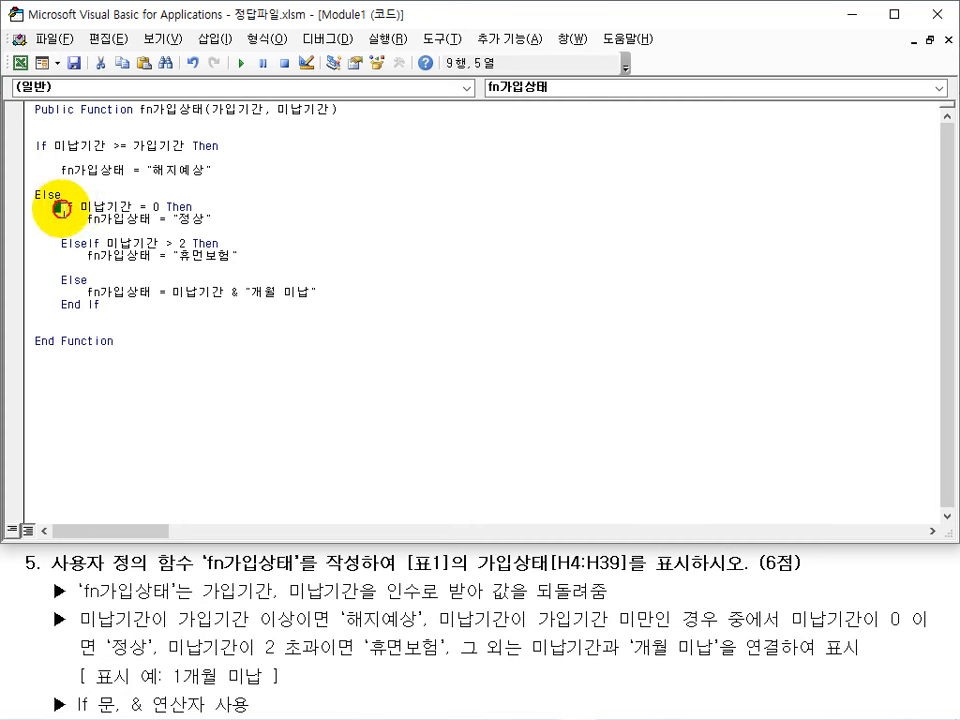
pyautogui.doubleClick(65, 207)
pyautogui.moveTo(60, 304); pyautogui.dragTo(104, 303)
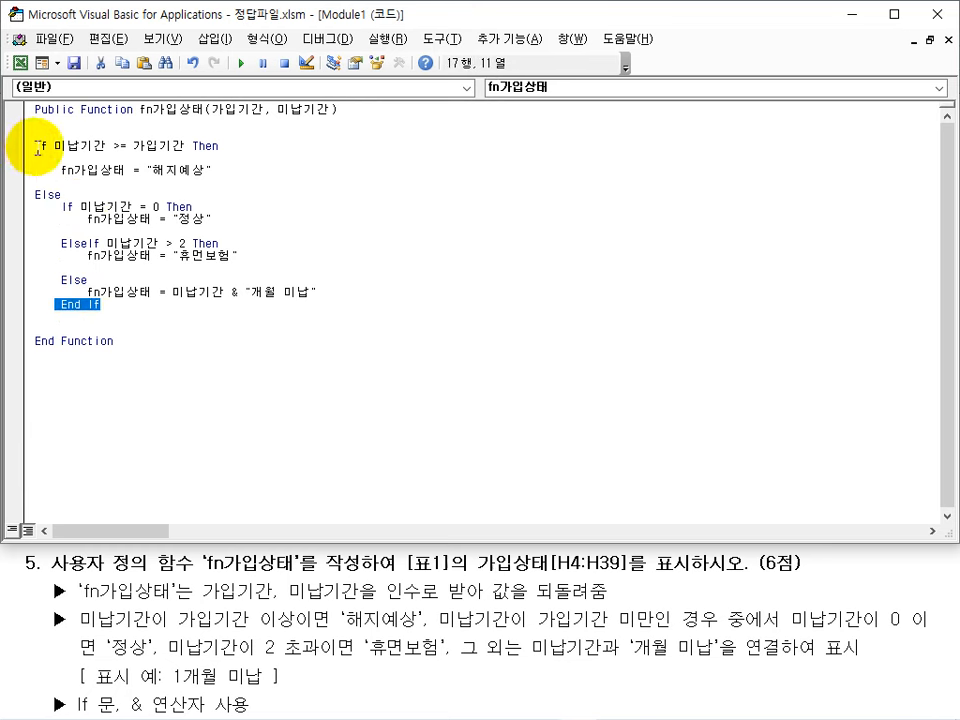
pyautogui.click(39, 317)
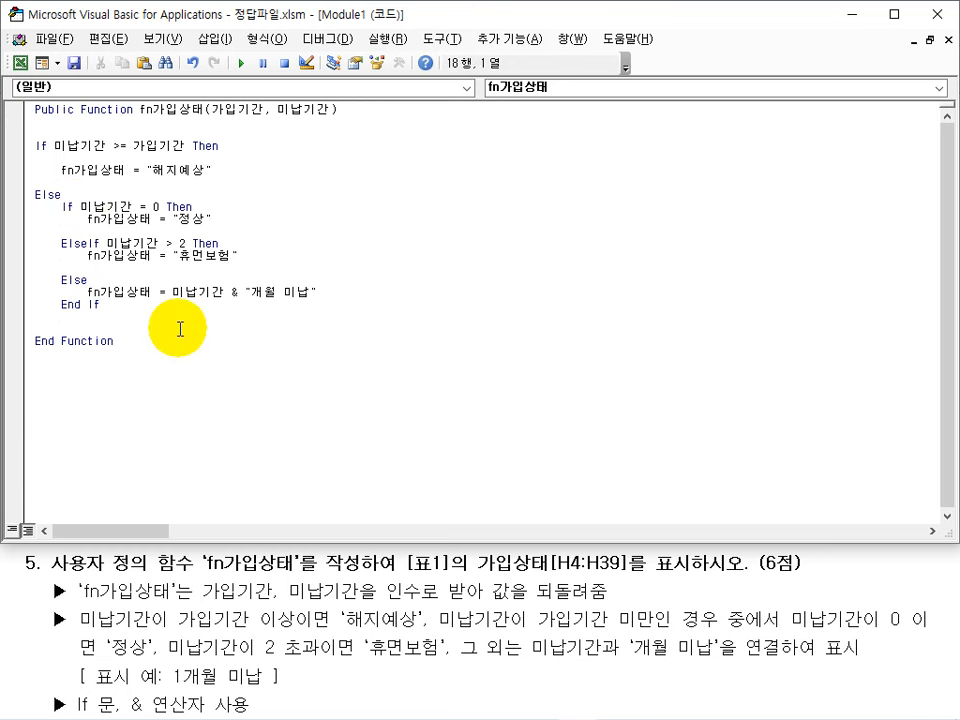
pyautogui.press('Return')
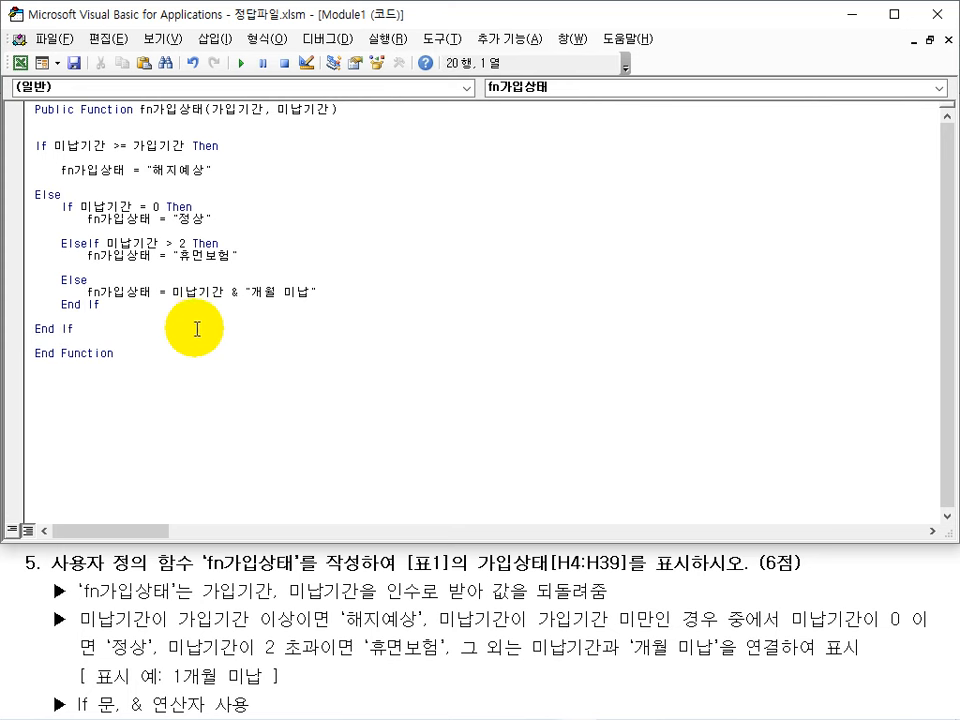
pyautogui.click(165, 350)
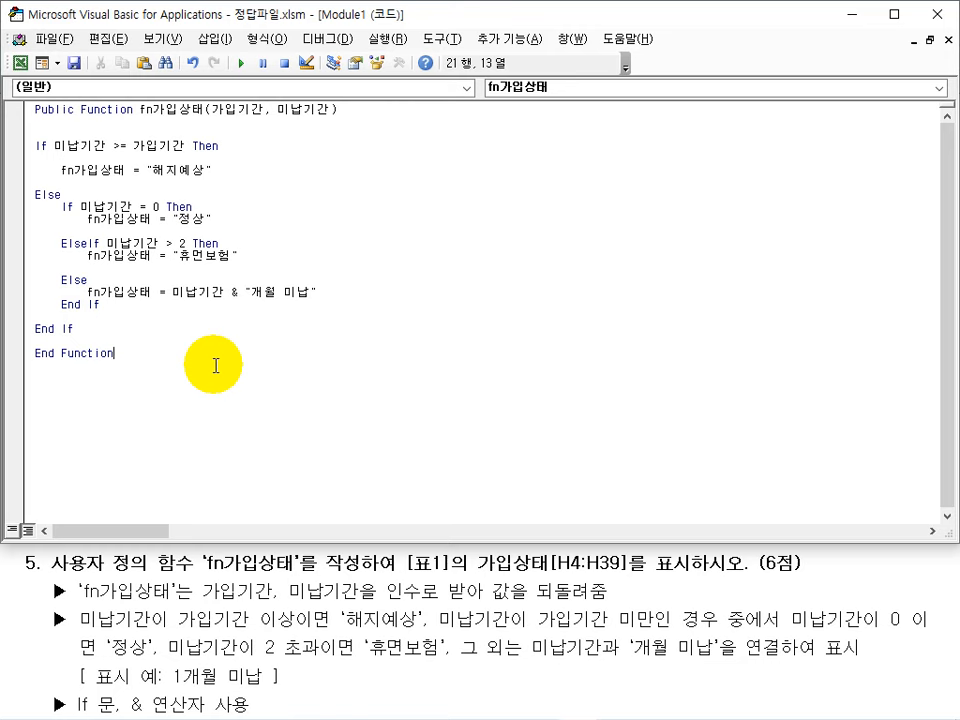
pyautogui.click(930, 15)
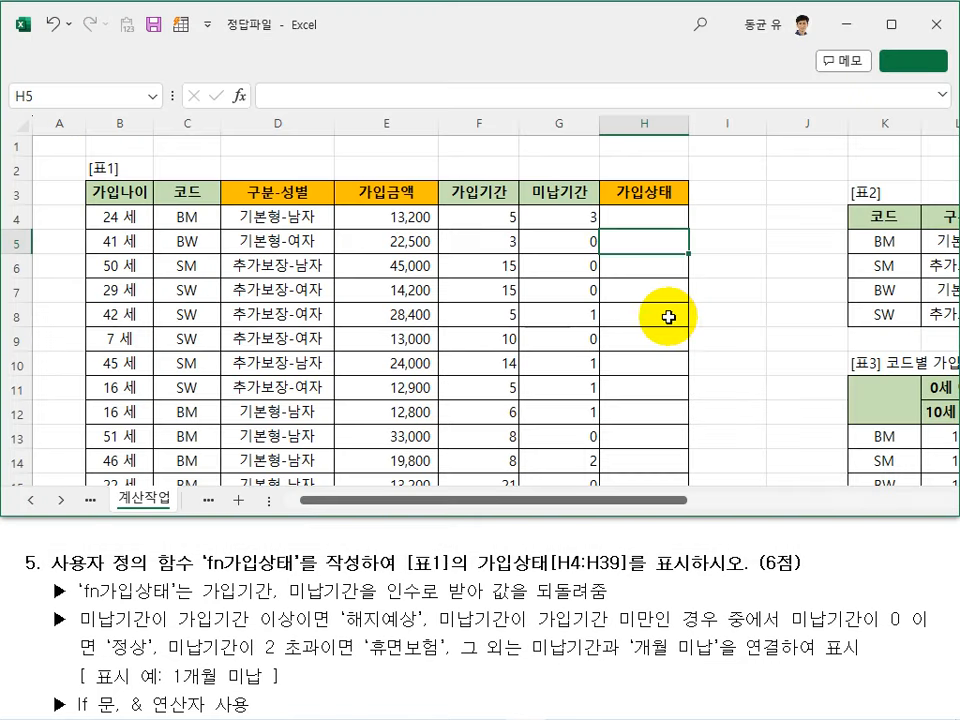
# Step: Insert the user-defined function fn가입상태 in H4 with F4 as 가입기간 and G4 as 미납기간
pyautogui.click(664, 219)
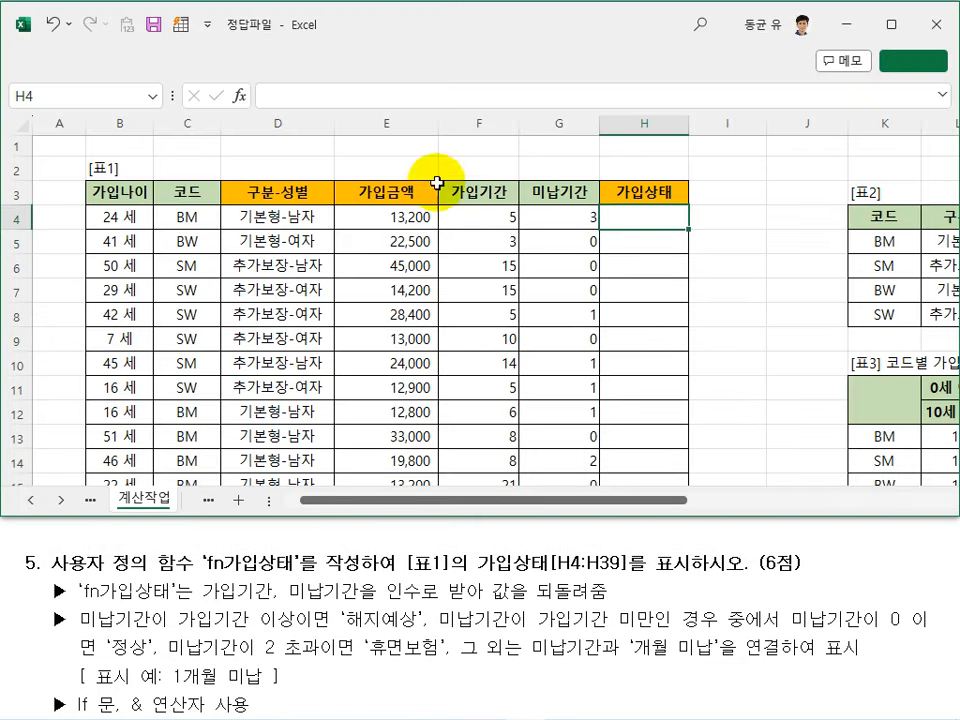
pyautogui.click(240, 95)
pyautogui.click(470, 341)
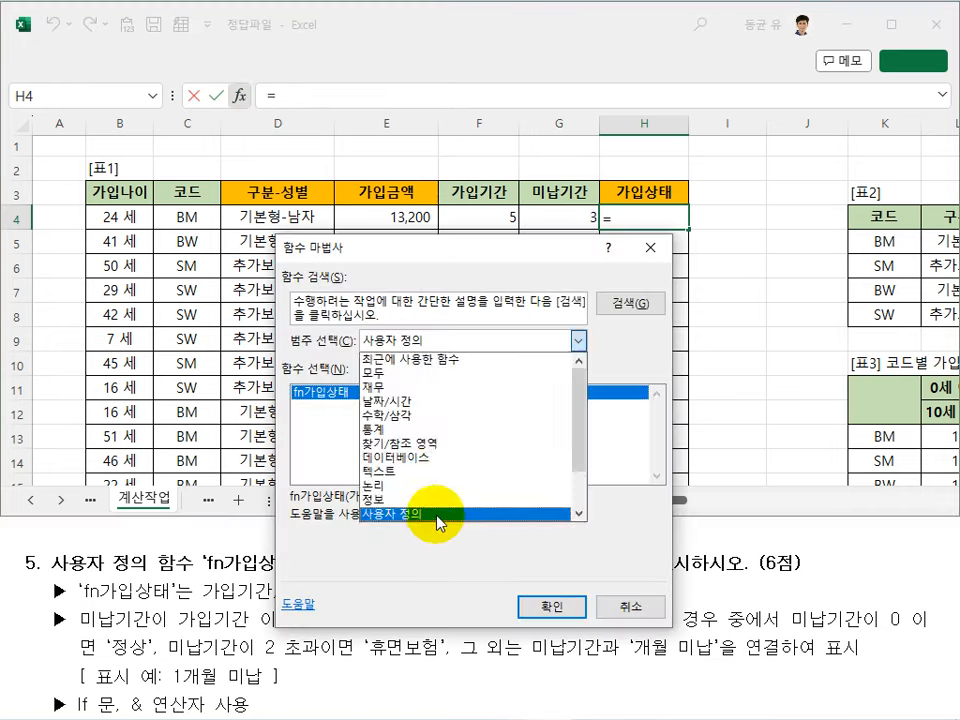
pyautogui.click(437, 518)
pyautogui.click(550, 607)
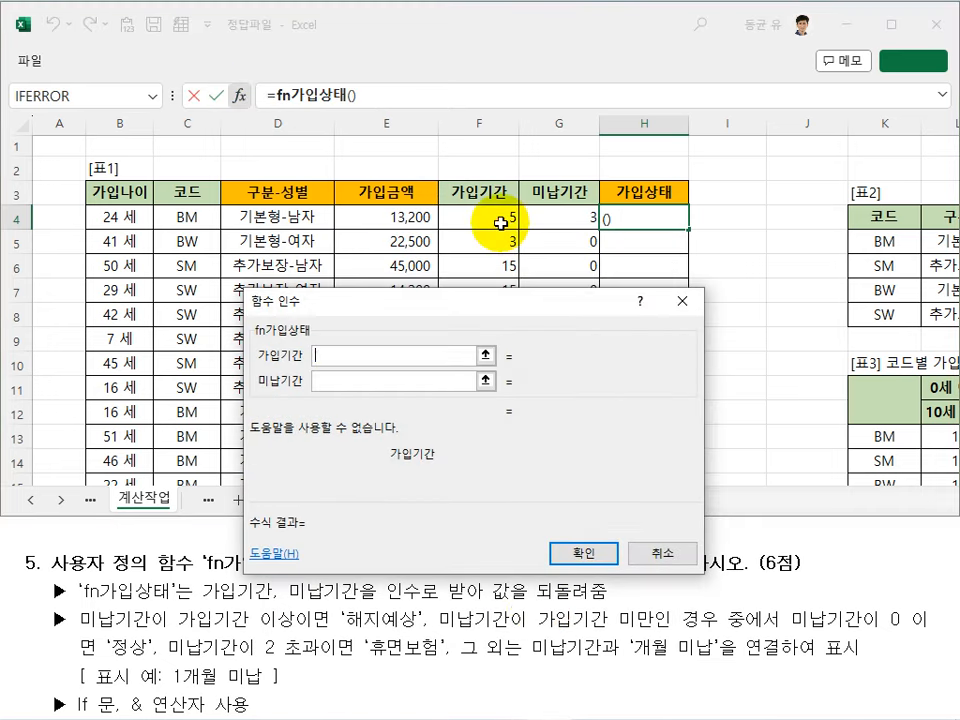
pyautogui.click(500, 222)
pyautogui.click(392, 385)
pyautogui.click(551, 215)
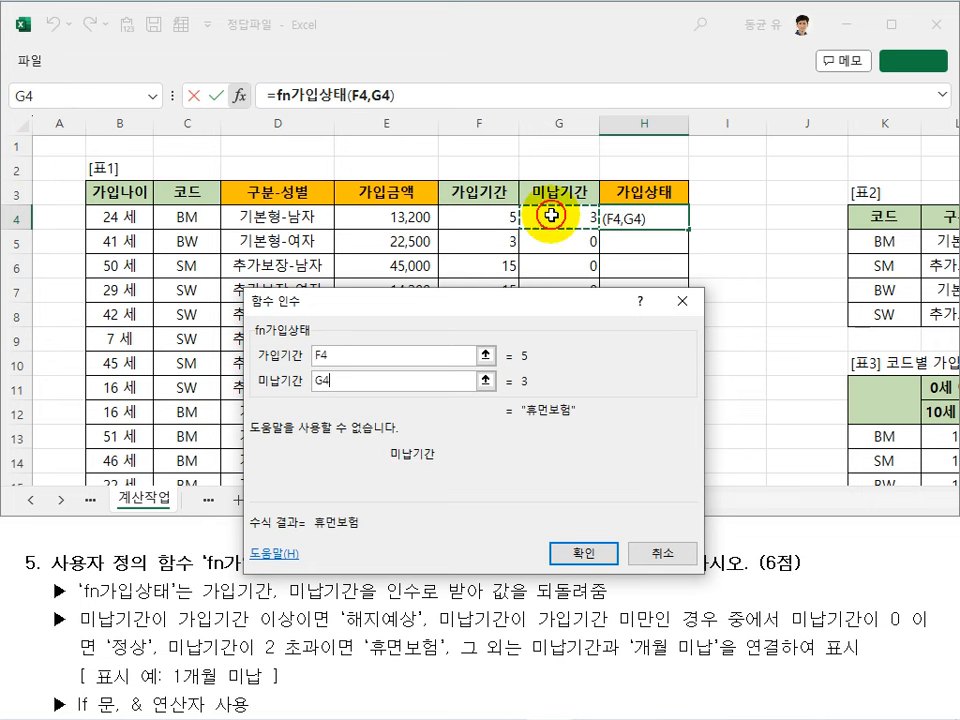
pyautogui.click(583, 552)
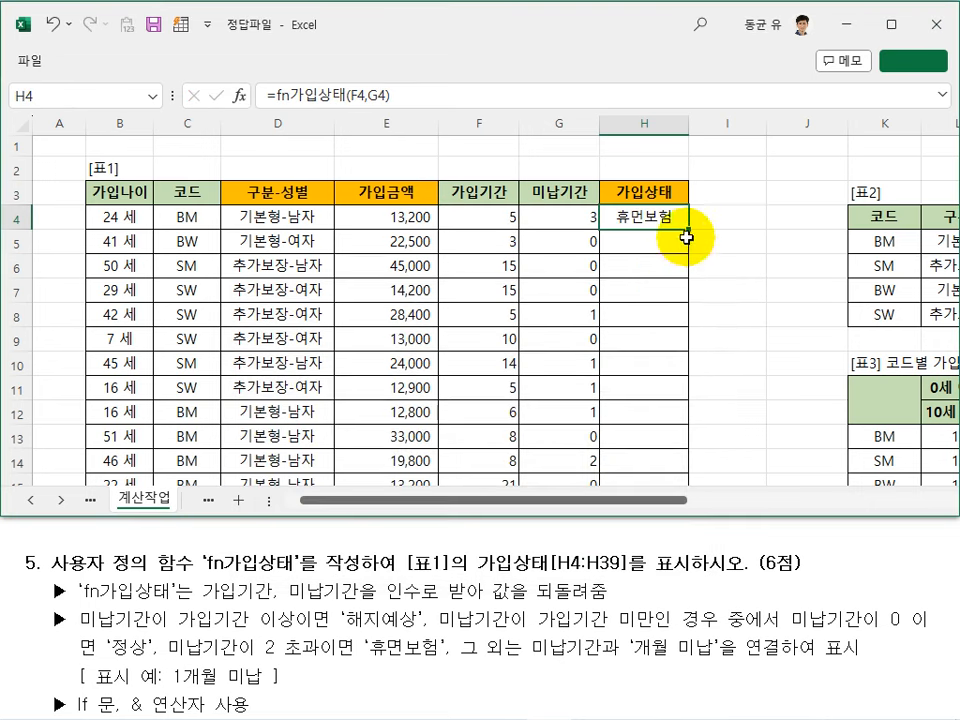
# Step: Fill the H4 formula down the 가입상태 column of 표1
pyautogui.doubleClick(688, 233)
pyautogui.click(784, 272)
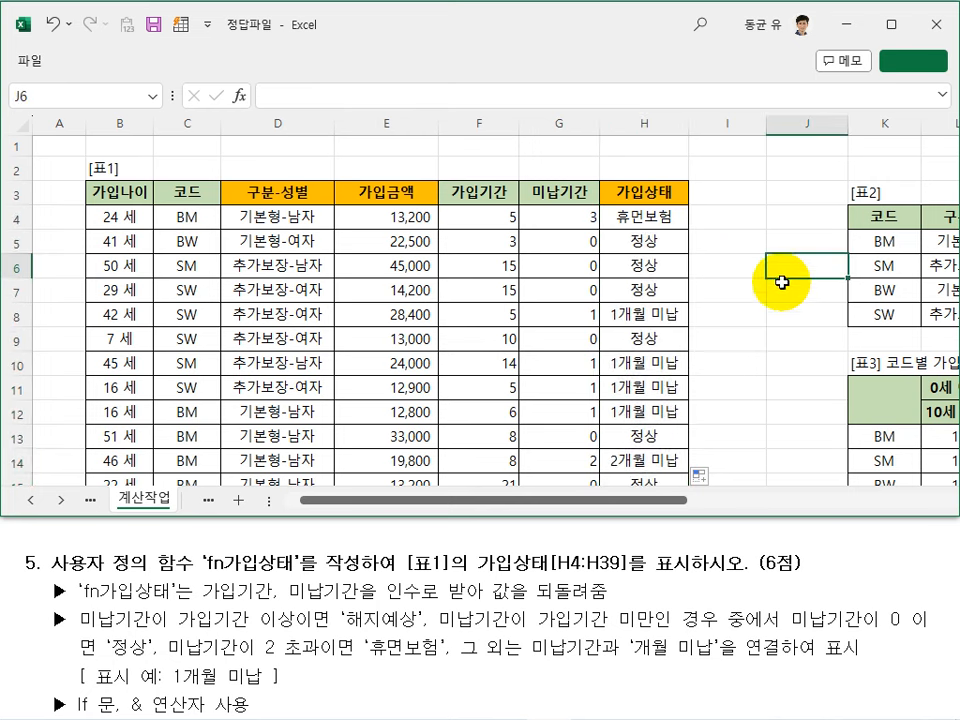
pyautogui.click(621, 362)
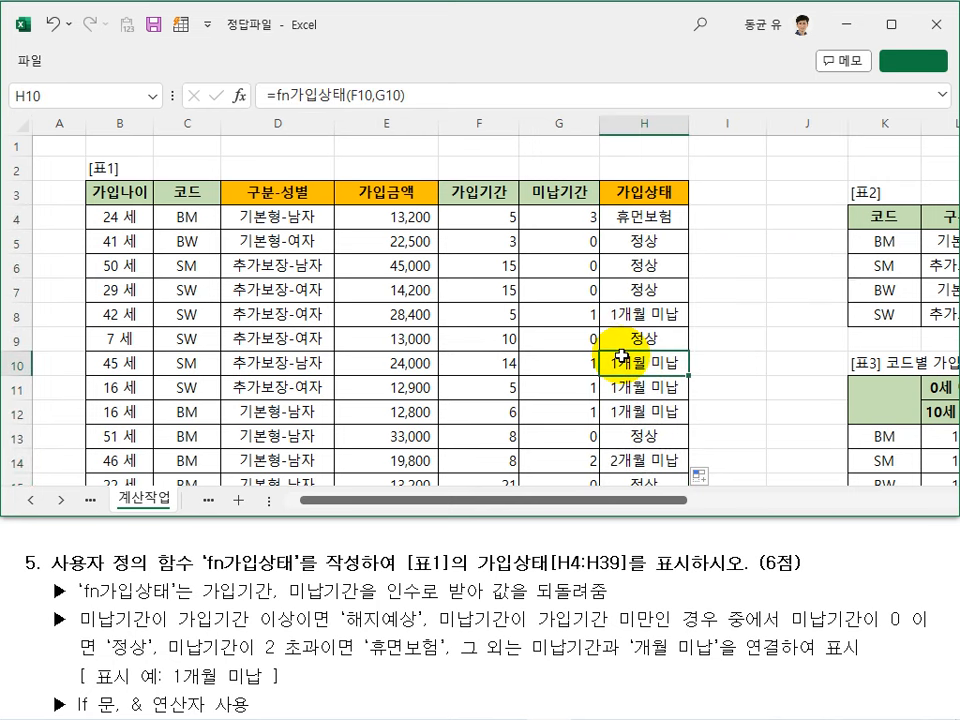
pyautogui.hotkey('alt', 'F11')
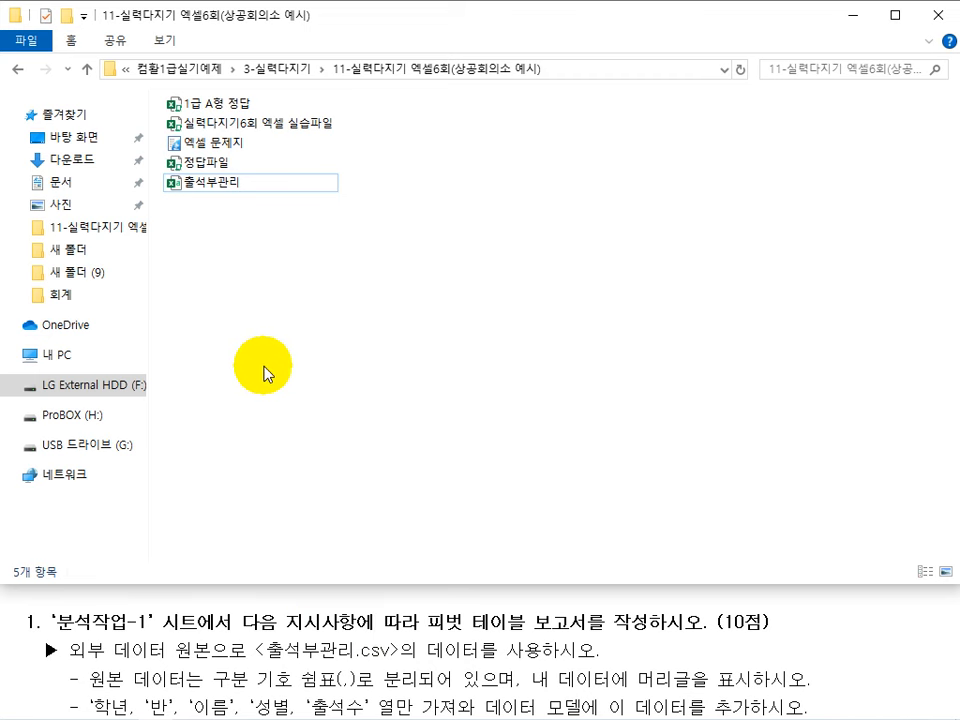
# Step: Copy the 출석부관리 file from the practice folder into the oa folder on drive C
pyautogui.click(213, 186)
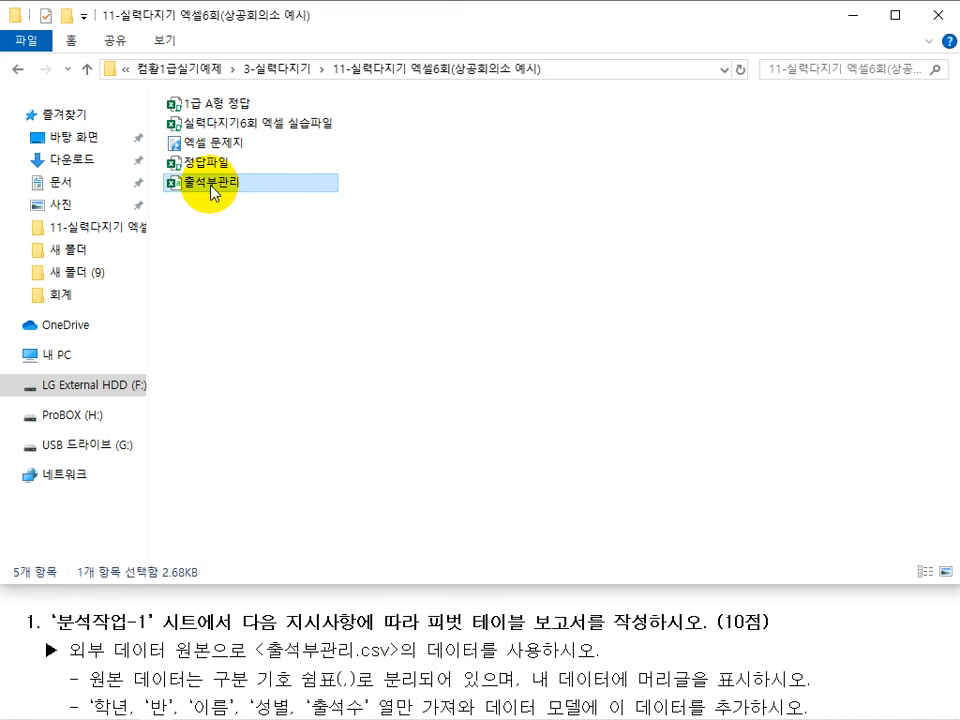
pyautogui.click(107, 352)
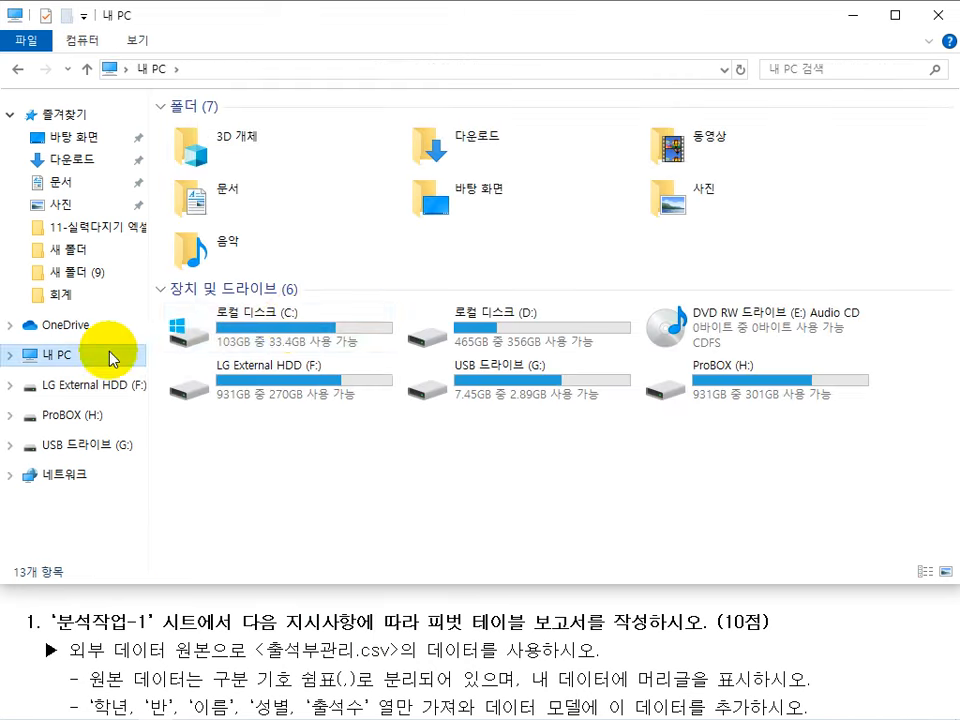
pyautogui.doubleClick(291, 330)
pyautogui.doubleClick(200, 150)
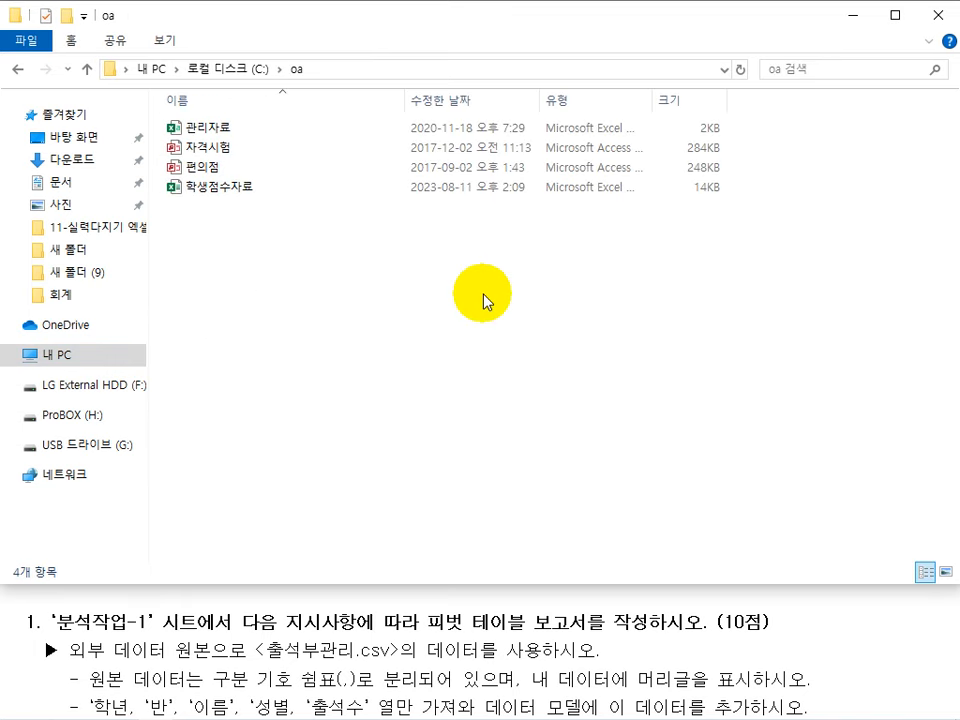
pyautogui.hotkey('ctrl', 'v')
pyautogui.click(458, 370)
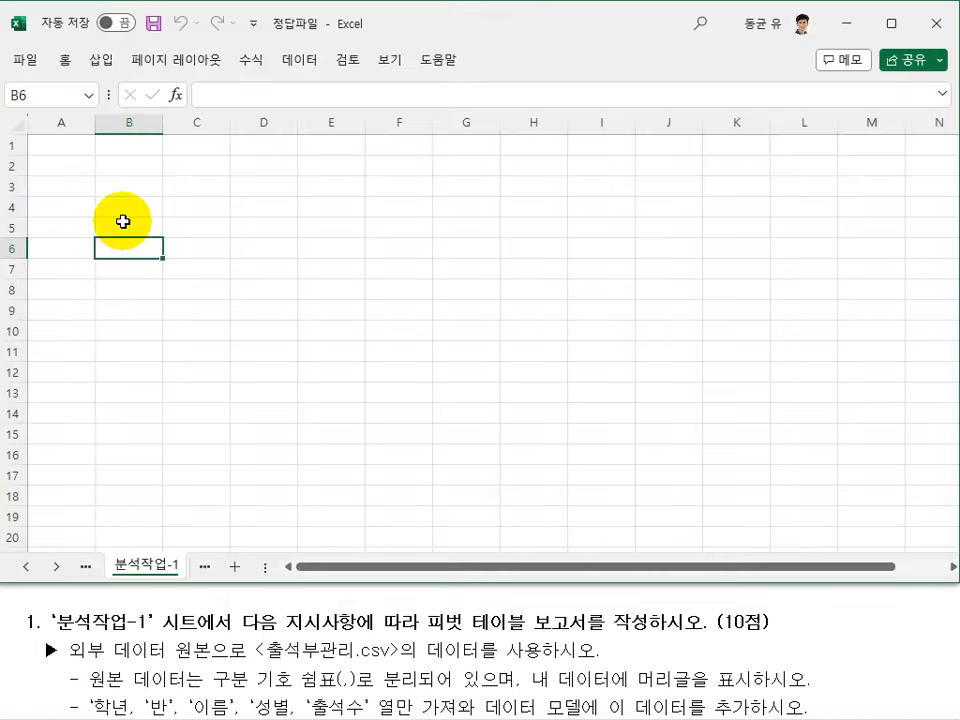
# Step: Start a pivot table from an external data source on sheet 분석작업-1, choosing the 출석부관리 file in C:\oa as its connection
pyautogui.click(101, 59)
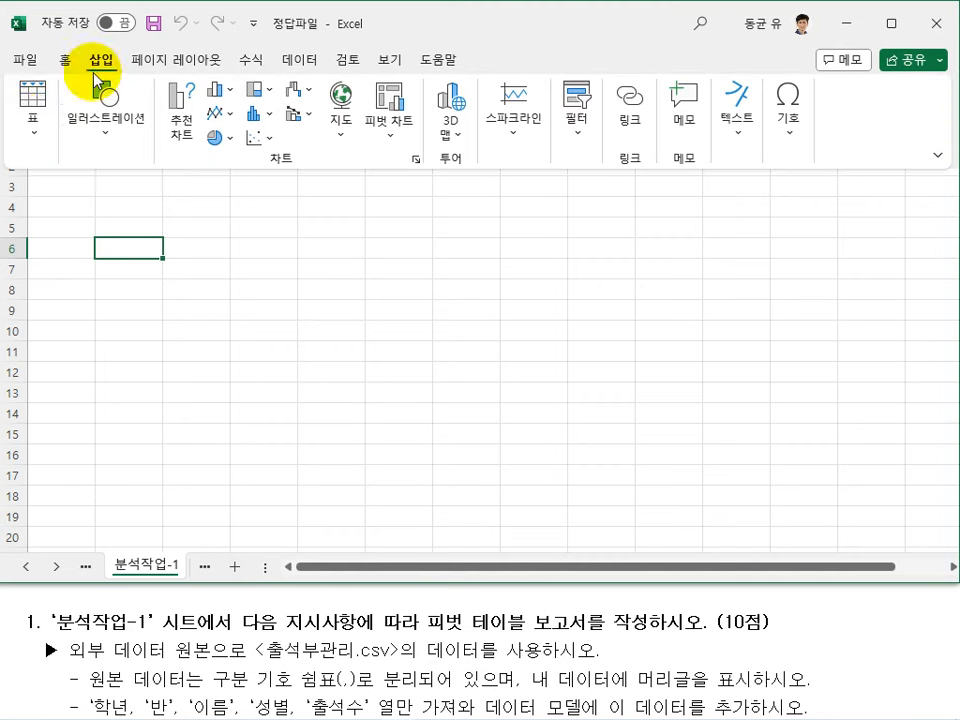
pyautogui.click(34, 128)
pyautogui.click(40, 214)
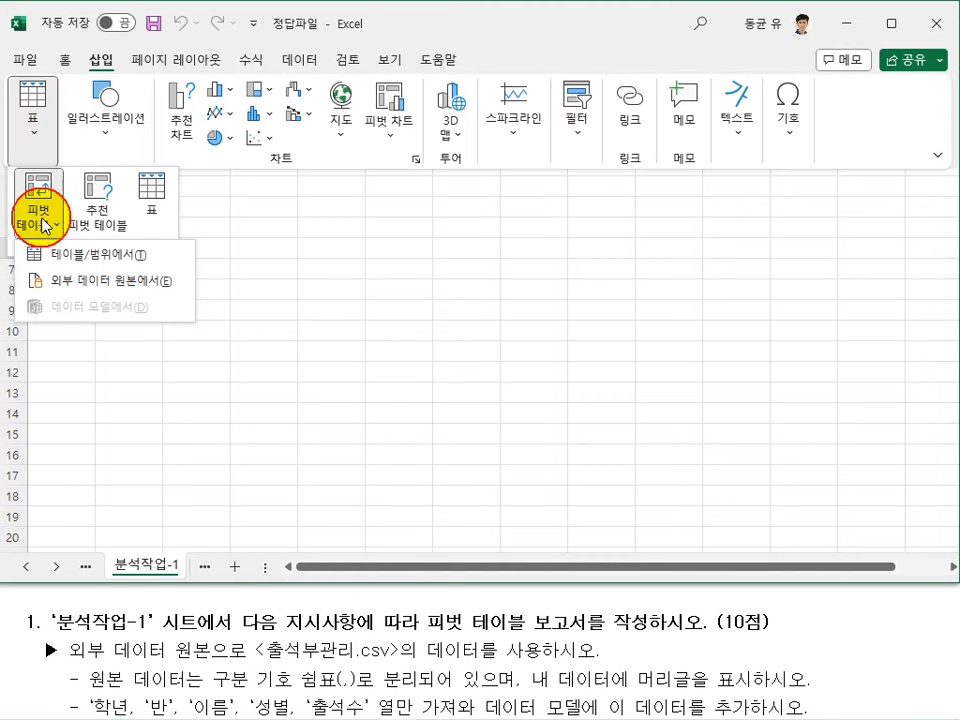
pyautogui.click(66, 296)
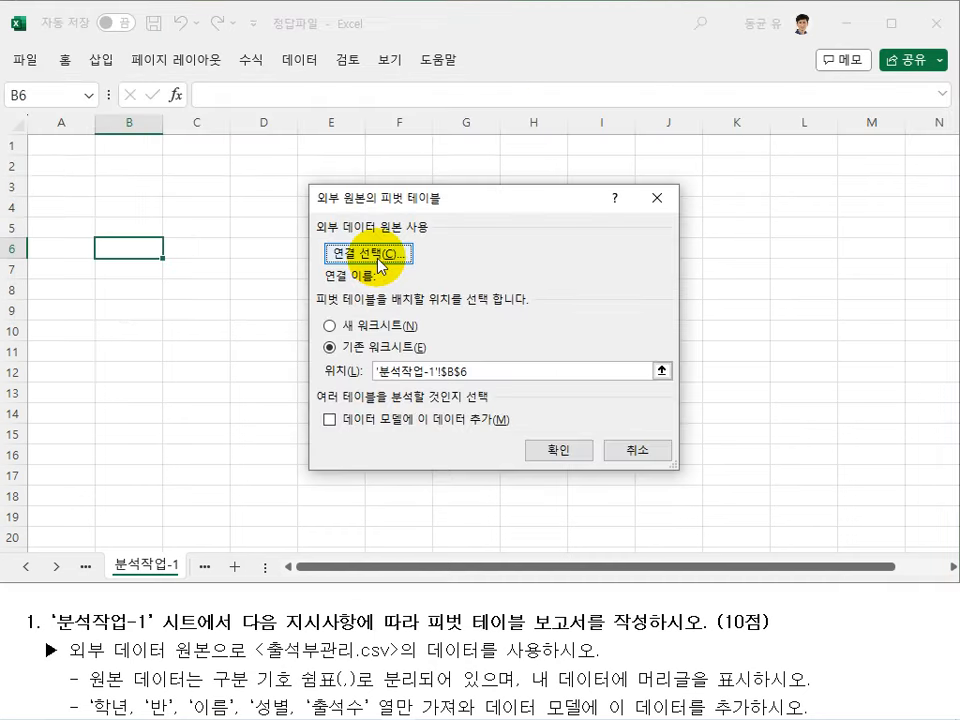
pyautogui.click(380, 262)
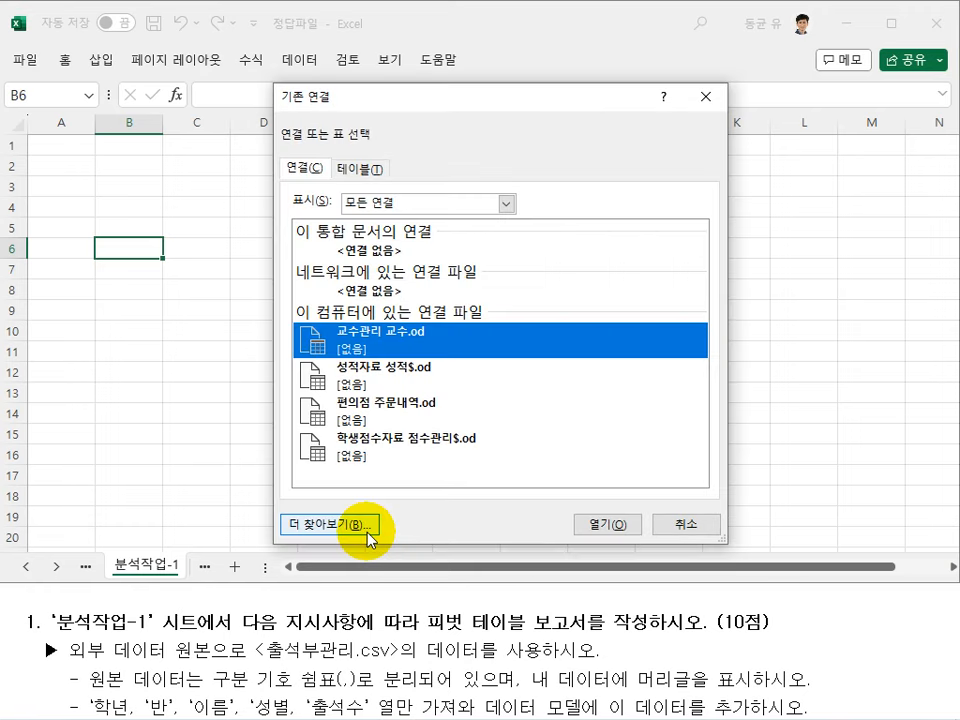
pyautogui.click(370, 538)
pyautogui.click(304, 398)
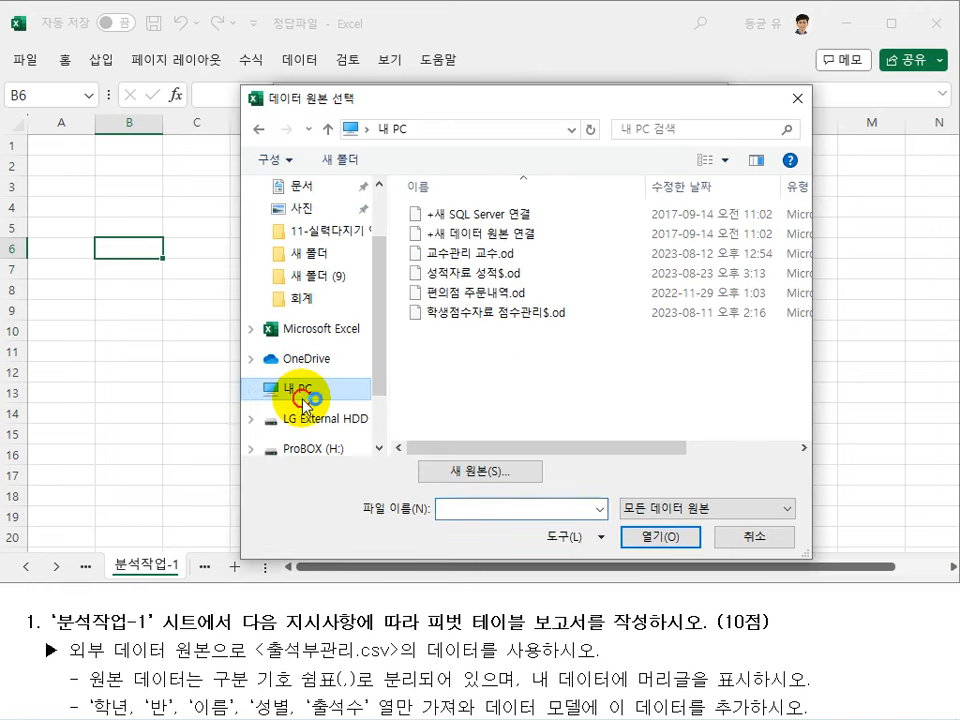
pyautogui.doubleClick(514, 420)
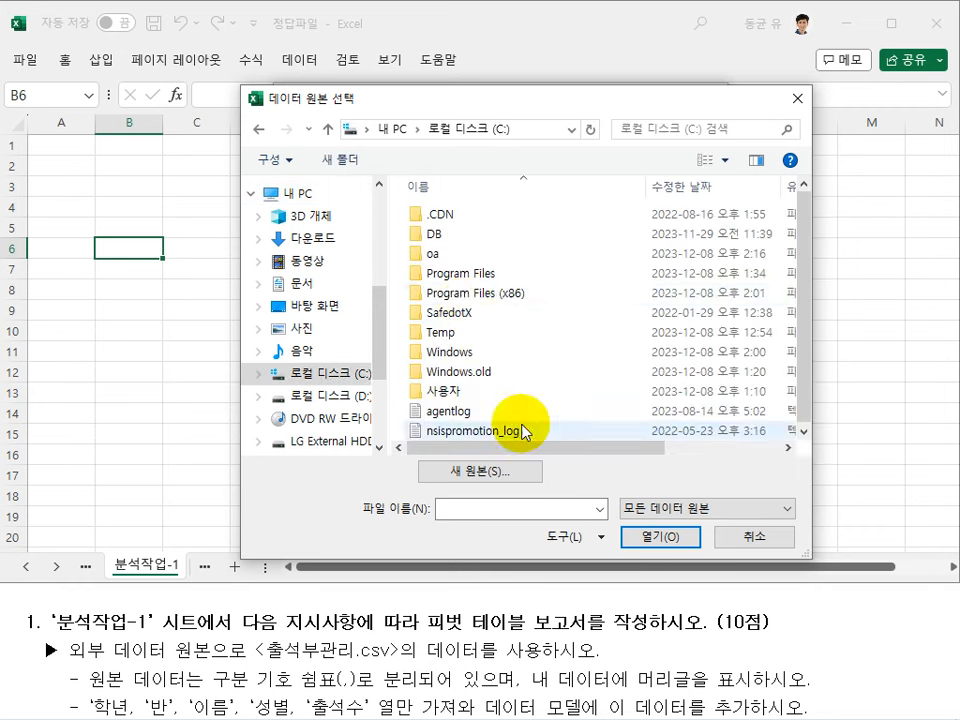
pyautogui.doubleClick(424, 253)
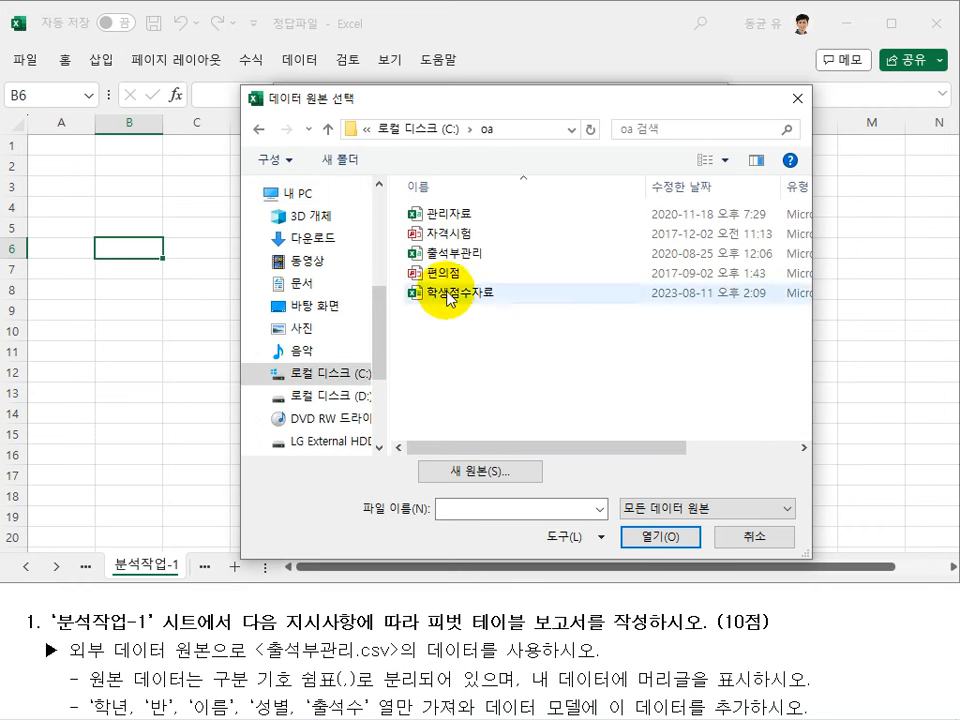
pyautogui.click(474, 253)
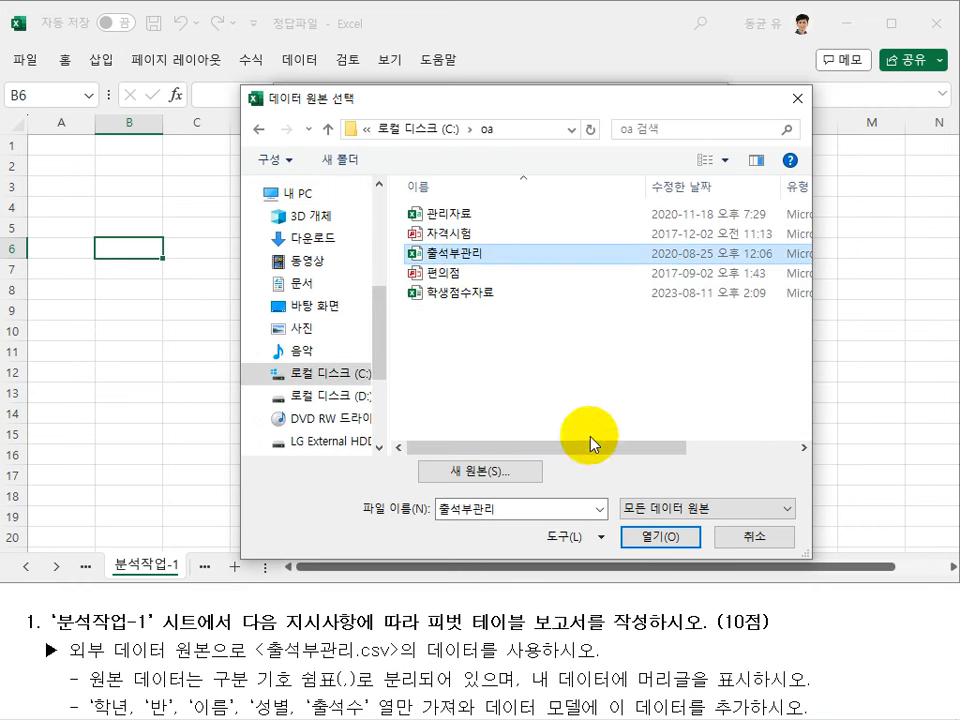
pyautogui.click(652, 540)
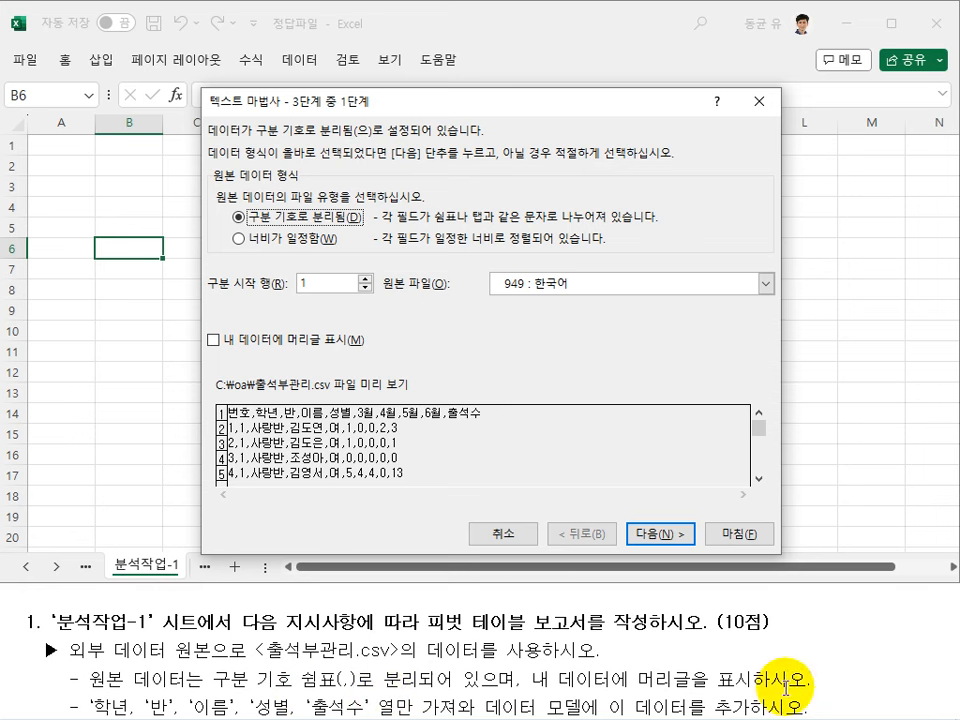
# Step: Set the text import to treat the first row as headers and to use only the comma as delimiter
pyautogui.click(310, 340)
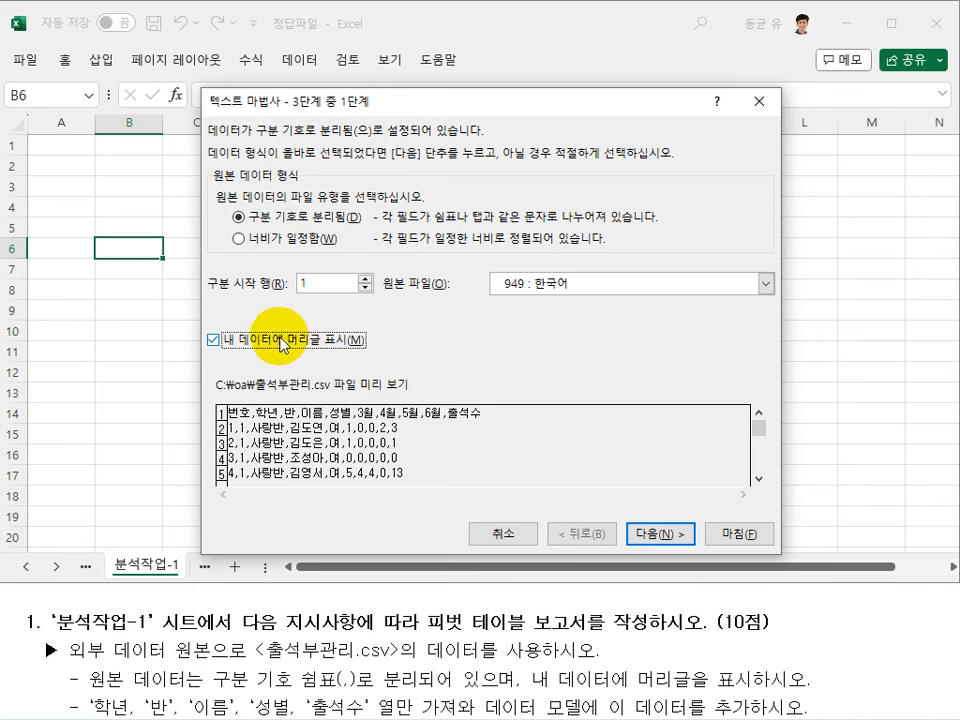
pyautogui.click(662, 533)
pyautogui.click(229, 229)
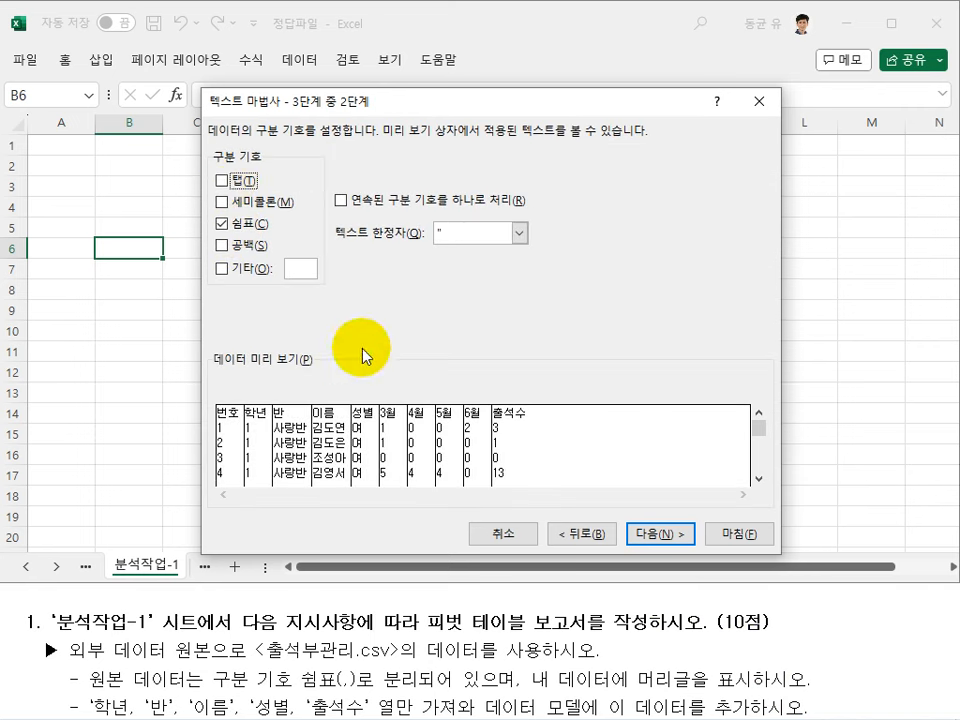
pyautogui.click(656, 531)
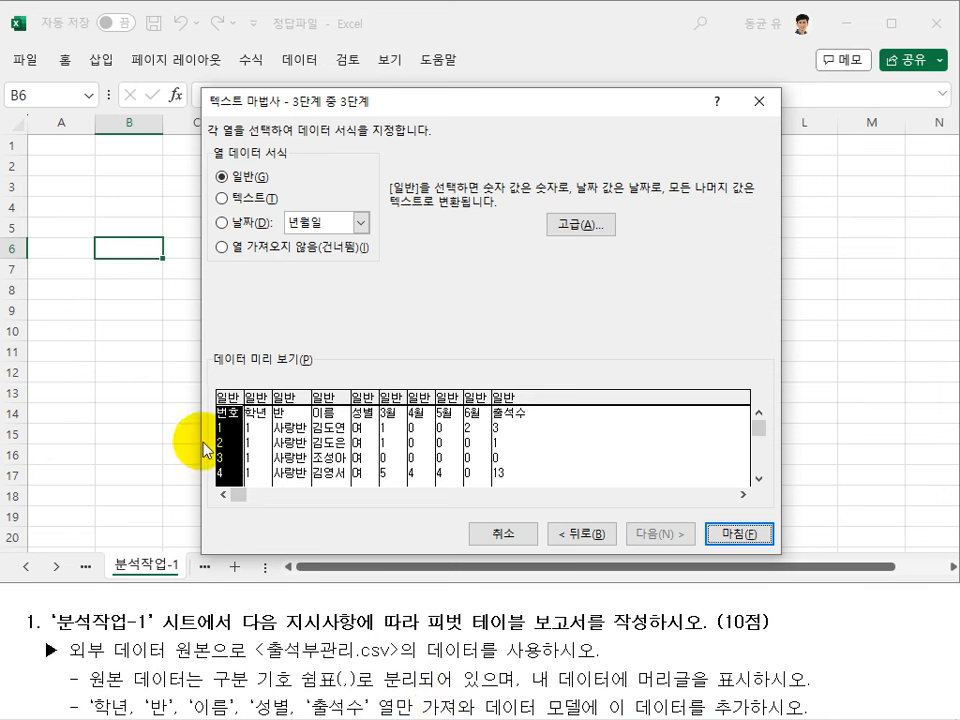
# Step: Exclude the 번호 column from the import, keeping 학년, 반, 이름 and 성별 in General format
pyautogui.click(224, 249)
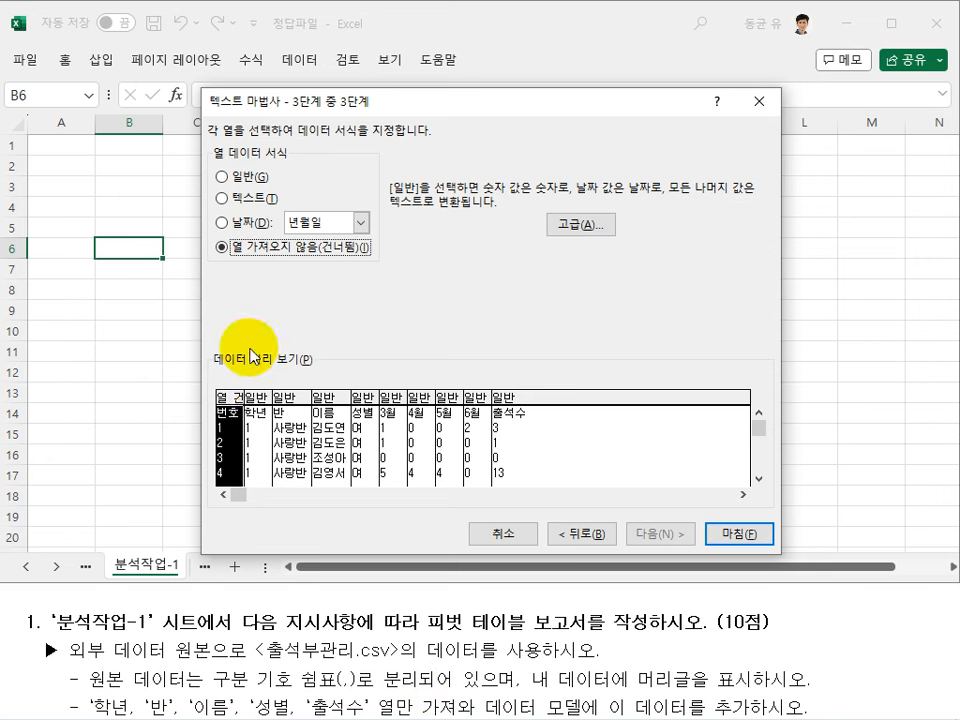
pyautogui.click(259, 411)
pyautogui.click(298, 425)
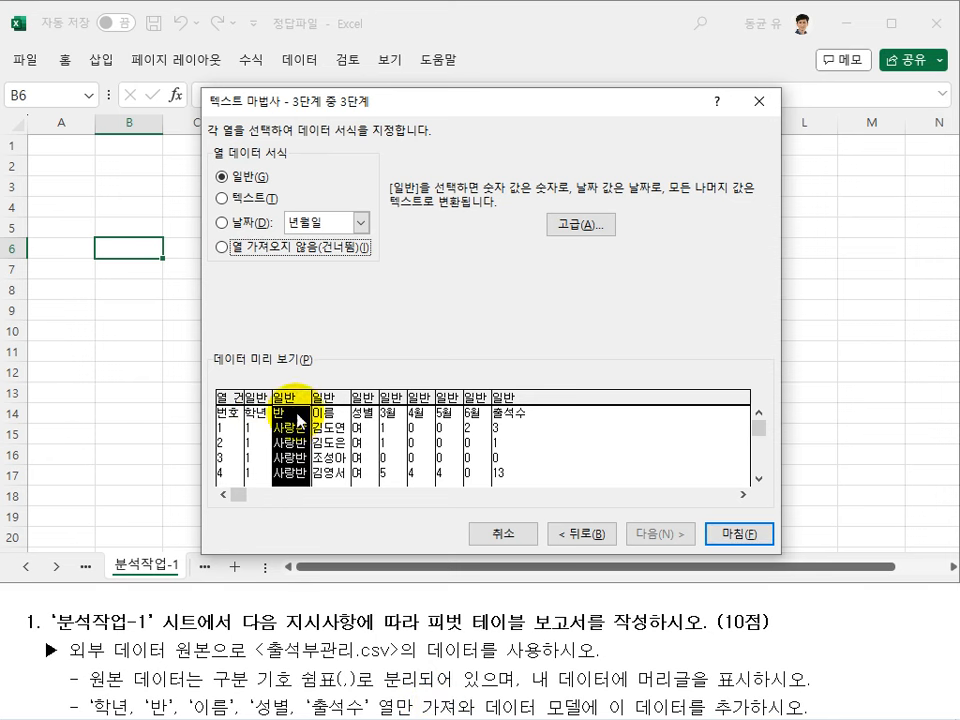
pyautogui.click(328, 423)
pyautogui.click(366, 418)
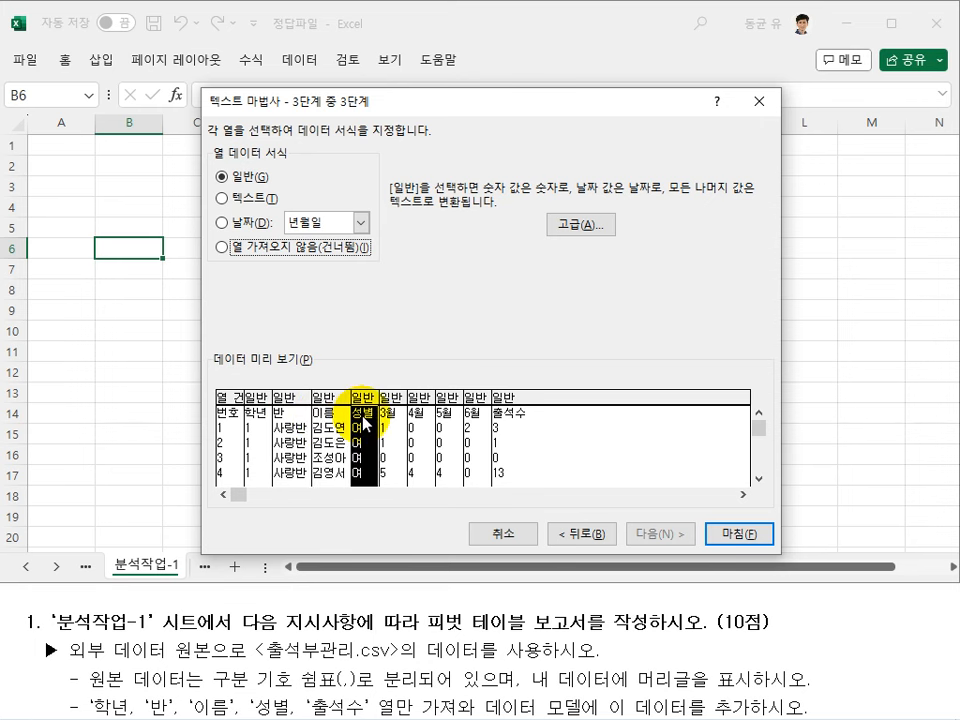
# Step: Exclude the 3월, 4월, 5월 and 6월 columns from the import, keep 출석수, and finish the text wizard
pyautogui.click(396, 422)
pyautogui.click(224, 249)
pyautogui.click(420, 410)
pyautogui.click(223, 247)
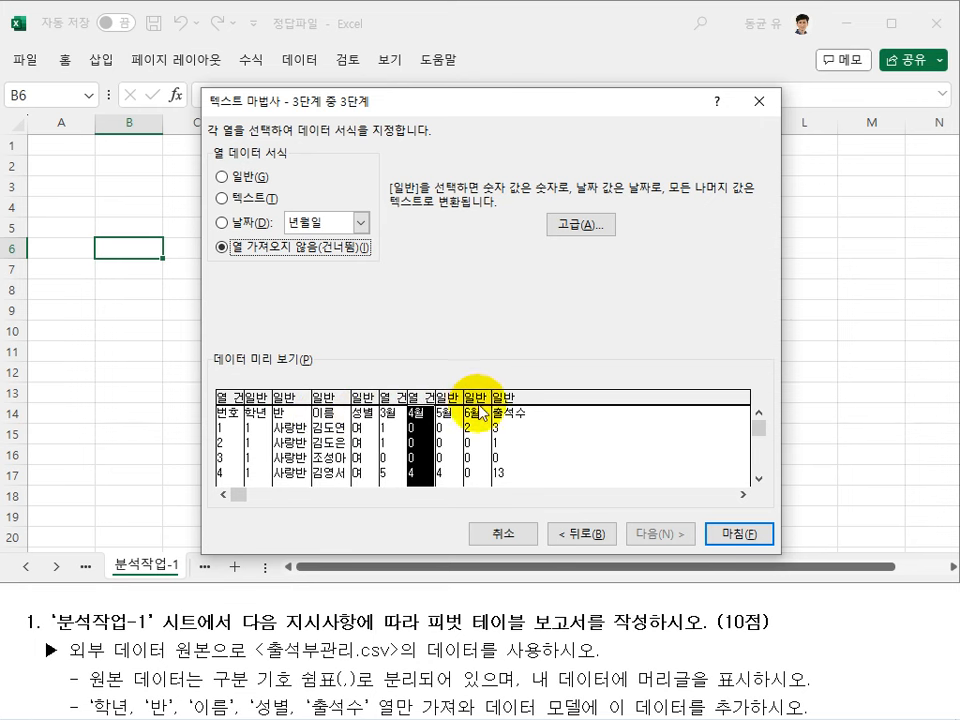
pyautogui.click(446, 410)
pyautogui.click(268, 252)
pyautogui.click(479, 416)
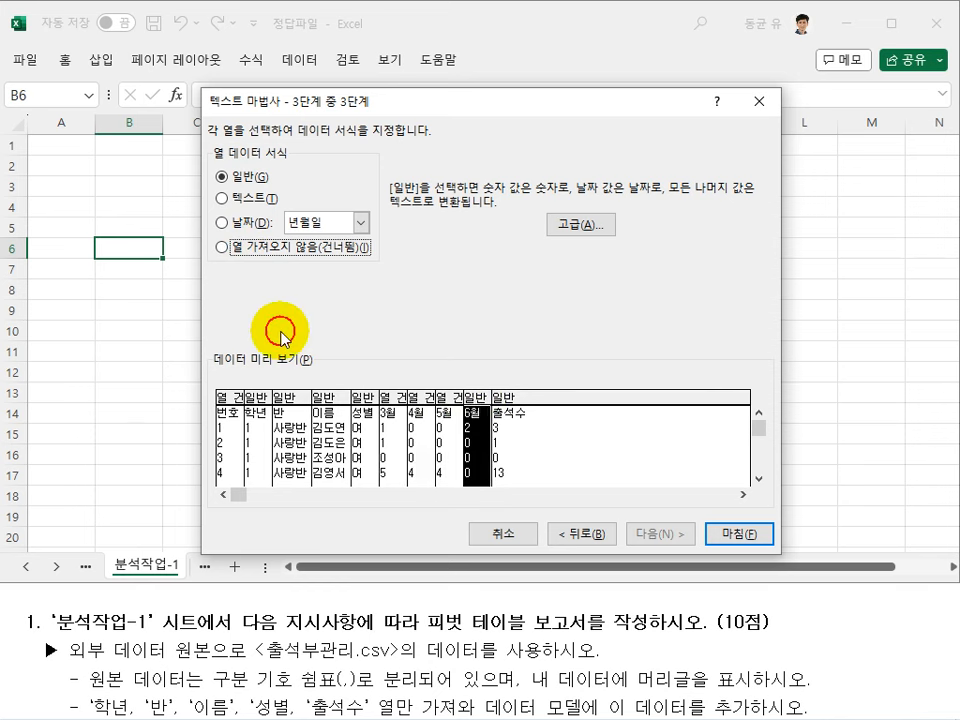
pyautogui.click(510, 434)
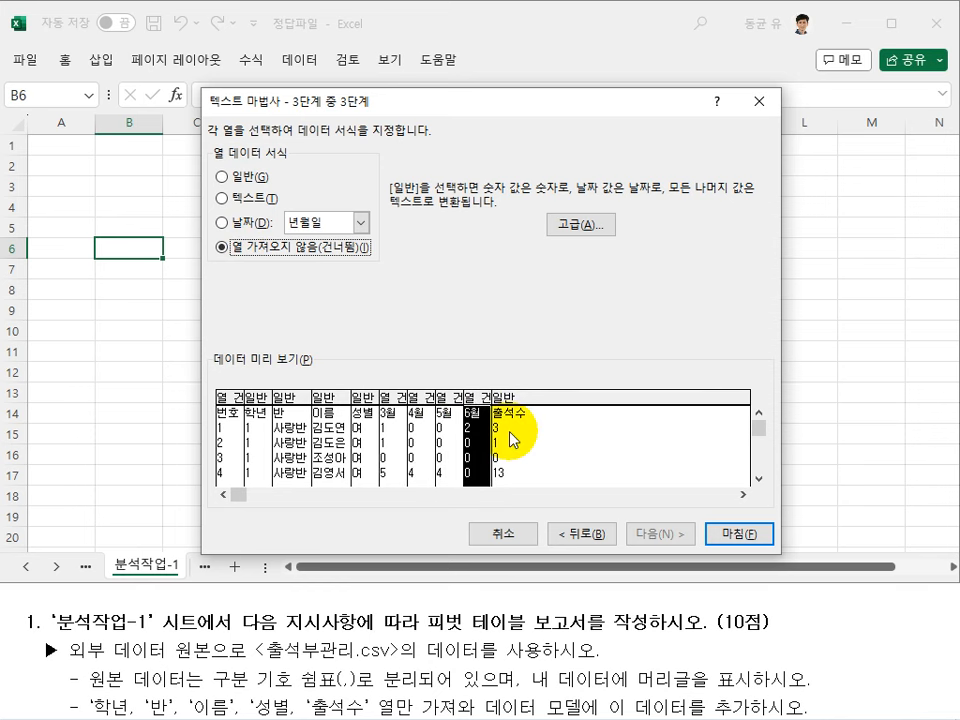
pyautogui.click(737, 533)
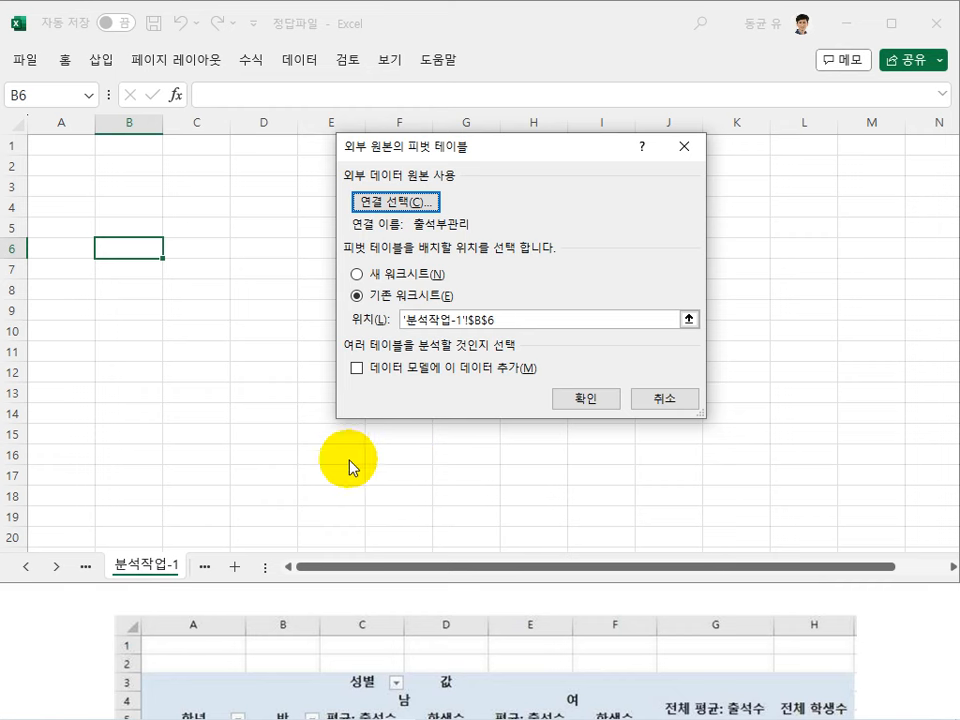
# Step: Place the pivot table at A3 of 분석작업-1, add the data to the data model, and create it
pyautogui.moveTo(524, 316); pyautogui.dragTo(358, 317)
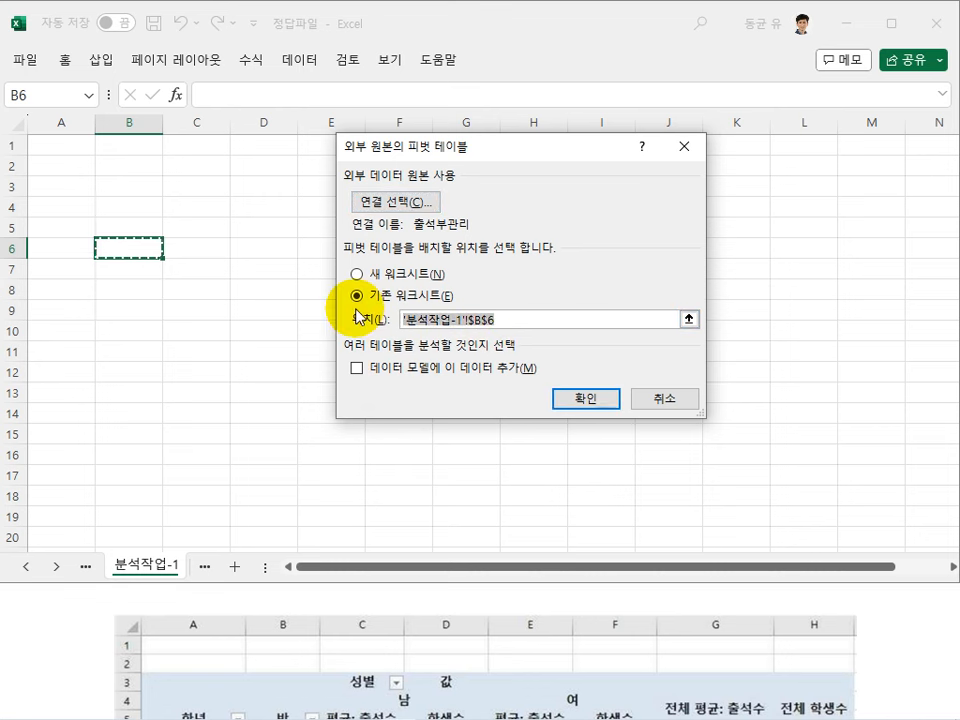
pyautogui.press('BackSpace')
pyautogui.click(70, 188)
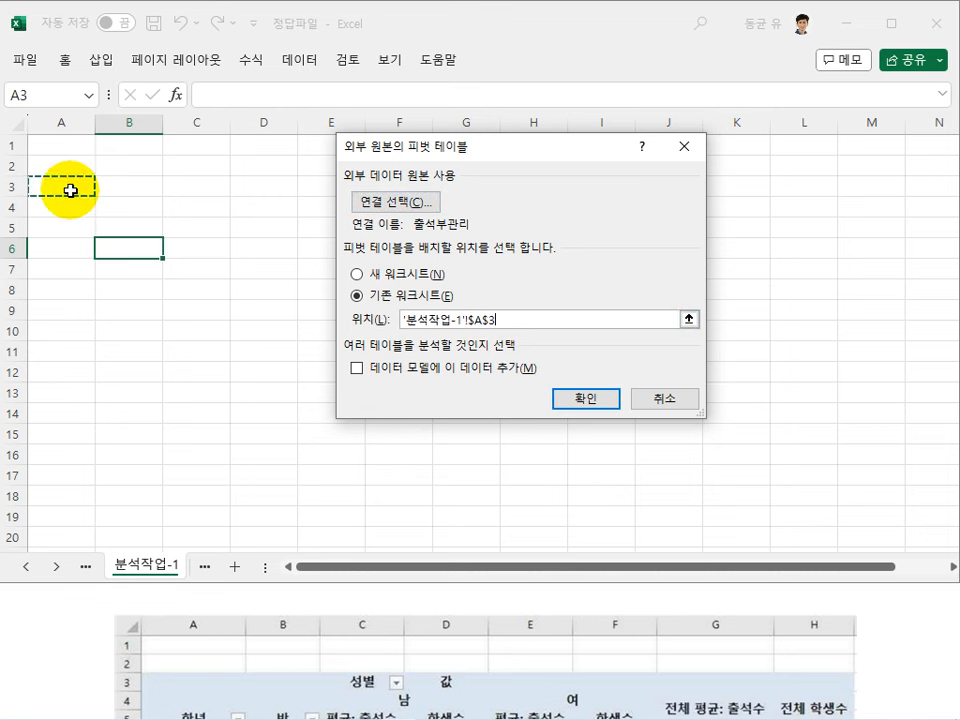
pyautogui.scroll(4, 530, 702)
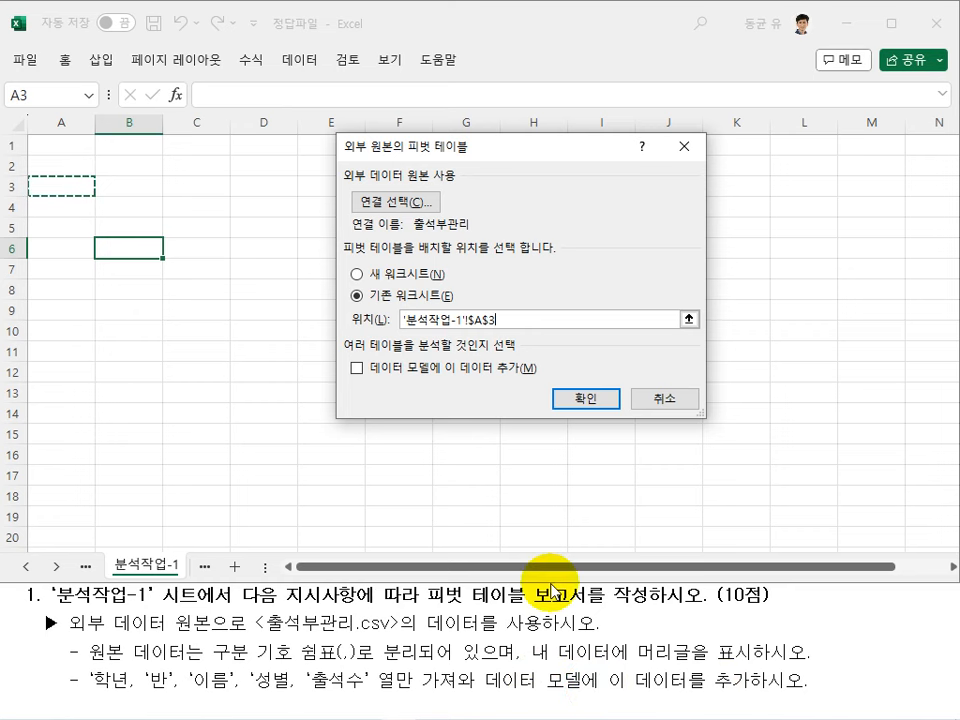
pyautogui.click(358, 368)
pyautogui.click(578, 400)
# Step: Lay out the pivot table with 학년 and 반 as rows, 성별 as columns and 출석수 as values
pyautogui.scroll(-3, 311, 654)
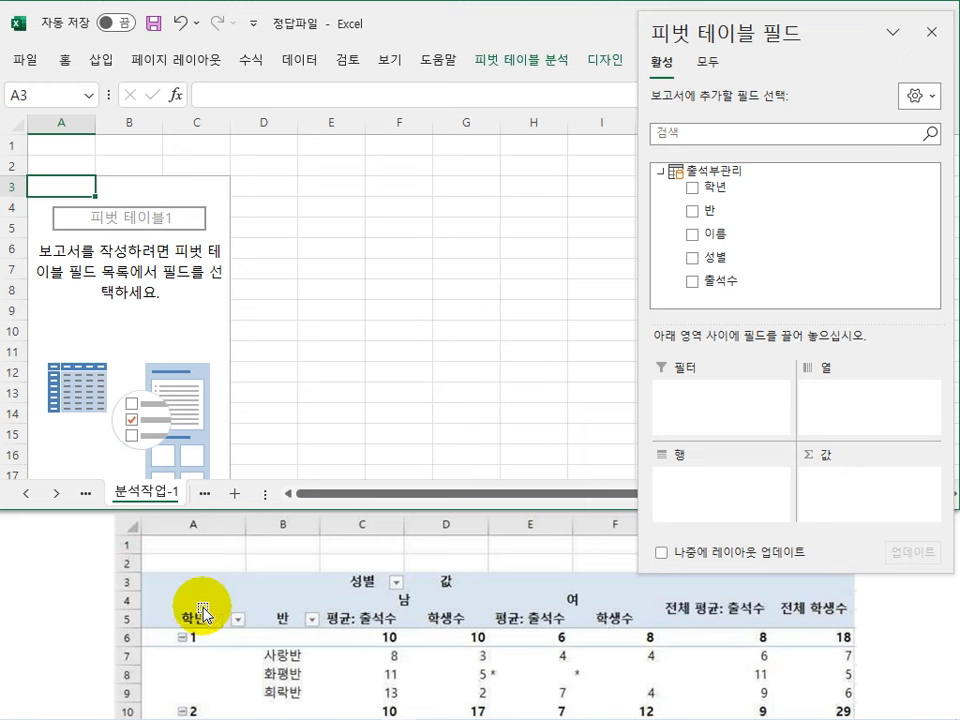
pyautogui.moveTo(706, 186); pyautogui.dragTo(695, 478)
pyautogui.moveTo(712, 212); pyautogui.dragTo(706, 513)
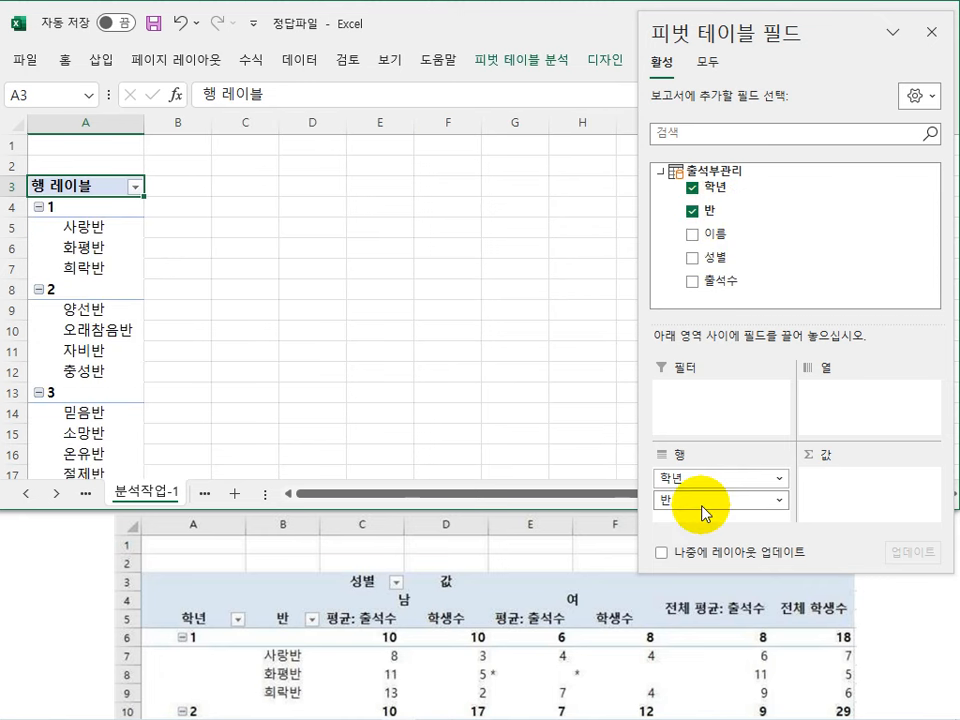
pyautogui.moveTo(725, 257); pyautogui.dragTo(865, 415)
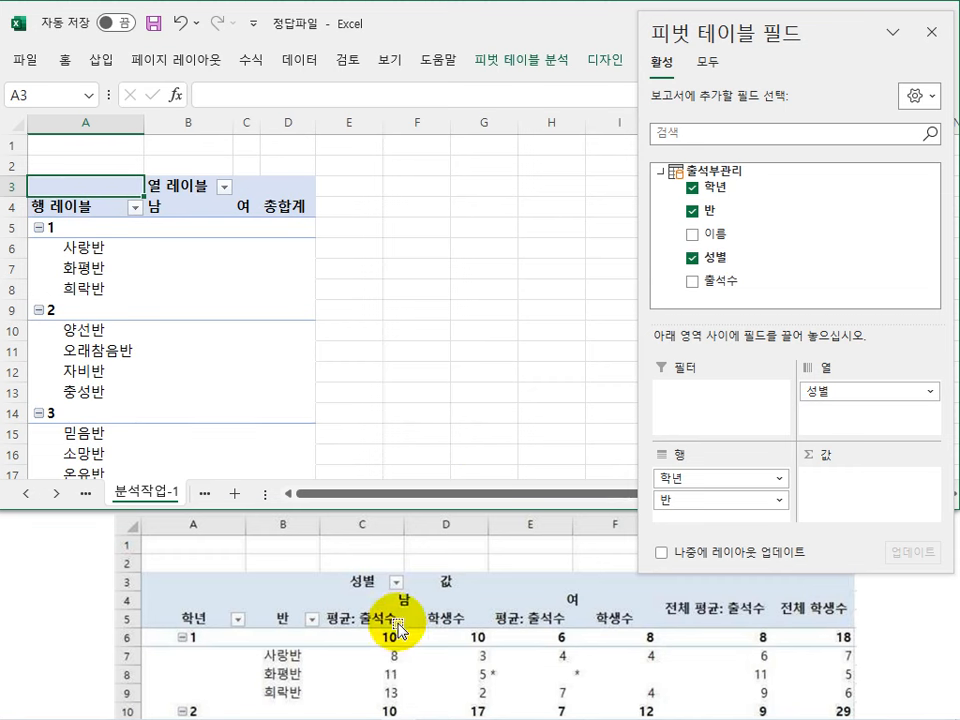
pyautogui.moveTo(720, 288); pyautogui.dragTo(831, 498)
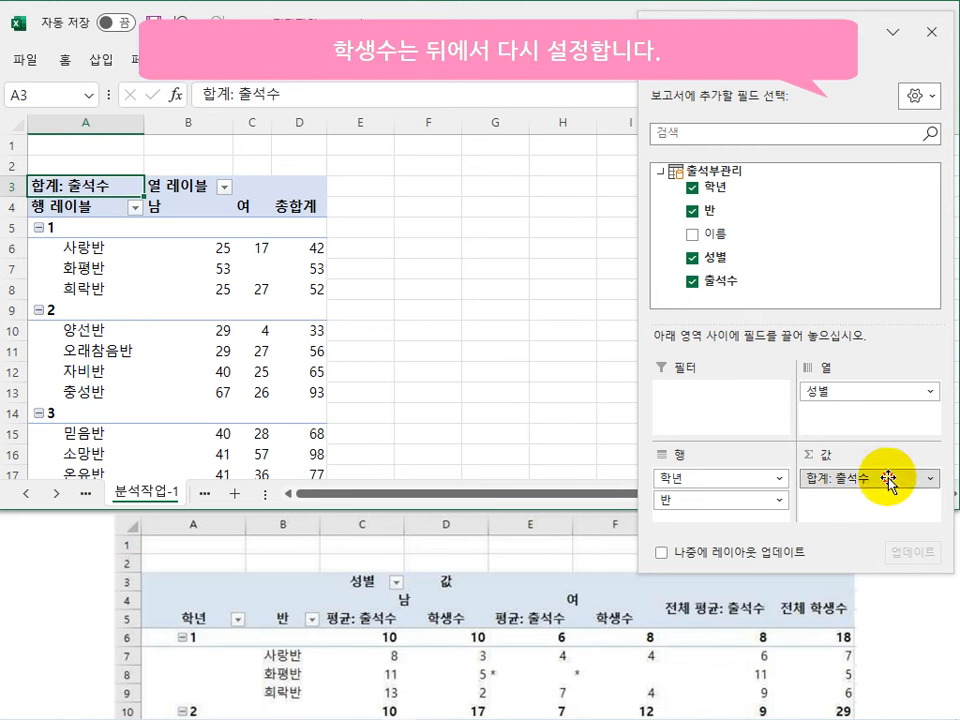
# Step: Summarize the 출석수 value field by average (평균) instead of sum
pyautogui.click(885, 481)
pyautogui.click(812, 700)
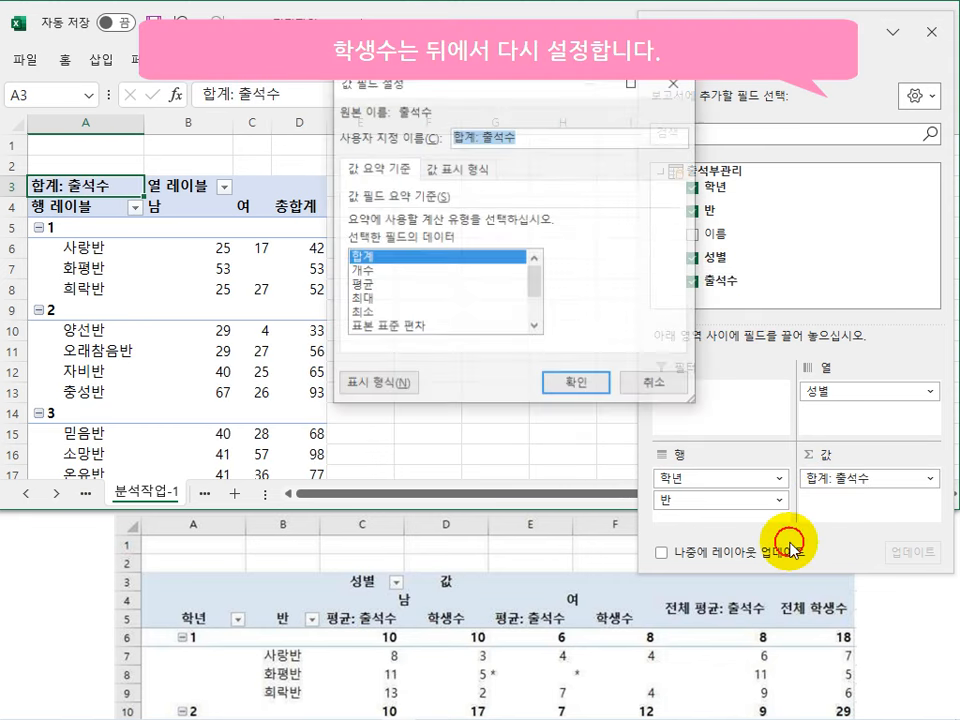
pyautogui.click(385, 285)
pyautogui.click(582, 382)
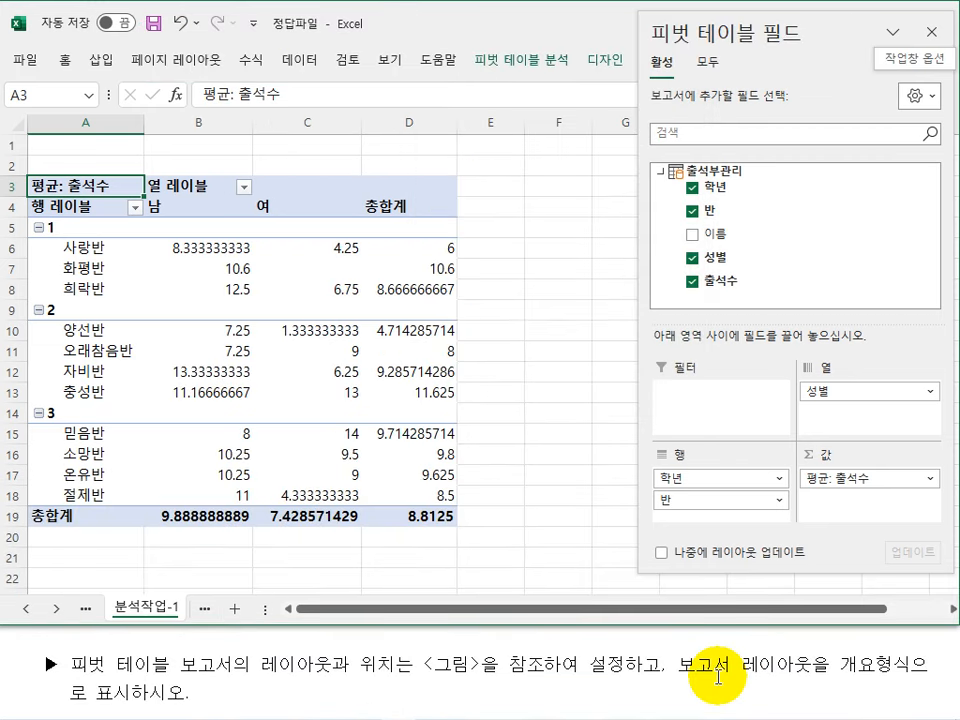
# Step: Change the pivot table's report layout to outline form (개요 형식으로 표시)
pyautogui.click(315, 414)
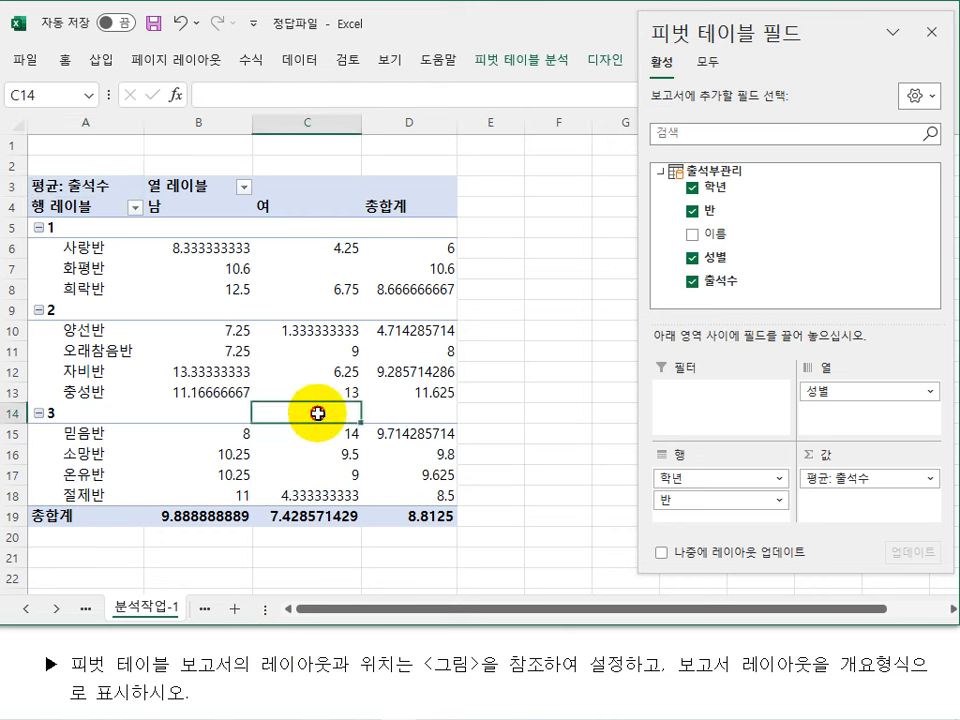
pyautogui.click(602, 62)
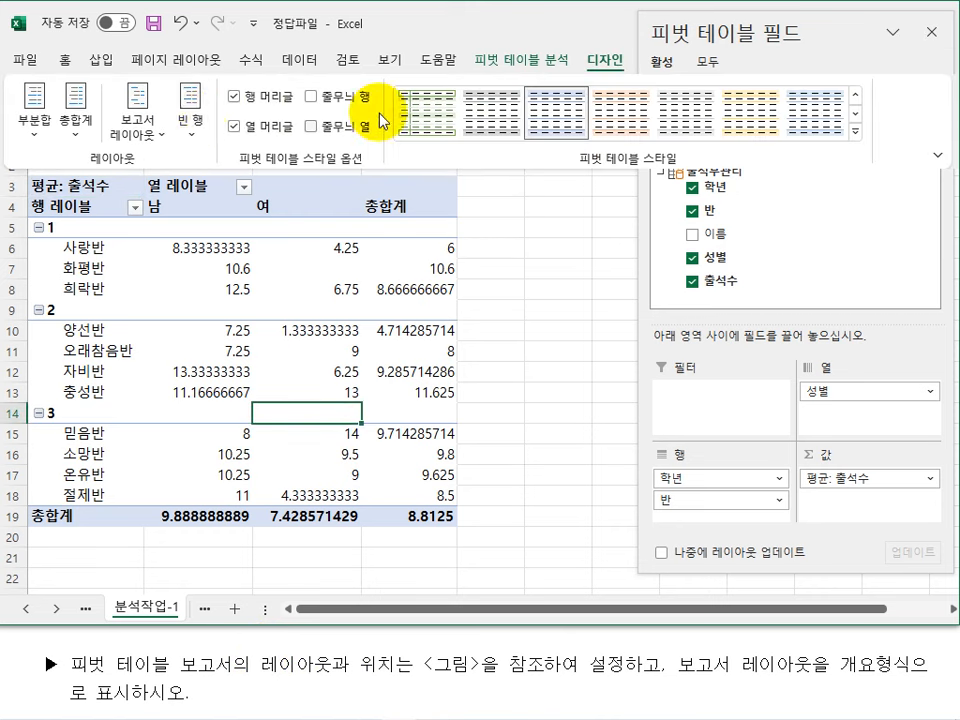
pyautogui.click(172, 130)
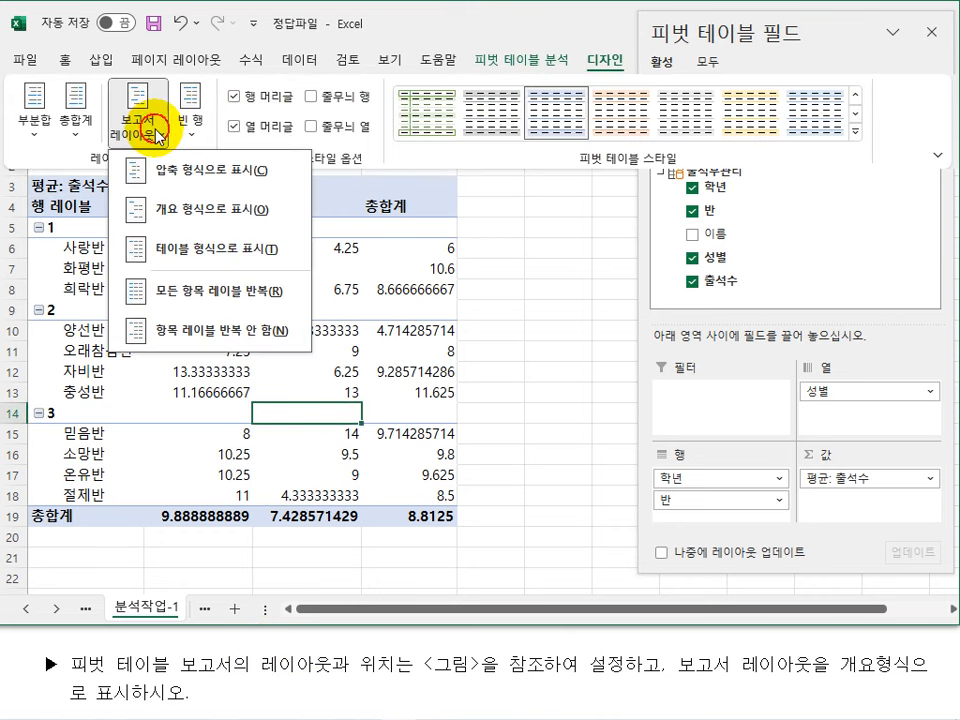
pyautogui.click(160, 208)
pyautogui.click(315, 677)
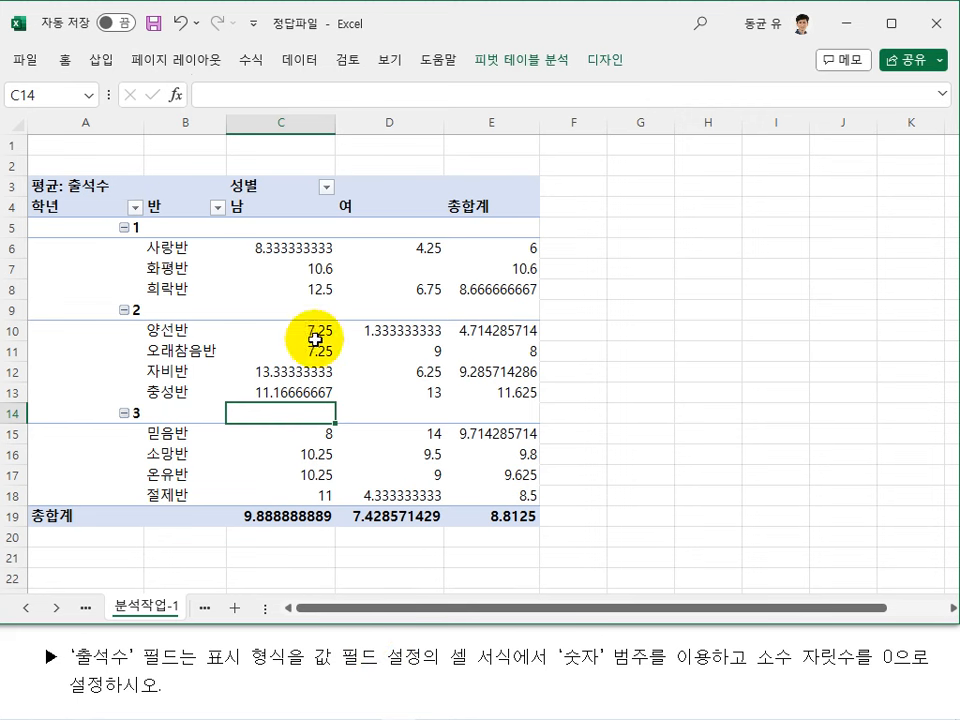
# Step: Format the averaged 출석수 value field with the 숫자 category and 0 decimal places
pyautogui.click(294, 247)
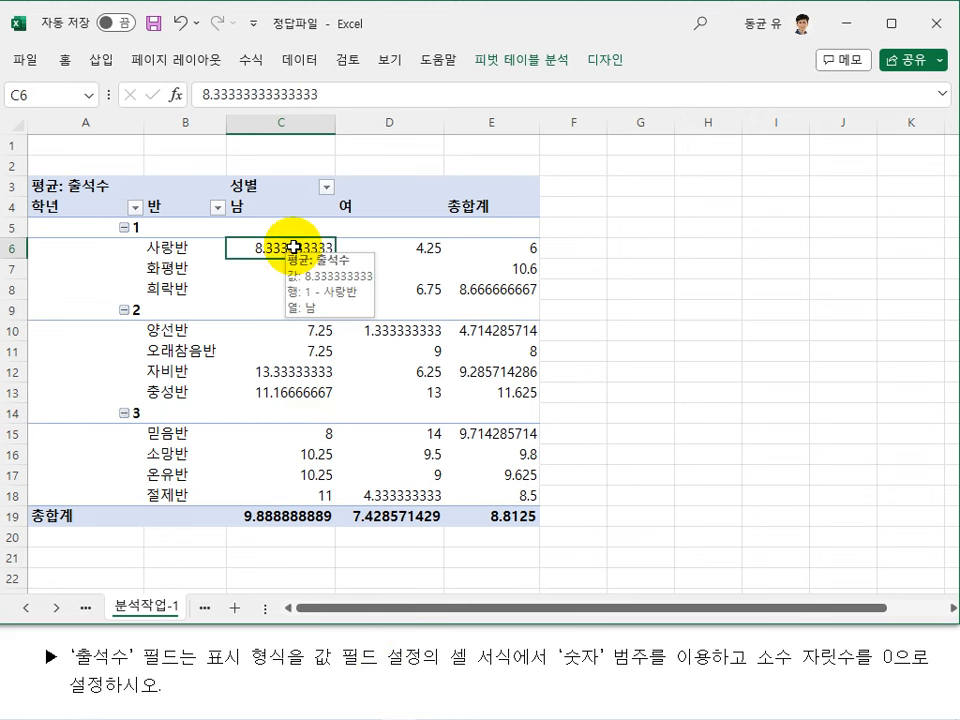
pyautogui.rightClick(294, 247)
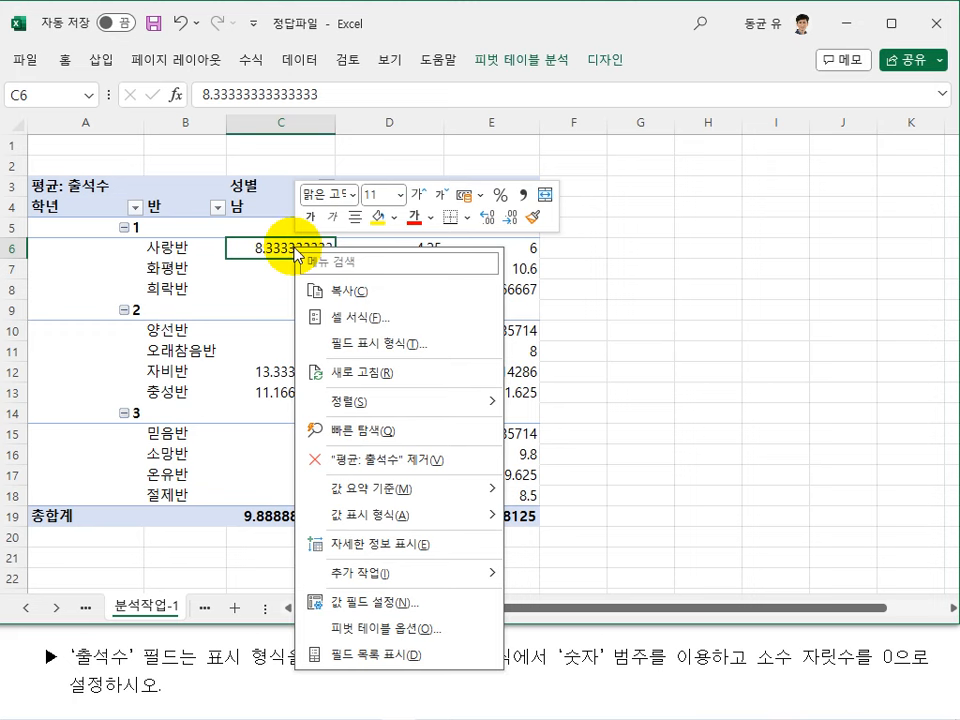
pyautogui.click(430, 603)
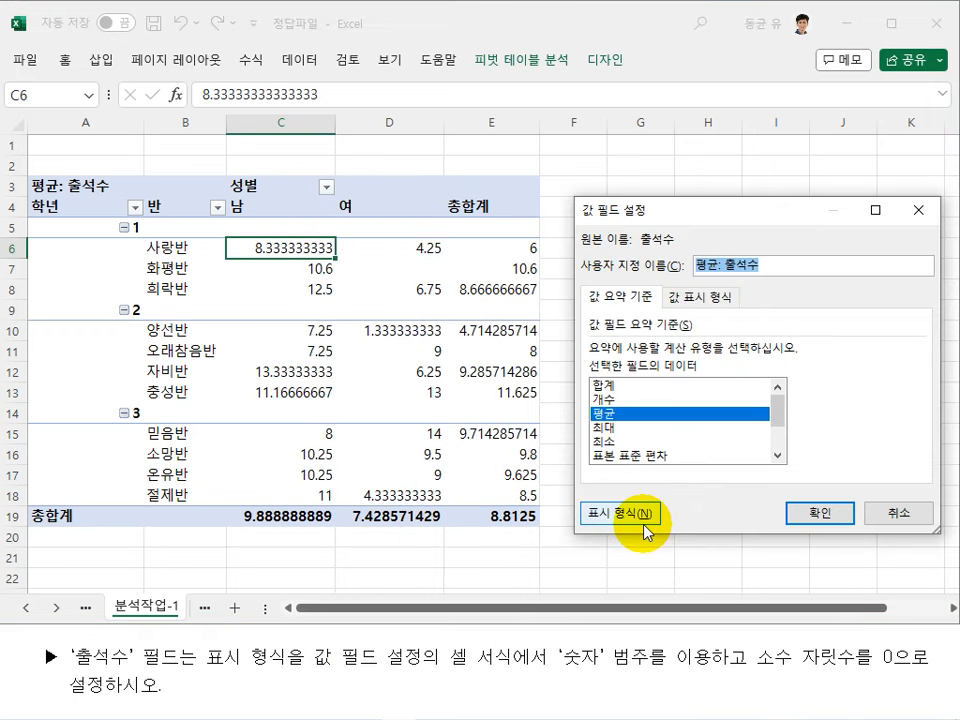
pyautogui.click(645, 530)
pyautogui.click(474, 180)
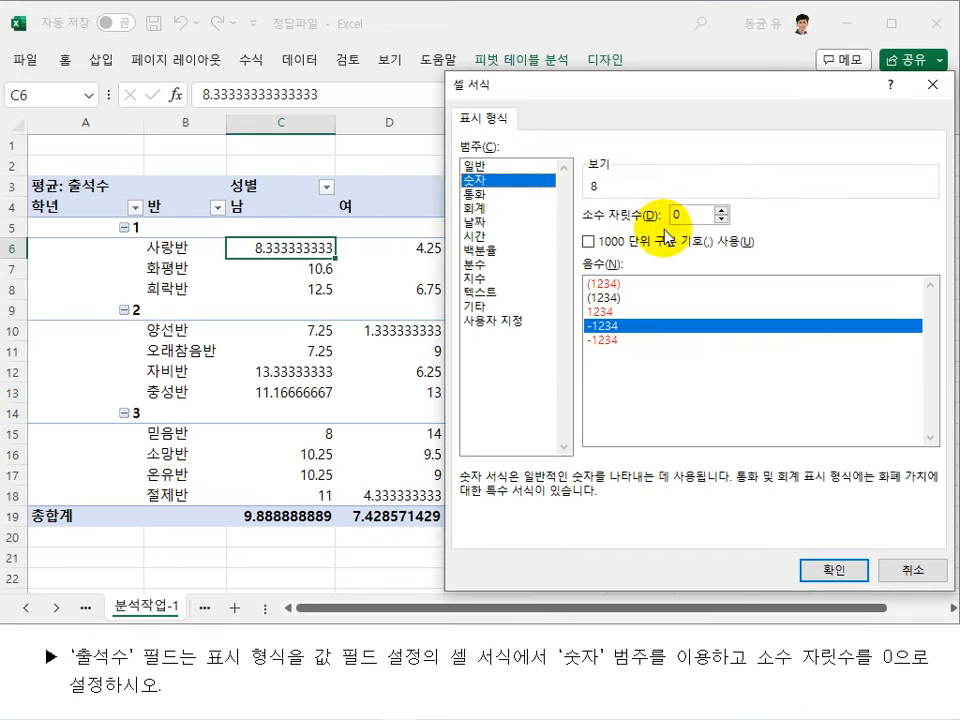
pyautogui.click(843, 572)
pyautogui.click(816, 518)
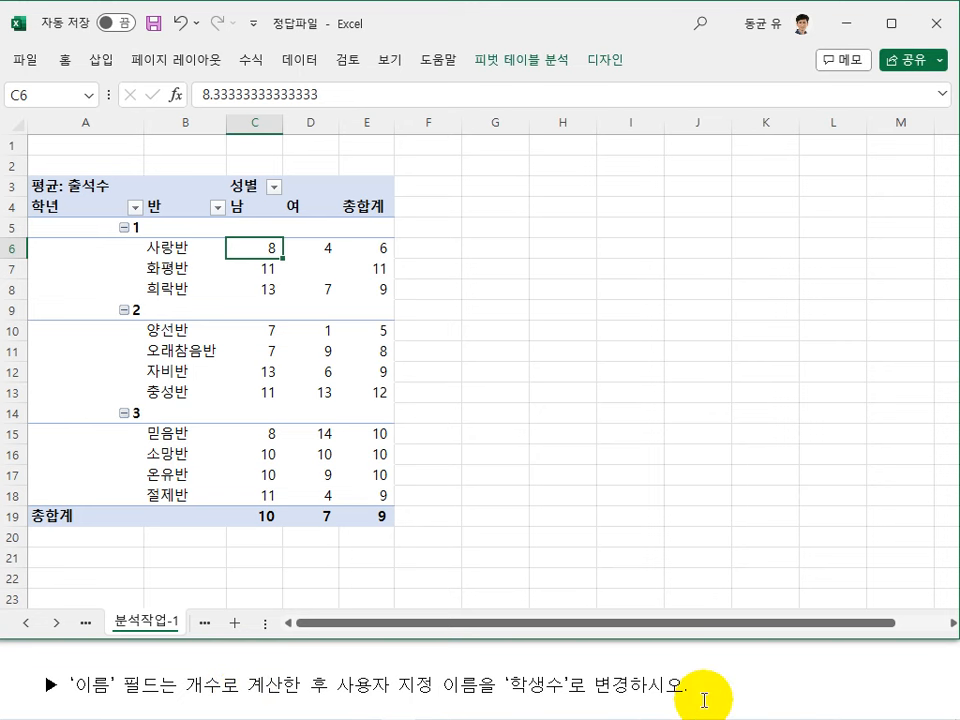
# Step: Show the pivot table's field list and add the 이름 field to the values below 출석수
pyautogui.click(254, 303)
pyautogui.rightClick(254, 307)
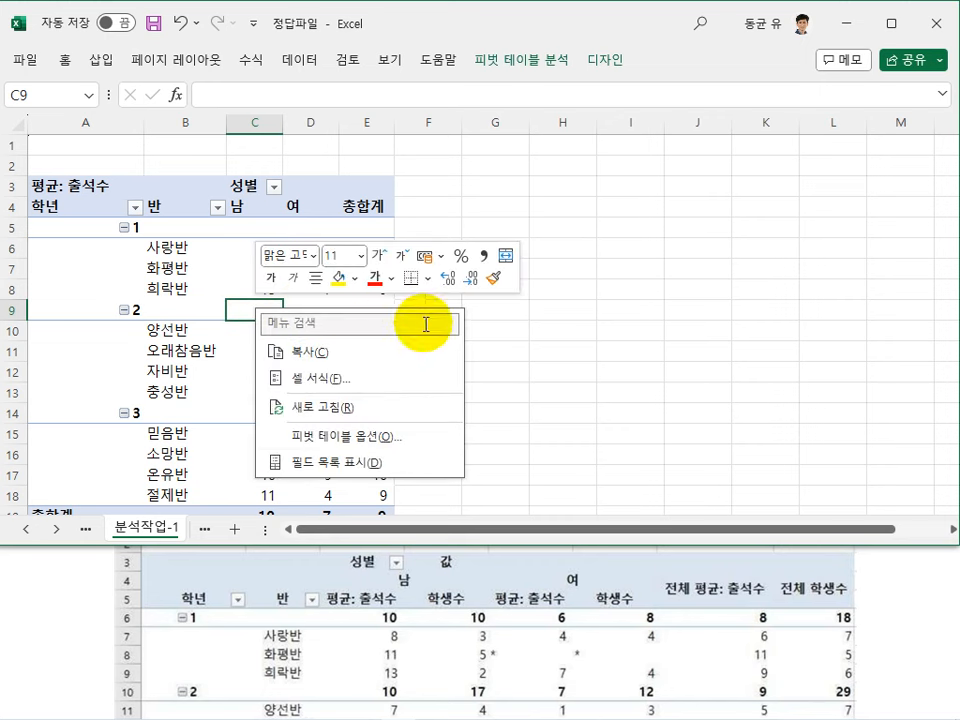
pyautogui.click(374, 461)
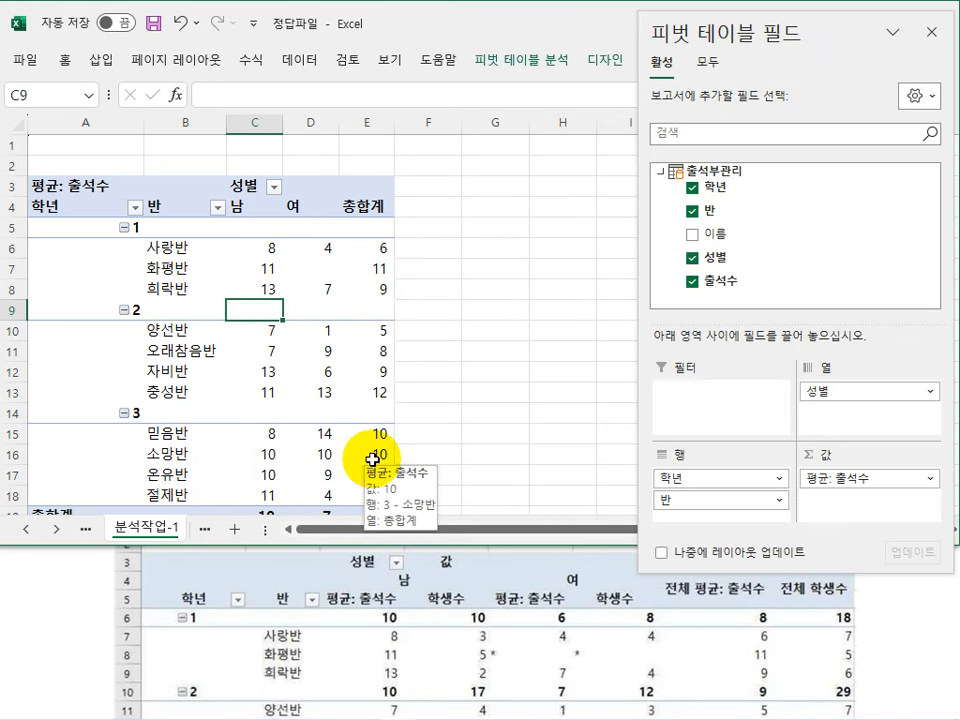
pyautogui.moveTo(688, 236); pyautogui.dragTo(836, 500)
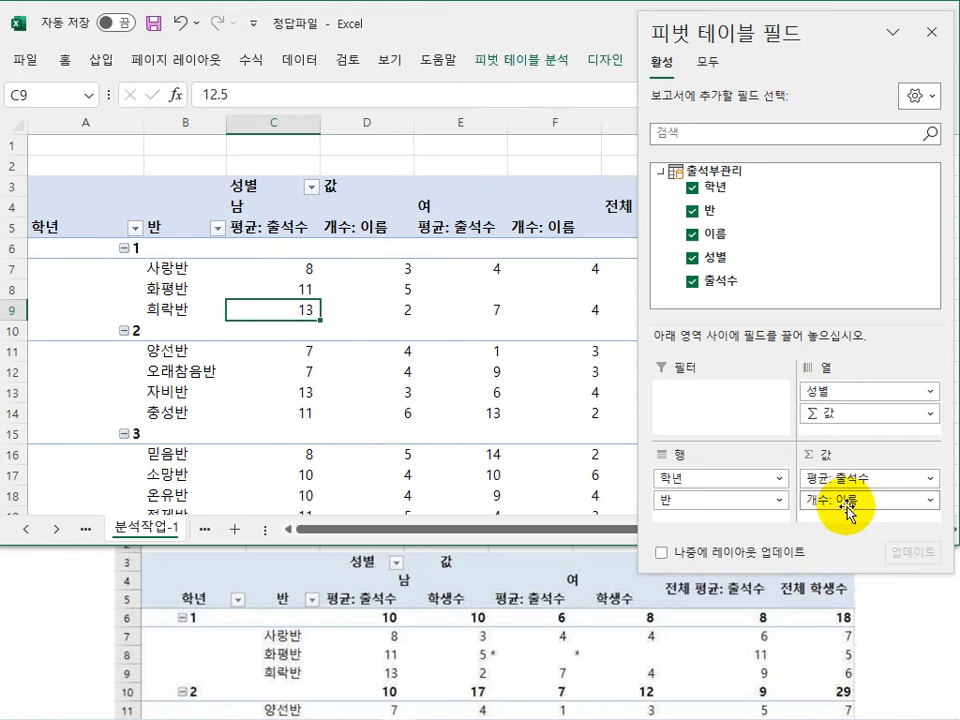
# Step: Set the custom name of the counted 이름 value field to 학생수
pyautogui.click(848, 508)
pyautogui.click(842, 476)
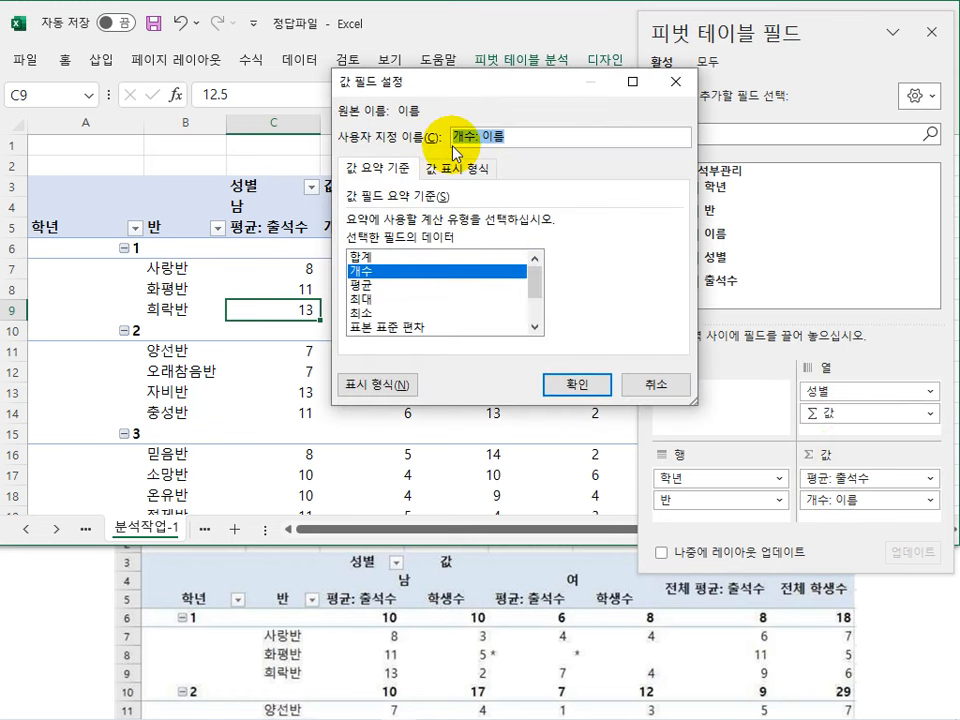
pyautogui.write('gkrto')
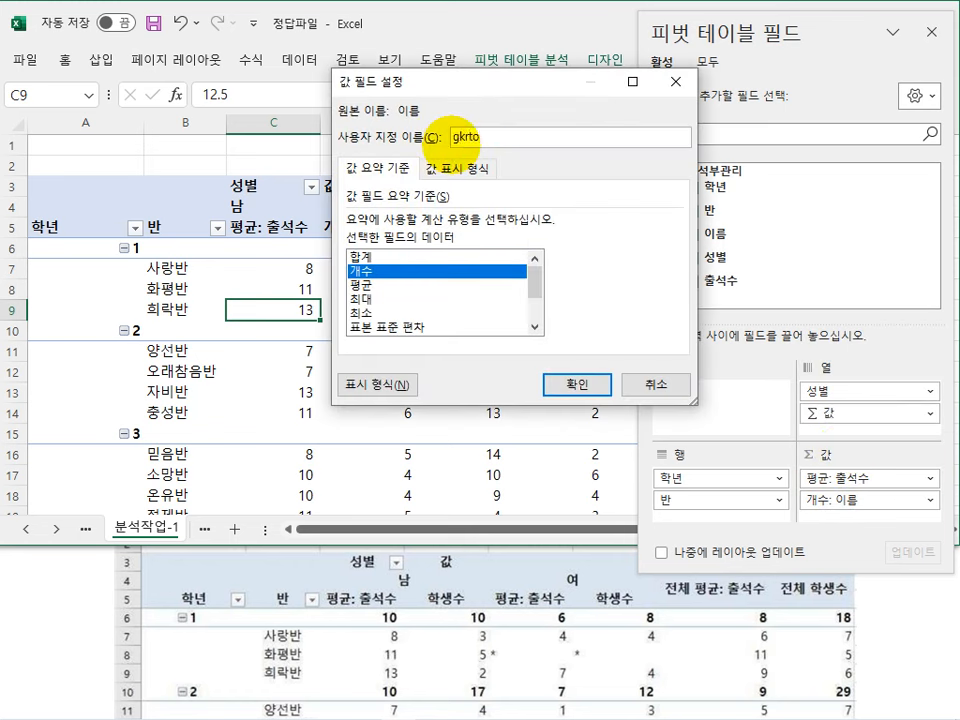
pyautogui.write('dtn')
pyautogui.click(560, 383)
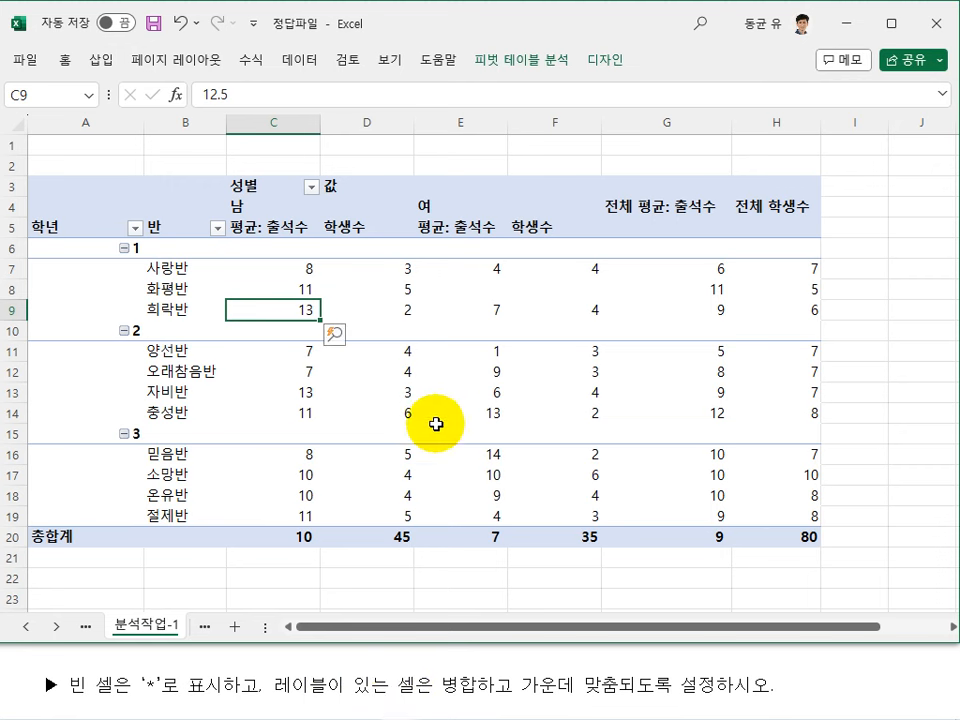
# Step: Set the pivot table options to merge and center cells with labels and show empty cells as *
pyautogui.rightClick(439, 354)
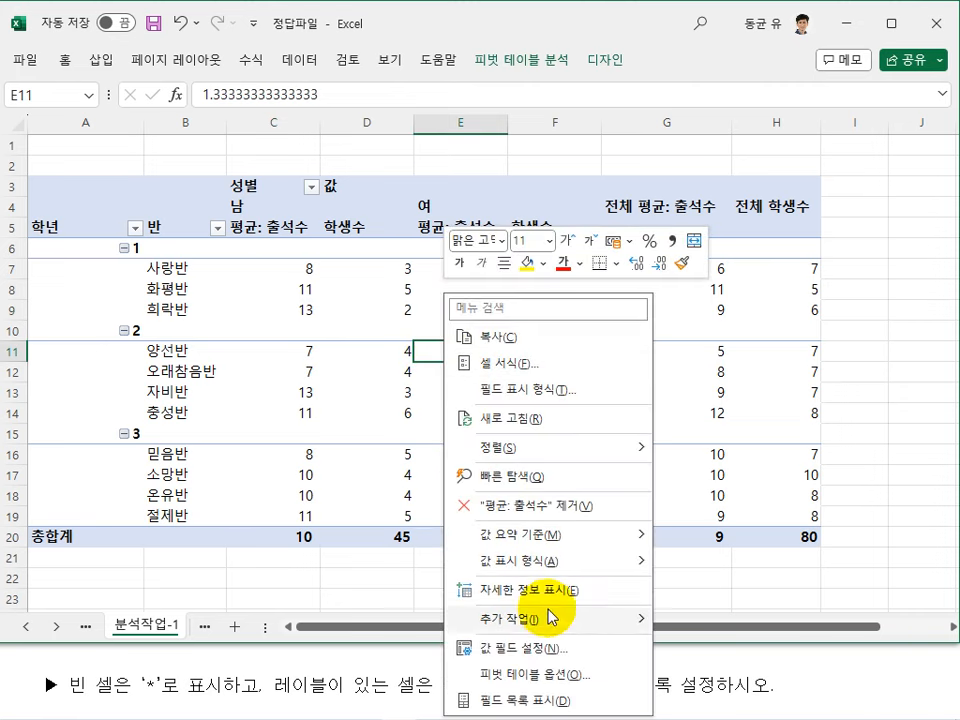
pyautogui.click(528, 674)
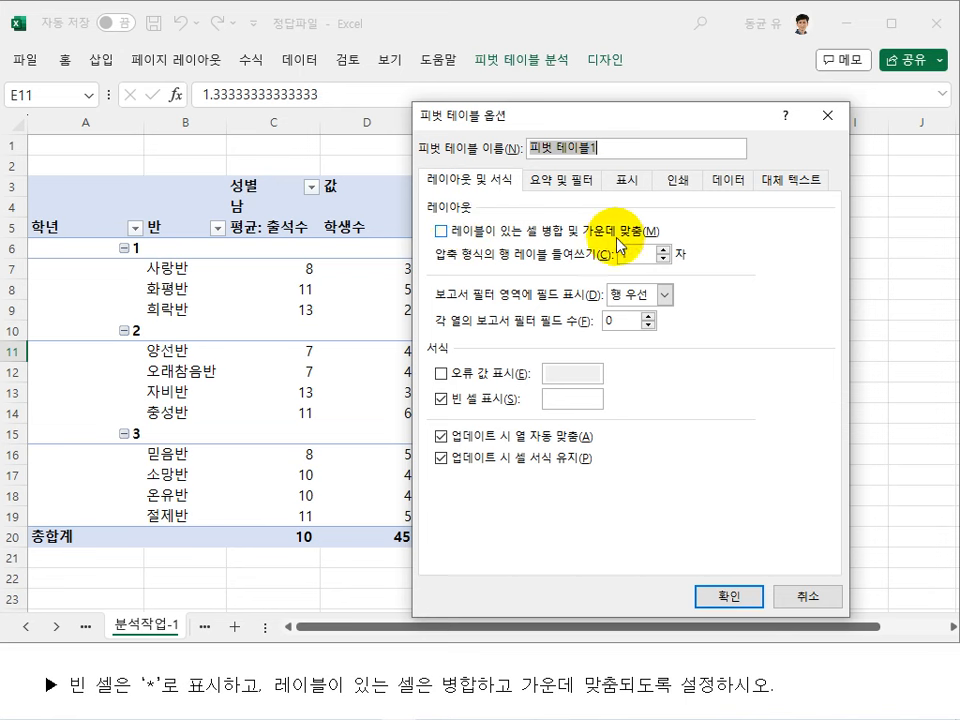
pyautogui.click(452, 230)
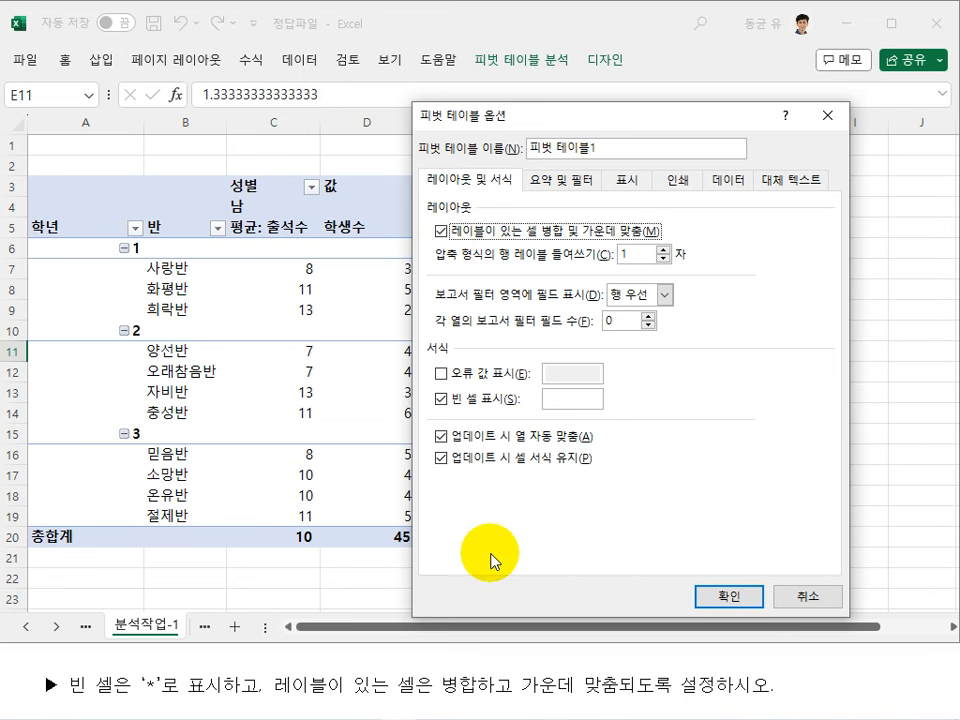
pyautogui.click(589, 395)
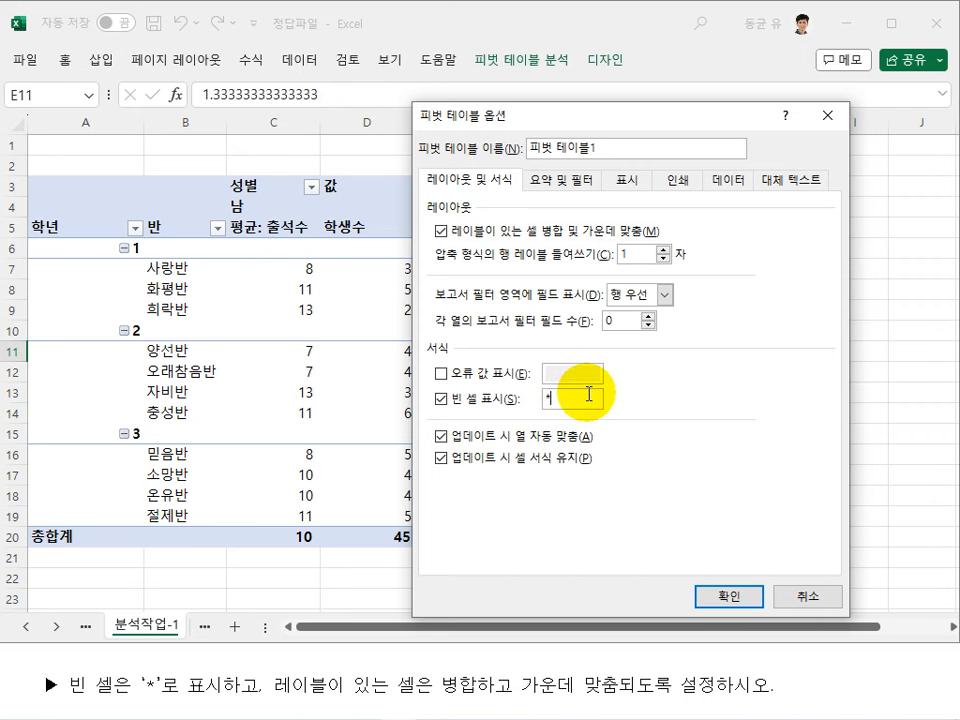
pyautogui.click(729, 596)
pyautogui.click(460, 408)
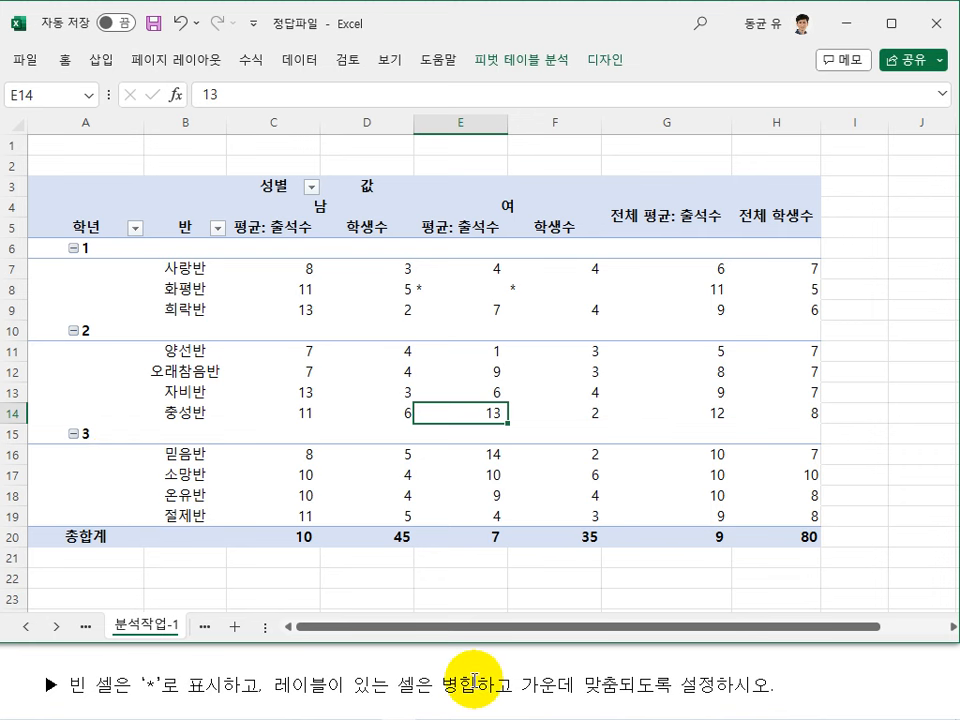
pyautogui.click(499, 475)
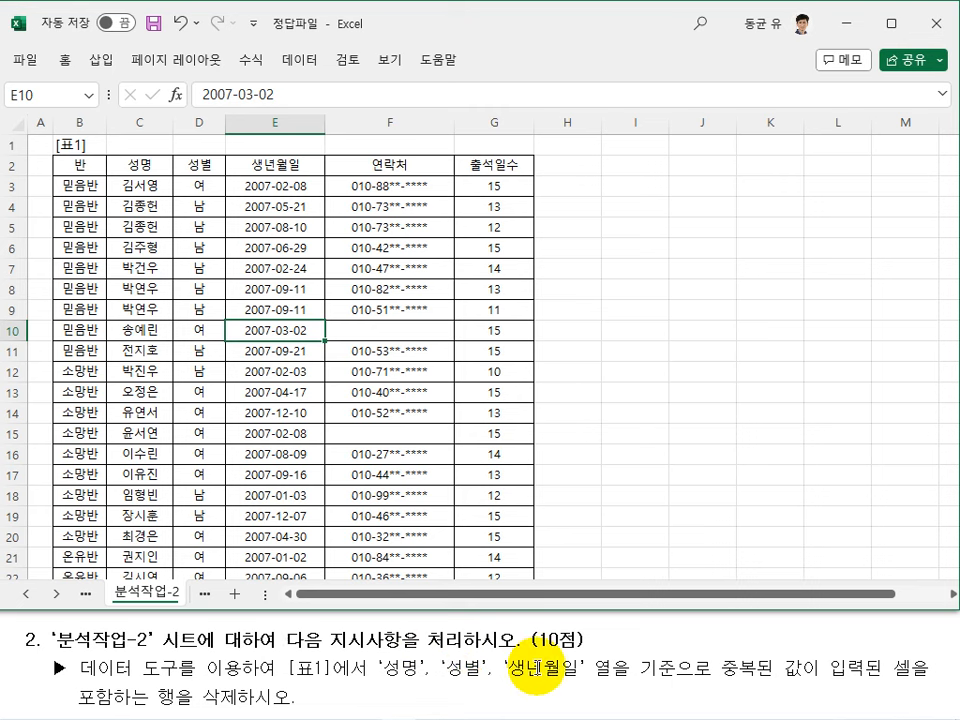
pyautogui.click(126, 288)
pyautogui.moveTo(126, 288); pyautogui.dragTo(272, 311)
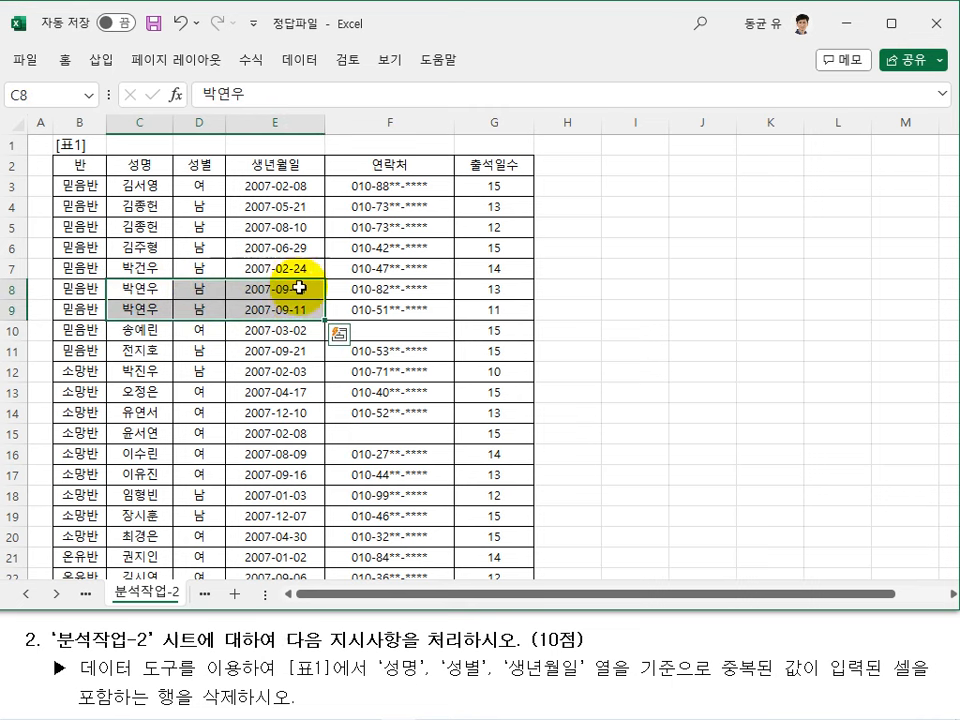
pyautogui.click(300, 394)
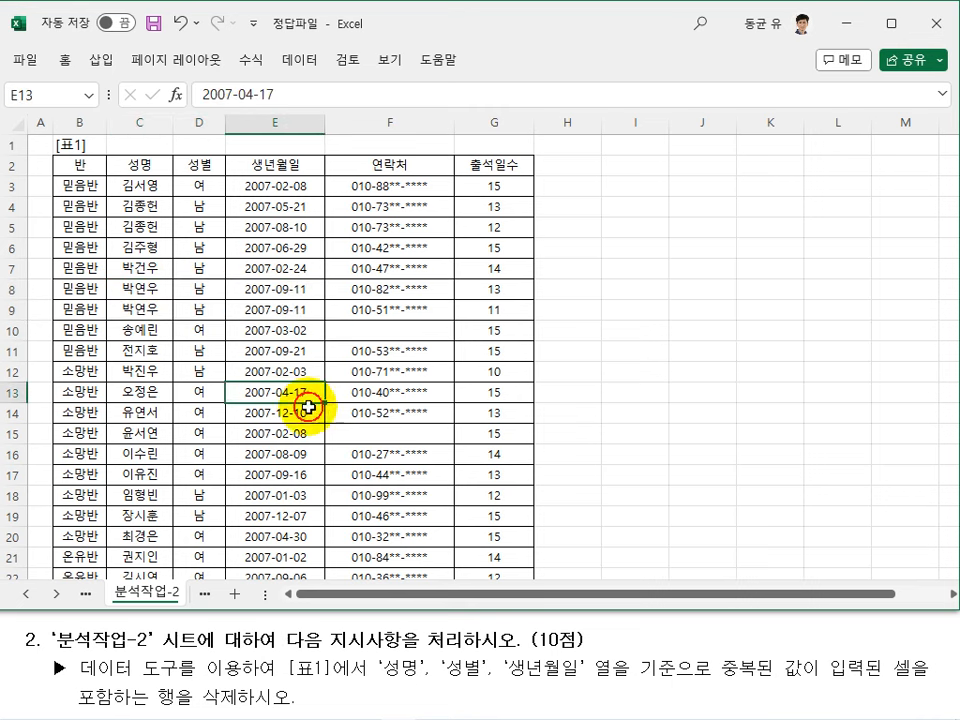
# Step: Remove duplicate rows from 표1 on 분석작업-2, comparing only the 성명, 성별 and 생년월일 columns
pyautogui.moveTo(74, 163); pyautogui.dragTo(472, 519)
pyautogui.scroll(9, 472, 400)
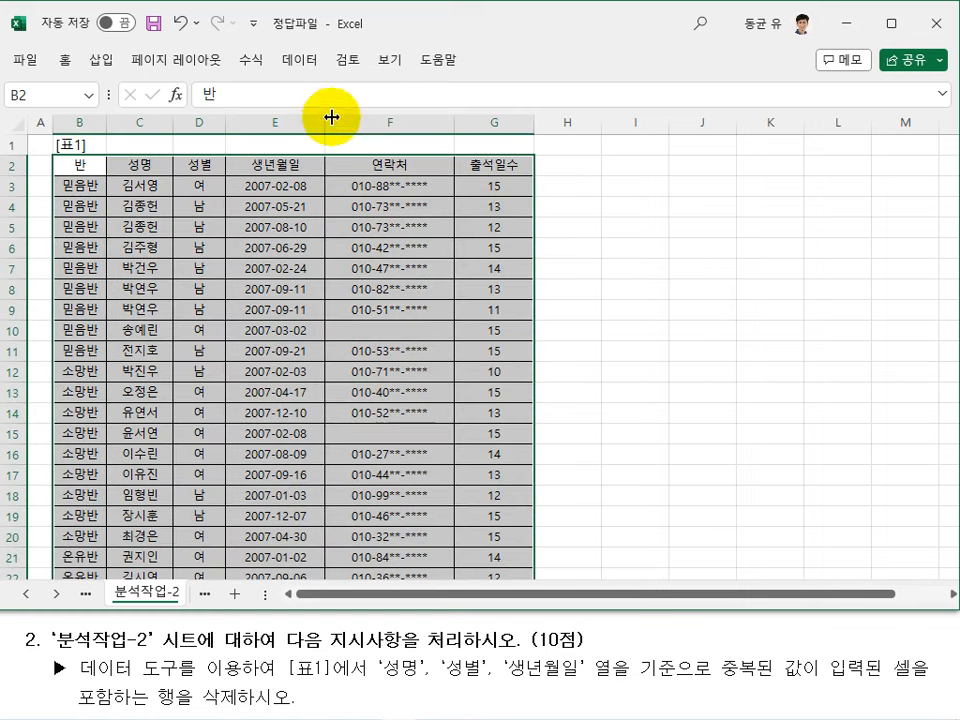
pyautogui.click(300, 59)
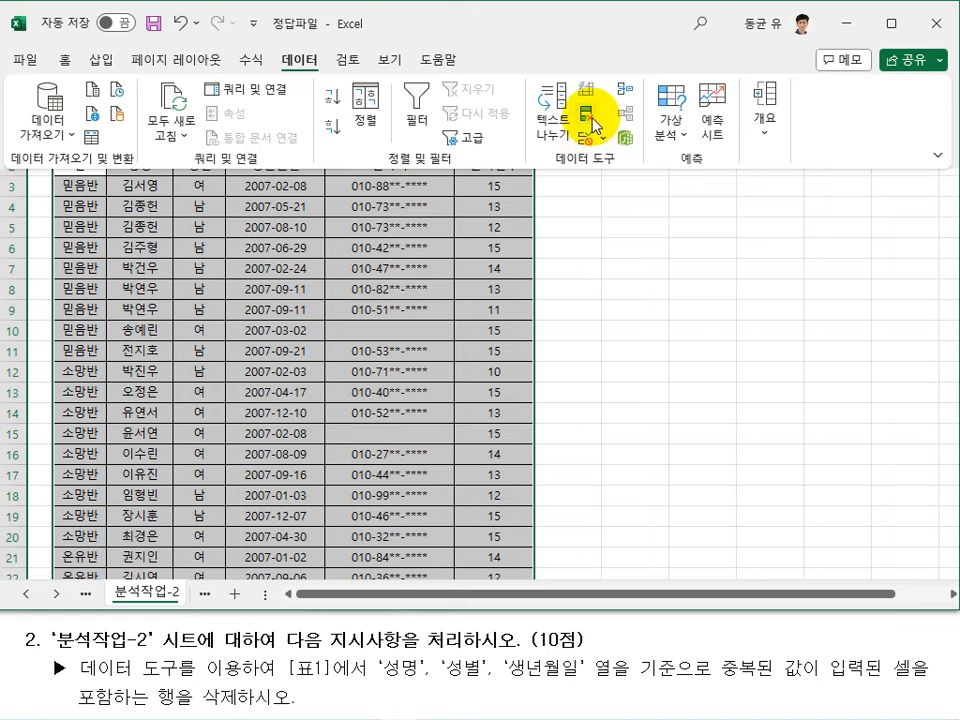
pyautogui.click(590, 118)
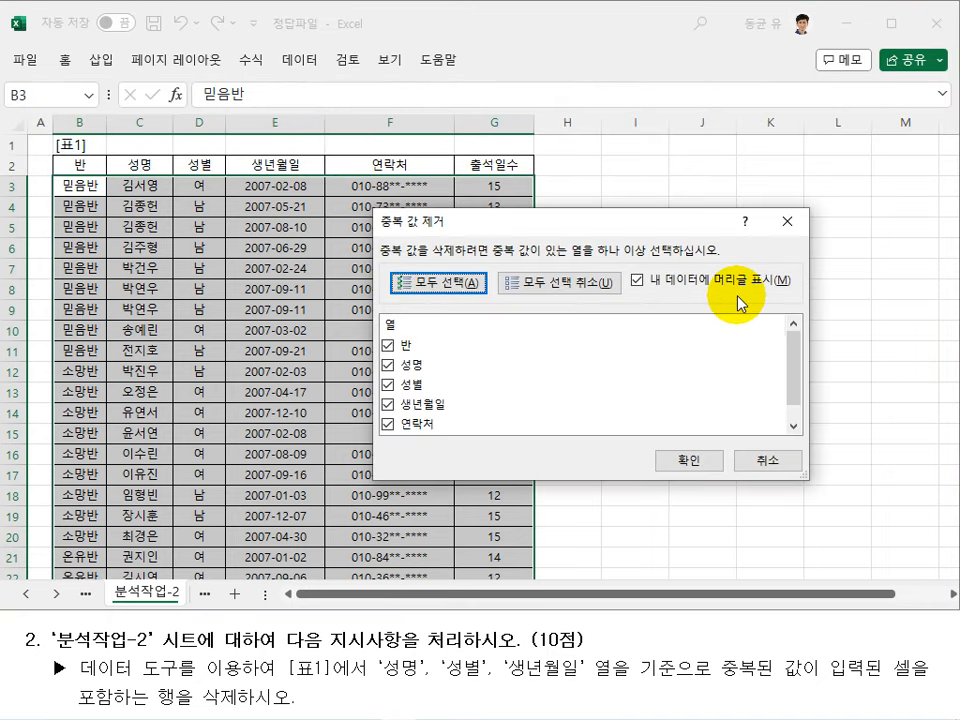
pyautogui.click(388, 345)
pyautogui.click(388, 424)
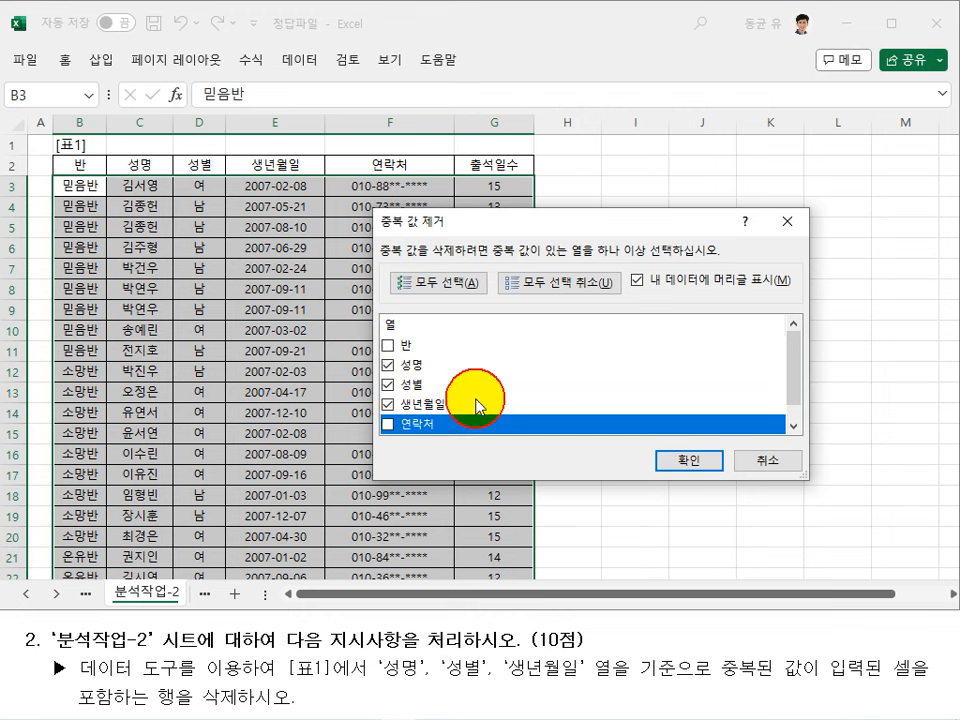
pyautogui.scroll(-1, 412, 410)
pyautogui.click(395, 424)
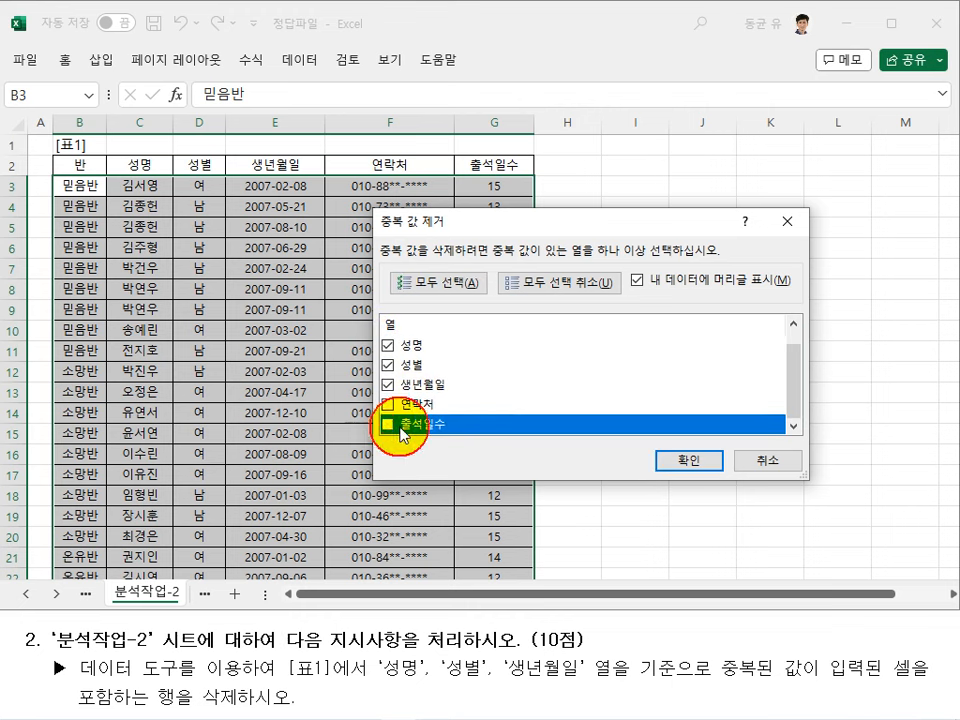
pyautogui.scroll(1, 395, 428)
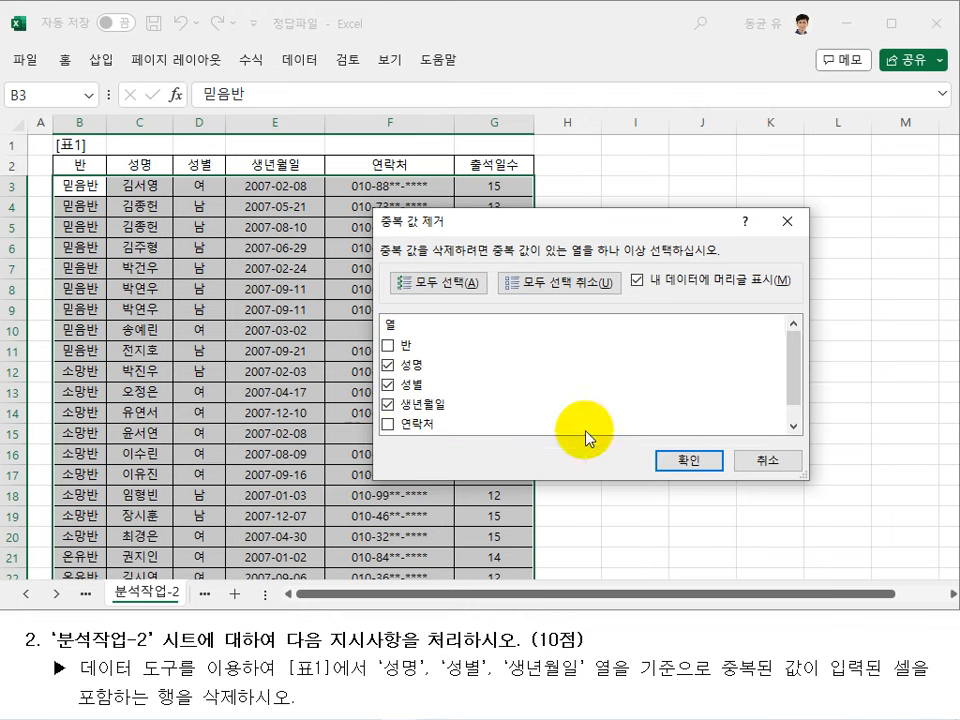
pyautogui.click(680, 465)
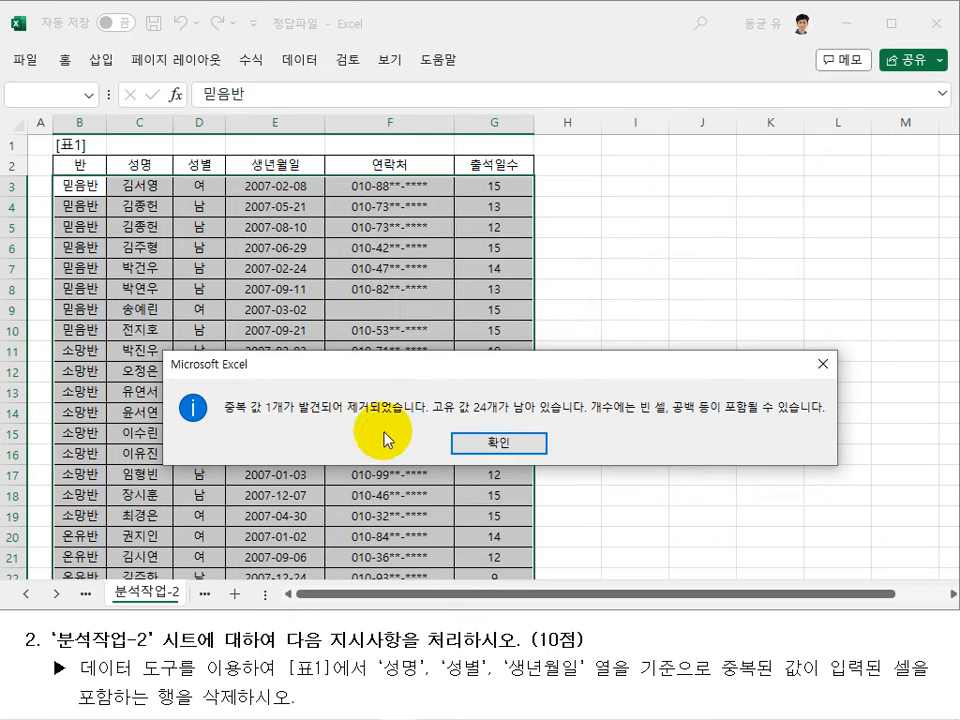
pyautogui.click(480, 446)
pyautogui.click(662, 334)
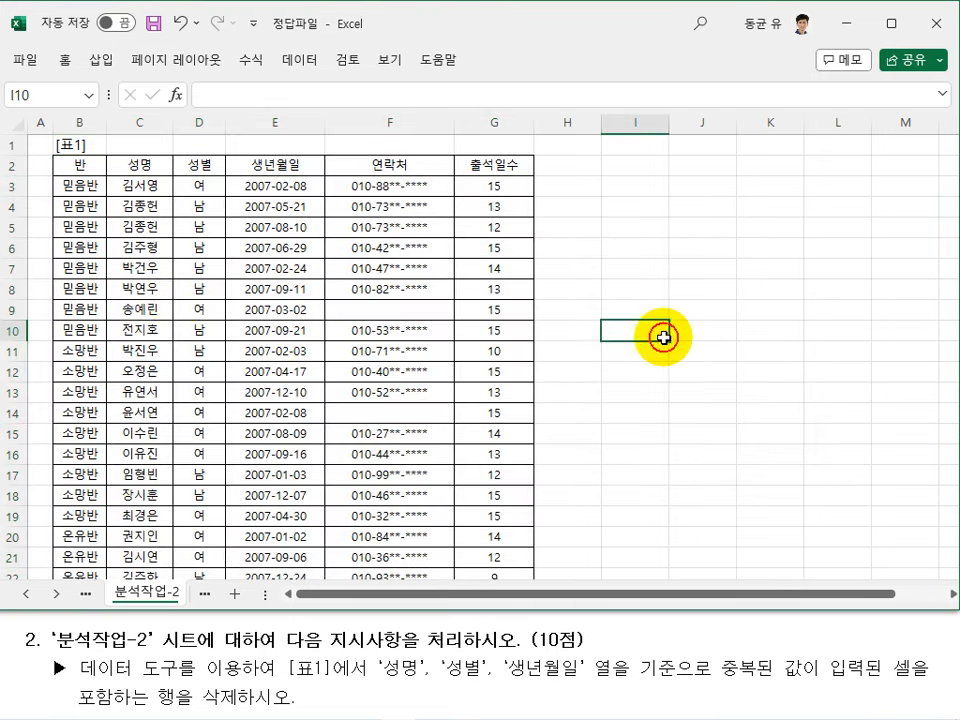
pyautogui.click(160, 288)
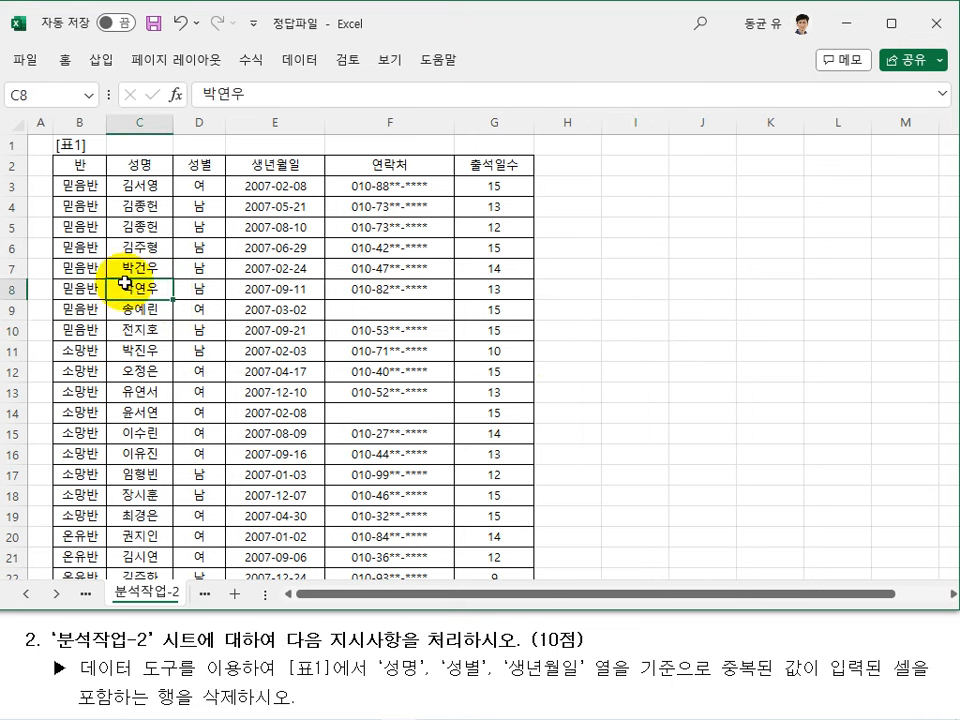
pyautogui.click(272, 351)
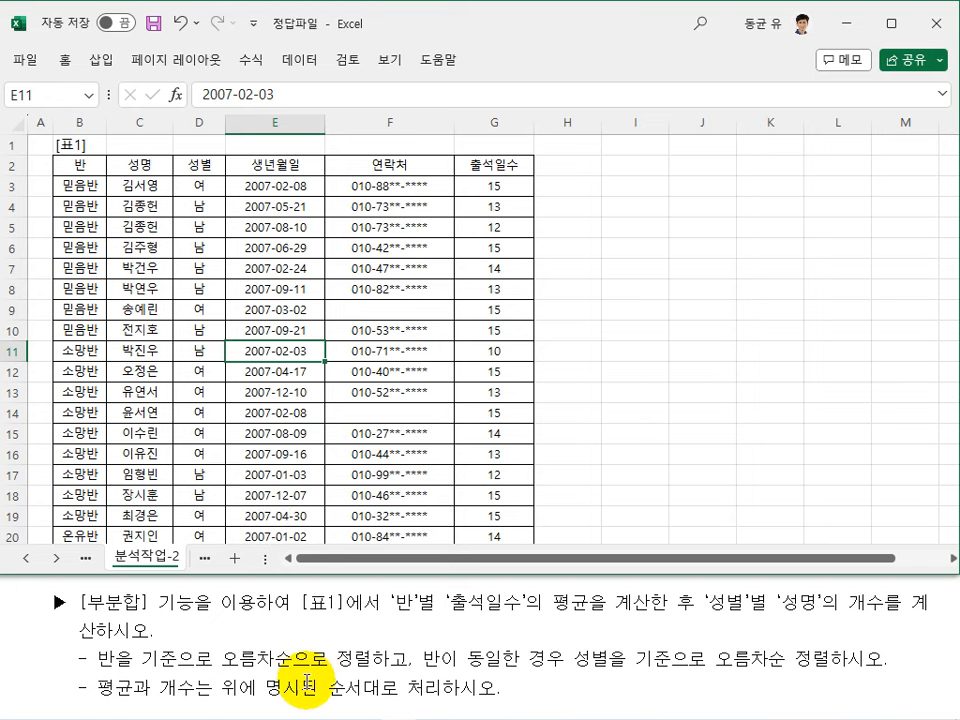
# Step: Sort 표1 on 분석작업-2 by 반 ascending, then by 성별 ascending
pyautogui.click(275, 309)
pyautogui.moveTo(88, 170)
pyautogui.mouseDown()
pyautogui.moveTo(510, 201)
pyautogui.moveTo(489, 551)
pyautogui.moveTo(489, 499)
pyautogui.mouseUp()
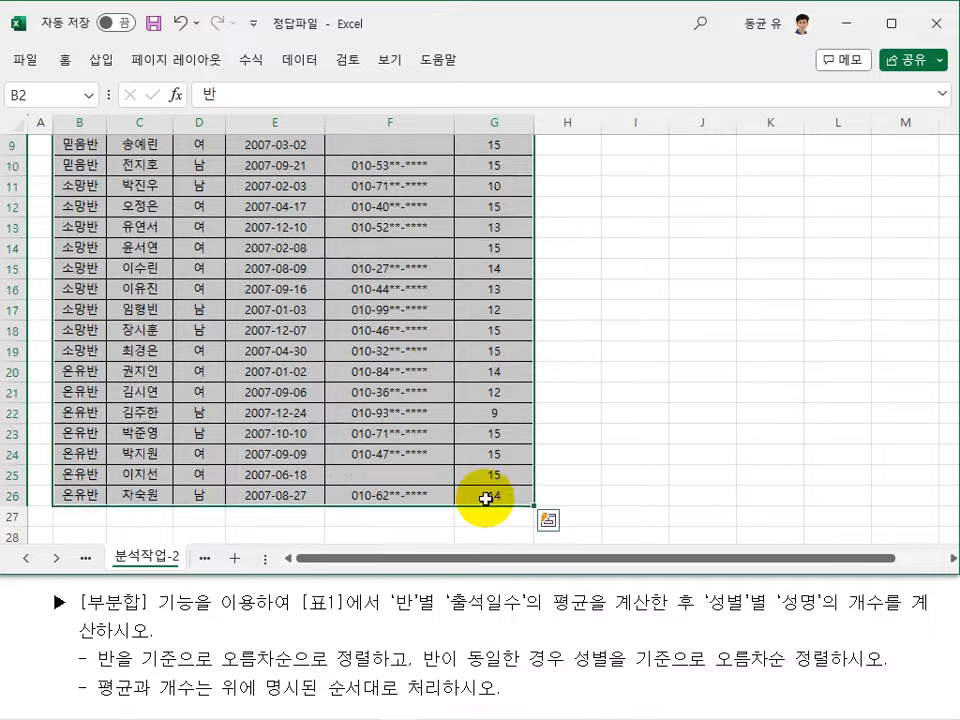
pyautogui.scroll(3, 422, 343)
pyautogui.click(302, 60)
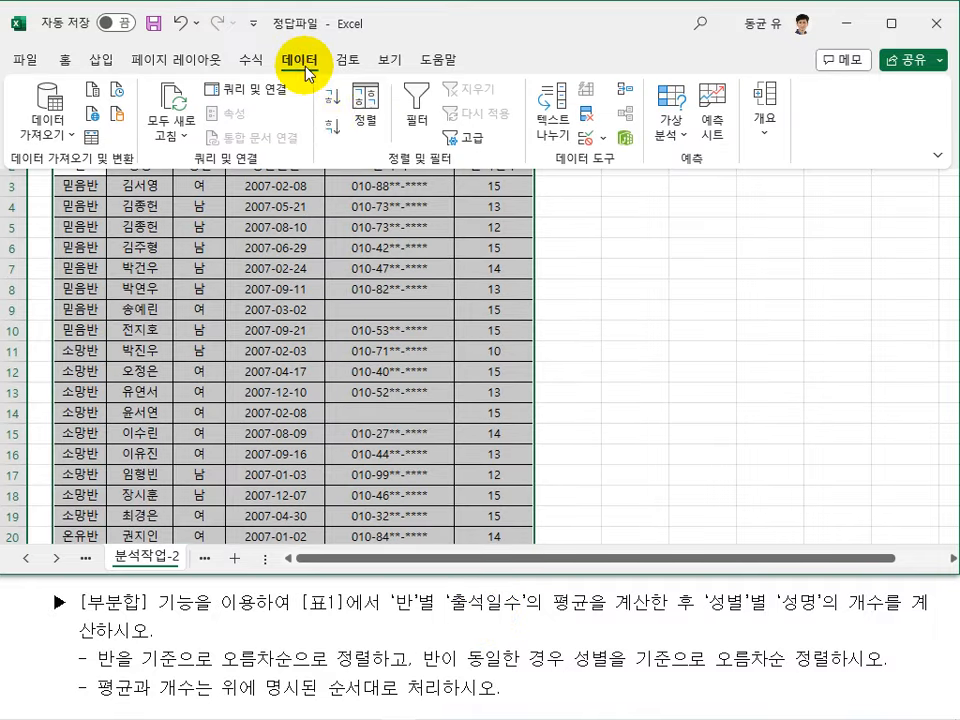
pyautogui.click(368, 125)
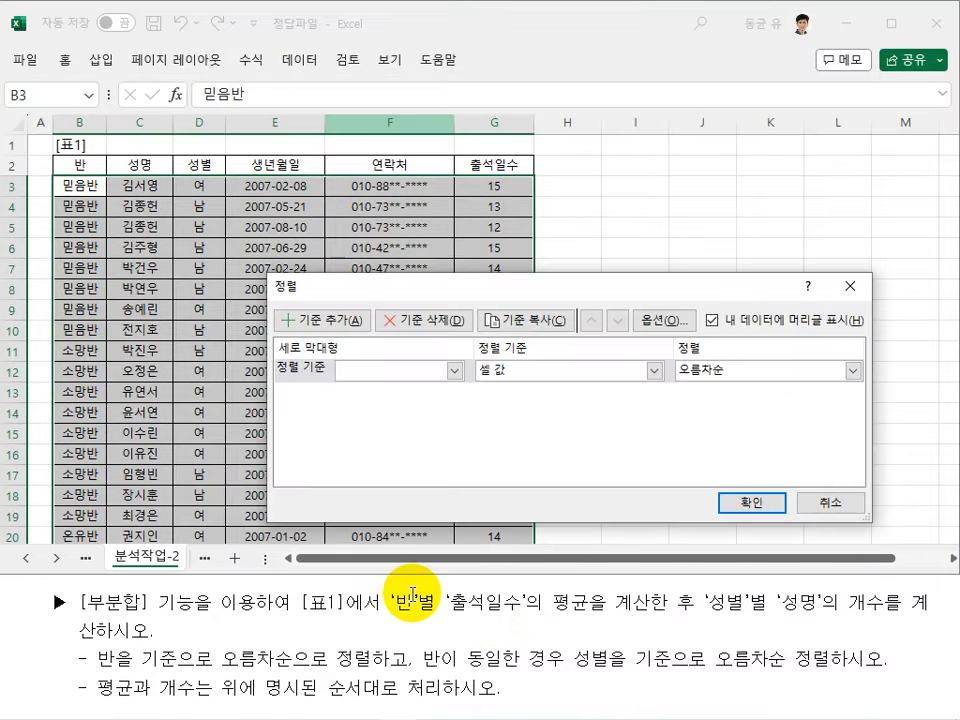
pyautogui.click(432, 372)
pyautogui.click(413, 393)
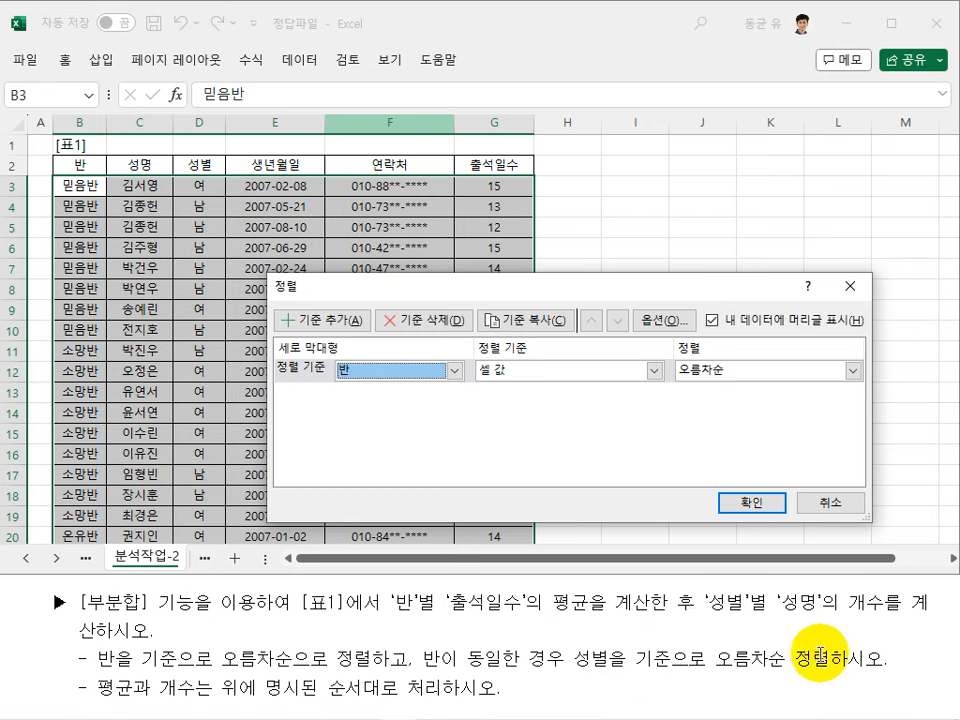
pyautogui.click(345, 320)
pyautogui.click(392, 400)
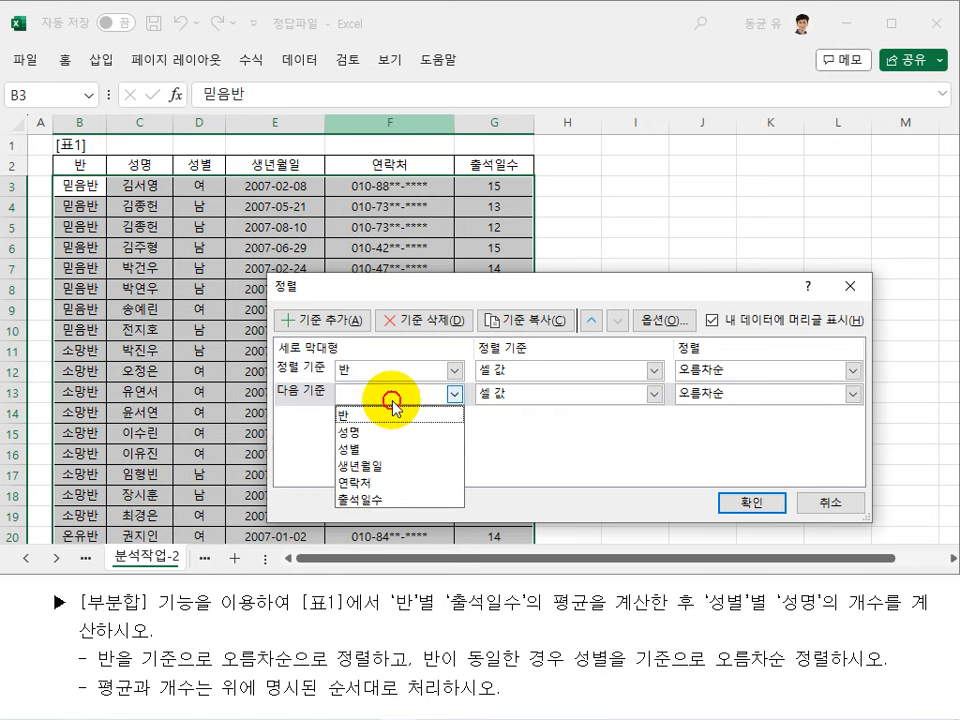
pyautogui.click(364, 449)
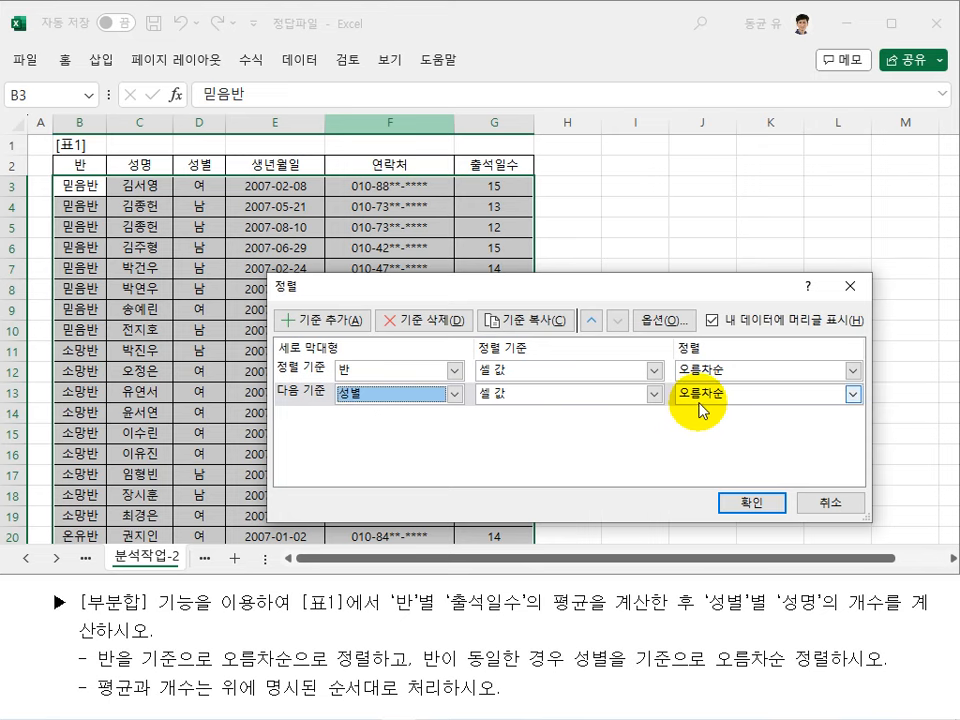
pyautogui.click(742, 505)
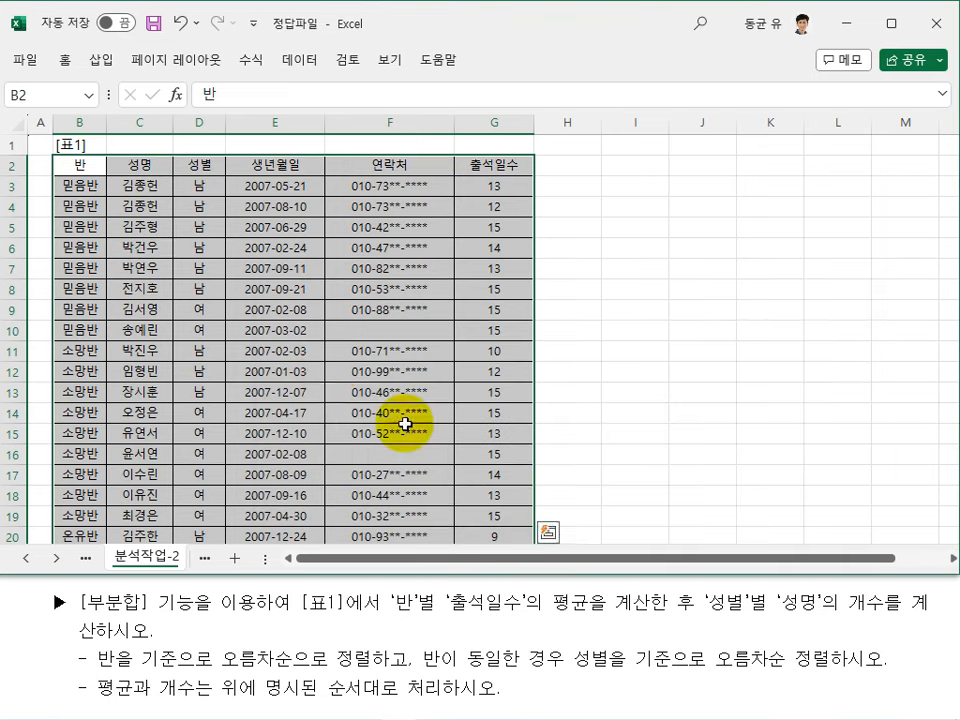
# Step: Add subtotals to 표1, grouped by 반, that calculate the average (평균) of 출석일수
pyautogui.click(329, 369)
pyautogui.moveTo(90, 166)
pyautogui.mouseDown()
pyautogui.moveTo(461, 242)
pyautogui.moveTo(484, 519)
pyautogui.moveTo(482, 628)
pyautogui.moveTo(467, 561)
pyautogui.moveTo(474, 512)
pyautogui.mouseUp()
pyautogui.scroll(3, 367, 312)
pyautogui.click(297, 62)
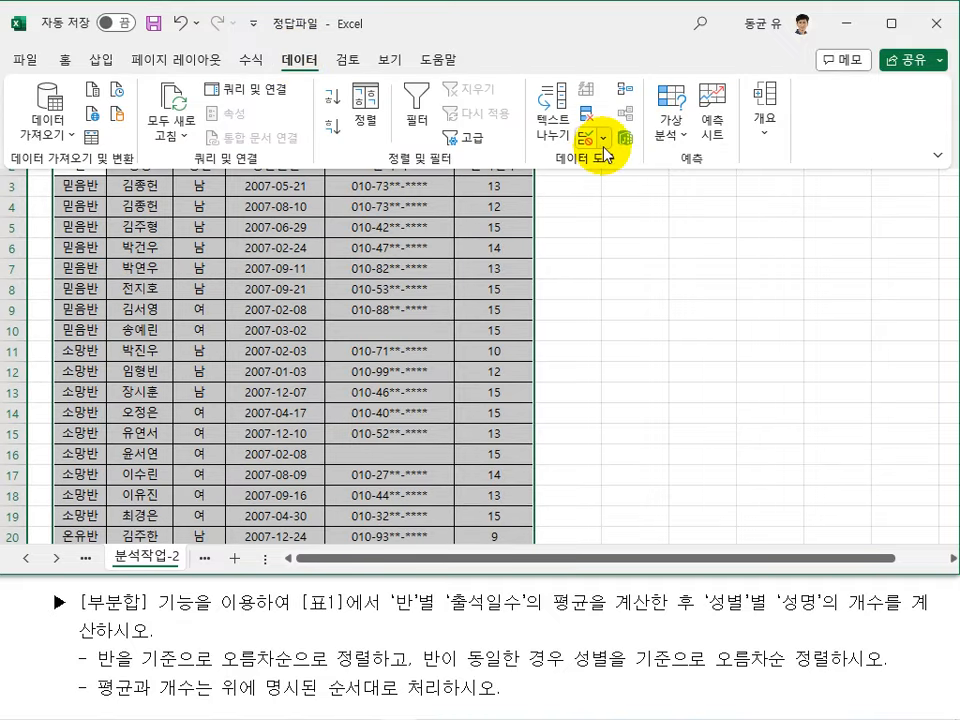
pyautogui.click(765, 112)
pyautogui.click(801, 199)
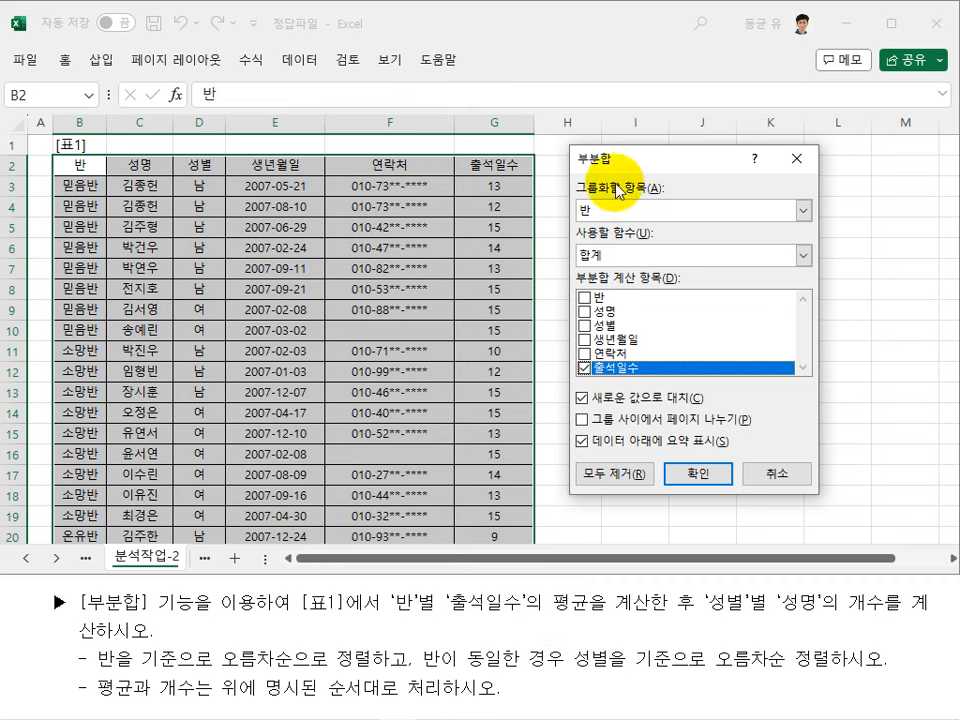
pyautogui.click(604, 256)
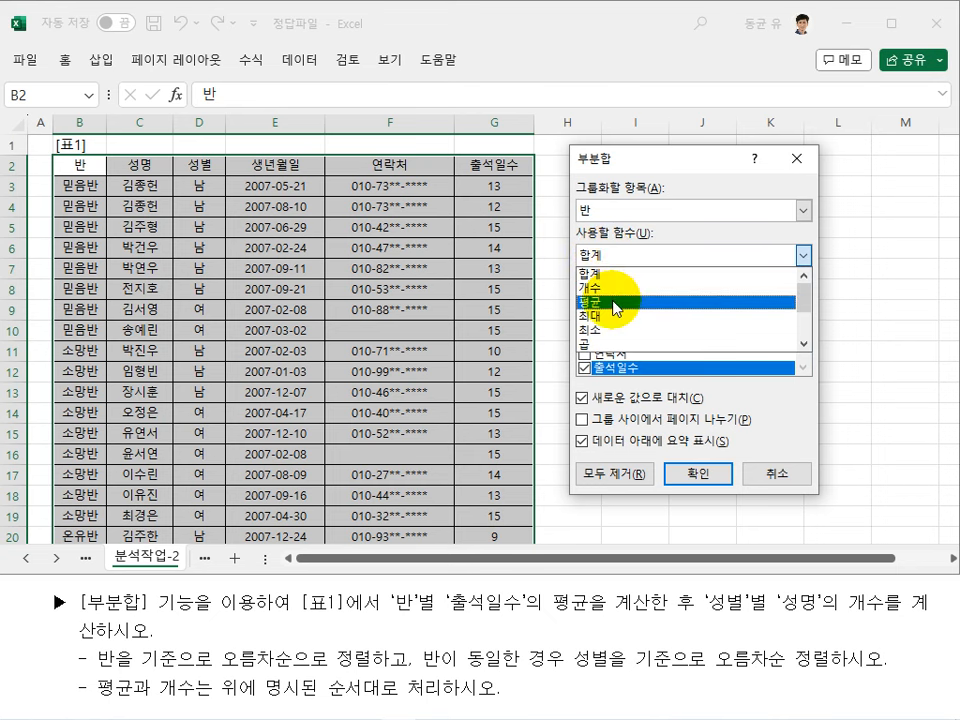
pyautogui.click(613, 301)
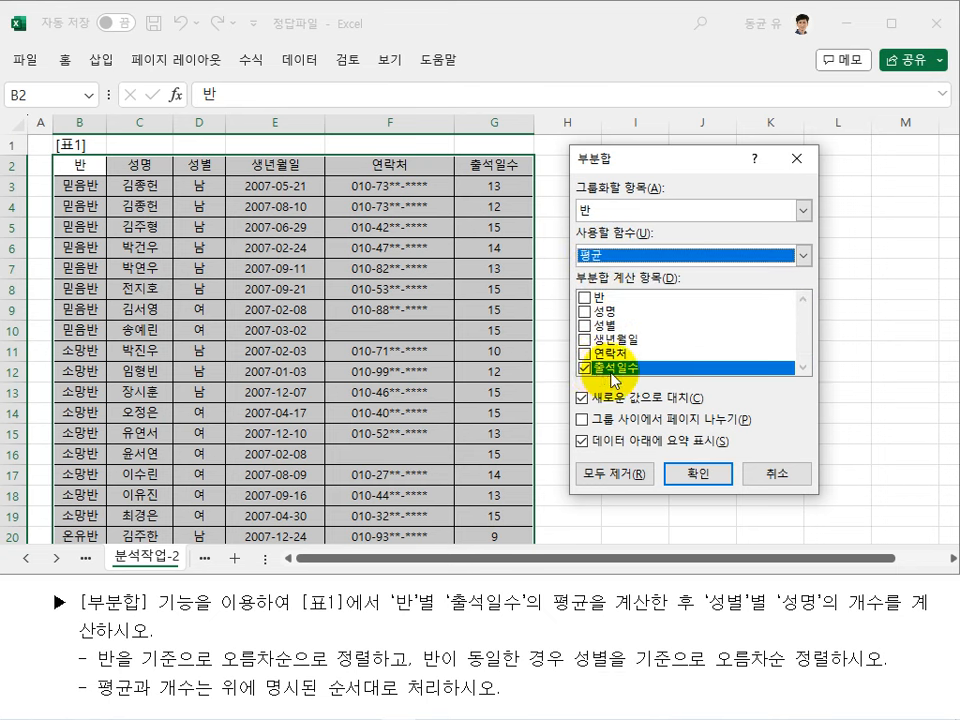
pyautogui.click(797, 369)
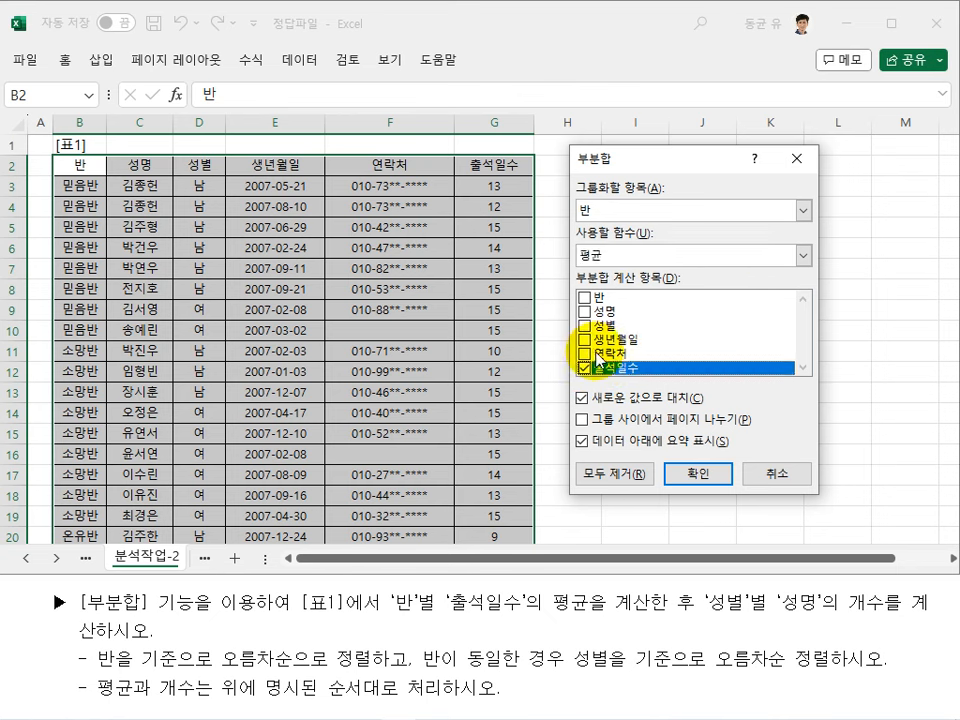
pyautogui.click(690, 478)
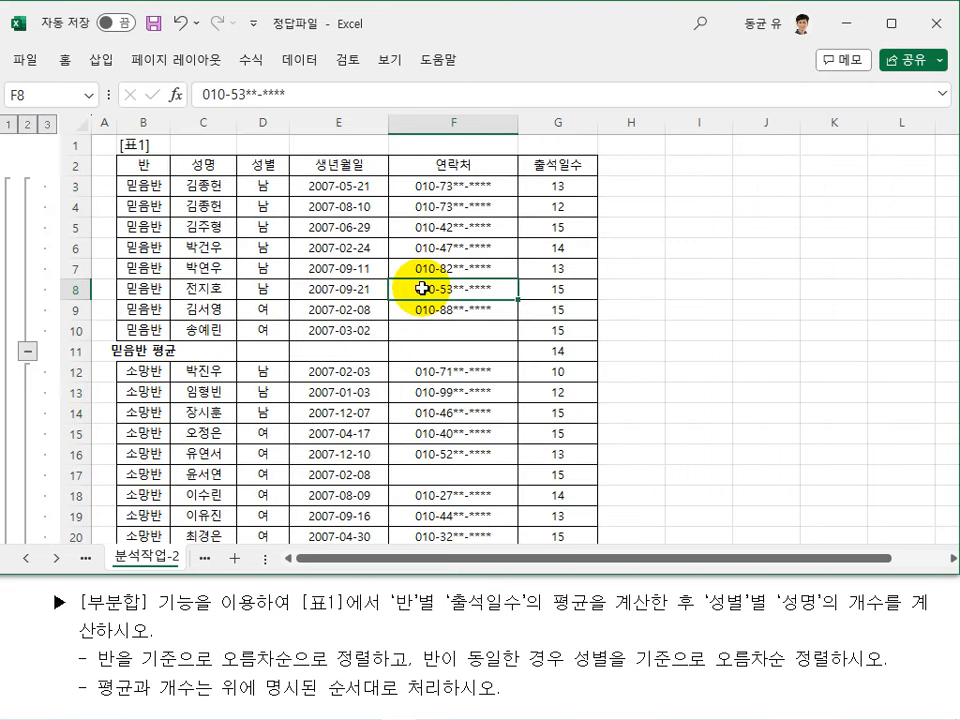
# Step: Add a second subtotal to 표1, grouped by 반, that counts (개수) 성명 without replacing the existing subtotals
pyautogui.moveTo(128, 168); pyautogui.dragTo(558, 494)
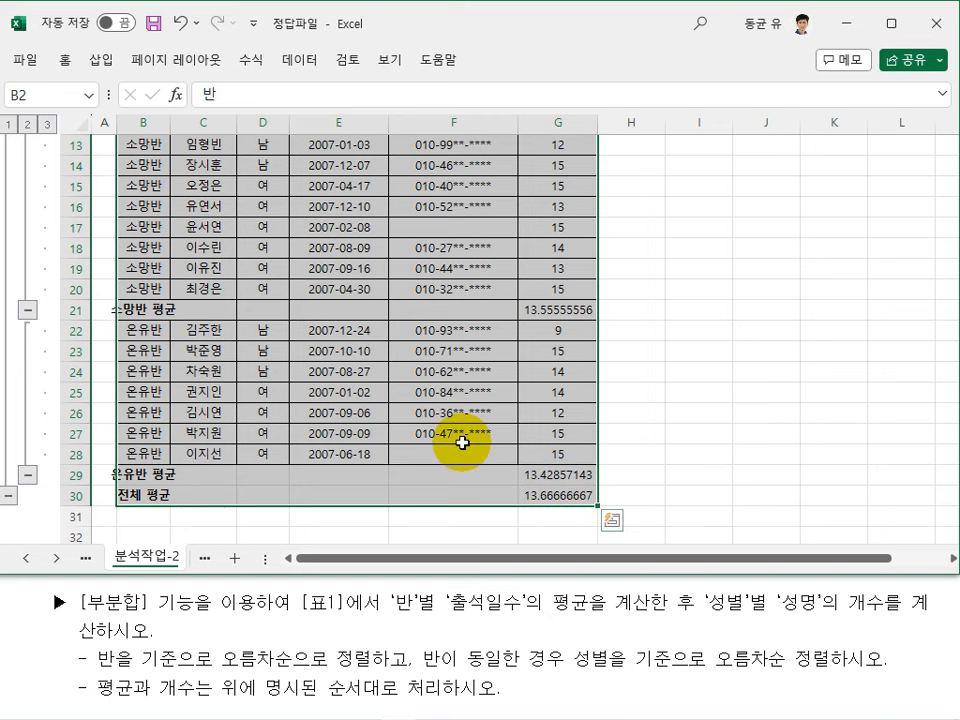
pyautogui.scroll(4, 460, 440)
pyautogui.click(300, 60)
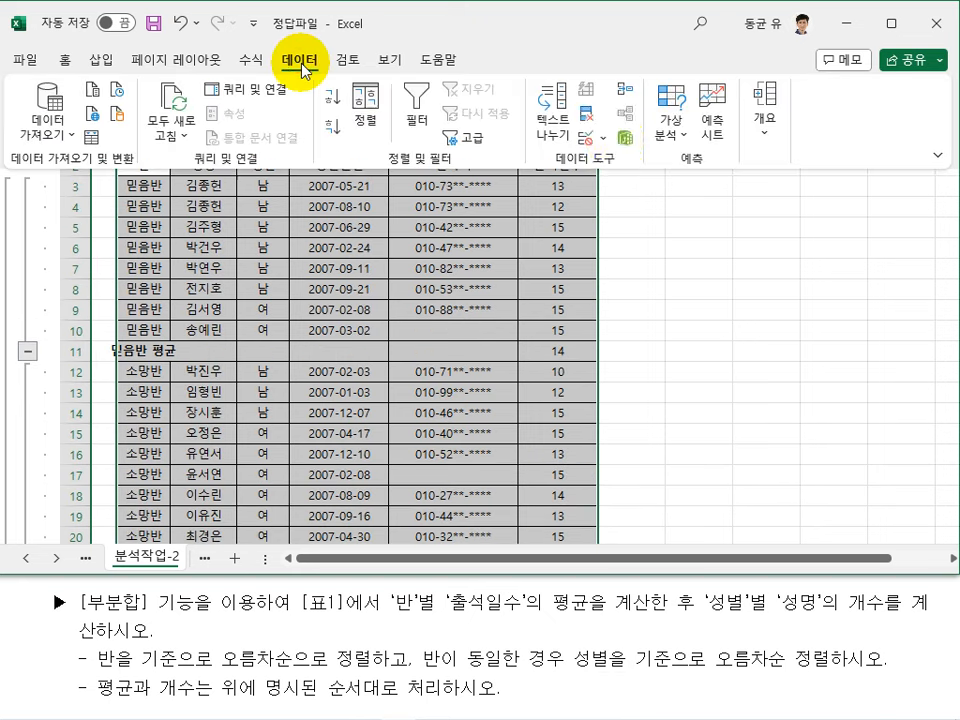
pyautogui.click(765, 125)
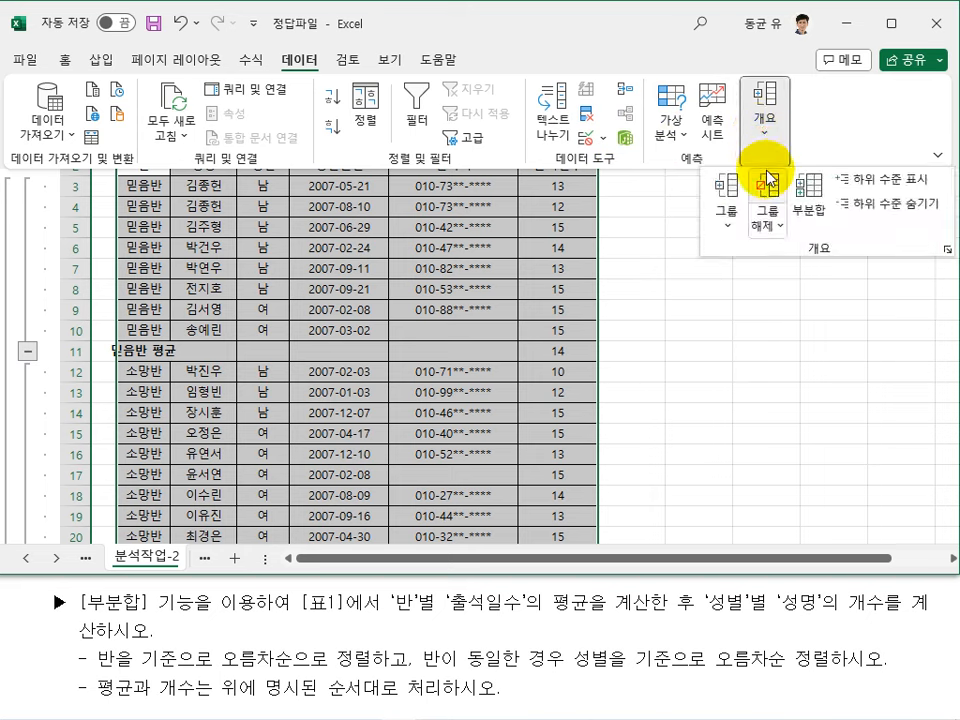
pyautogui.click(806, 200)
pyautogui.moveTo(619, 165); pyautogui.dragTo(598, 161)
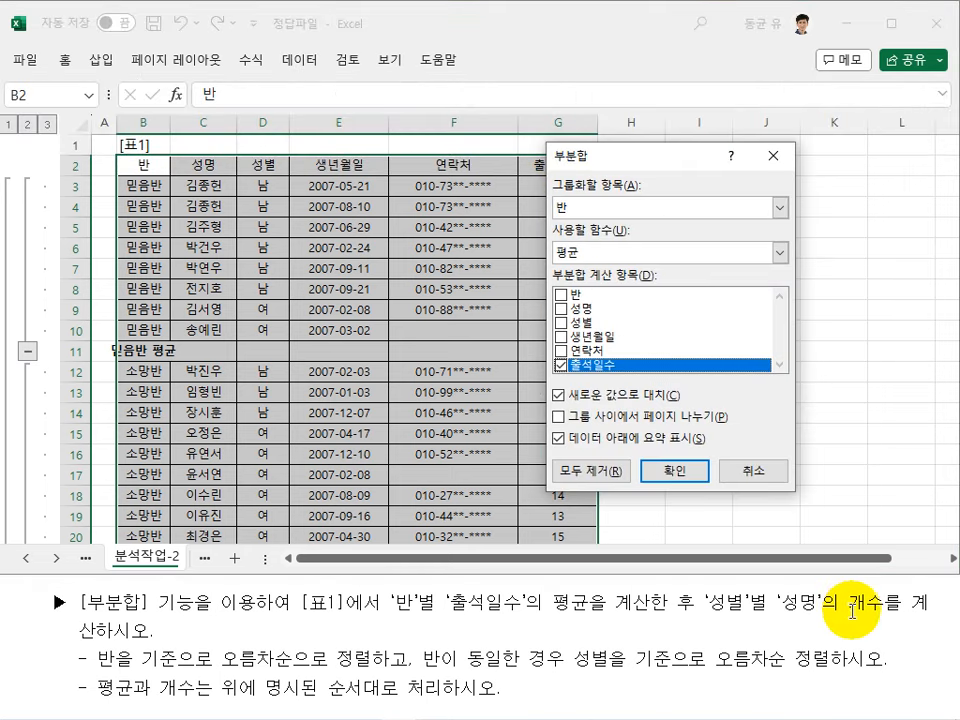
pyautogui.click(561, 365)
pyautogui.click(562, 309)
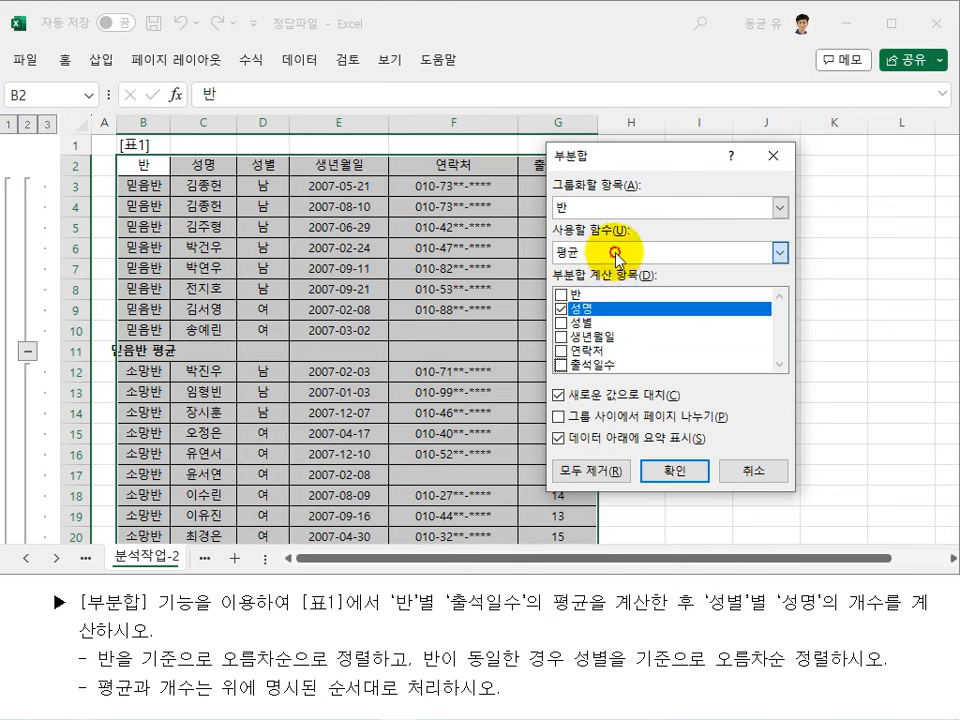
pyautogui.click(614, 253)
pyautogui.click(568, 285)
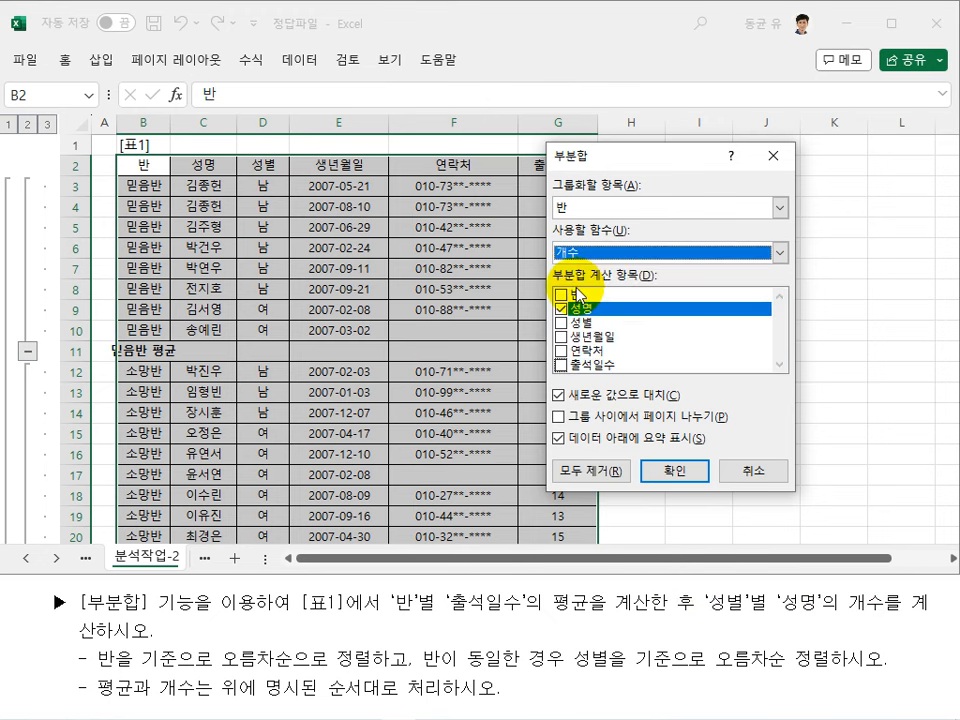
pyautogui.click(572, 398)
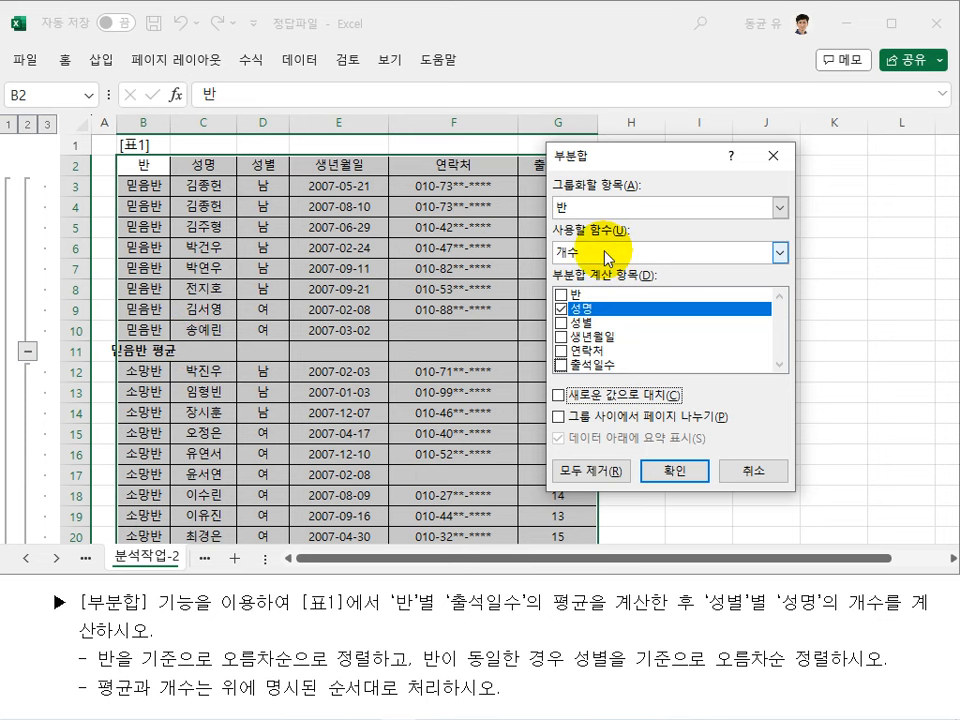
pyautogui.click(684, 476)
pyautogui.click(361, 386)
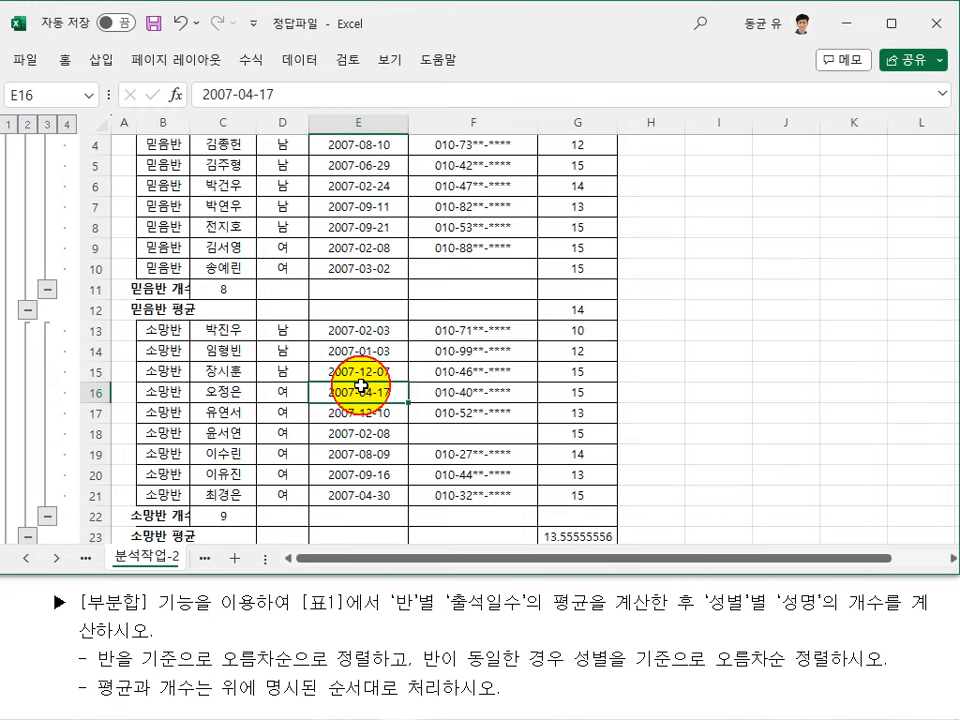
pyautogui.scroll(-4, 361, 386)
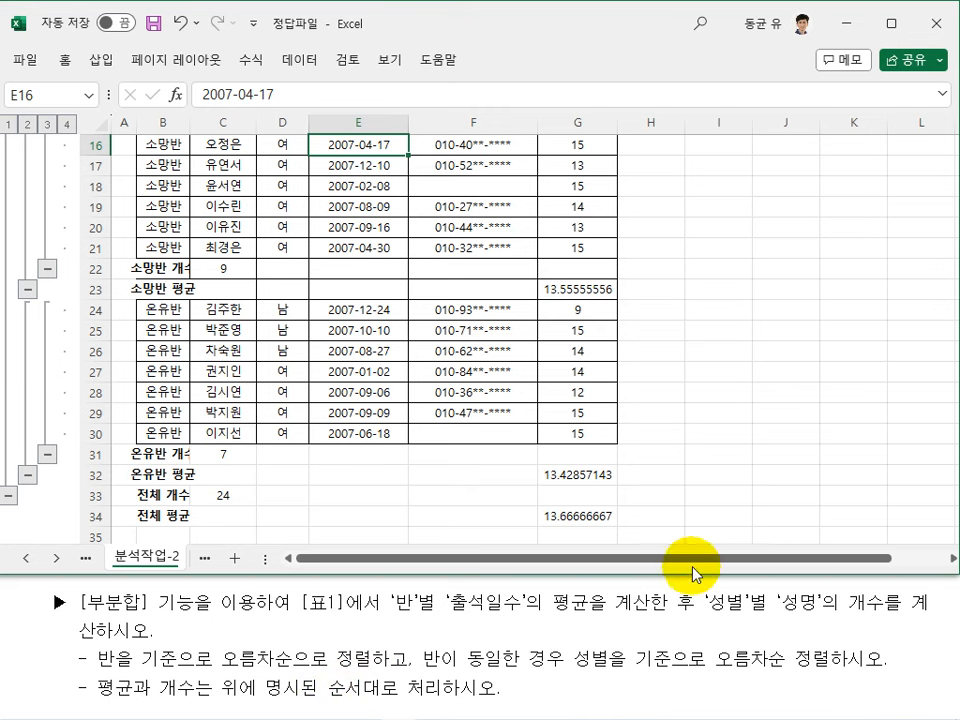
pyautogui.click(747, 470)
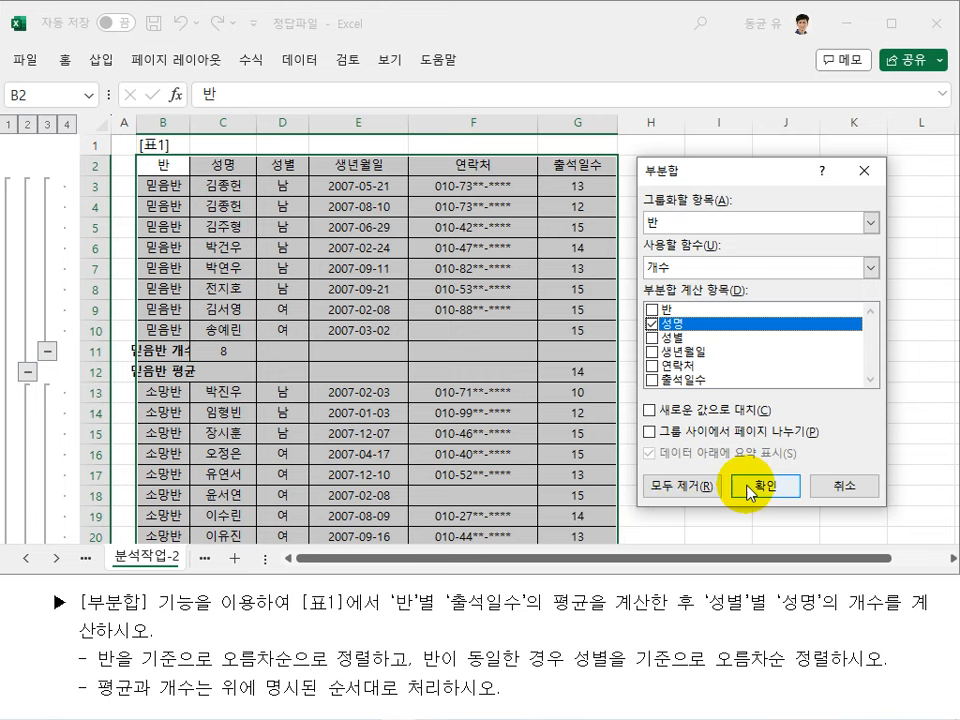
pyautogui.click(845, 486)
pyautogui.click(756, 447)
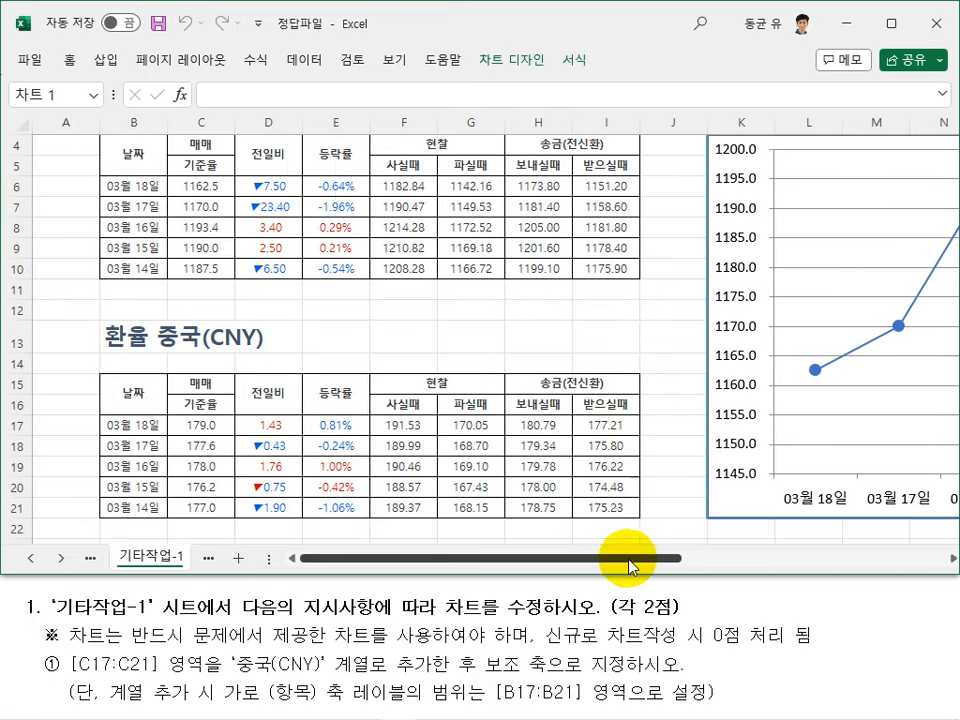
# Step: Add a series named 중국(CNY) to the 기타작업-1 chart, with C17:C21 as its values
pyautogui.moveTo(624, 561); pyautogui.dragTo(836, 579)
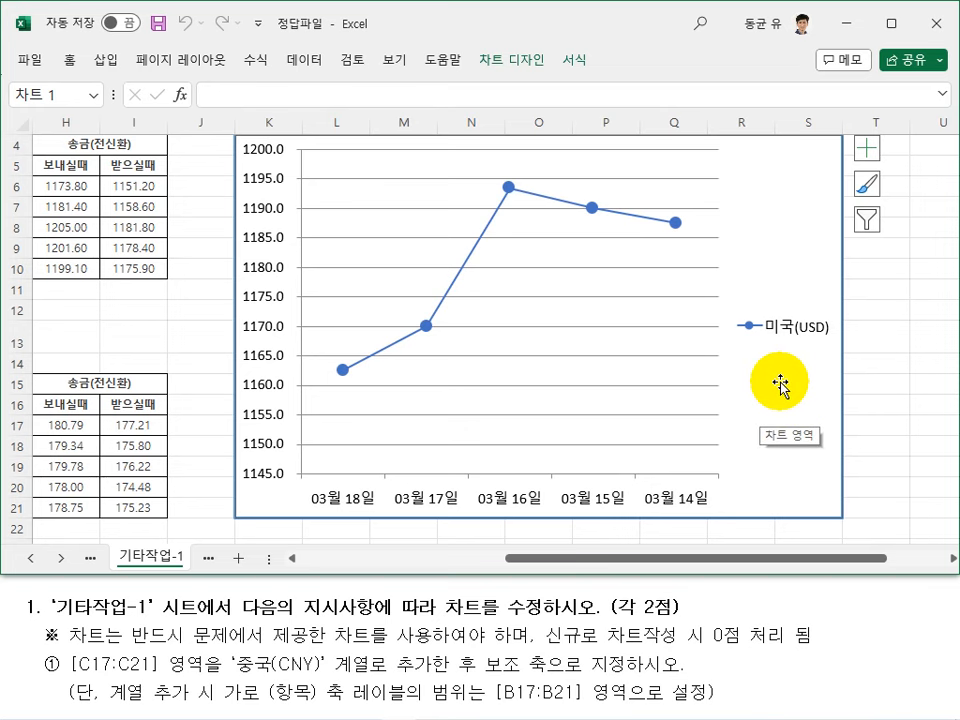
pyautogui.rightClick(779, 386)
pyautogui.click(669, 432)
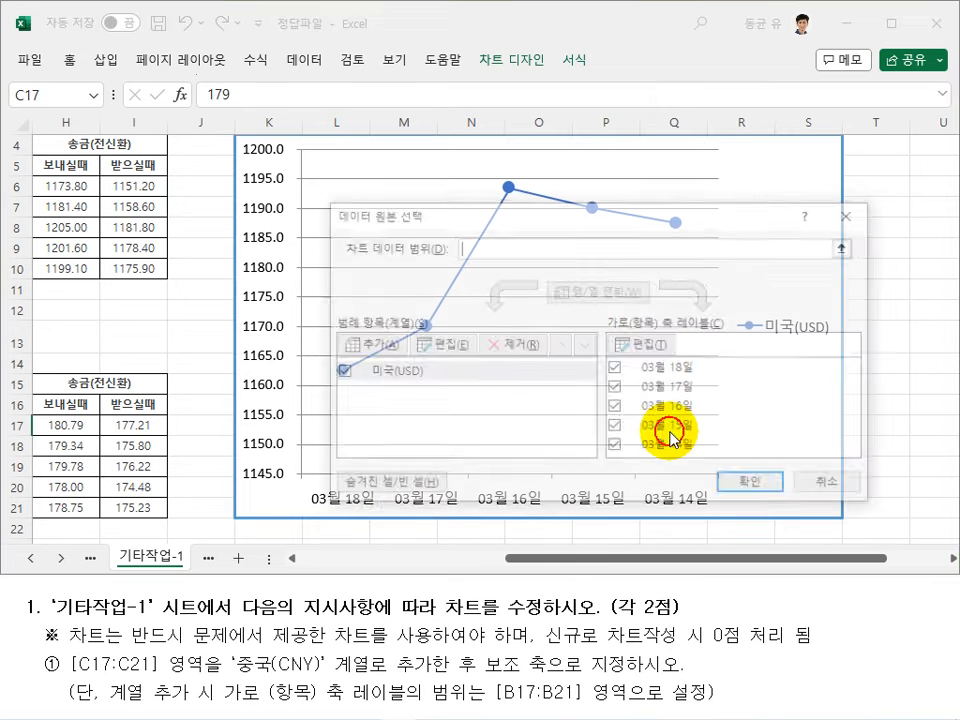
pyautogui.click(358, 345)
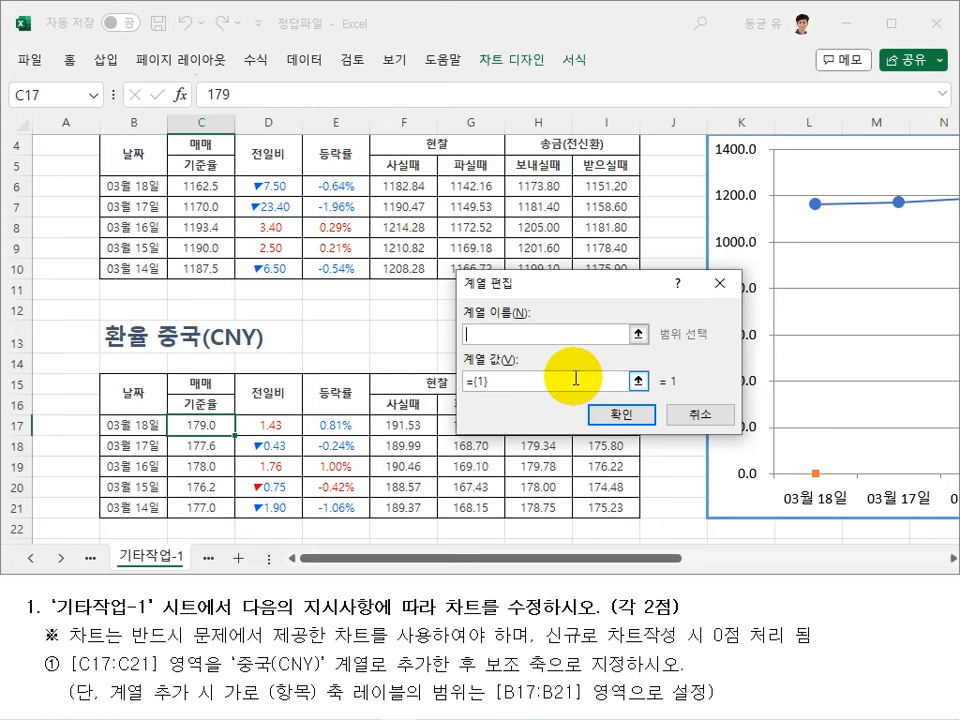
pyautogui.write('CNY)')
pyautogui.click(525, 382)
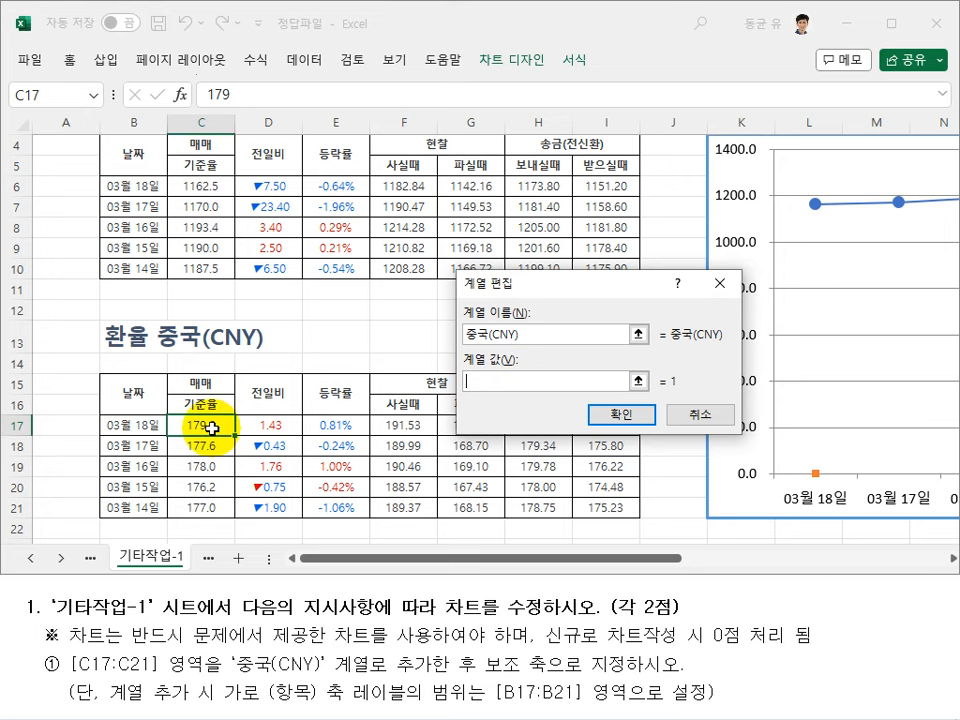
pyautogui.moveTo(212, 428); pyautogui.dragTo(248, 505)
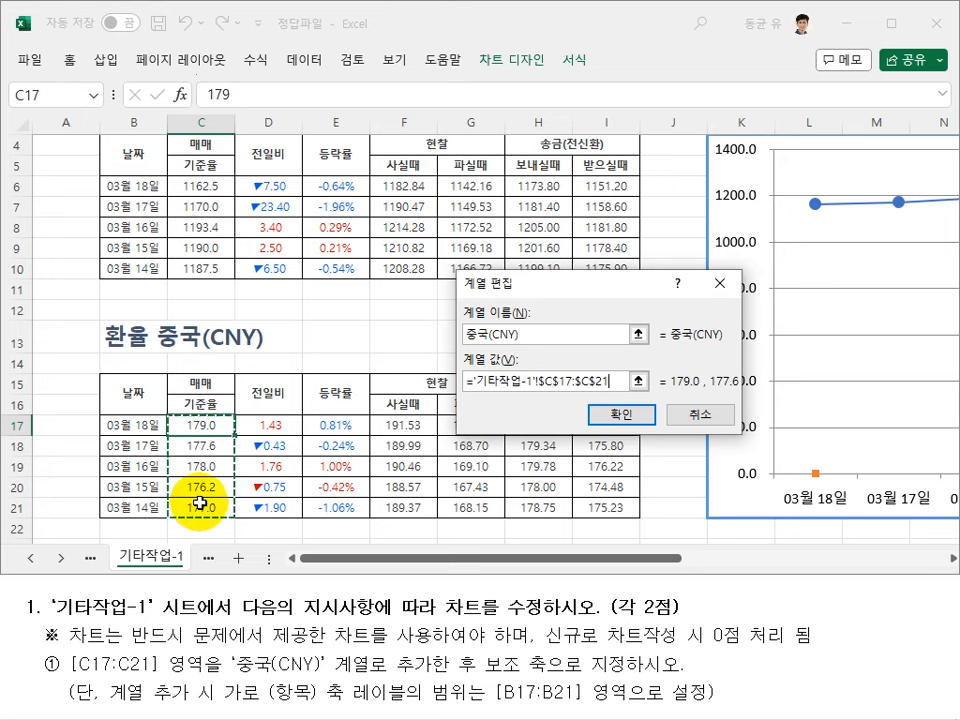
pyautogui.click(619, 414)
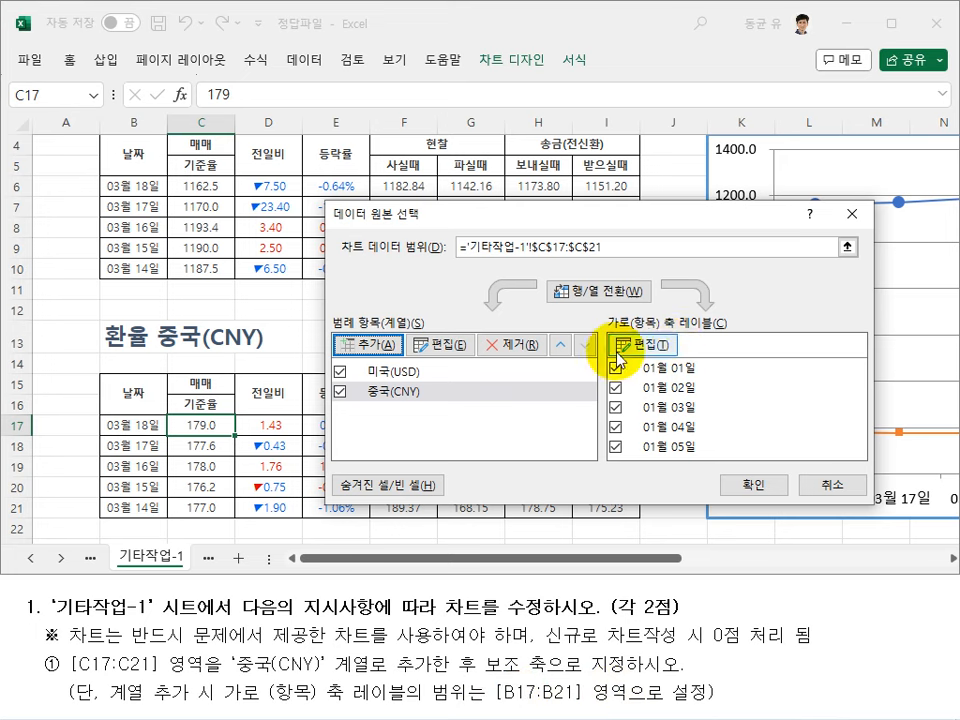
# Step: Set the chart's horizontal axis label range to B17:B21 and apply the data source changes
pyautogui.click(655, 355)
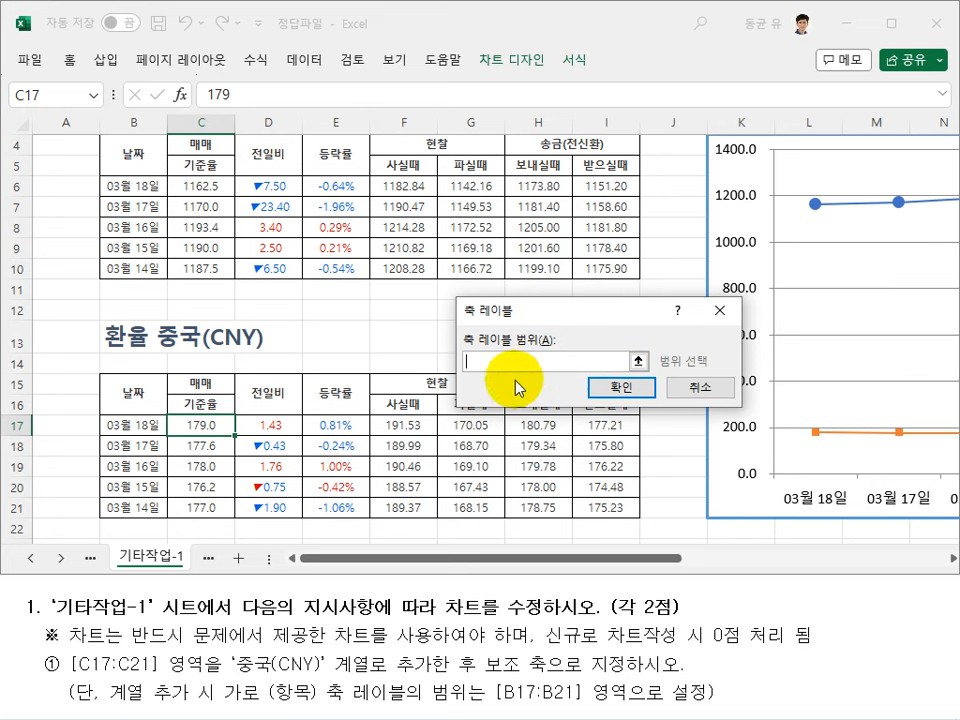
pyautogui.moveTo(136, 427); pyautogui.dragTo(137, 506)
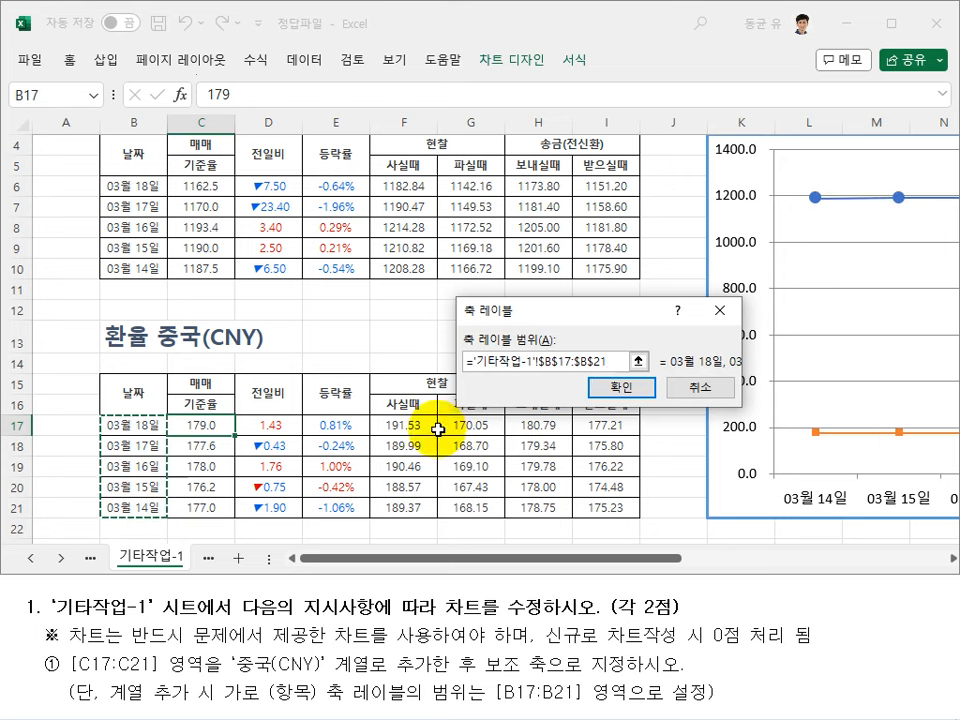
pyautogui.click(620, 389)
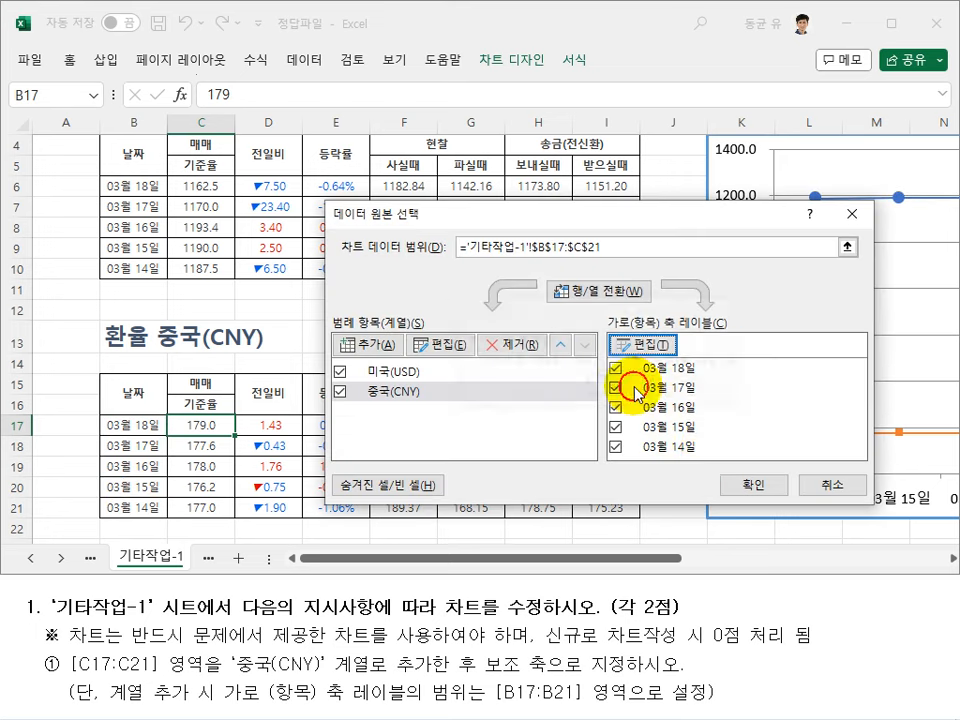
pyautogui.click(765, 488)
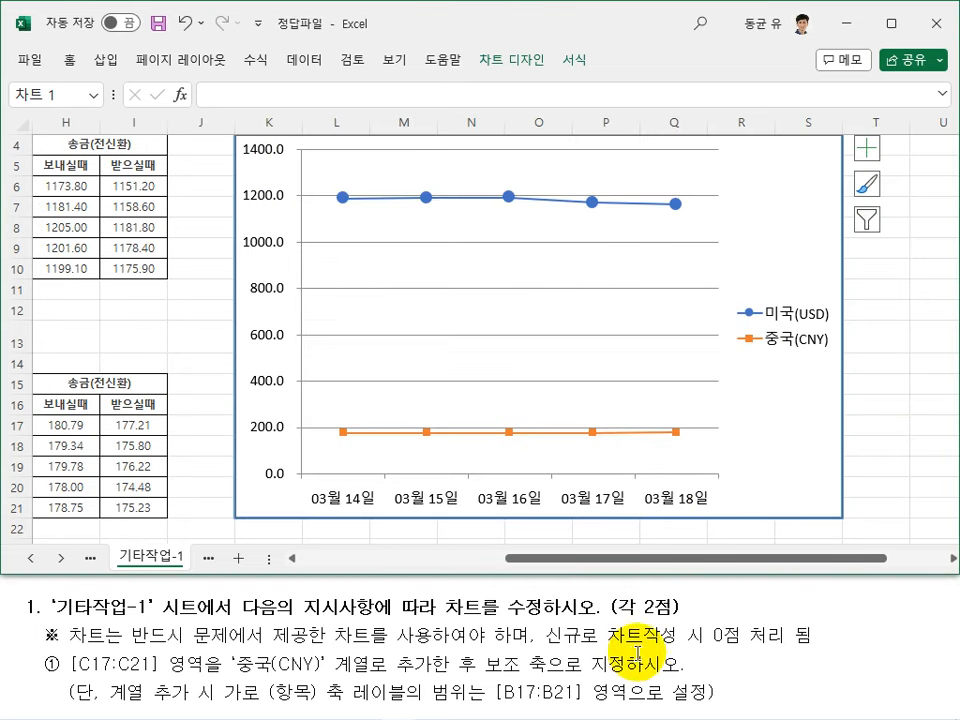
# Step: Assign the 중국(CNY) series to the secondary axis (보조 축)
pyautogui.click(462, 434)
pyautogui.rightClick(463, 436)
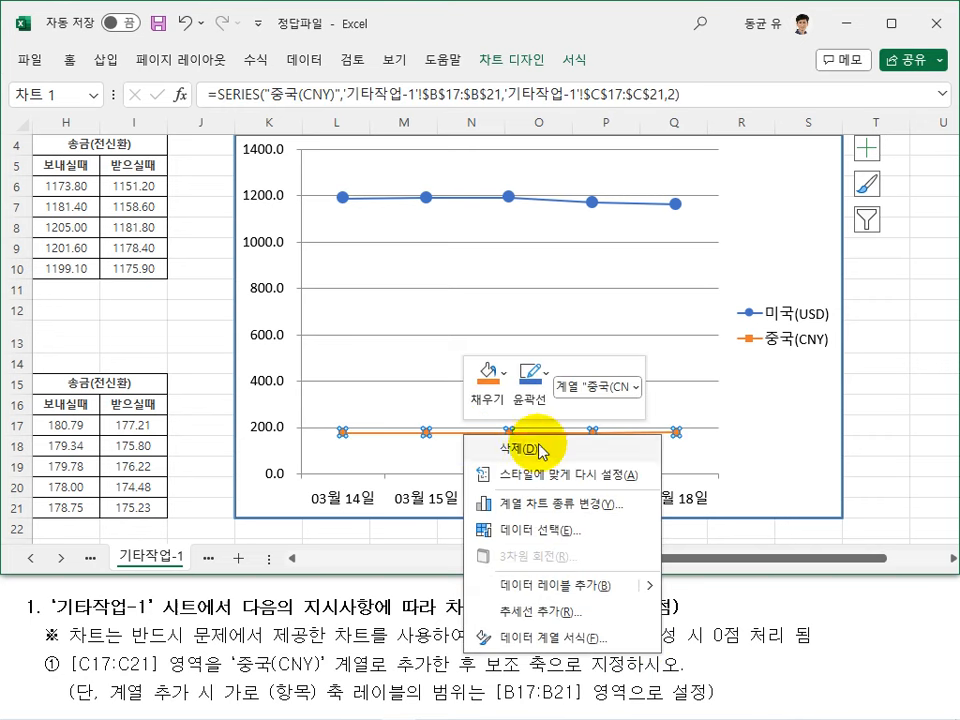
pyautogui.click(583, 637)
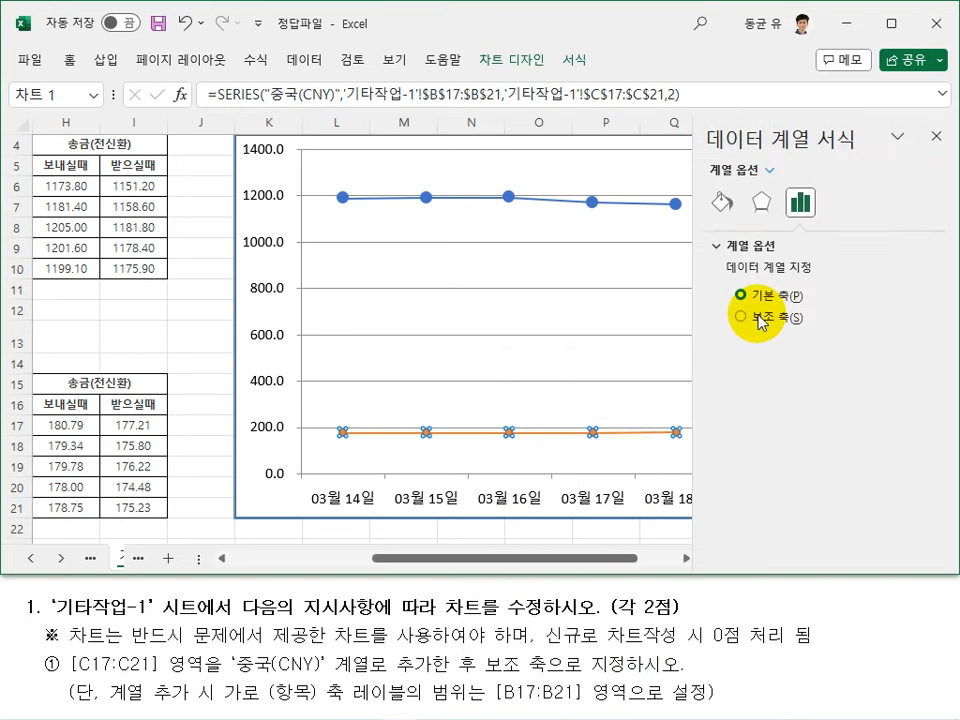
pyautogui.click(741, 316)
pyautogui.click(932, 133)
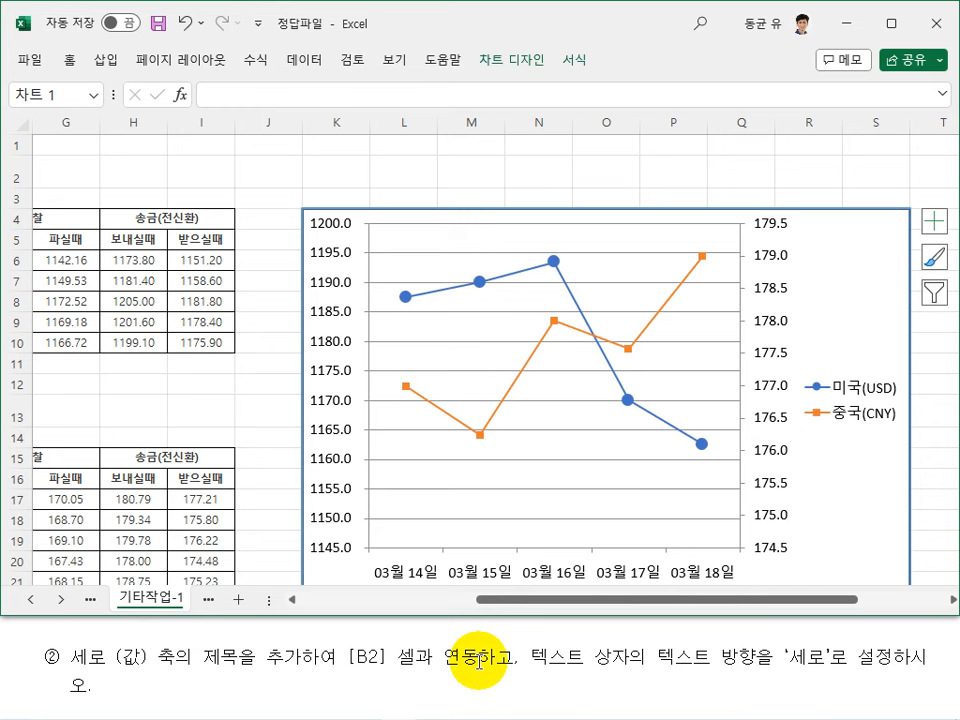
# Step: Add a primary vertical axis title (기본 세로) to the chart
pyautogui.click(530, 62)
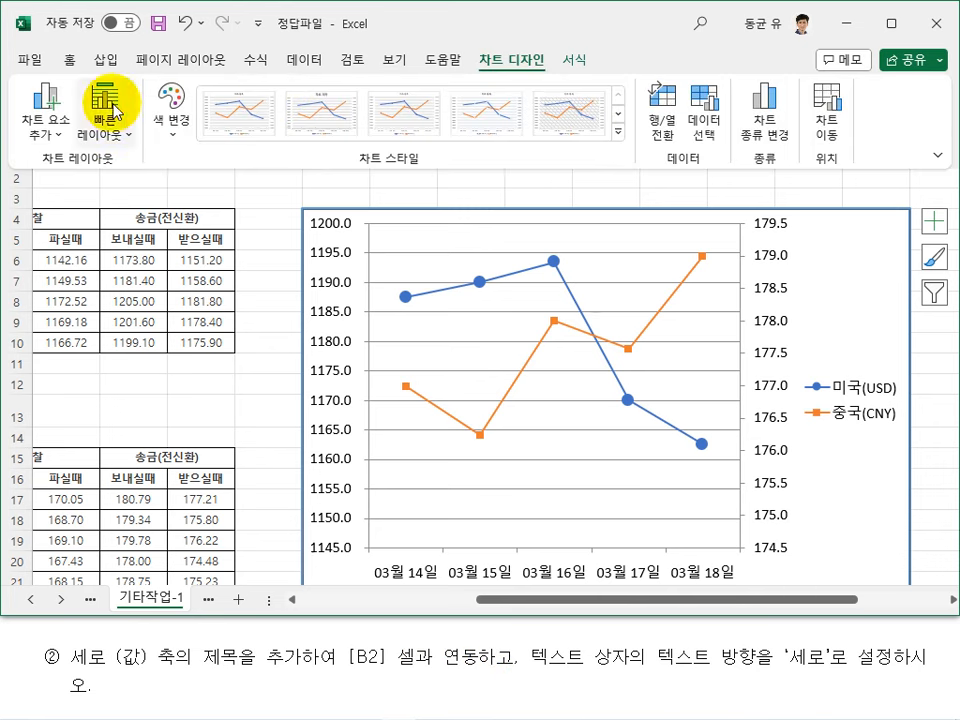
pyautogui.click(60, 126)
pyautogui.moveTo(100, 189)
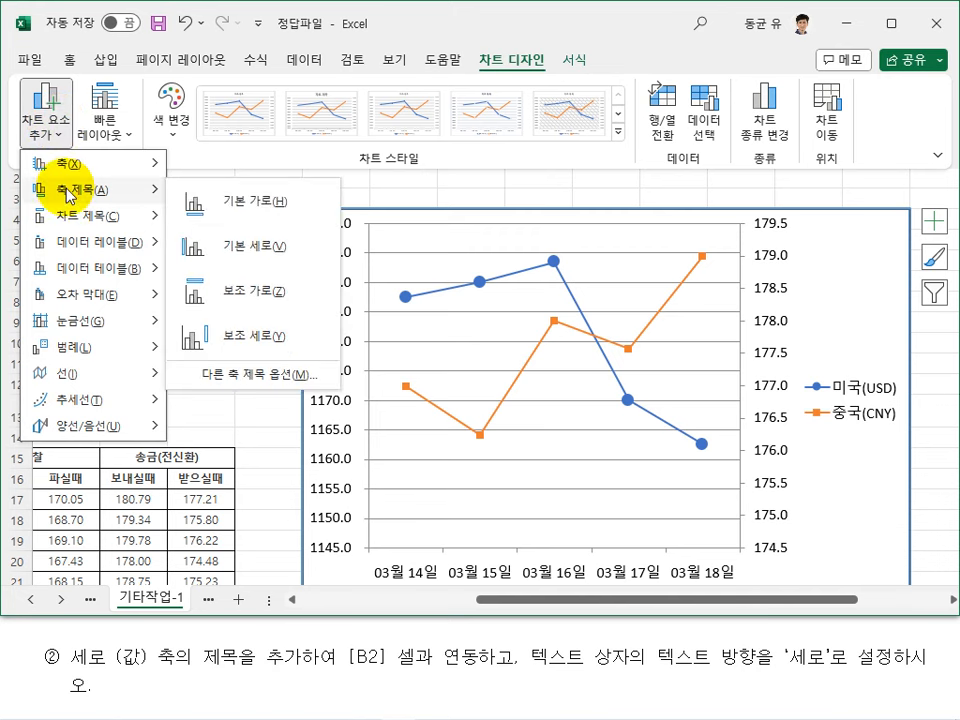
pyautogui.click(287, 268)
pyautogui.click(326, 462)
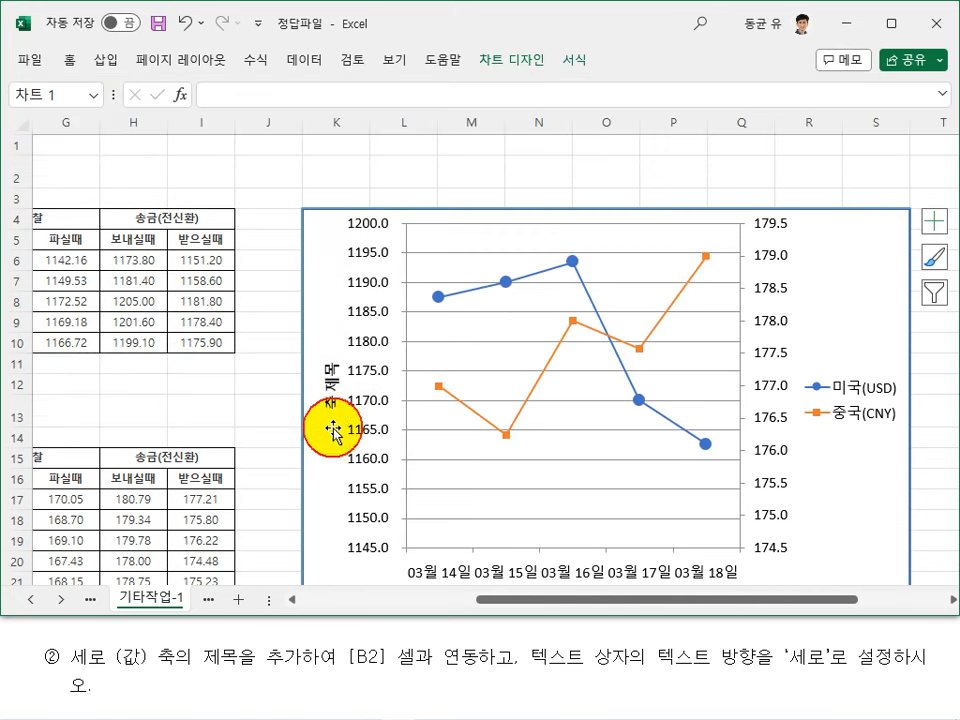
# Step: Link the vertical axis title to cell B2 of the 기타작업-1 sheet
pyautogui.click(332, 386)
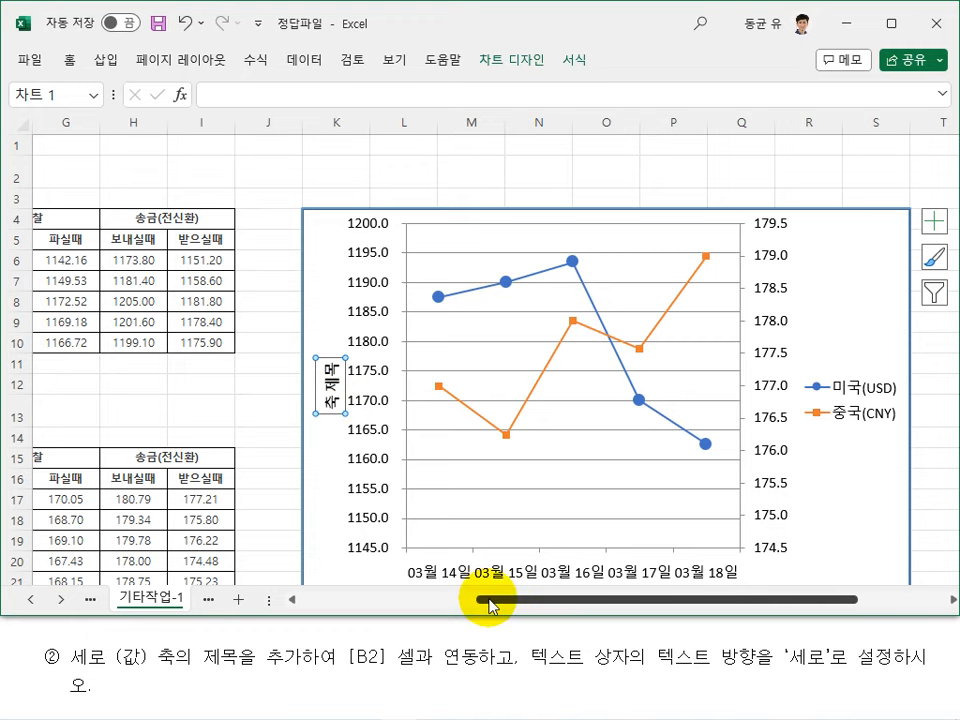
pyautogui.moveTo(490, 603); pyautogui.dragTo(354, 600)
pyautogui.click(262, 96)
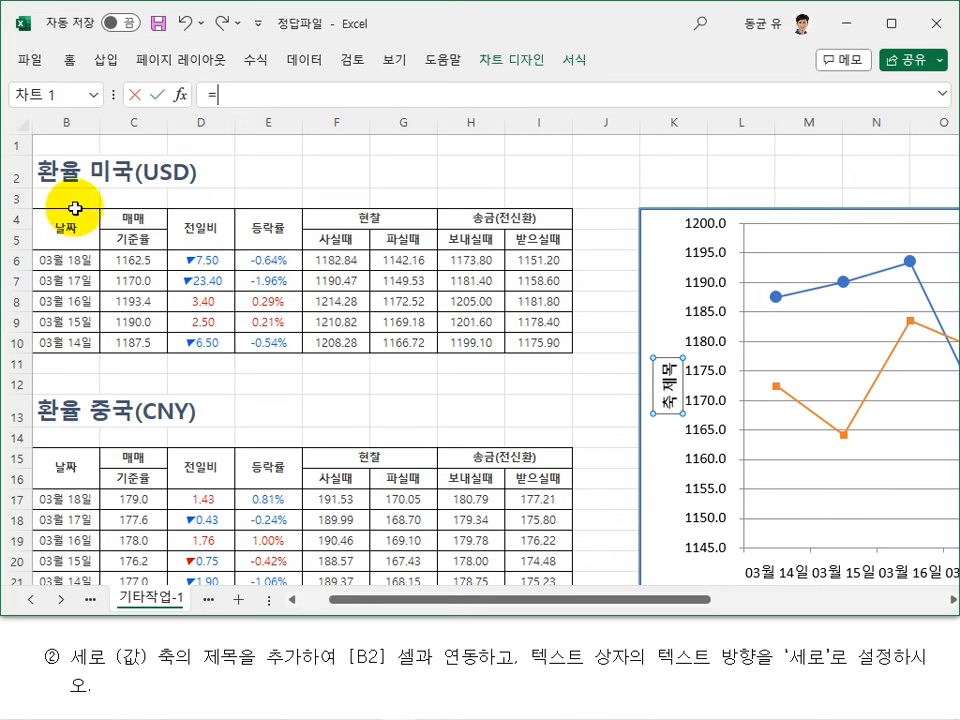
pyautogui.click(58, 171)
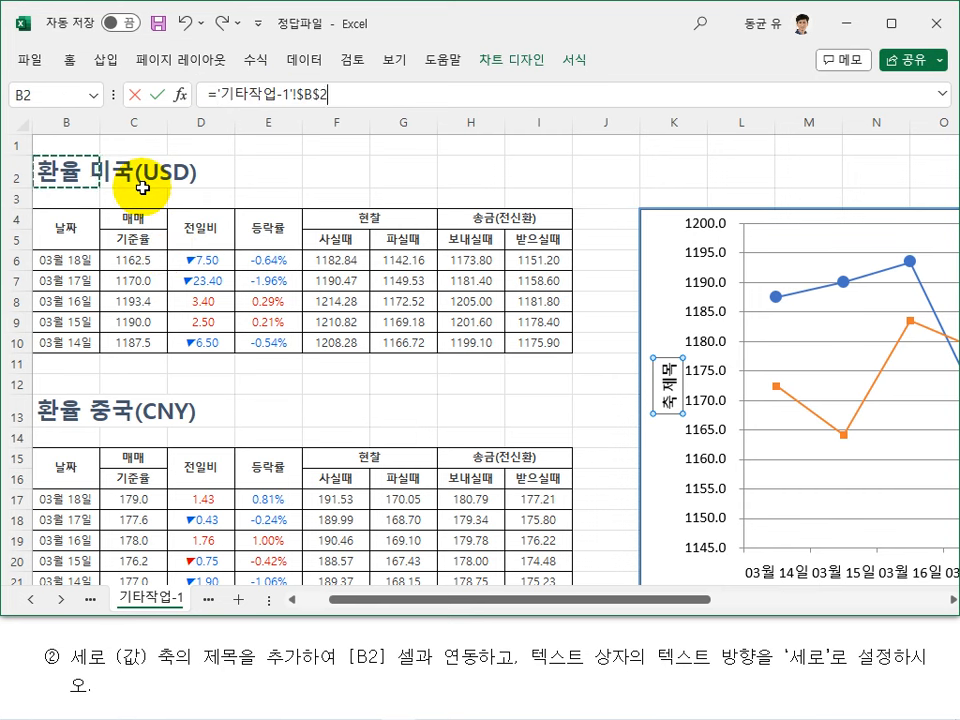
pyautogui.press('Return')
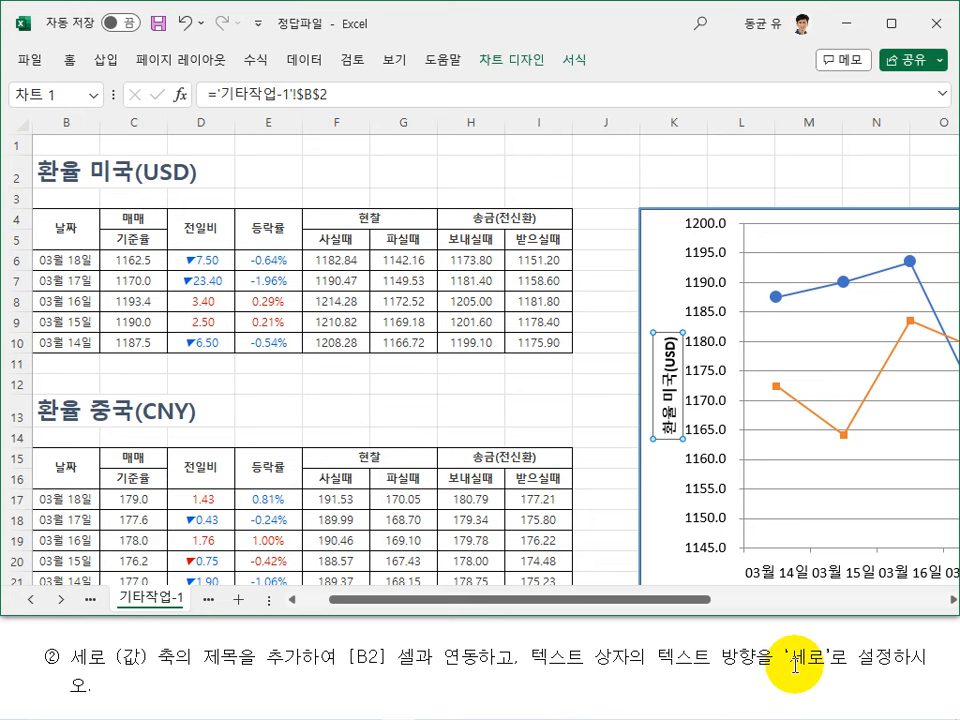
# Step: Set the text direction of the vertical axis title's text box to 세로
pyautogui.rightClick(670, 388)
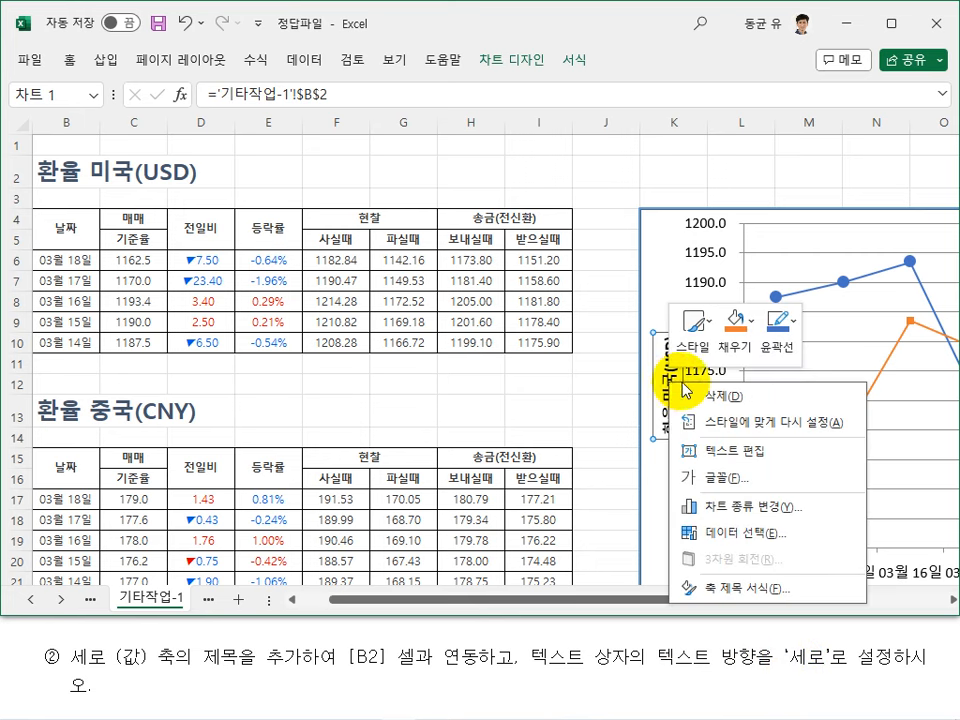
pyautogui.click(733, 588)
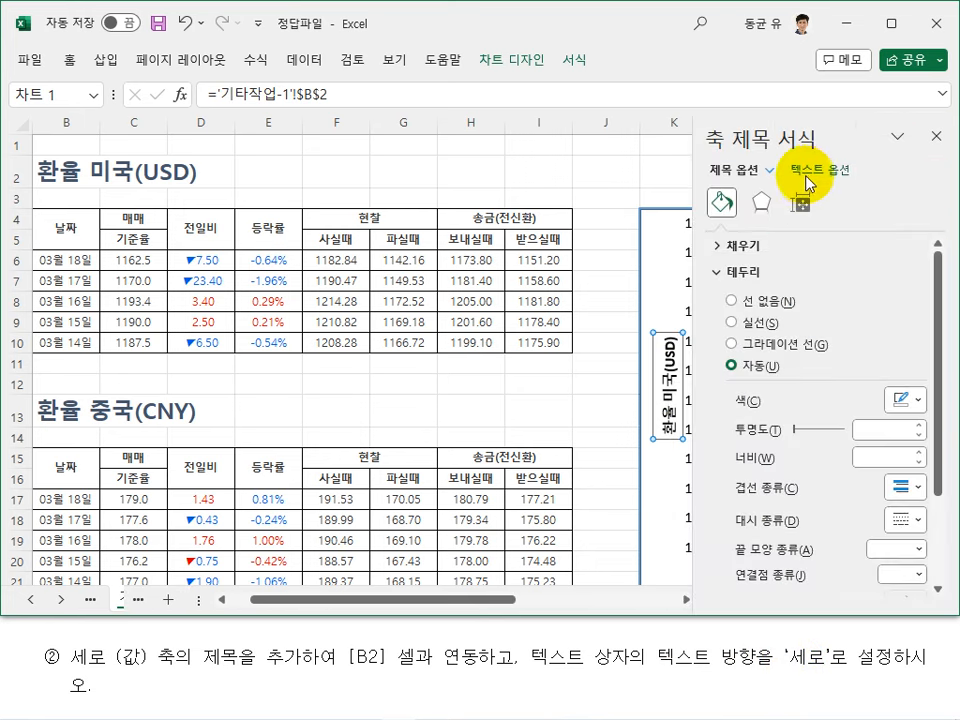
pyautogui.click(808, 172)
pyautogui.click(800, 204)
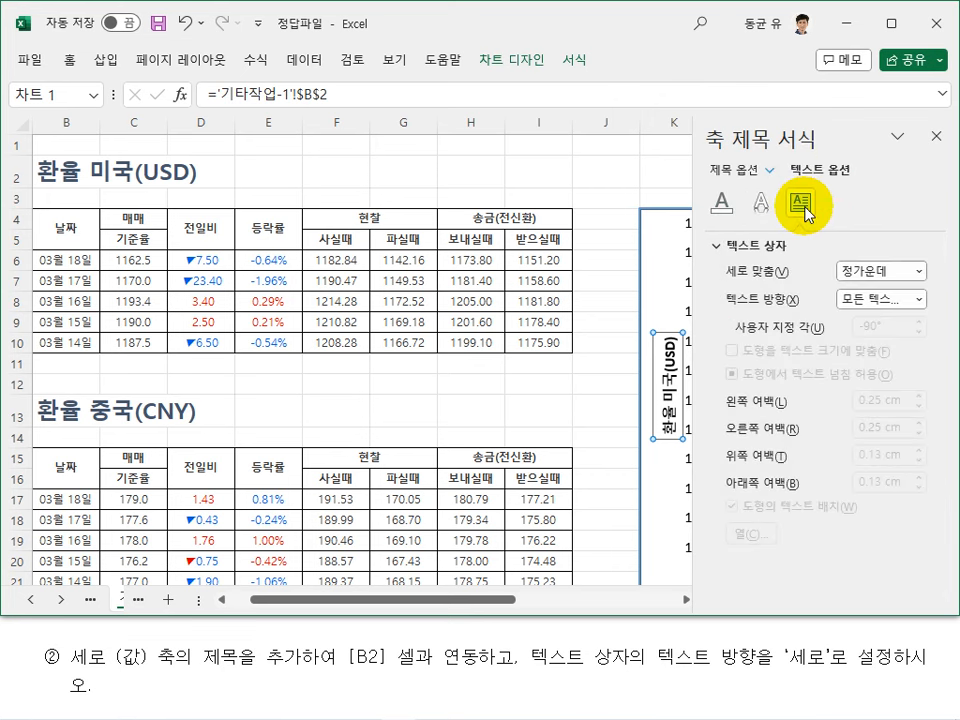
pyautogui.click(870, 298)
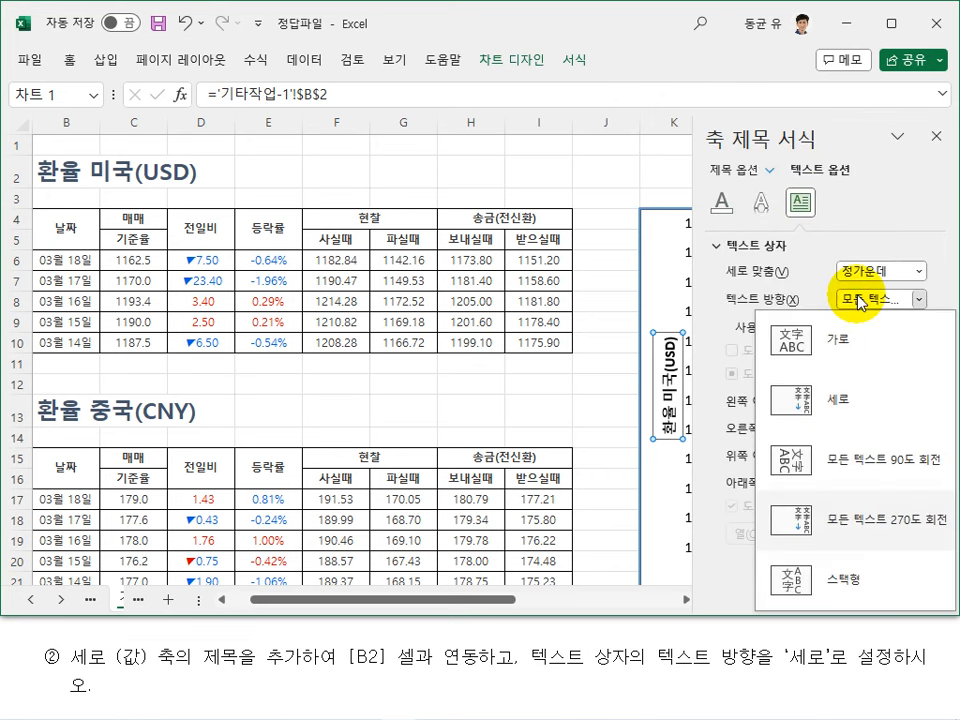
pyautogui.click(841, 402)
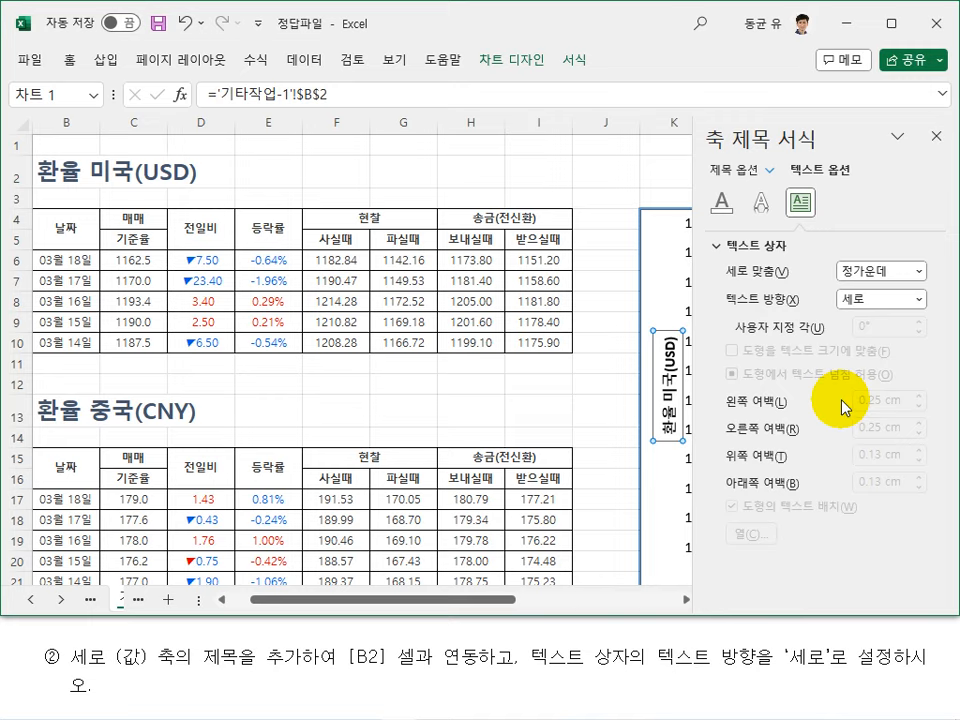
pyautogui.click(936, 136)
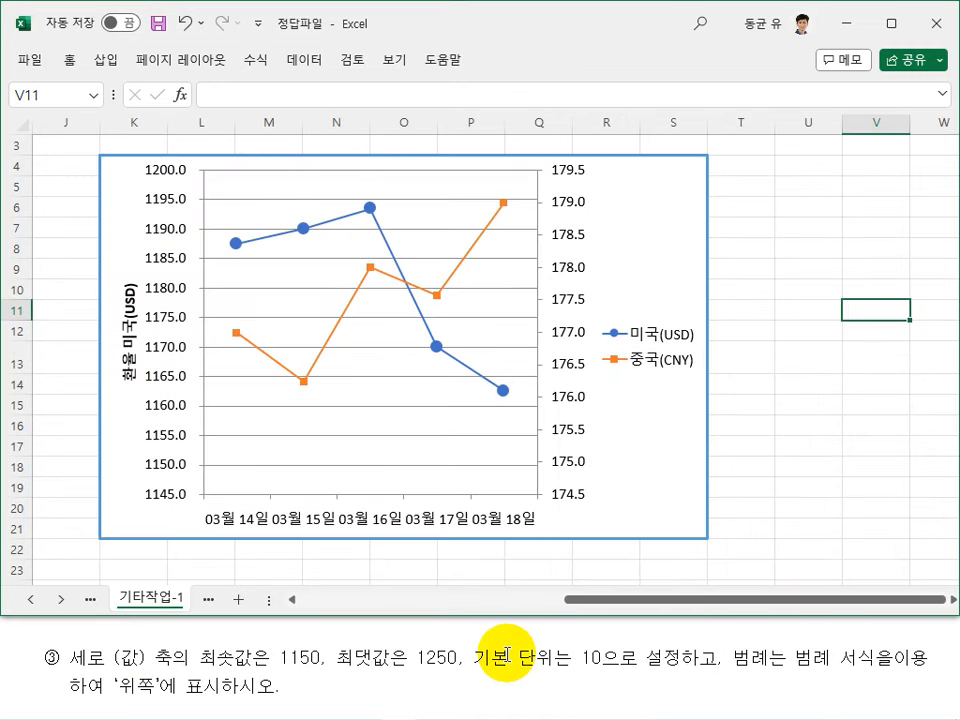
# Step: Set the primary vertical axis bounds to a minimum of 1150 and a maximum of 1250
pyautogui.rightClick(178, 466)
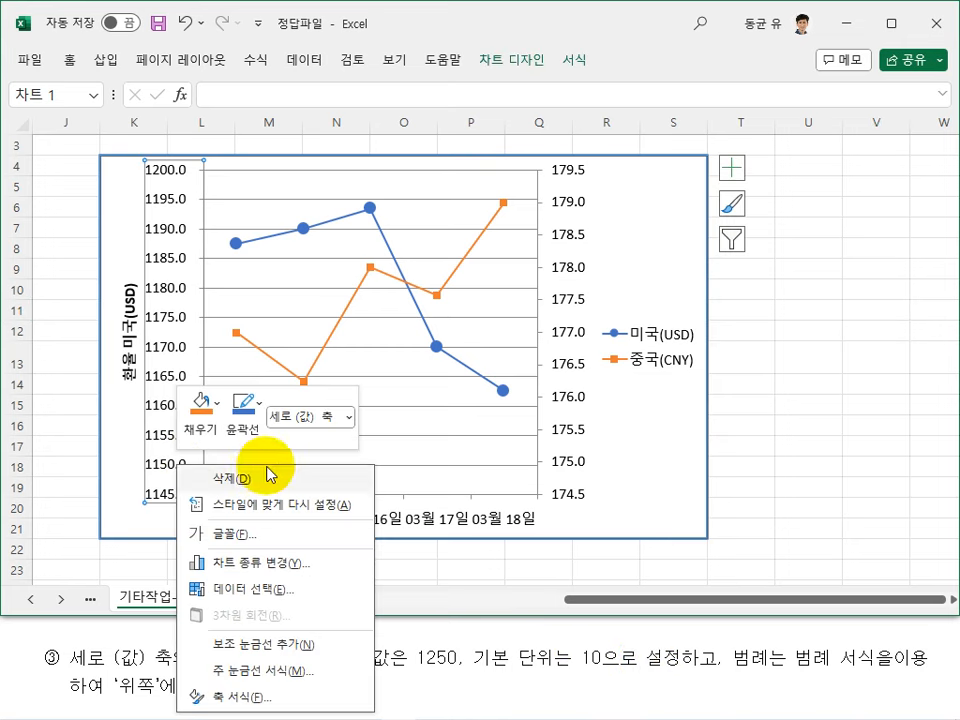
pyautogui.click(275, 698)
pyautogui.moveTo(831, 292); pyautogui.dragTo(754, 287)
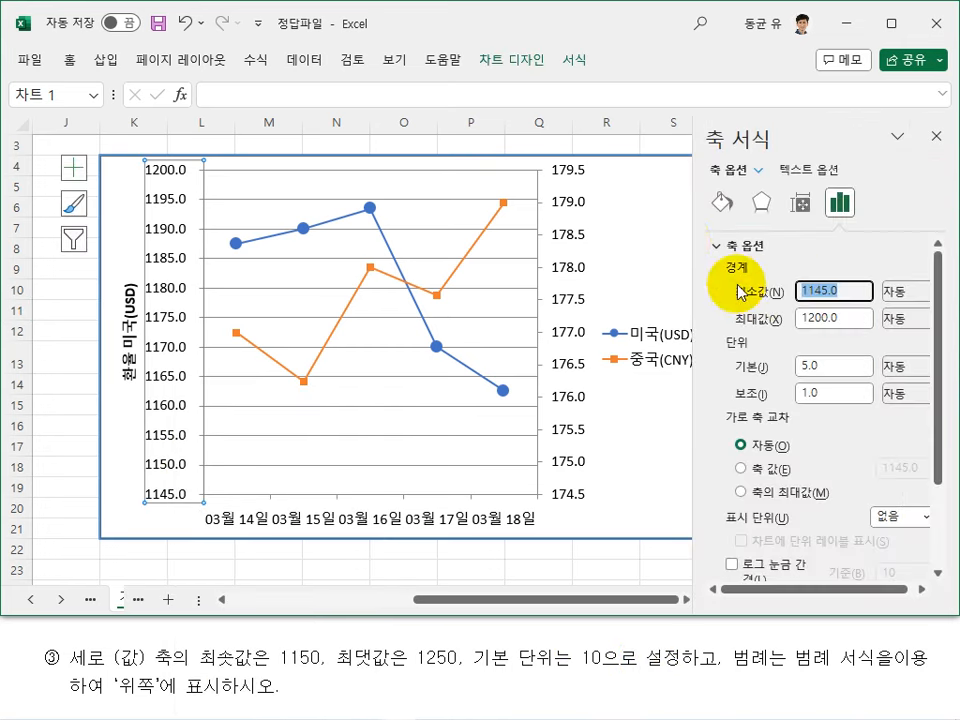
pyautogui.press('Return')
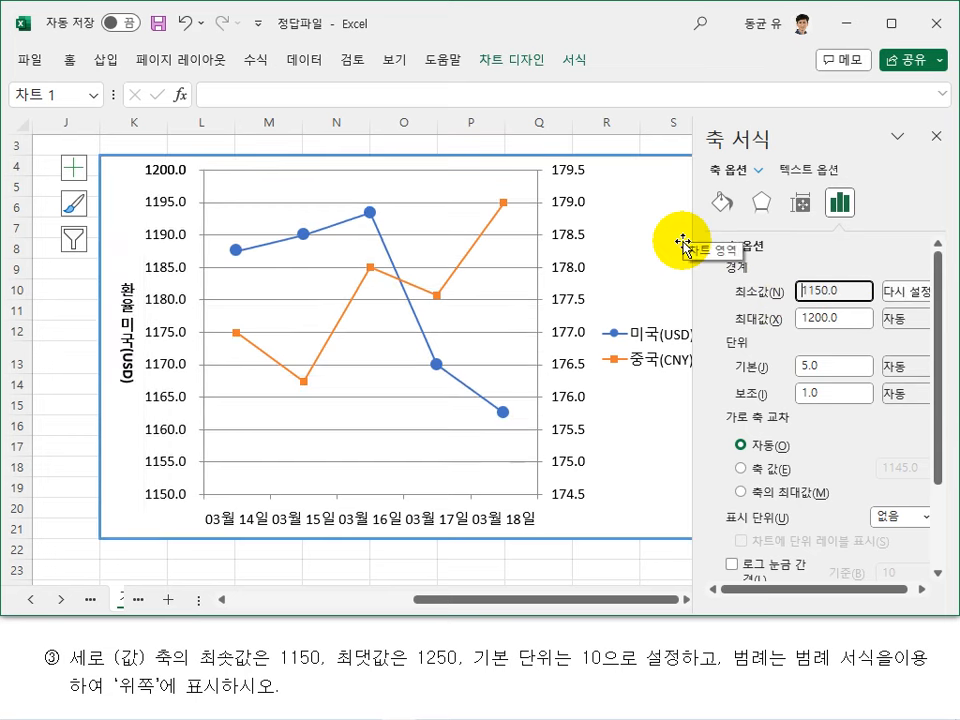
pyautogui.moveTo(859, 320); pyautogui.dragTo(708, 318)
pyautogui.write('1250')
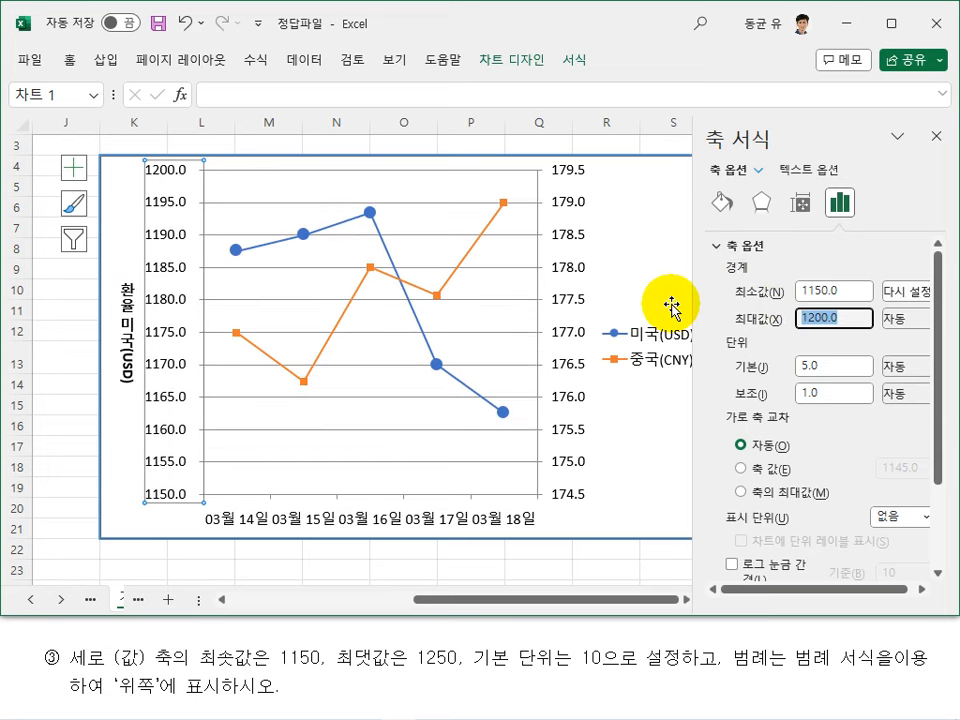
pyautogui.press('Return')
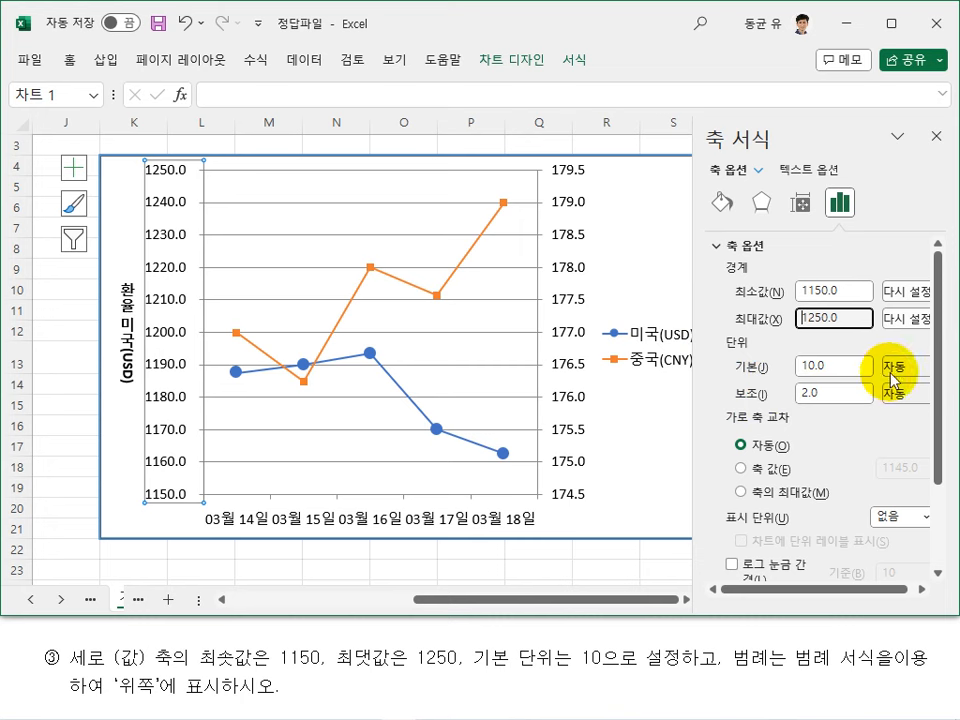
# Step: Set the primary vertical axis major unit (기본) to 10
pyautogui.moveTo(849, 365); pyautogui.dragTo(771, 368)
pyautogui.write('10')
pyautogui.press('Return')
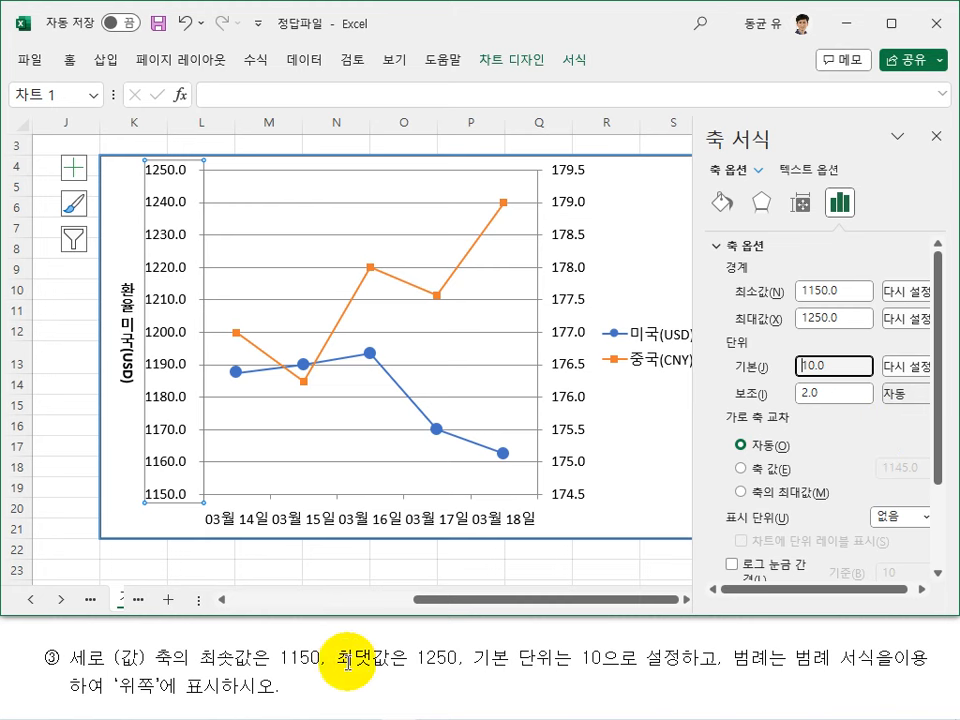
pyautogui.click(937, 136)
pyautogui.click(834, 258)
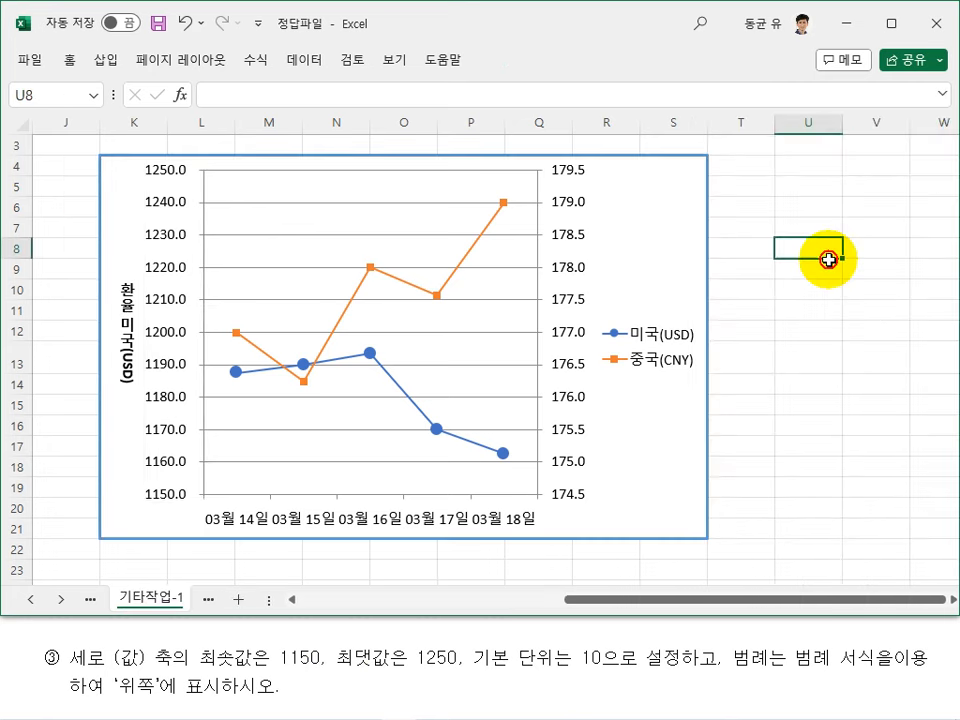
# Step: Set the chart's legend position to 위쪽 through the legend formatting options
pyautogui.click(667, 342)
pyautogui.rightClick(667, 342)
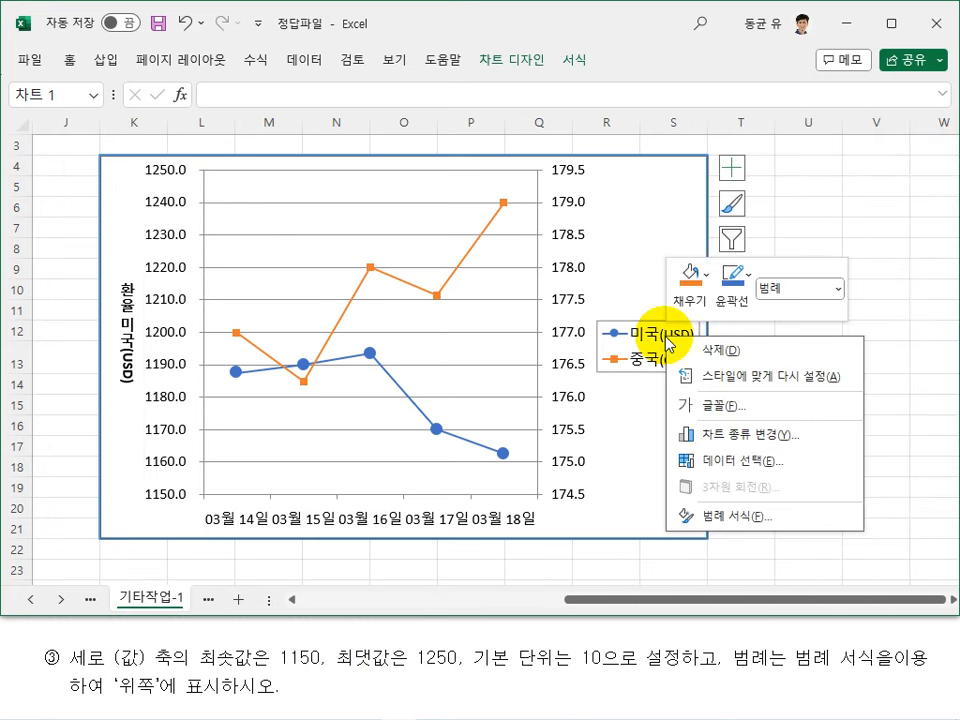
pyautogui.click(767, 518)
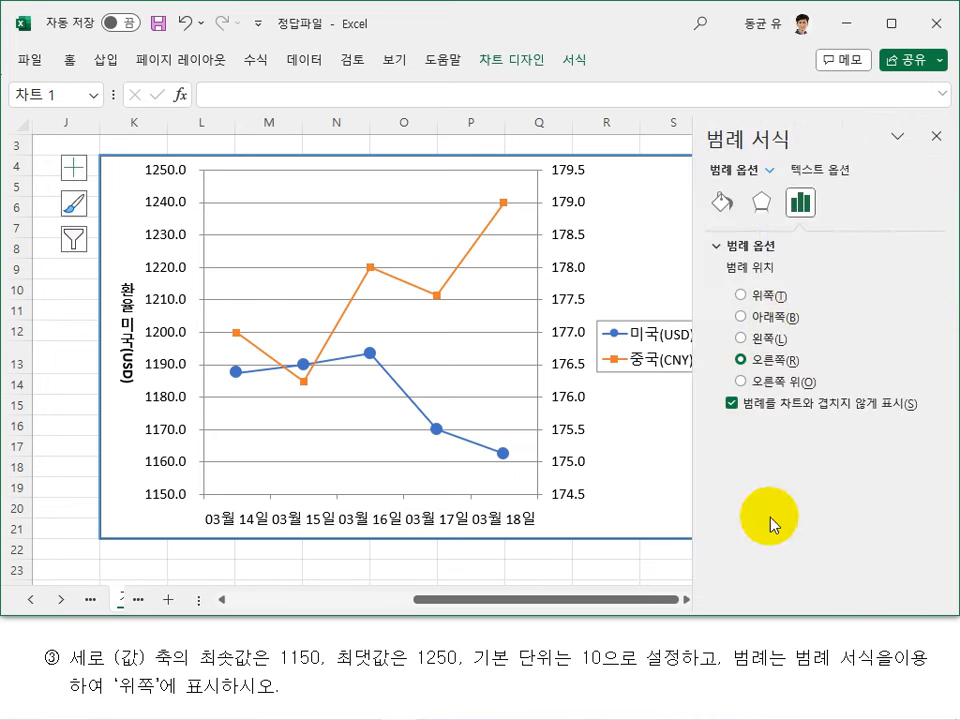
pyautogui.click(773, 298)
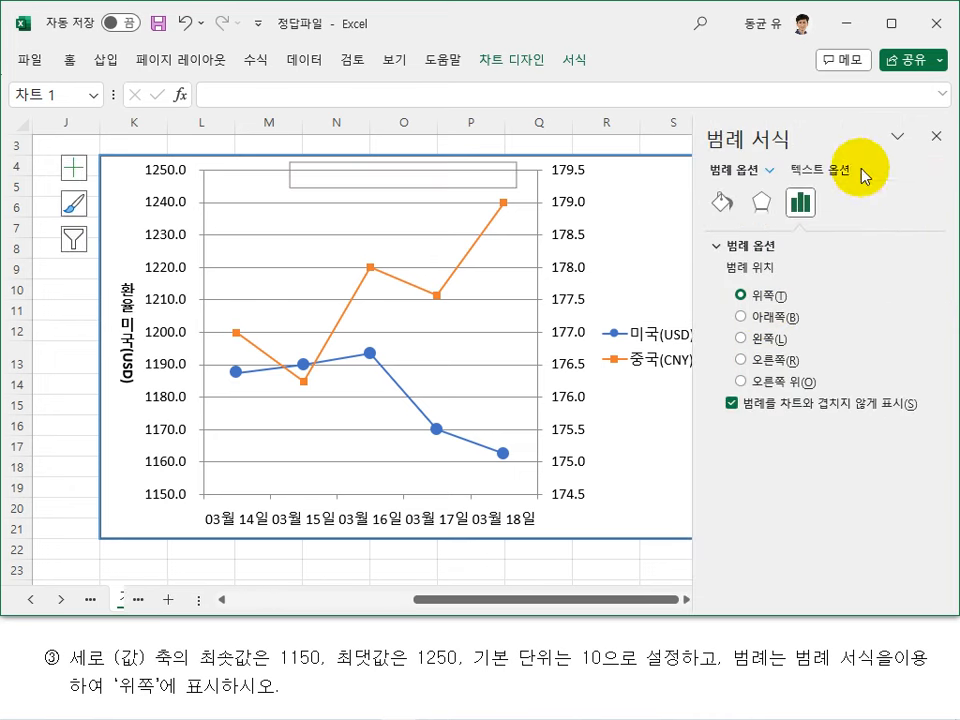
pyautogui.click(936, 136)
pyautogui.click(853, 289)
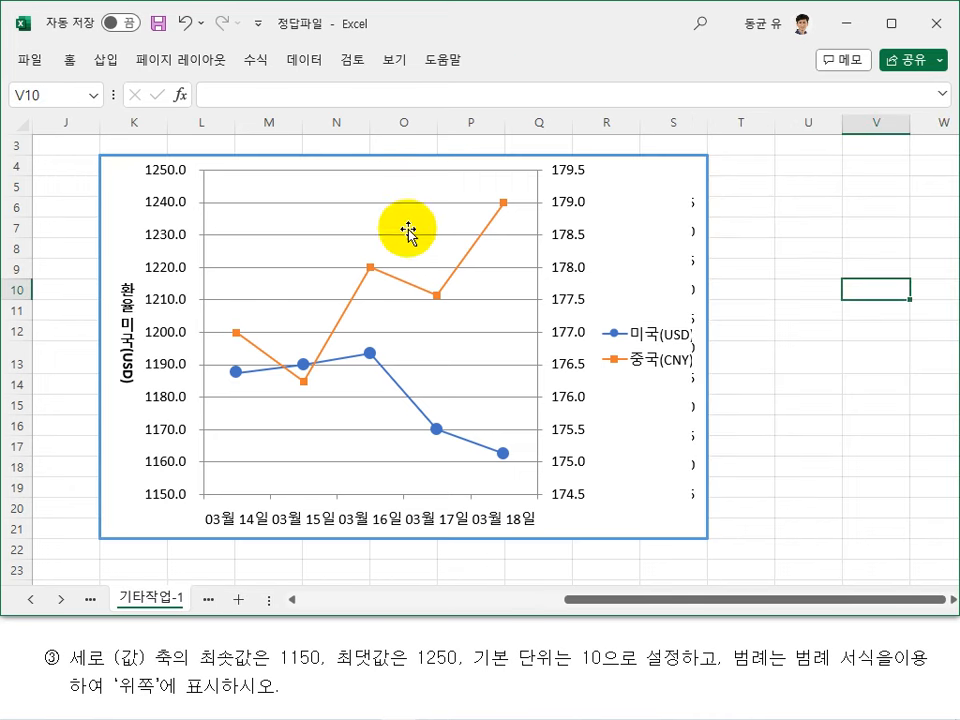
# Step: Resize the plot area so it is wider and sits below the legend
pyautogui.click(345, 211)
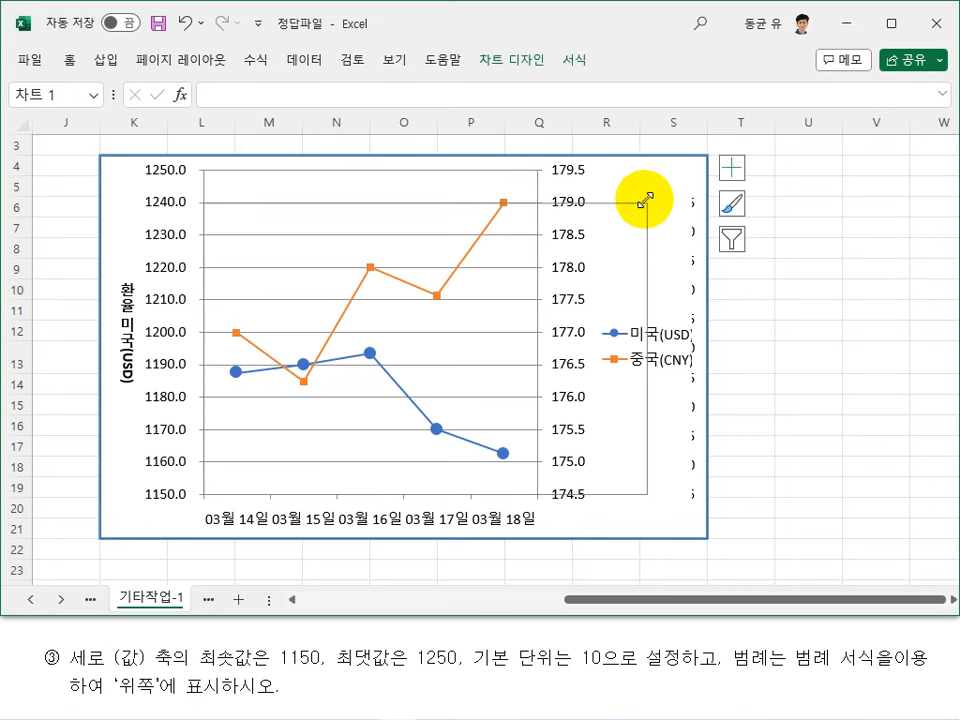
pyautogui.moveTo(645, 200); pyautogui.dragTo(628, 257)
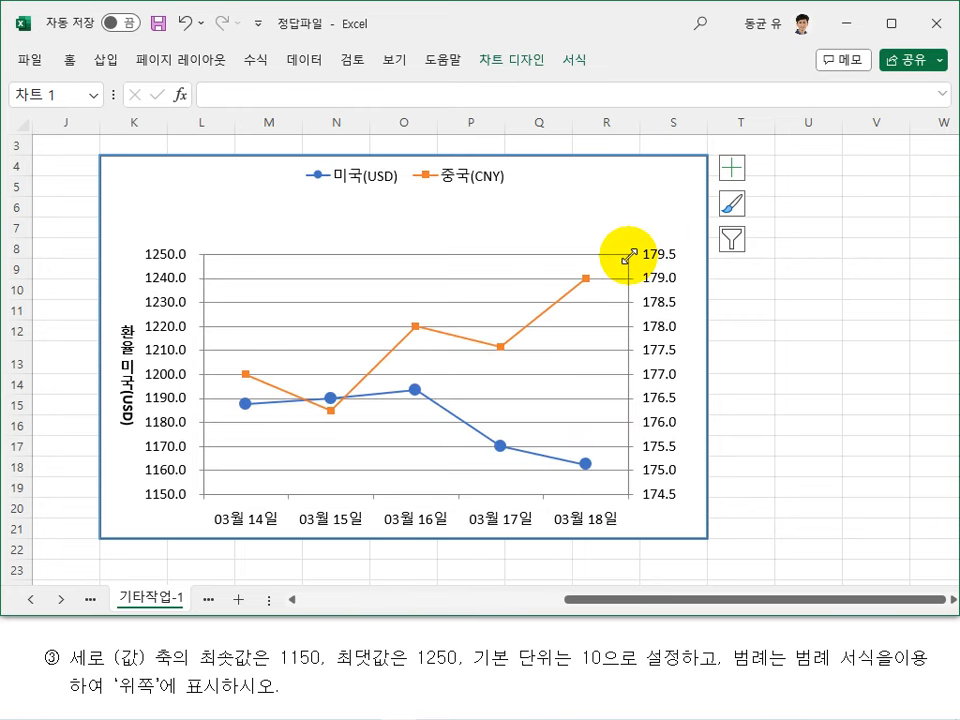
pyautogui.click(403, 589)
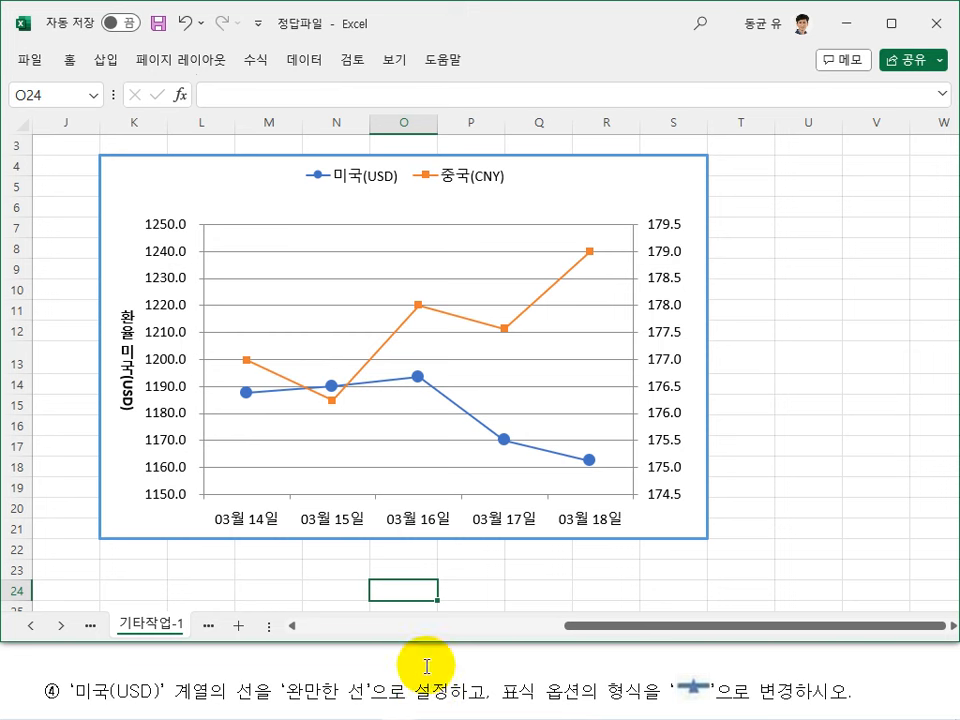
# Step: Format the line of the 미국(USD) series as a smoothed line (완만한 선)
pyautogui.click(487, 428)
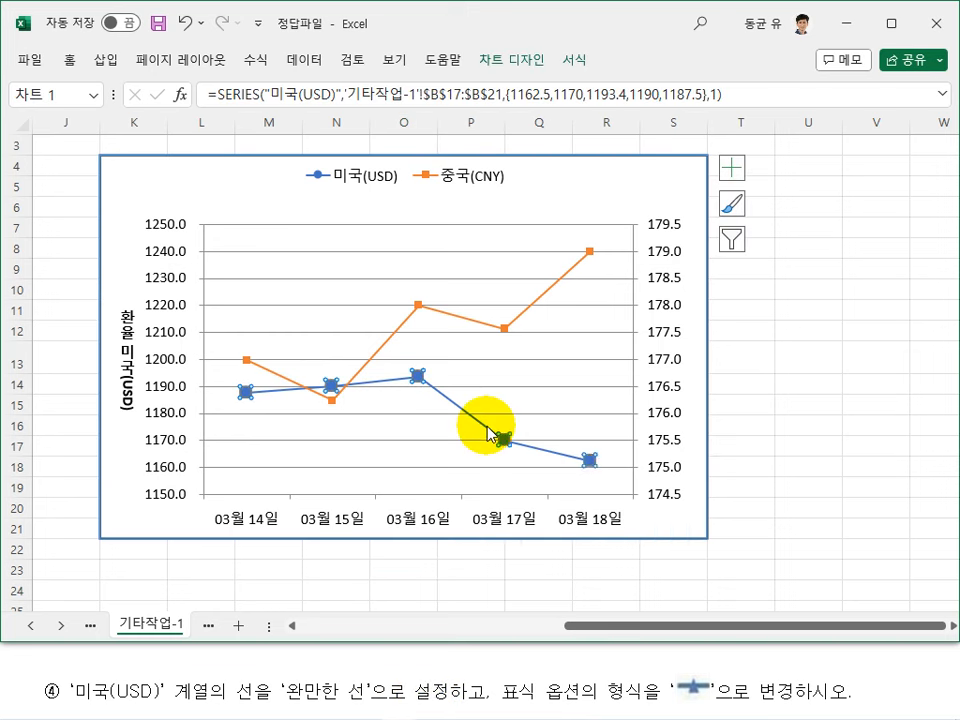
pyautogui.rightClick(487, 428)
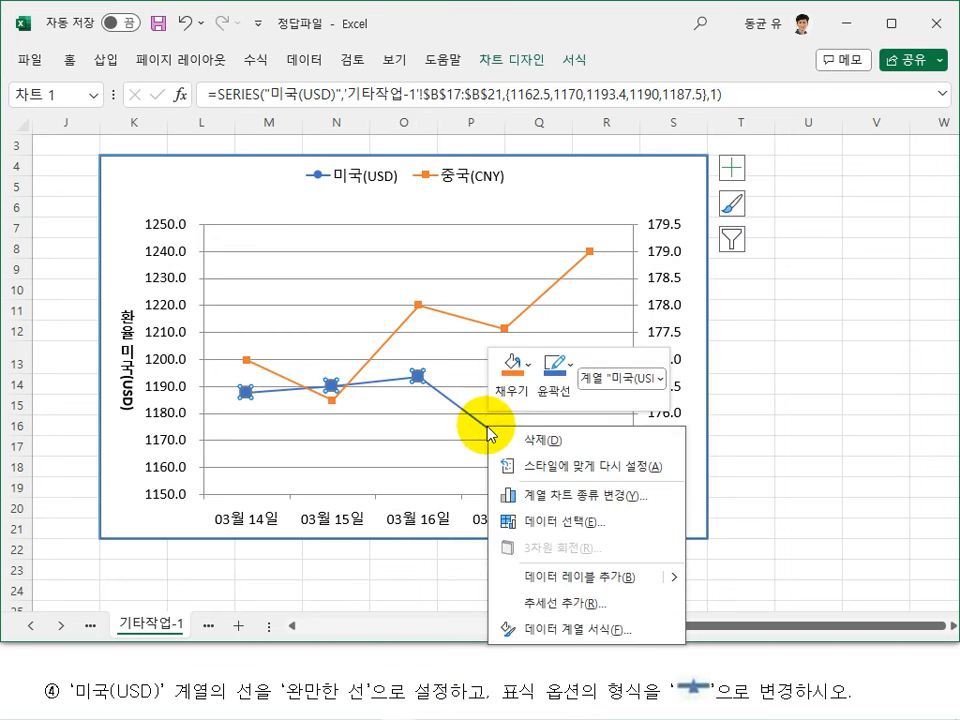
pyautogui.click(574, 630)
pyautogui.click(721, 205)
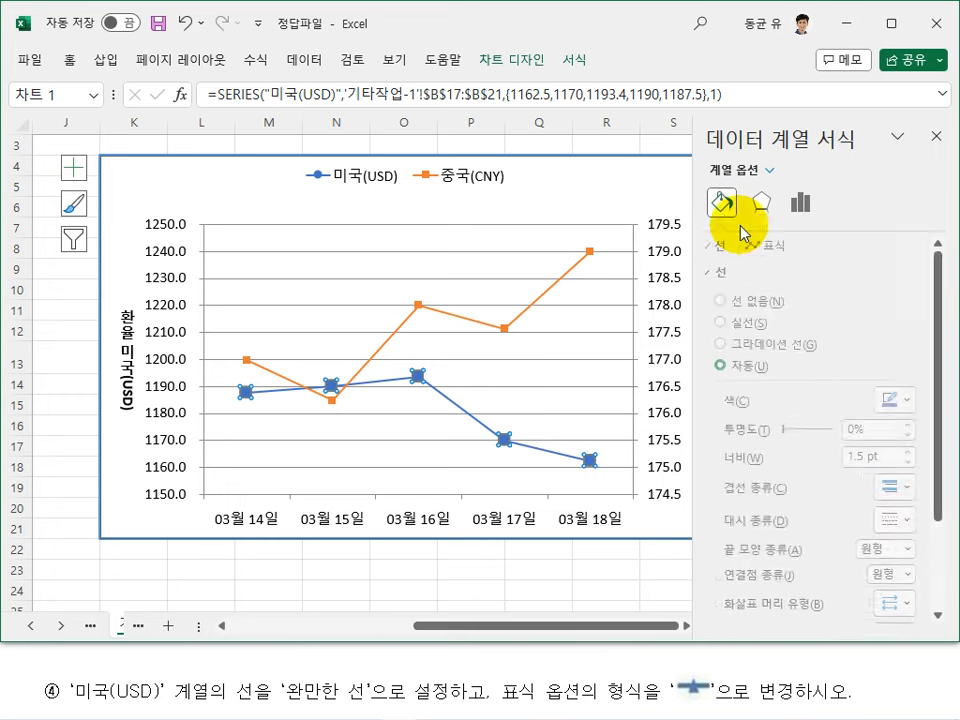
pyautogui.moveTo(936, 313); pyautogui.dragTo(936, 485)
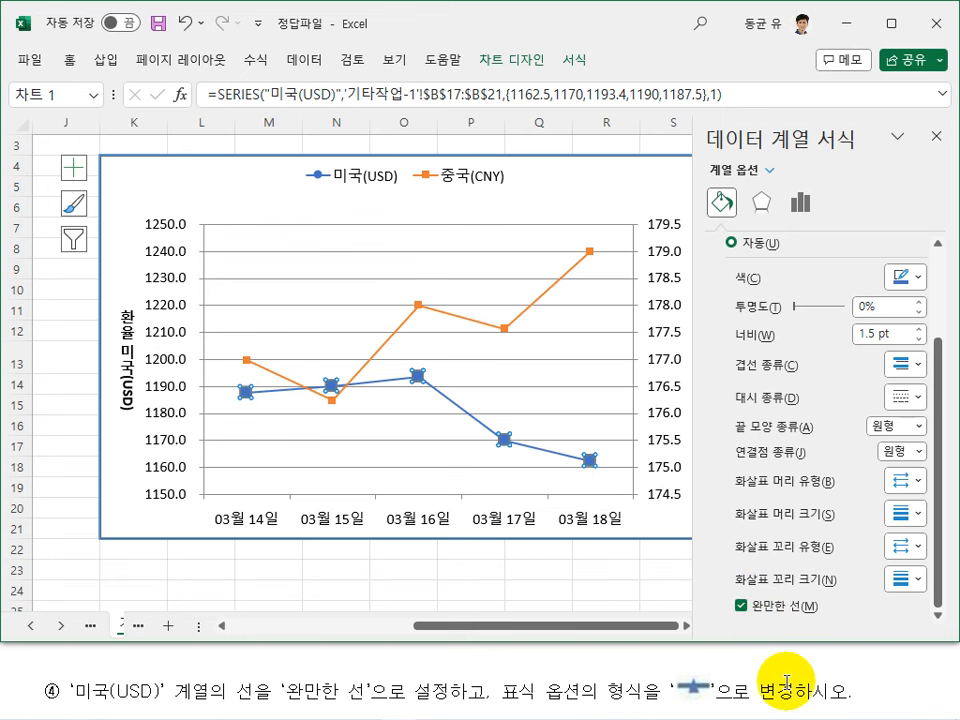
# Step: Change the built-in marker type of the 미국(USD) series to a triangle and close the formatting pane
pyautogui.scroll(4, 800, 400)
pyautogui.click(780, 246)
pyautogui.click(765, 272)
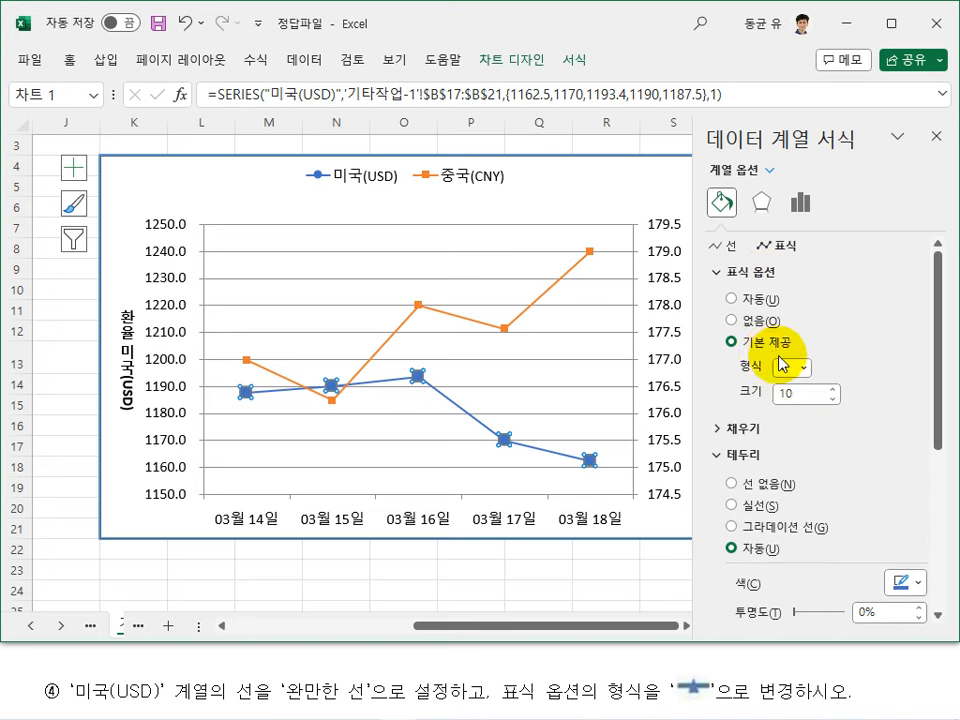
pyautogui.click(804, 369)
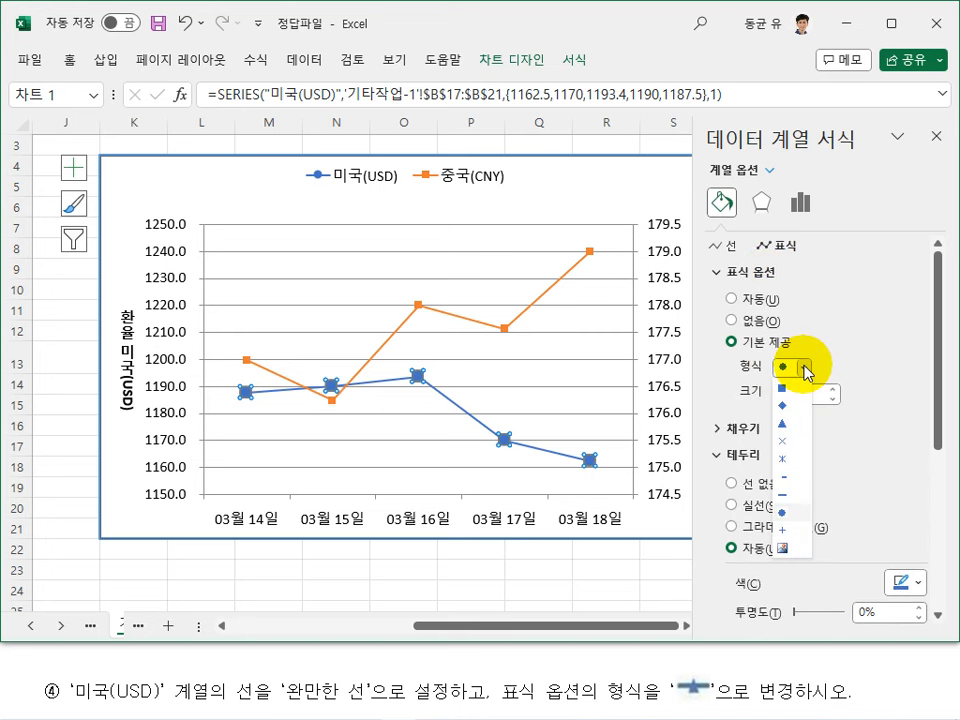
pyautogui.click(790, 425)
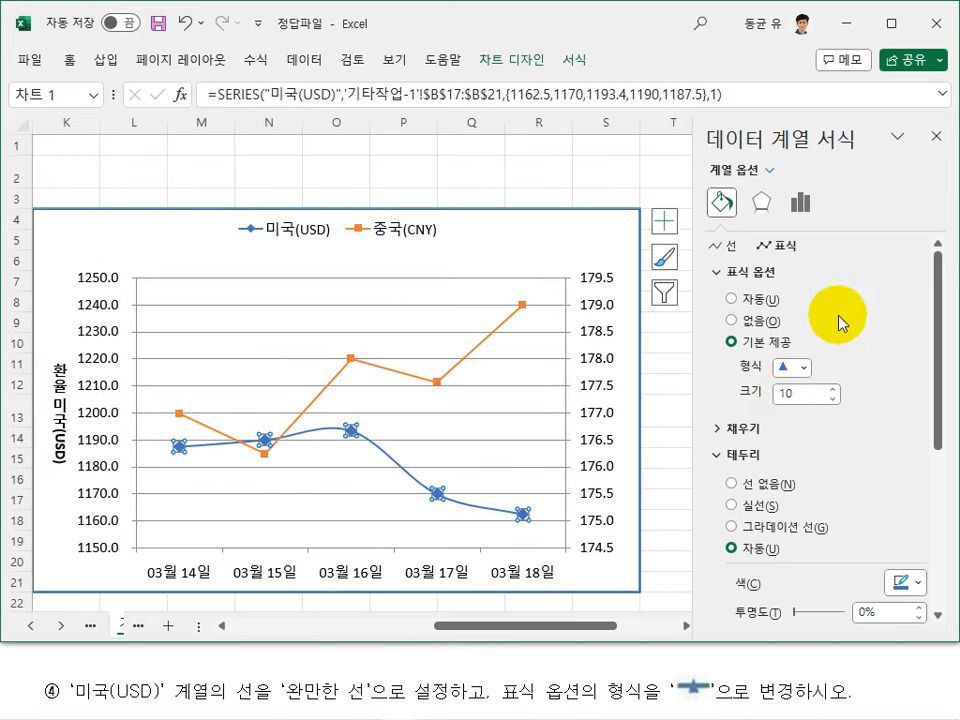
pyautogui.click(935, 137)
pyautogui.click(800, 384)
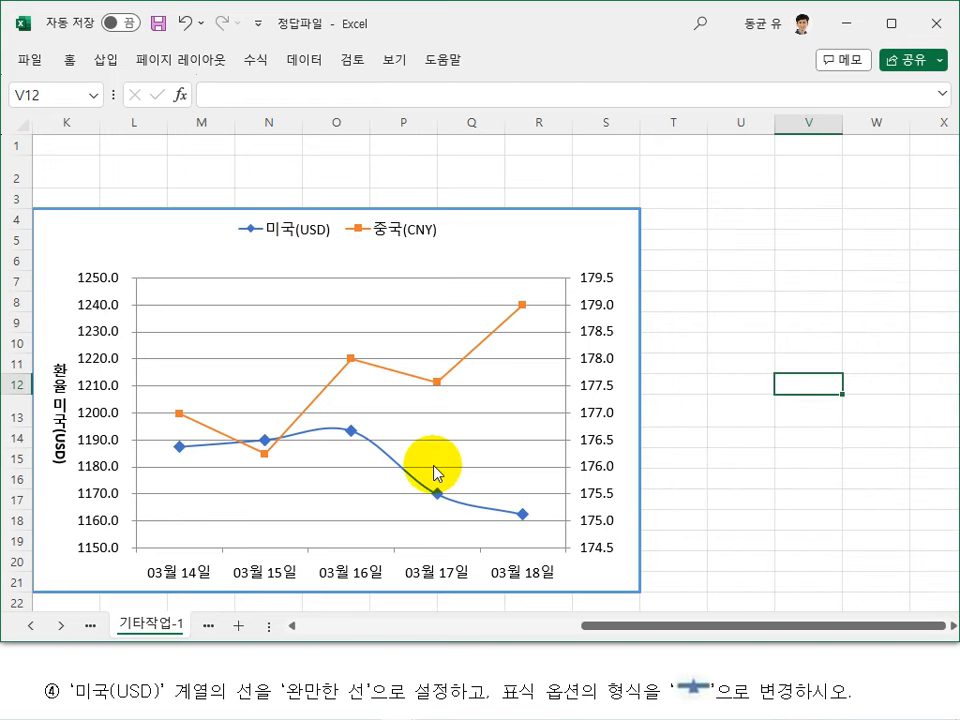
pyautogui.click(744, 471)
pyautogui.scroll(-9, 743, 472)
pyautogui.scroll(-20, 741, 478)
pyautogui.scroll(6, 707, 566)
pyautogui.scroll(20, 673, 538)
pyautogui.click(786, 461)
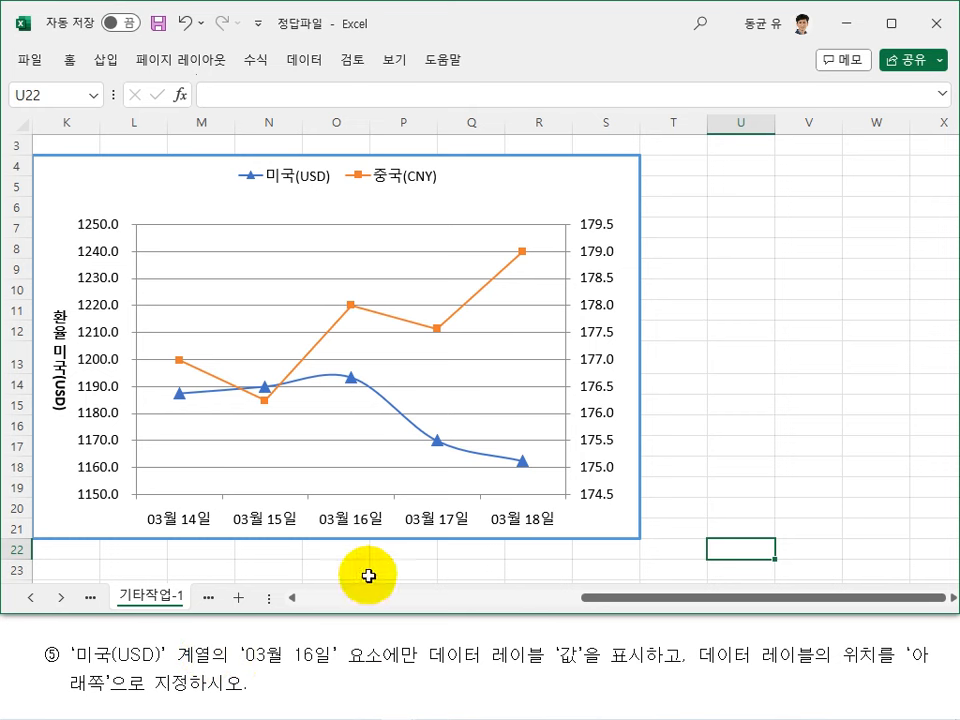
# Step: Add a data label to only the 03월 16일 point of the 미국(USD) series
pyautogui.click(354, 381)
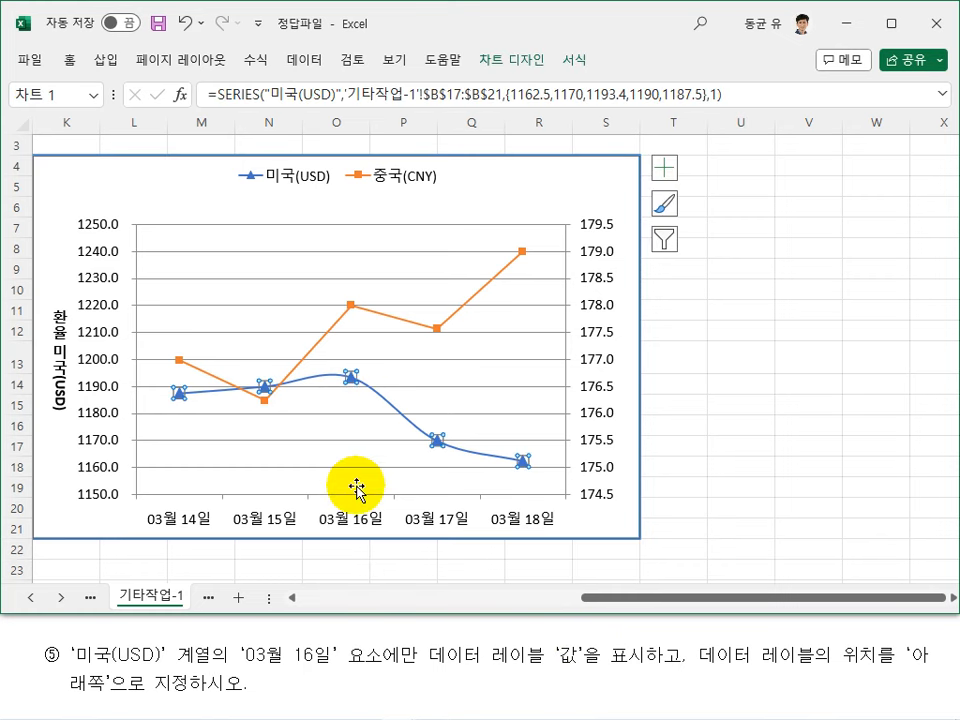
pyautogui.click(351, 377)
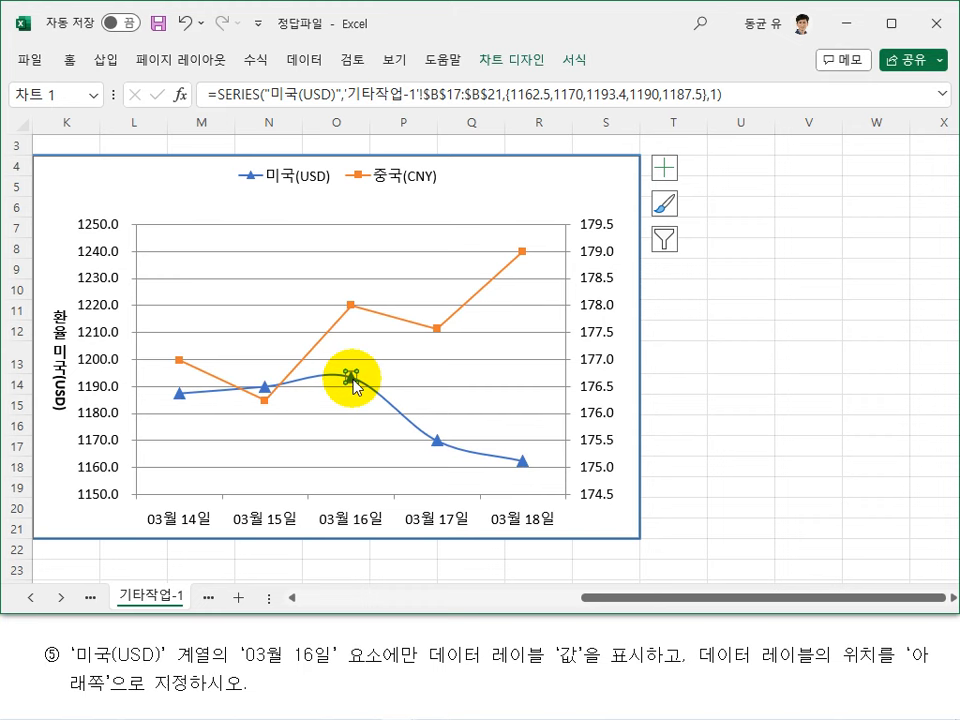
pyautogui.rightClick(352, 378)
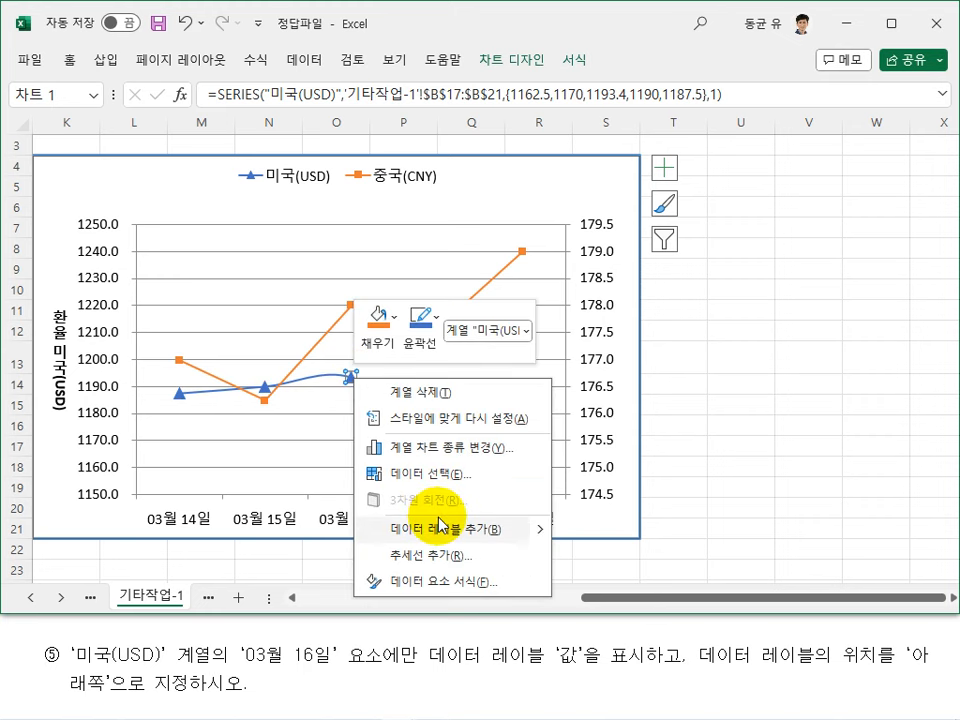
pyautogui.click(664, 527)
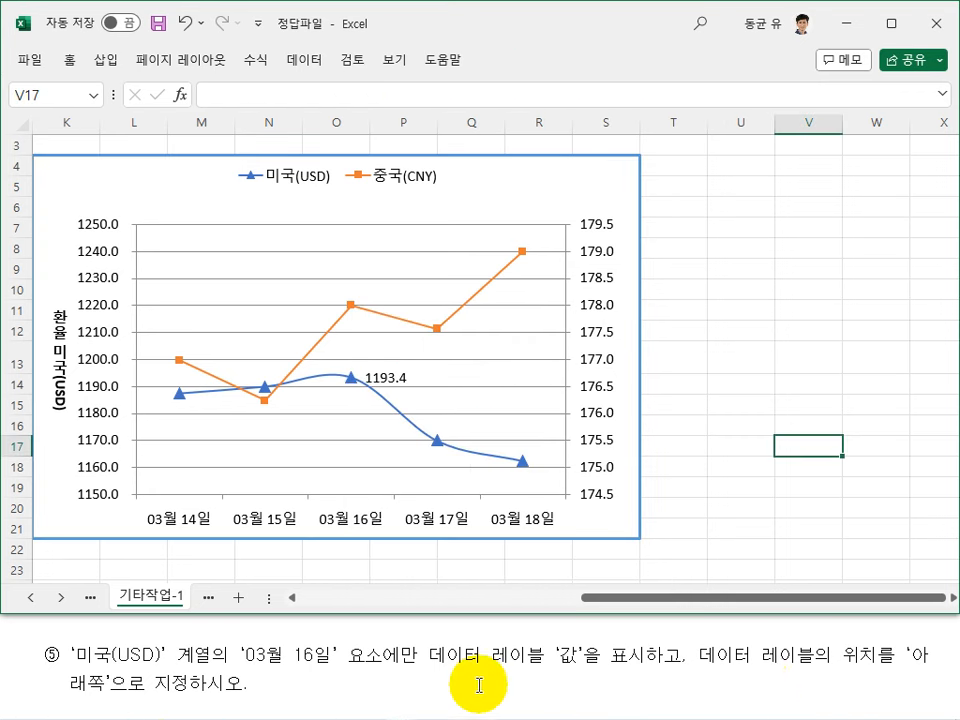
# Step: Set the position of the 03월 16일 data label to 아래쪽 and close the formatting pane
pyautogui.click(393, 378)
pyautogui.rightClick(397, 379)
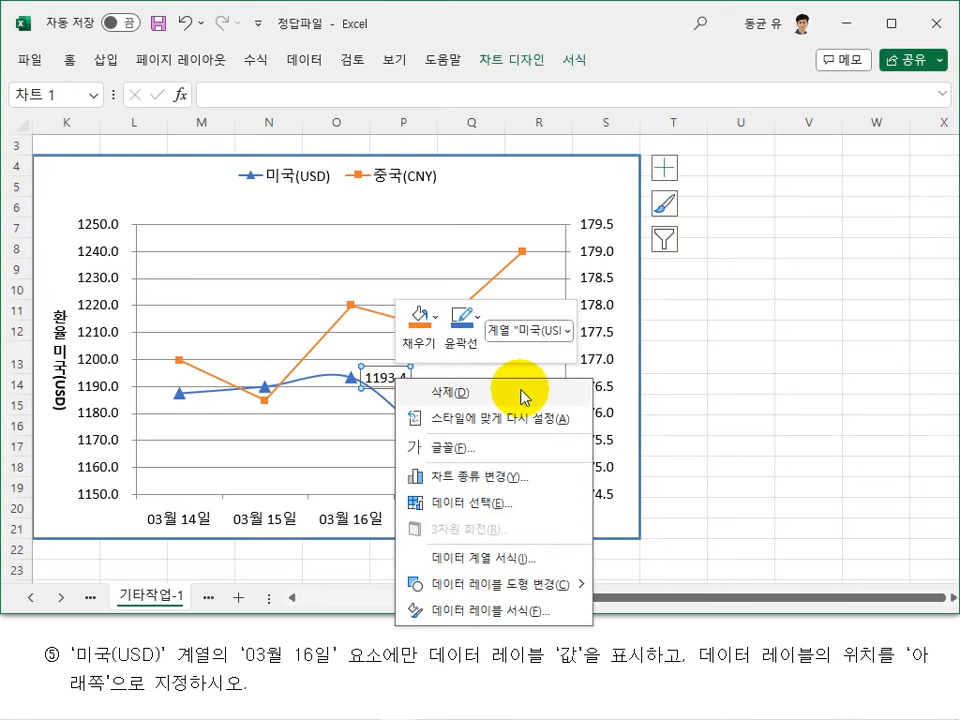
pyautogui.click(514, 612)
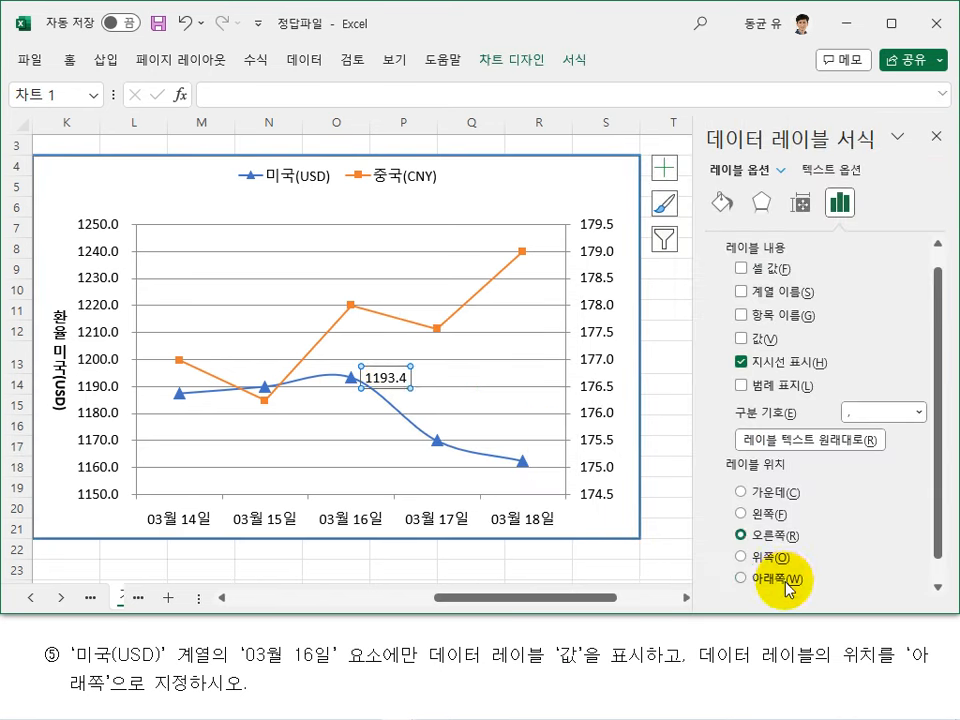
pyautogui.click(793, 578)
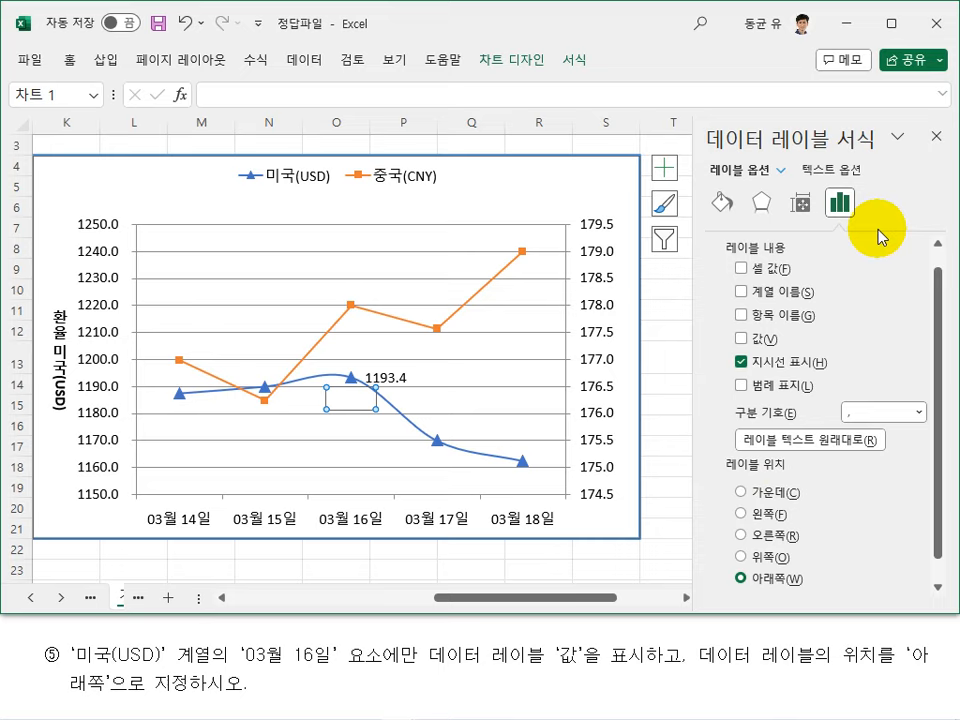
pyautogui.click(936, 136)
pyautogui.click(741, 424)
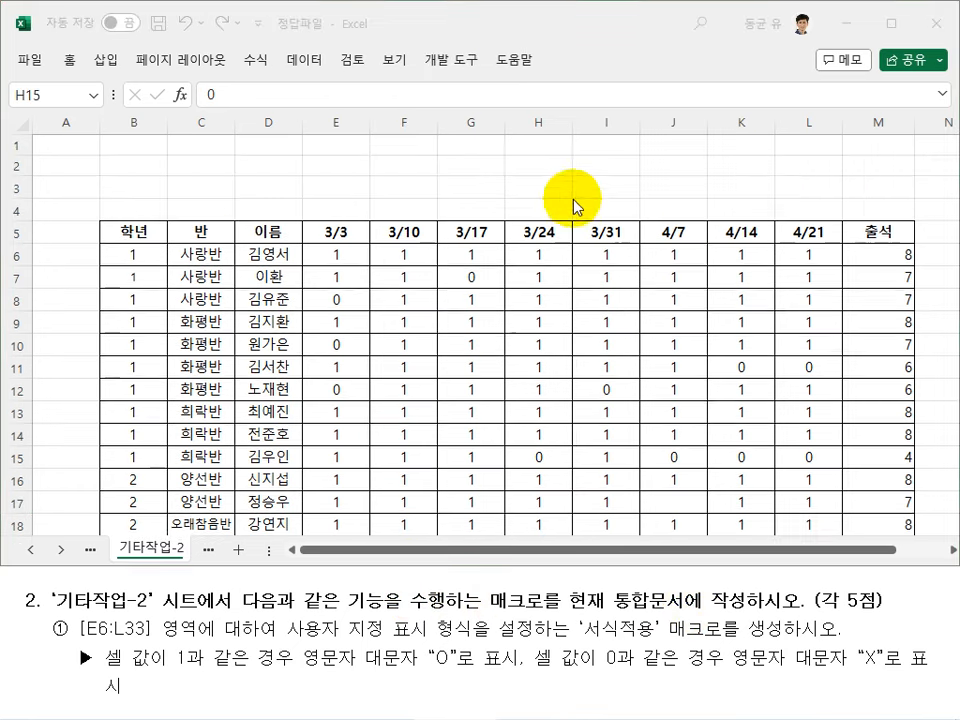
# Step: Start recording a macro named 서식적용, stored in the current workbook (현재 통합 문서), from an empty cell on 기타작업-2
pyautogui.click(550, 160)
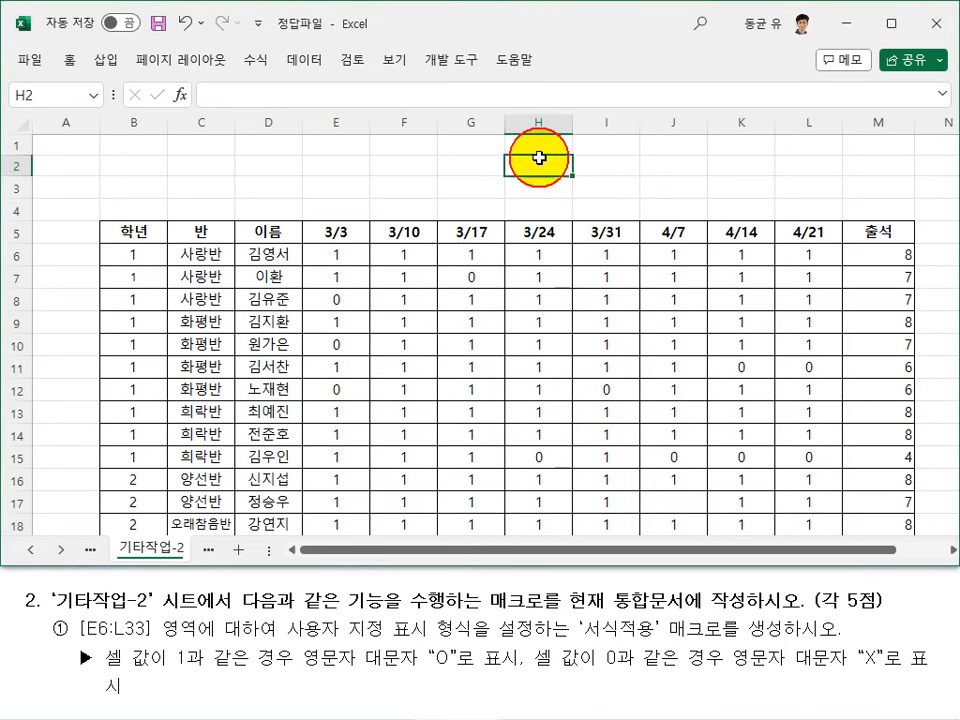
pyautogui.click(455, 62)
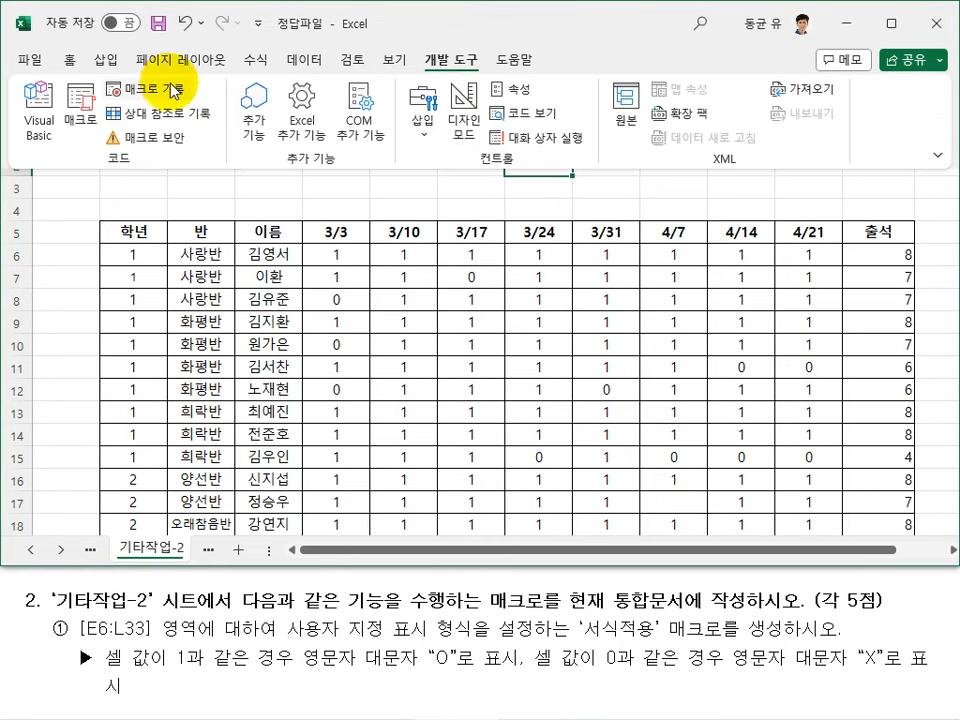
pyautogui.click(145, 88)
pyautogui.write('서식적용')
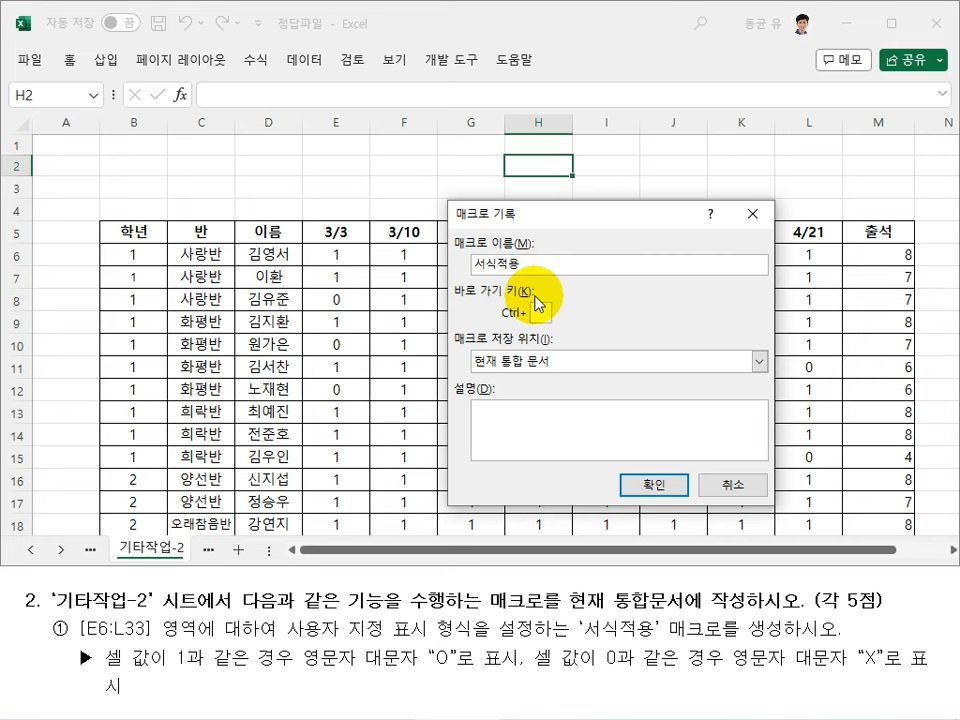
pyautogui.click(635, 485)
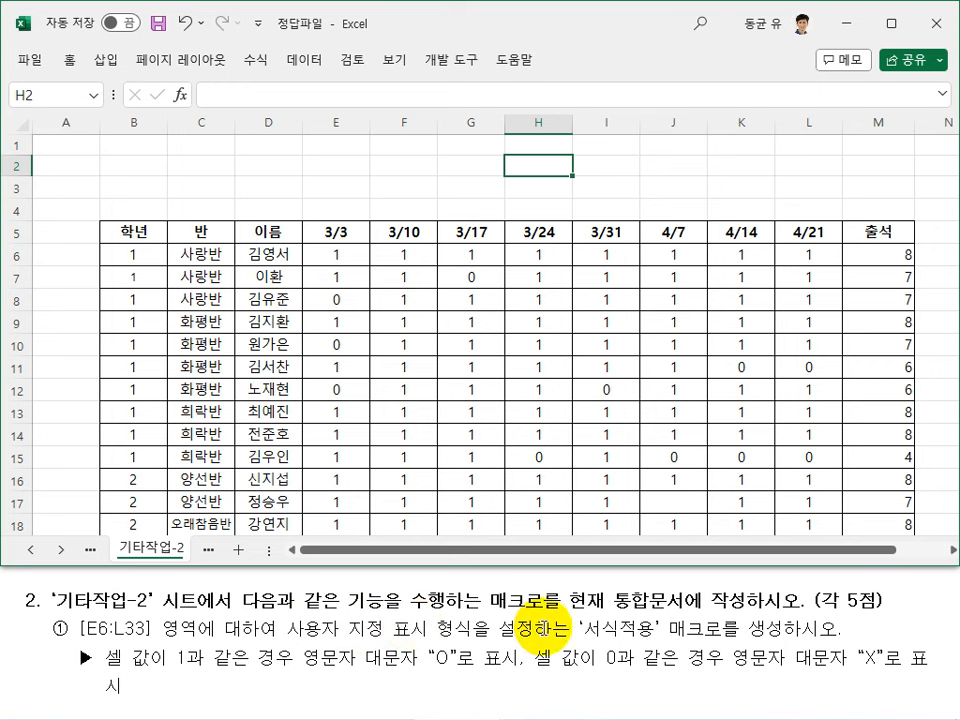
# Step: Enter the custom number format [=1]"O";[=0]"X" for the range E6:L33
pyautogui.click(345, 258)
pyautogui.moveTo(345, 258); pyautogui.dragTo(786, 553)
pyautogui.scroll(3, 469, 337)
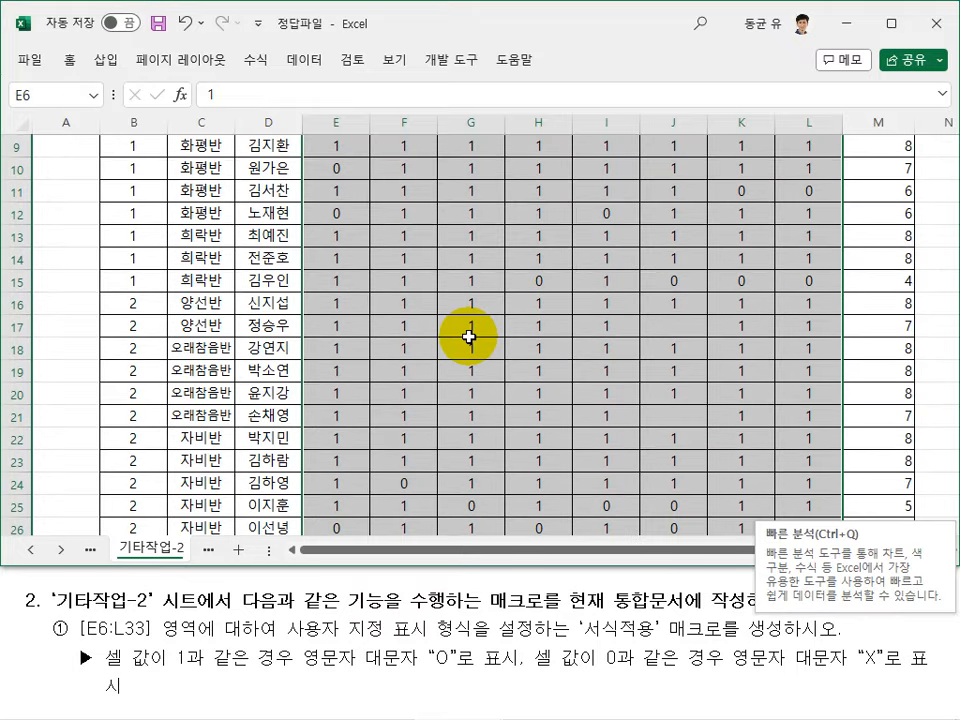
pyautogui.scroll(3, 469, 337)
pyautogui.hotkey('ctrl', '1')
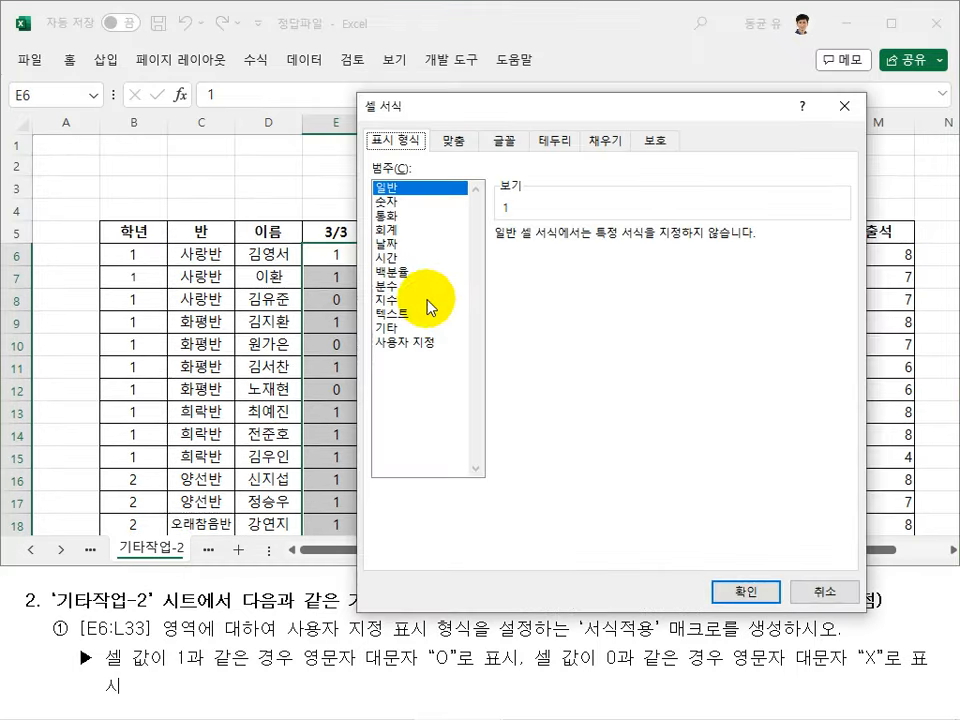
pyautogui.click(450, 271)
pyautogui.click(568, 183)
pyautogui.press('BackSpace')
pyautogui.press('BackSpace')
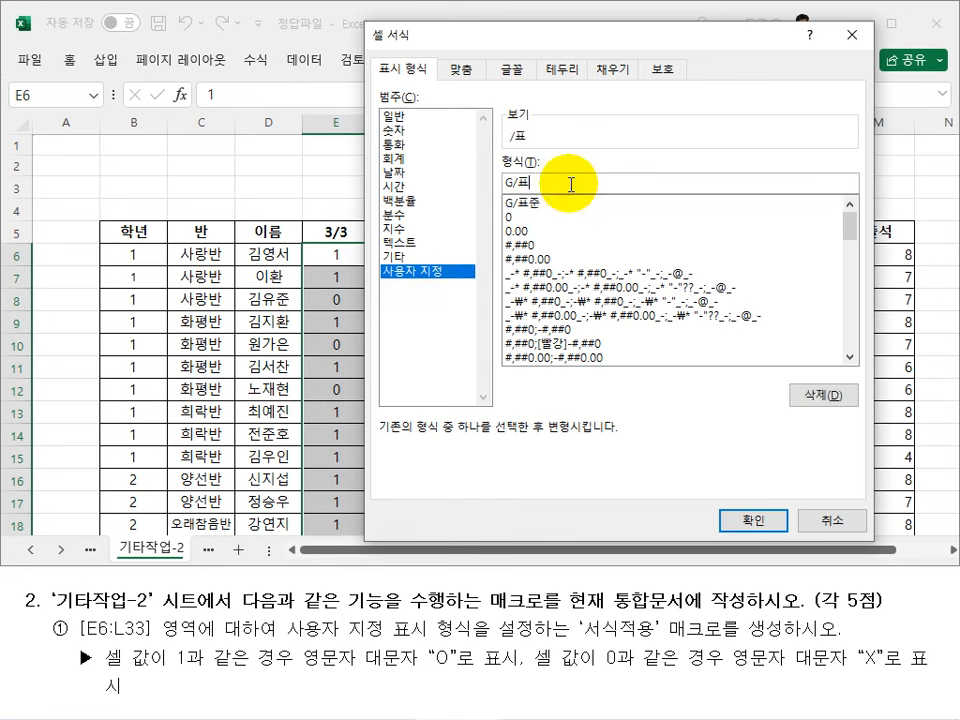
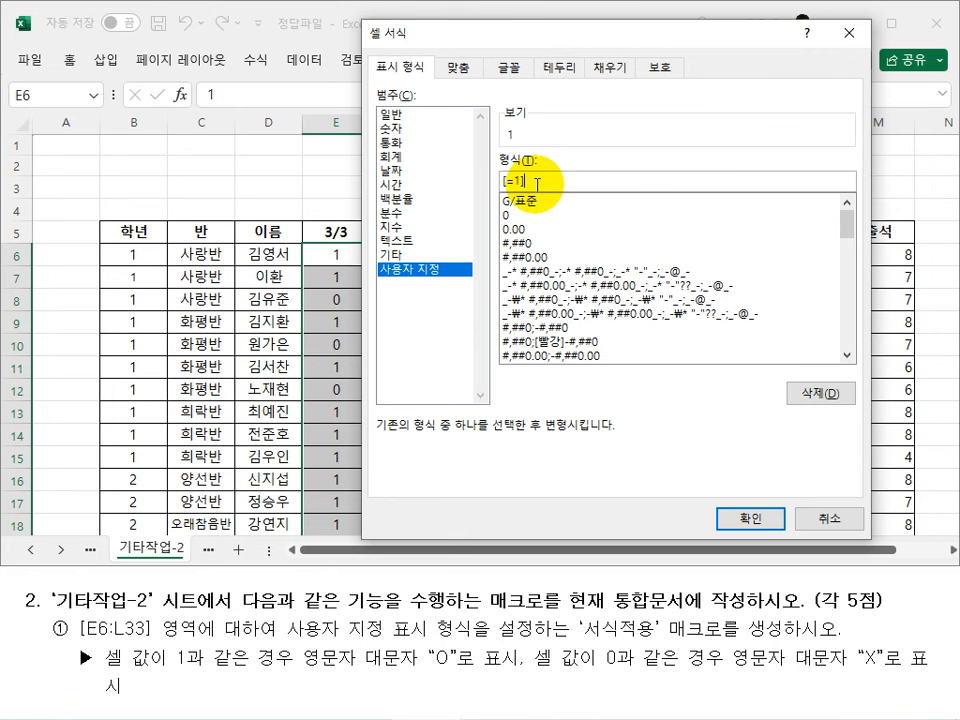
pyautogui.write('O";[=0')
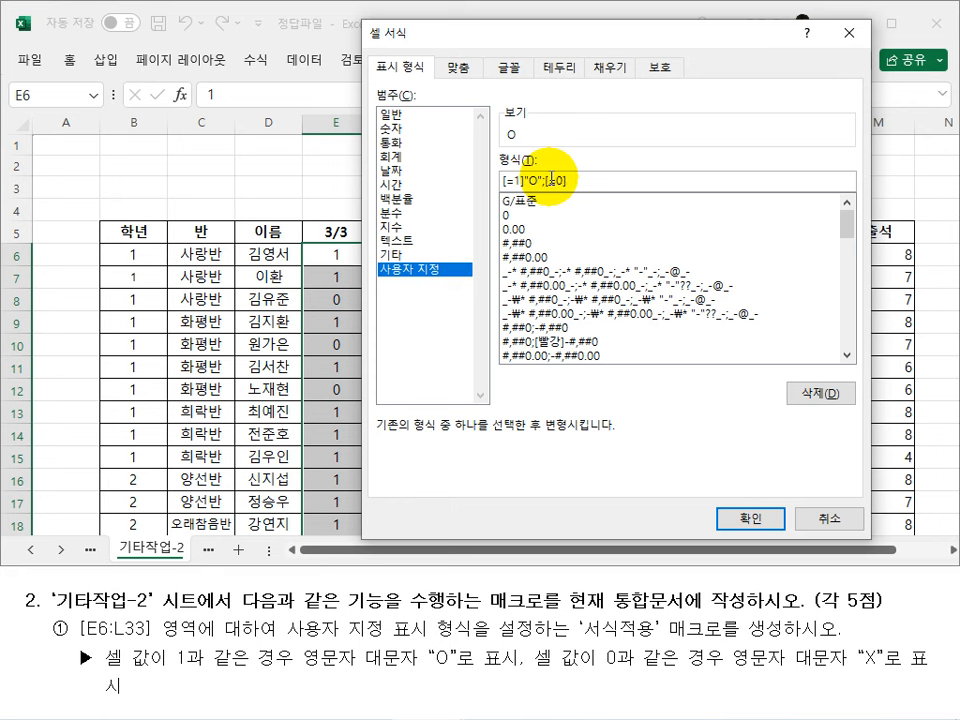
pyautogui.write('"X"')
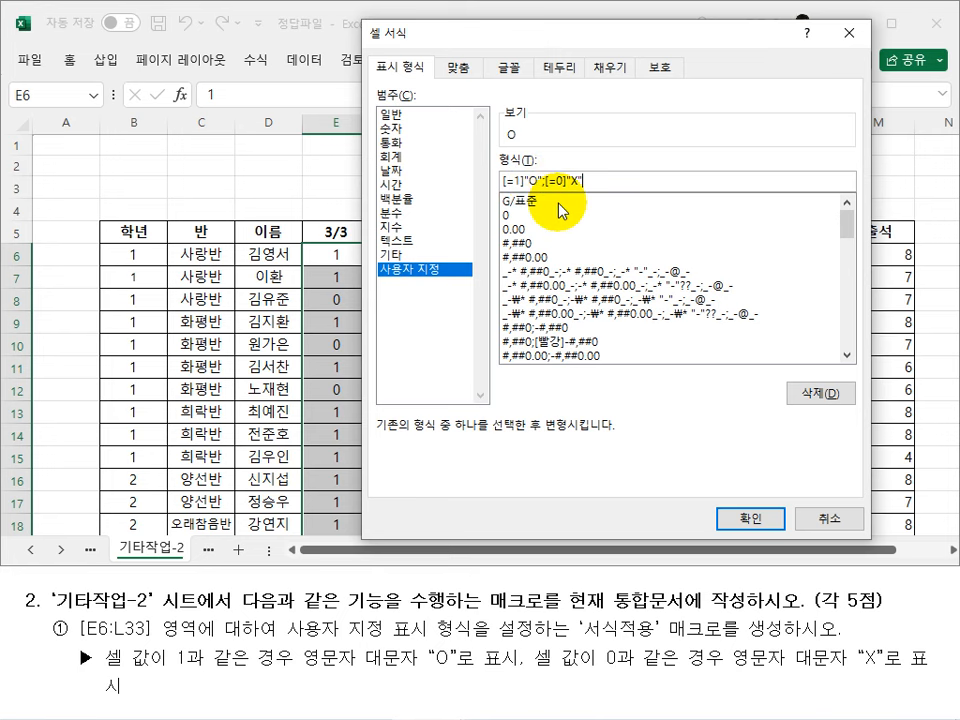
# Step: Re-enter the [=0] condition before "X" in the custom format code and apply the format to the selected range
pyautogui.moveTo(650, 37); pyautogui.dragTo(317, 43)
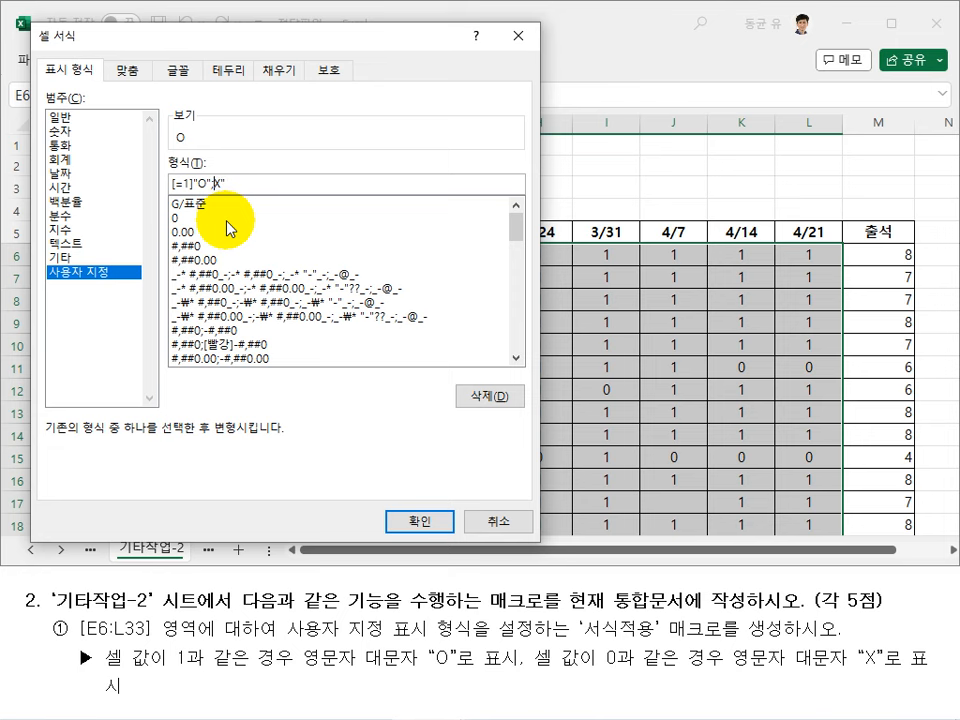
pyautogui.write('[=0]')
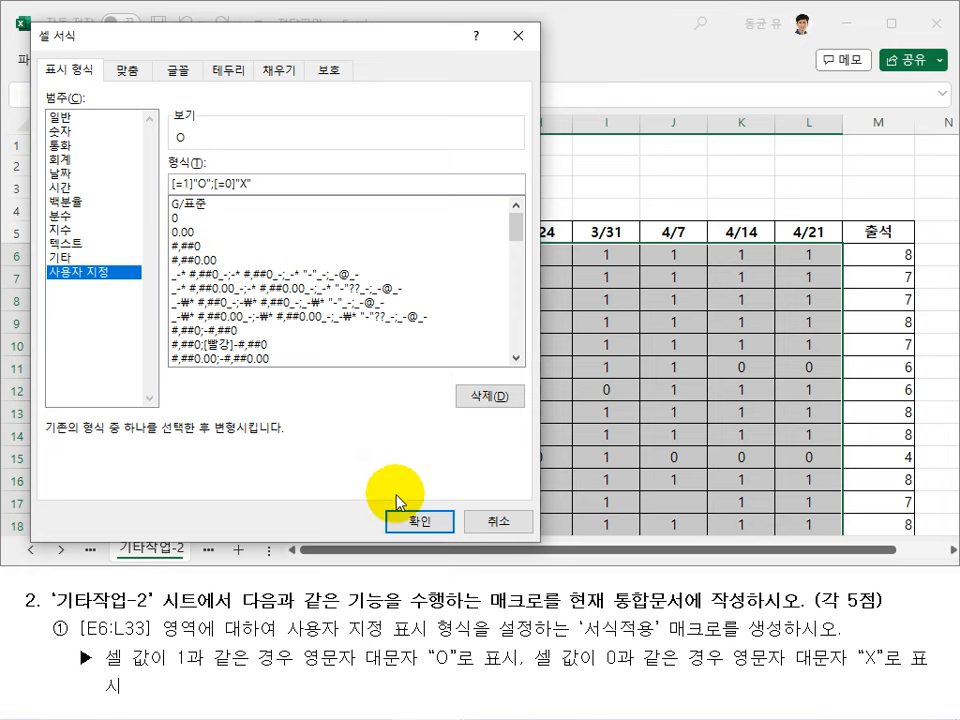
pyautogui.click(405, 518)
pyautogui.click(603, 390)
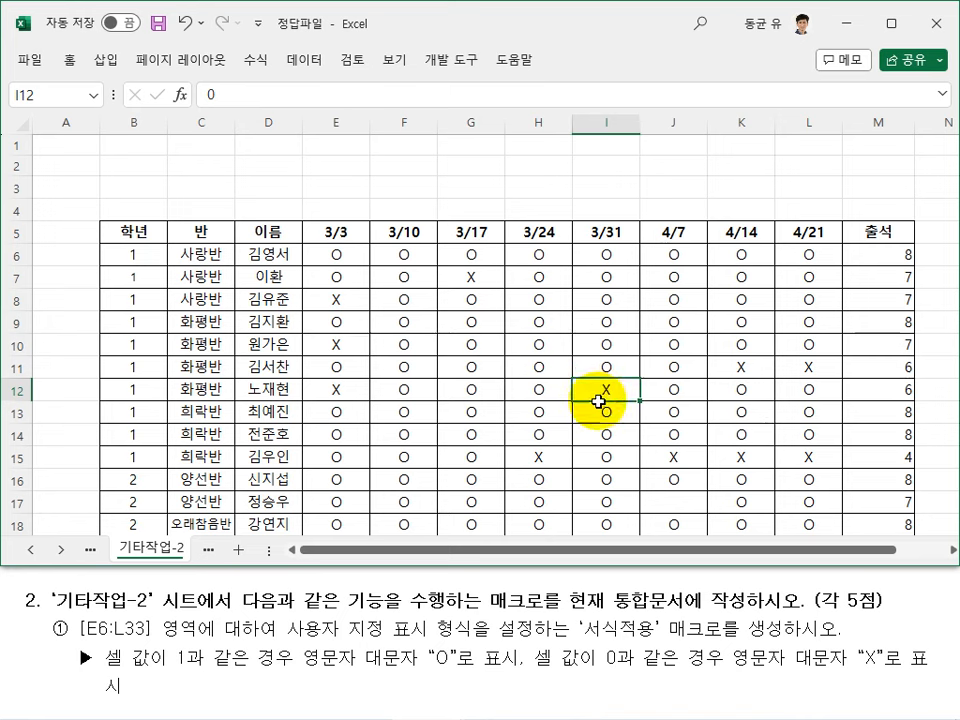
# Step: Select an empty cell above the table and stop recording the macro
pyautogui.click(502, 167)
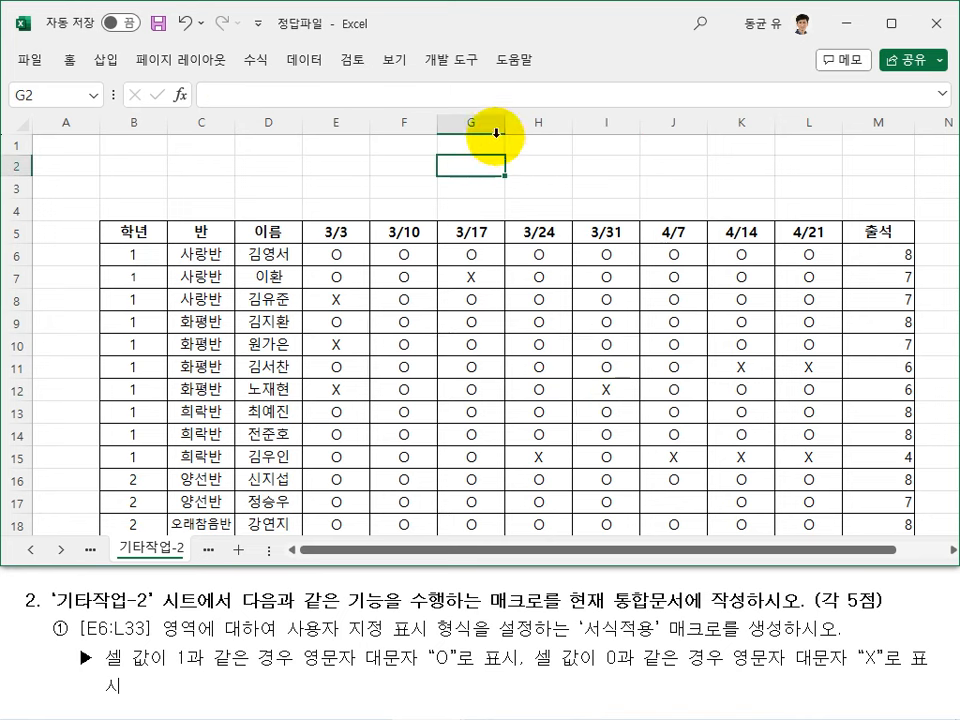
pyautogui.click(451, 60)
pyautogui.click(150, 89)
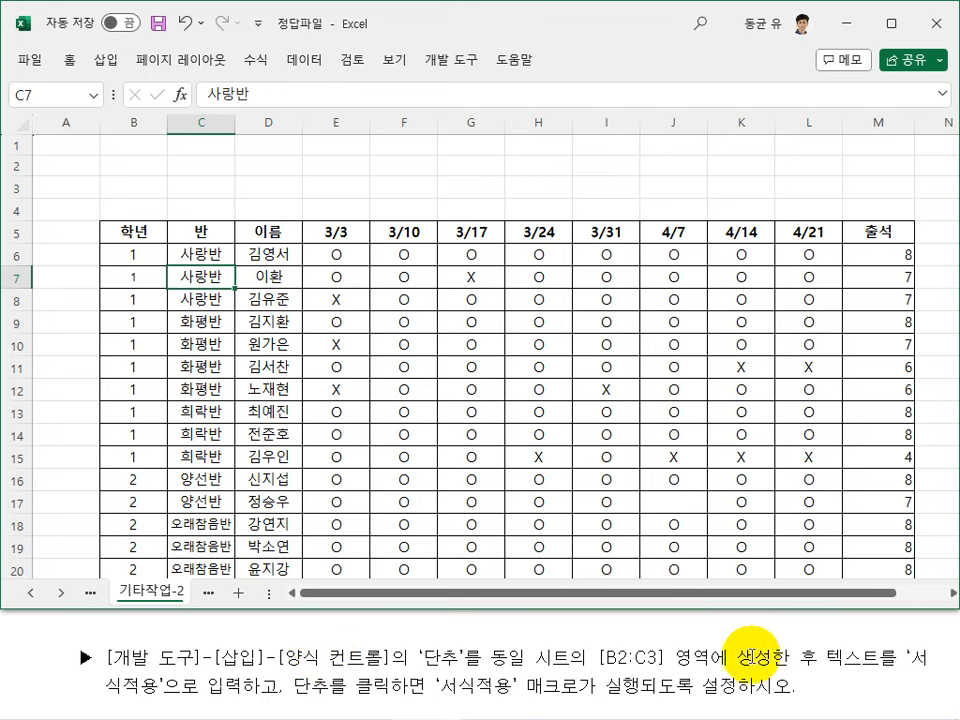
# Step: Insert a form control button (단추) exactly over B2:C3 and assign the 서식적용 macro to it
pyautogui.moveTo(144, 167); pyautogui.dragTo(217, 179)
pyautogui.click(217, 179)
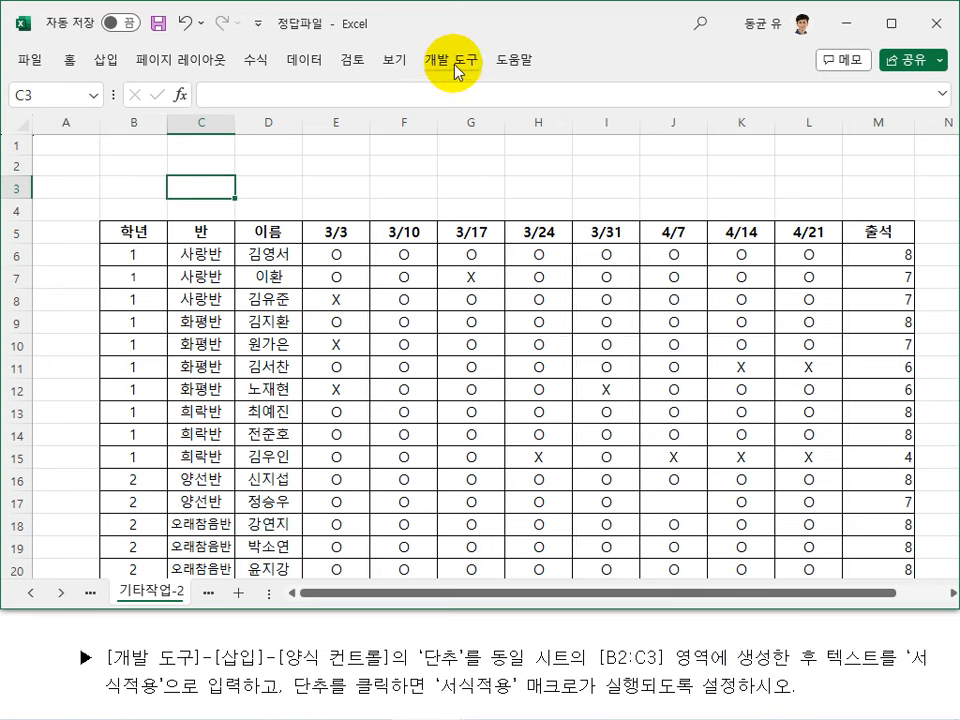
pyautogui.click(458, 61)
pyautogui.click(432, 124)
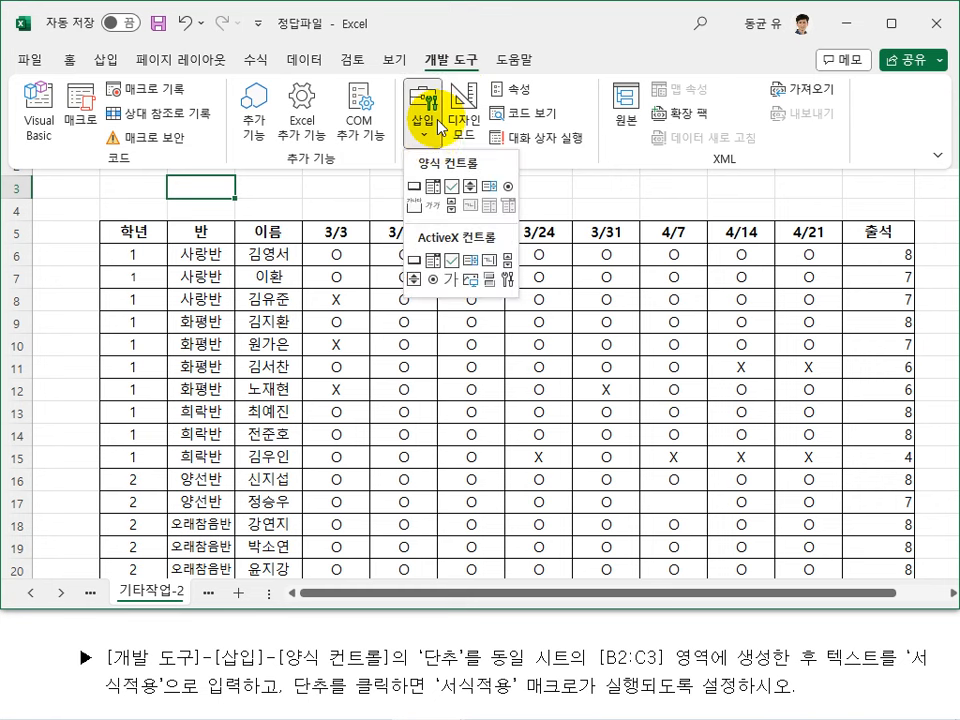
pyautogui.click(418, 190)
pyautogui.press('alt')
pyautogui.moveTo(114, 154); pyautogui.dragTo(225, 196)
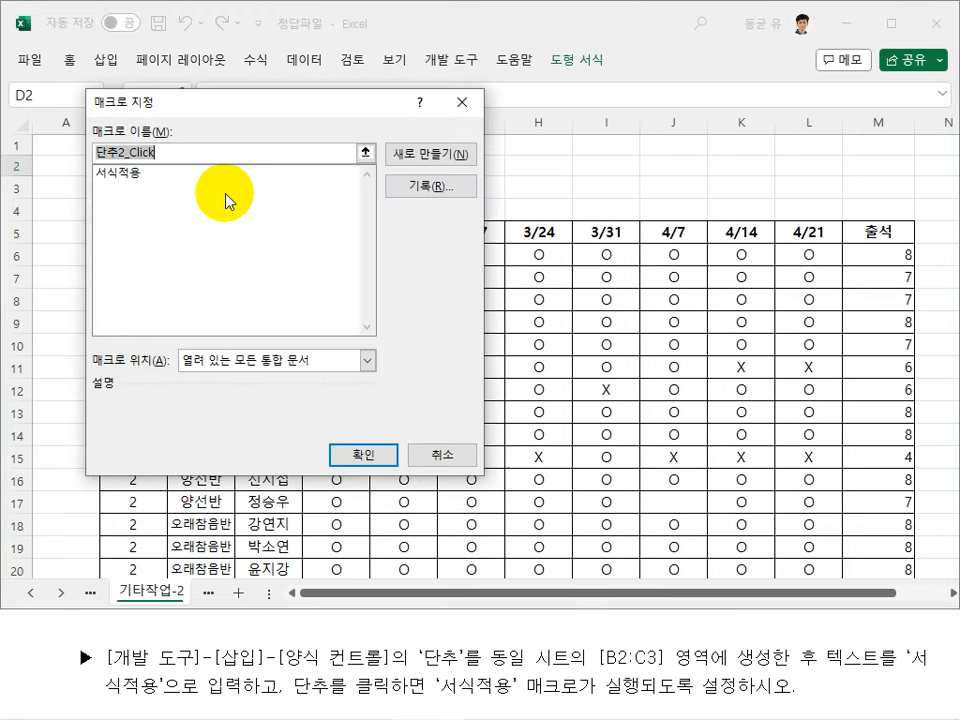
pyautogui.click(127, 181)
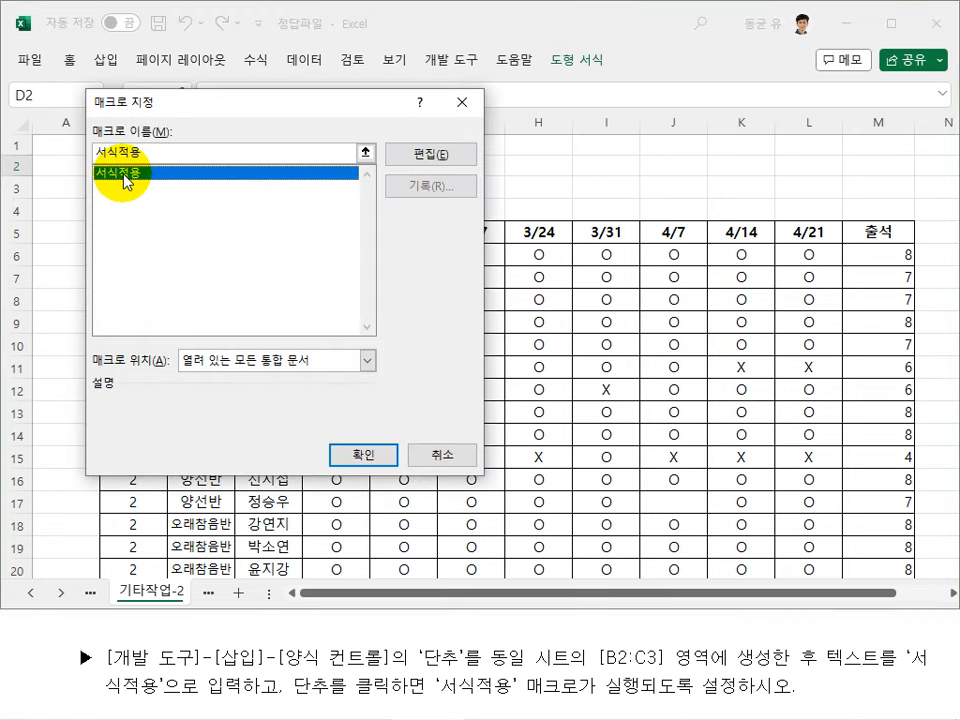
pyautogui.click(358, 455)
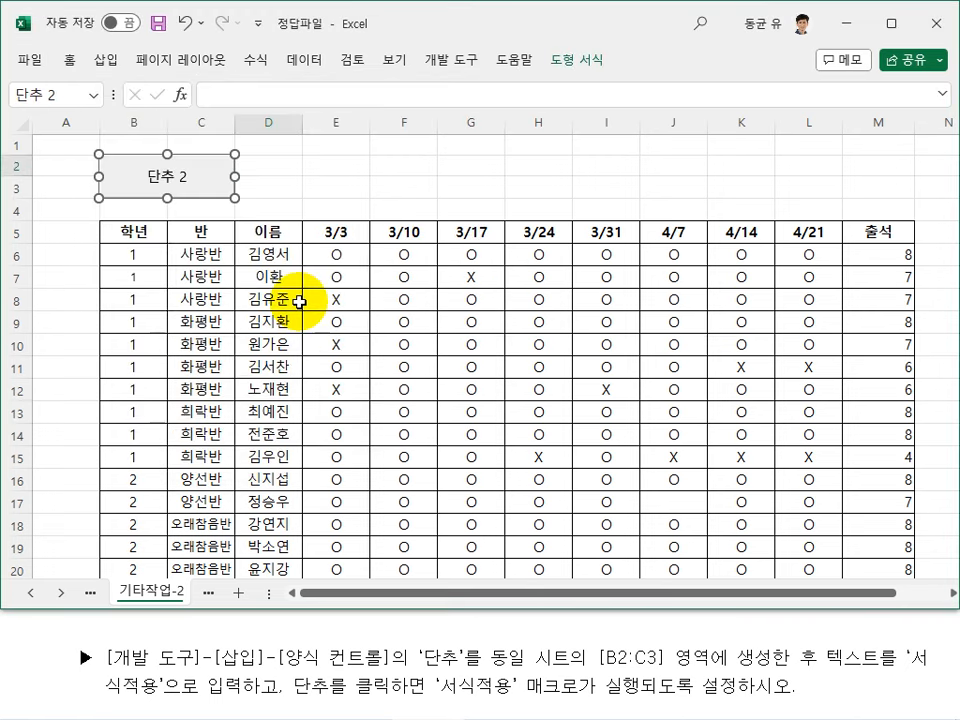
# Step: Replace the caption of the button over B2:C3 with 서식적용
pyautogui.click(151, 178)
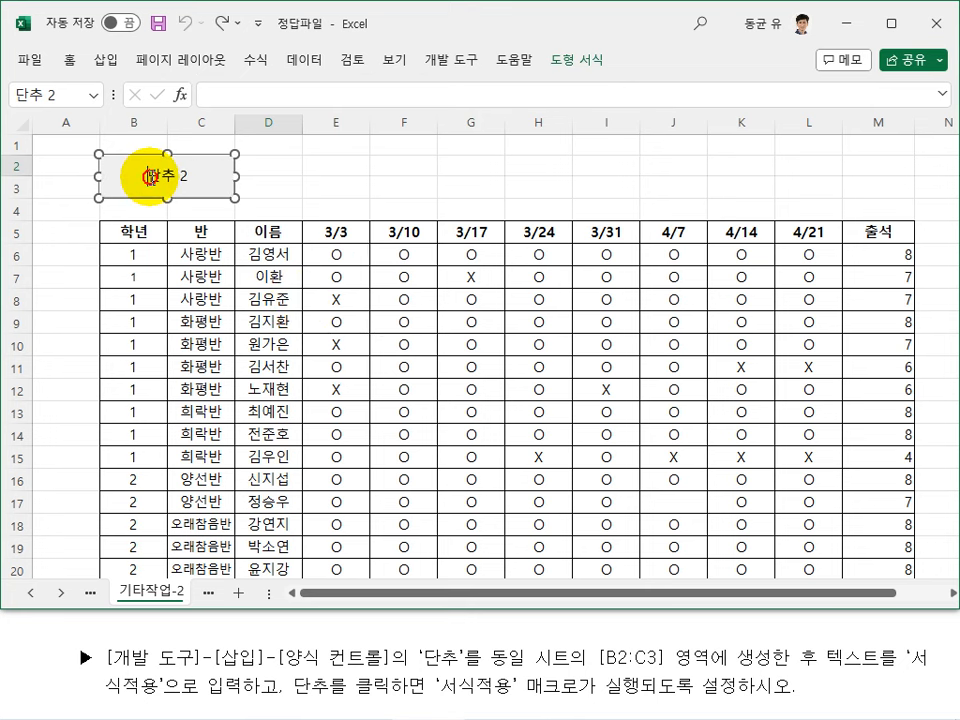
pyautogui.press('Delete')
pyautogui.press('Delete')
pyautogui.press('Delete')
pyautogui.press('Delete')
pyautogui.write('서식적용')
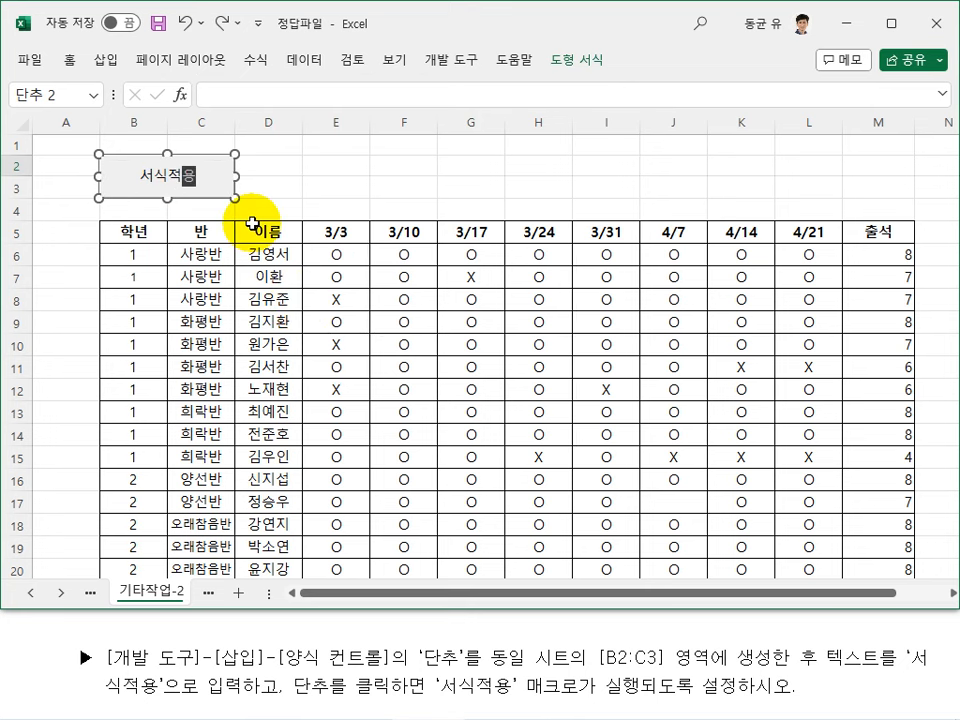
# Step: Finish editing the button's caption and run the 서식적용 macro from its button
pyautogui.click(382, 182)
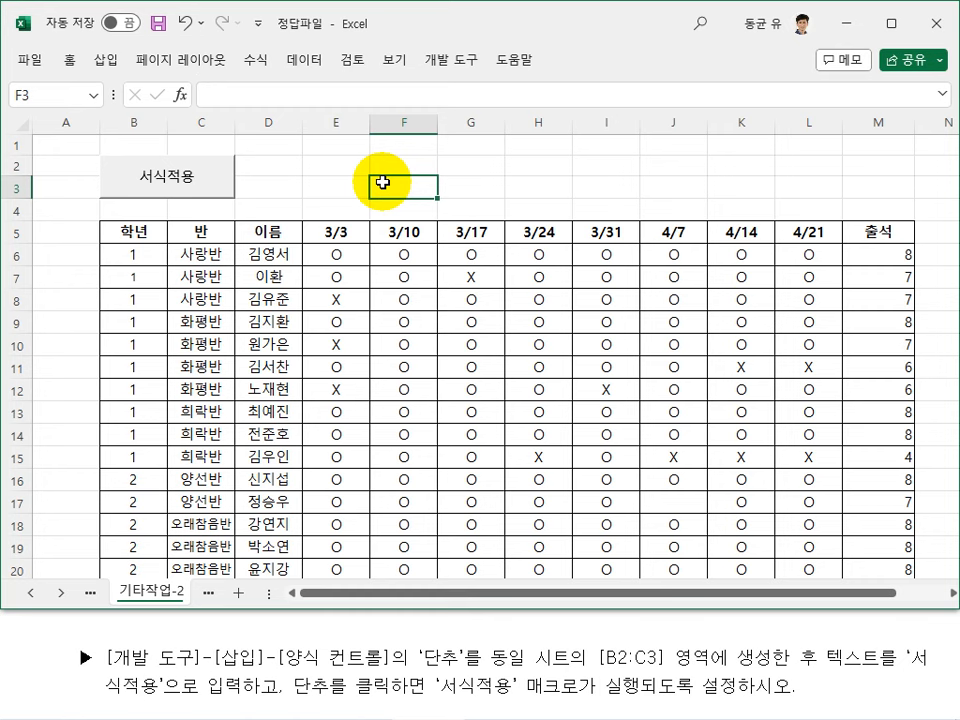
pyautogui.click(192, 178)
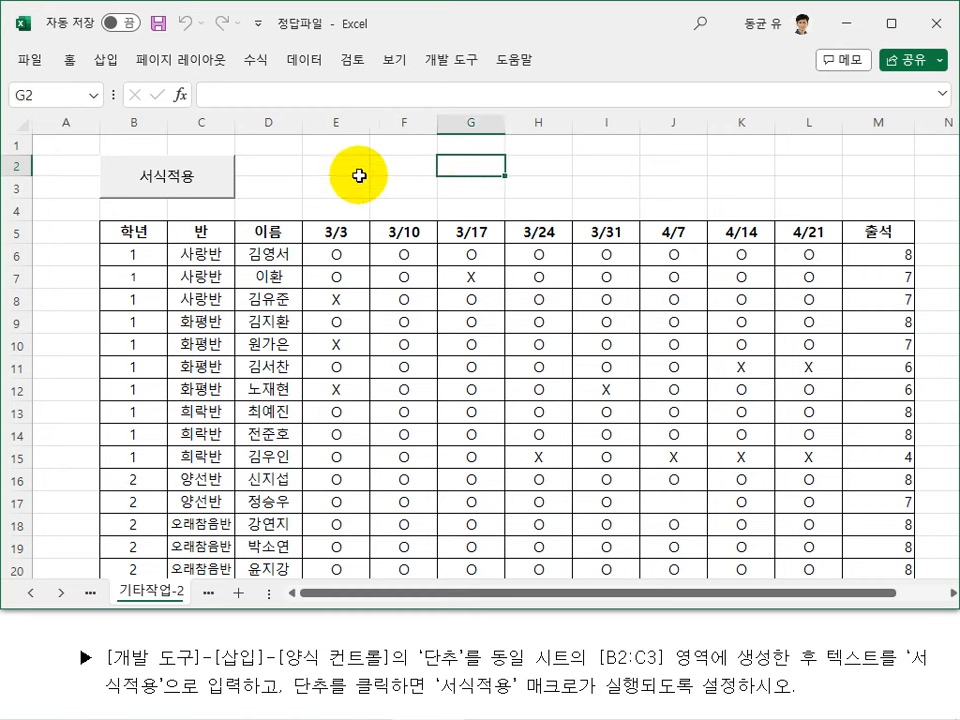
pyautogui.click(360, 174)
pyautogui.click(192, 180)
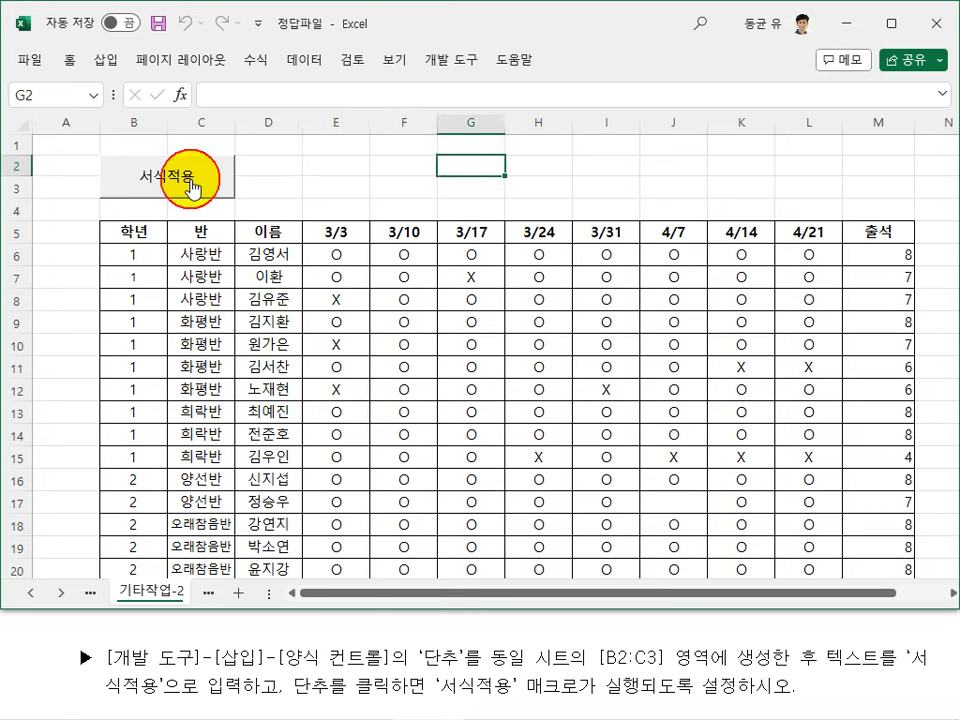
# Step: Reset the number format of the attendance range E6:L33 to 일반 (General)
pyautogui.moveTo(336, 253); pyautogui.dragTo(707, 461)
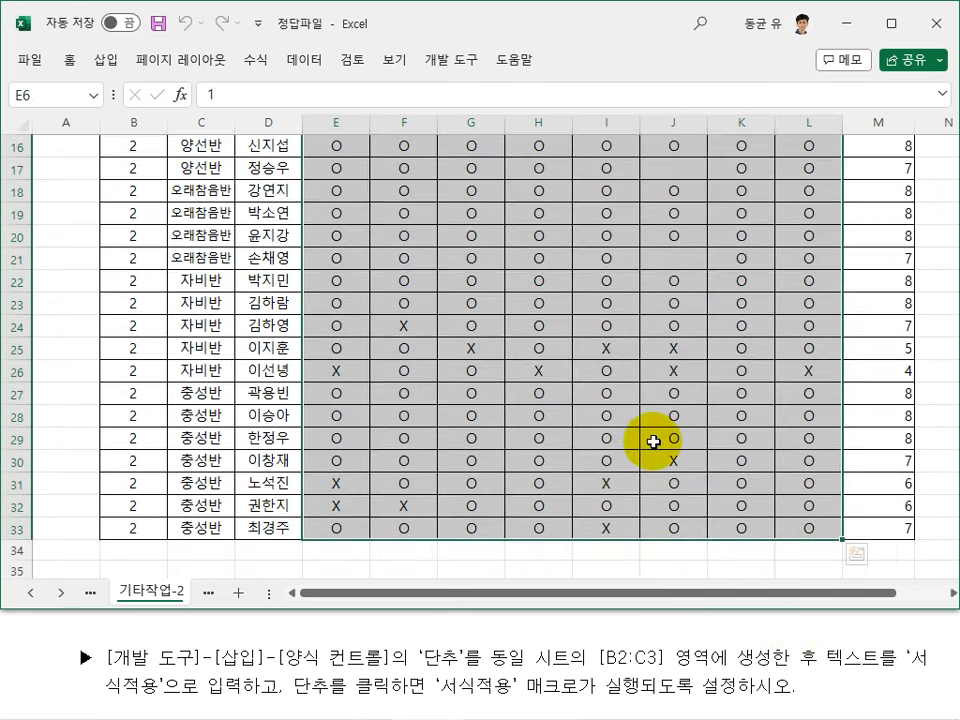
pyautogui.hotkey('ctrl', '1')
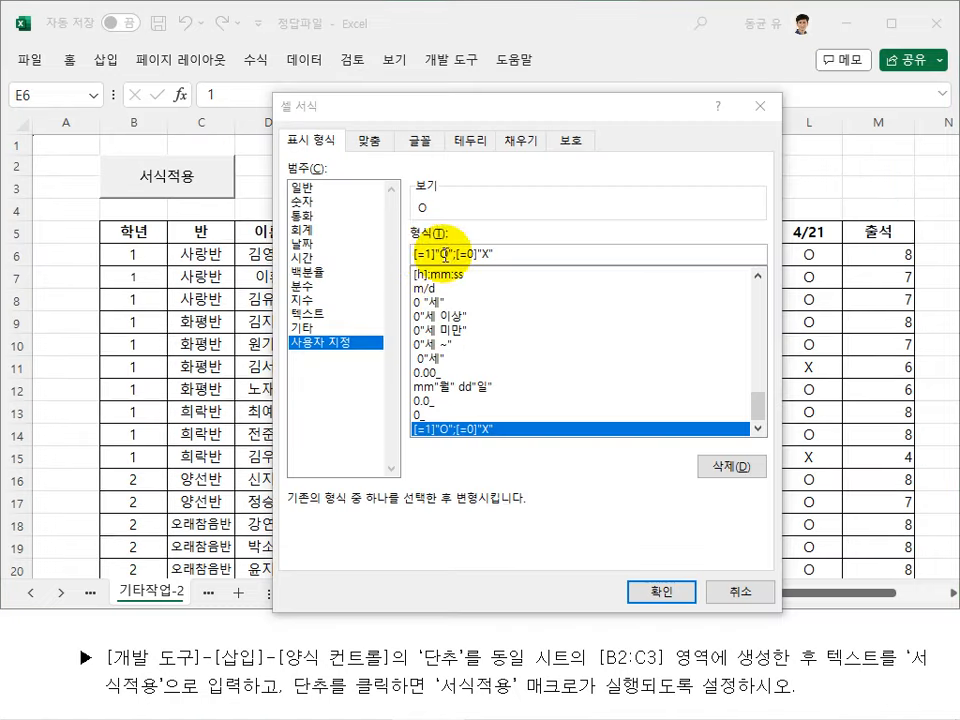
pyautogui.click(303, 198)
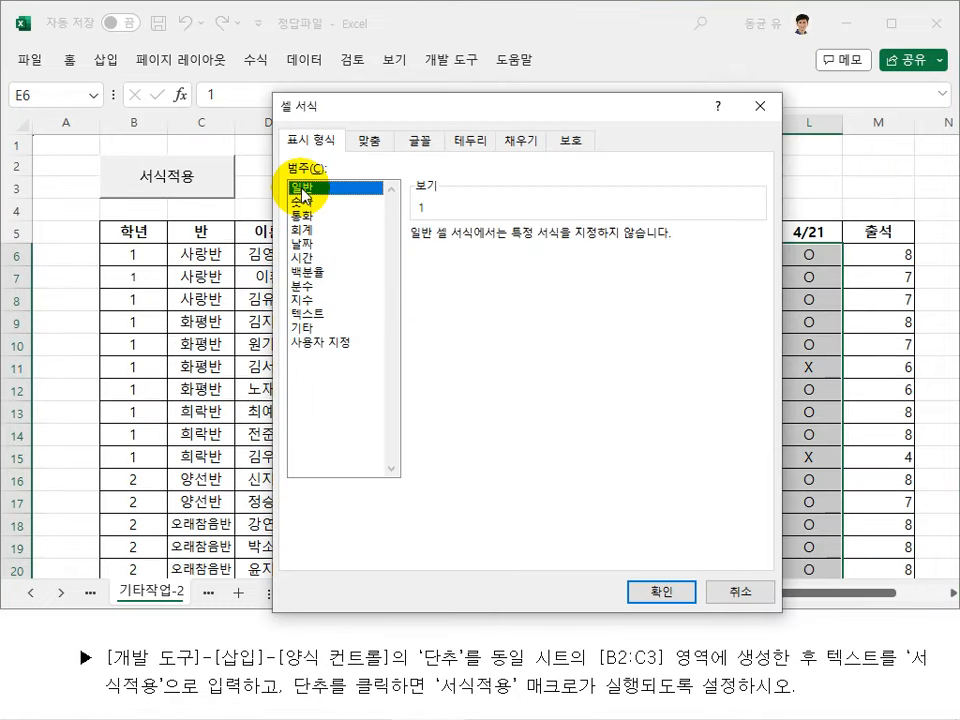
pyautogui.click(668, 588)
# Step: Deselect the range and run the 서식적용 macro again from its button to reapply the O/X format
pyautogui.click(536, 364)
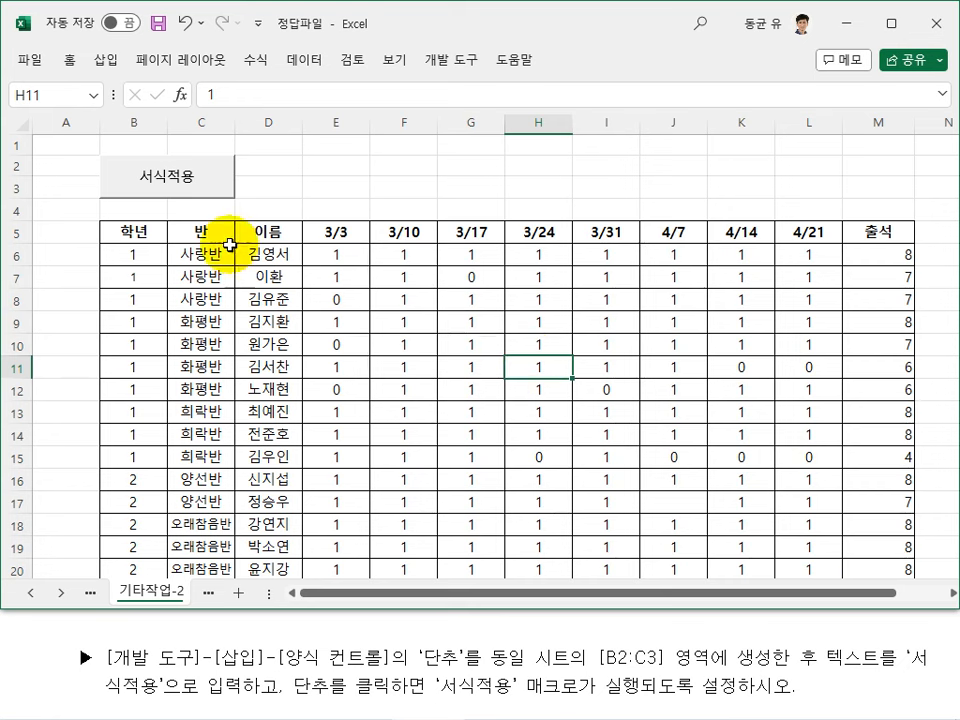
pyautogui.click(189, 183)
pyautogui.click(413, 184)
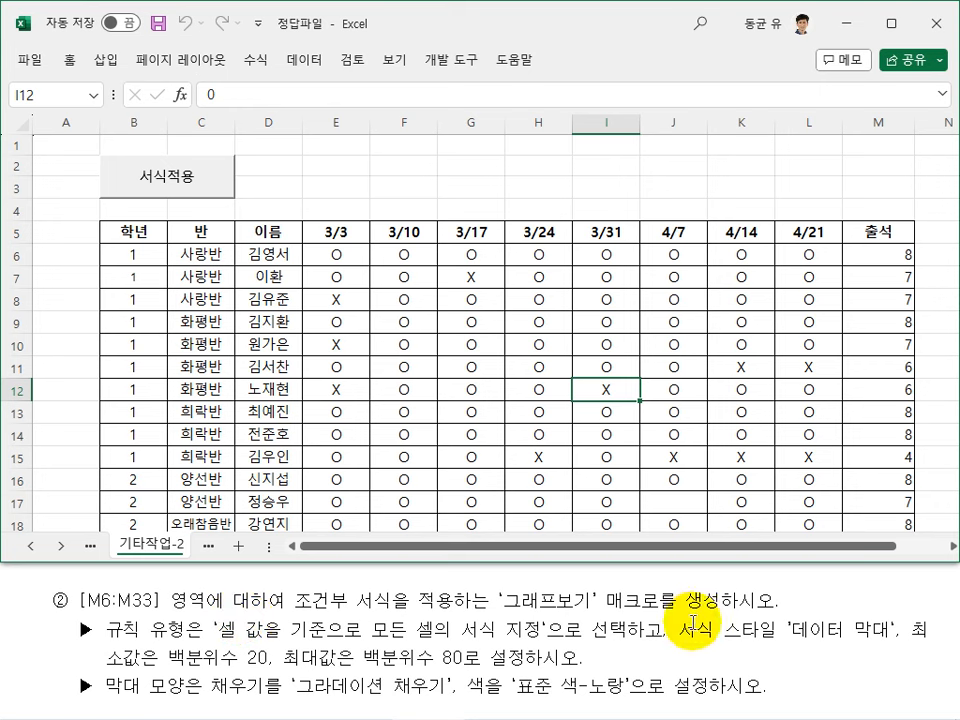
# Step: Select an empty cell above the table and start recording a macro named 그래프보기 in the current workbook
pyautogui.click(609, 166)
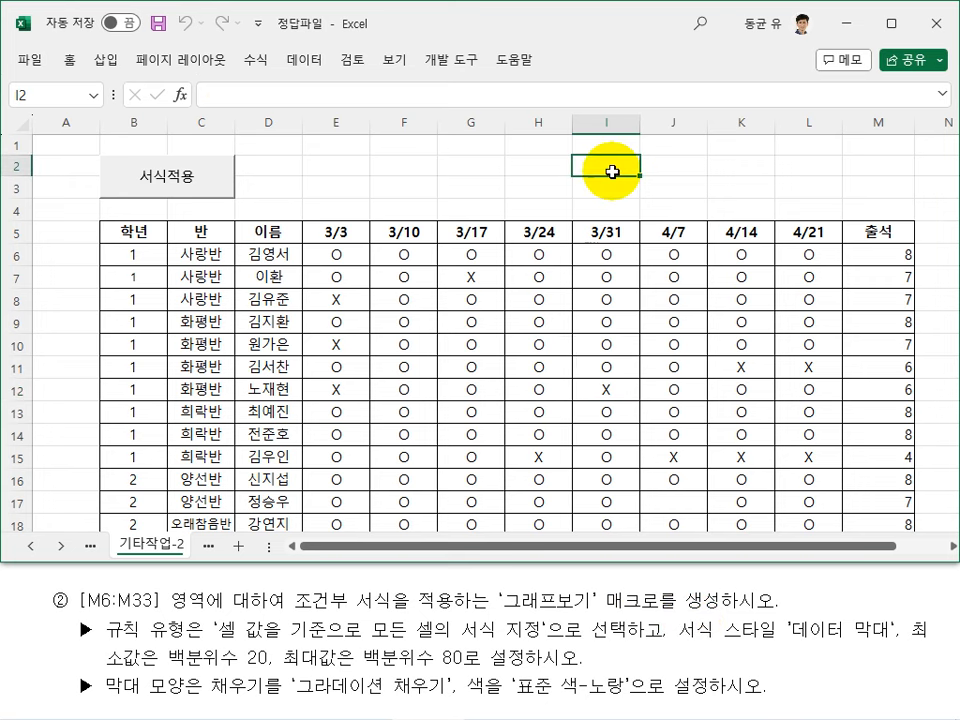
pyautogui.click(447, 60)
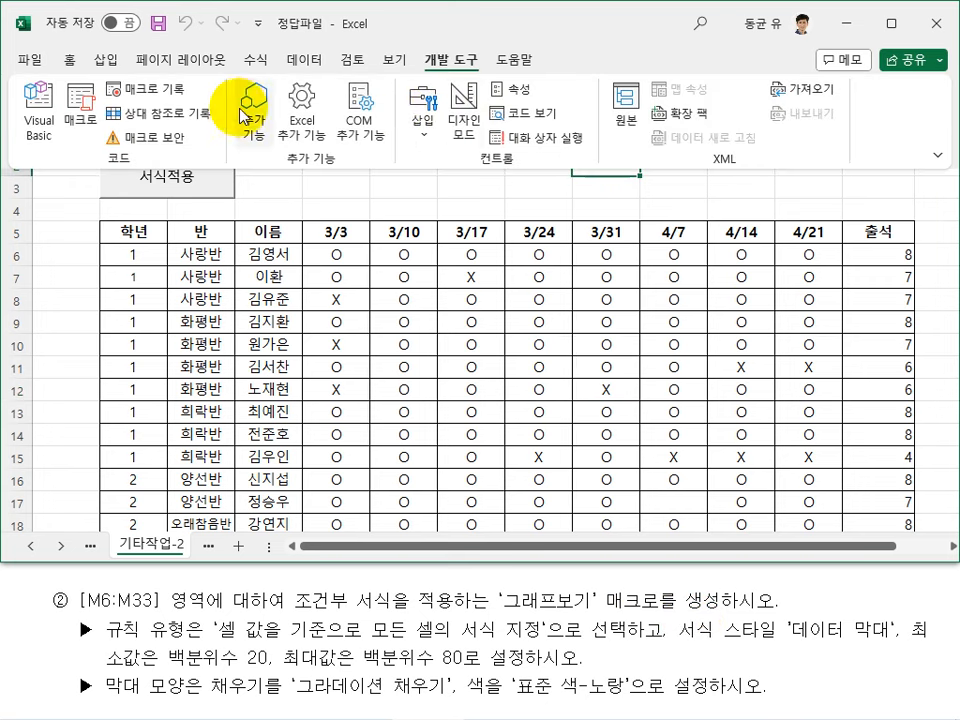
pyautogui.click(179, 95)
pyautogui.write('그래프보기')
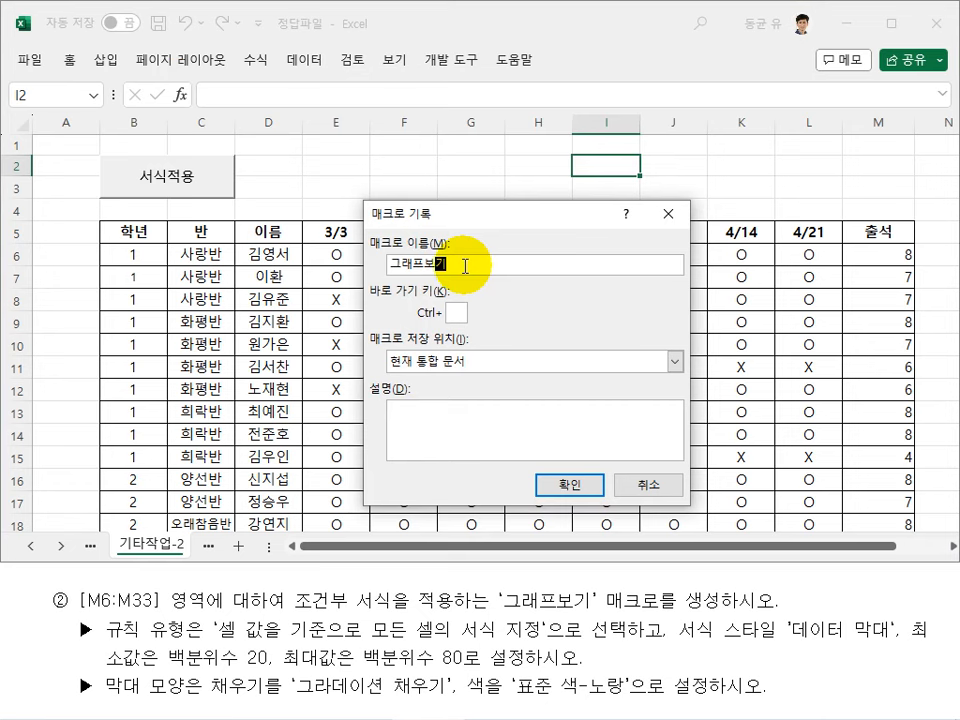
pyautogui.click(567, 485)
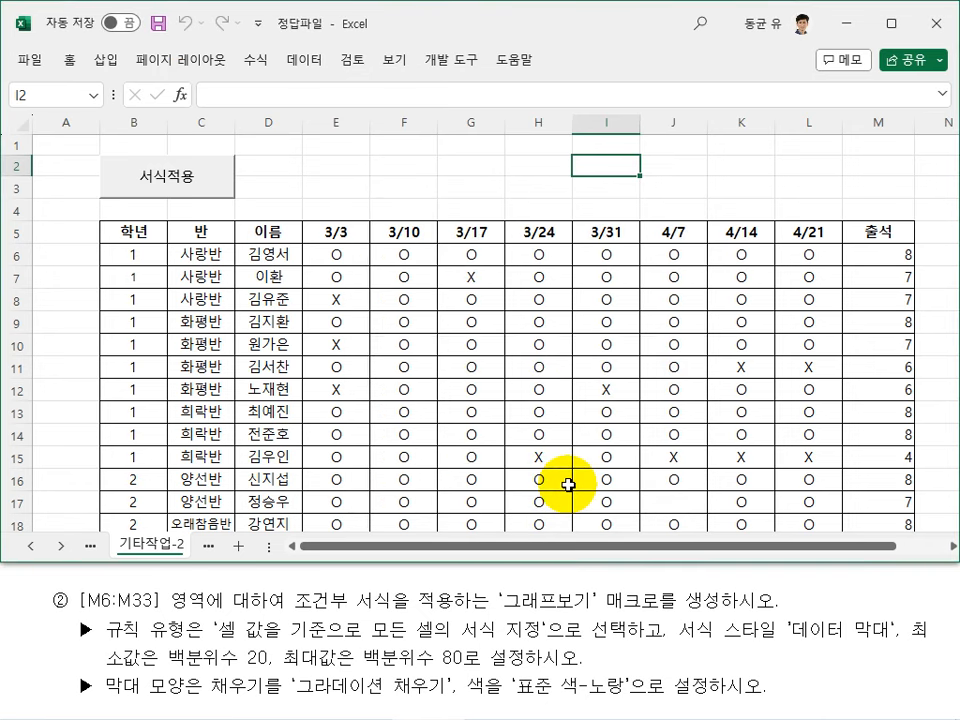
# Step: Select M6:M33 and start a custom data bar (데이터 막대) conditional formatting rule based on cell values
pyautogui.moveTo(893, 261); pyautogui.dragTo(859, 471)
pyautogui.scroll(6, 354, 214)
pyautogui.click(67, 64)
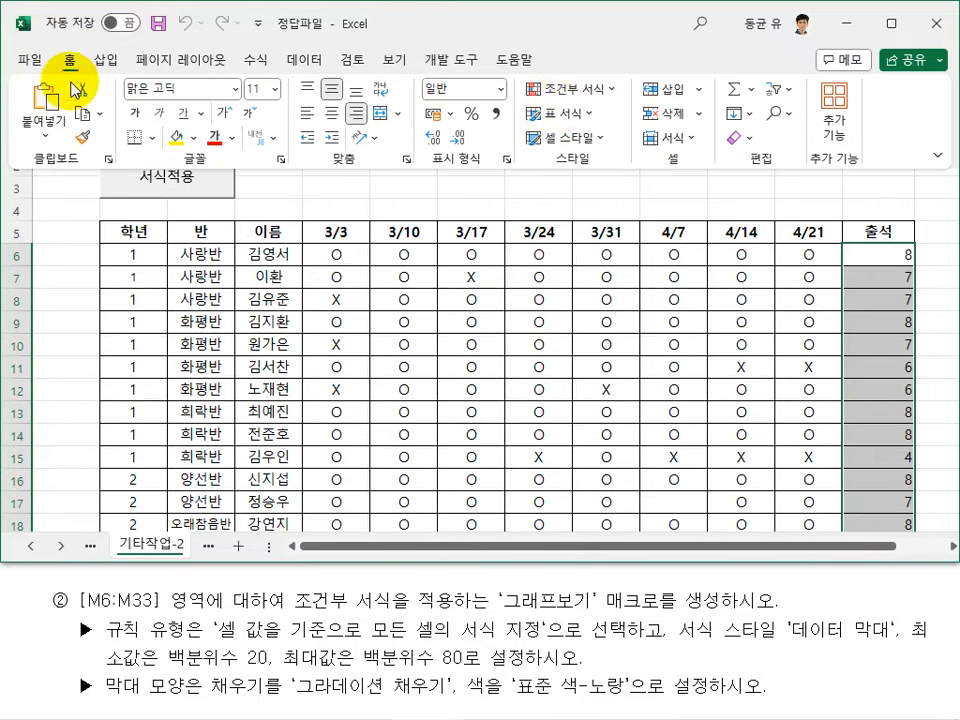
pyautogui.click(594, 89)
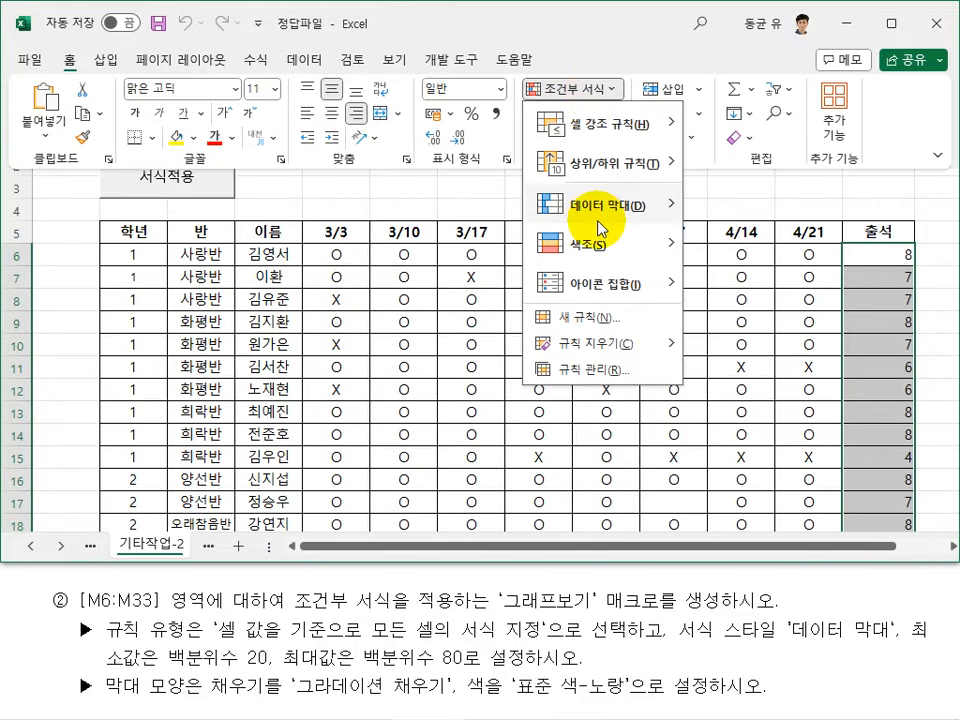
pyautogui.moveTo(597, 220)
pyautogui.click(776, 421)
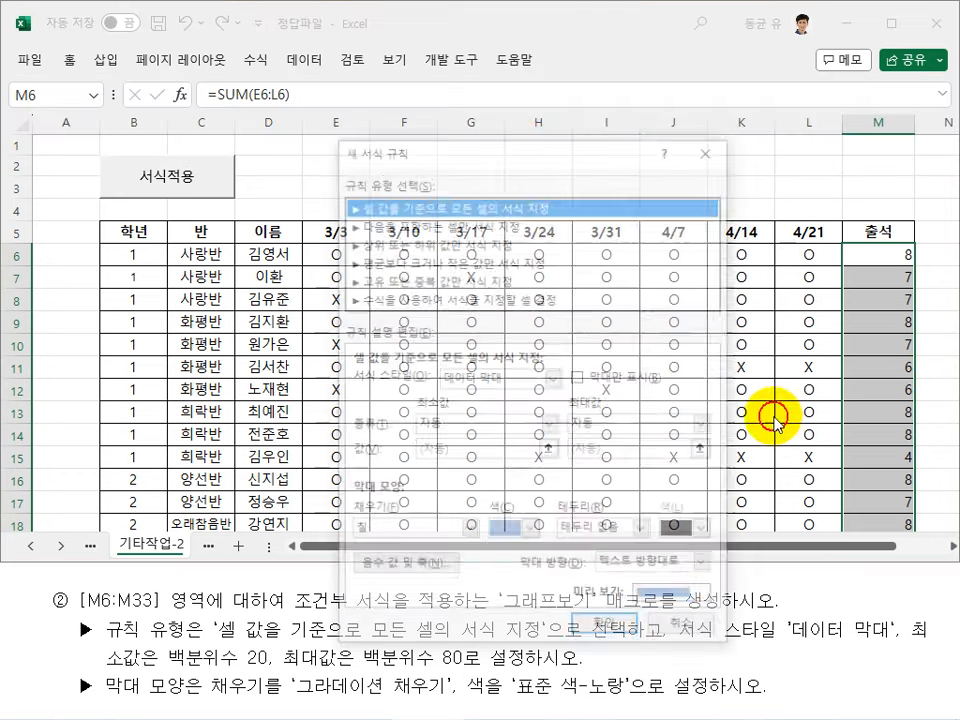
pyautogui.moveTo(536, 156); pyautogui.dragTo(550, 45)
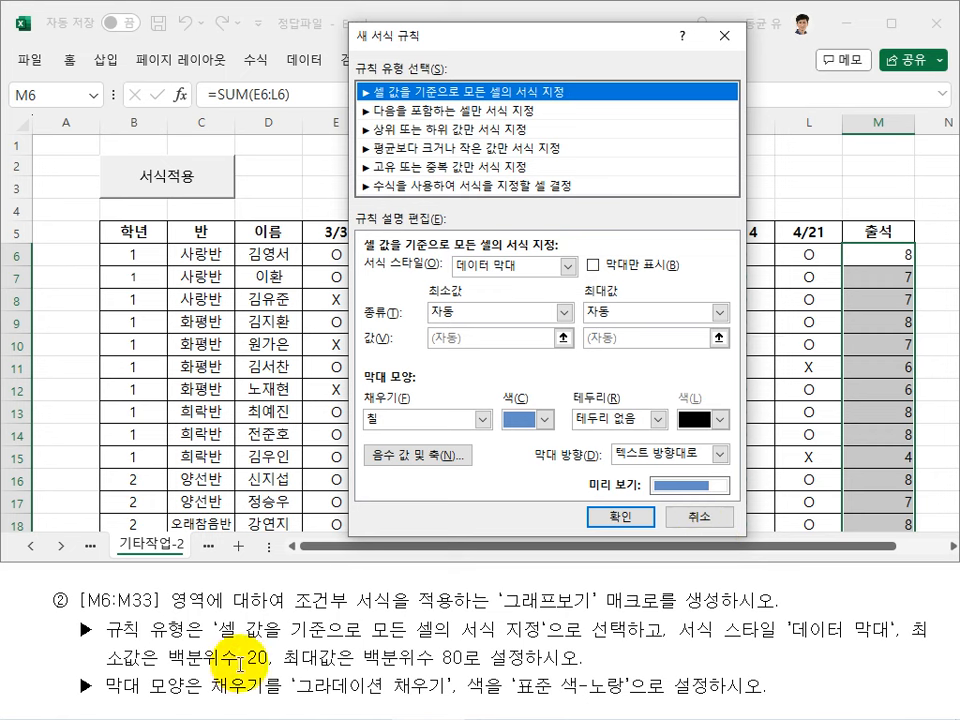
# Step: Set the data bar's minimum to percentile (백분위수) 20 and its maximum to percentile 80
pyautogui.click(492, 318)
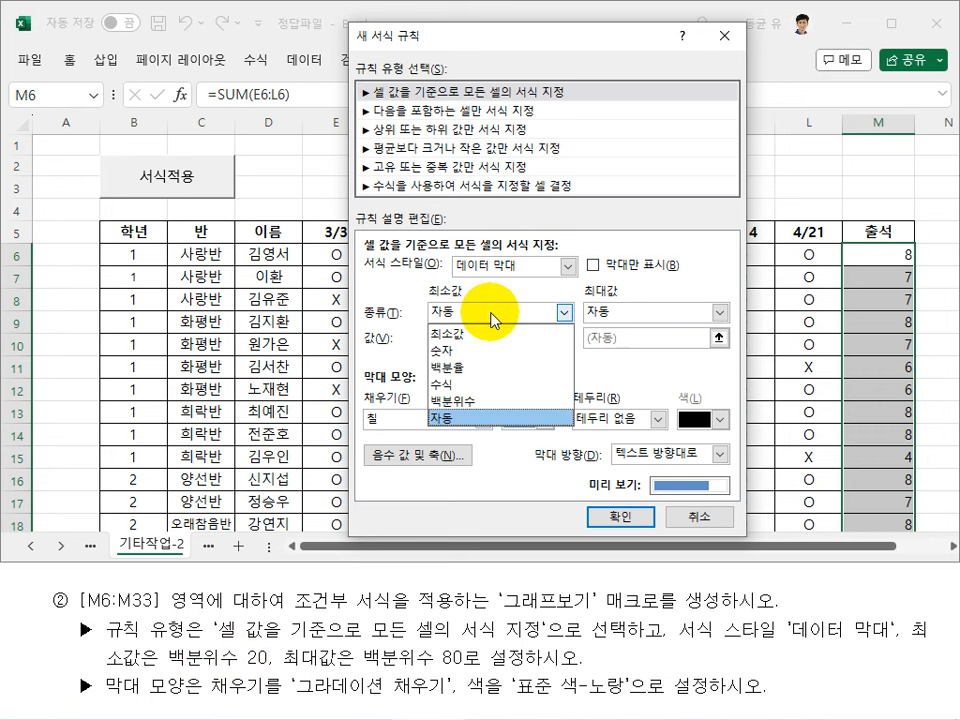
pyautogui.click(497, 401)
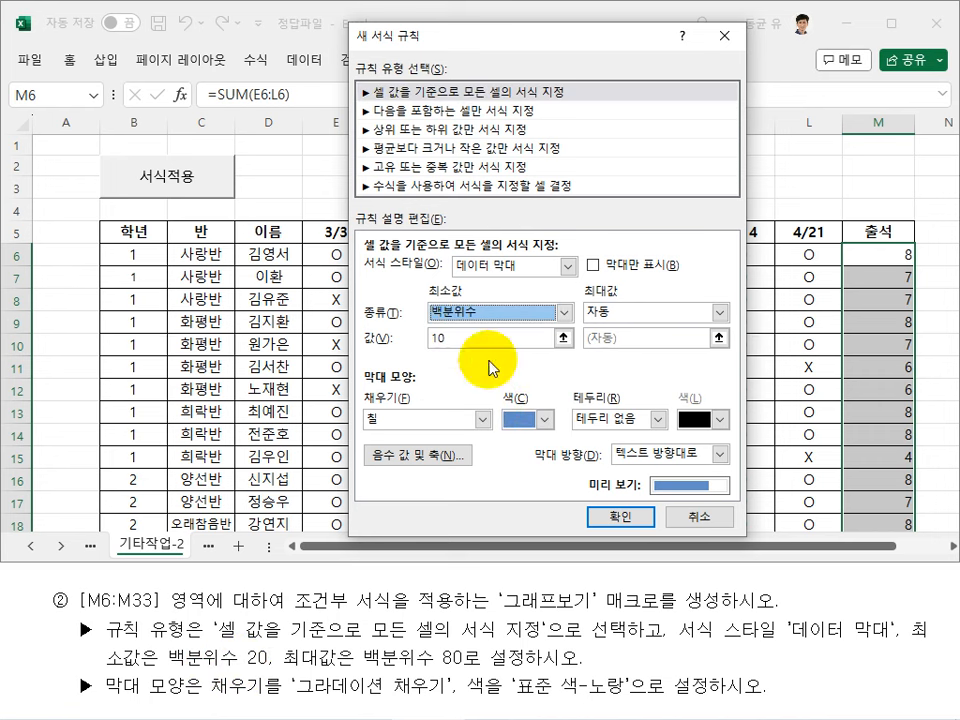
pyautogui.doubleClick(484, 342)
pyautogui.write('20')
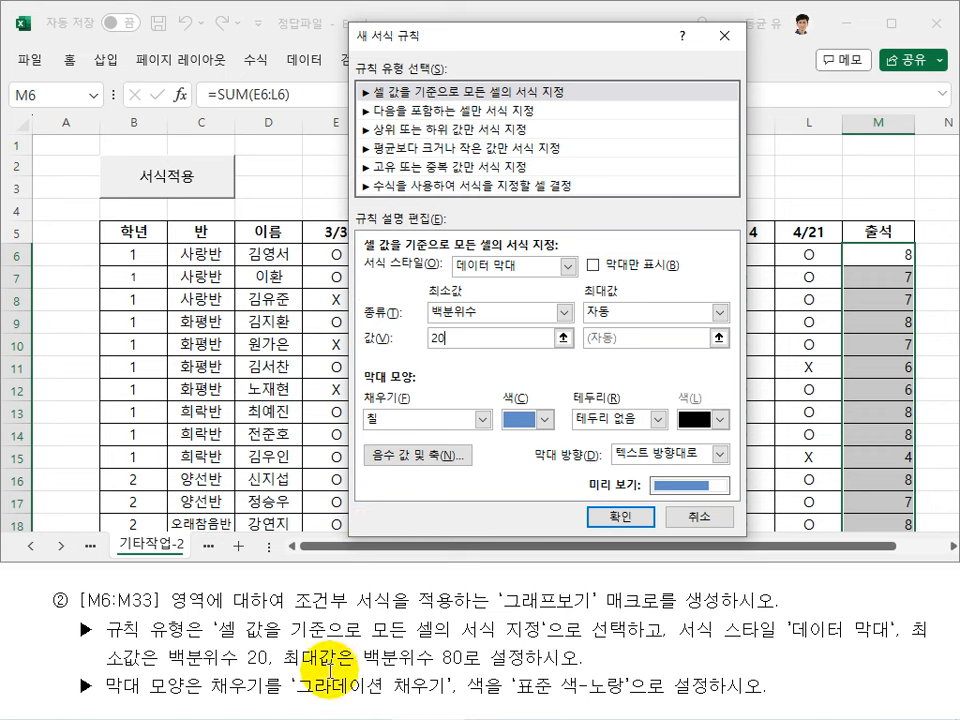
pyautogui.click(643, 314)
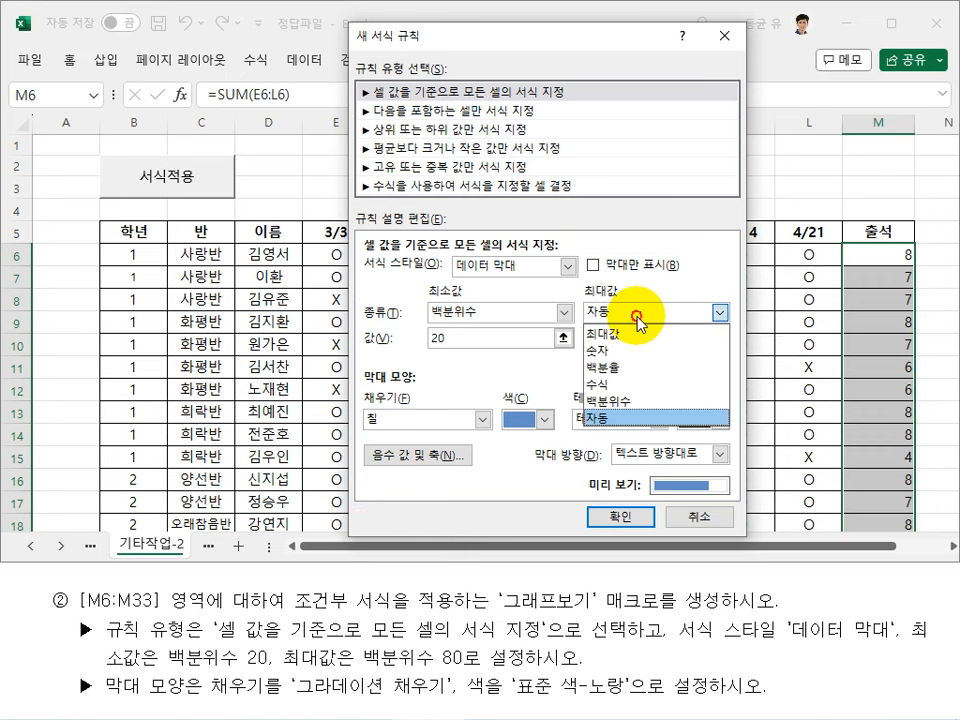
pyautogui.click(630, 401)
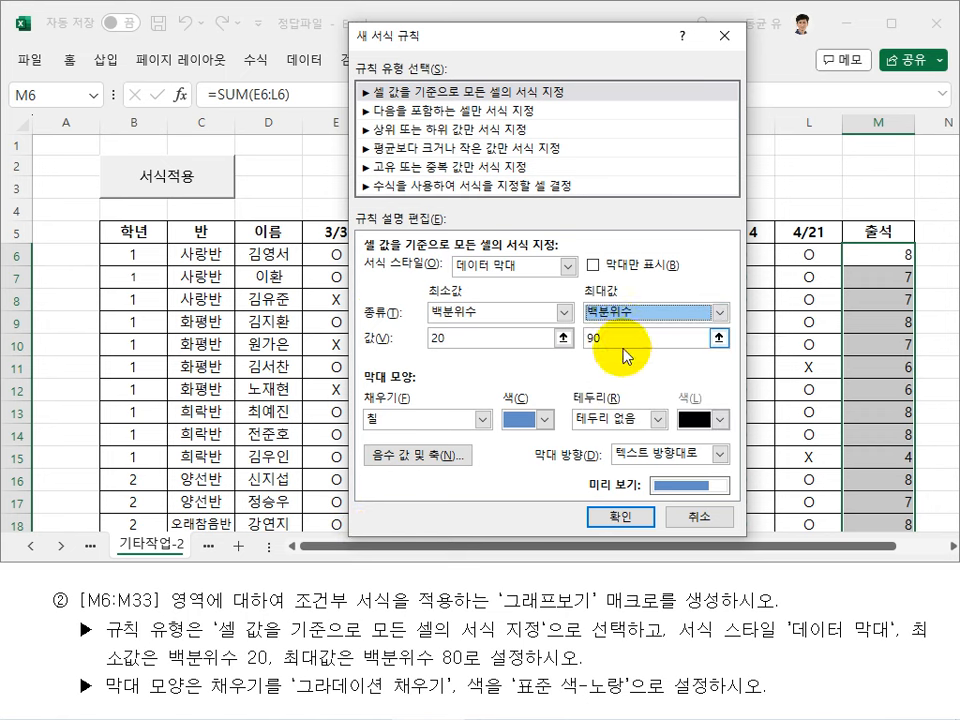
pyautogui.write('80')
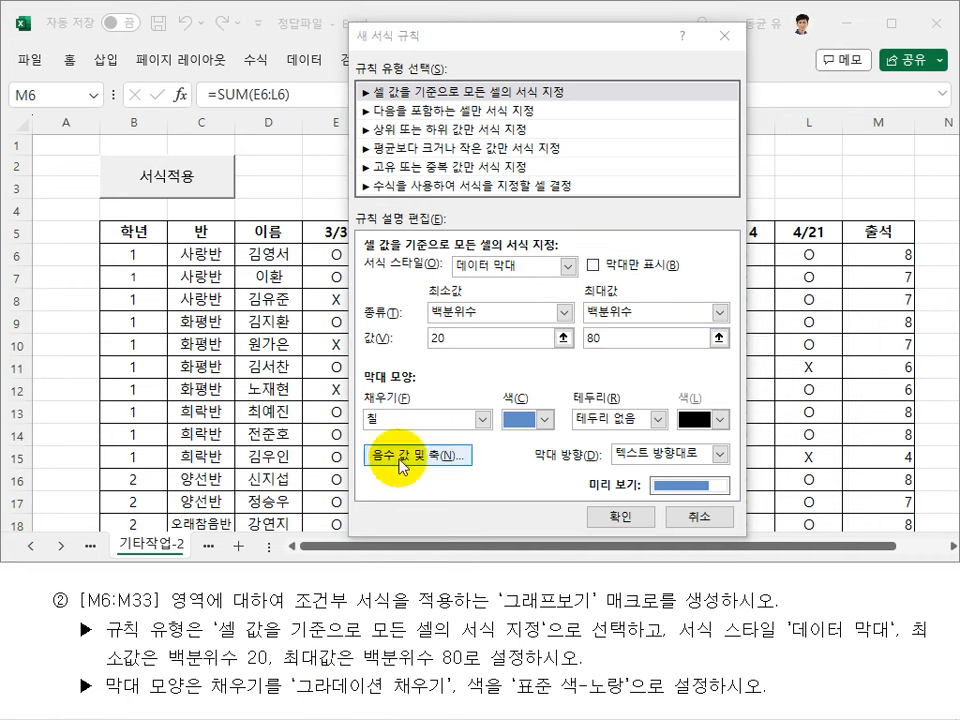
# Step: Give the data bars a gradient fill (그라데이션 채우기) in standard yellow and apply the rule
pyautogui.click(428, 421)
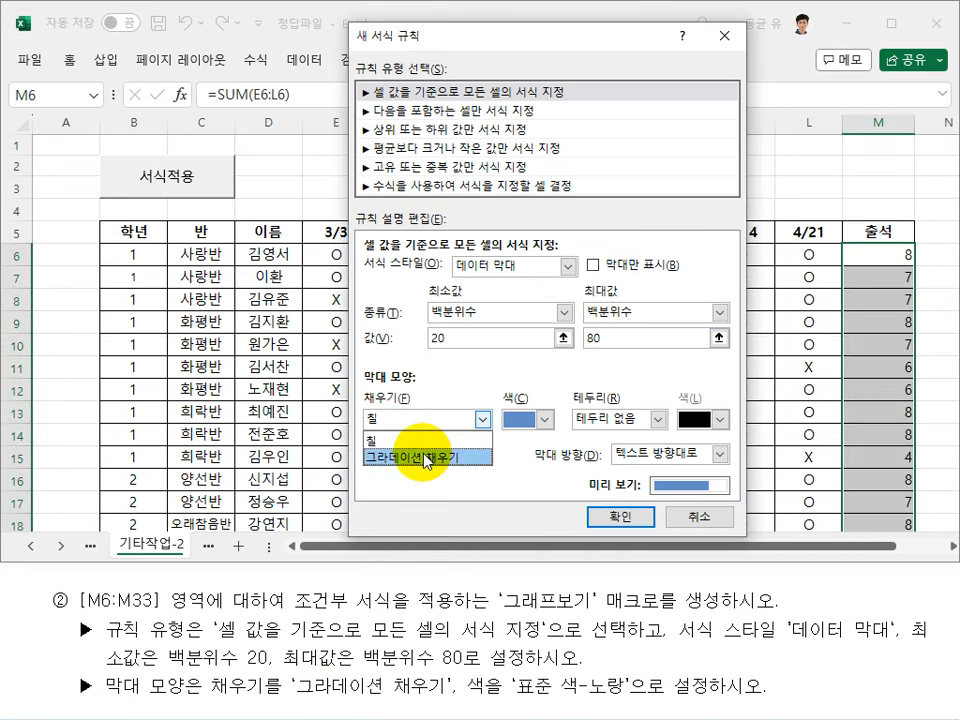
pyautogui.click(440, 456)
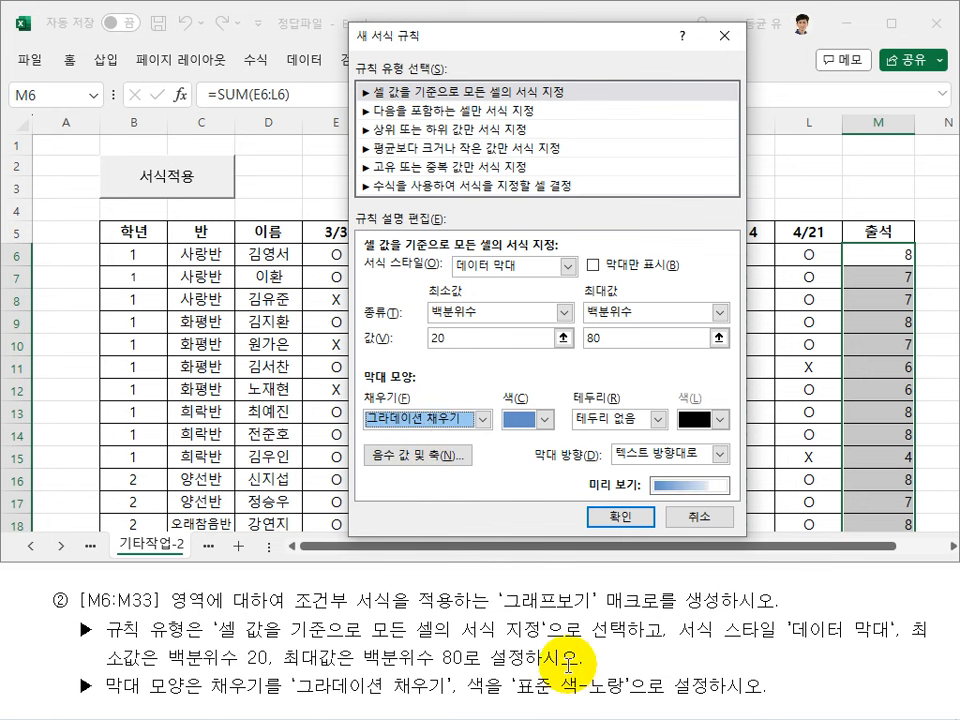
pyautogui.click(545, 418)
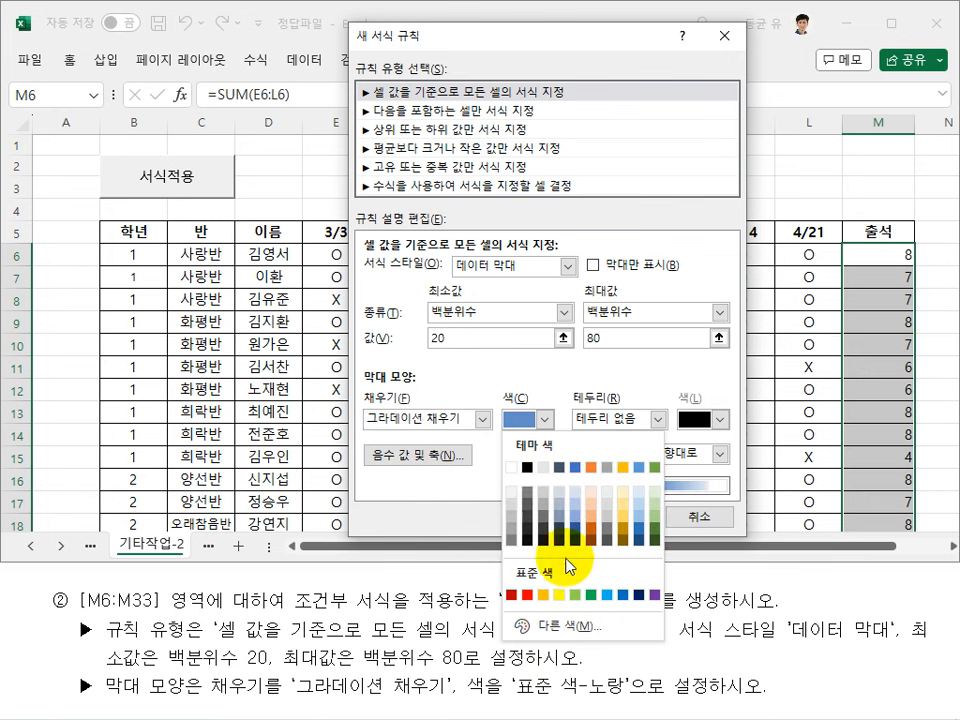
pyautogui.click(562, 597)
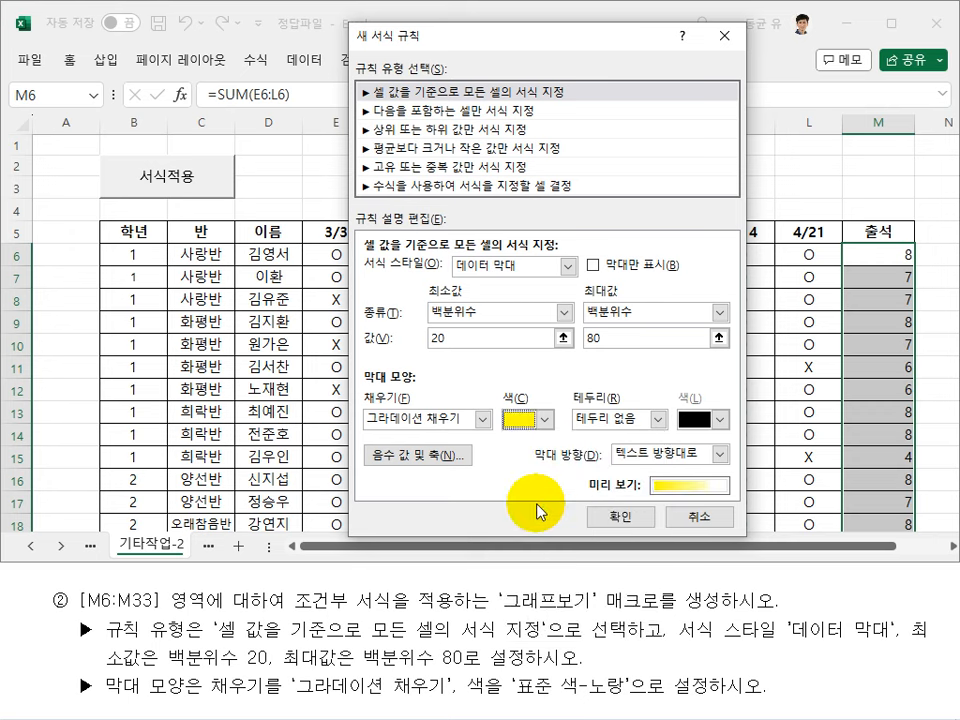
pyautogui.click(607, 518)
# Step: Select an empty cell above the table and stop recording the 그래프보기 macro
pyautogui.click(575, 190)
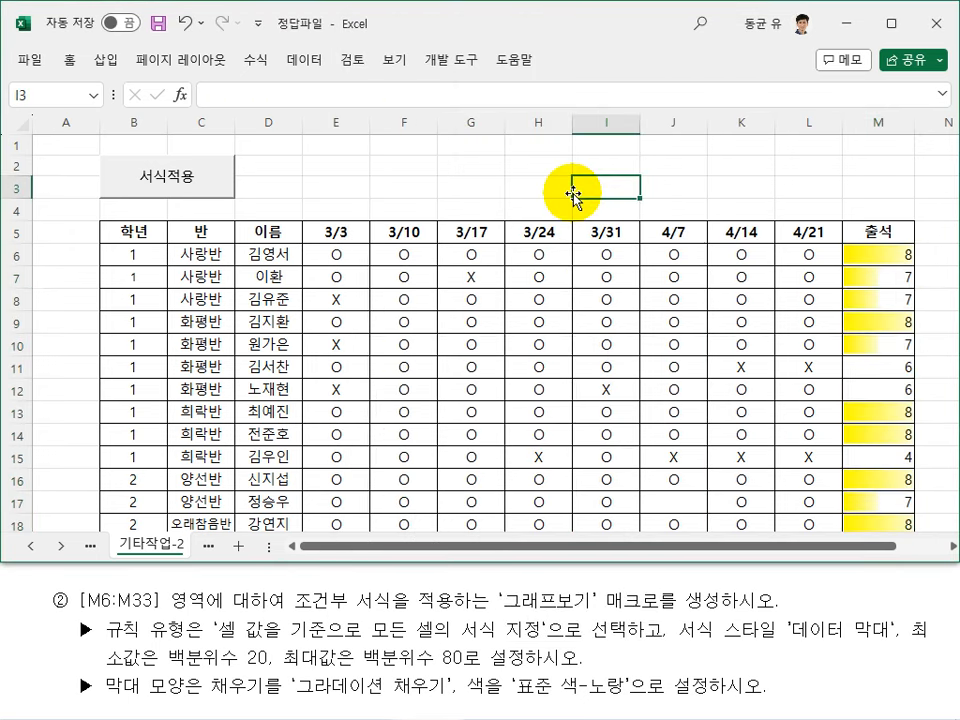
pyautogui.click(454, 60)
pyautogui.click(165, 88)
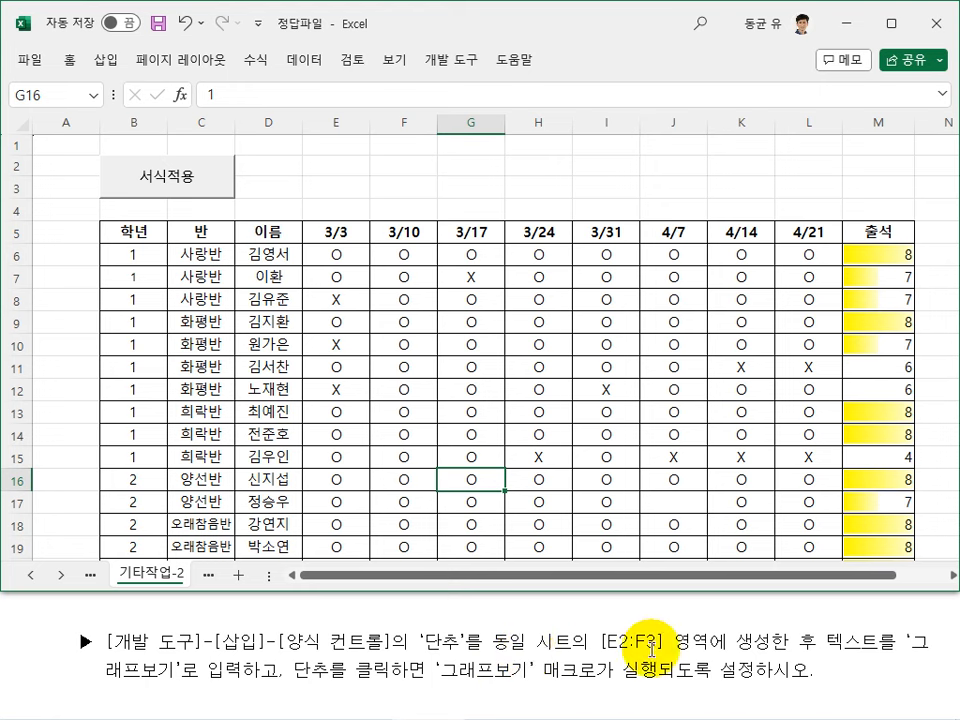
# Step: Insert a form control button (단추) exactly over E2:F3 and assign the 그래프보기 macro to it
pyautogui.moveTo(349, 166); pyautogui.dragTo(425, 180)
pyautogui.click(538, 187)
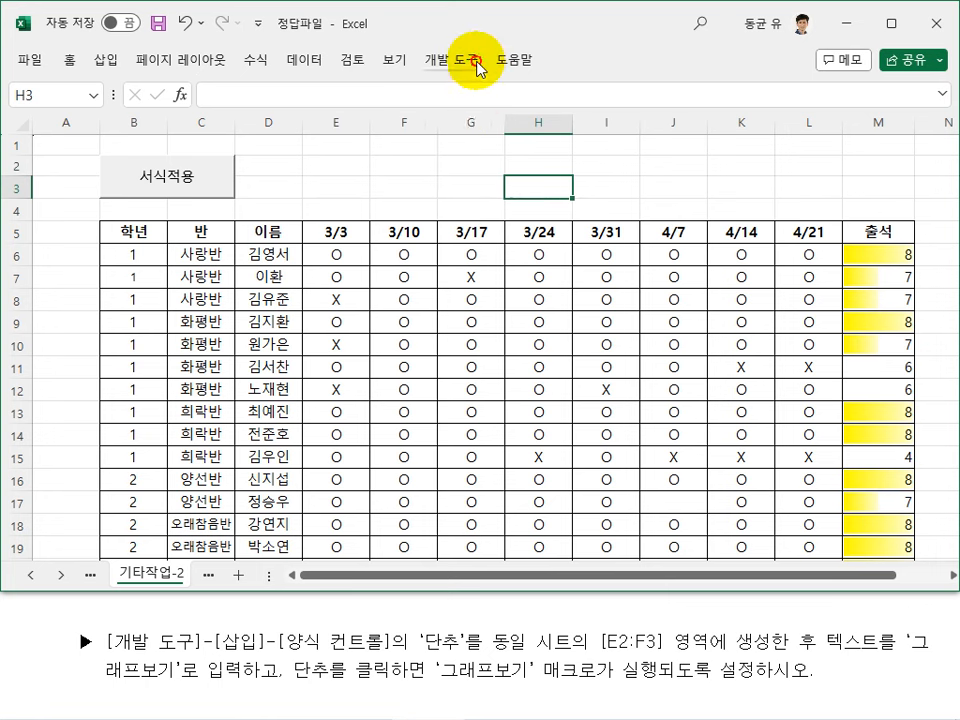
pyautogui.click(468, 62)
pyautogui.click(423, 102)
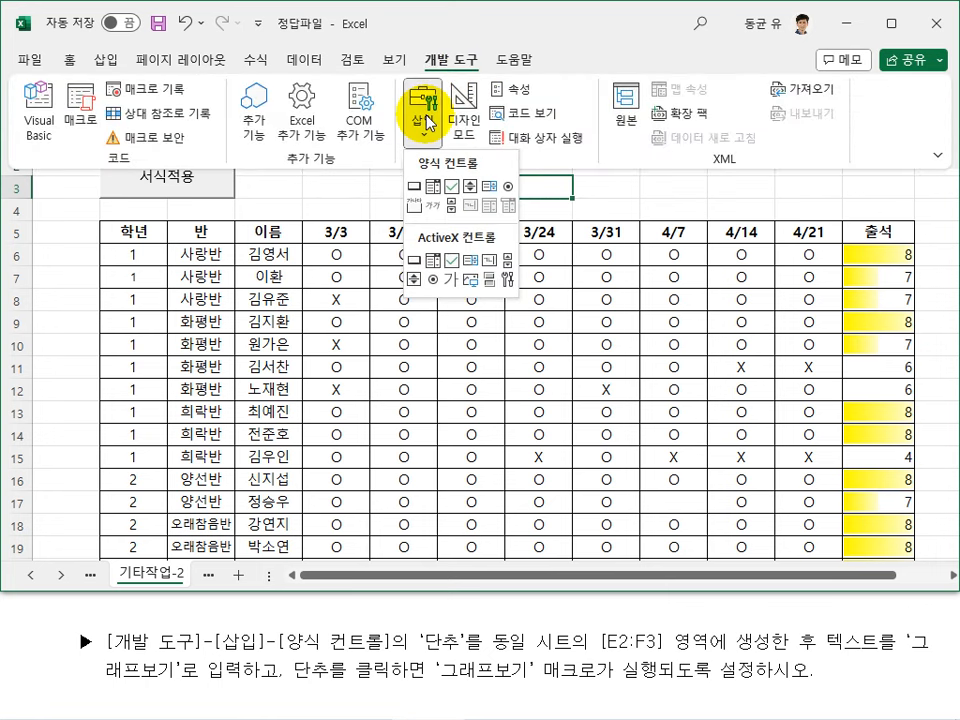
pyautogui.click(413, 187)
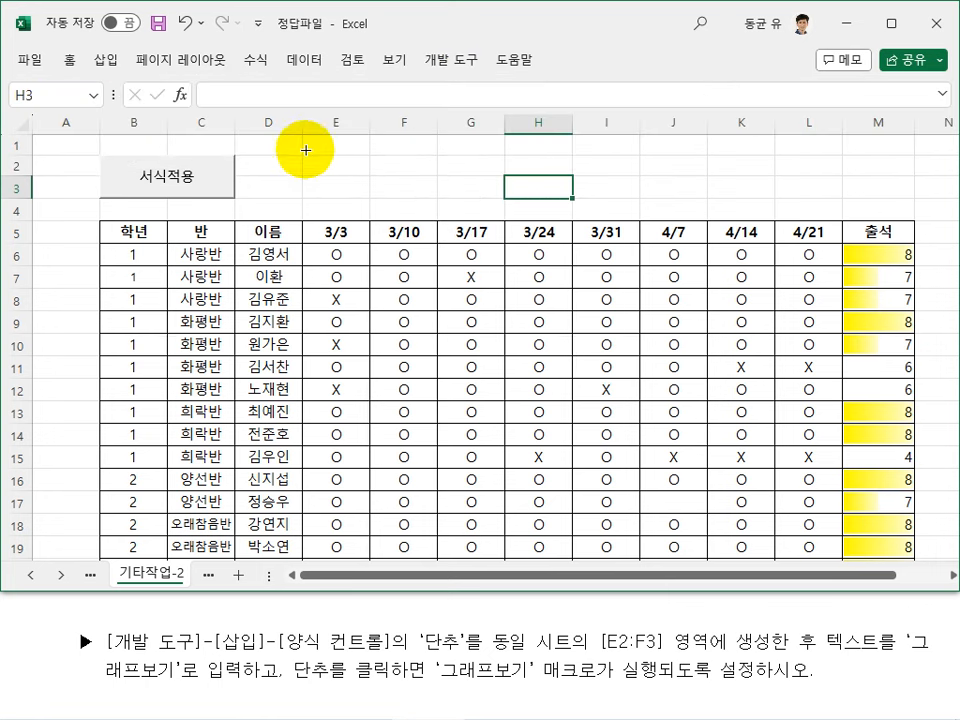
pyautogui.moveTo(306, 161)
pyautogui.mouseDown()
pyautogui.moveTo(401, 161)
pyautogui.moveTo(418, 196)
pyautogui.mouseUp()
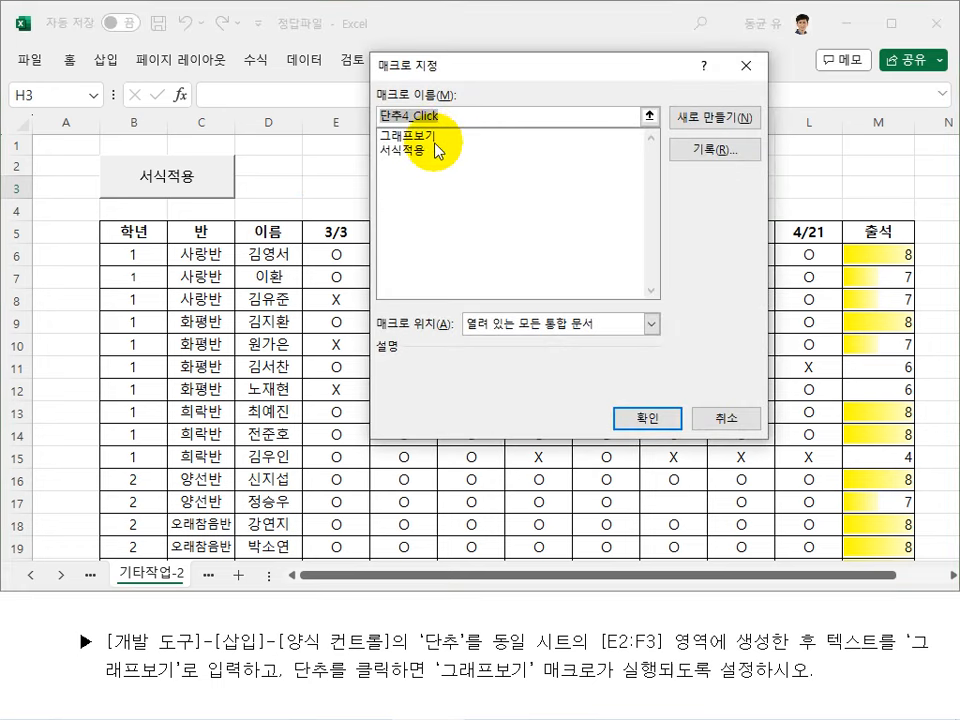
pyautogui.click(430, 146)
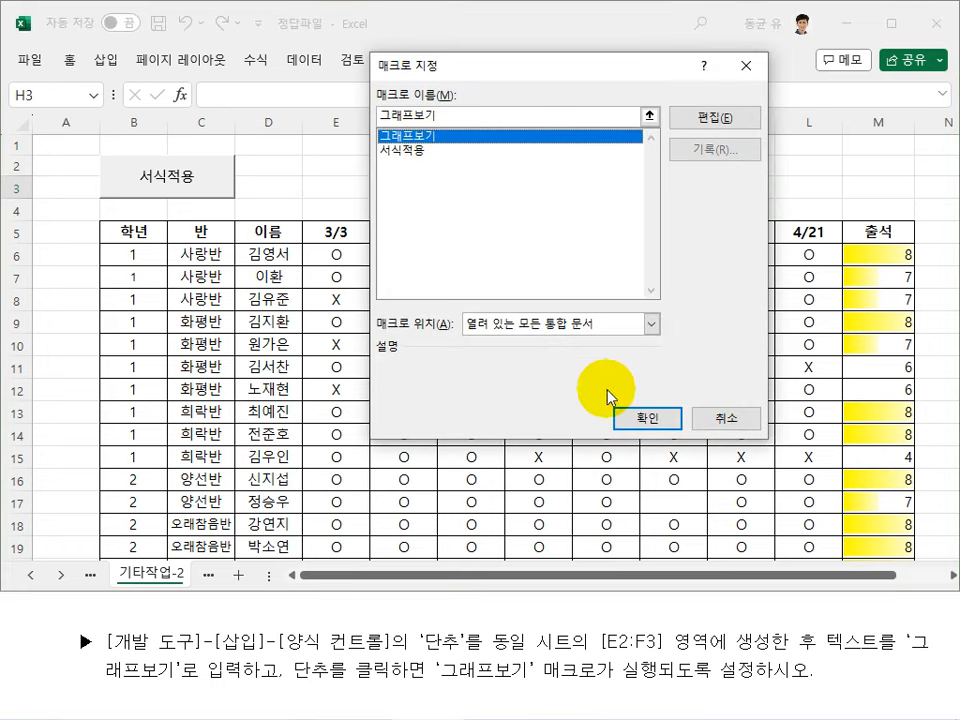
pyautogui.click(640, 418)
# Step: Replace the caption of the button over E2:F3 with 그래프보기 and deselect the button
pyautogui.click(450, 403)
pyautogui.keyDown('ctrl'); pyautogui.click(425, 177); pyautogui.keyUp('ctrl')
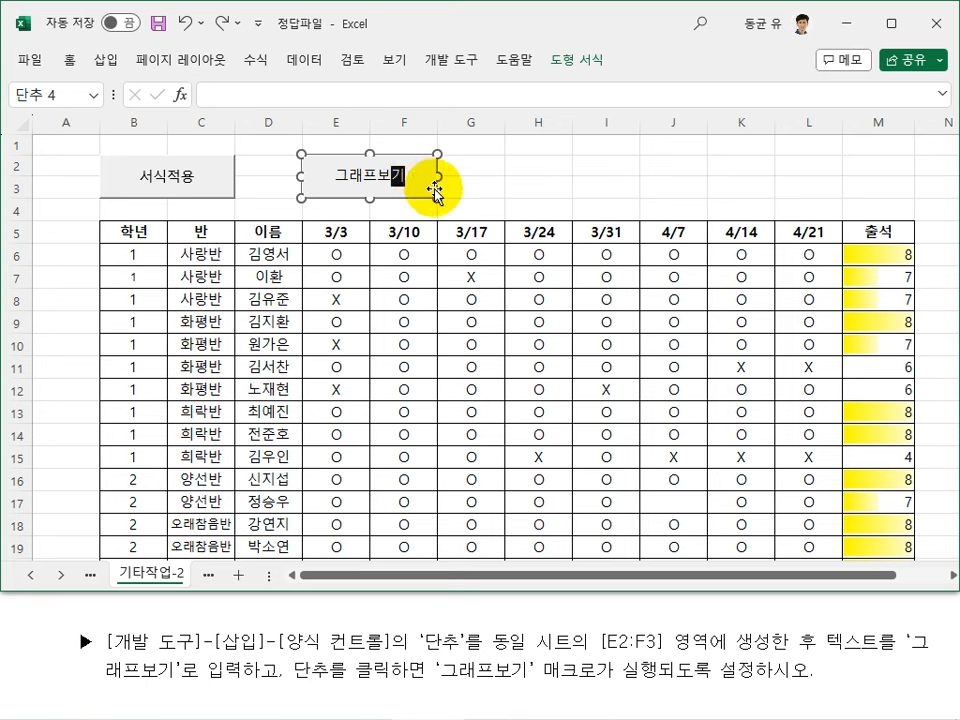
pyautogui.click(372, 287)
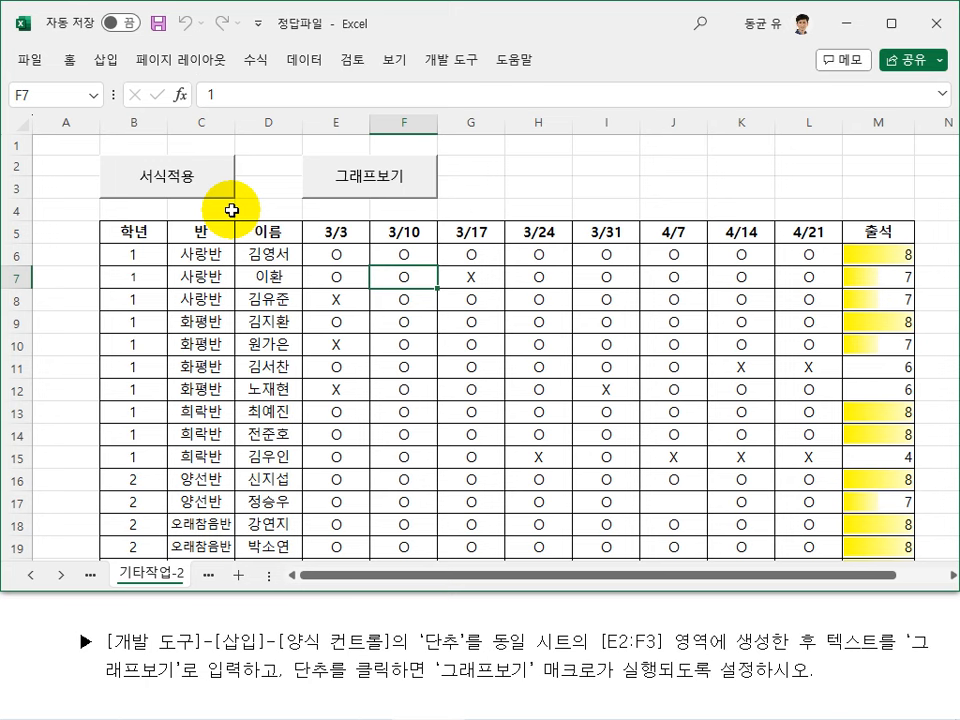
# Step: Run the 그래프보기 macro from its button, and delete every data bar rule from M6:M33
pyautogui.click(351, 201)
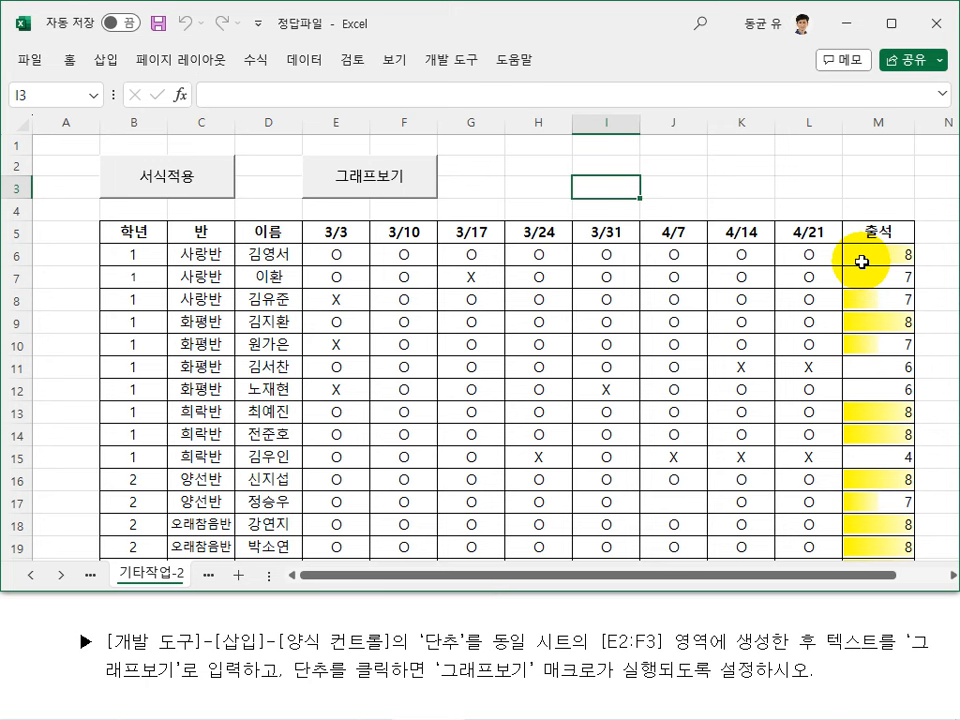
pyautogui.moveTo(858, 261); pyautogui.dragTo(878, 603)
pyautogui.scroll(4, 765, 413)
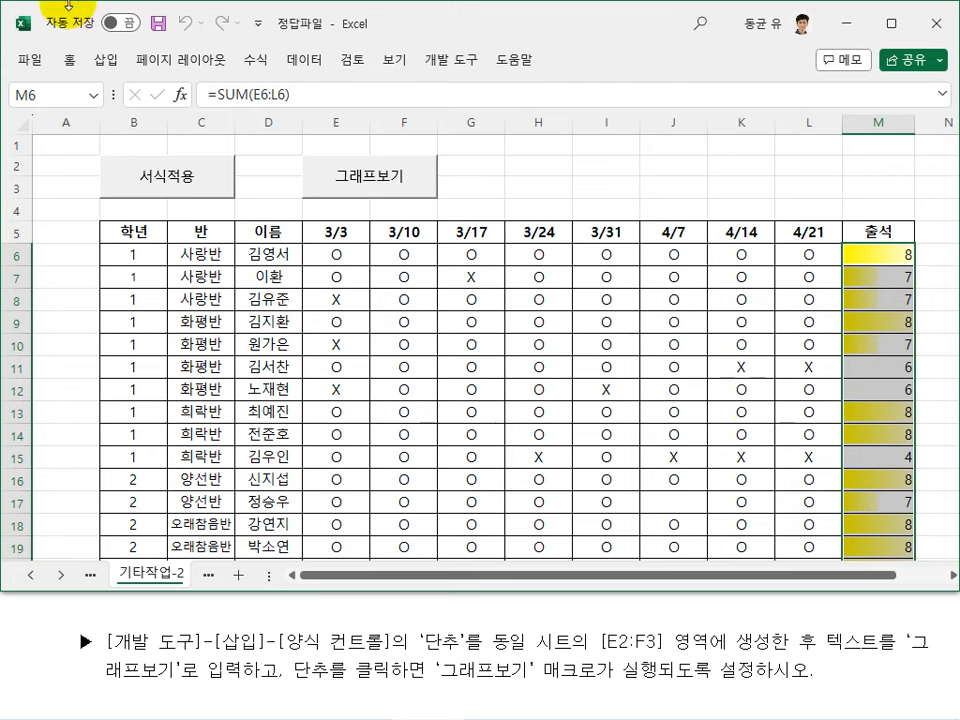
pyautogui.click(68, 64)
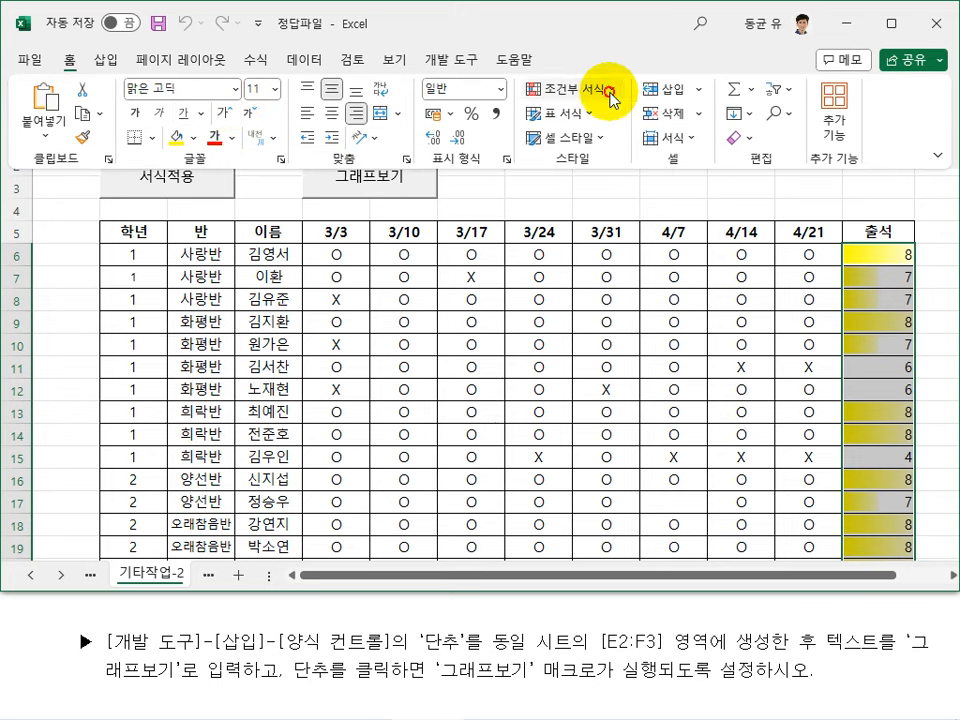
pyautogui.click(606, 91)
pyautogui.click(612, 368)
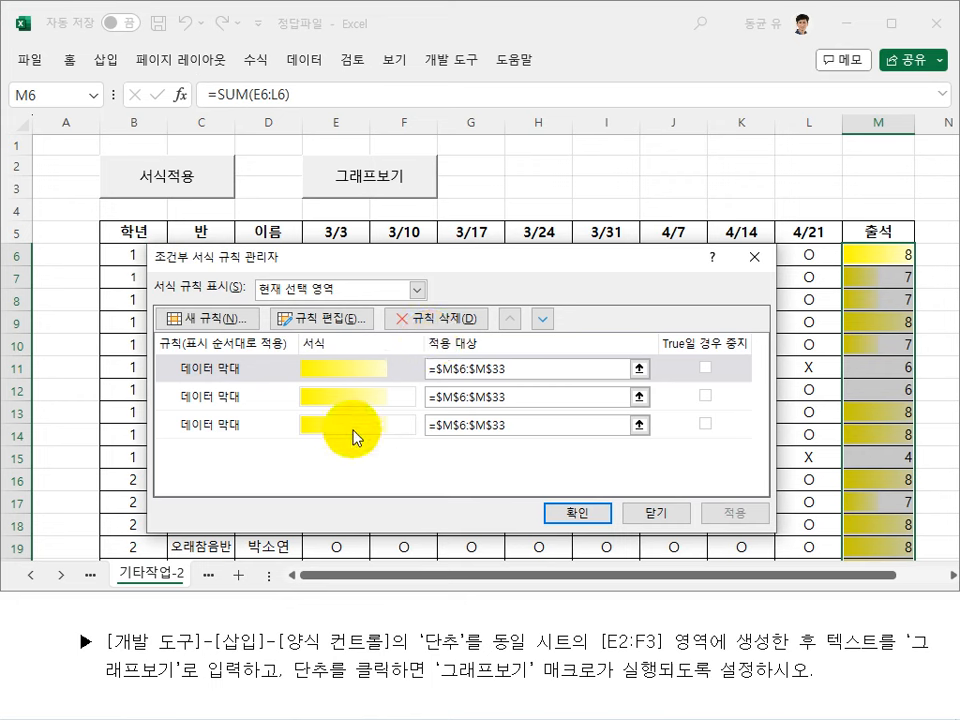
pyautogui.click(425, 322)
pyautogui.click(425, 322)
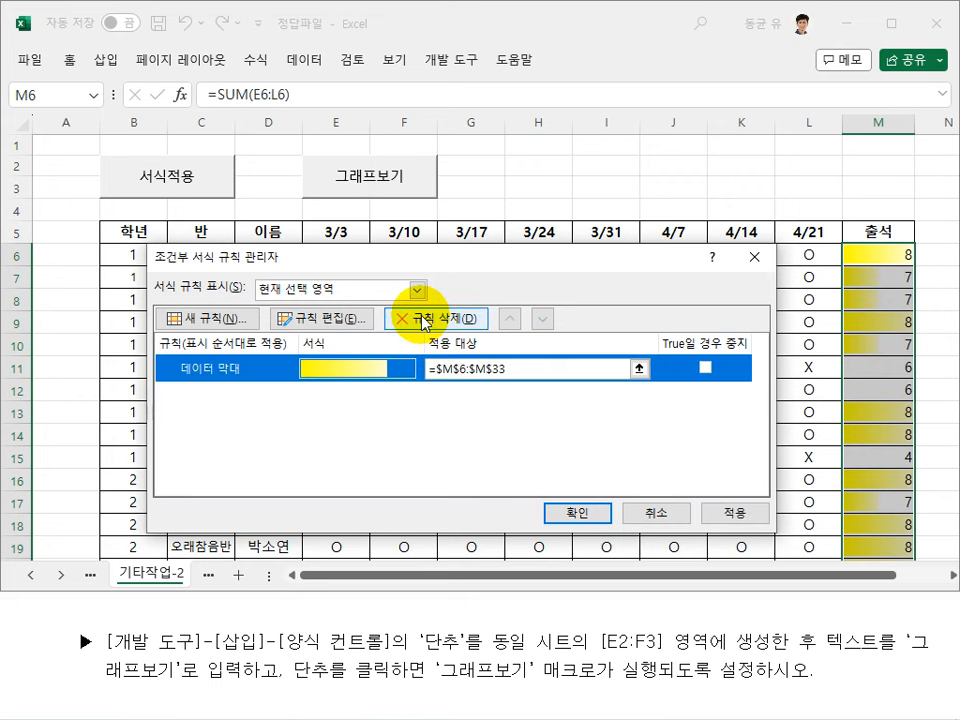
pyautogui.click(425, 322)
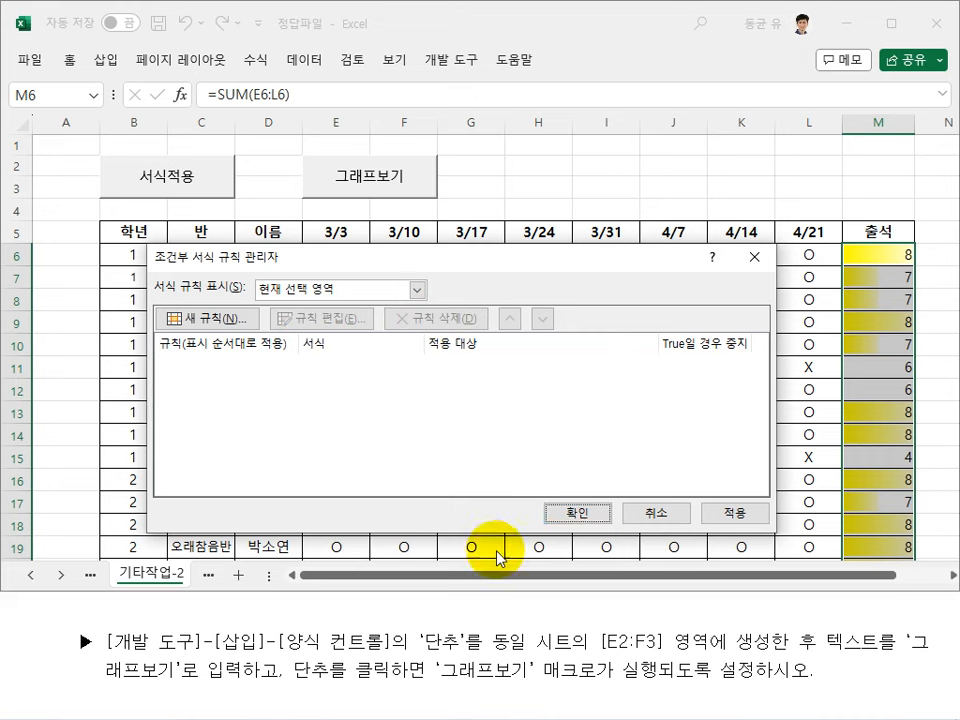
pyautogui.click(574, 512)
pyautogui.click(617, 163)
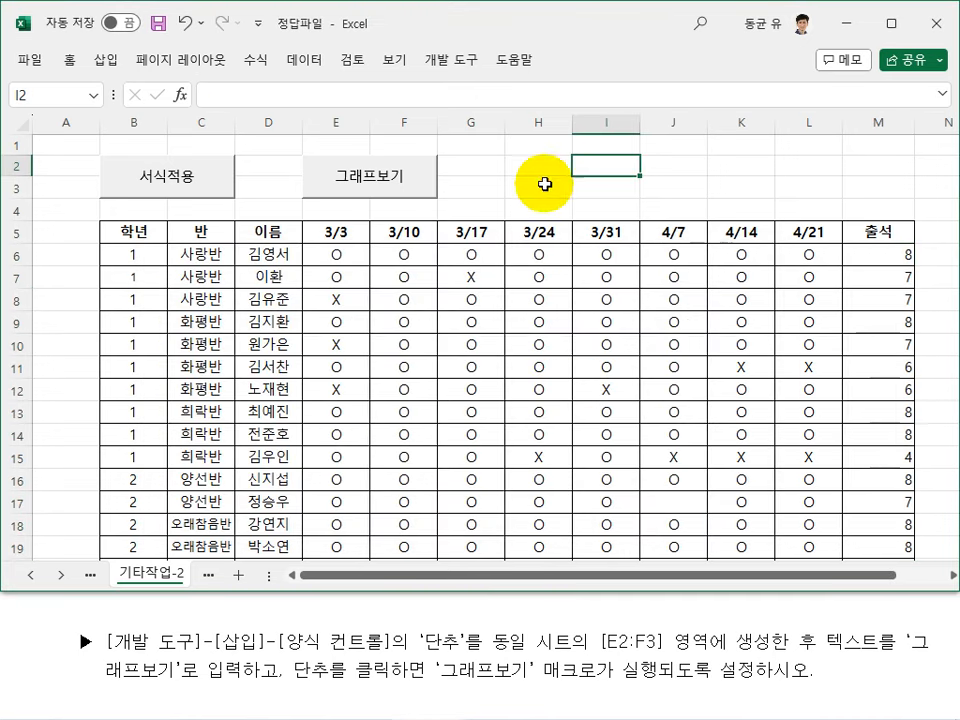
# Step: Run the 그래프보기 macro again from its button and check the conditional formatting rule on an 출석 cell
pyautogui.click(400, 189)
pyautogui.click(905, 316)
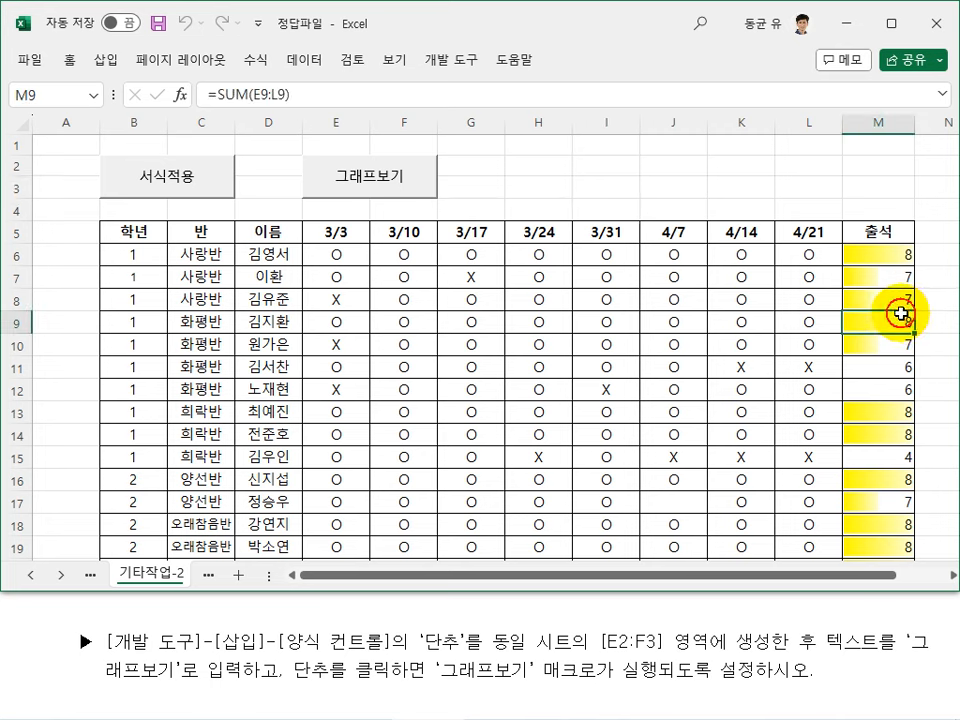
pyautogui.click(70, 60)
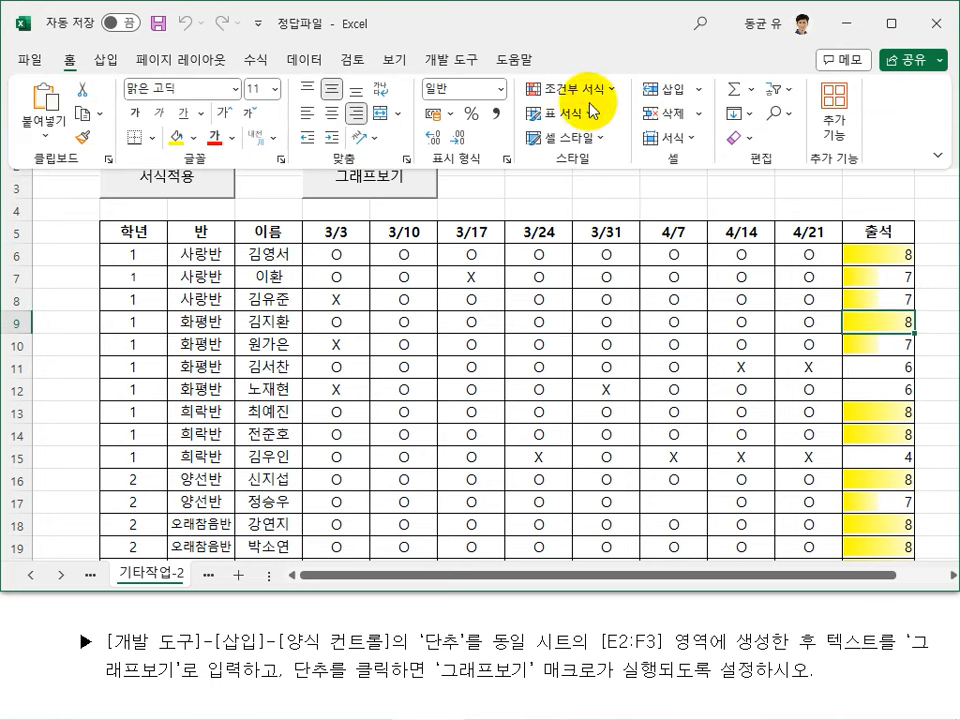
pyautogui.click(598, 96)
pyautogui.click(568, 369)
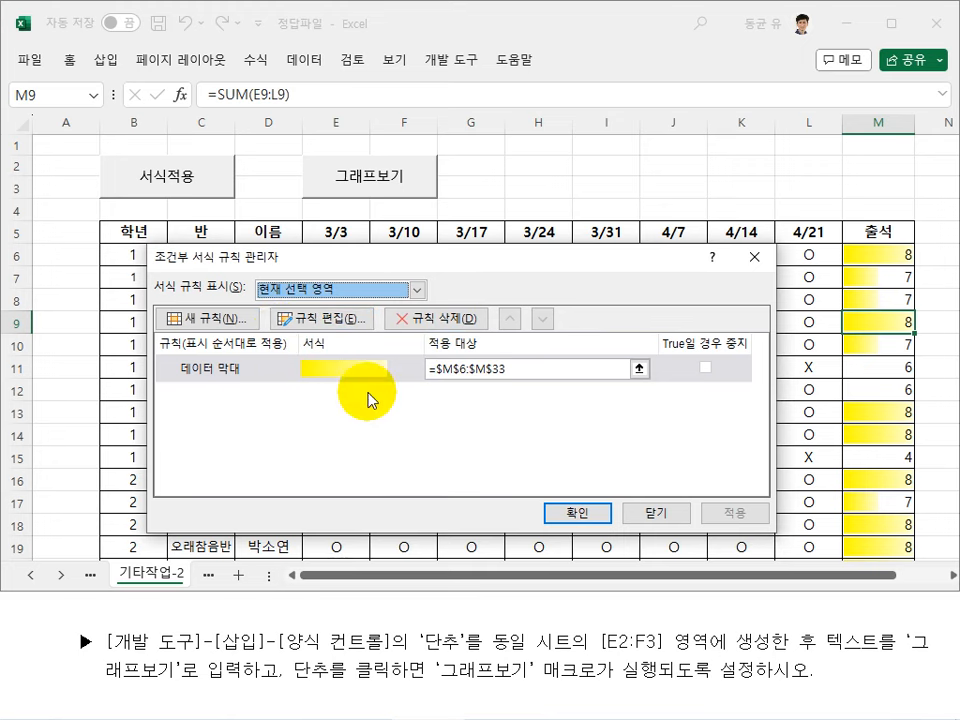
pyautogui.click(642, 508)
pyautogui.click(677, 205)
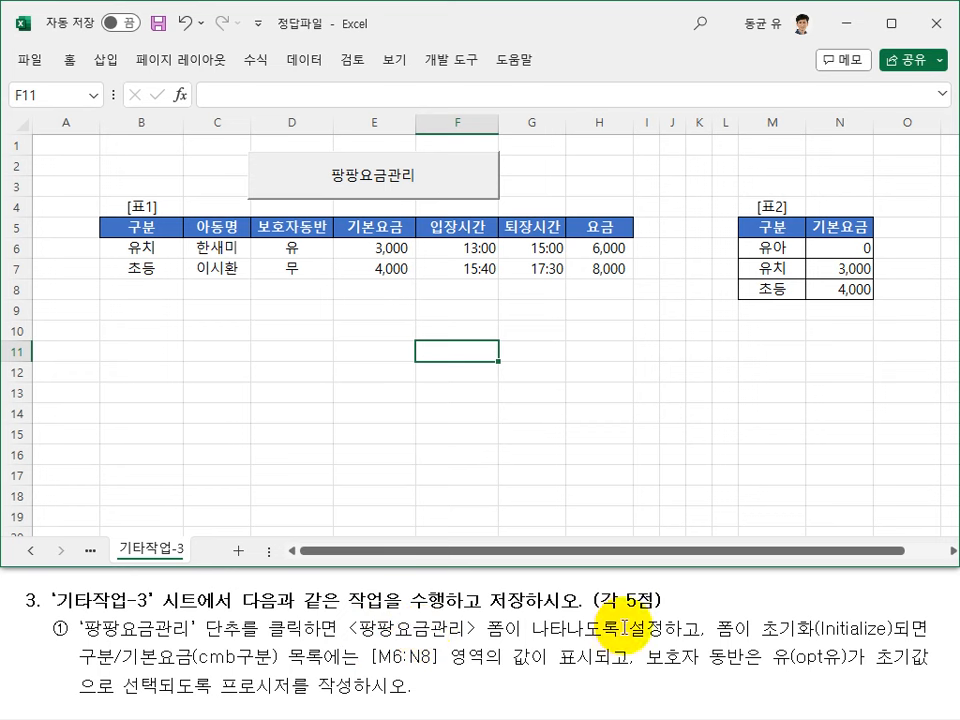
# Step: In design mode on 기타작업-3, add 팡팡요금관리.Show to the 팡팡요금관리 button's click procedure and close the code editor
pyautogui.click(437, 60)
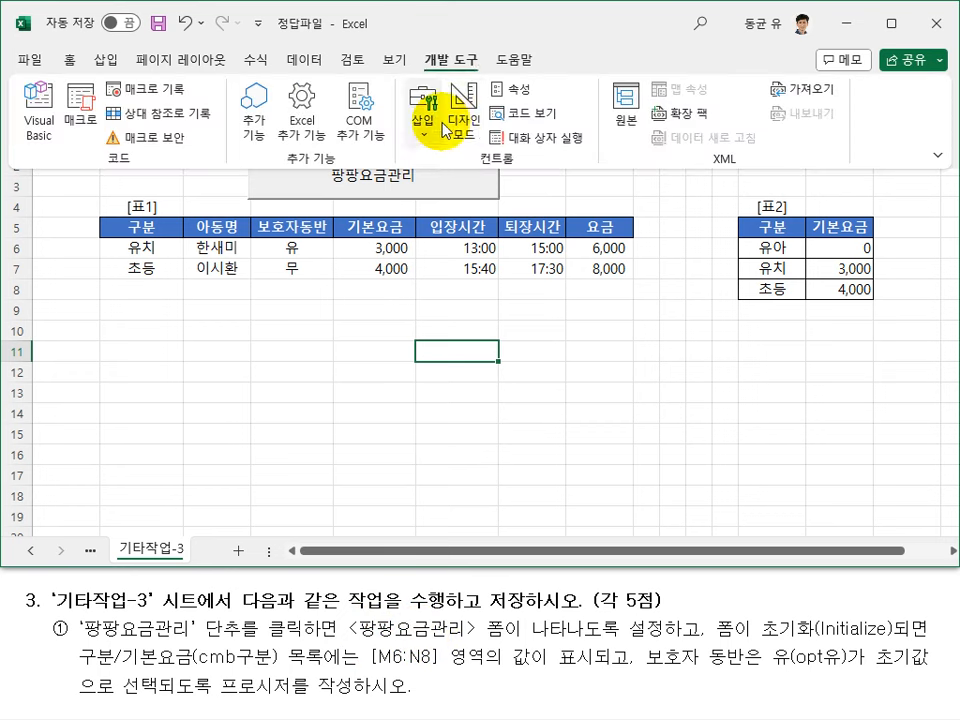
pyautogui.click(465, 128)
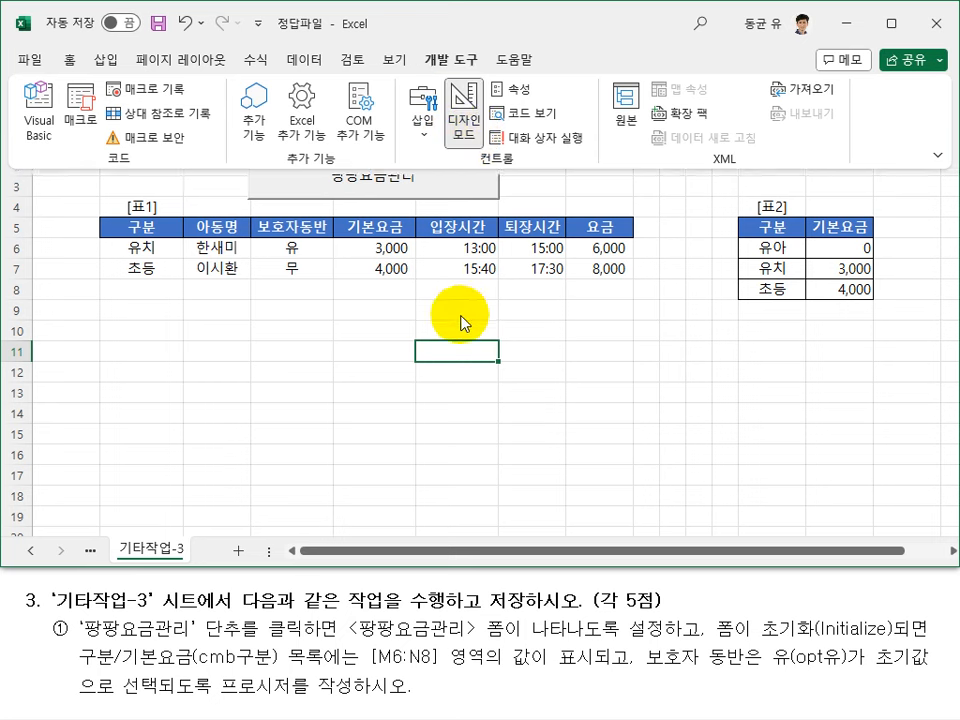
pyautogui.click(460, 323)
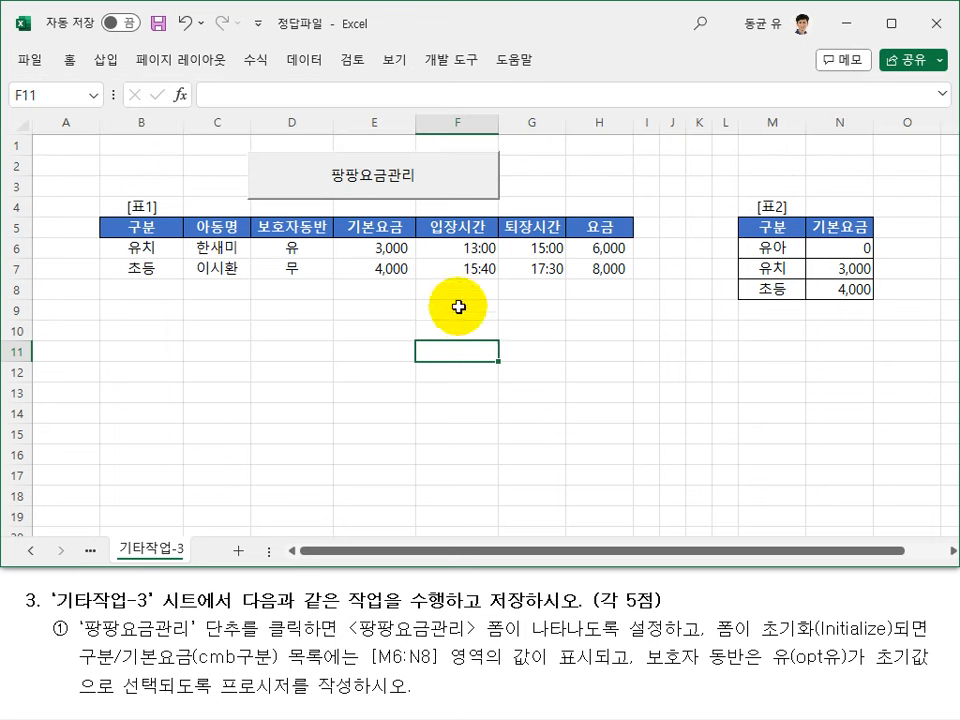
pyautogui.doubleClick(447, 190)
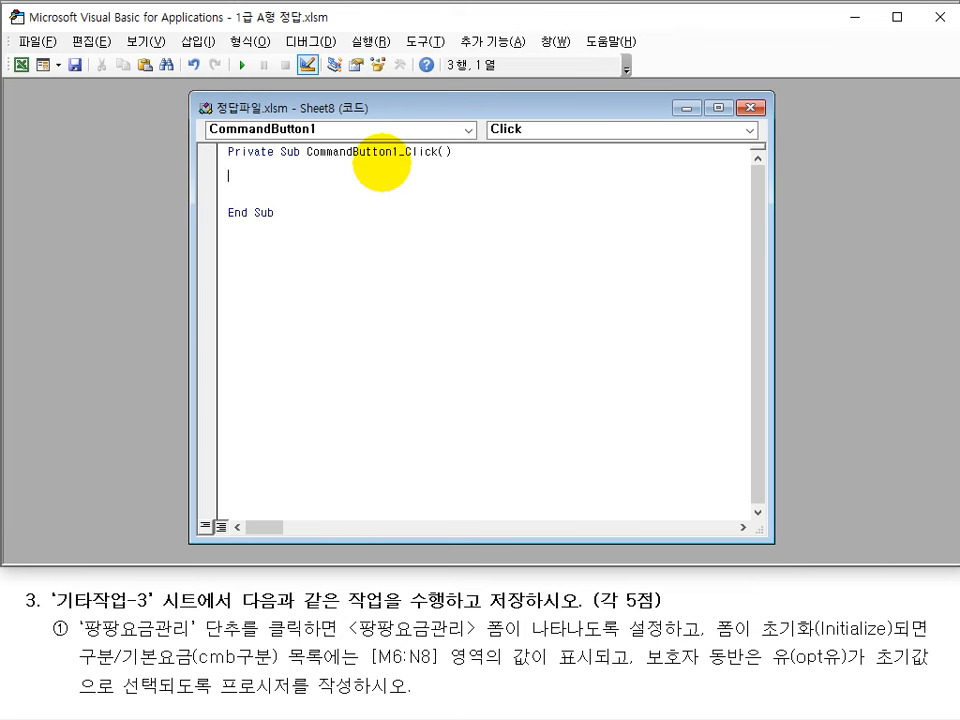
pyautogui.write('팡팡요금관리.sh')
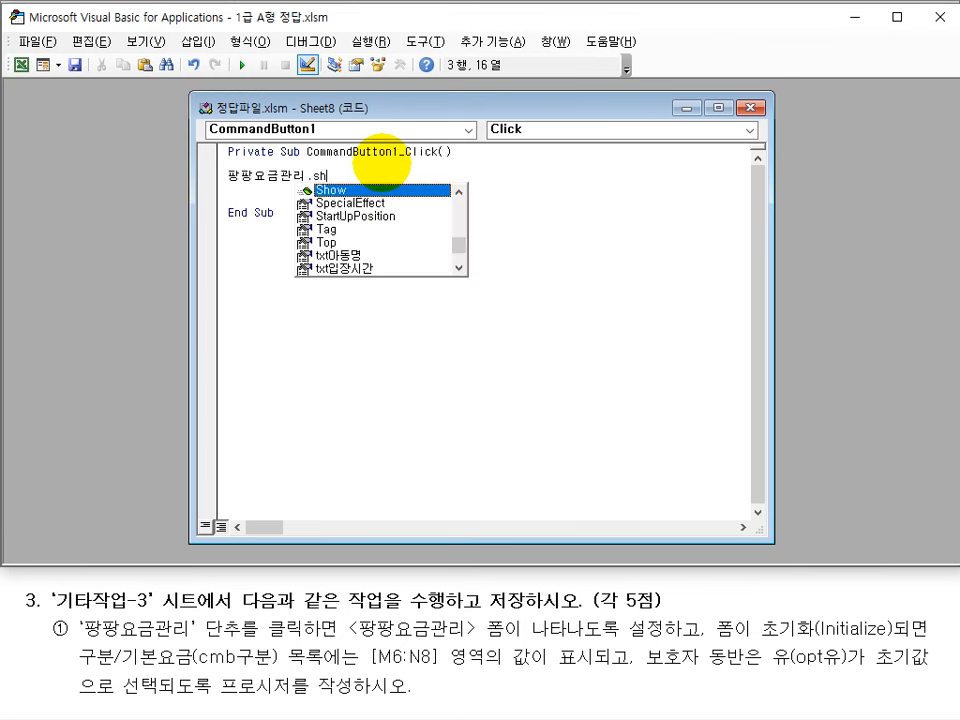
pyautogui.press('Tab')
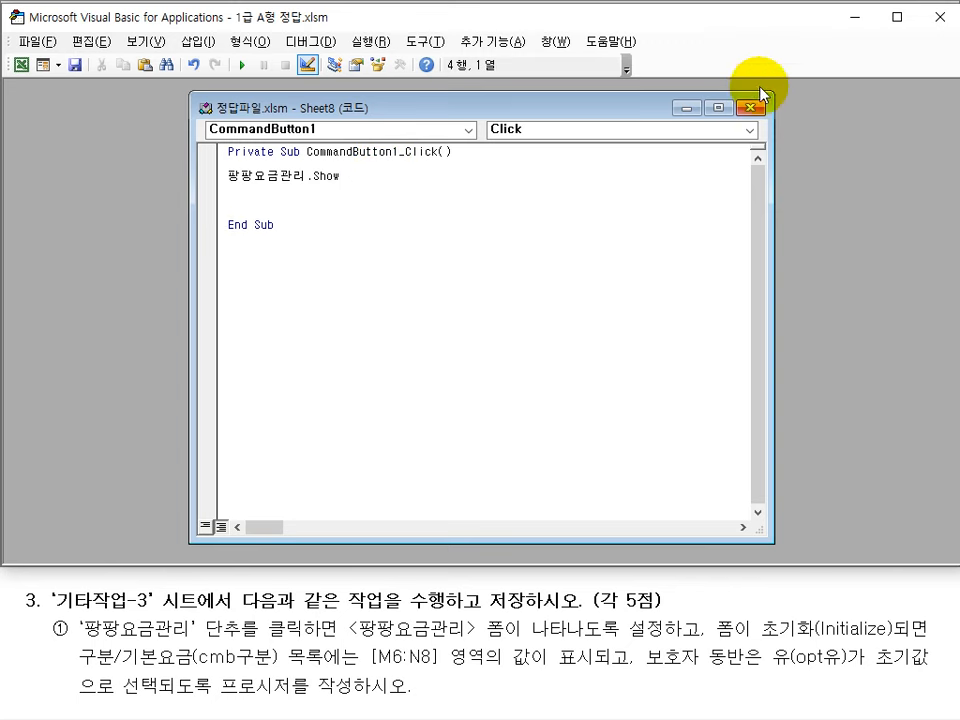
pyautogui.click(752, 107)
pyautogui.click(928, 17)
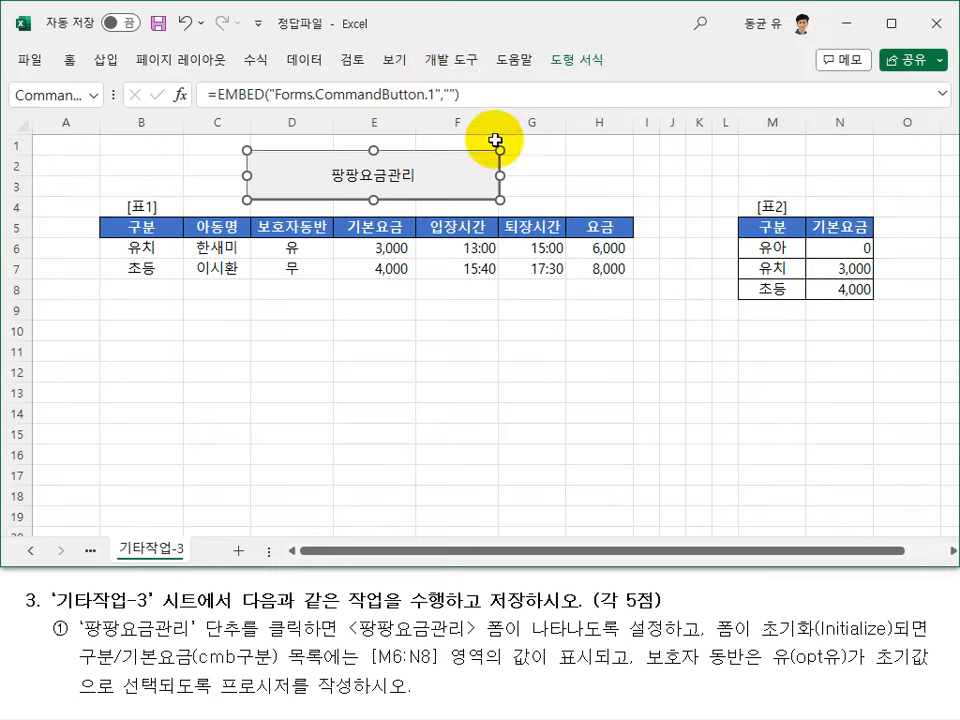
# Step: Turn design mode off and open the 팡팡요금관리 form with its worksheet button
pyautogui.click(436, 62)
pyautogui.click(458, 112)
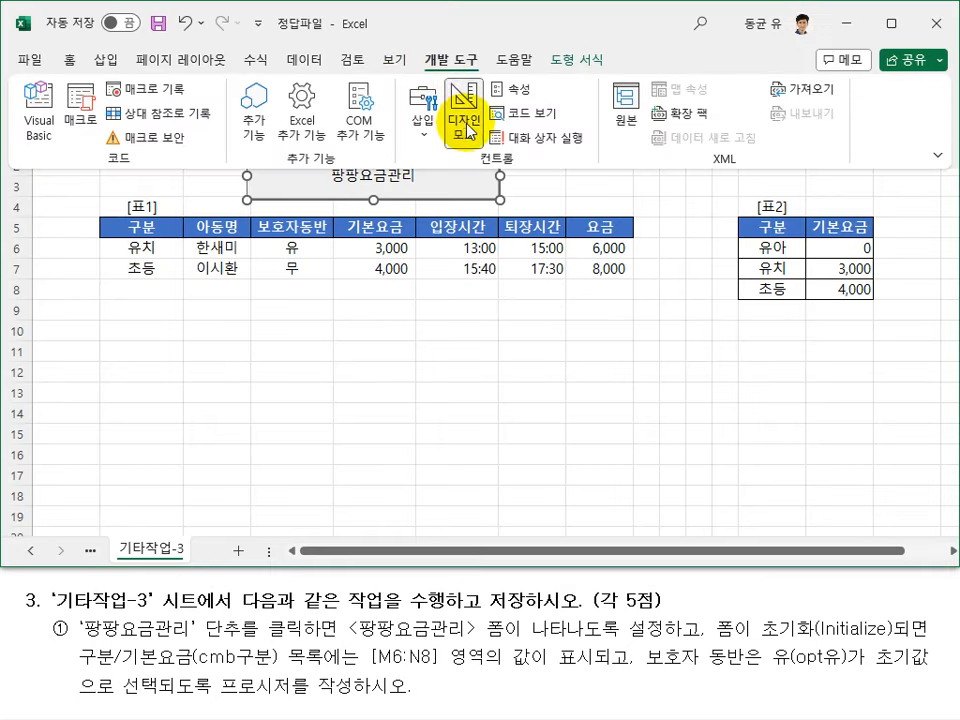
pyautogui.click(457, 348)
pyautogui.click(437, 188)
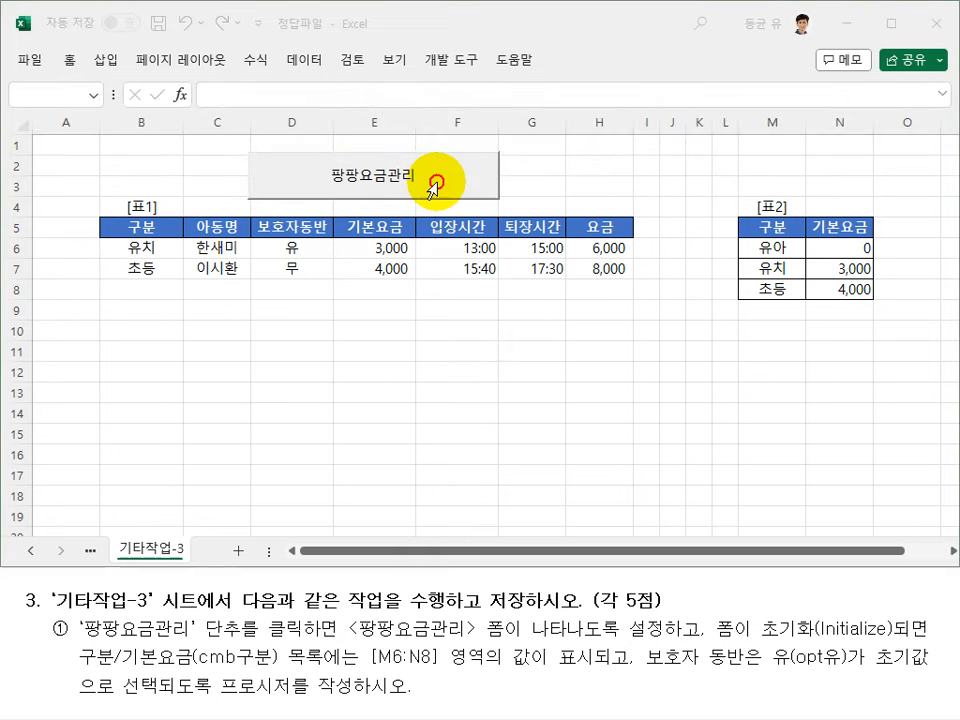
# Step: Check the form's 구분/기본요금 list and the 유 option for 보호자동반, and close the form
pyautogui.moveTo(533, 122); pyautogui.dragTo(651, 127)
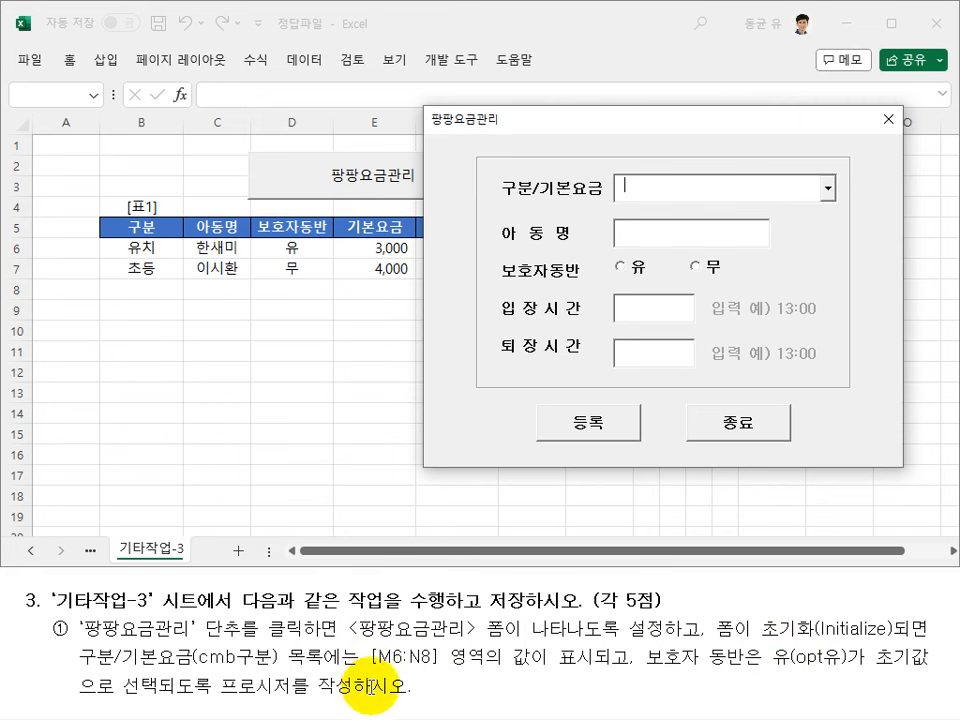
pyautogui.click(827, 188)
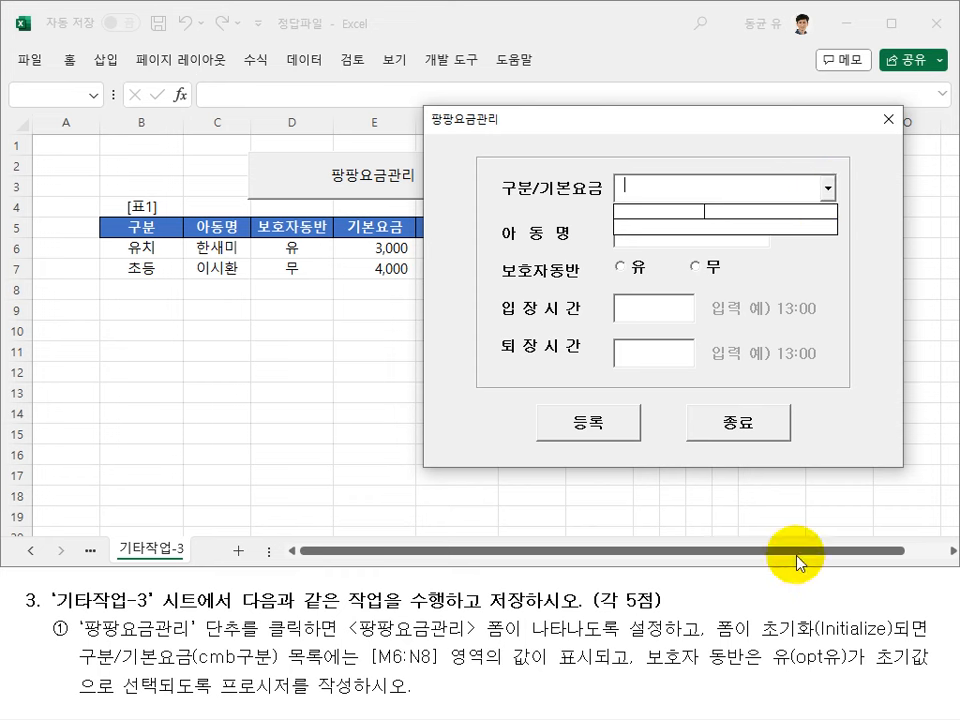
pyautogui.click(627, 268)
pyautogui.click(627, 268)
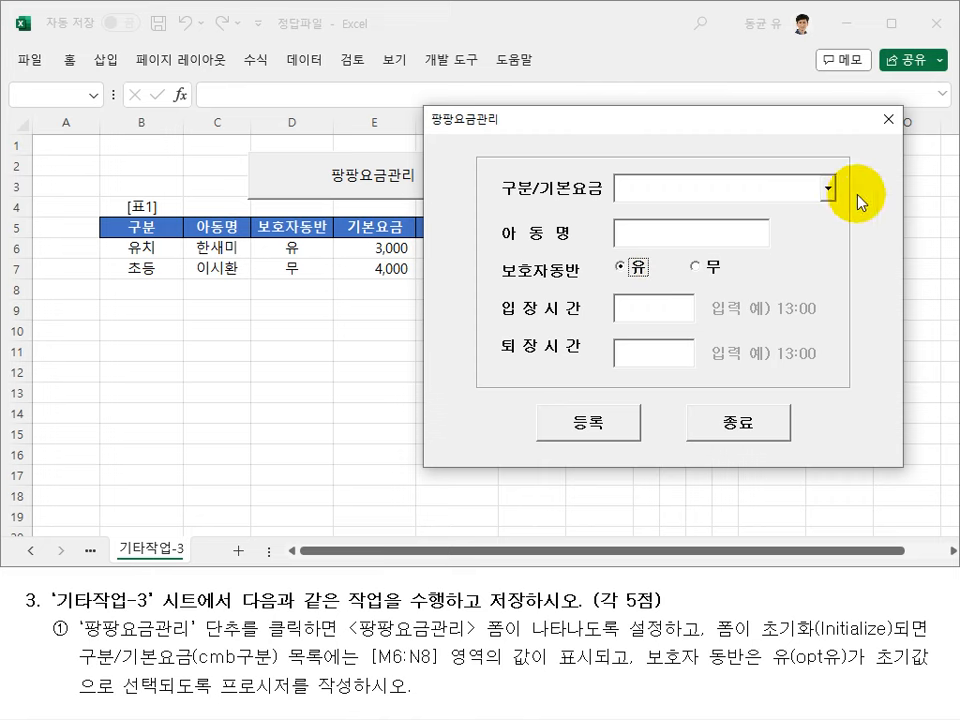
pyautogui.click(887, 119)
pyautogui.click(623, 317)
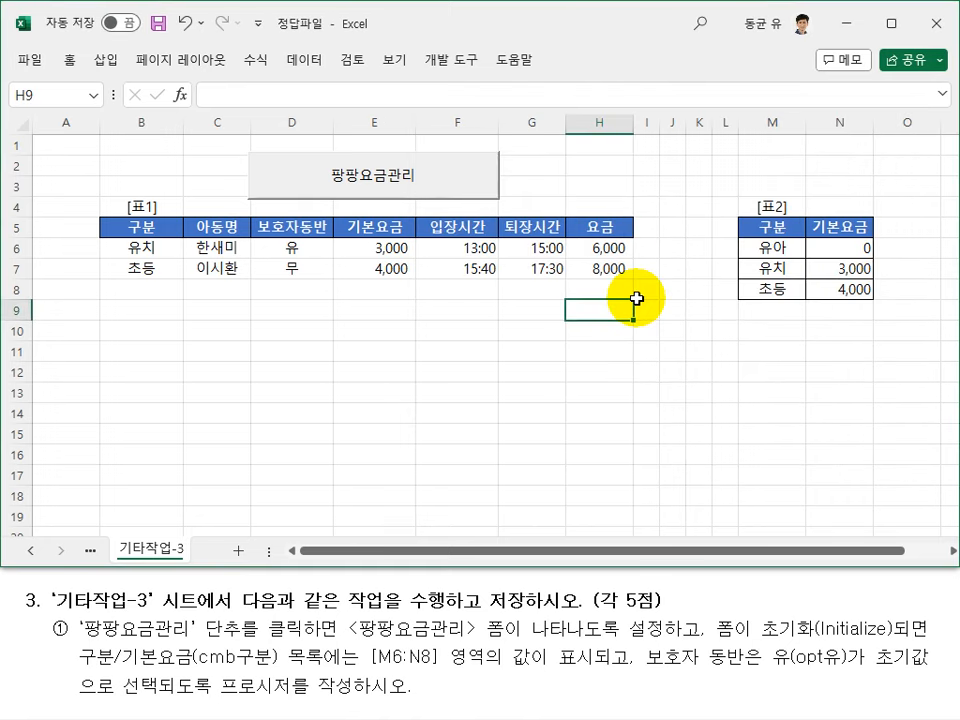
# Step: Show the project explorer in the Visual Basic editor and open the 팡팡요금관리 form in a maximized design window
pyautogui.hotkey('alt', 'F11')
pyautogui.click(151, 42)
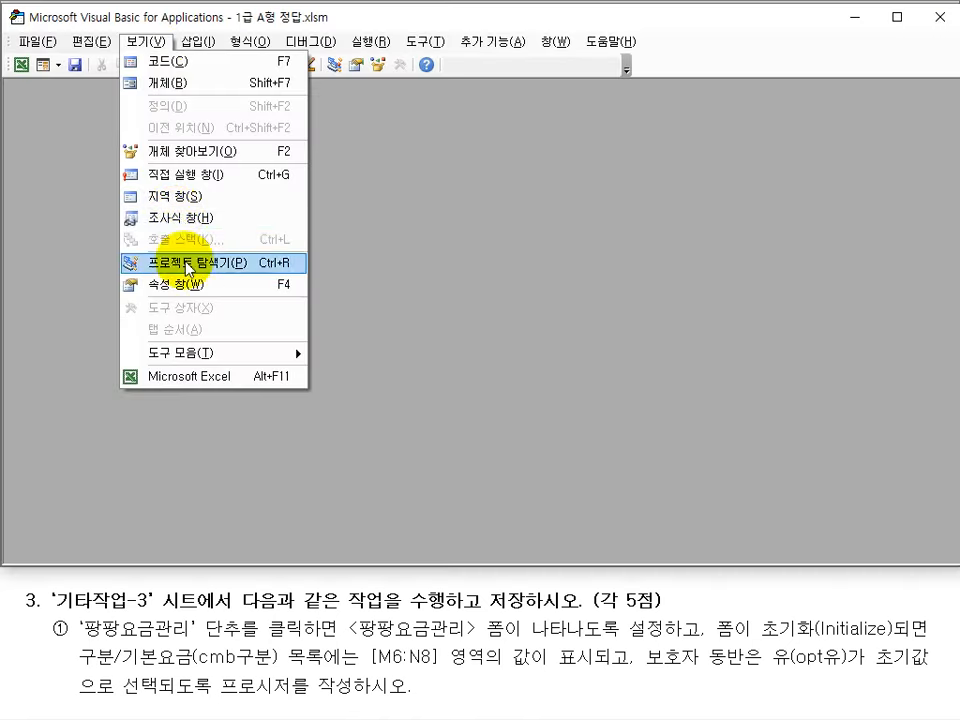
pyautogui.click(206, 262)
pyautogui.moveTo(176, 284); pyautogui.dragTo(240, 281)
pyautogui.doubleClick(113, 313)
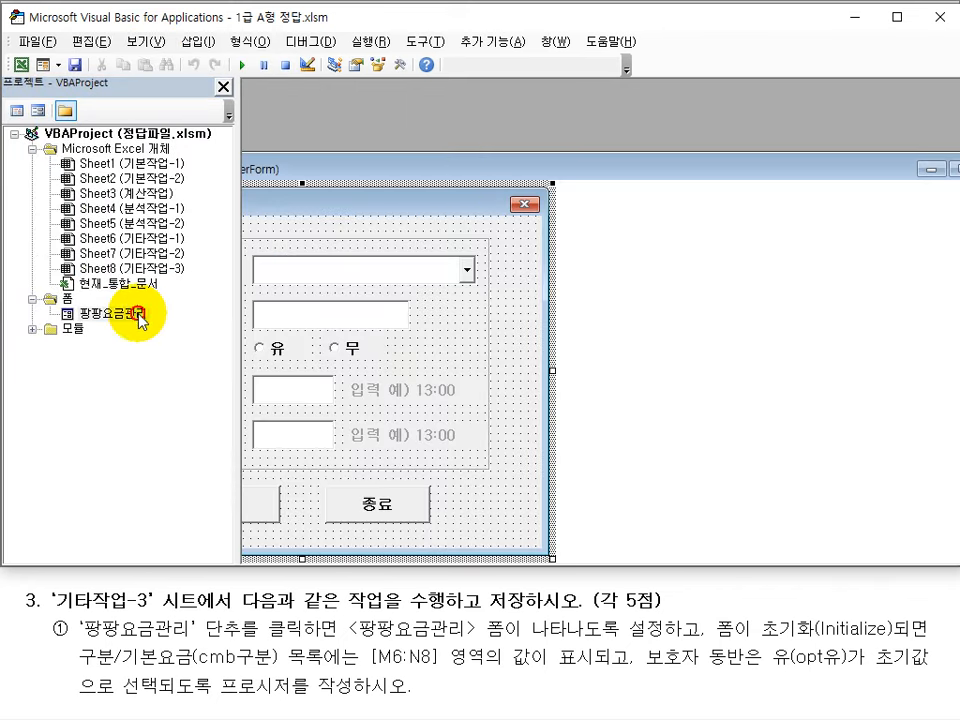
pyautogui.doubleClick(462, 175)
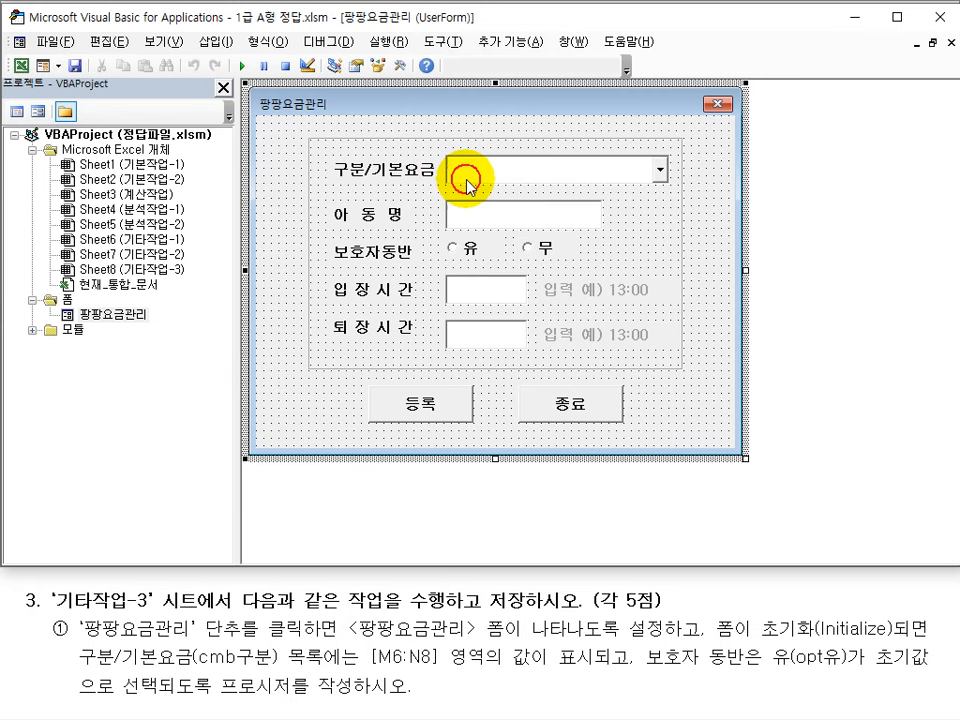
# Step: Create the UserForm_Initialize procedure in the form's code and delete the empty UserForm_Click procedure
pyautogui.doubleClick(320, 398)
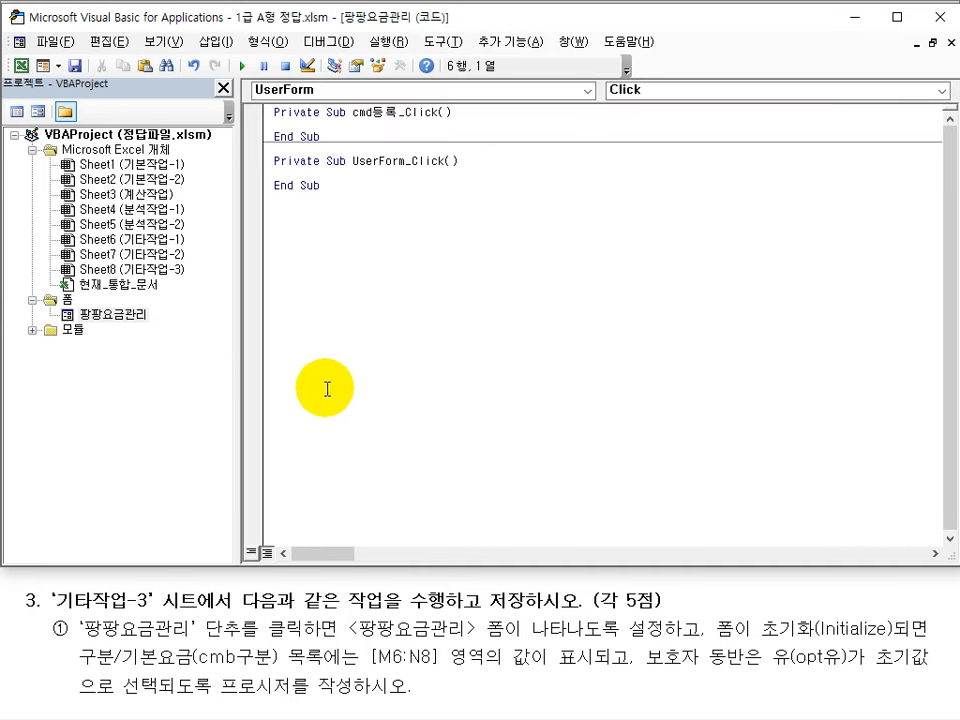
pyautogui.click(740, 95)
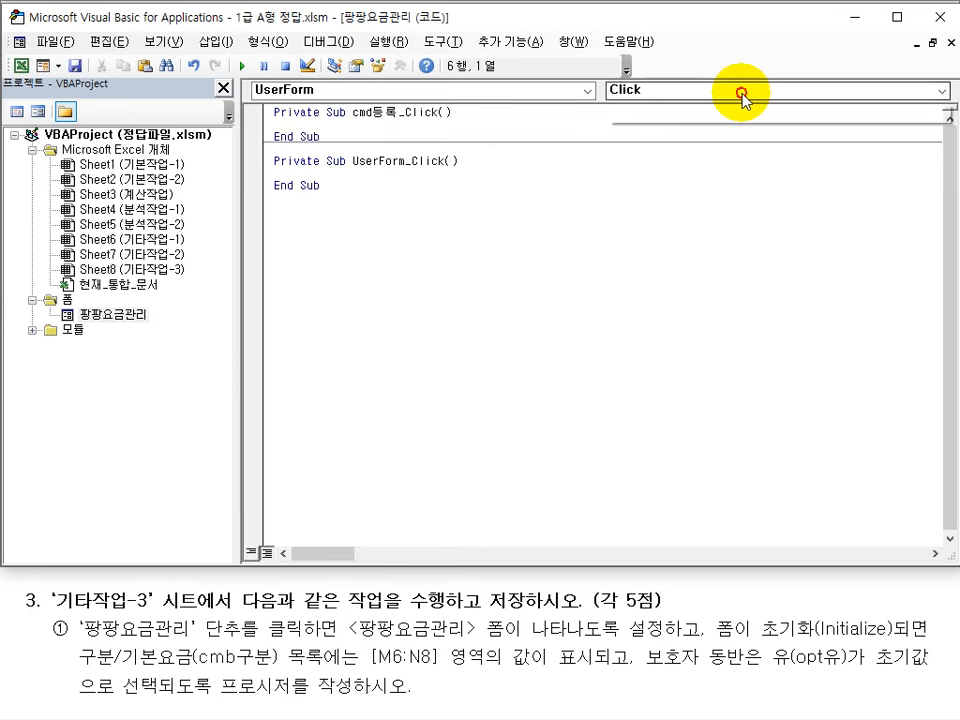
pyautogui.click(733, 197)
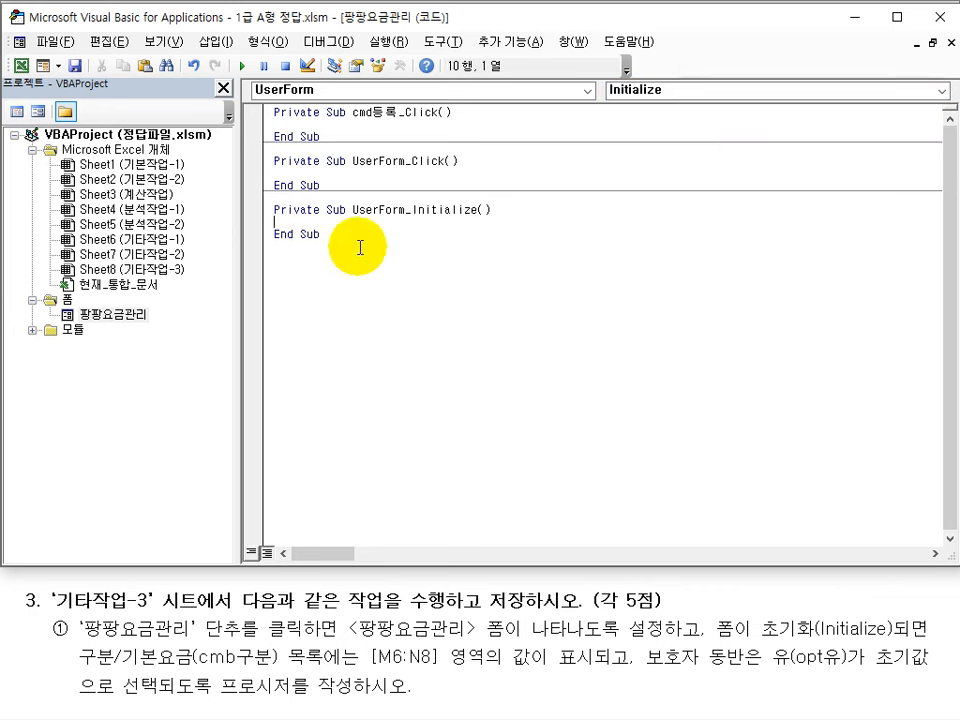
pyautogui.moveTo(256, 187); pyautogui.dragTo(268, 162)
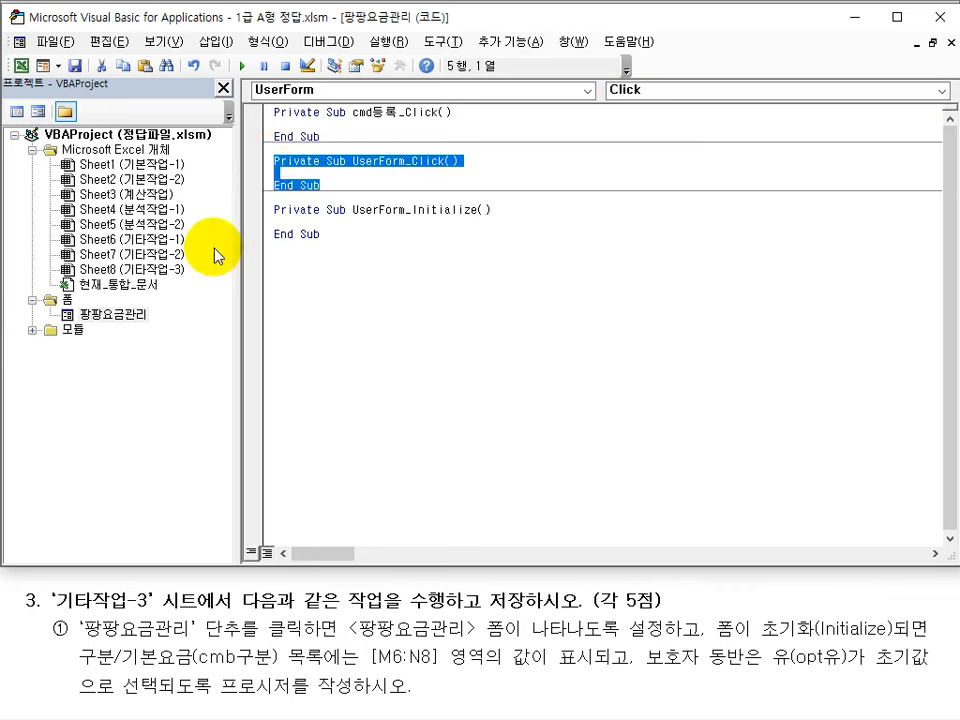
pyautogui.press('Delete')
# Step: In UserForm_Initialize, enter cmb구분.RowSource = "m6:n8" and, below it, opt유 = True
pyautogui.press('Down')
pyautogui.press('Down')
pyautogui.press('Down')
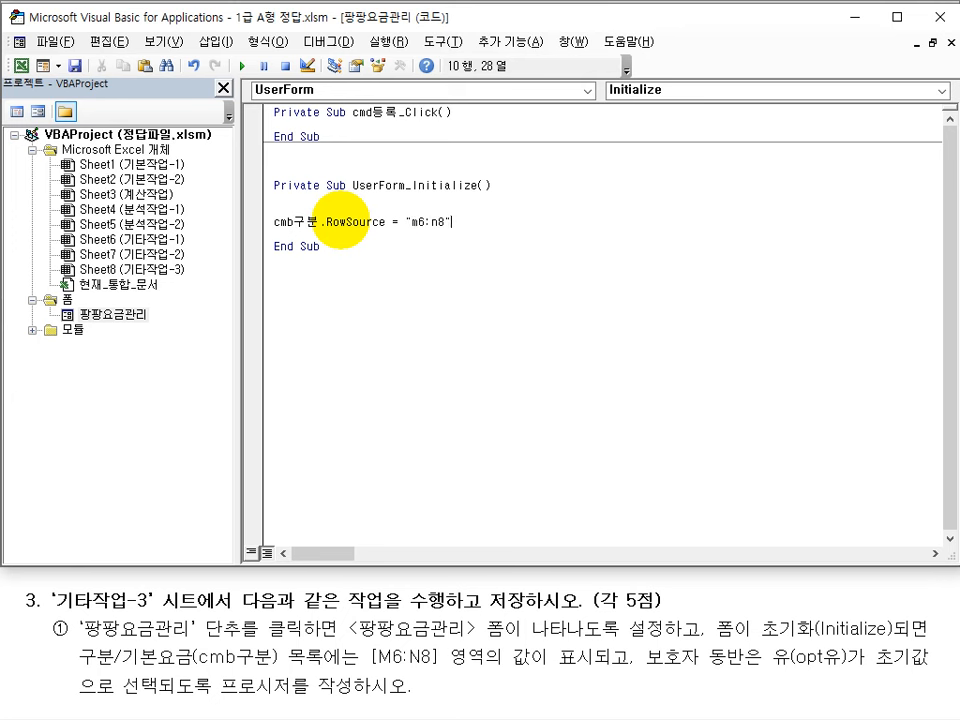
pyautogui.press('Return')
pyautogui.press('Return')
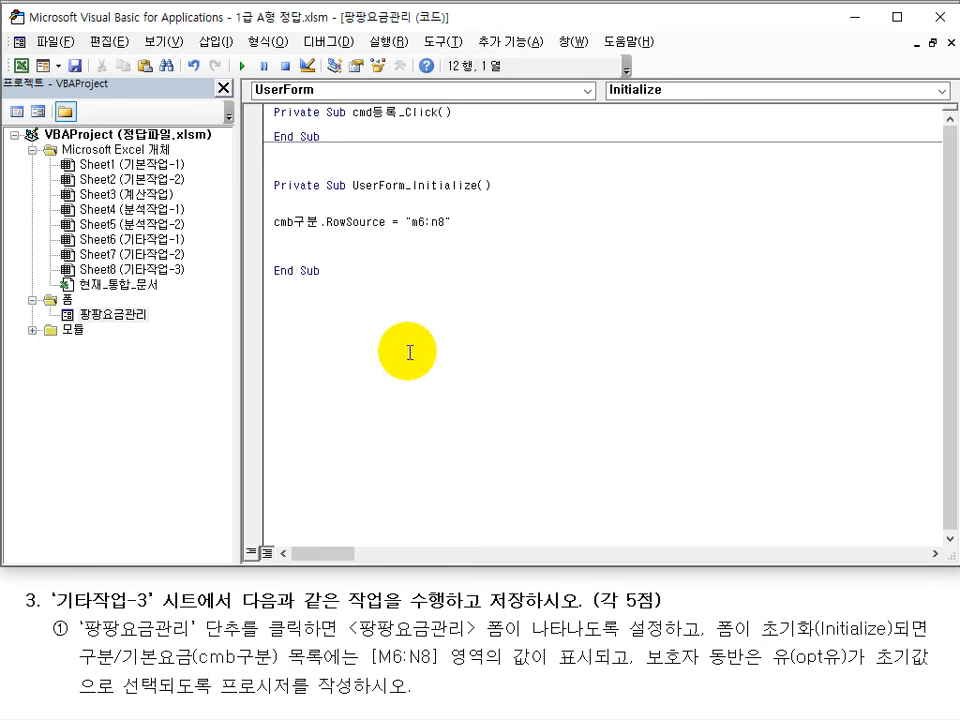
pyautogui.write('opt유 = true')
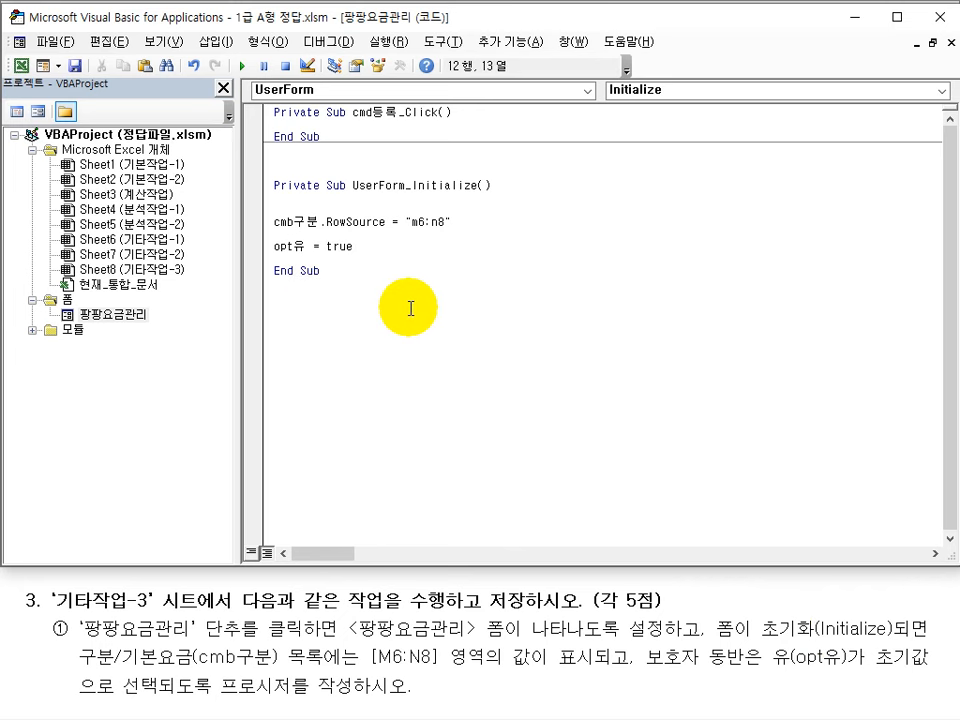
pyautogui.press('Return')
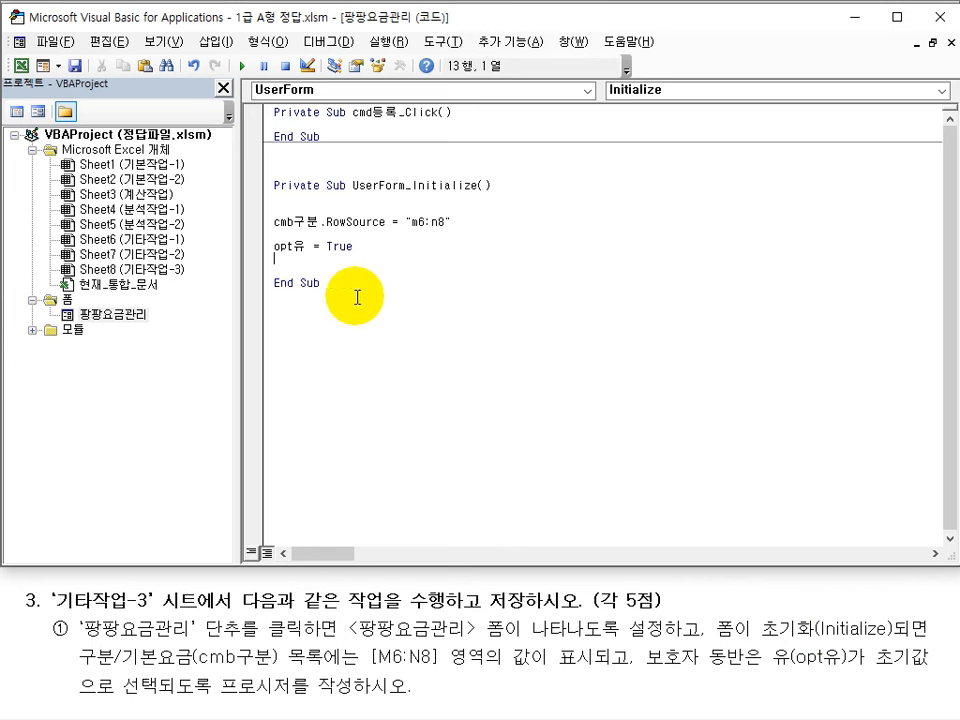
# Step: Return to the worksheet, open the 팡팡요금관리 form to check its 구분/기본요금 list and default 보호자동반 option, and close the form
pyautogui.click(940, 16)
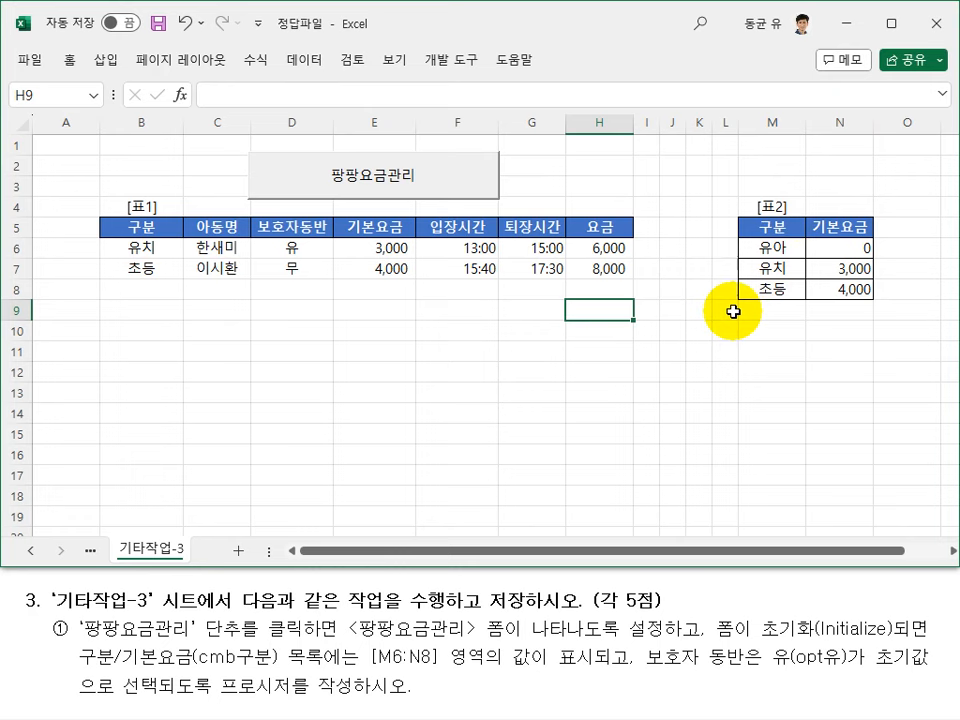
pyautogui.click(480, 187)
pyautogui.click(645, 183)
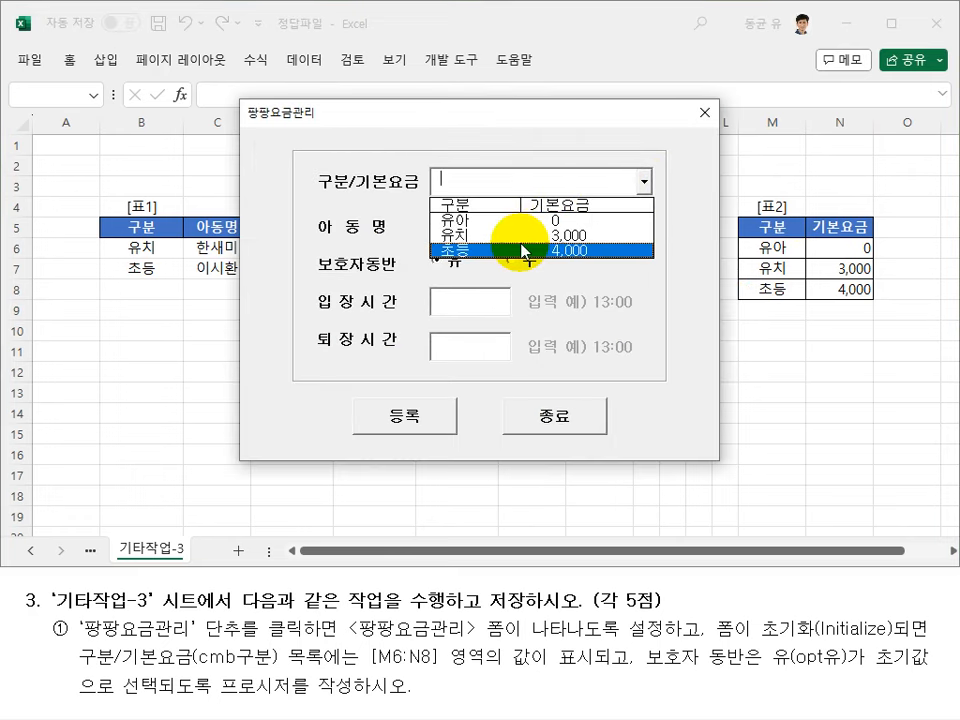
pyautogui.click(595, 300)
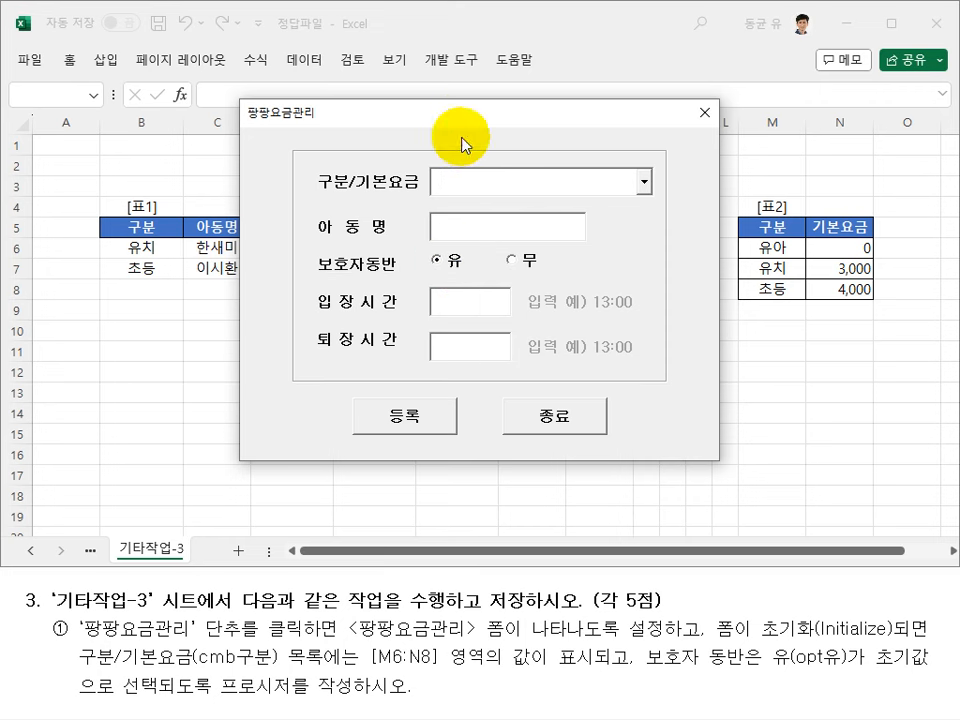
pyautogui.moveTo(471, 122); pyautogui.dragTo(778, 316)
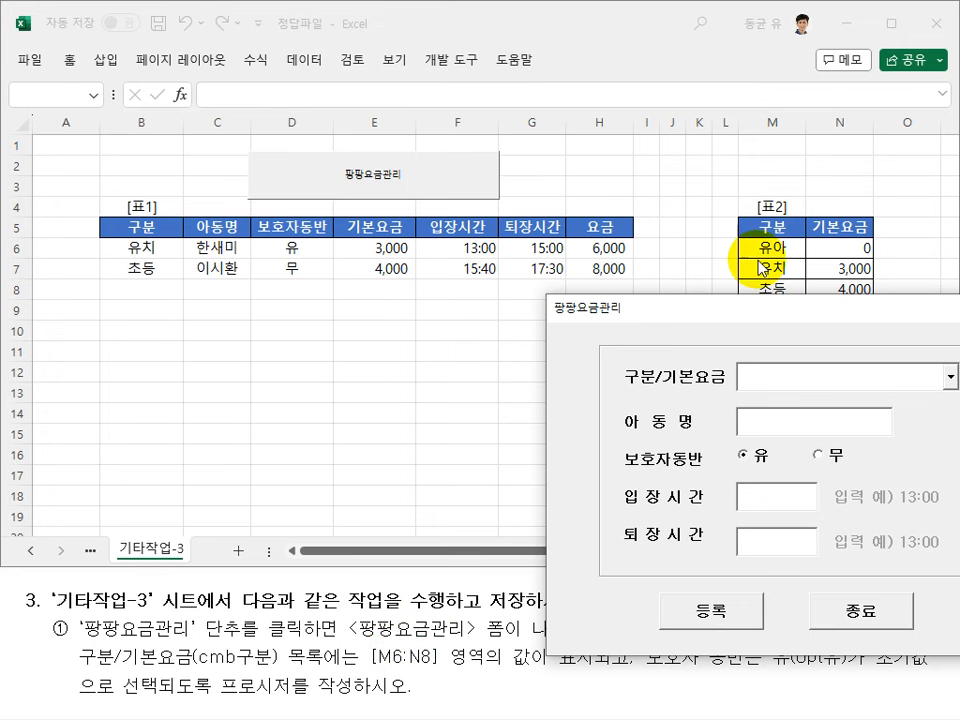
pyautogui.moveTo(790, 316); pyautogui.dragTo(598, 222)
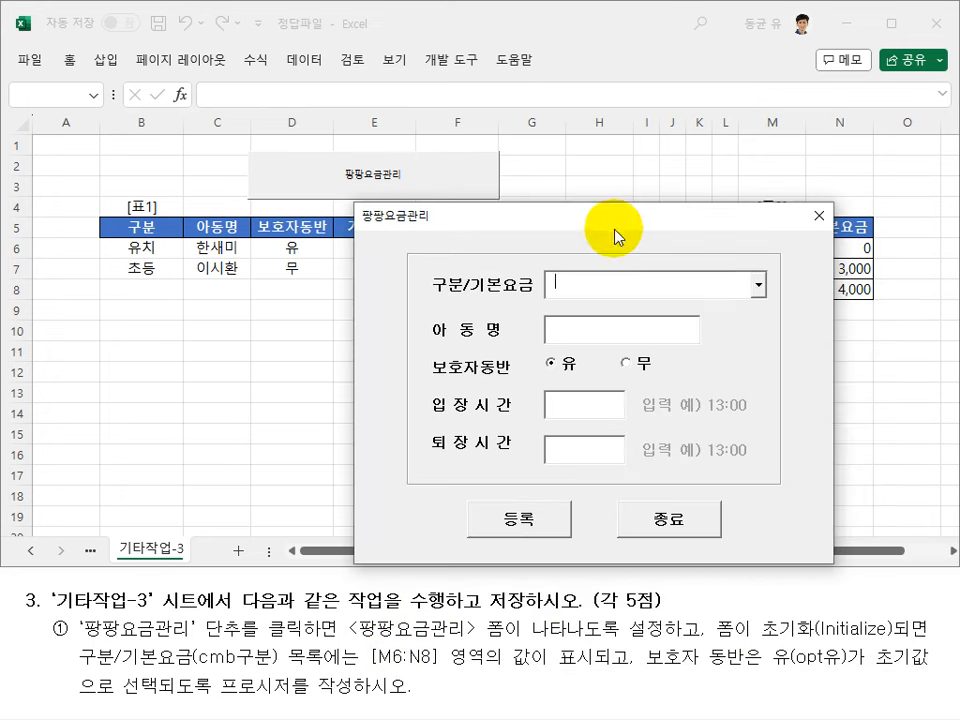
pyautogui.click(758, 286)
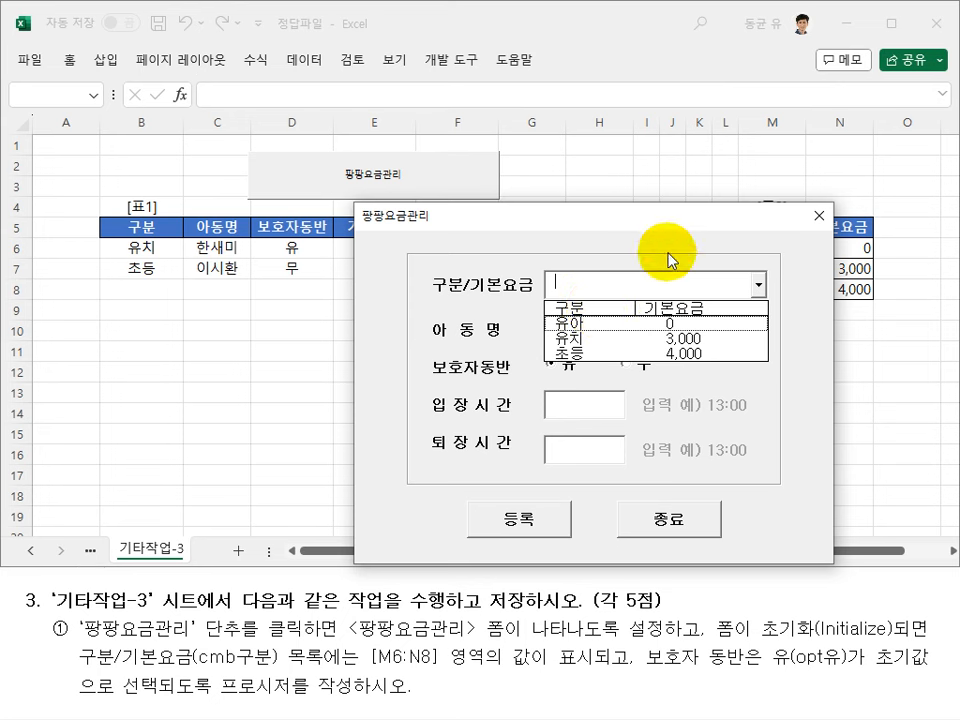
pyautogui.moveTo(655, 215); pyautogui.dragTo(440, 195)
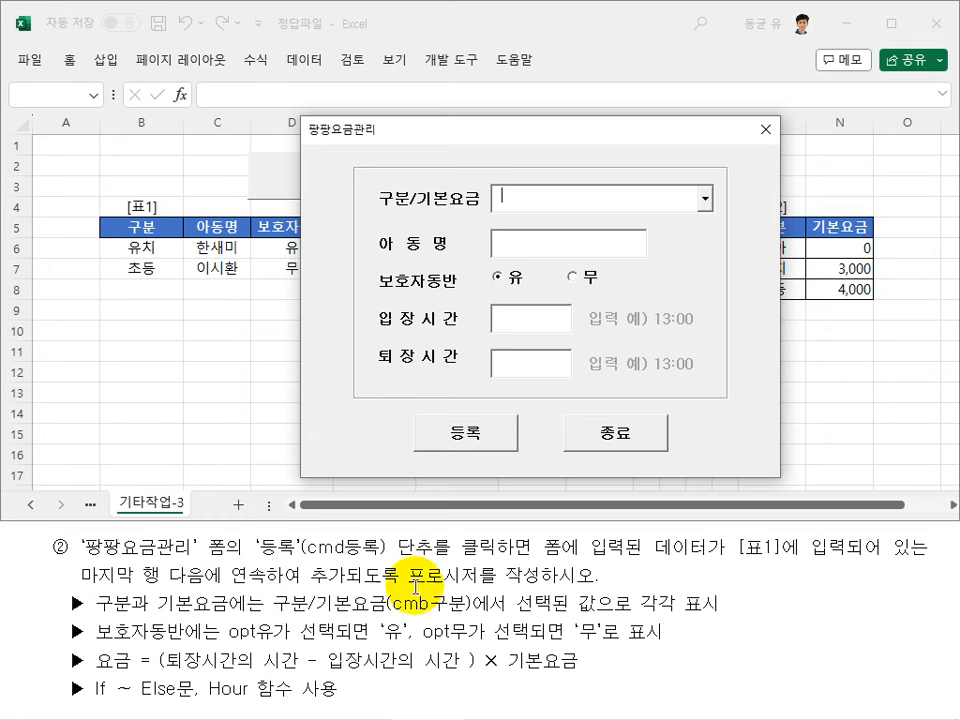
pyautogui.click(777, 130)
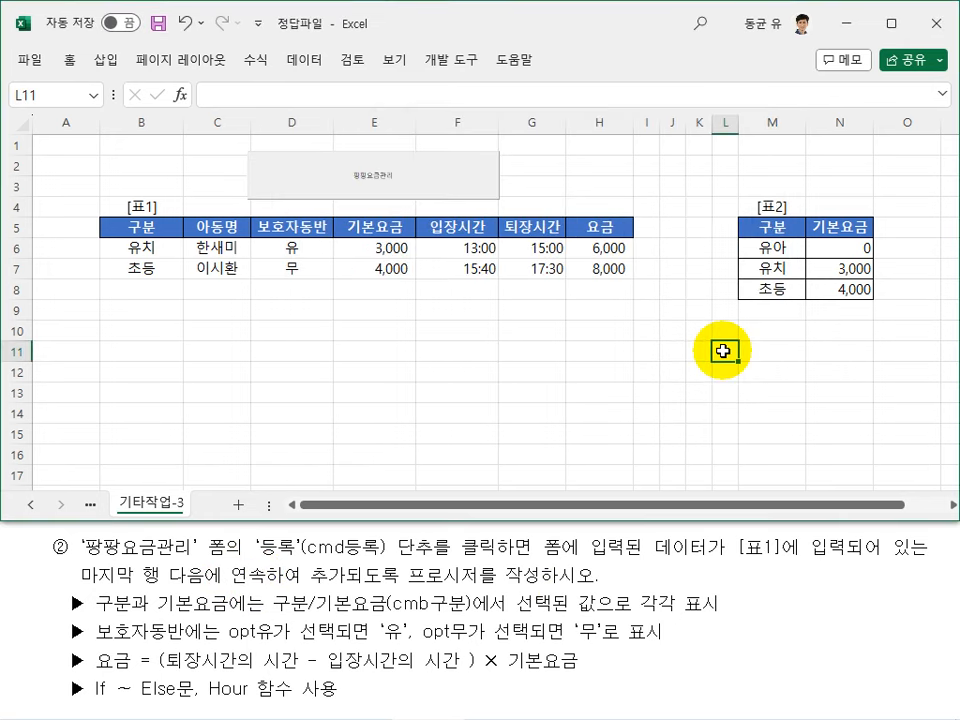
# Step: Open the 팡팡요금관리 form's design in the Visual Basic editor and go to the 등록 button's cmd등록_Click procedure
pyautogui.hotkey('alt', 'F11')
pyautogui.doubleClick(128, 316)
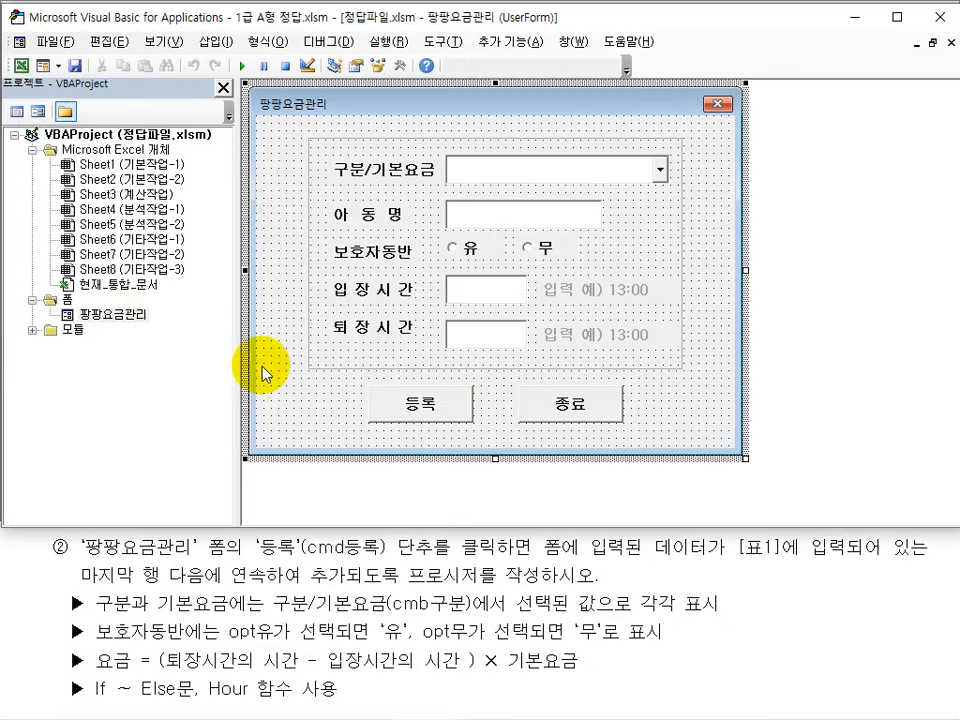
pyautogui.click(381, 399)
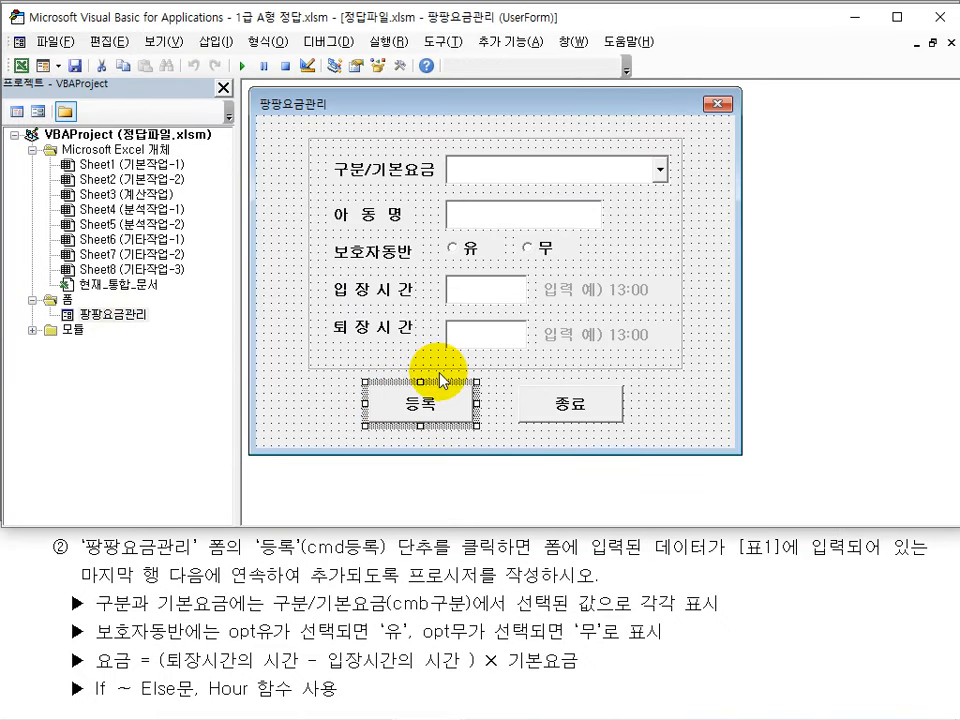
pyautogui.doubleClick(420, 405)
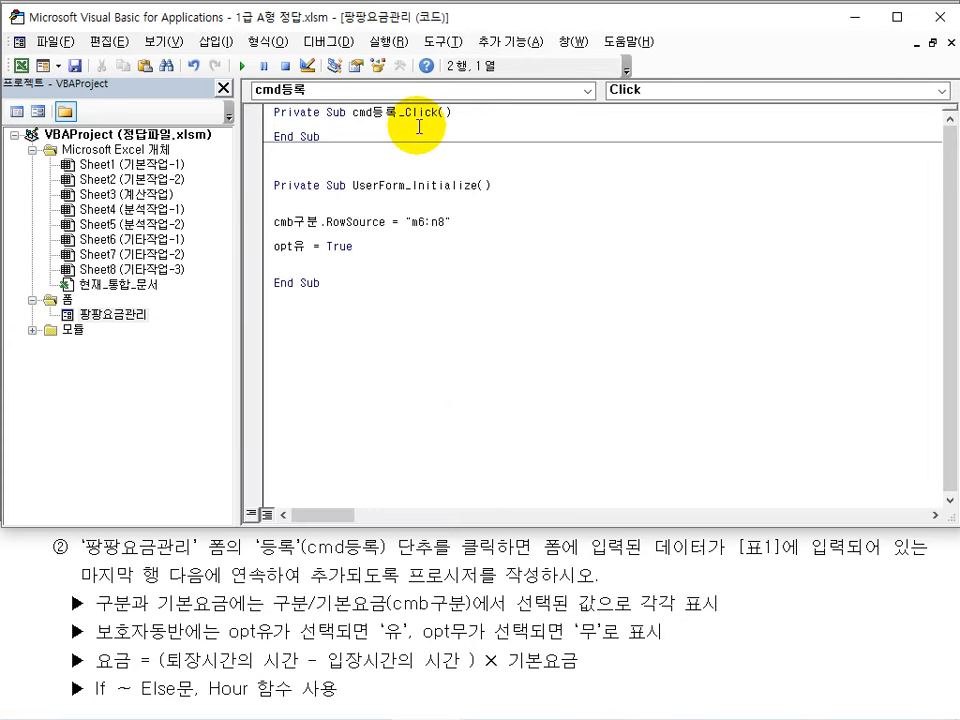
# Step: In cmd등록_Click, begin the line 입력행 = Range("b5").CurrentRegion.Rows.Count +, leaving its final number open
pyautogui.press('Return')
pyautogui.press('Return')
pyautogui.press('Return')
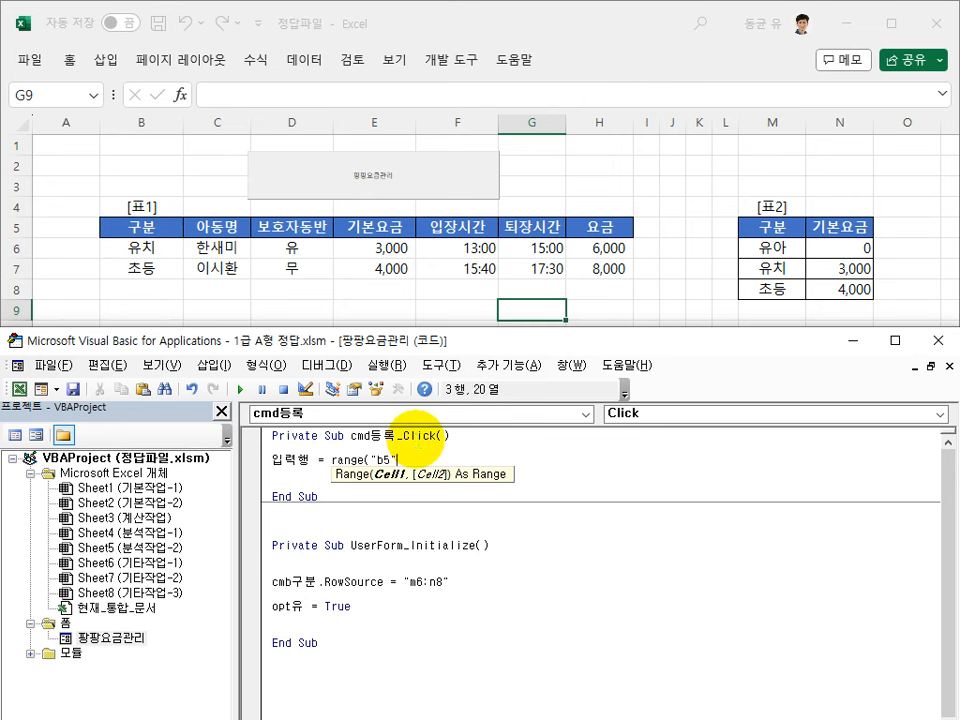
pyautogui.write(')')
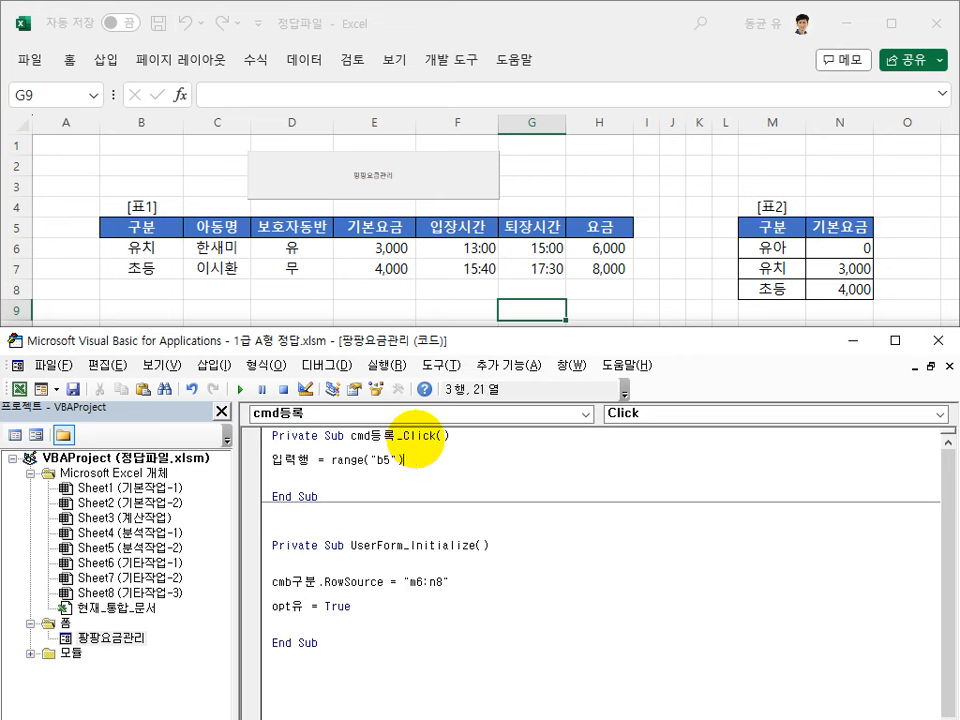
pyautogui.write('.cu')
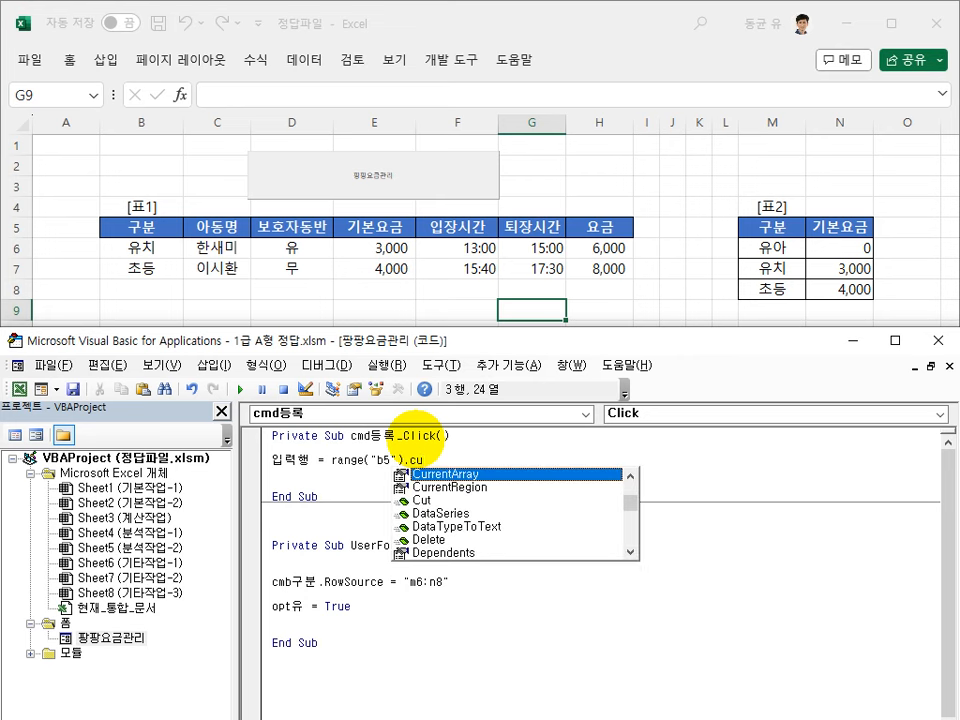
pyautogui.press('Down')
pyautogui.write('rrentRegion.ro')
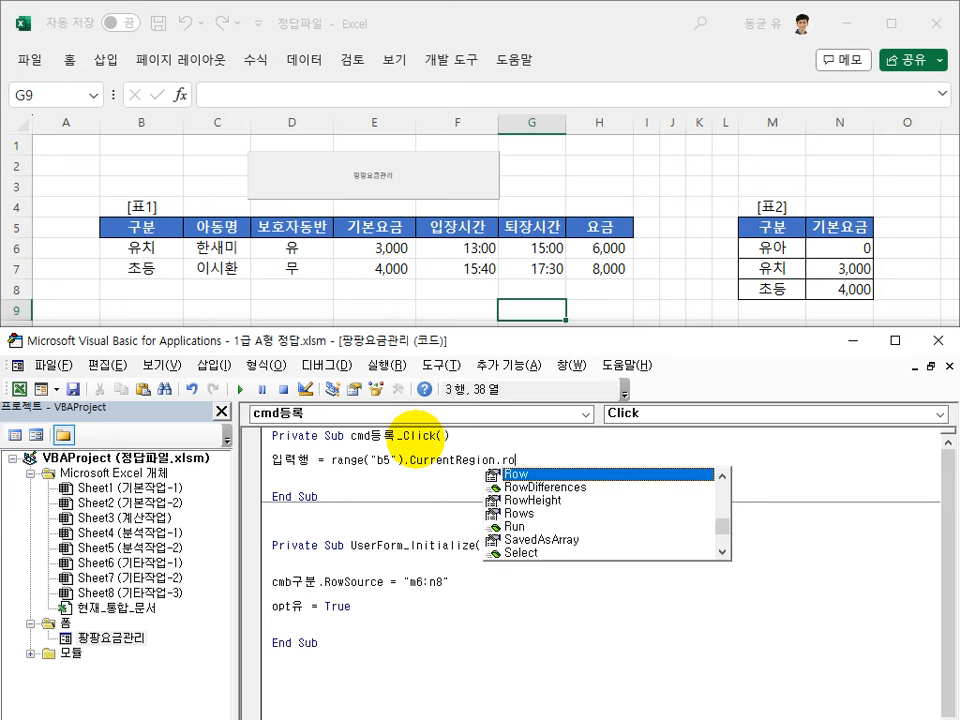
pyautogui.write('ws.co')
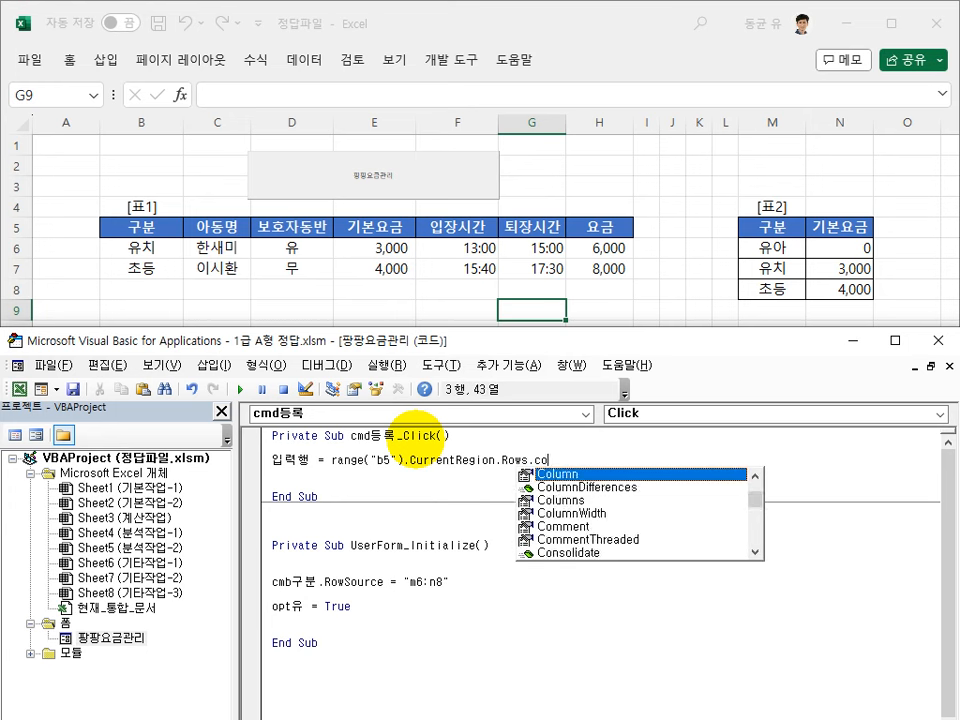
pyautogui.write('unt +')
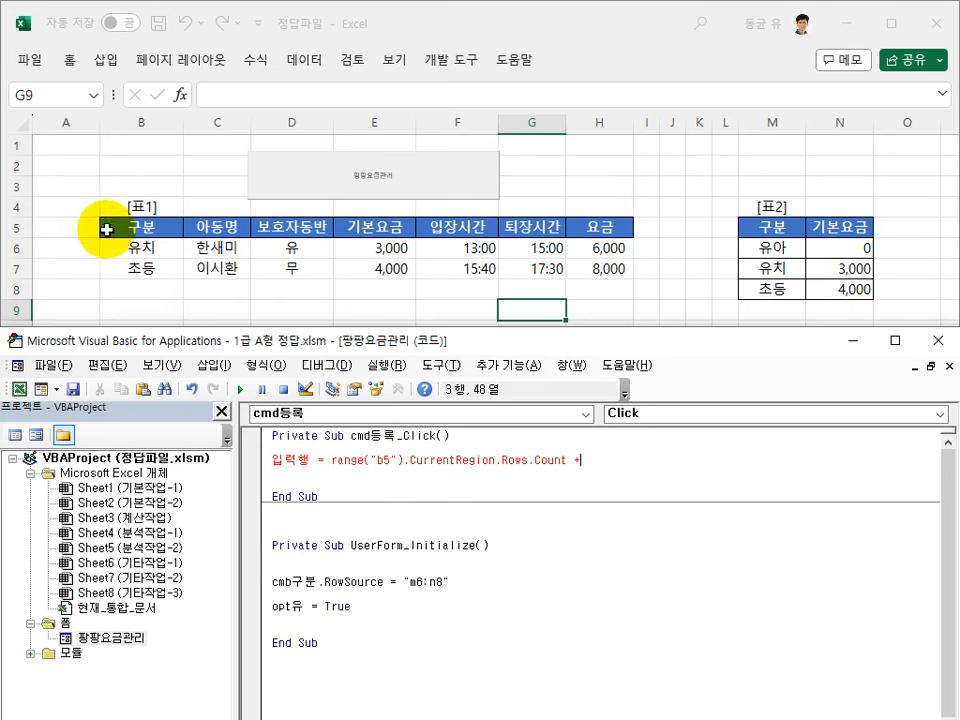
# Step: Highlight sheet rows 4 to 7 to examine the table's extent, and complete the 입력행 line with 4
pyautogui.moveTo(17, 206); pyautogui.dragTo(21, 265)
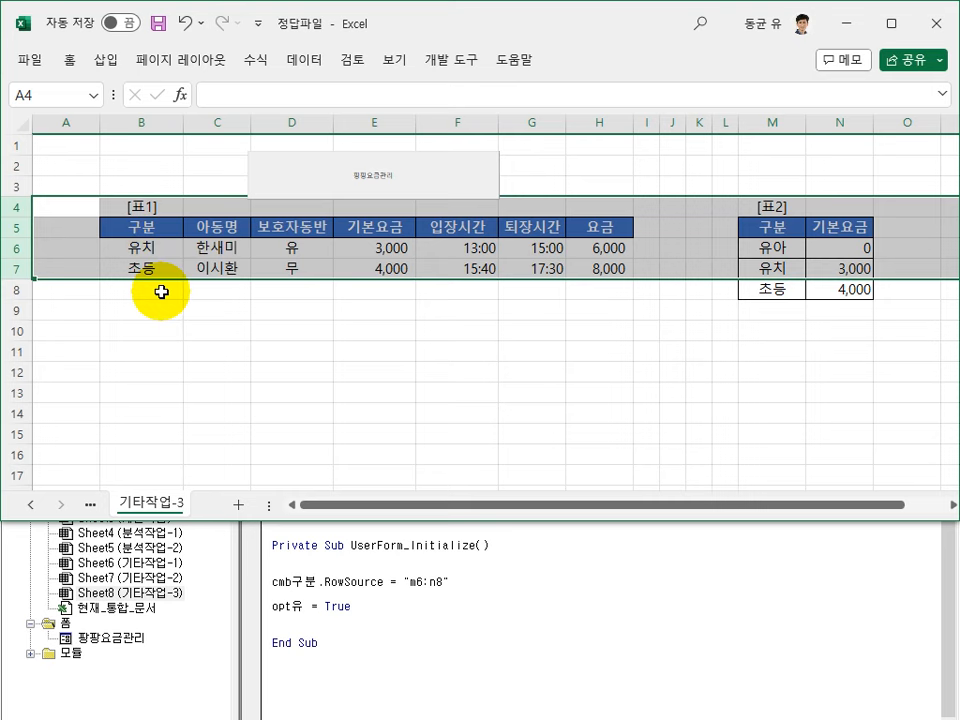
pyautogui.click(420, 558)
pyautogui.click(596, 455)
pyautogui.write('4')
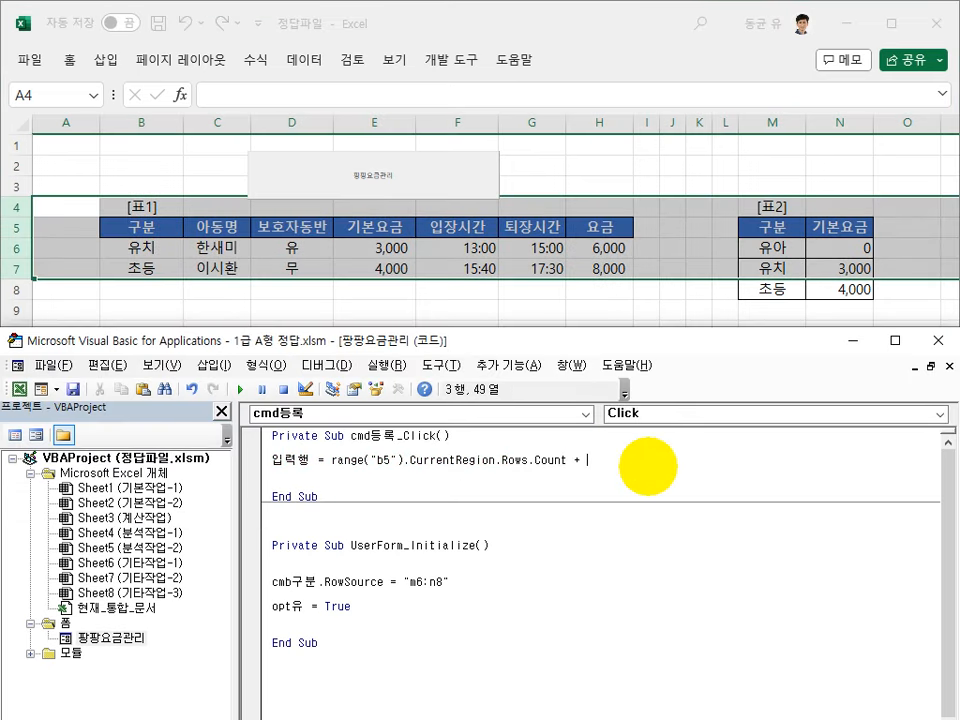
pyautogui.press('Return')
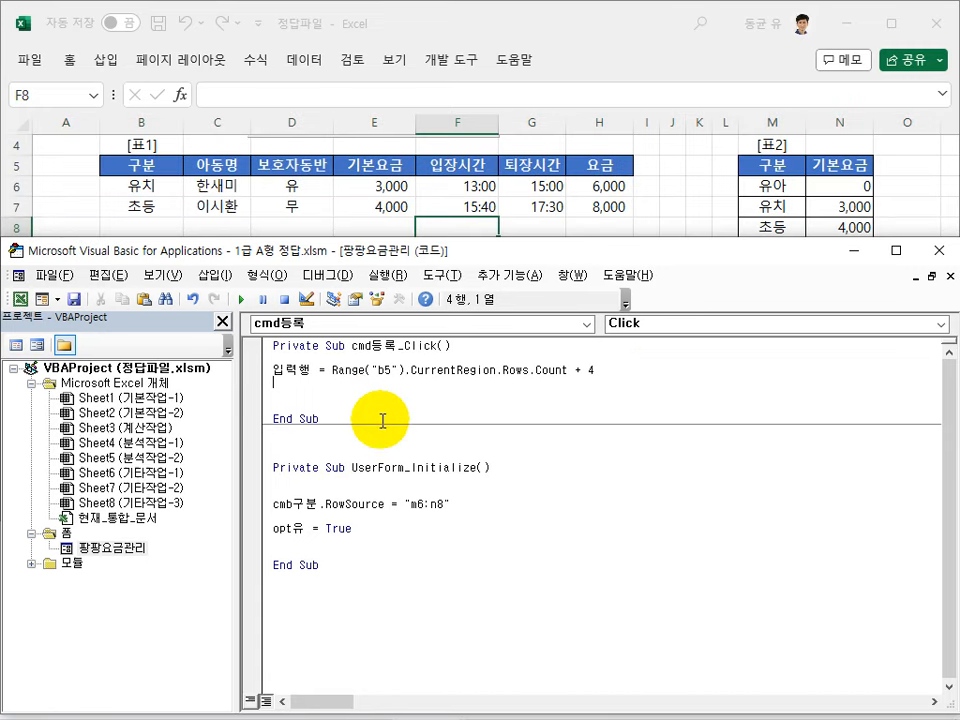
# Step: Show the properties of the 팡팡요금관리 form's controls to check the names of the combo box, text boxes and option buttons
pyautogui.doubleClick(117, 549)
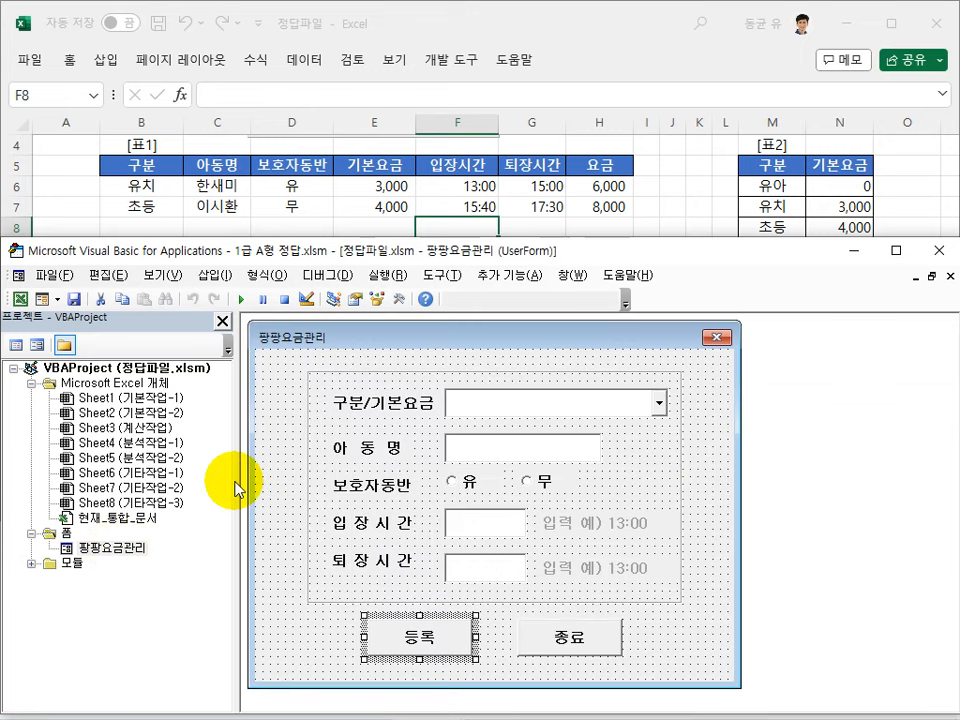
pyautogui.click(523, 410)
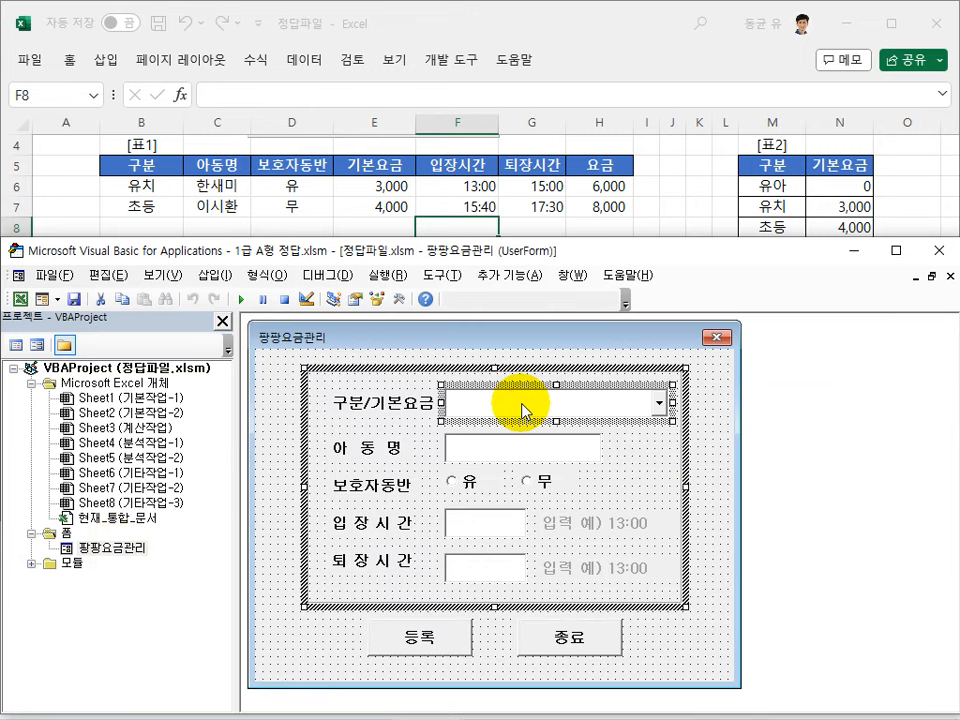
pyautogui.press('F4')
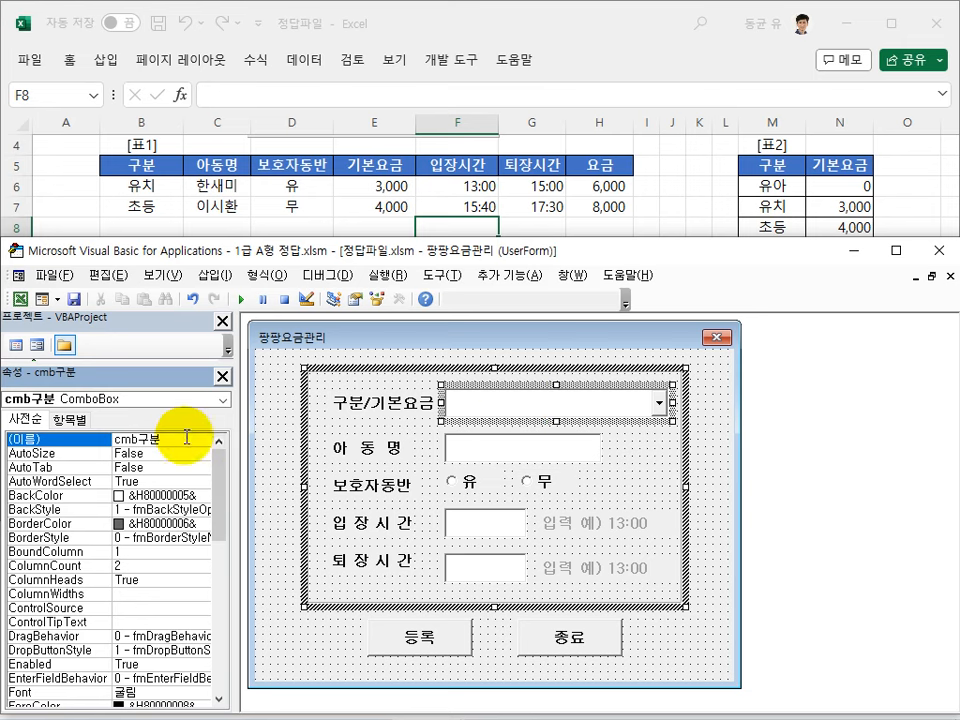
pyautogui.click(490, 450)
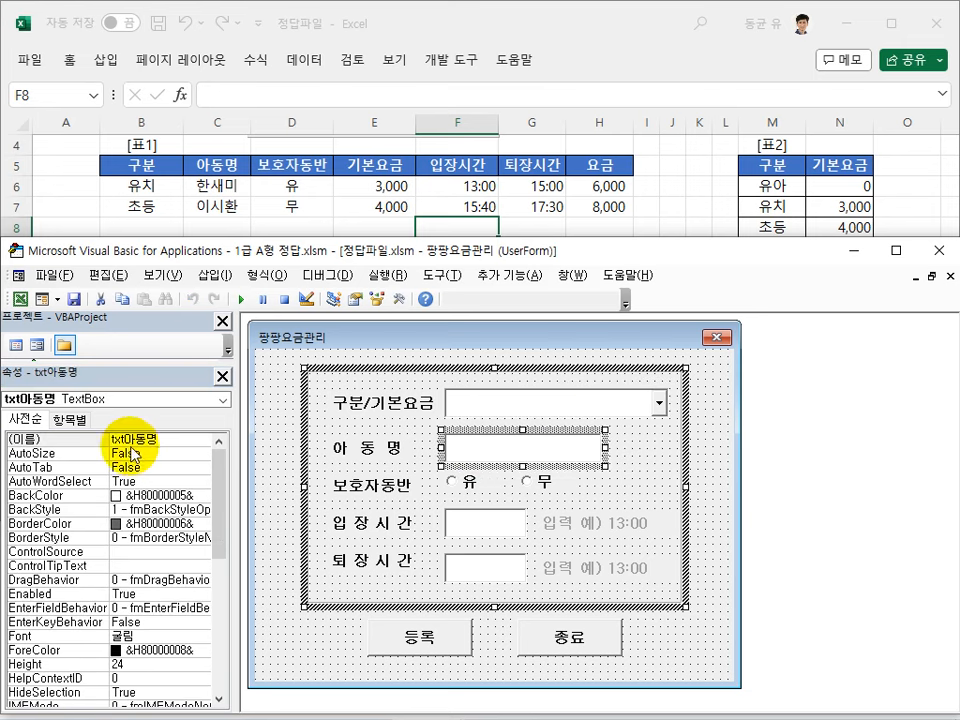
pyautogui.click(464, 481)
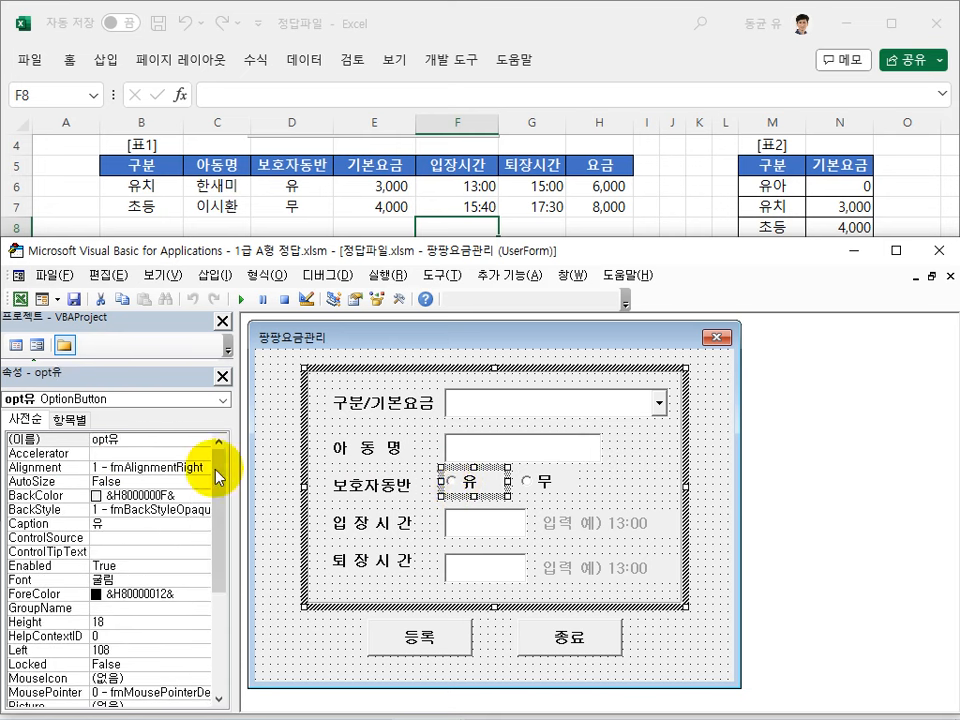
pyautogui.click(530, 487)
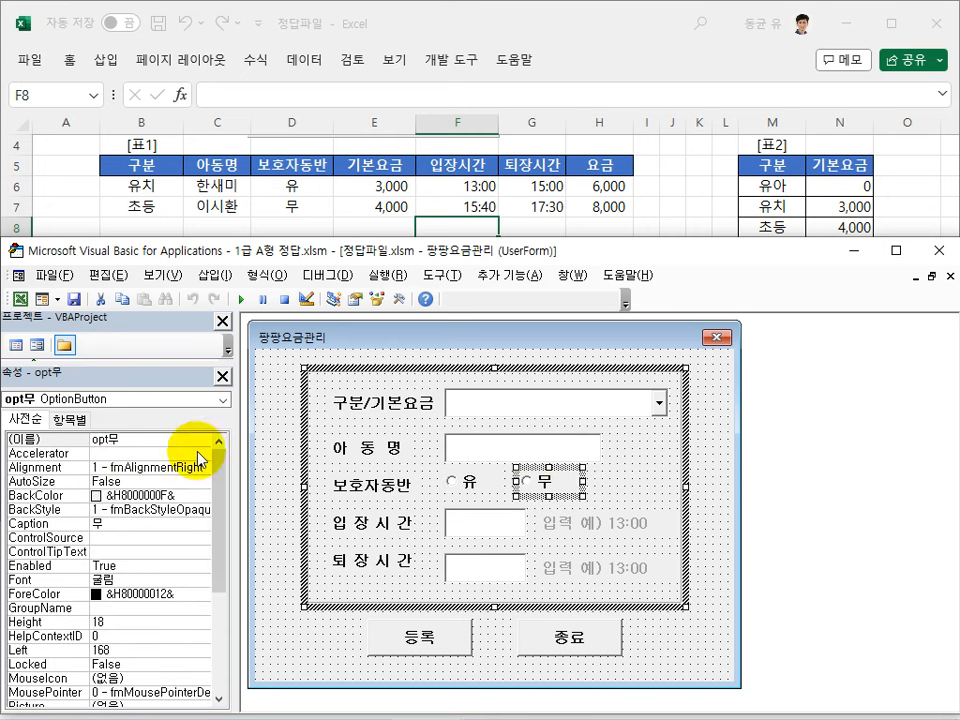
pyautogui.click(477, 530)
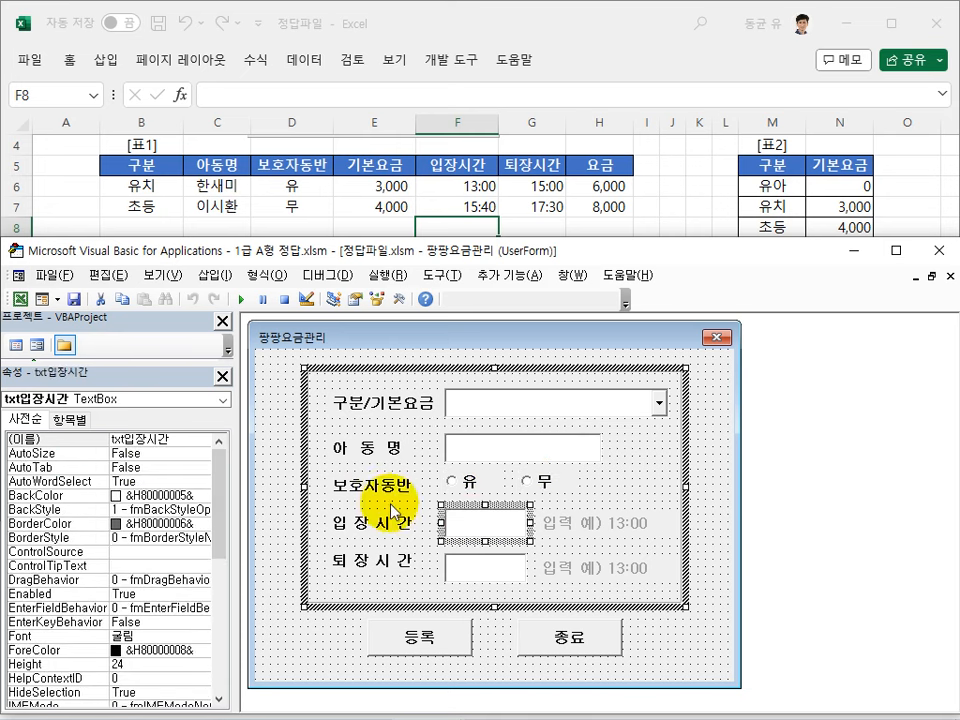
pyautogui.click(470, 567)
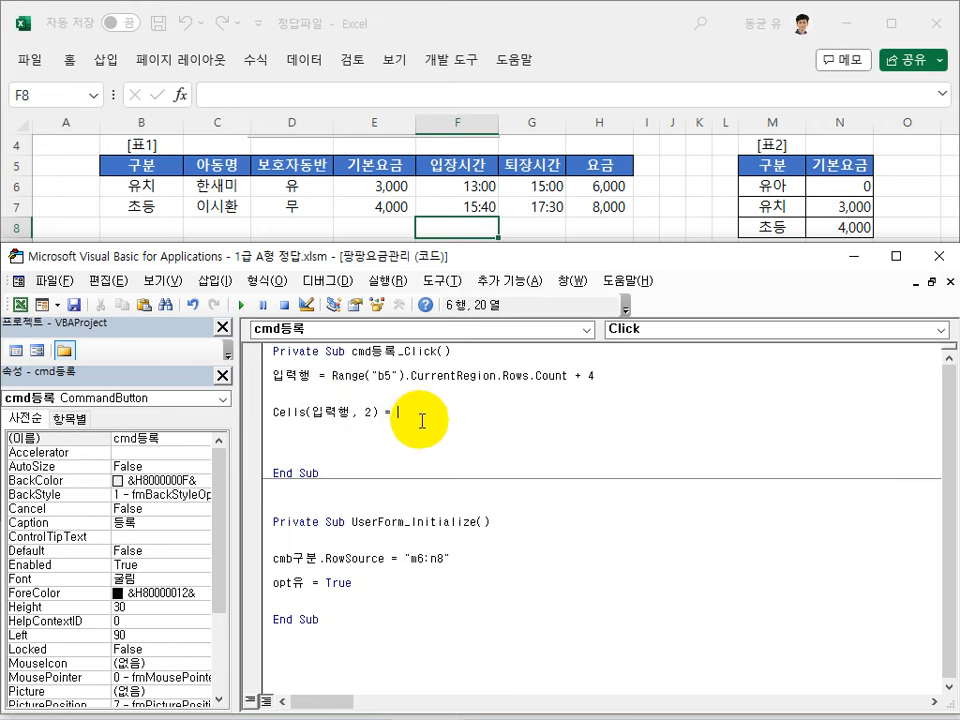
# Step: Below the 입력행 line, enter Cells(입력행, 2) = cmb구분 and Cells(입력행, 3) = txt아동명
pyautogui.write('cmb구분')
pyautogui.press('Return')
pyautogui.write('Cells(입력행, 3) = txt아동명')
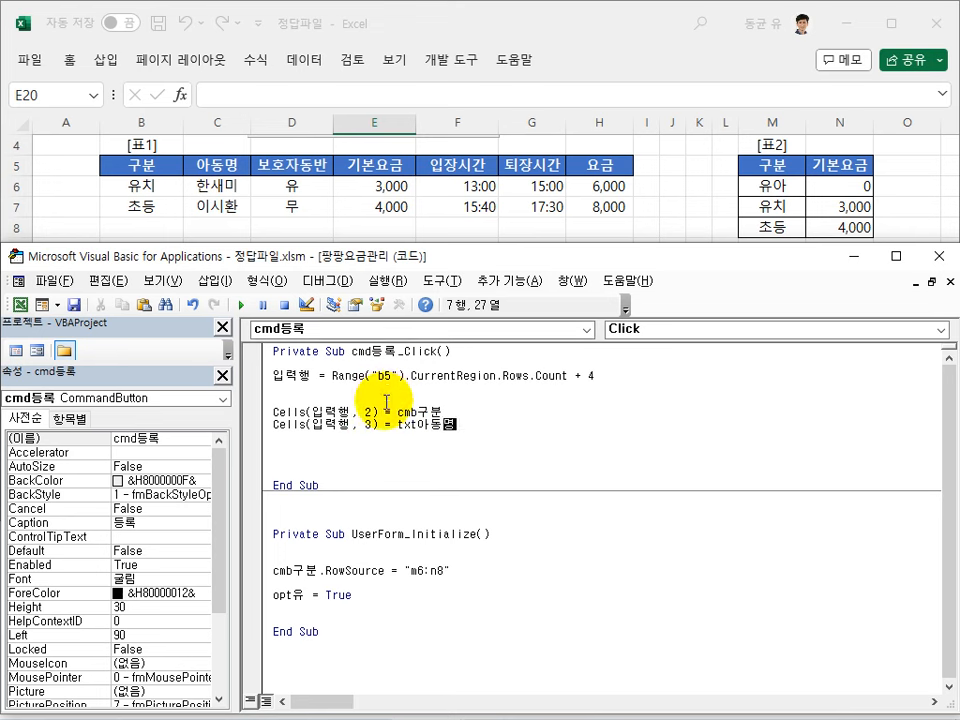
pyautogui.press('Return')
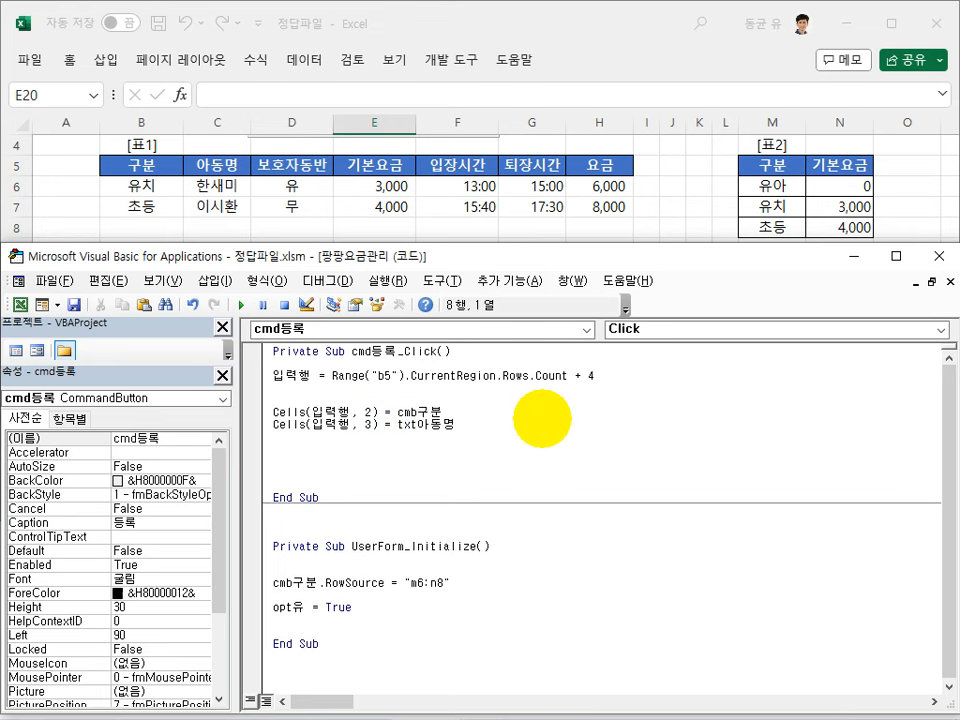
# Step: Enter an If opt유 = True Then block that sets Cells(입력행, 4) to "유", with an Else branch setting it to "무"
pyautogui.press('Return')
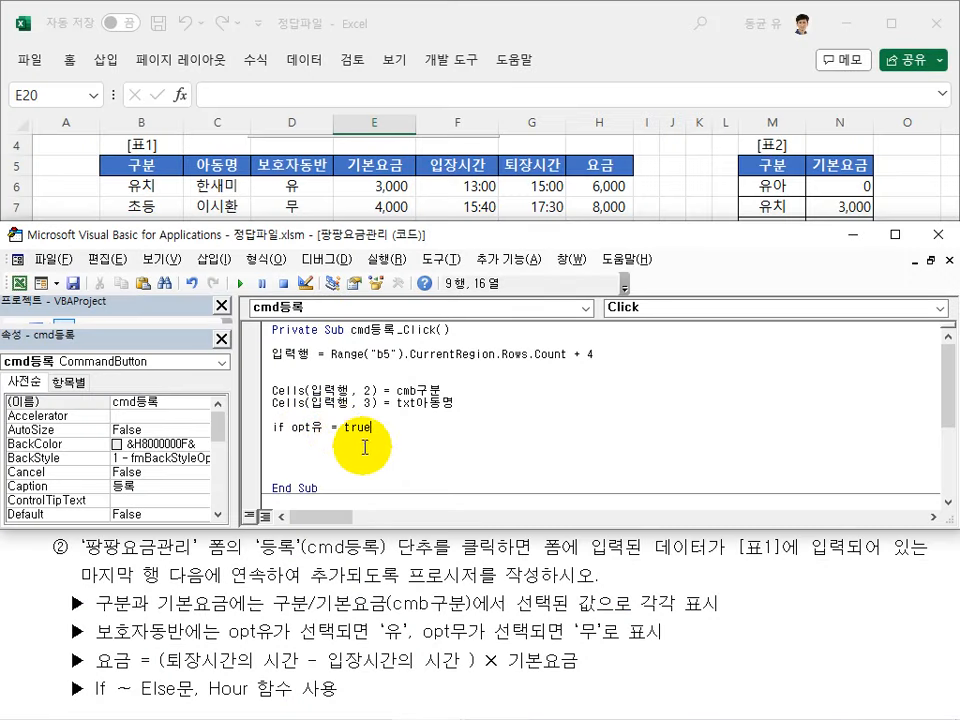
pyautogui.write('then')
pyautogui.press('Return')
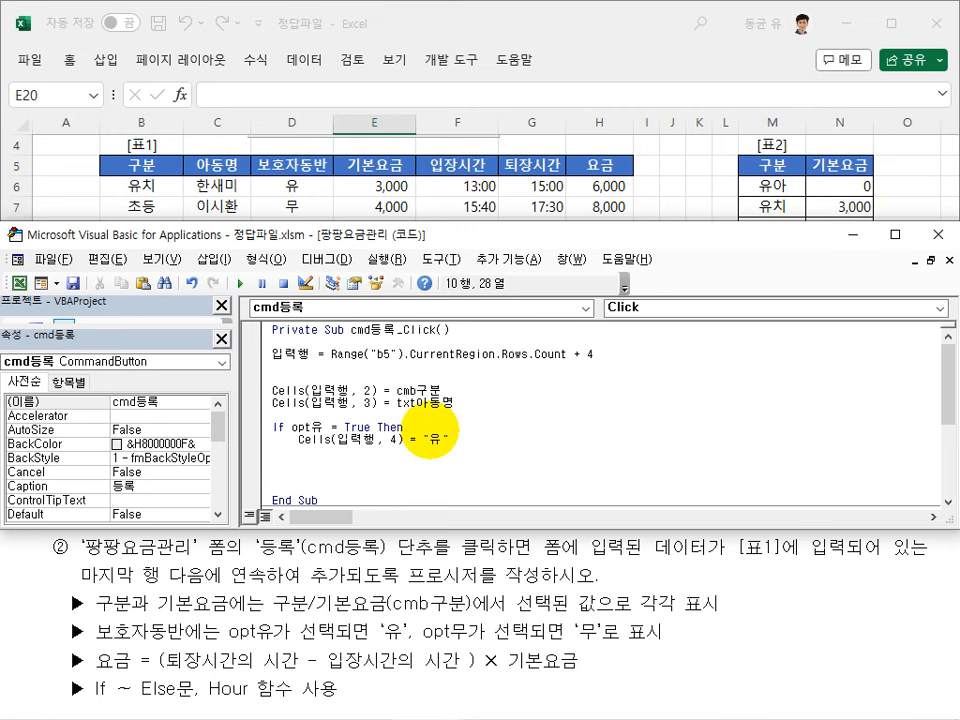
pyautogui.press('Return')
pyautogui.press('BackSpace')
pyautogui.write('else')
pyautogui.press('Return')
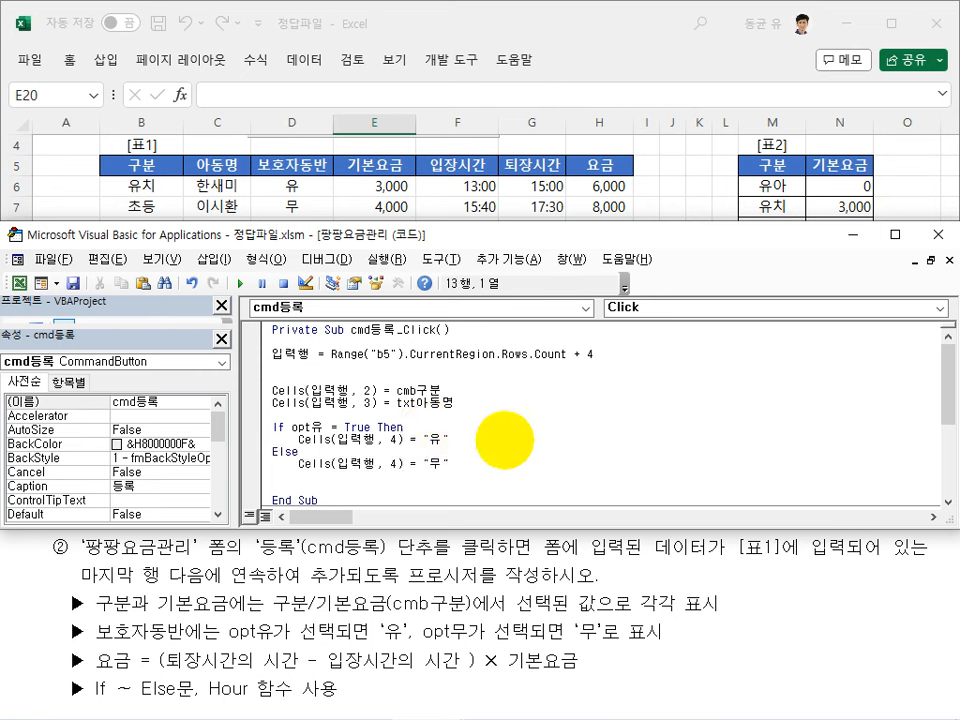
# Step: Close the block with End If and add the comment '지문에 else가 나왔으므로 elseif opt무 = True Then beside Else
pyautogui.write('end if')
pyautogui.press('Return')
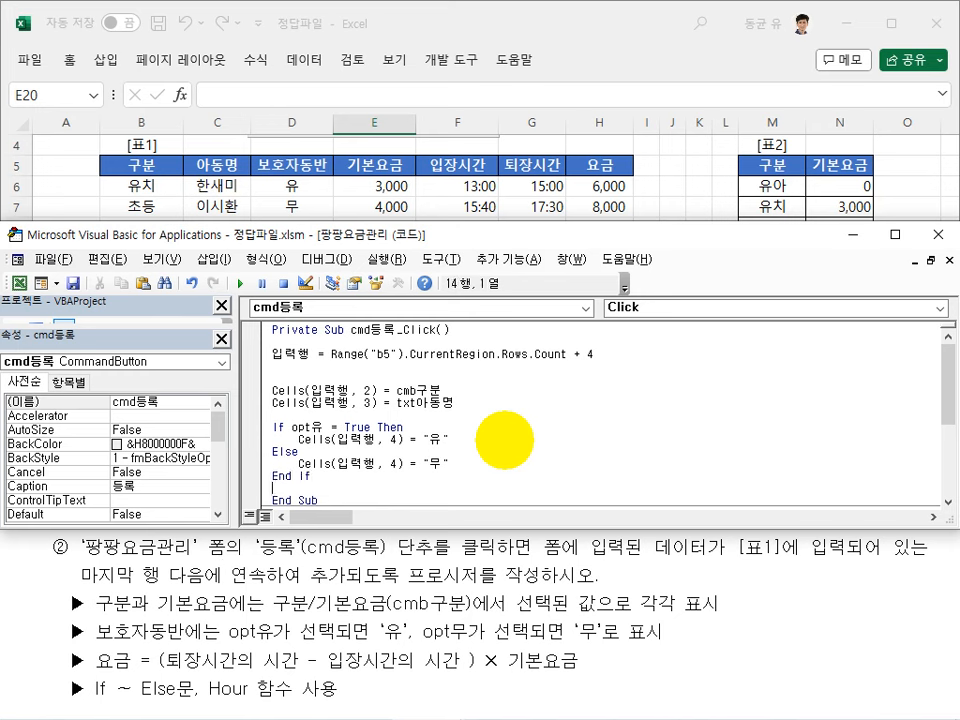
pyautogui.click(307, 451)
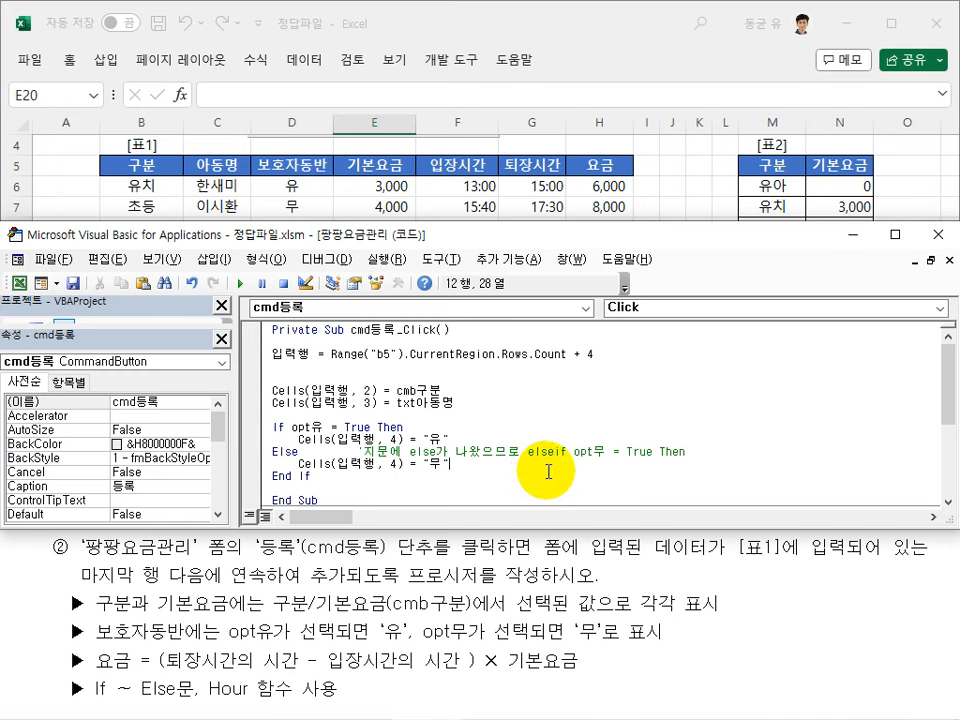
# Step: Below End If, enter Cells(입력행, 5) = cmb구분.List(cmb구분.ListIndex, 1)
pyautogui.moveTo(527, 451); pyautogui.dragTo(688, 451)
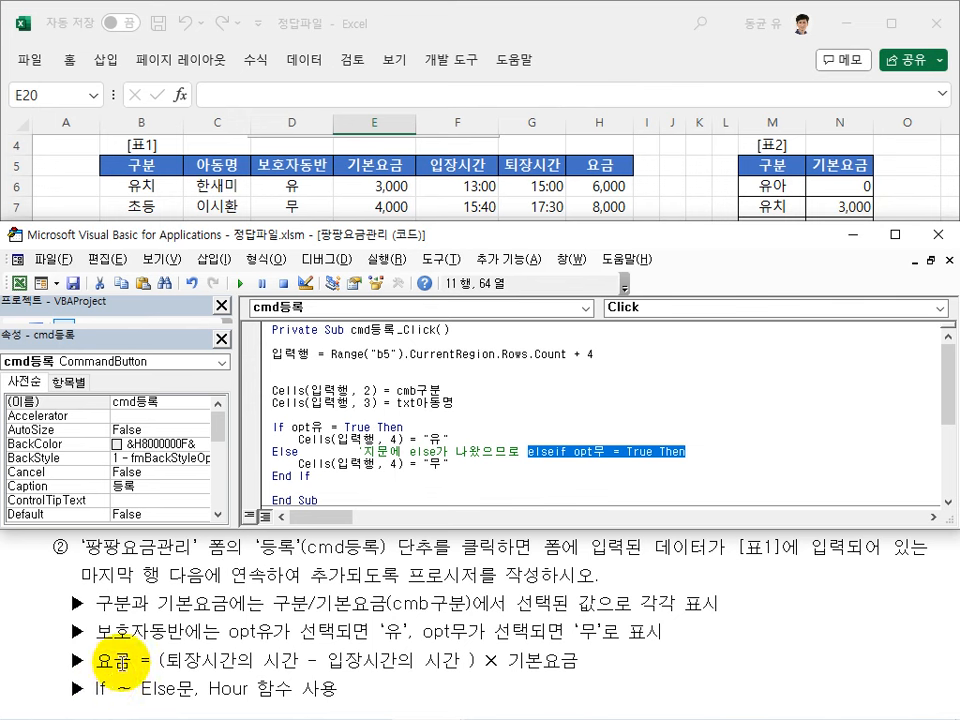
pyautogui.click(299, 464)
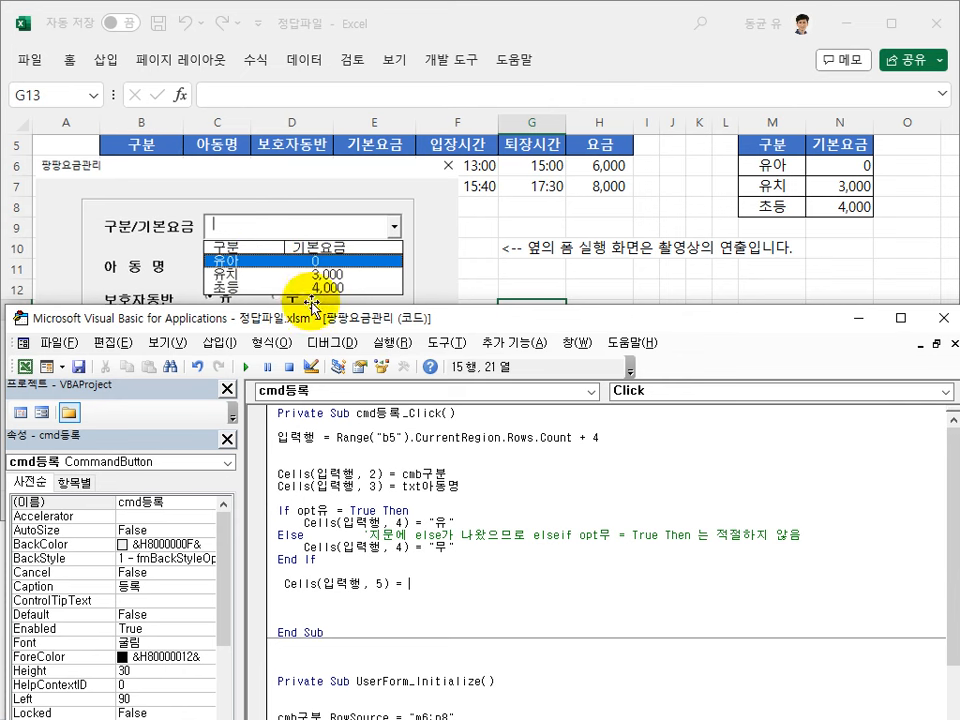
pyautogui.write('cmb구분.list')
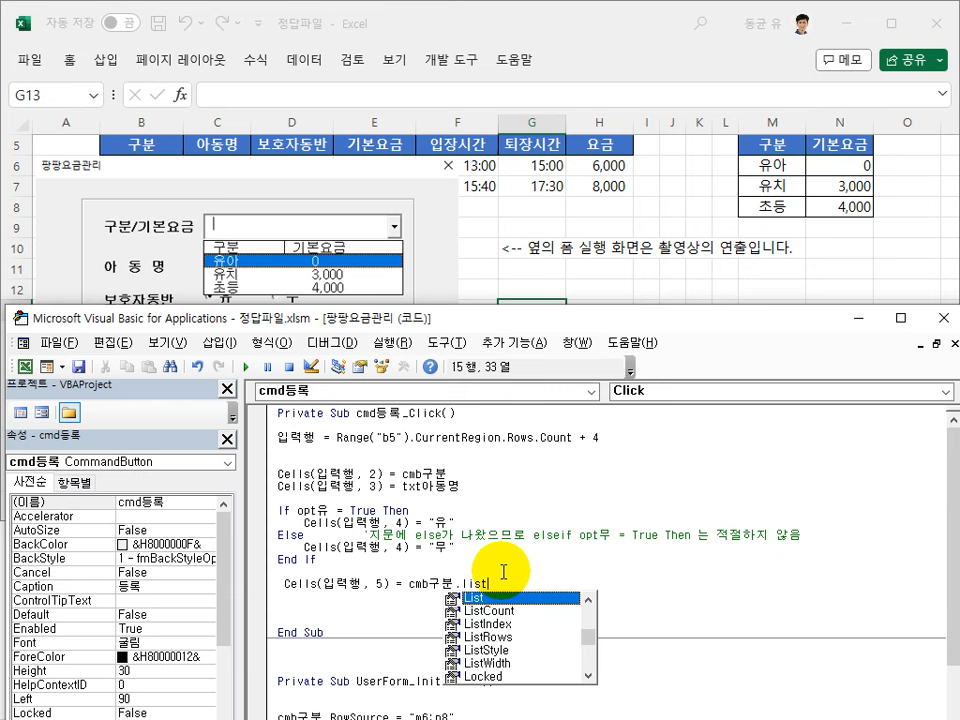
pyautogui.write('(')
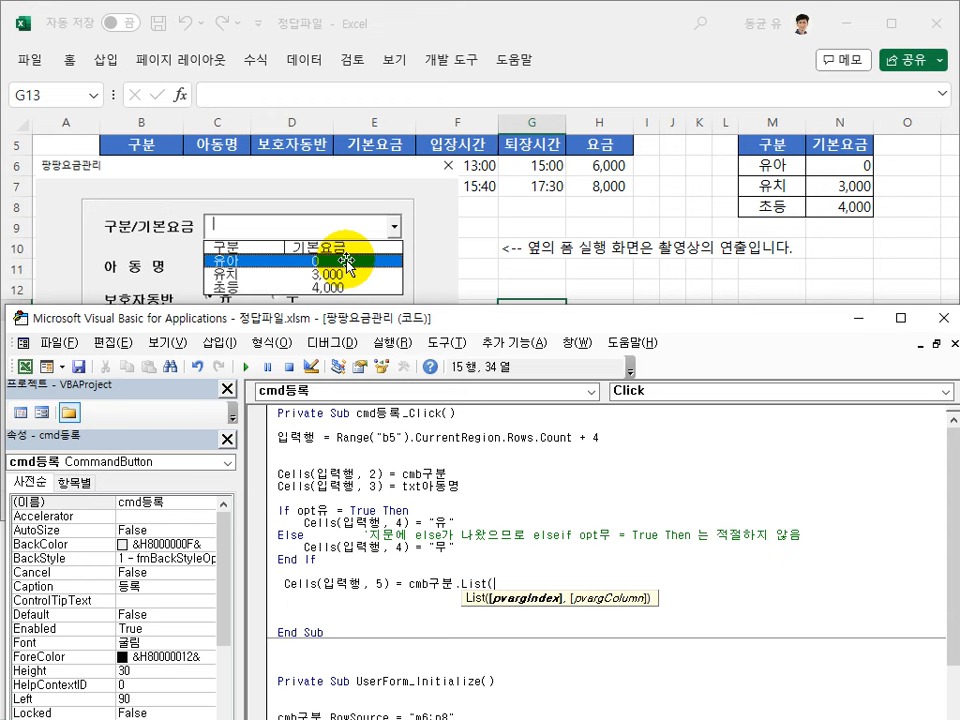
pyautogui.write('cmb구분.listindex')
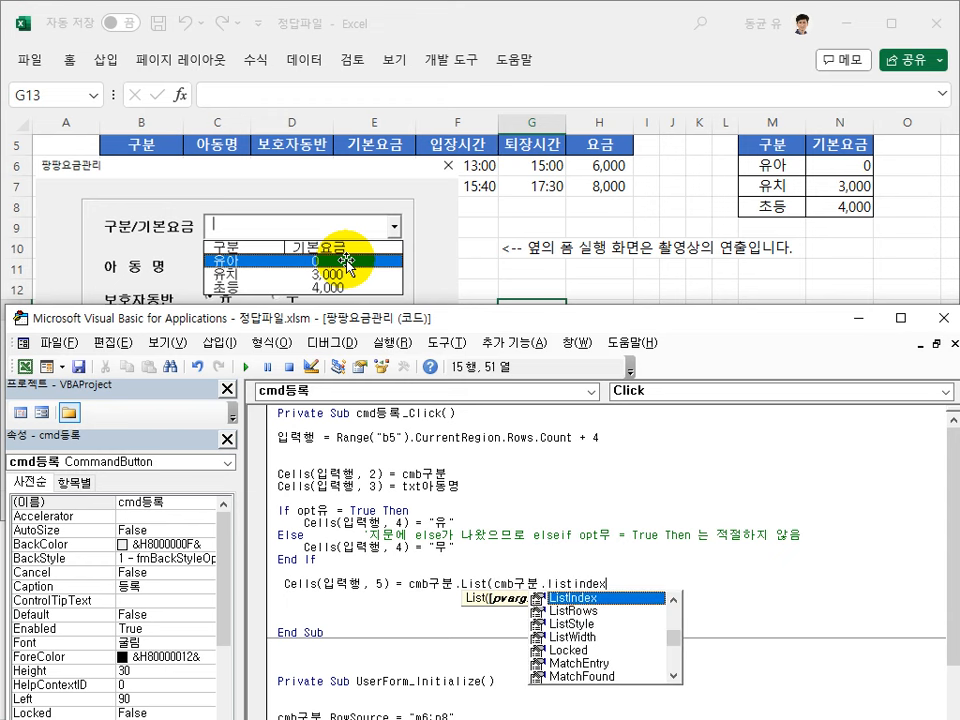
pyautogui.write(',')
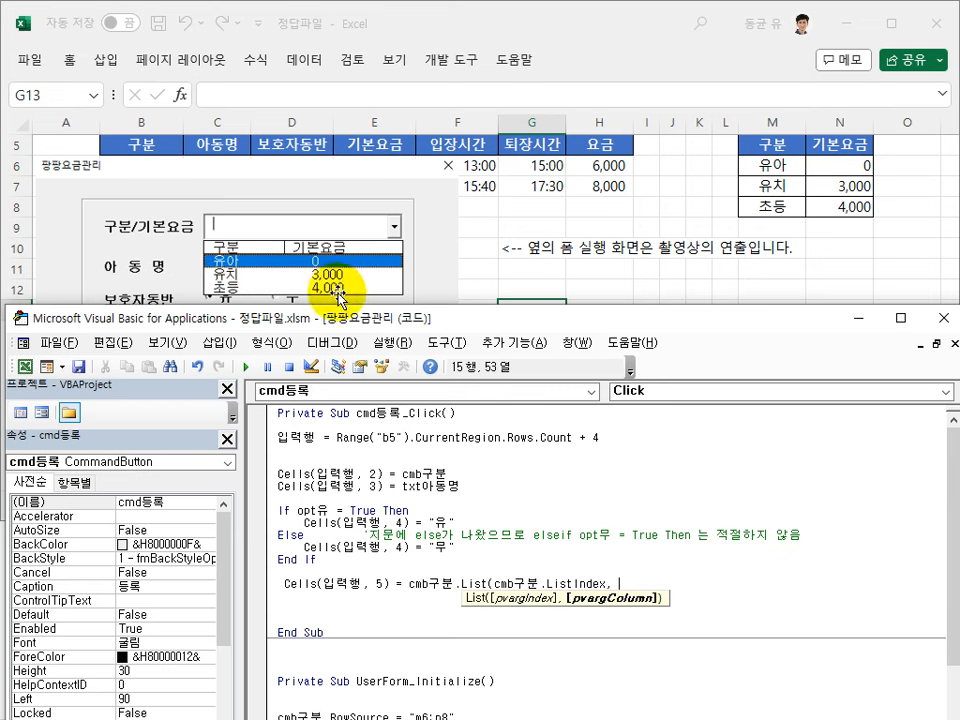
pyautogui.write('1')
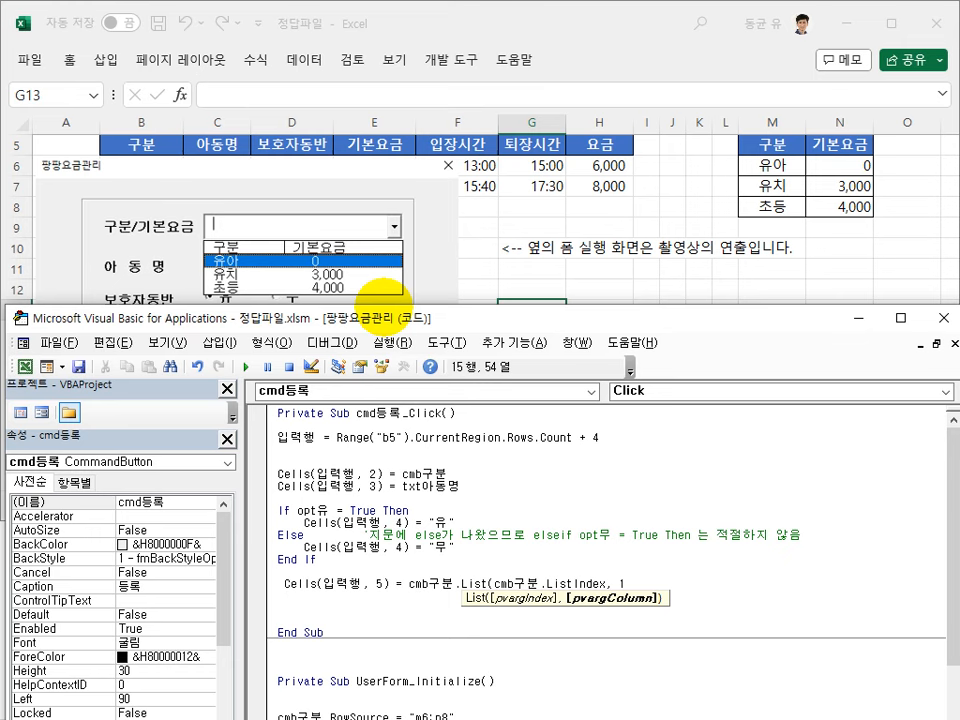
pyautogui.write(')')
pyautogui.press('Down')
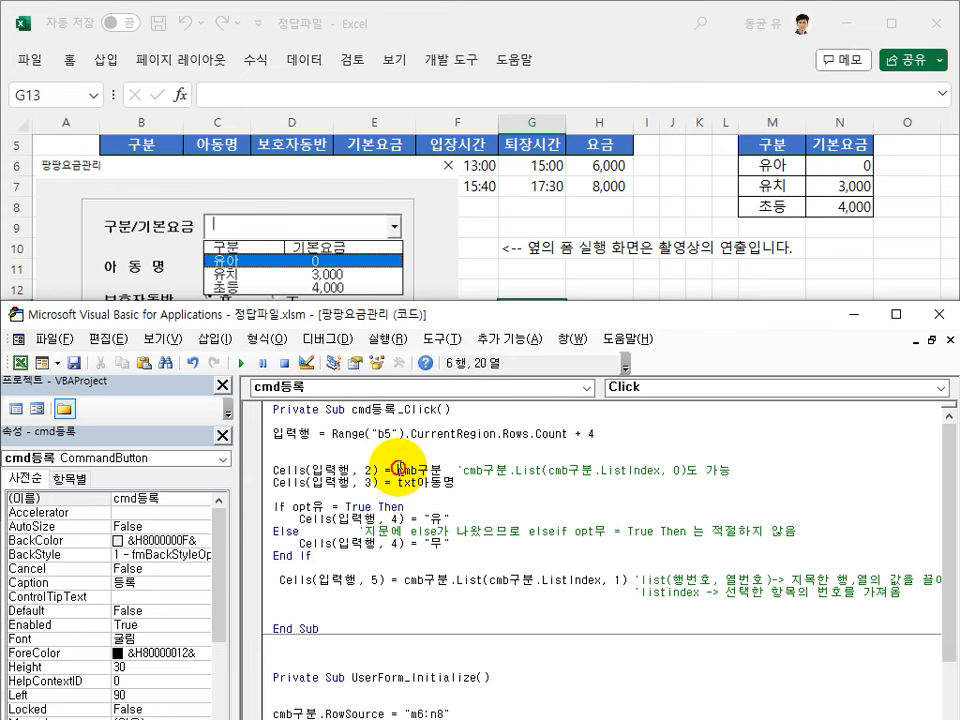
pyautogui.moveTo(398, 470); pyautogui.dragTo(441, 470)
pyautogui.click(476, 570)
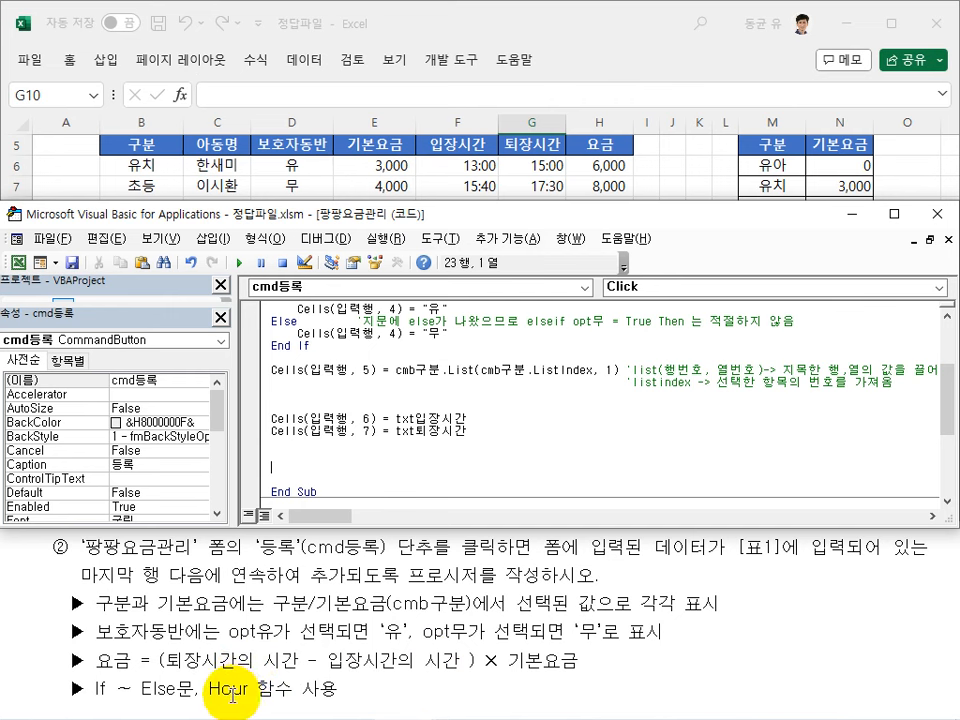
# Step: Below the 퇴장시간 line, enter Cells(입력행, 8) = Hour(txt퇴장시간) - Hour(txt입장시간)
pyautogui.click(426, 456)
pyautogui.write('cells(입력행, 8) = txt퇴장시간')
pyautogui.press('Left')
pyautogui.press('Left')
pyautogui.press('Left')
pyautogui.press('Left')
pyautogui.press('Left')
pyautogui.press('Left')
pyautogui.press('Left')
pyautogui.press('Left')
pyautogui.press('Left')
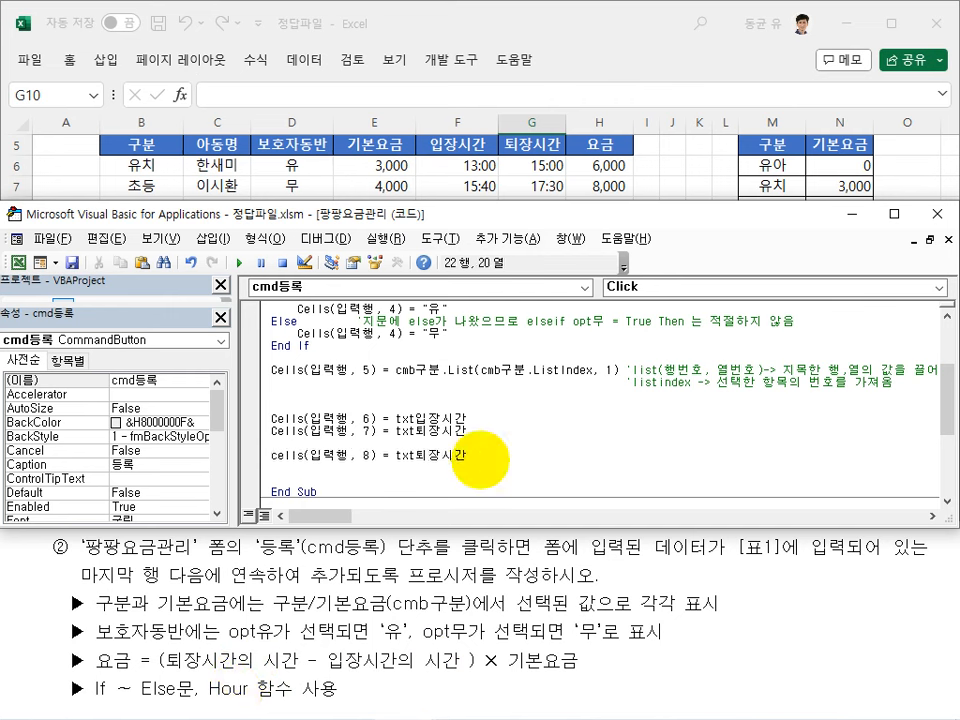
pyautogui.write('Hour(')
pyautogui.press('End')
pyautogui.write(') - Hour(txt입장시간)')
pyautogui.press('Return')
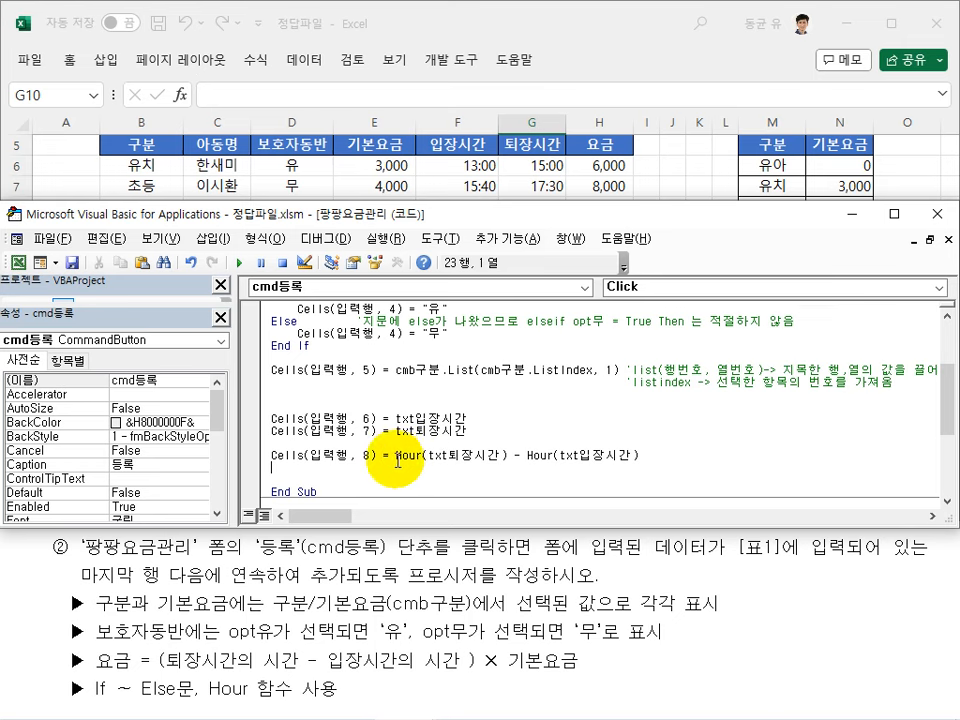
# Step: Wrap the hour difference in the Cells(입력행, 8) line in parentheses and multiply it by cmb구분.List(cmb구분.ListIndex, 1)
pyautogui.click(391, 455)
pyautogui.press('Right')
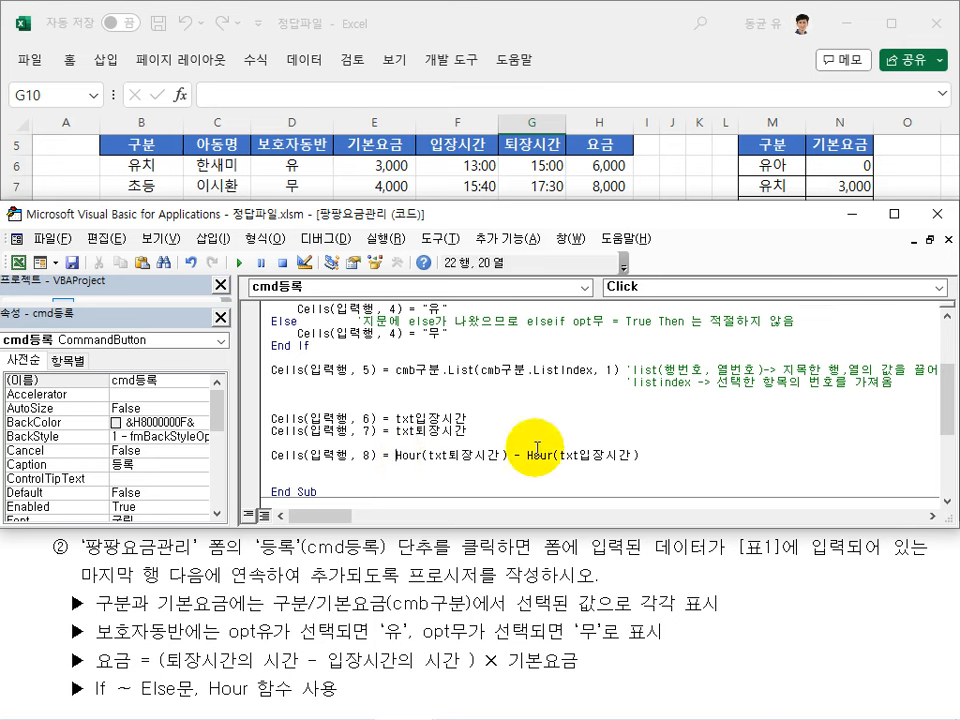
pyautogui.write('(')
pyautogui.press('End')
pyautogui.write(') ')
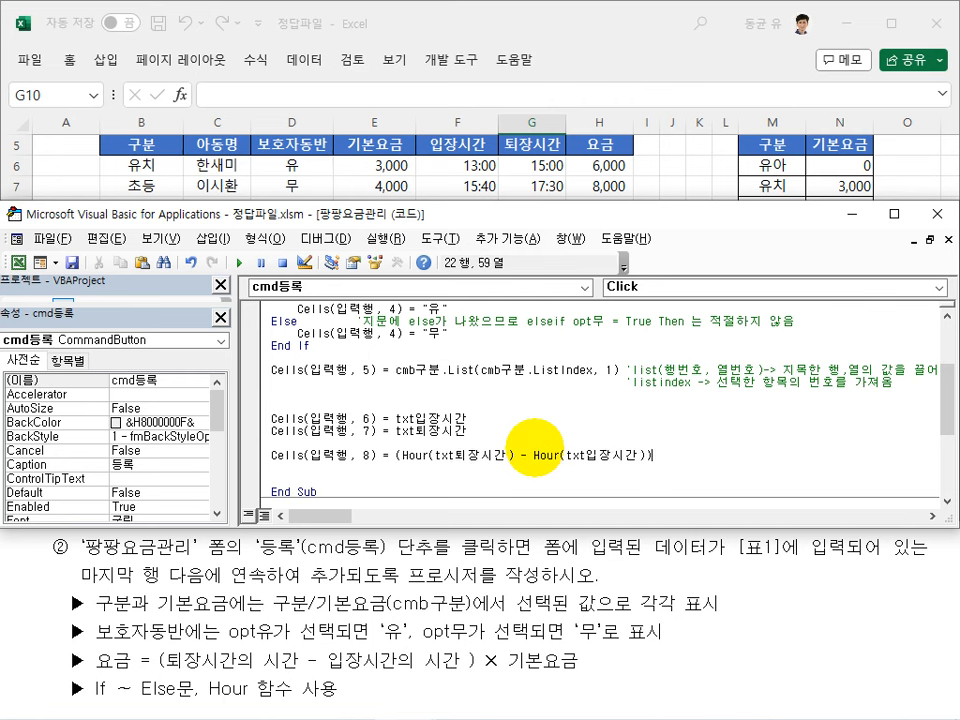
pyautogui.write('*')
pyautogui.scroll(1, 443, 455)
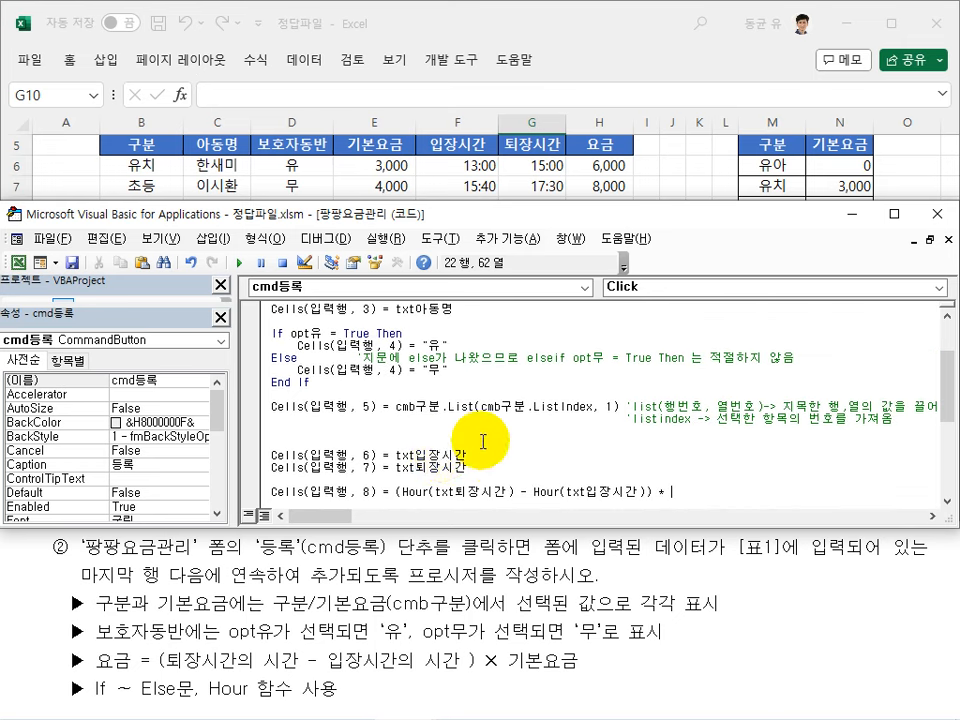
pyautogui.click(312, 407)
pyautogui.click(480, 439)
pyautogui.moveTo(396, 407); pyautogui.dragTo(620, 404)
pyautogui.hotkey('ctrl', 'c')
pyautogui.click(677, 493)
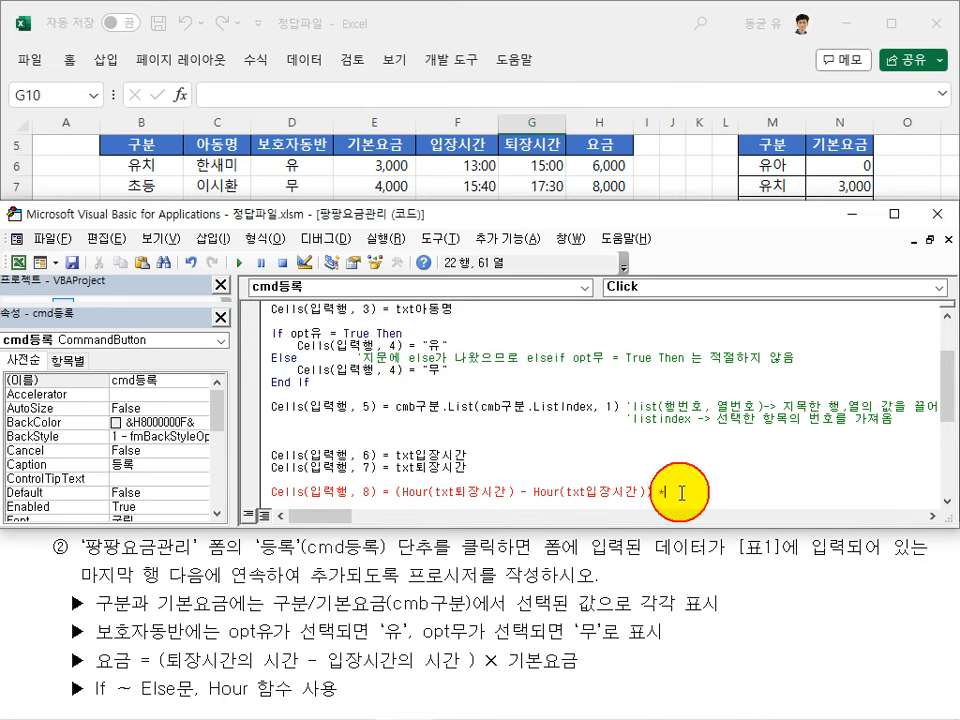
pyautogui.hotkey('ctrl', 'v')
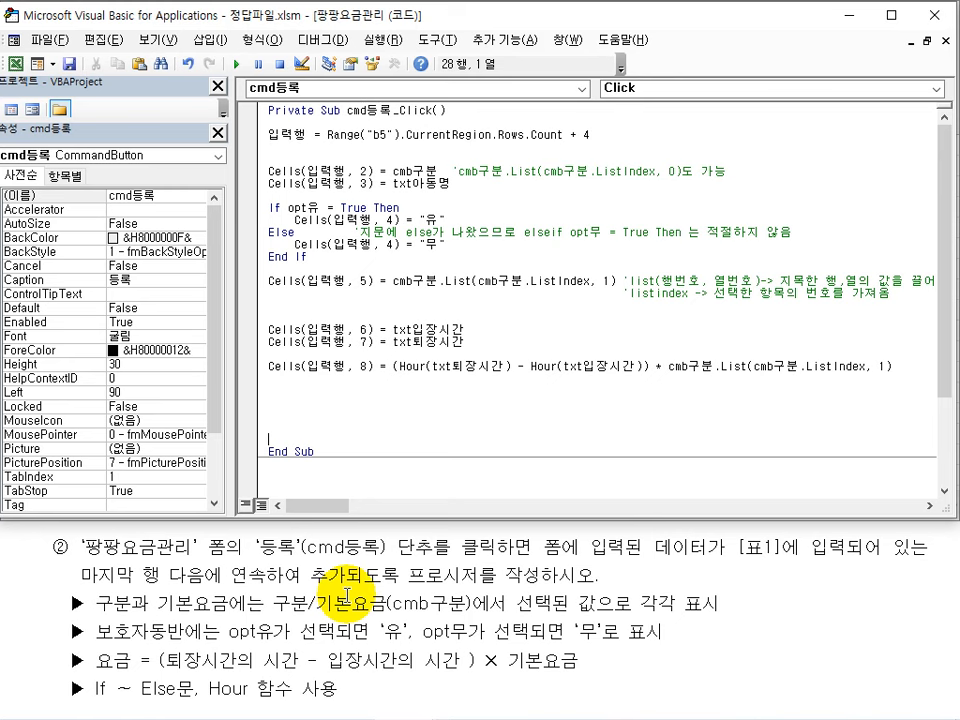
# Step: Return to the worksheet, open the 팡팡요금관리 form, select 유아 as 구분 and enter ㅂㅂㅂ as 아동명
pyautogui.click(930, 24)
pyautogui.click(388, 185)
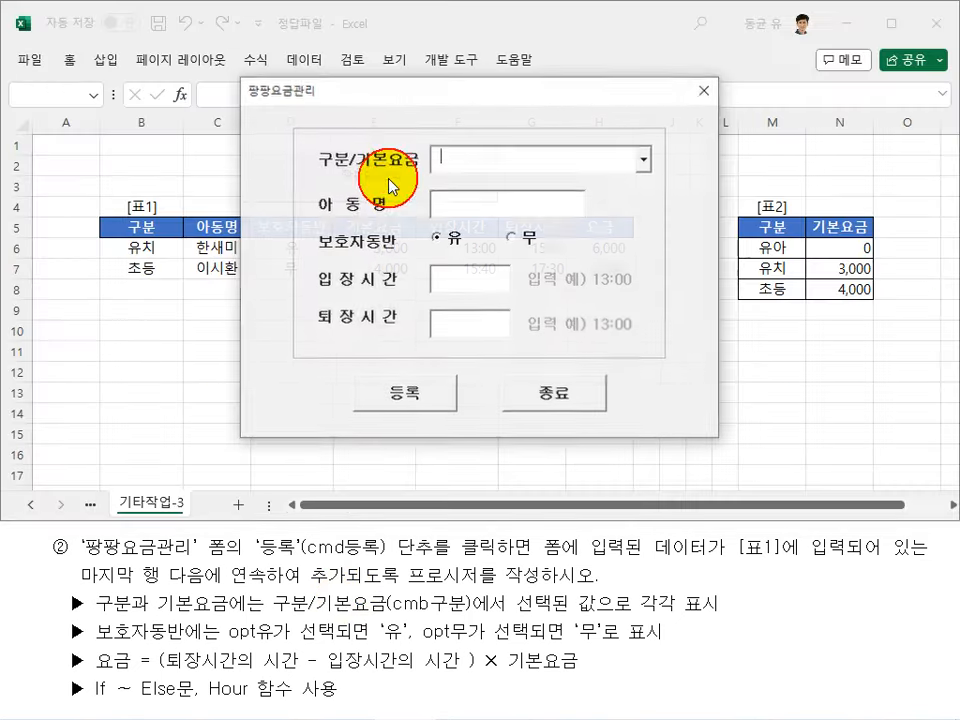
pyautogui.click(746, 178)
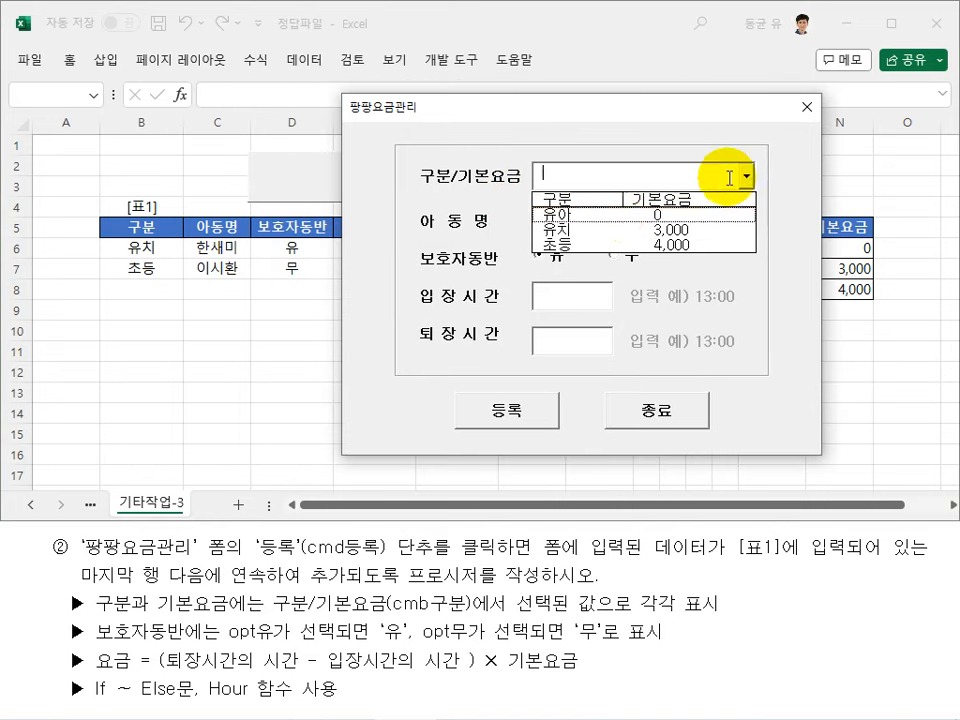
pyautogui.click(617, 213)
pyautogui.write('ㅂㅂㅂ')
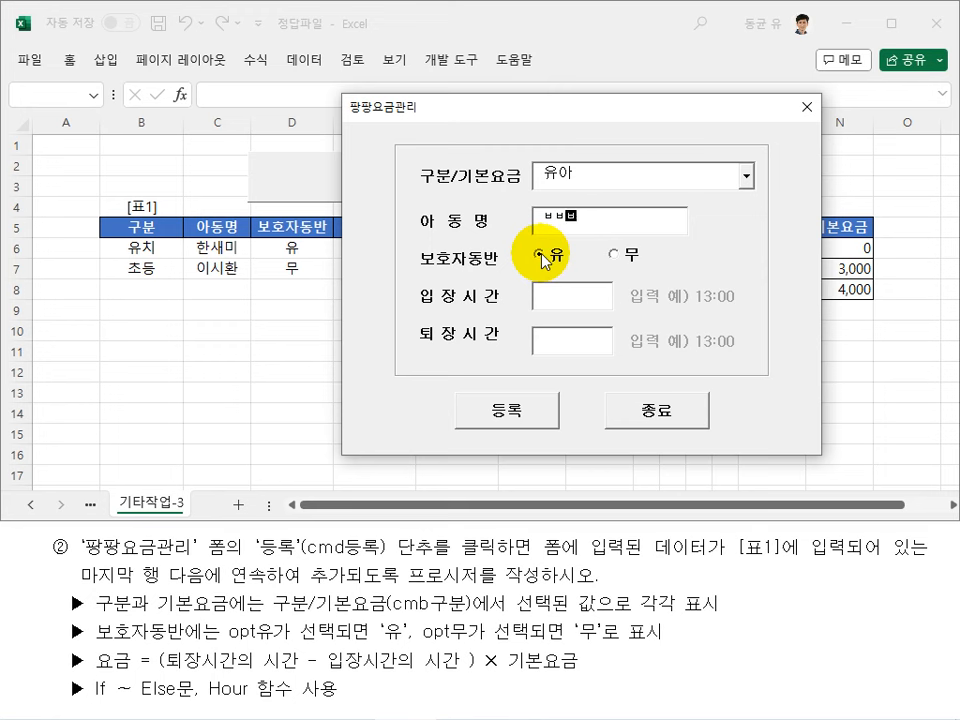
# Step: Set 입장시간 to 10:00 and 퇴장시간 to 12:00, register the entry and move the form clear of 표1
pyautogui.click(548, 298)
pyautogui.write('10ㅕ')
pyautogui.press('BackSpace')
pyautogui.write(':00')
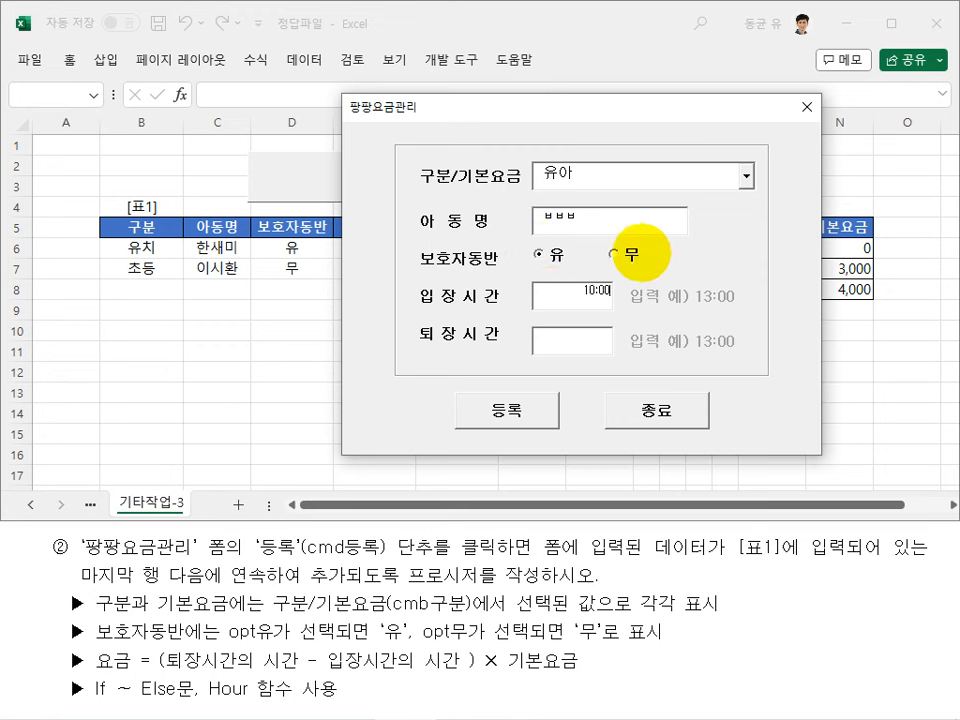
pyautogui.click(596, 345)
pyautogui.write('12:00')
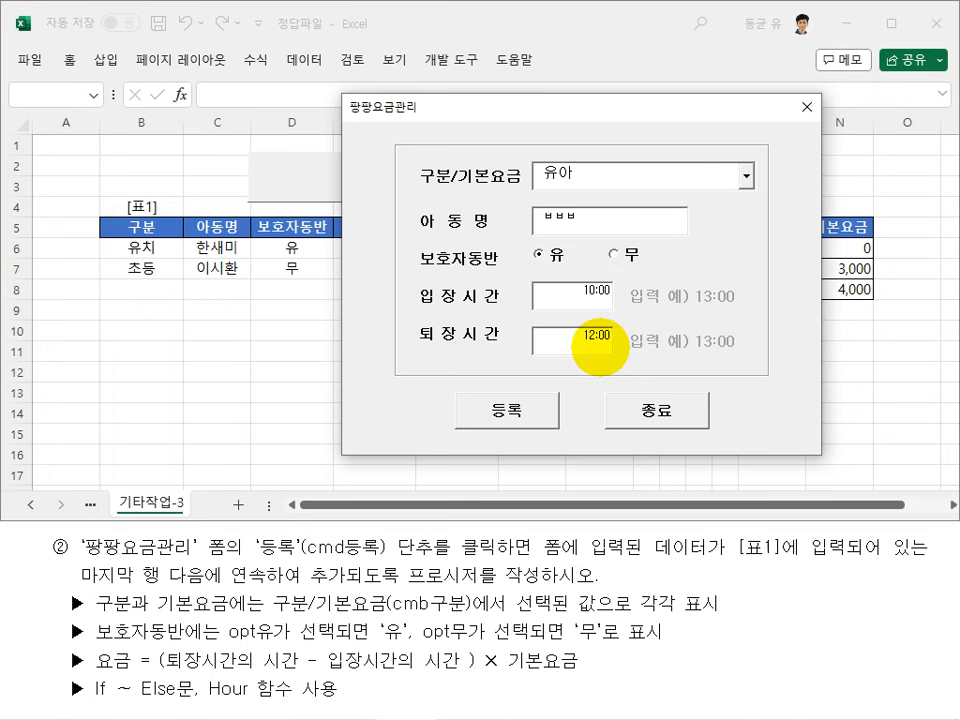
pyautogui.click(550, 418)
pyautogui.moveTo(561, 112); pyautogui.dragTo(670, 350)
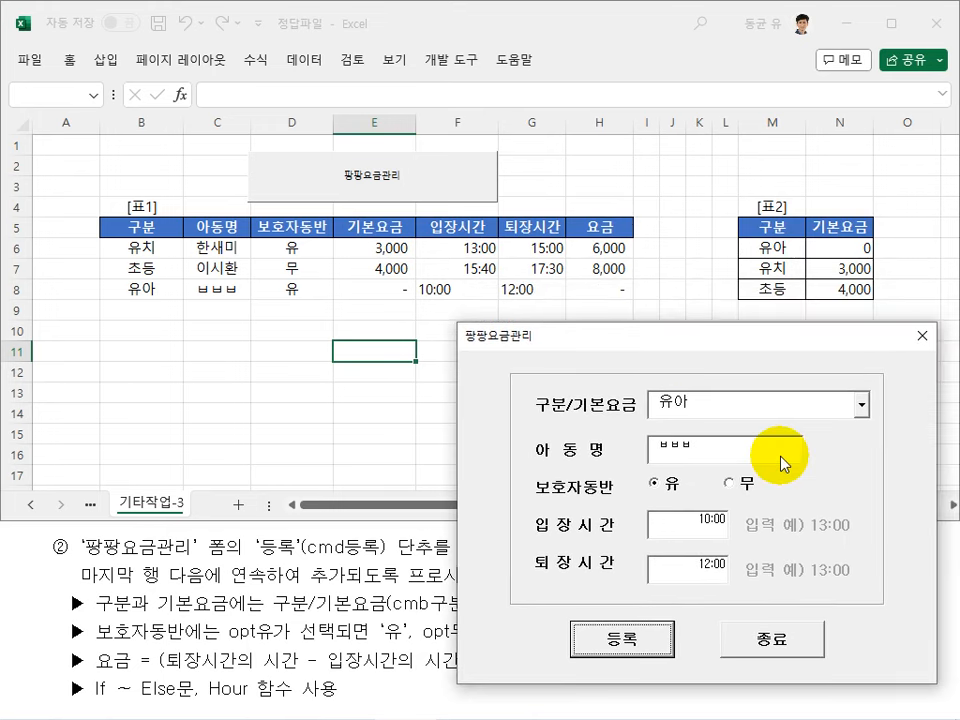
# Step: Change 구분 in the form to 유치 and register a second entry
pyautogui.click(859, 403)
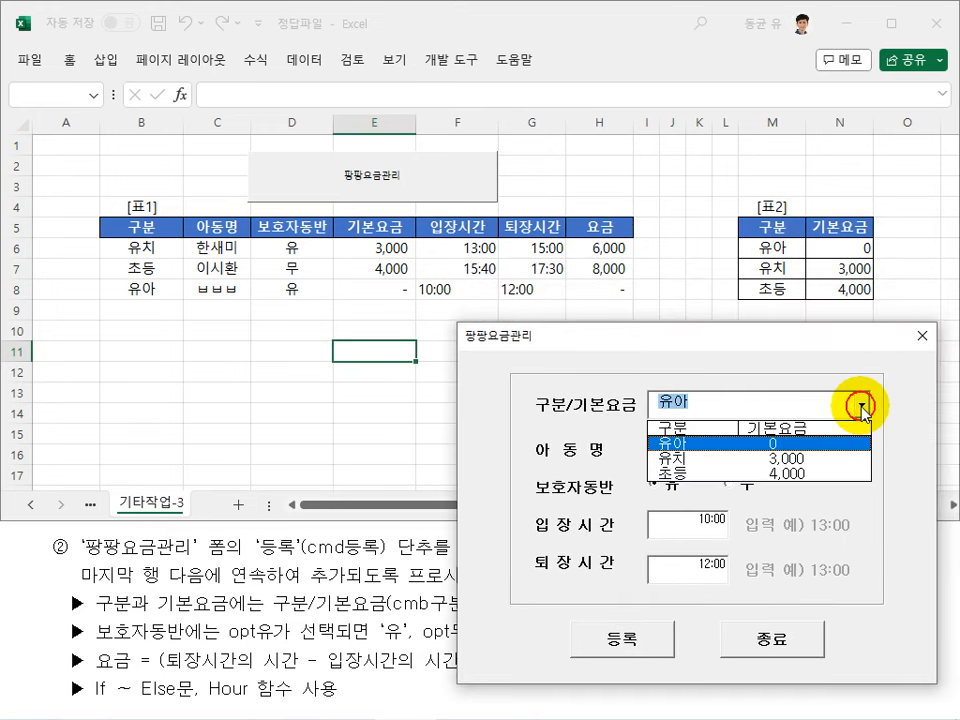
pyautogui.click(700, 461)
pyautogui.click(667, 636)
pyautogui.moveTo(616, 339); pyautogui.dragTo(616, 361)
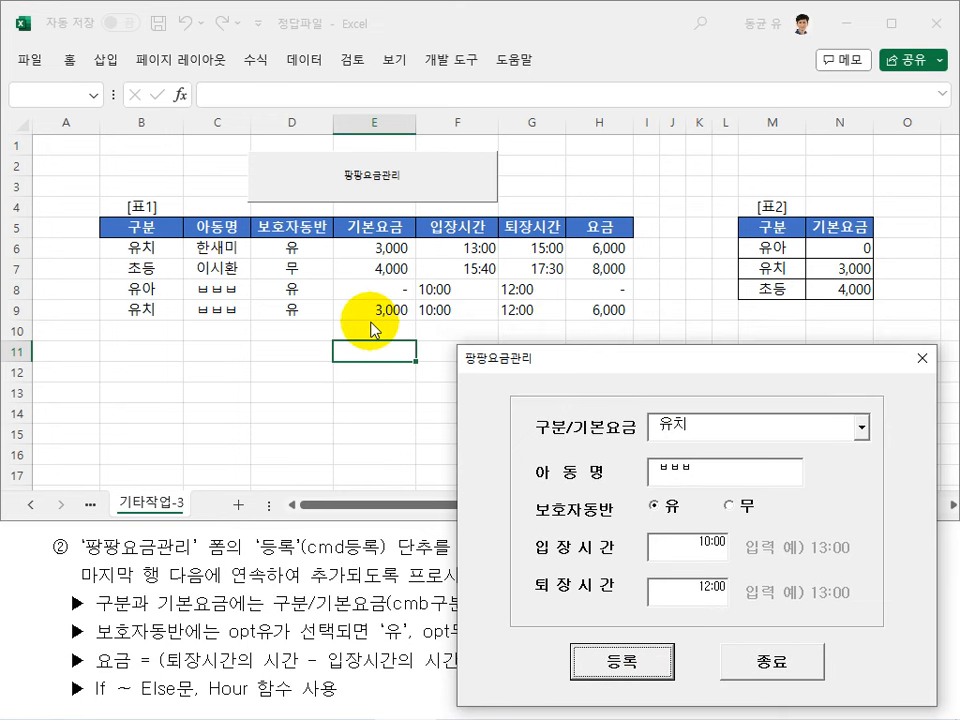
# Step: Close the form and clear the test entries from B8:H9 of 표1
pyautogui.click(918, 368)
pyautogui.click(500, 372)
pyautogui.moveTo(159, 288); pyautogui.dragTo(600, 286)
pyautogui.press('Delete')
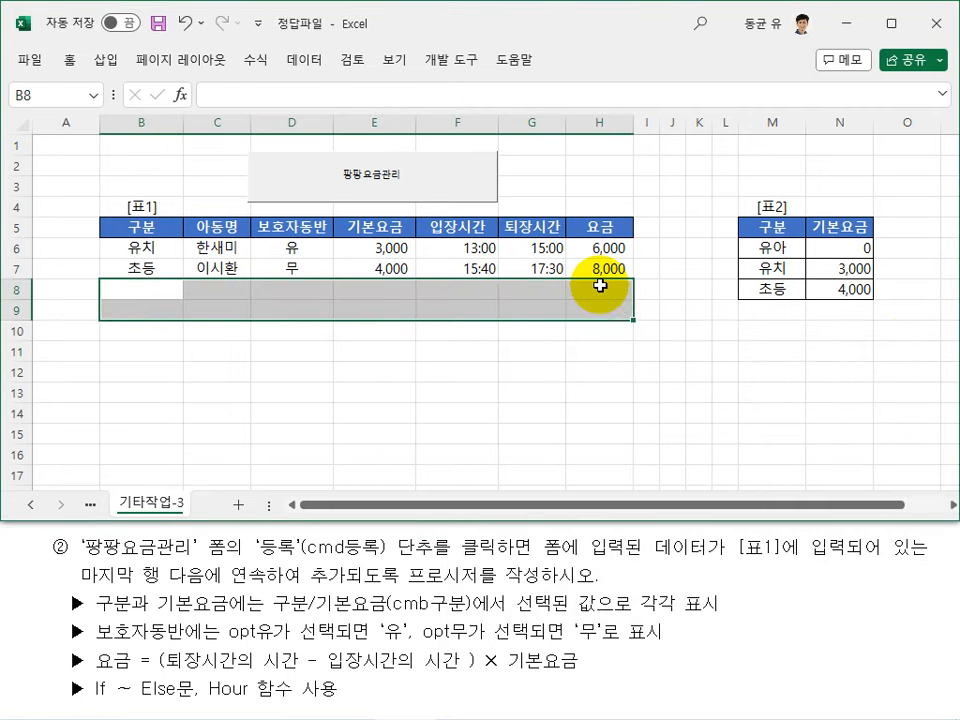
pyautogui.press('Down')
# Step: In the VBA code's Cells(입력행, 5) line, replace cmb구분.ListIndex with 참조행
pyautogui.hotkey('alt', 'F11')
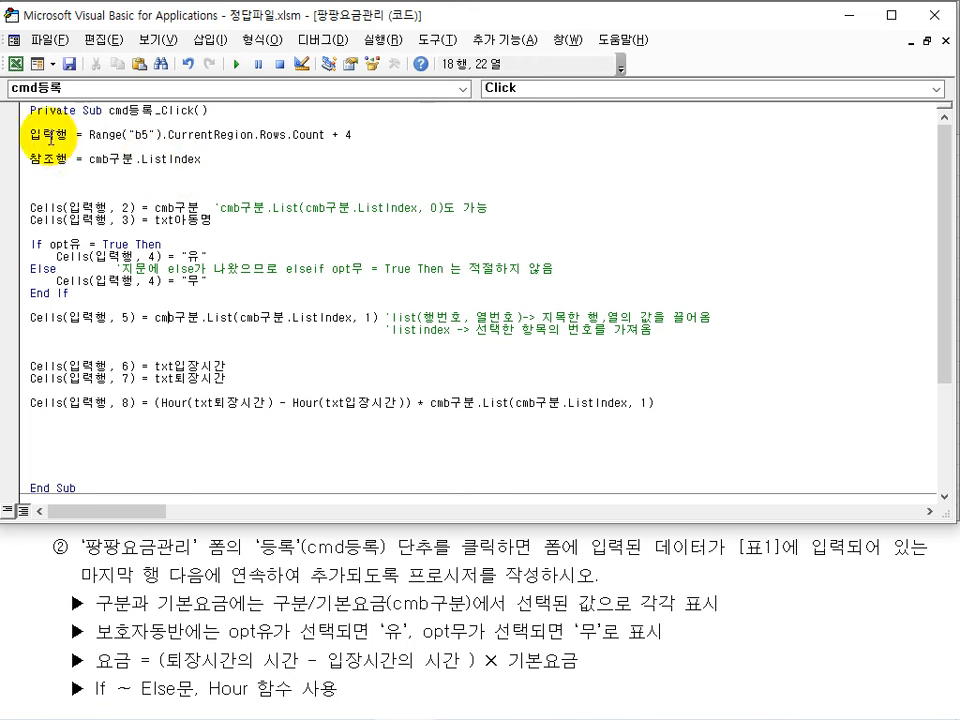
pyautogui.click(249, 319)
pyautogui.press('BackSpace')
pyautogui.press('Delete')
pyautogui.press('Delete')
pyautogui.press('Delete')
pyautogui.press('Delete')
pyautogui.press('Delete')
pyautogui.press('Delete')
pyautogui.press('Delete')
pyautogui.press('Delete')
pyautogui.press('Delete')
pyautogui.press('Delete')
pyautogui.press('Delete')
pyautogui.press('Delete')
pyautogui.press('Delete')
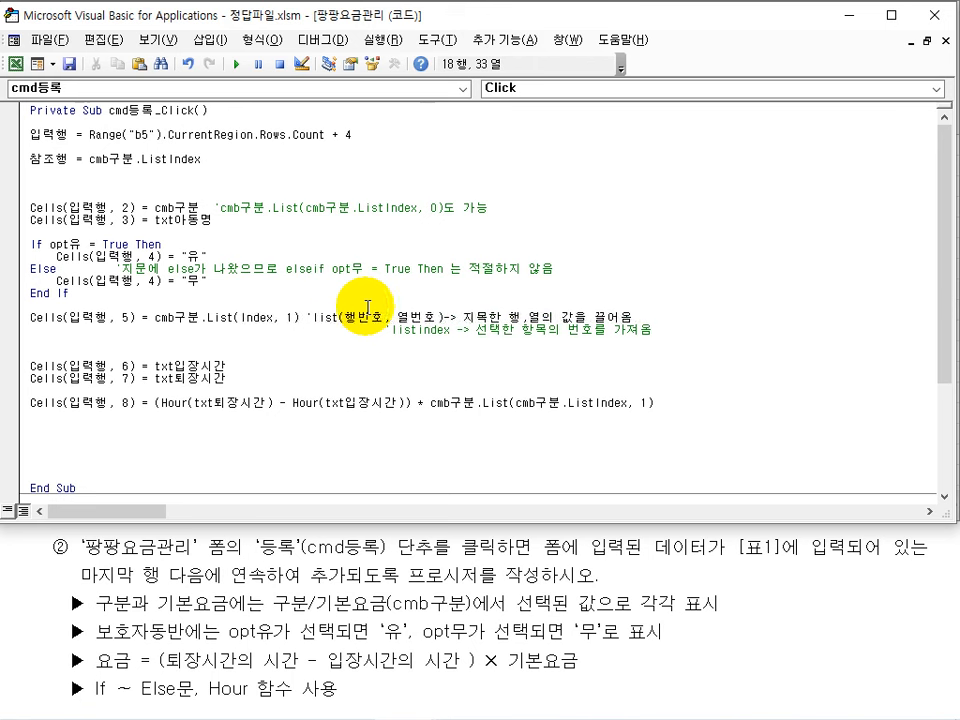
pyautogui.press('Delete')
pyautogui.write('참조행')
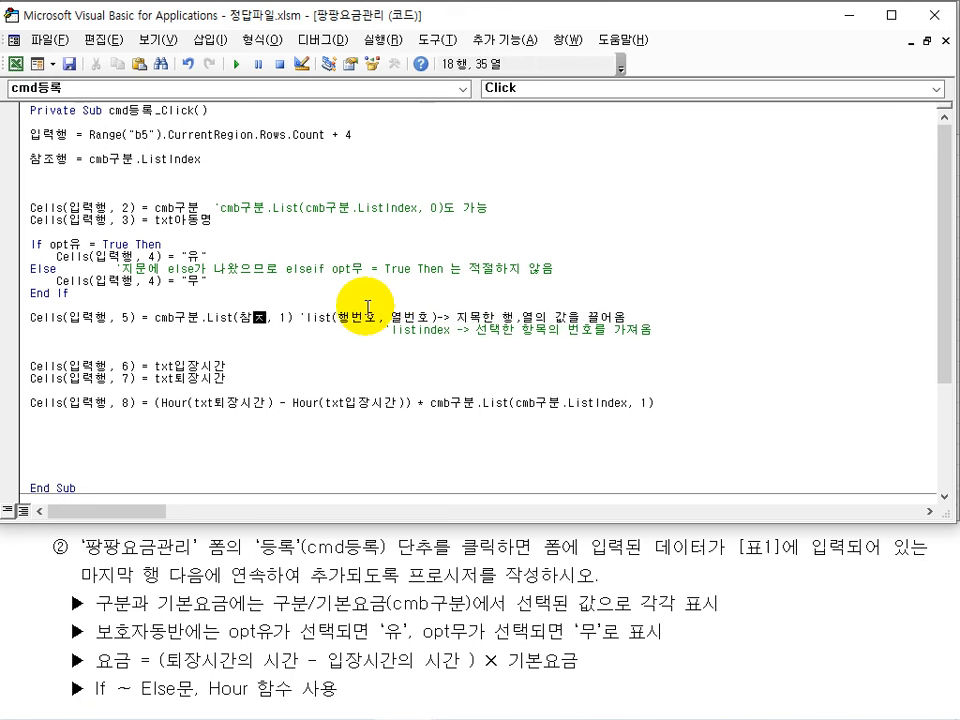
pyautogui.press('Down')
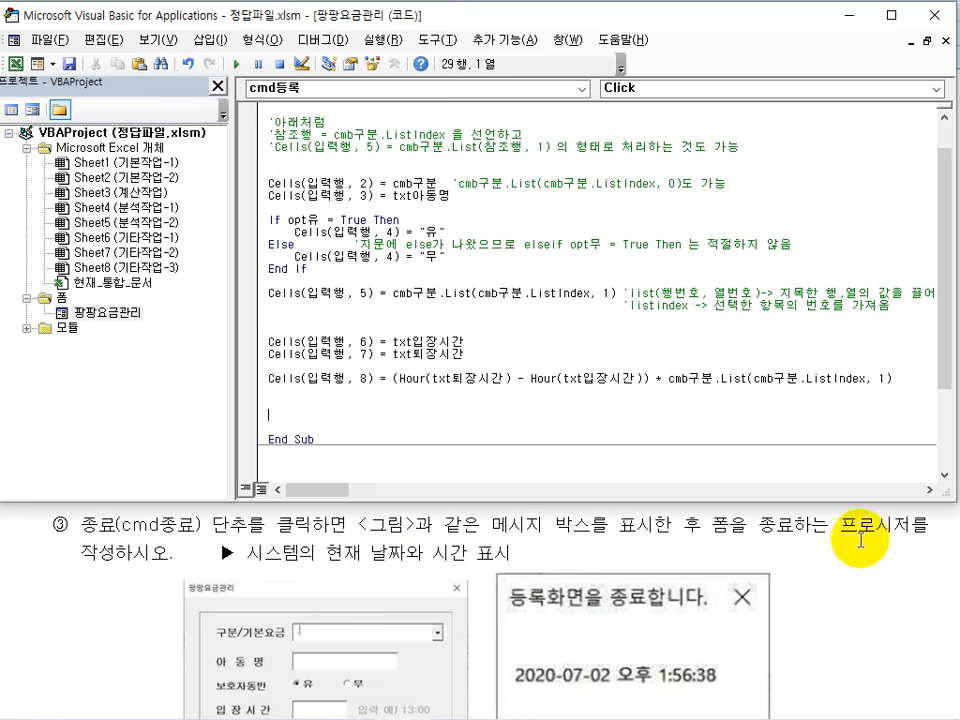
# Step: Create the click procedure of the 팡팡요금관리 form's 종료 button and enter MsgBox Now in it
pyautogui.doubleClick(115, 312)
pyautogui.doubleClick(547, 418)
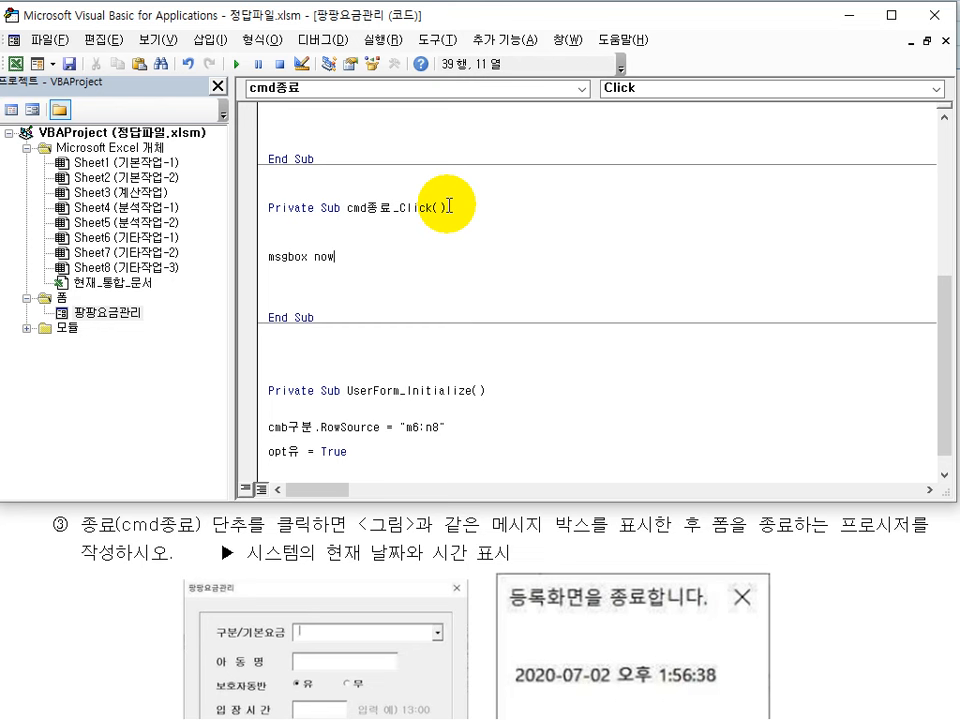
pyautogui.press('Left')
pyautogui.press('Left')
pyautogui.press('Left')
pyautogui.write('"')
pyautogui.press('BackSpace')
pyautogui.press('End')
# Step: Add vbOKOnly as the buttons argument of the MsgBox Now statement in cmd종료_Click
pyautogui.write(',')
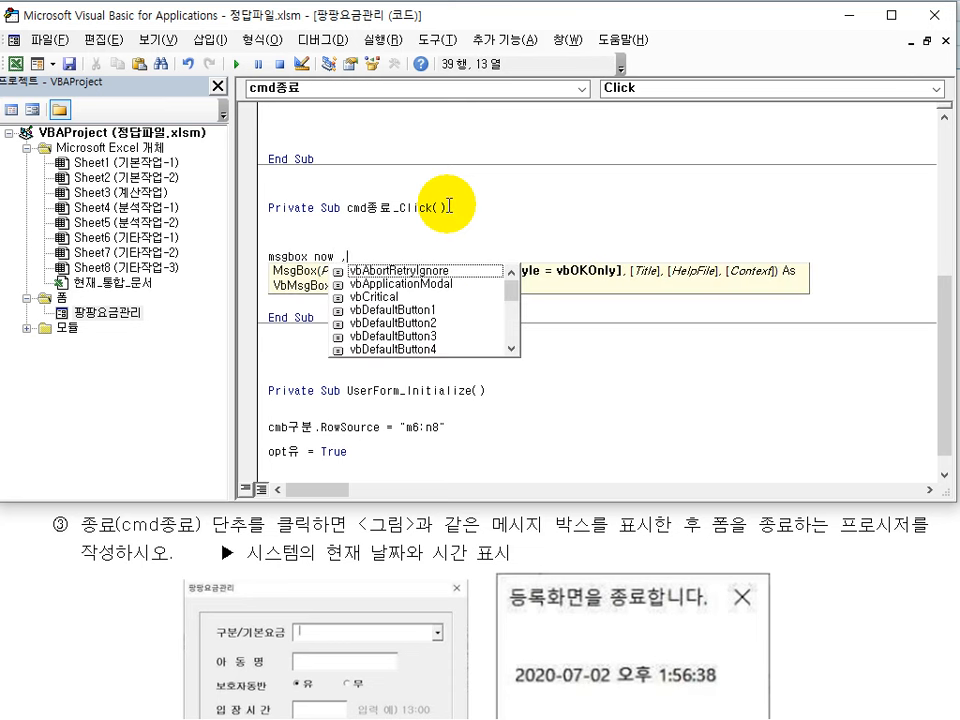
pyautogui.press('Down')
pyautogui.press('Down')
pyautogui.press('Down')
pyautogui.press('Down')
pyautogui.press('Down')
pyautogui.press('Down')
pyautogui.press('Down')
pyautogui.press('Down')
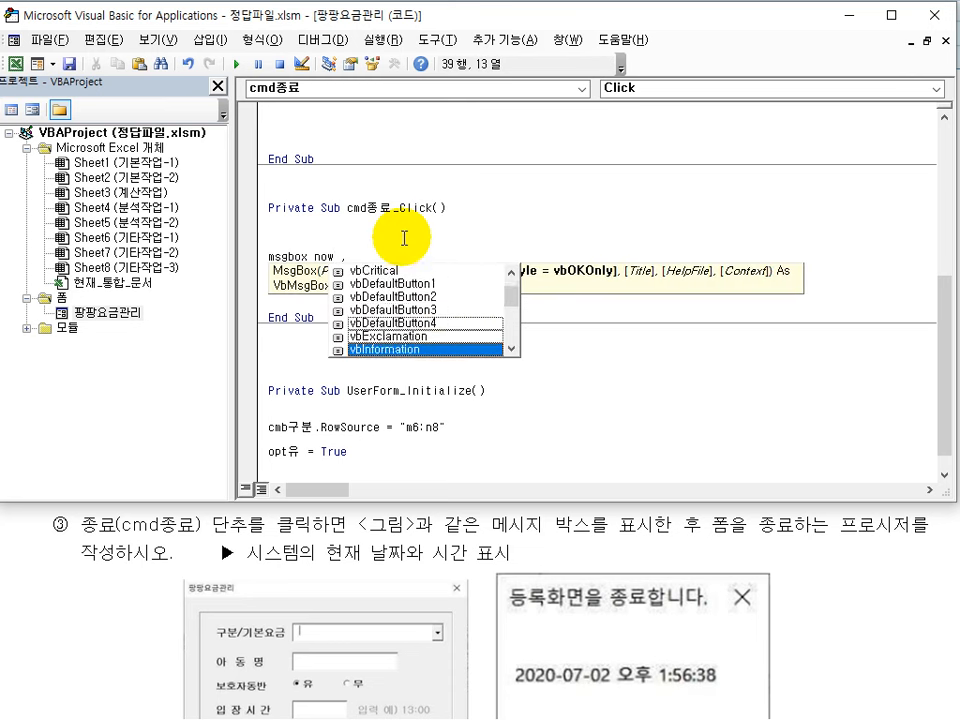
pyautogui.press('Down')
pyautogui.press('Down')
pyautogui.press('Down')
pyautogui.press('Down')
pyautogui.press('Down')
pyautogui.press('Down')
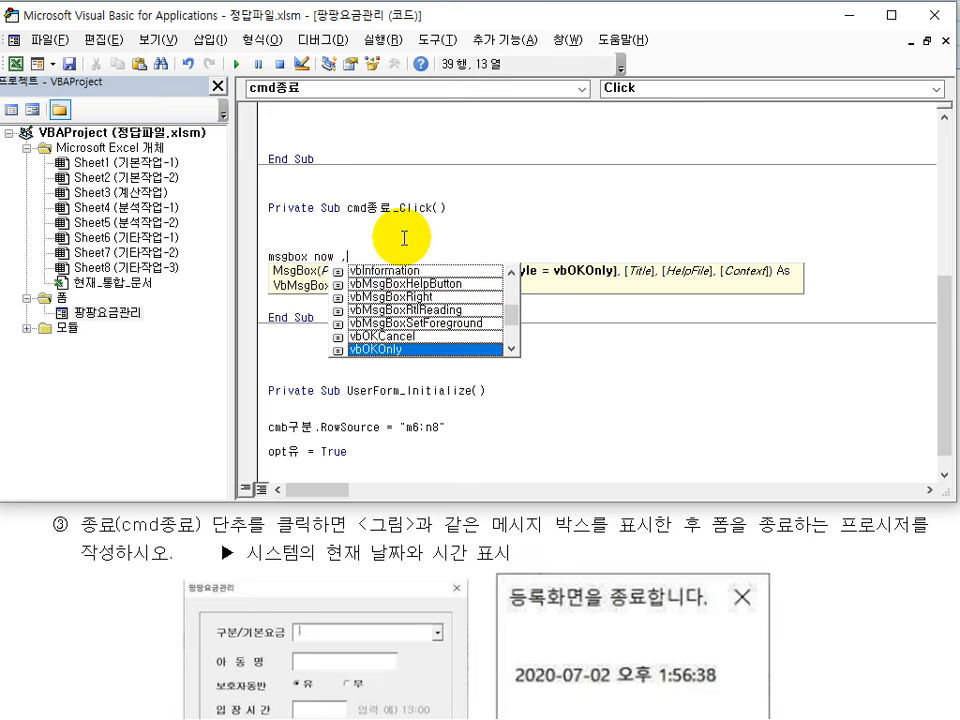
pyautogui.press('Return')
pyautogui.press('BackSpace')
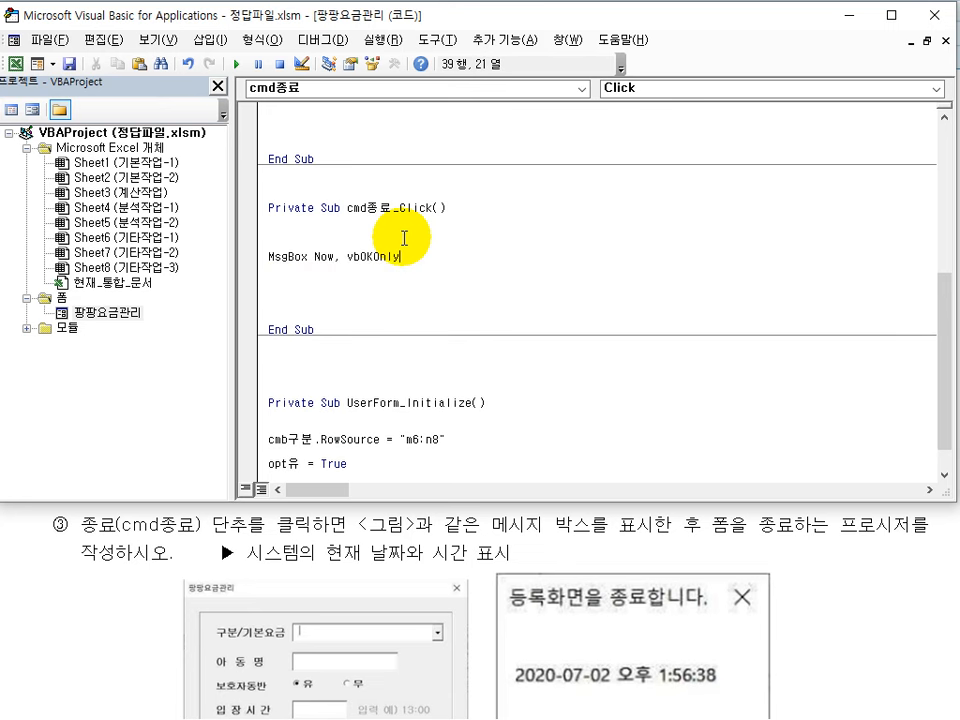
# Step: Give the MsgBox statement the title argument "등록화면을 종료합니다." and start a new line below it
pyautogui.write(',')
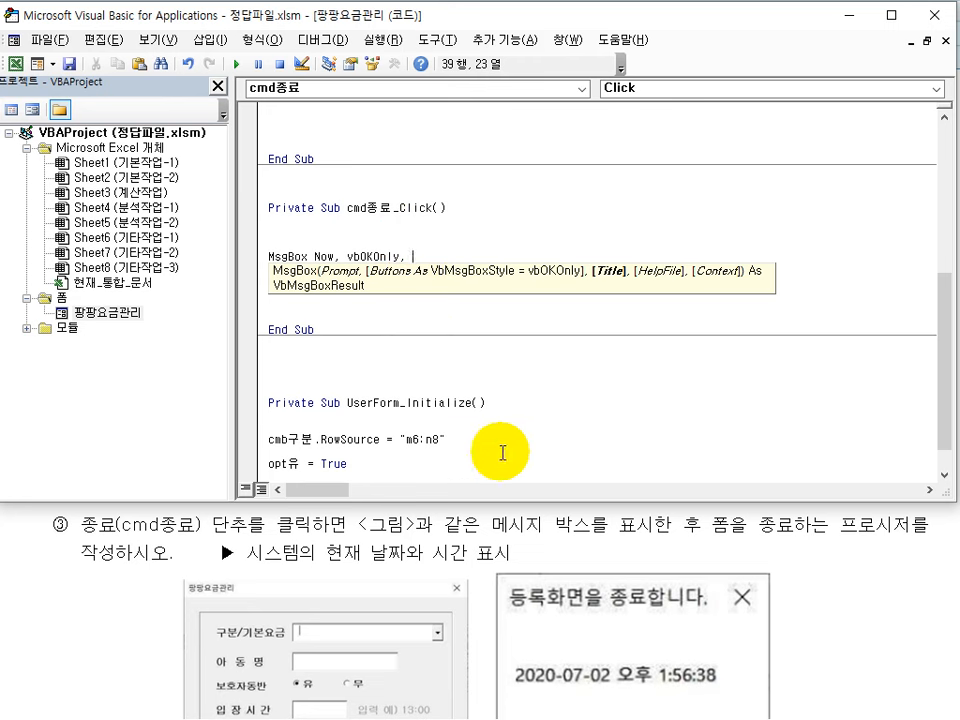
pyautogui.write('"등록화면을 종료합니다.')
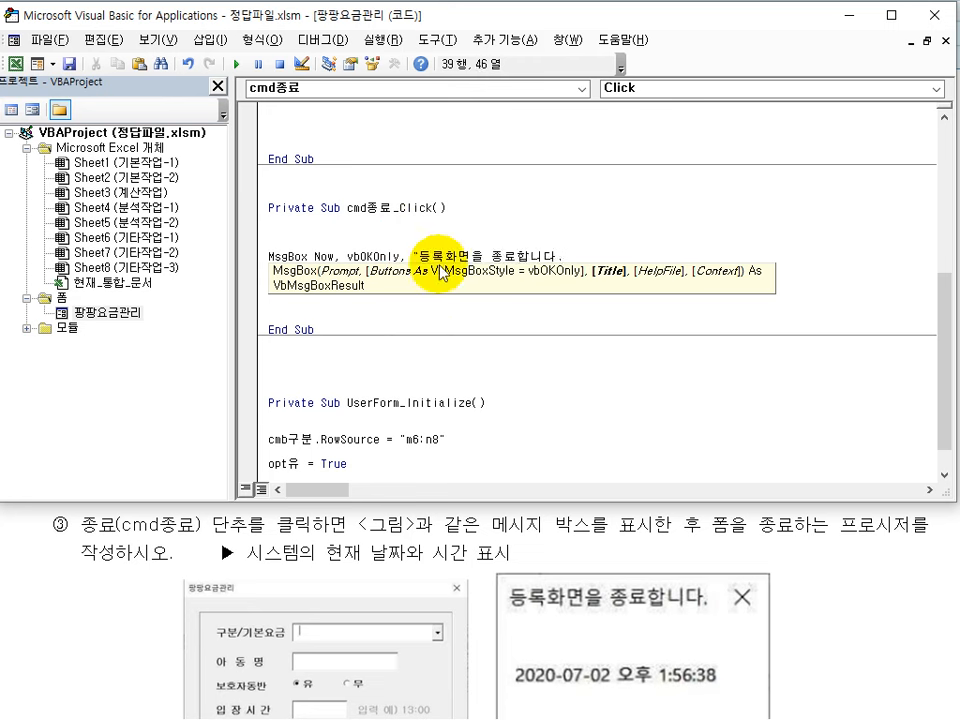
pyautogui.write('"')
pyautogui.press('Return')
pyautogui.press('Return')
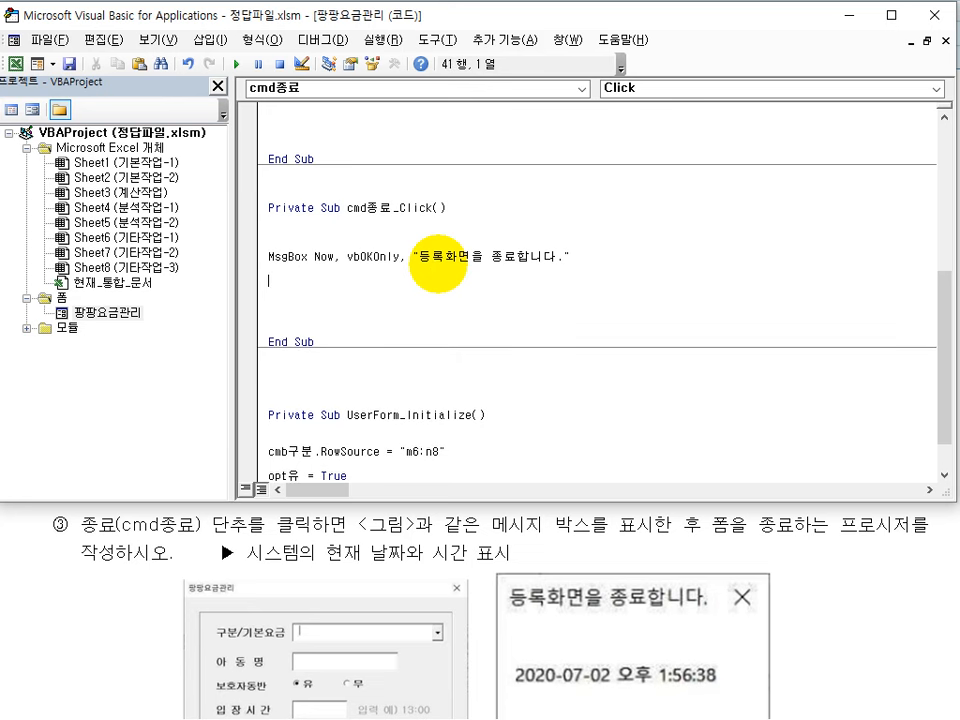
# Step: Add the Unload Me statement below the MsgBox line to close the form
pyautogui.write('unload me')
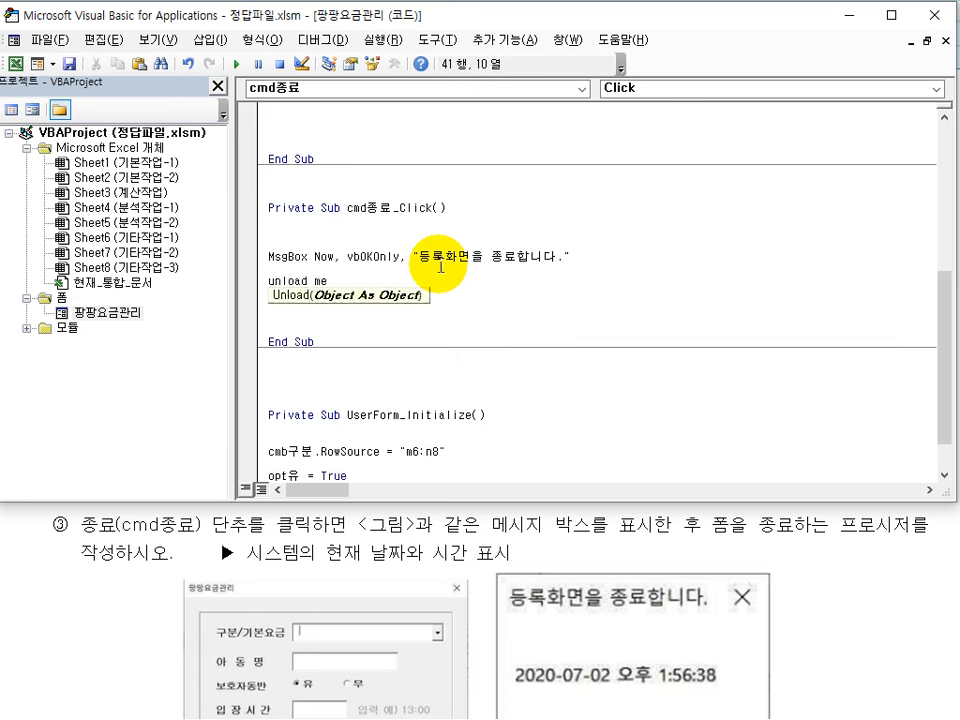
pyautogui.press('Return')
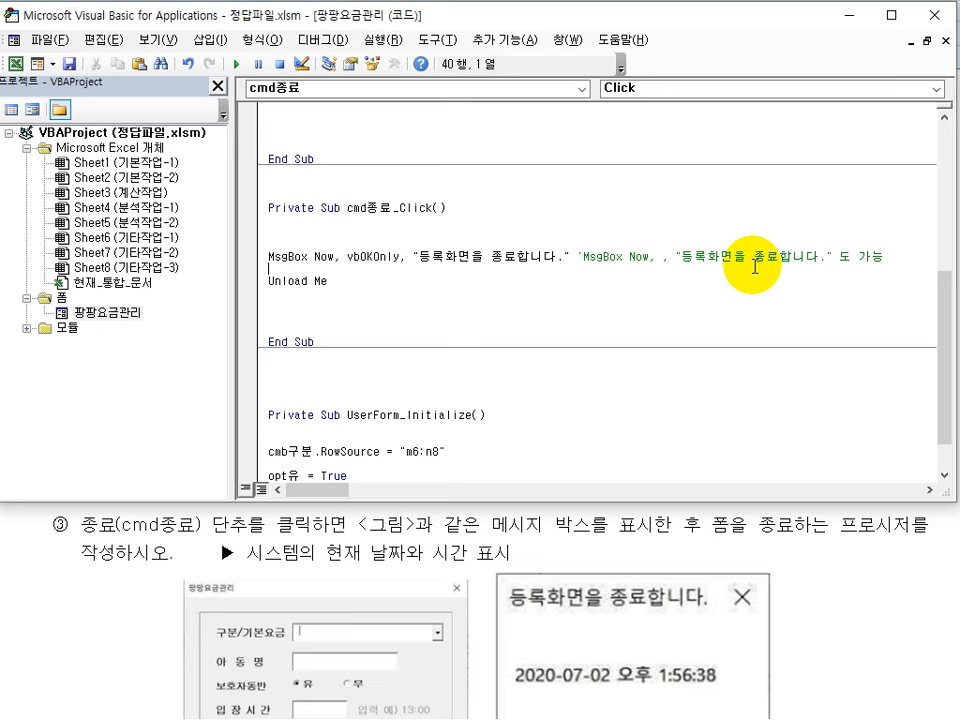
pyautogui.click(615, 340)
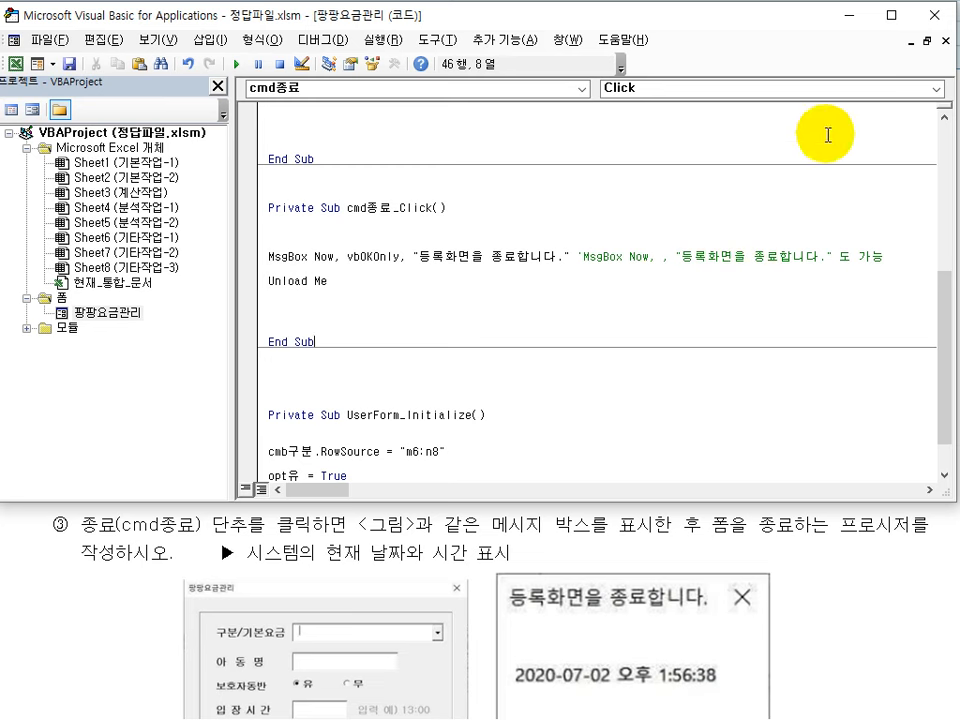
# Step: Close the VBA editor, test the 종료 button on the 팡팡요금관리 form, and accept its message box
pyautogui.click(935, 16)
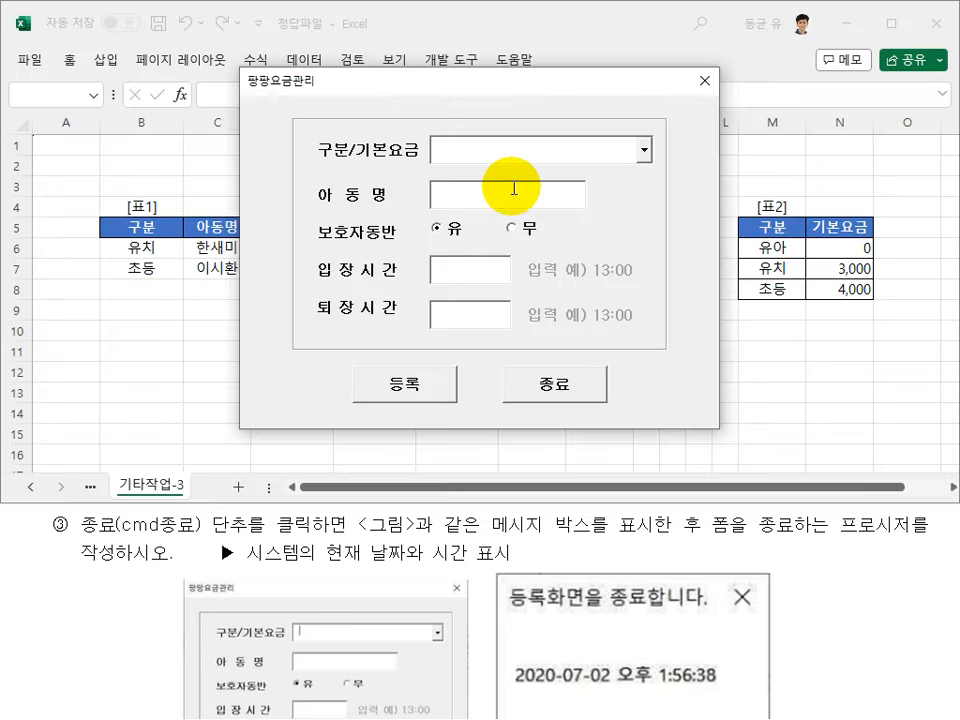
pyautogui.click(541, 392)
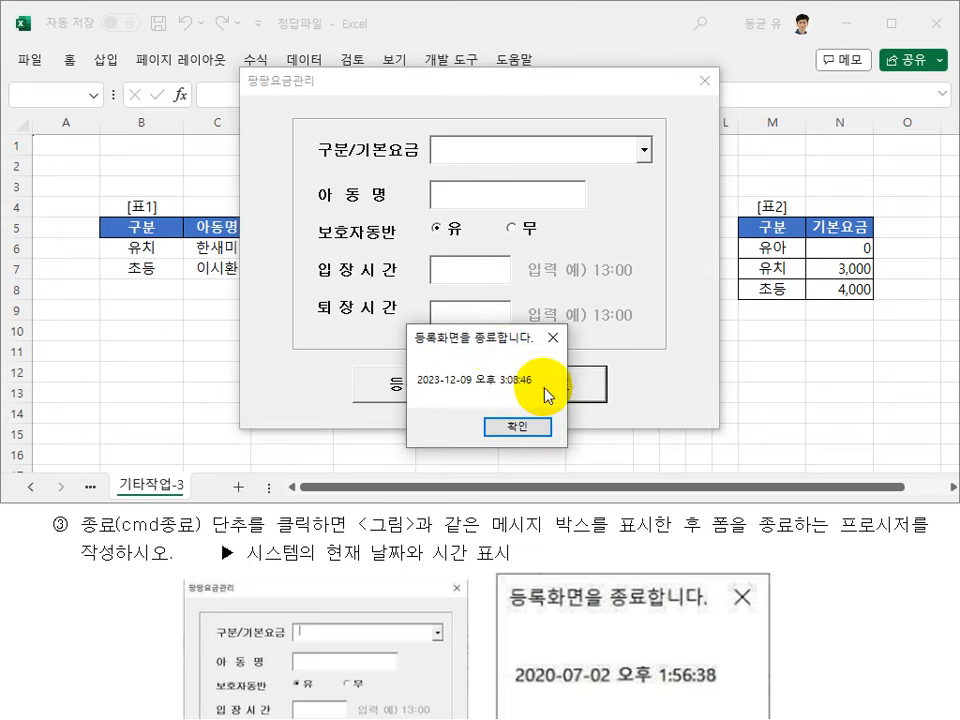
pyautogui.click(516, 425)
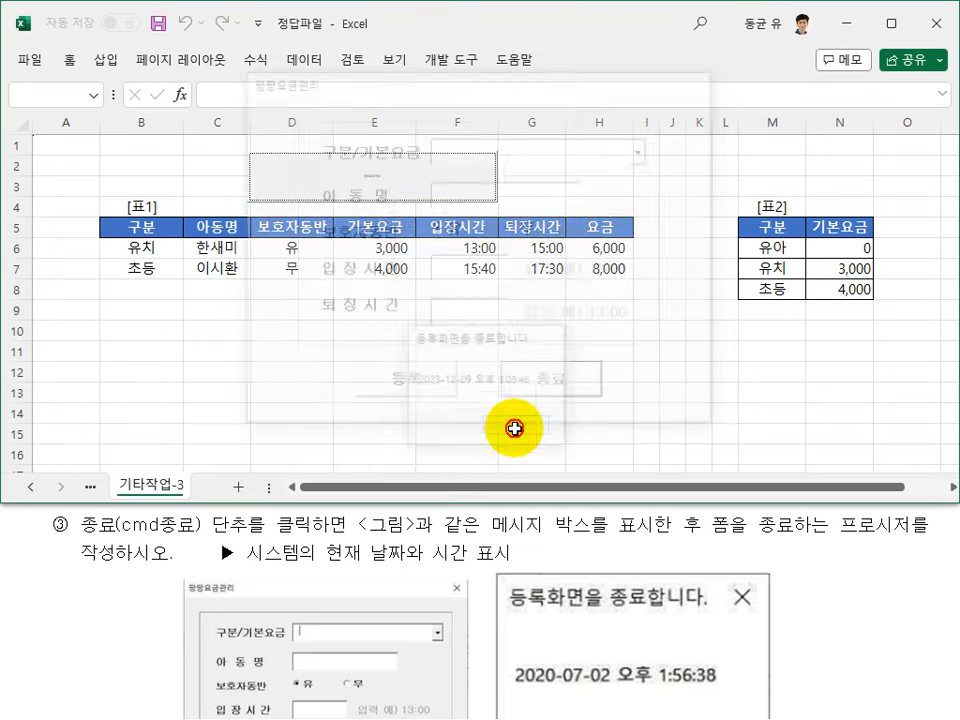